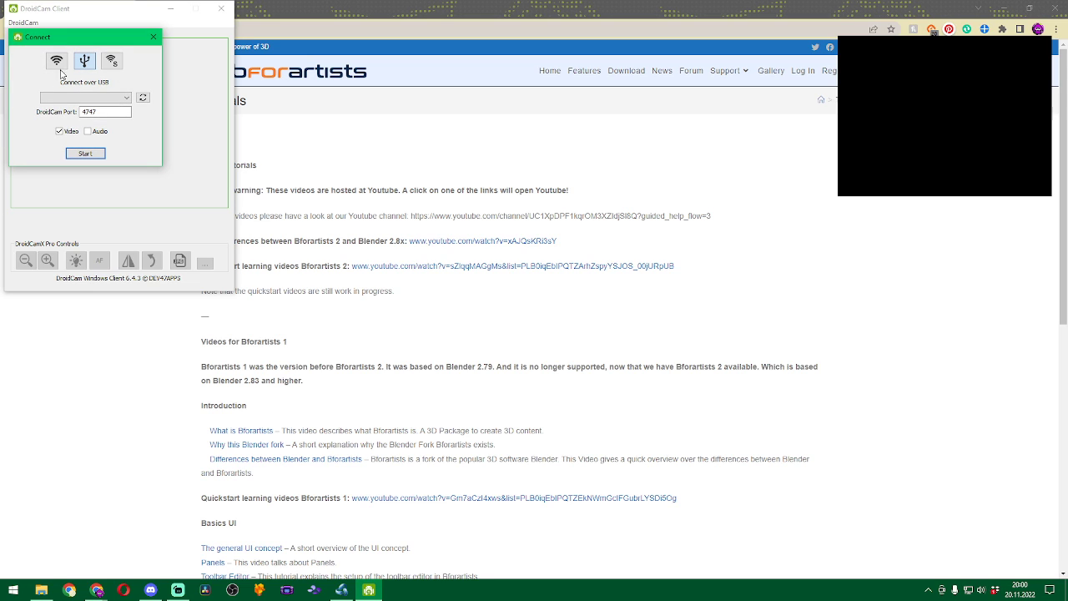
Refresh the USB device list in DroidCam and start the video connection to the phone on port 4747
left_click(143, 97)
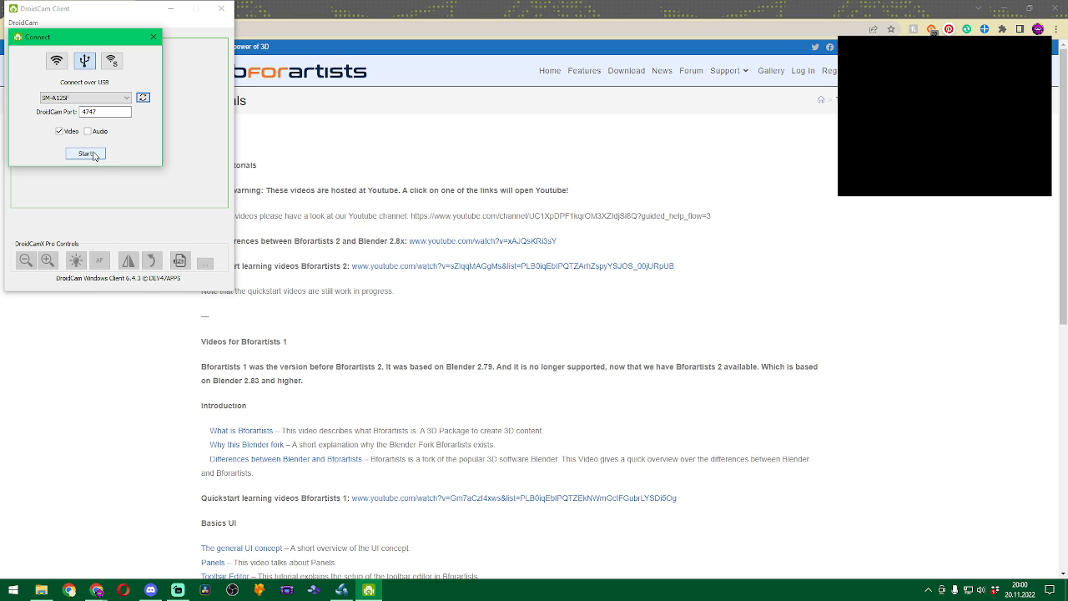
left_click(86, 154)
left_click(169, 23)
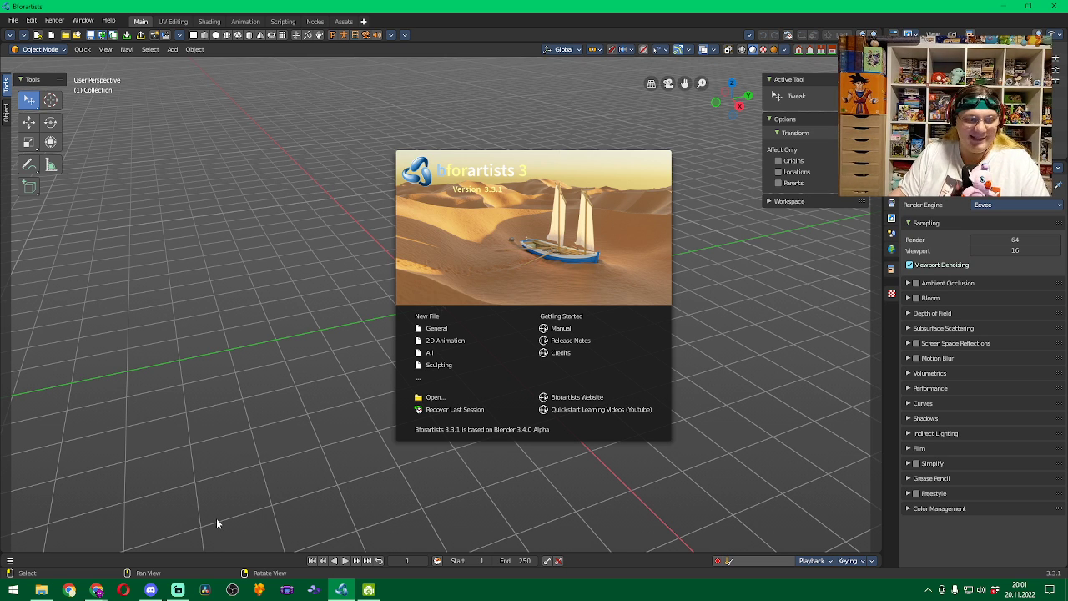
Switch to the Bforartists Tutorials page in Chrome and open the video on differences between Bforartists 2 and Blender 2.8x in a new tab
left_click(98, 592)
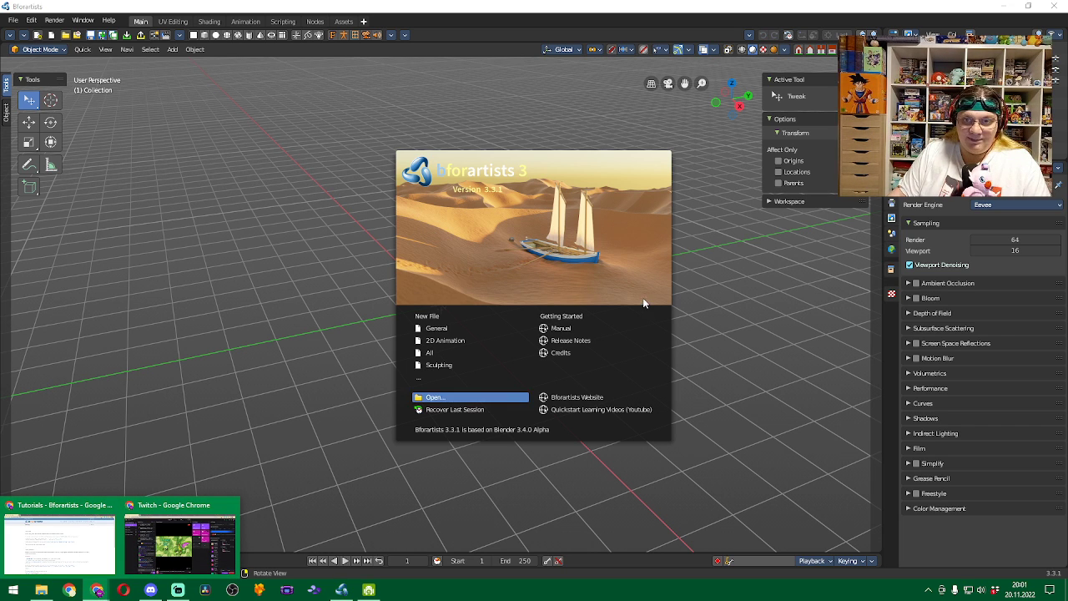
left_click(75, 532)
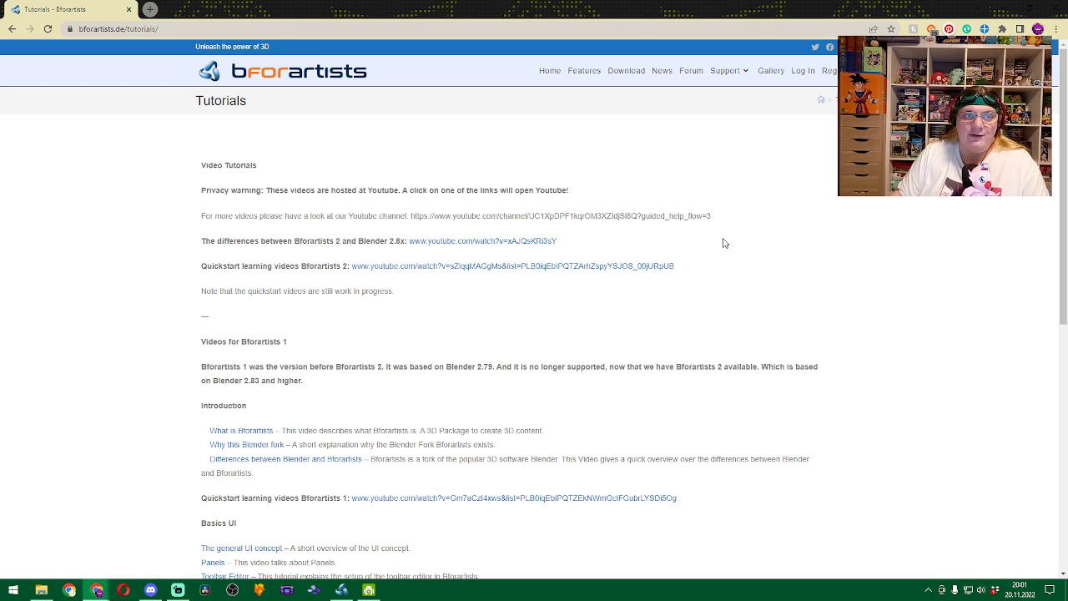
scroll(722, 242, "down", 3)
scroll(726, 244, "down", 3)
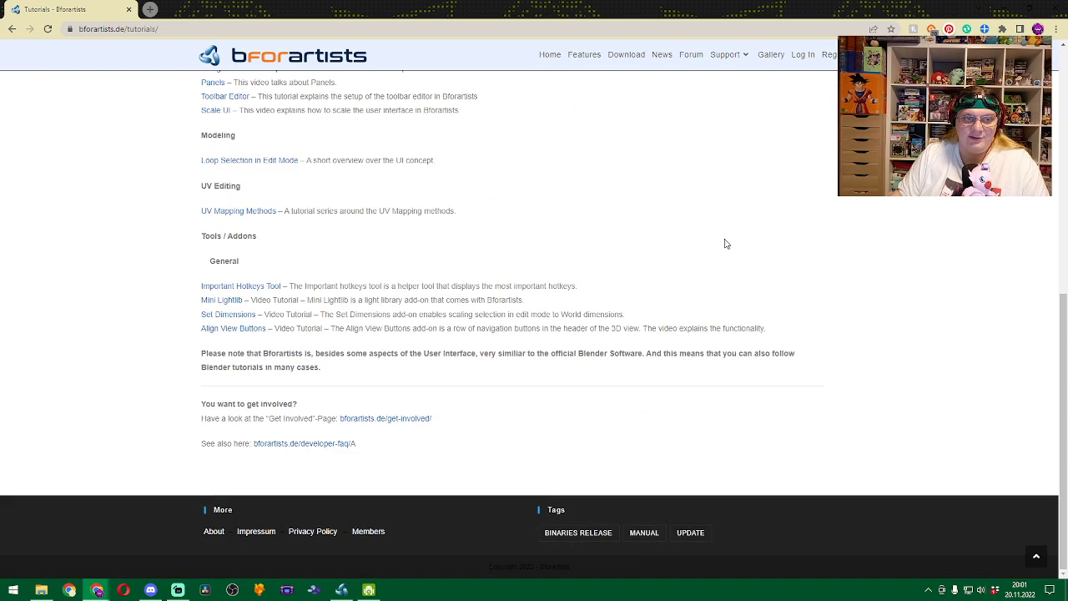
scroll(726, 243, "up", 5)
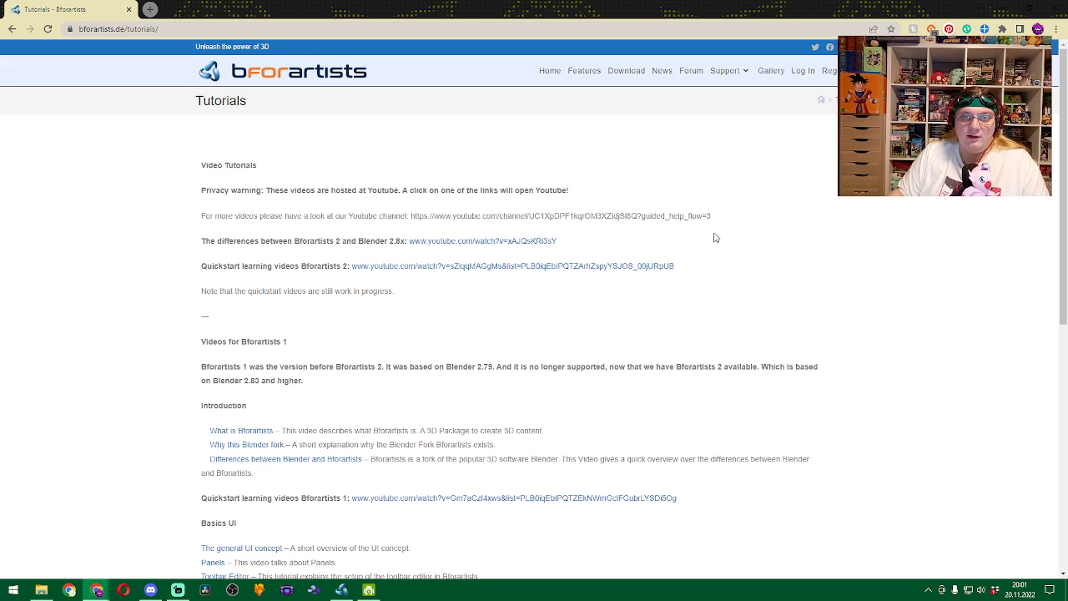
middle_click(503, 241)
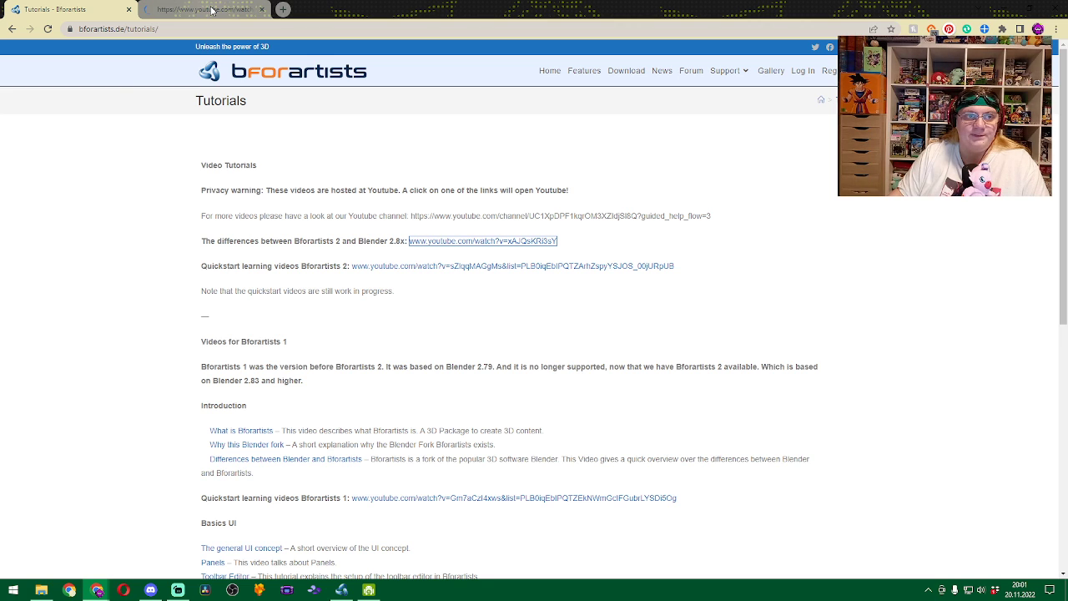
left_click(212, 15)
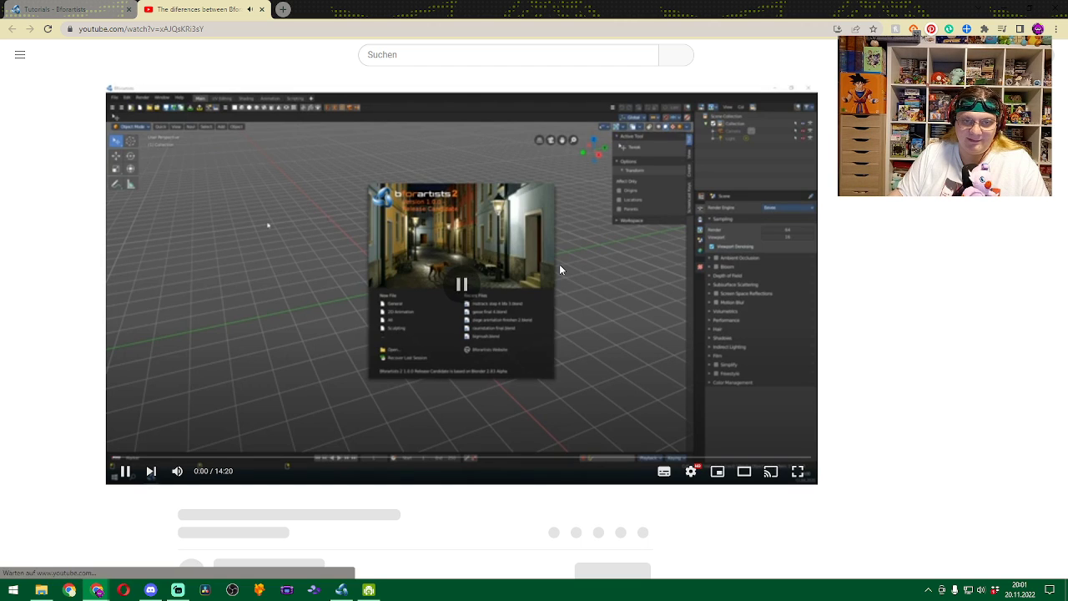
Show the video full screen, pause it and select another playback quality
key("F11")
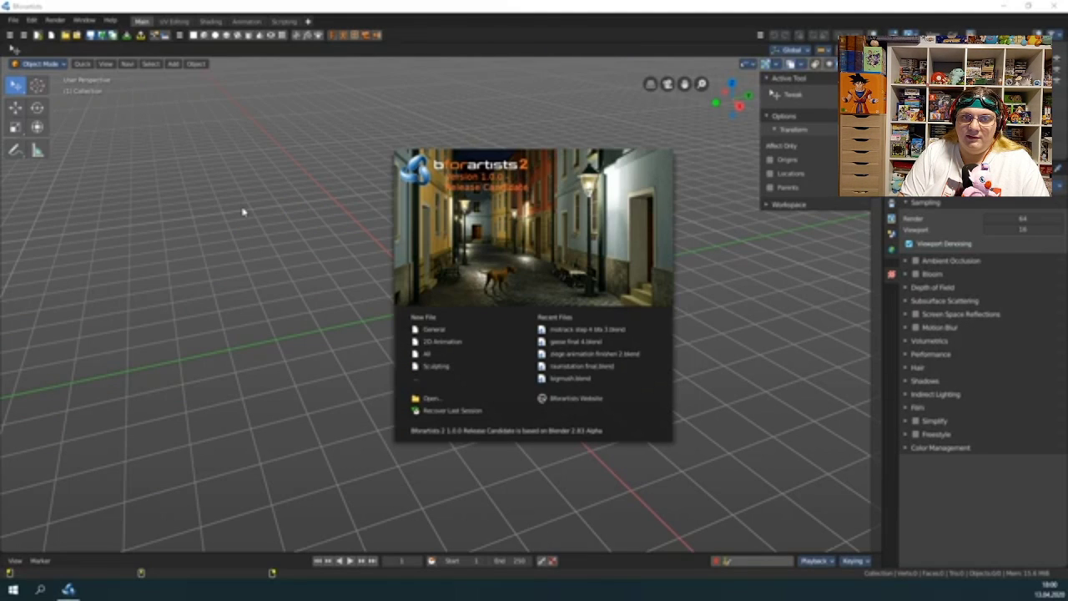
left_click(559, 264)
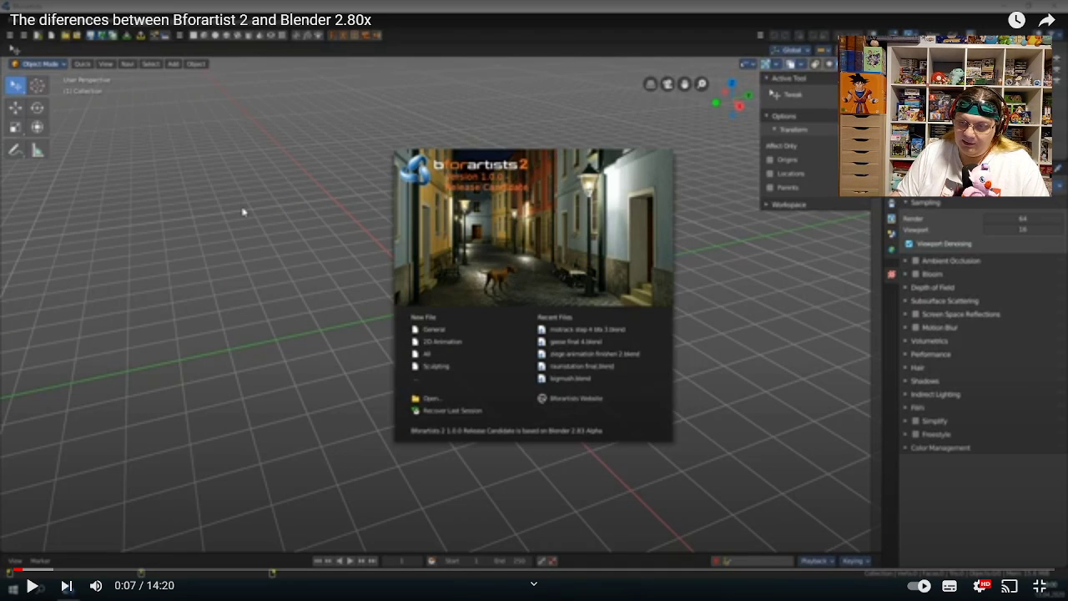
left_click(981, 586)
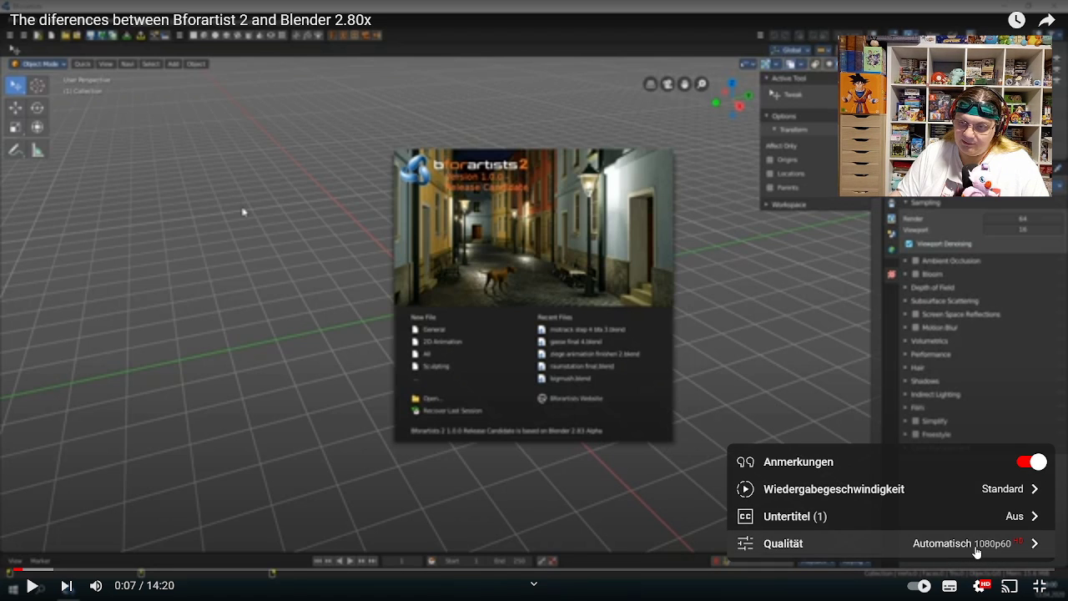
left_click(973, 546)
left_click(973, 379)
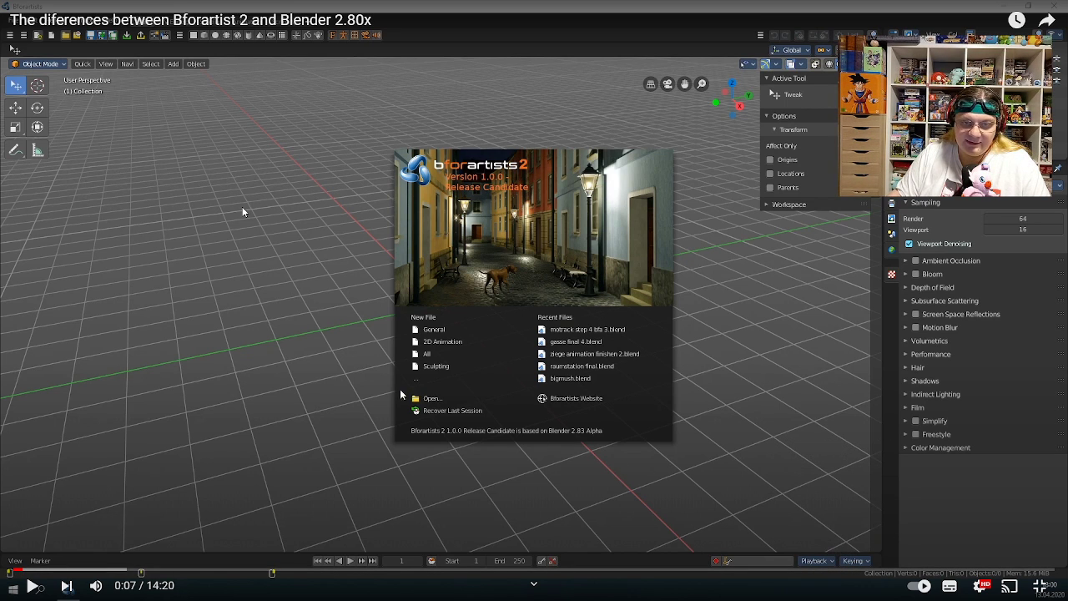
Watch the video's introduction up to 0:51, pausing and resuming for commentary
key("space")
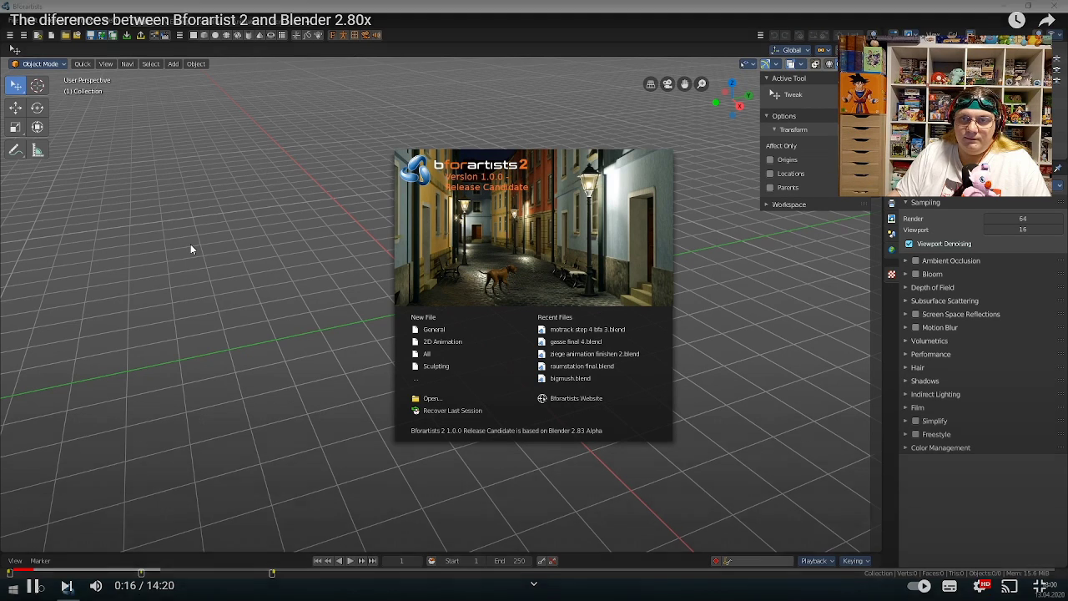
left_click(190, 243)
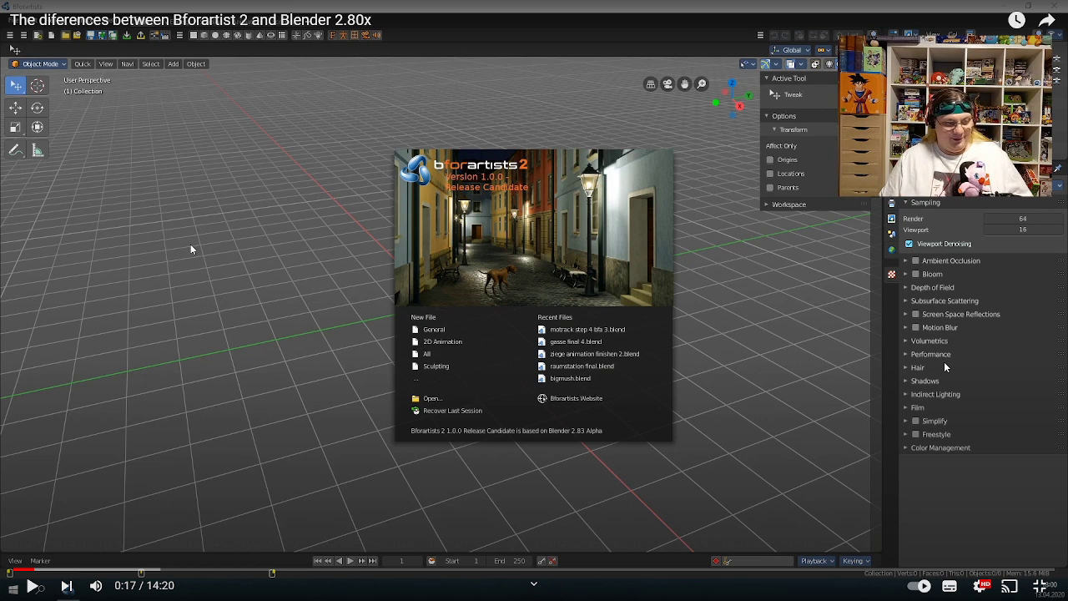
left_click(190, 245)
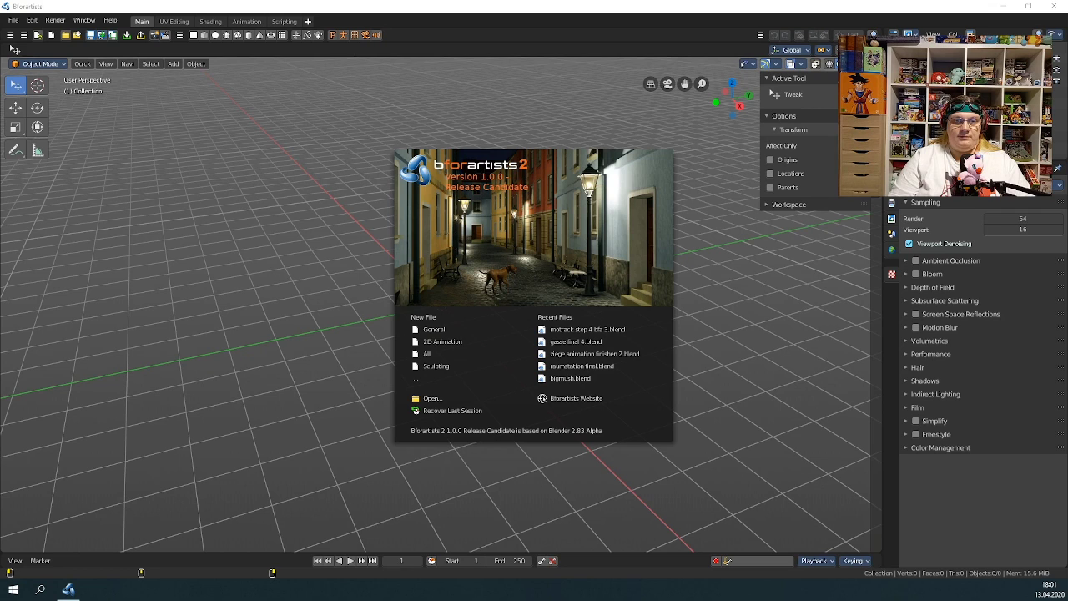
key("space")
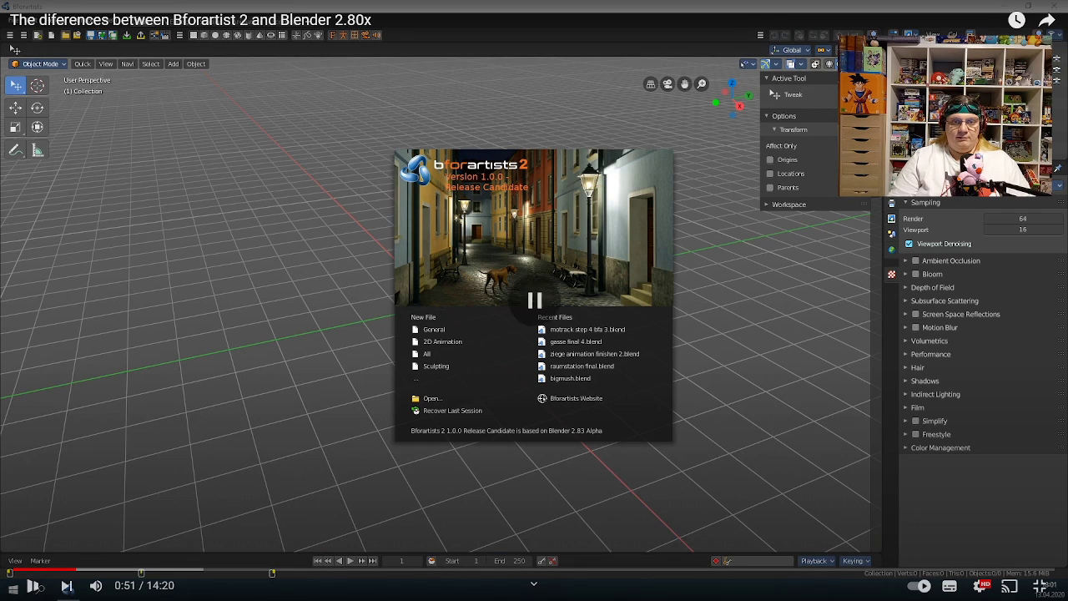
key("space")
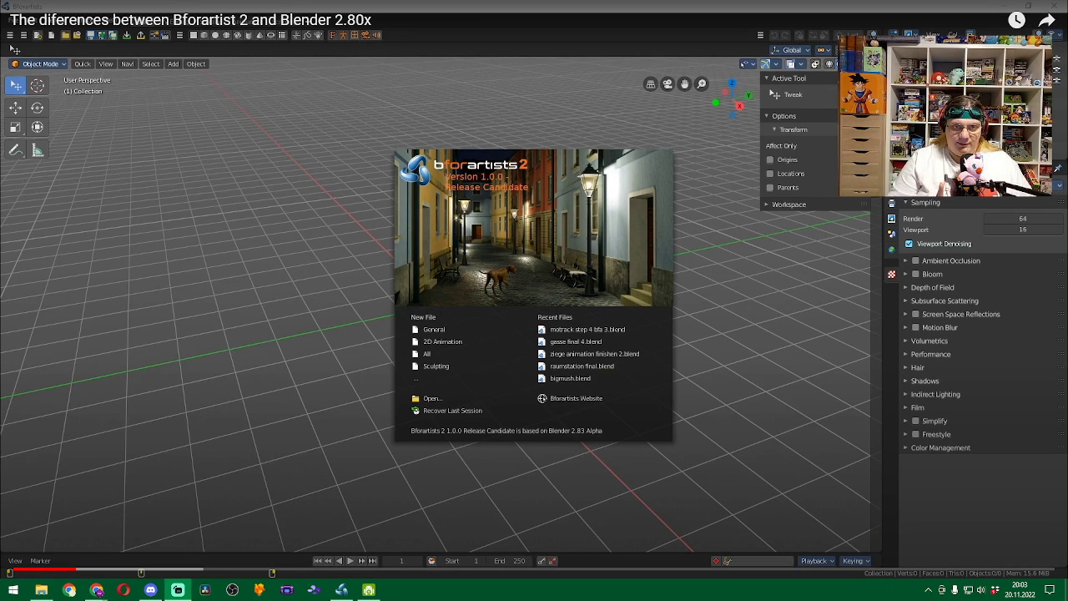
key("alt+Tab")
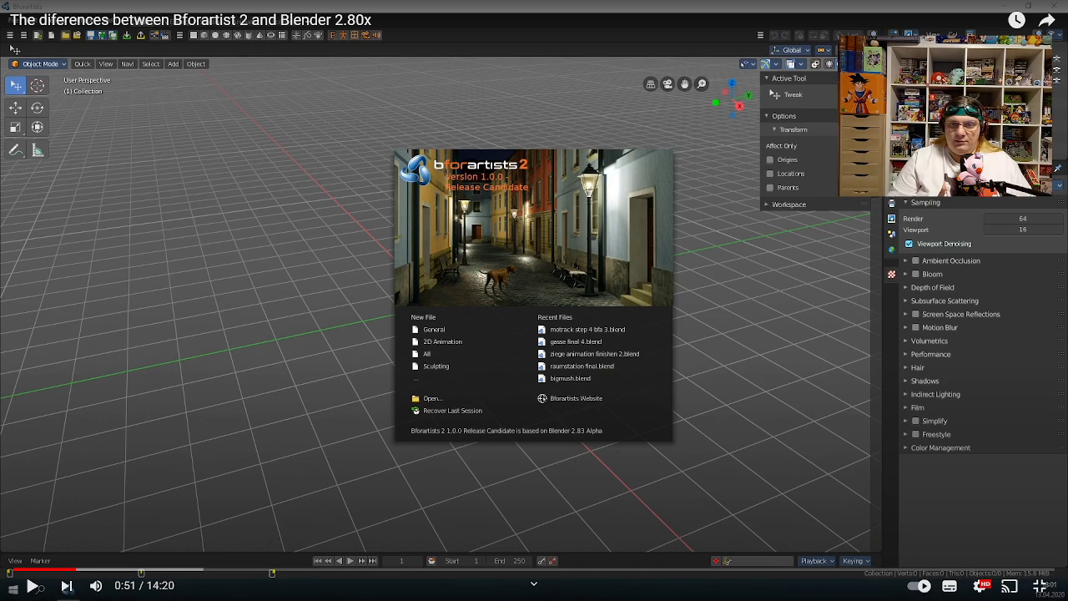
key("alt+Tab")
key("alt+Tab")
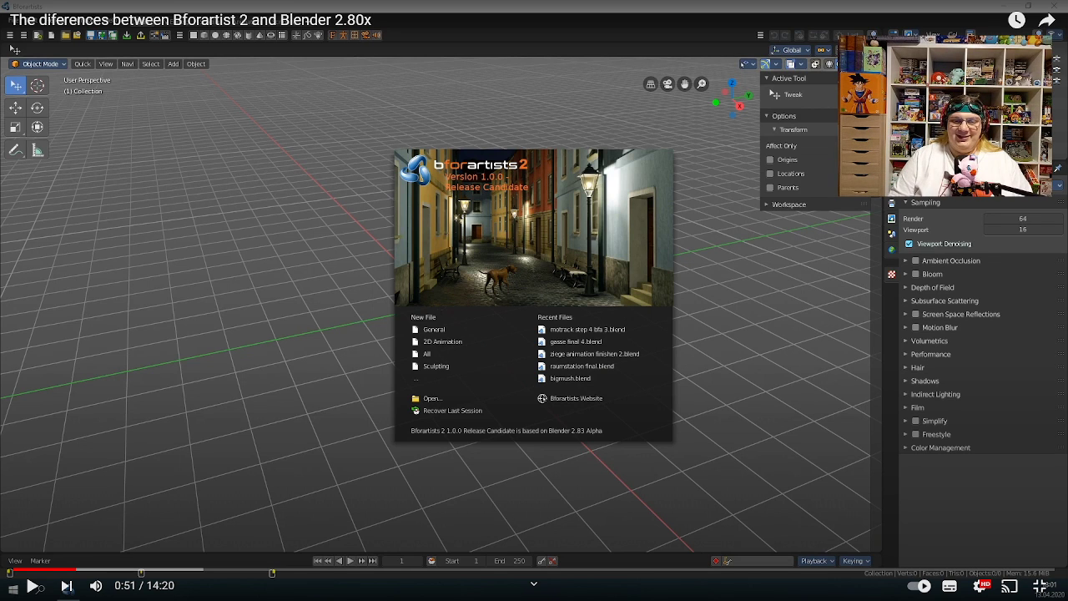
Continue the video through the viewport navigation explanation and pause it at 1:17
key("space")
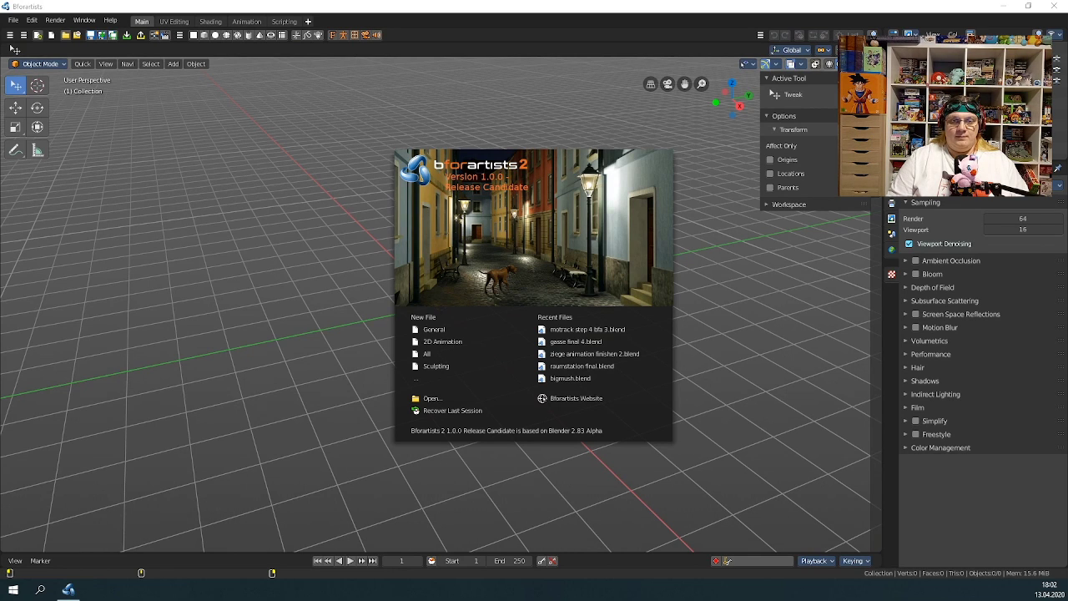
left_click(301, 281)
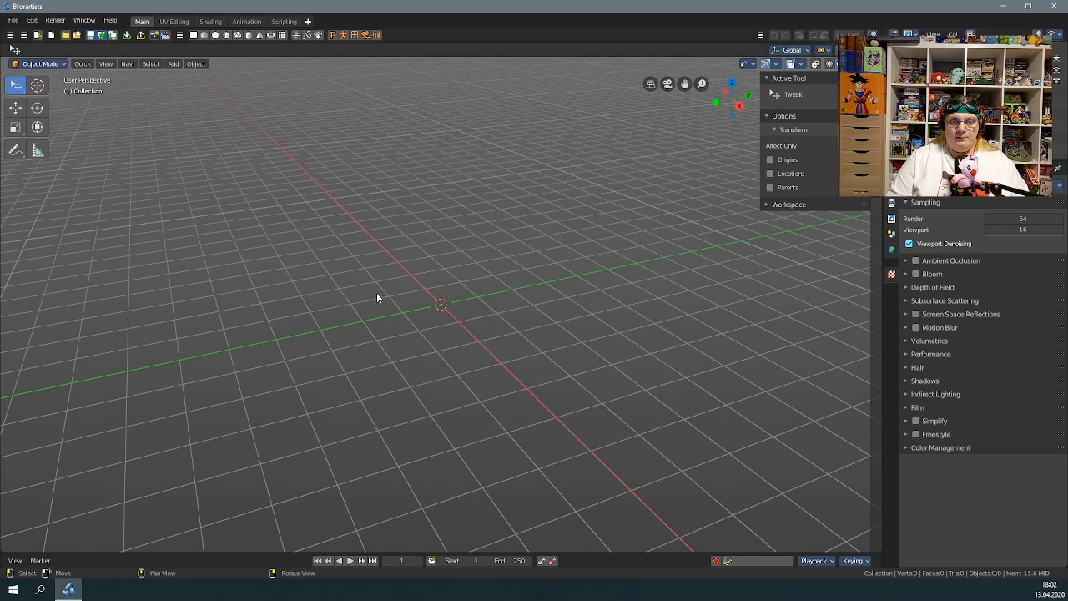
middle_click_drag(377, 298, 479, 303)
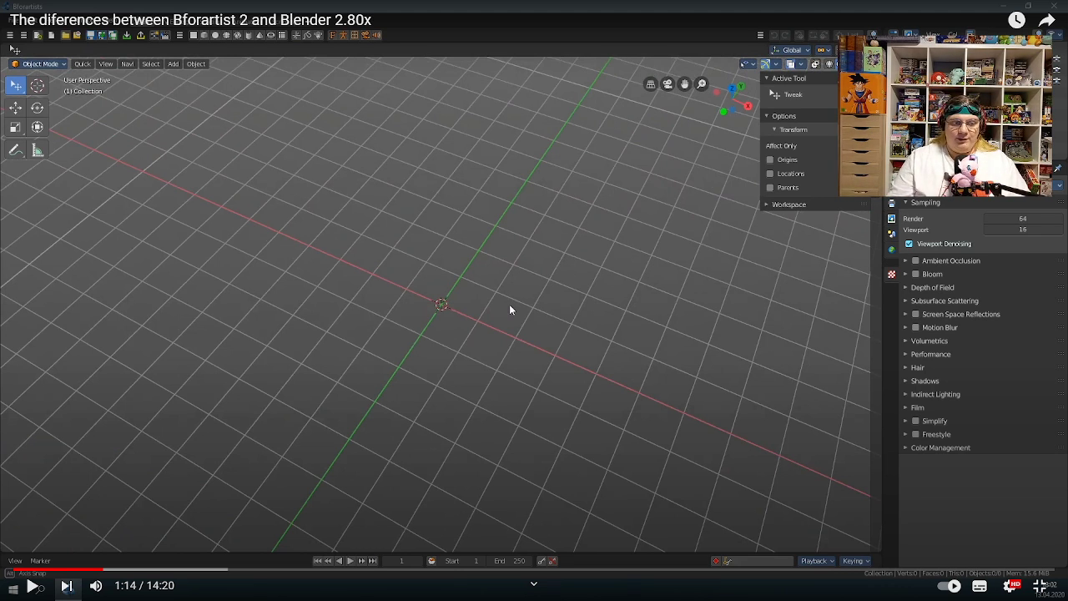
left_click(510, 306)
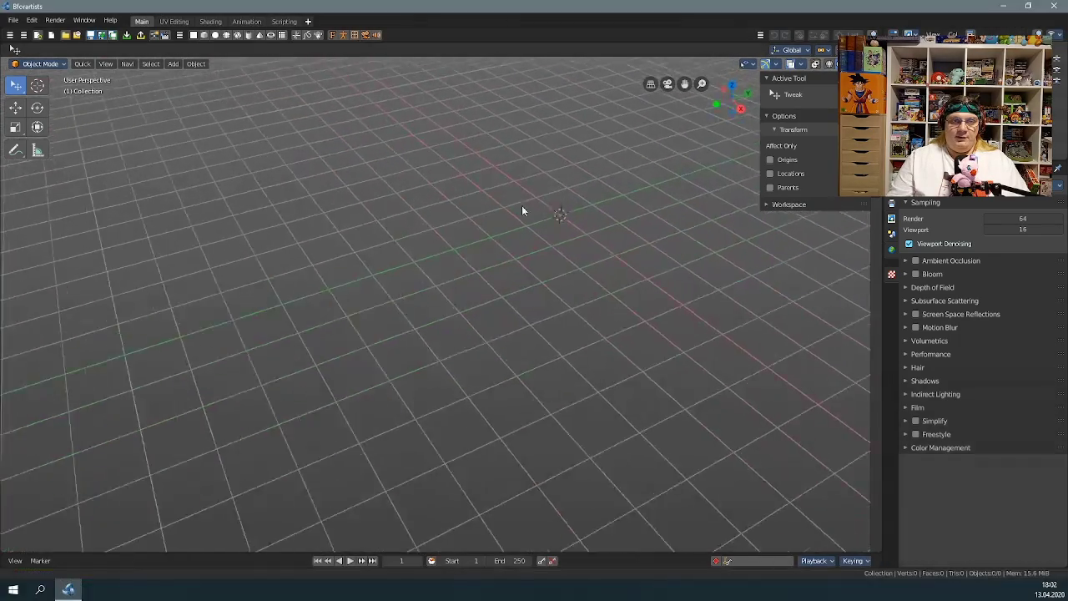
left_click(490, 306)
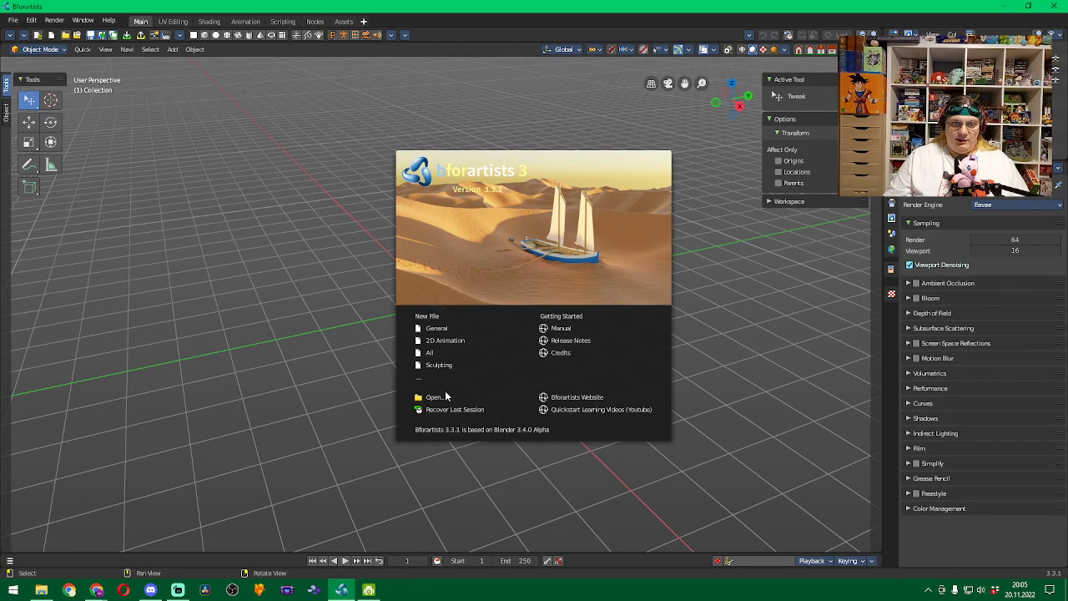
Switch to Bforartists, start a new General file and try rotating and panning the 3D viewport
left_click(438, 332)
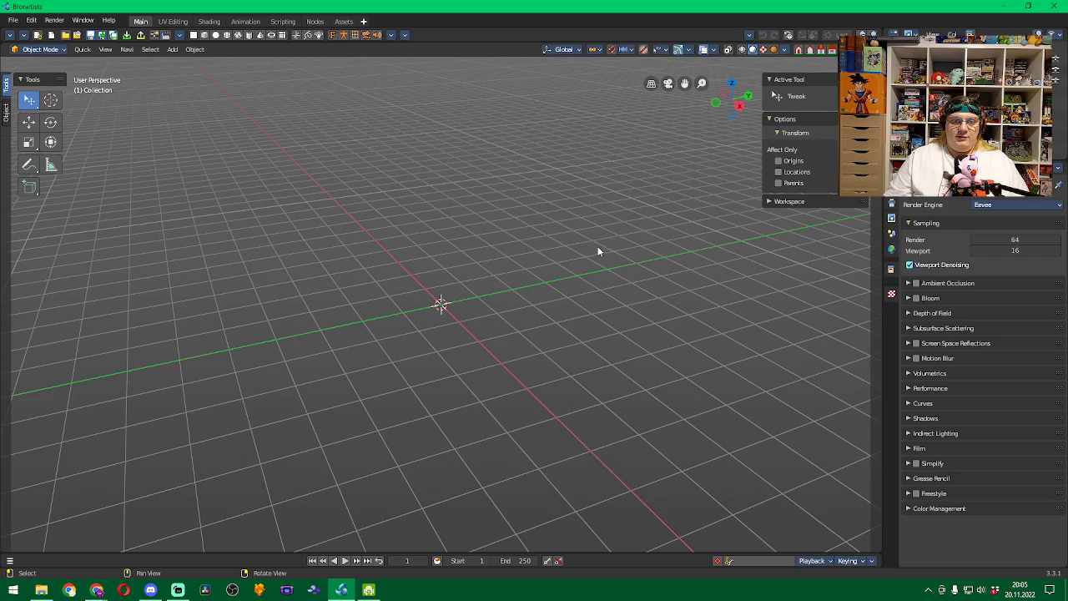
middle_click_drag(598, 247, 613, 281)
mouse_move(665, 225)
middle_mouse_down("shift")
mouse_move(582, 226)
mouse_move(610, 212)
mouse_move(662, 253)
mouse_move(645, 209)
mouse_move(618, 239)
mouse_move(663, 241)
middle_mouse_up("shift")
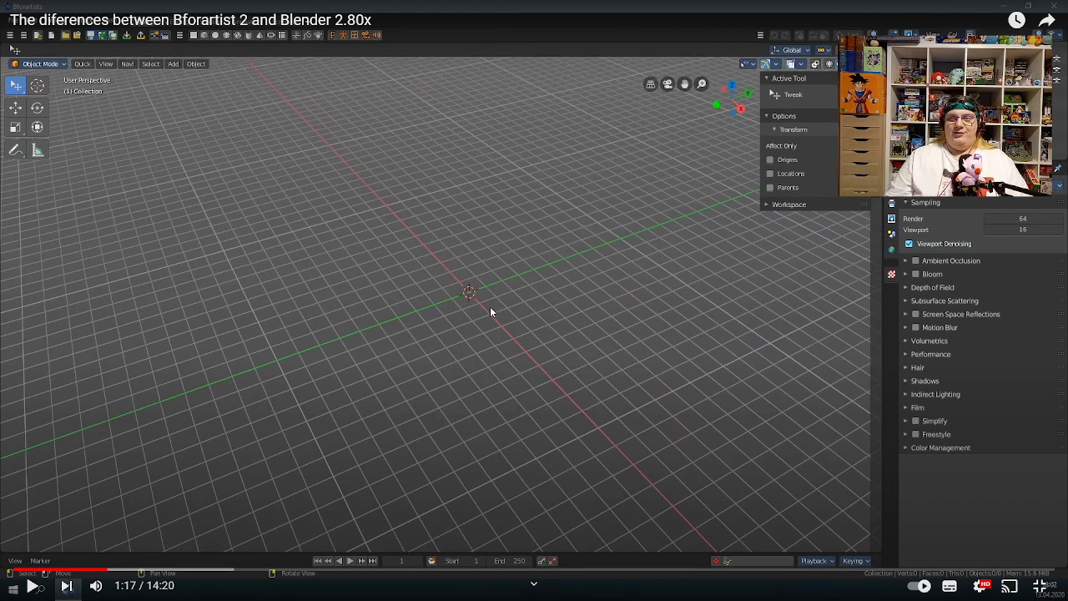
Return to the video and watch on to the object context menu at 1:43, pausing for commentary
left_click(489, 308)
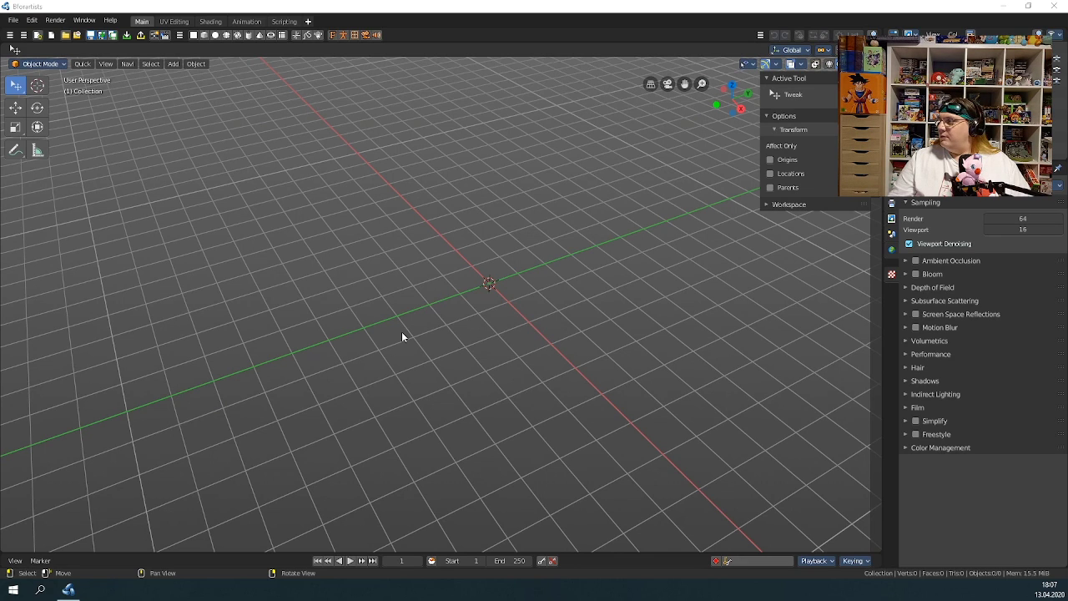
key("space")
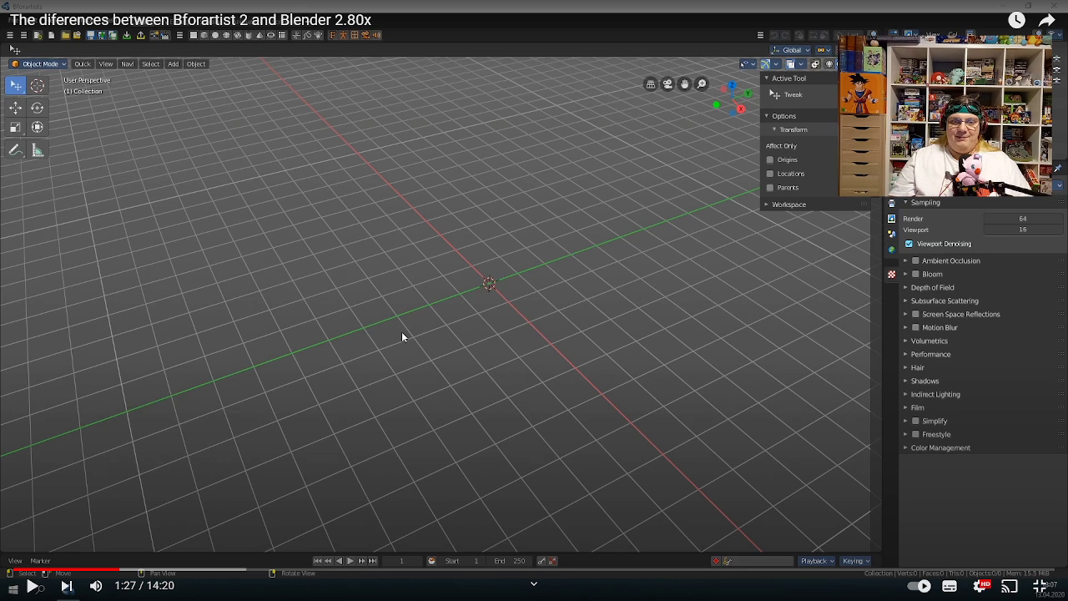
left_click(403, 333)
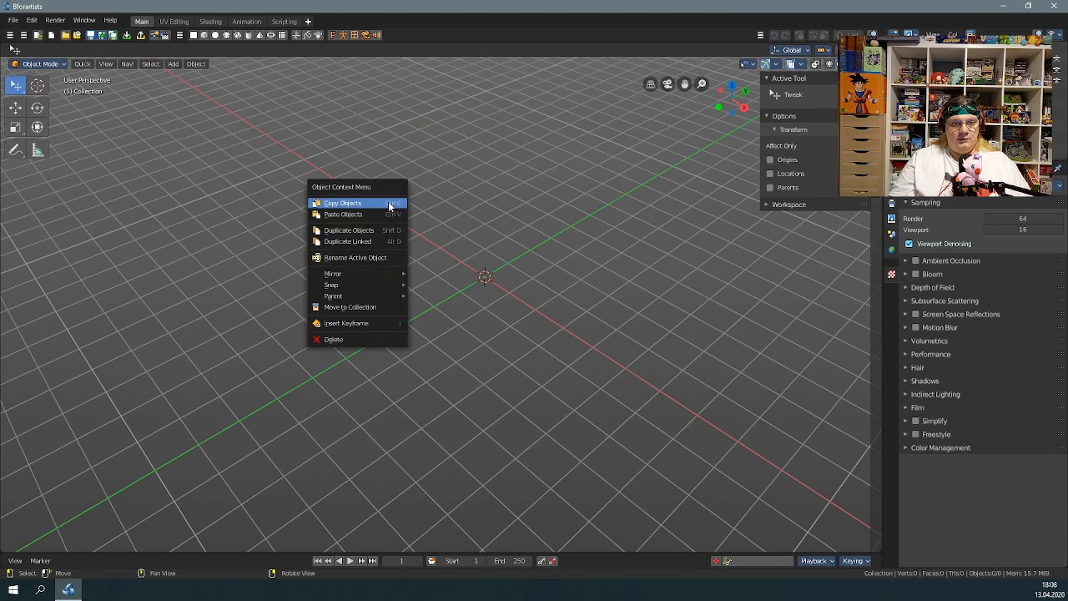
key("space")
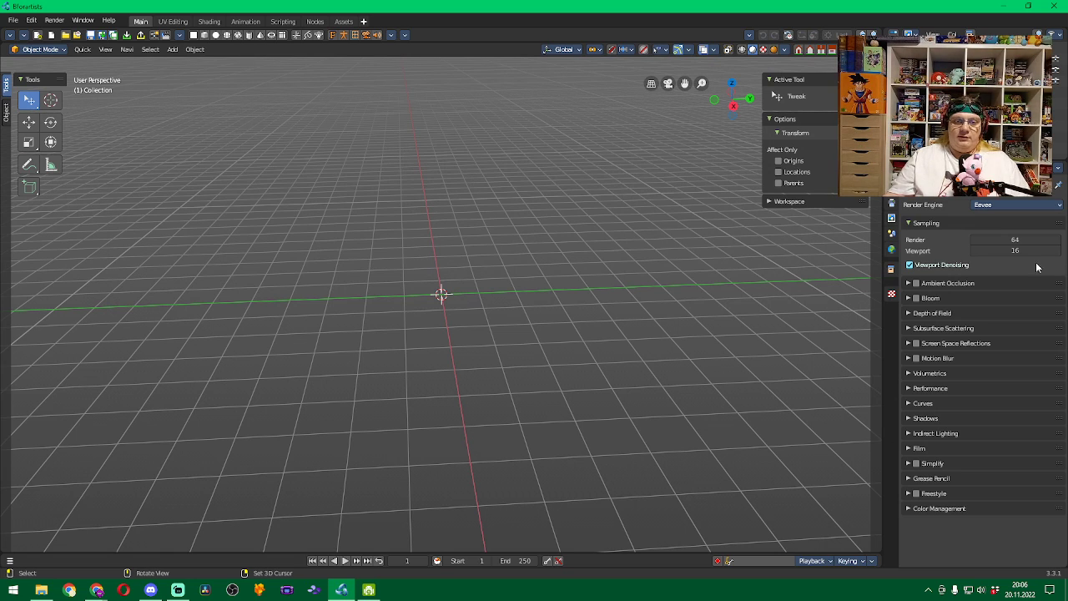
Switch to Bforartists and examine the viewport's object context menu, including its Parent options
right_click(471, 182)
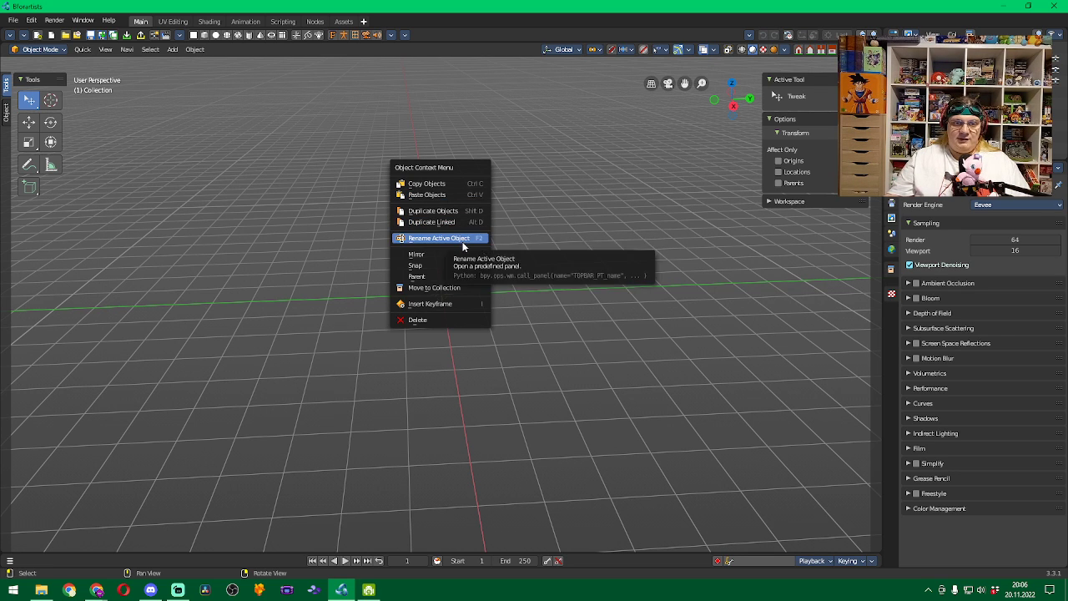
mouse_move(465, 259)
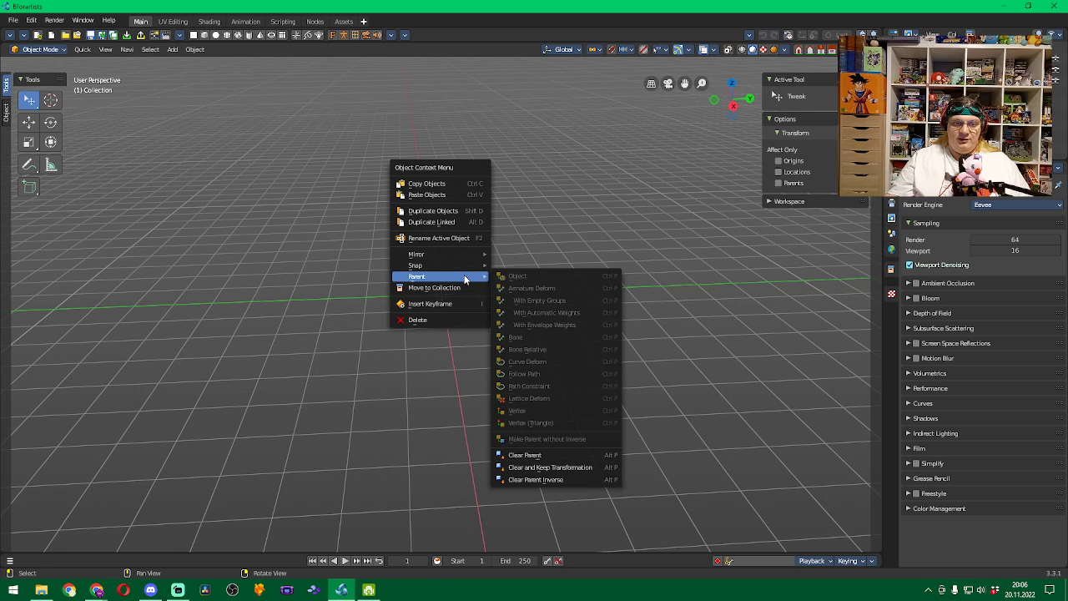
right_click(513, 242)
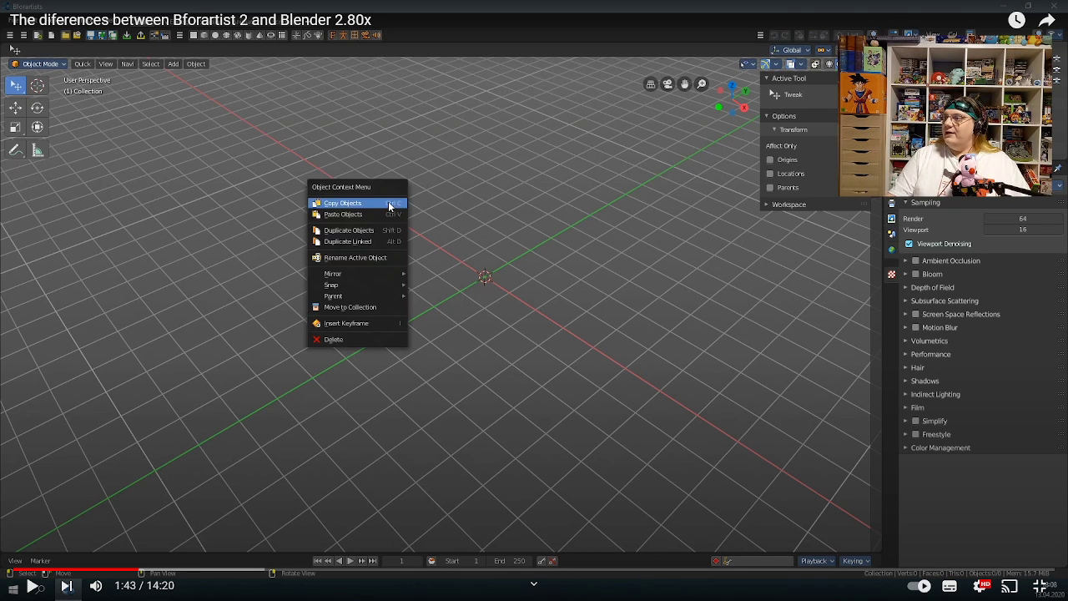
Resume the differences video from the object context menu section and pause it at 1:53
left_click(698, 337)
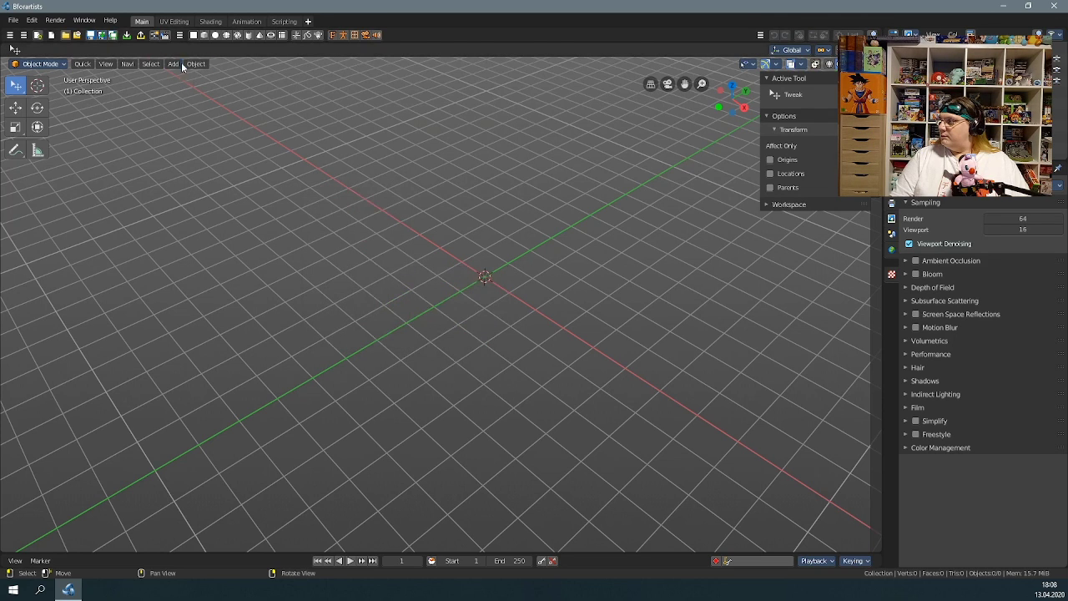
key("k")
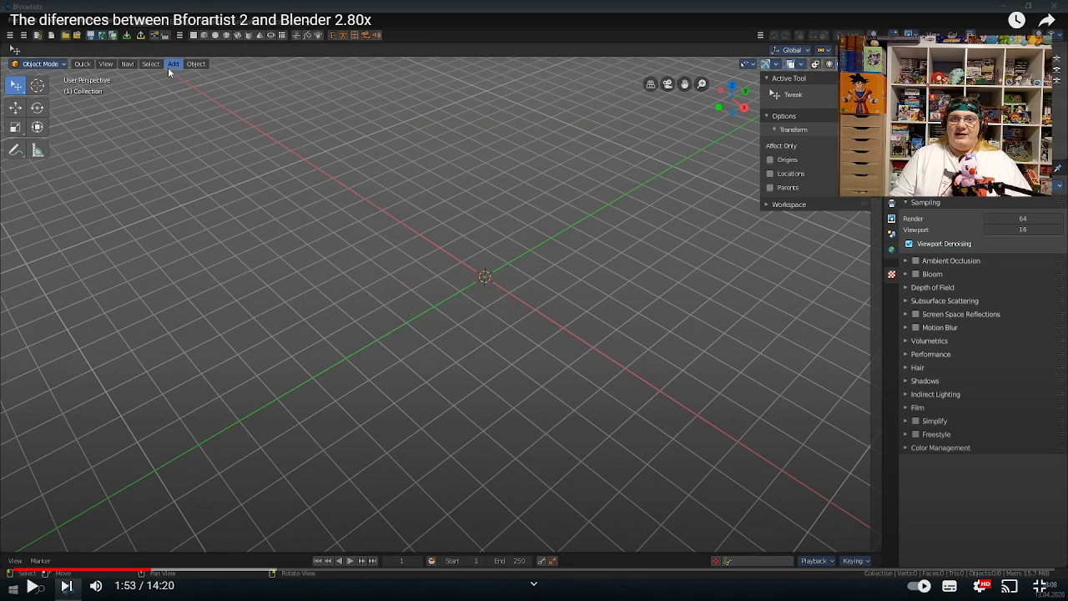
Resume the differences video and watch Blender's select-and-deselect behaviour on the cube in Edit Mode, pausing at 2:32
key("space")
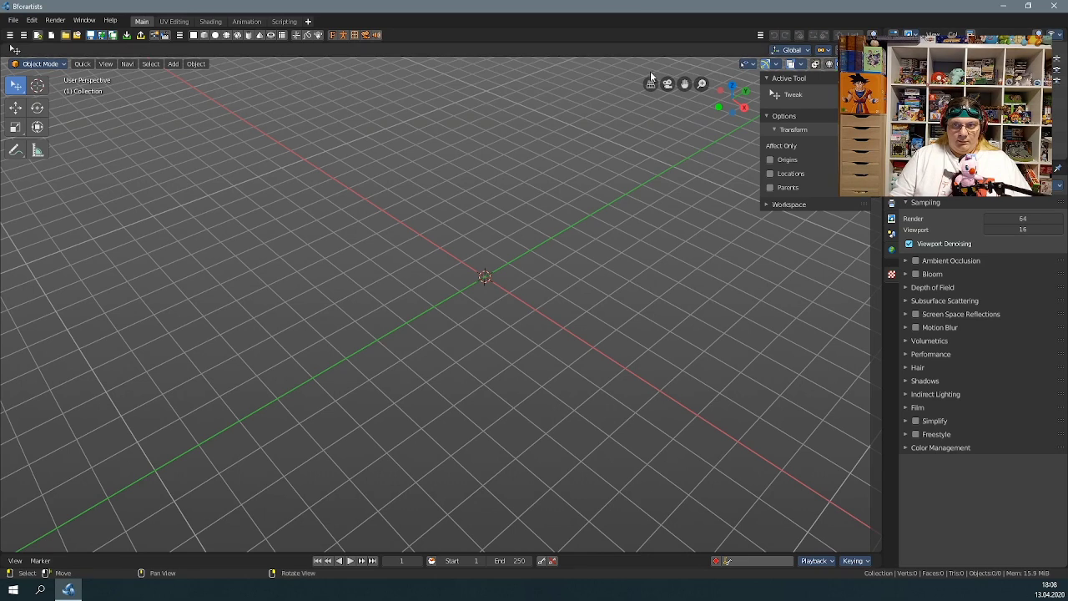
right_click(574, 51)
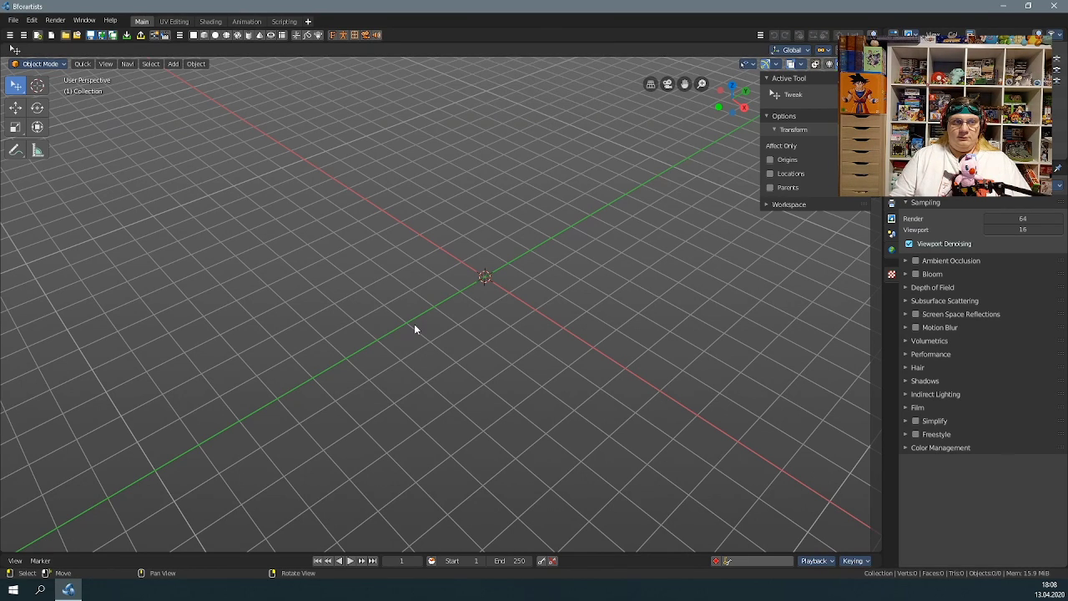
middle_click_drag(506, 279, 546, 237)
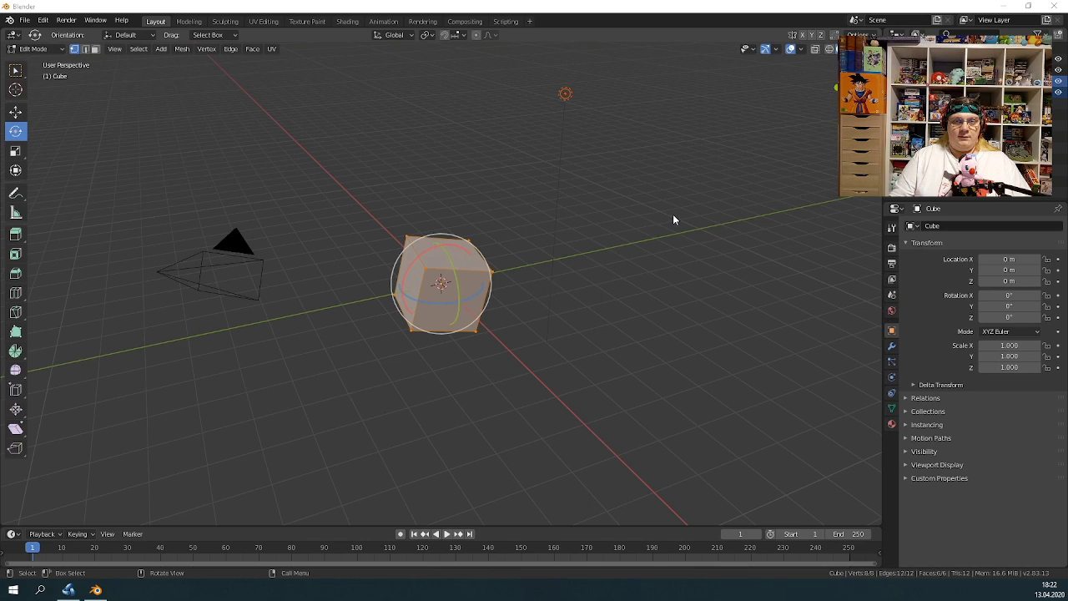
key("alt+a")
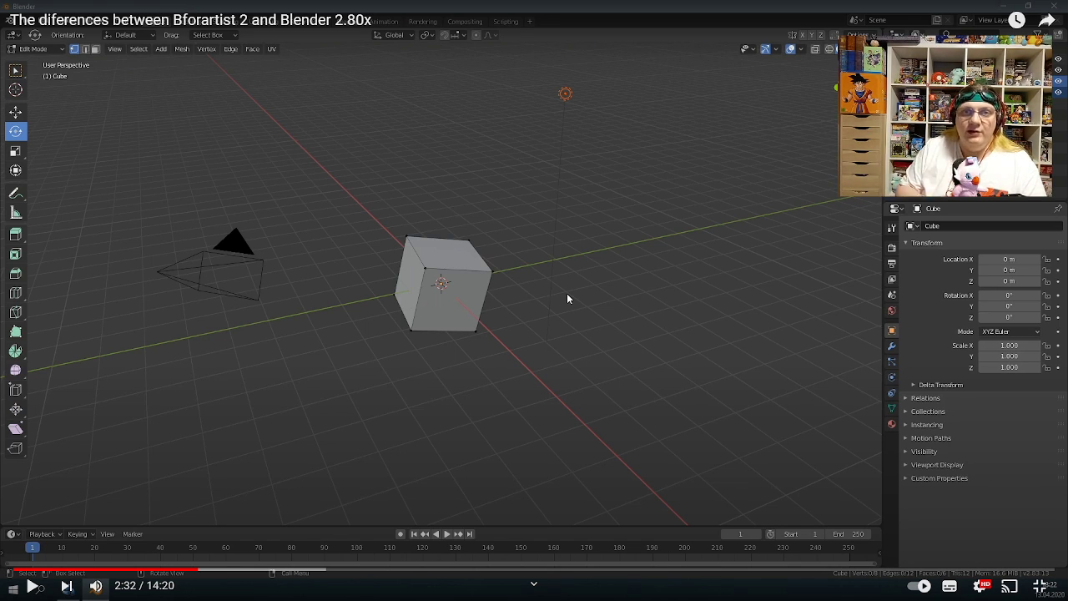
Resume the video and watch the Bforartists Rotate tool and deselection demonstration, pausing at 2:57
key("space")
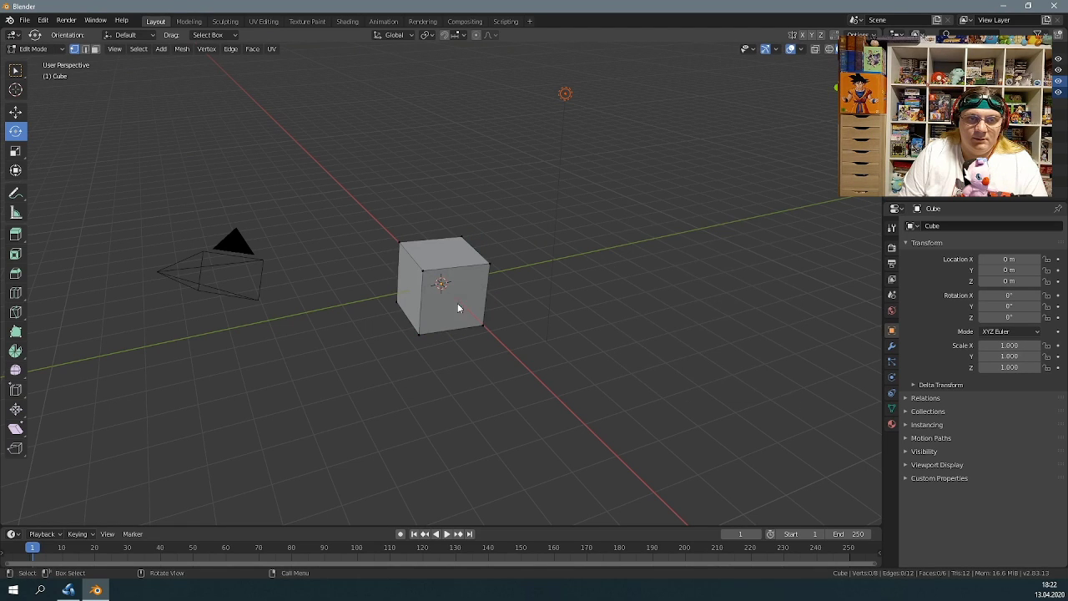
left_click(68, 590)
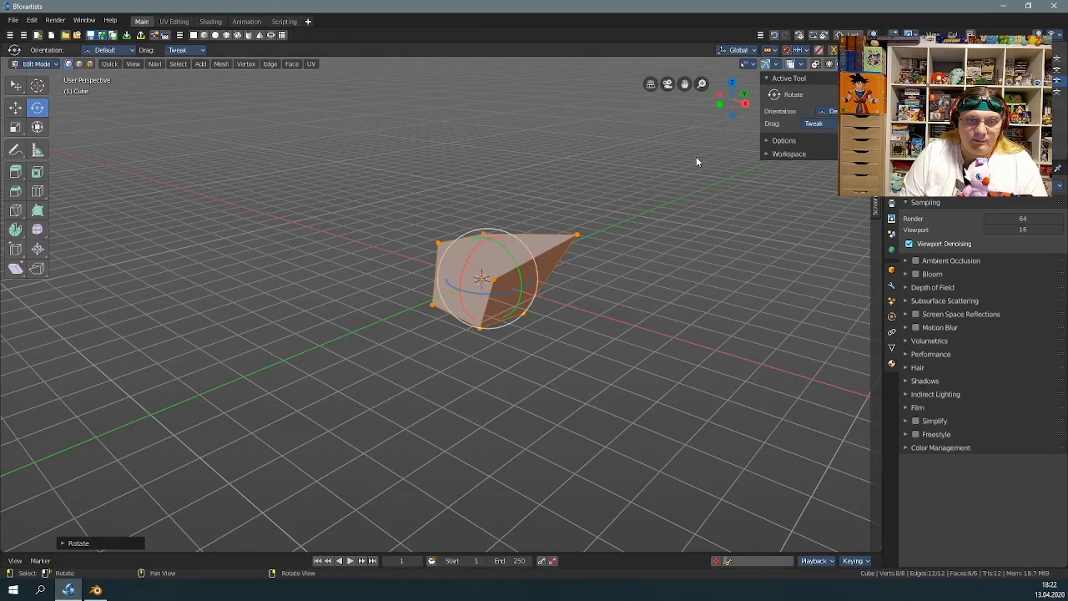
key("r")
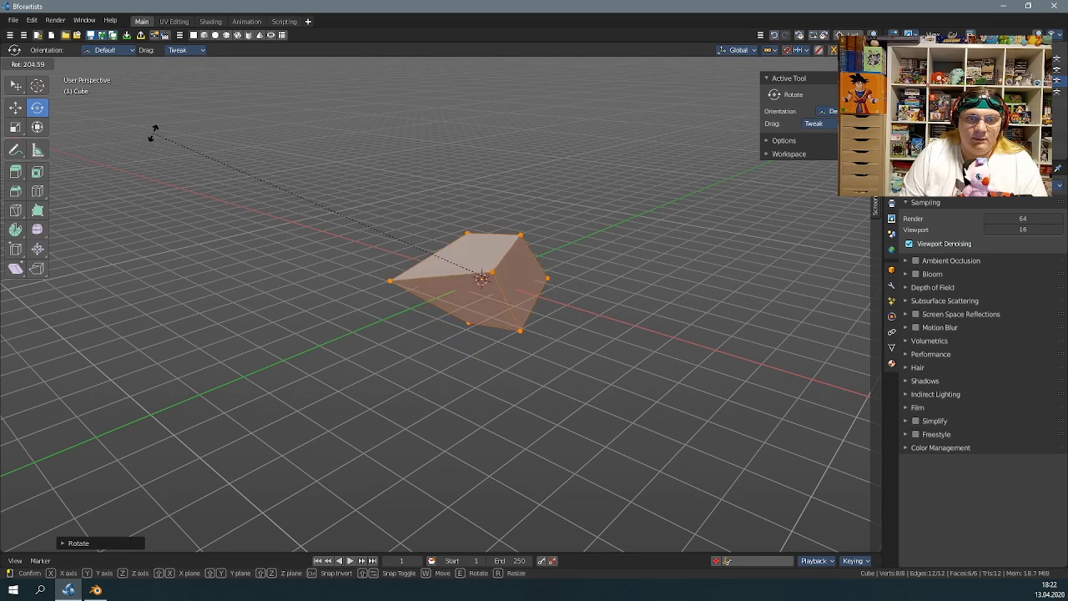
left_click(689, 220)
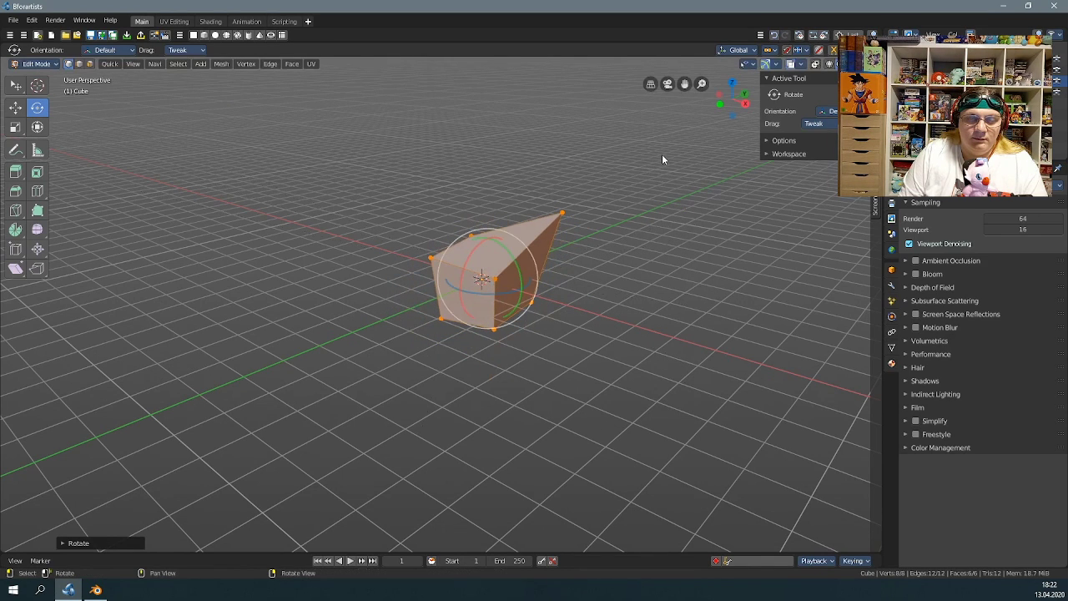
key("alt+a")
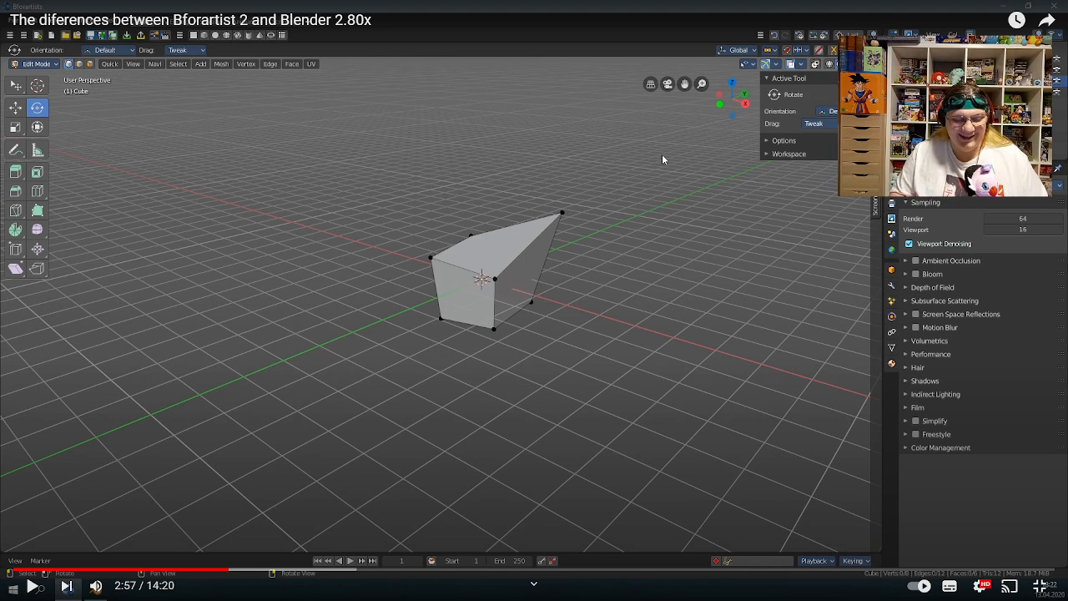
Switch to Bforartists, add a cube to the empty scene and enter Edit Mode on it
key("alt+Tab")
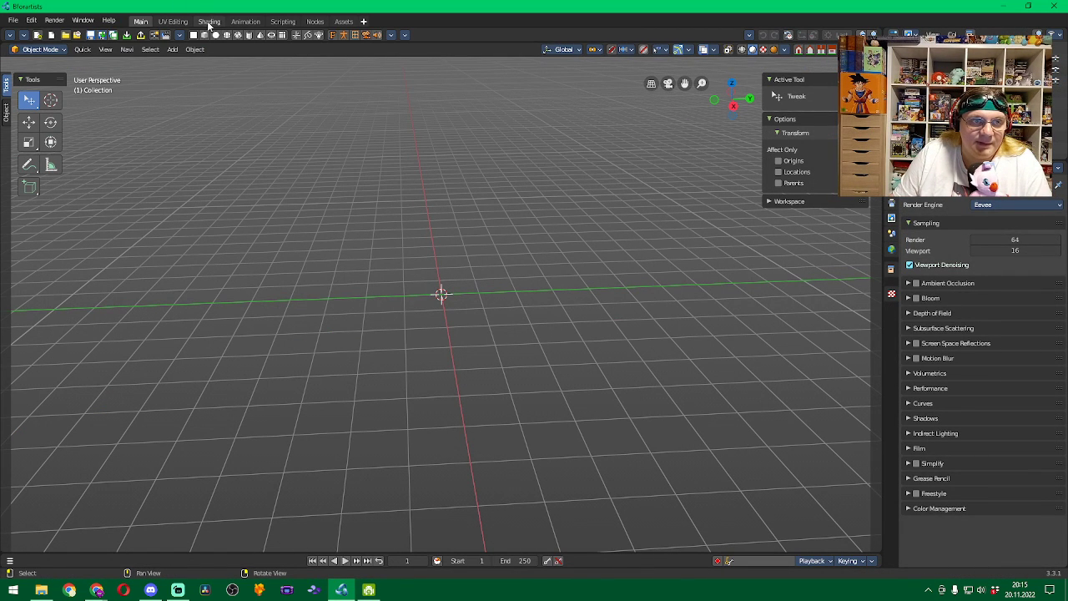
left_click(204, 34)
left_click(571, 271)
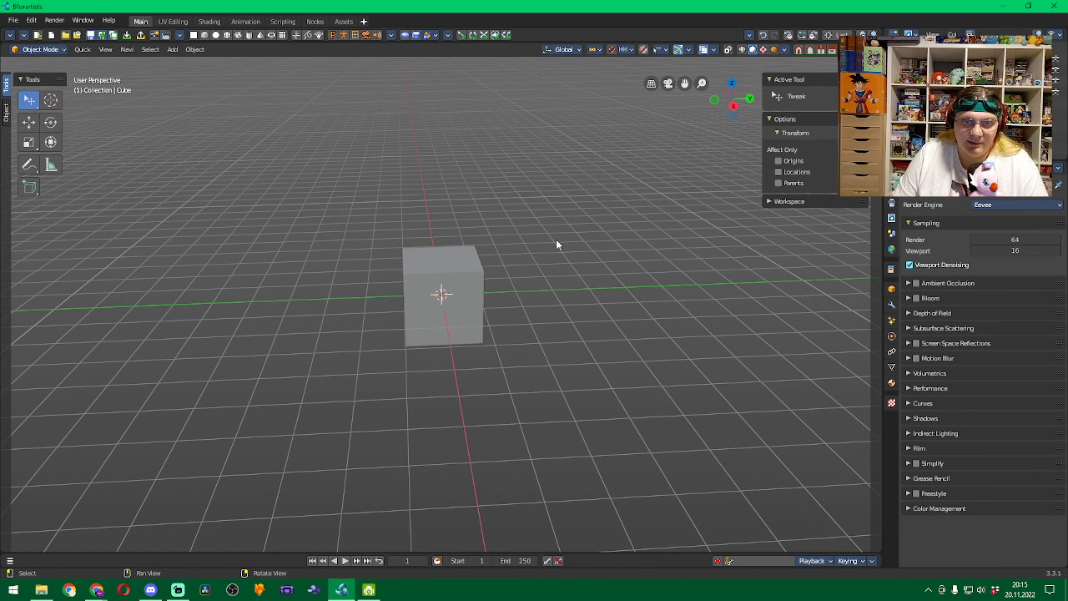
left_click(38, 49)
left_click(44, 71)
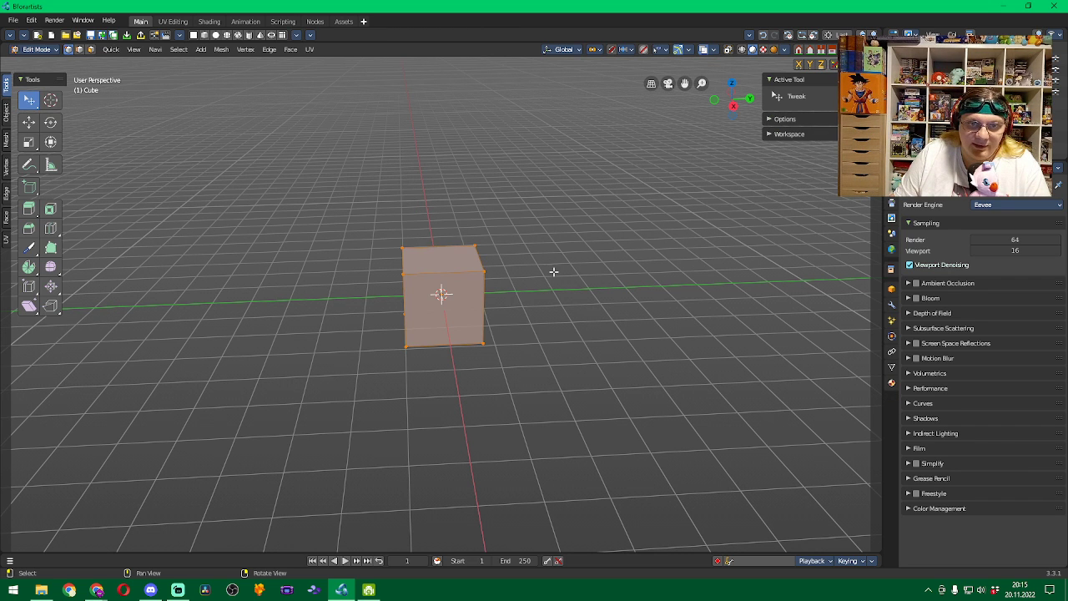
Deselect the cube's geometry by picking empty space, and select all of it again
scroll(556, 269, "up", 4)
left_click(629, 271)
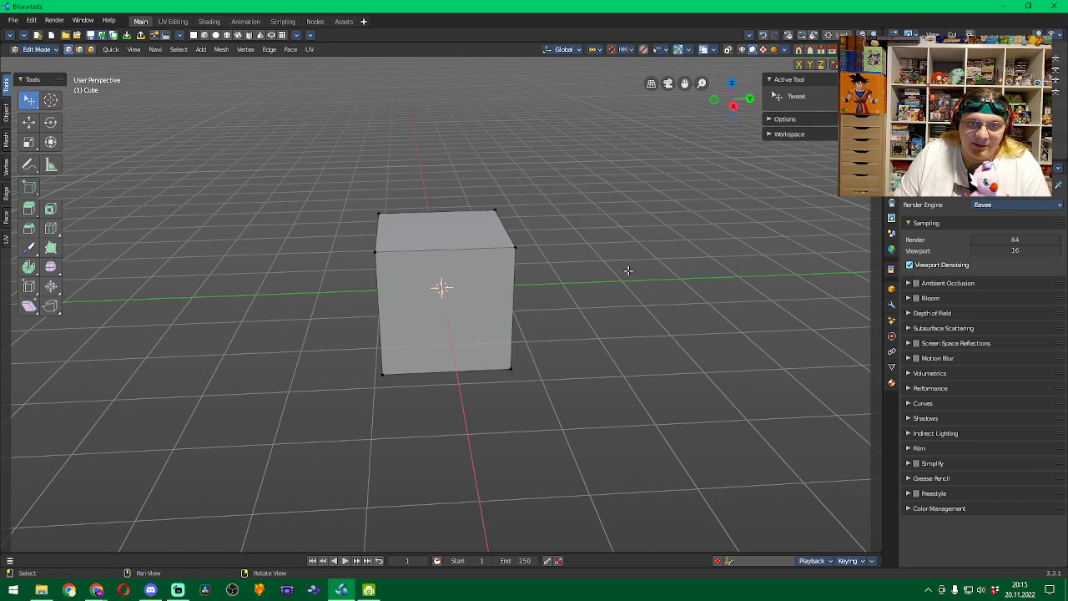
key("a")
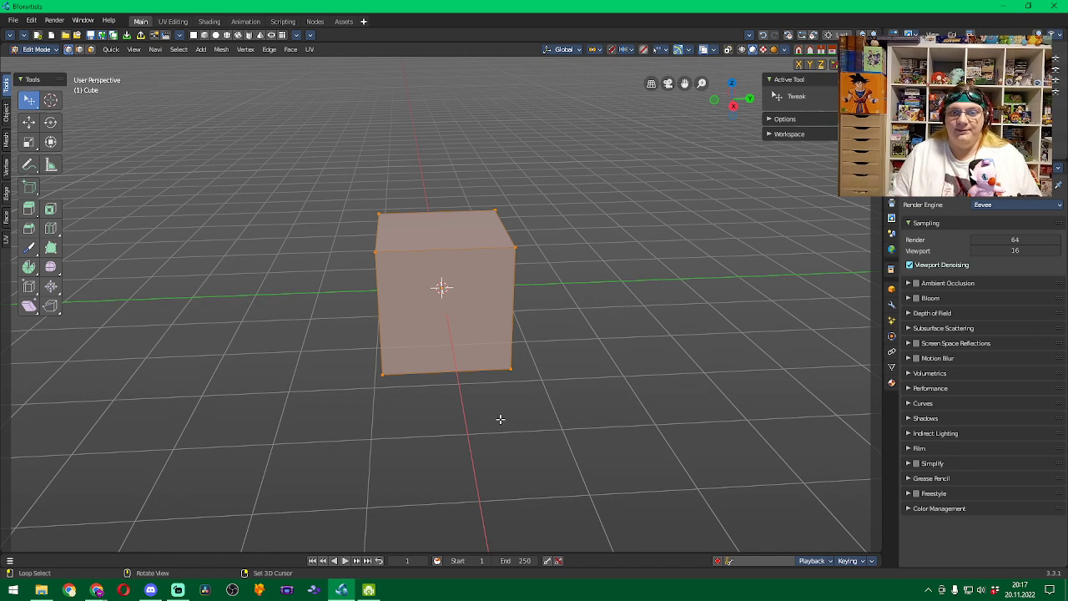
Return to the differences video, watch it on from 2:57 and pause it at 3:01
key("alt+Tab")
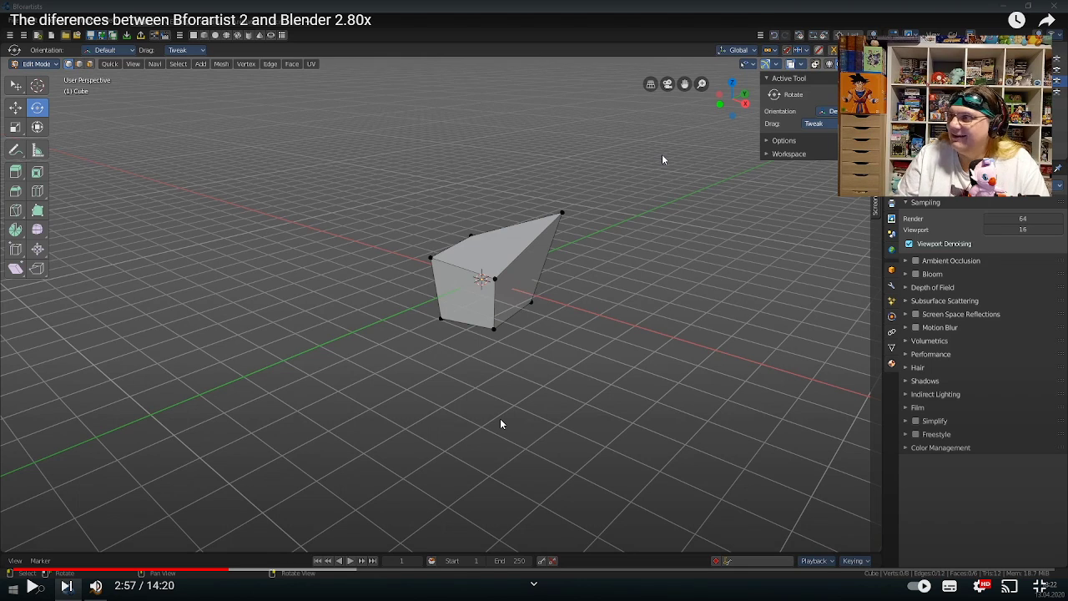
left_click(663, 155)
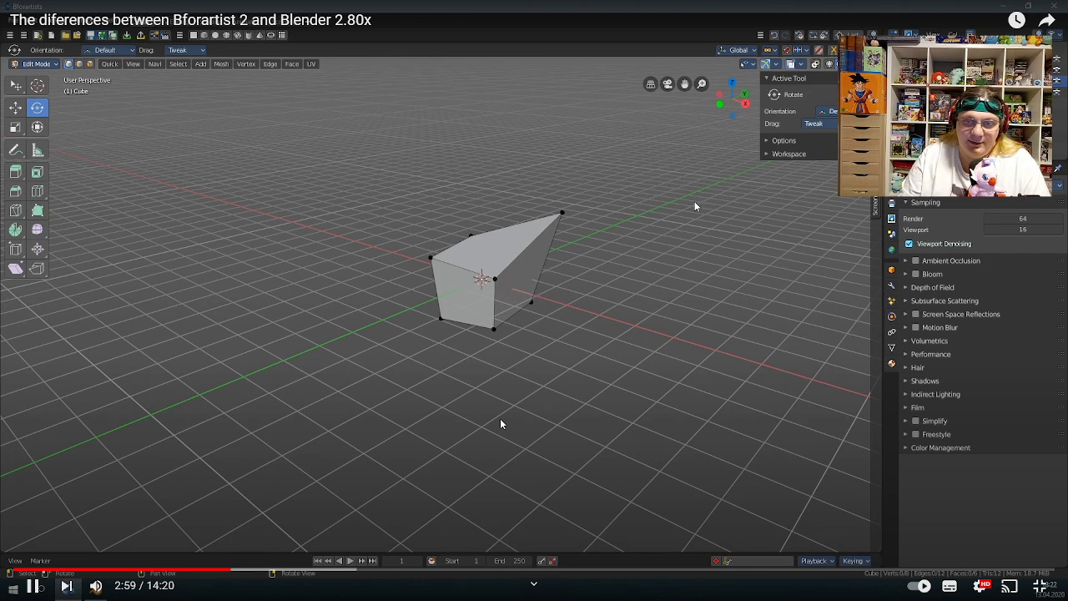
left_click(501, 424)
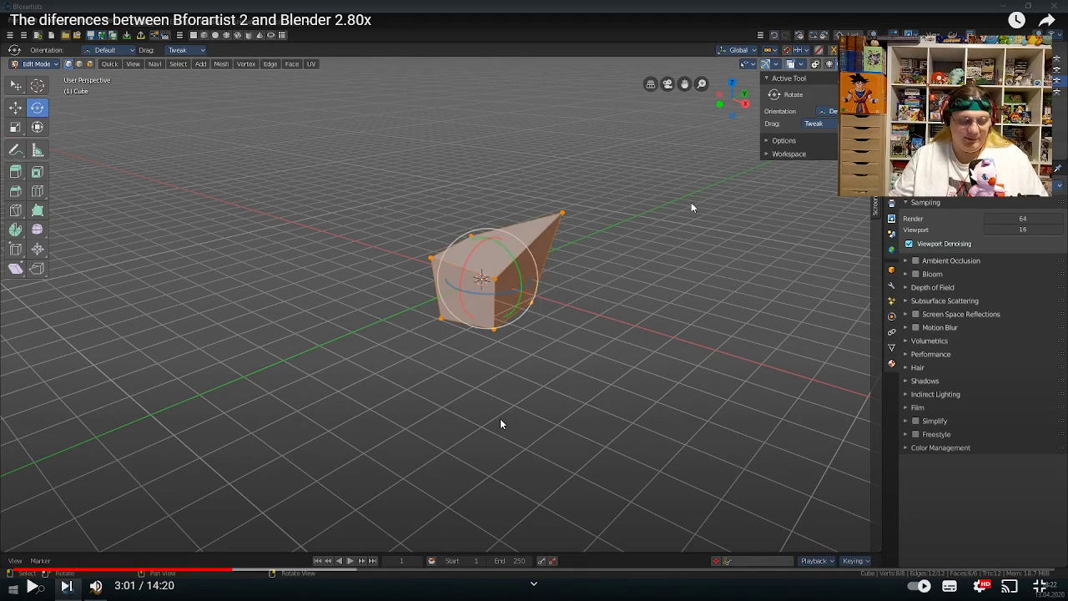
Switch to Bforartists and try the Rotate tool on the selected cube by rotating it from empty viewport space
key("alt+Tab")
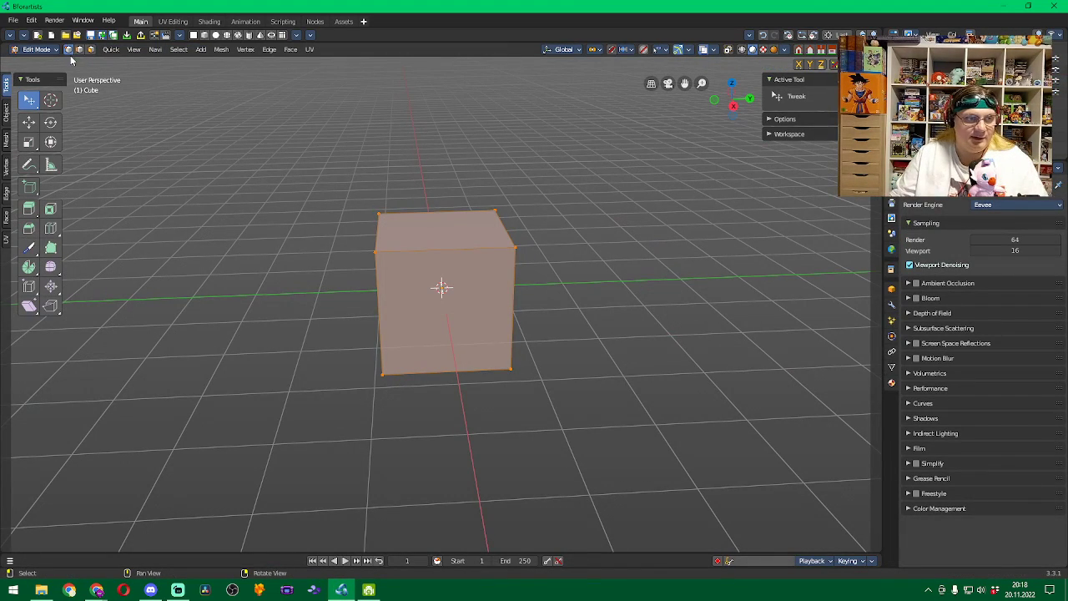
left_click(50, 122)
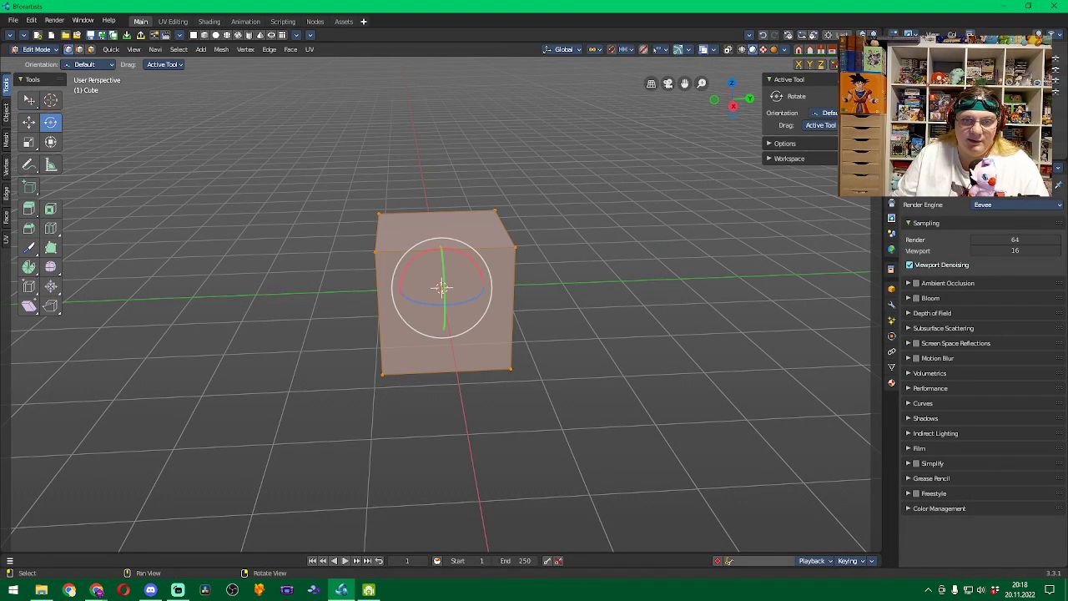
left_click_drag(557, 205, 625, 160)
left_click_drag(632, 234, 643, 257)
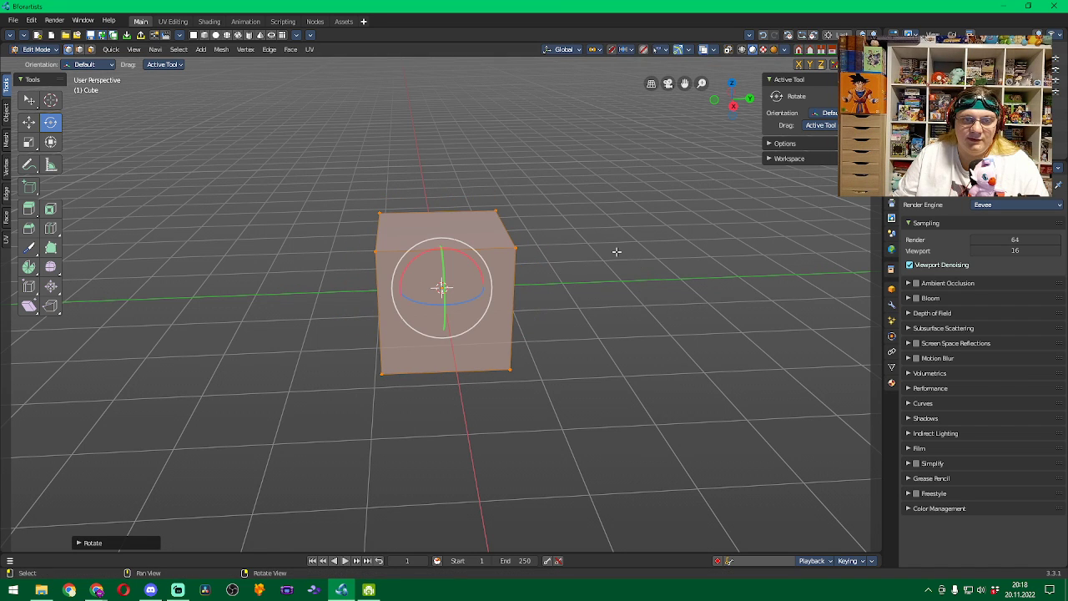
scroll(616, 252, "up", 4)
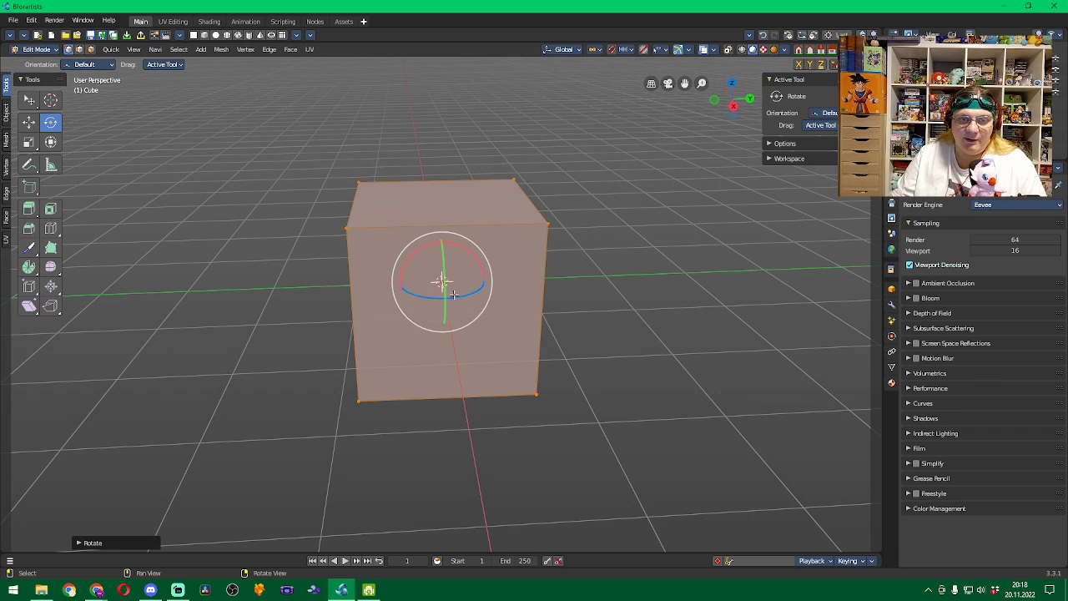
Place the 3D cursor in empty space beside the cube and rotate the cube freely with the Rotate tool
left_click(50, 99)
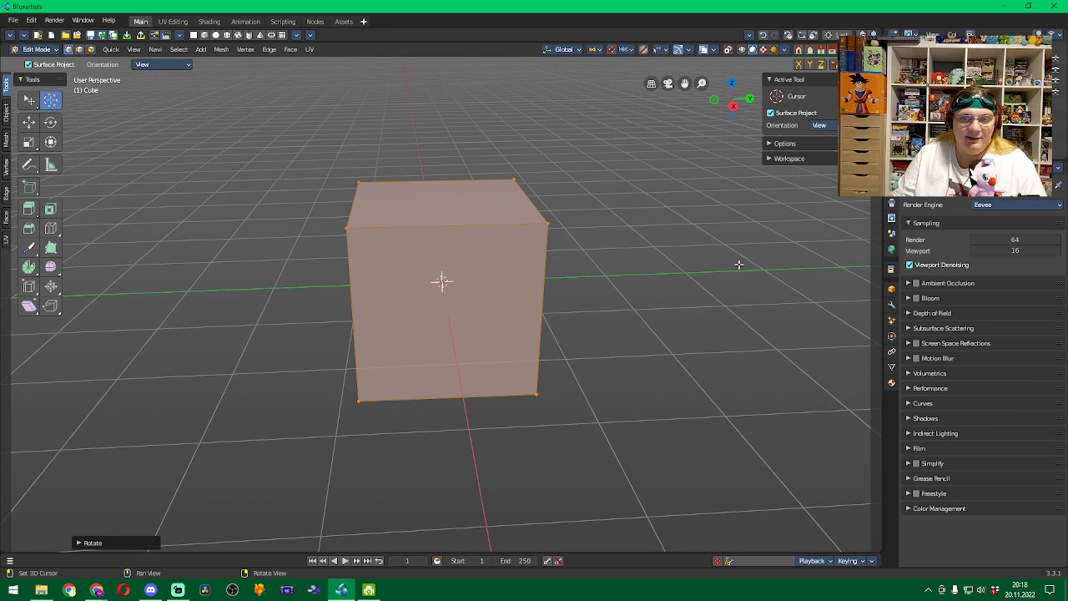
left_click(692, 246)
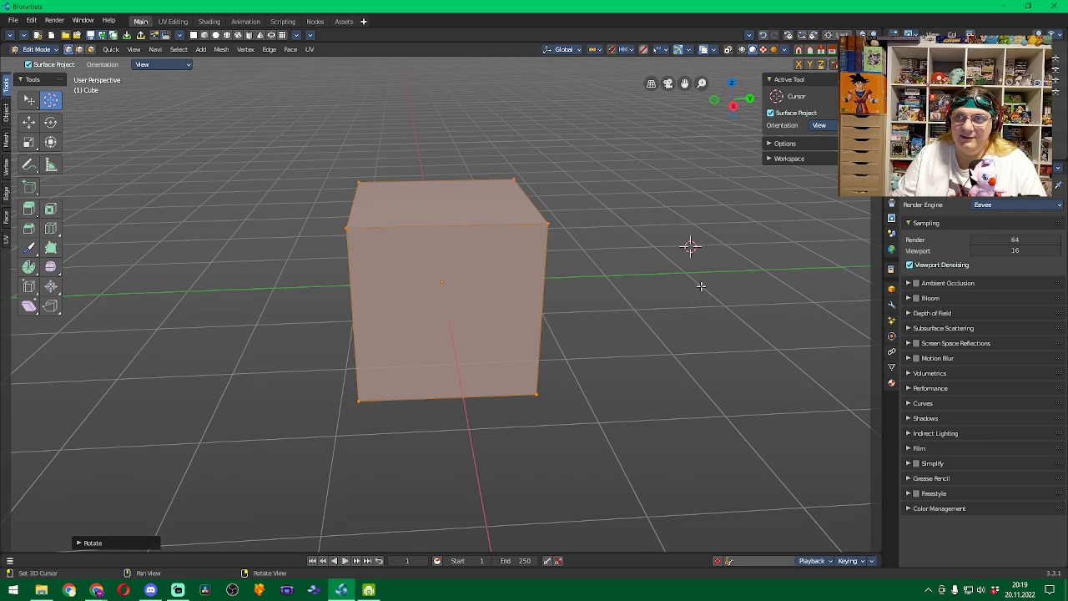
left_click(50, 122)
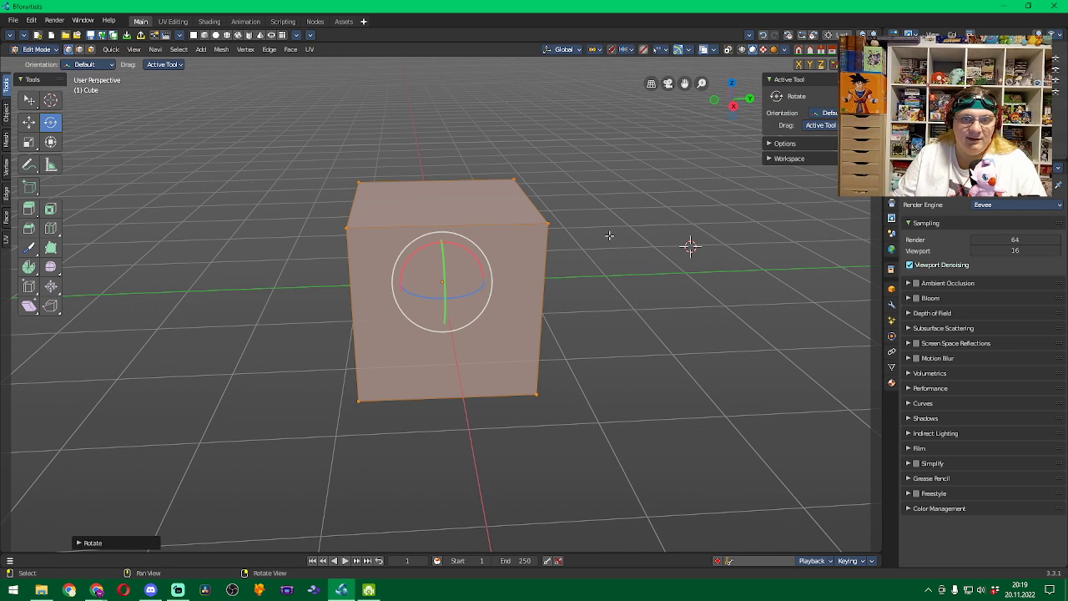
left_click_drag(605, 183, 655, 389)
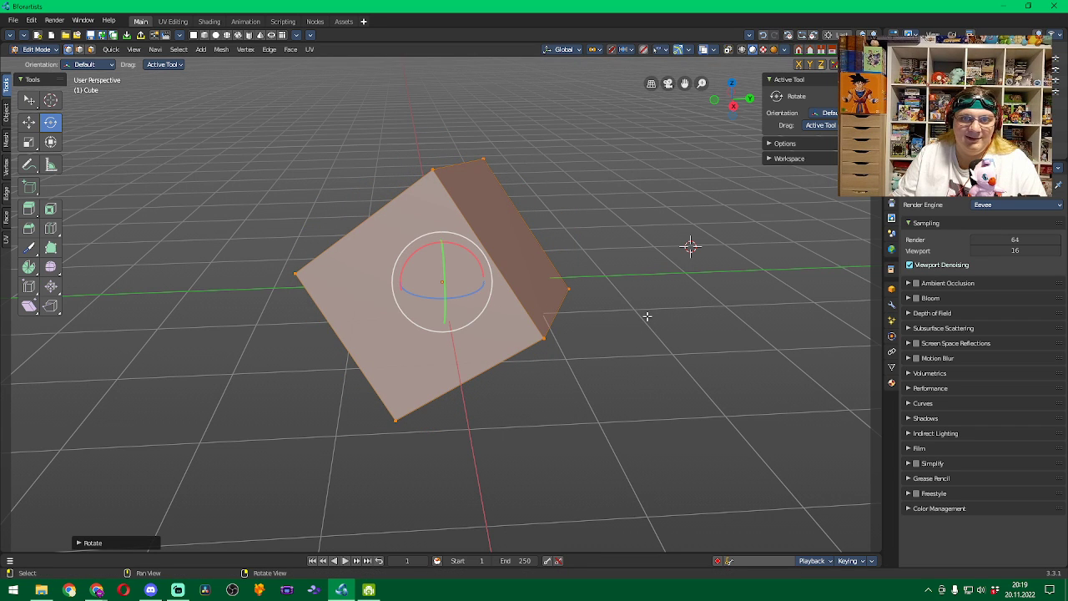
Set the Rotate tool's orientation to Cursor and rotate the cube freely
left_click(826, 112)
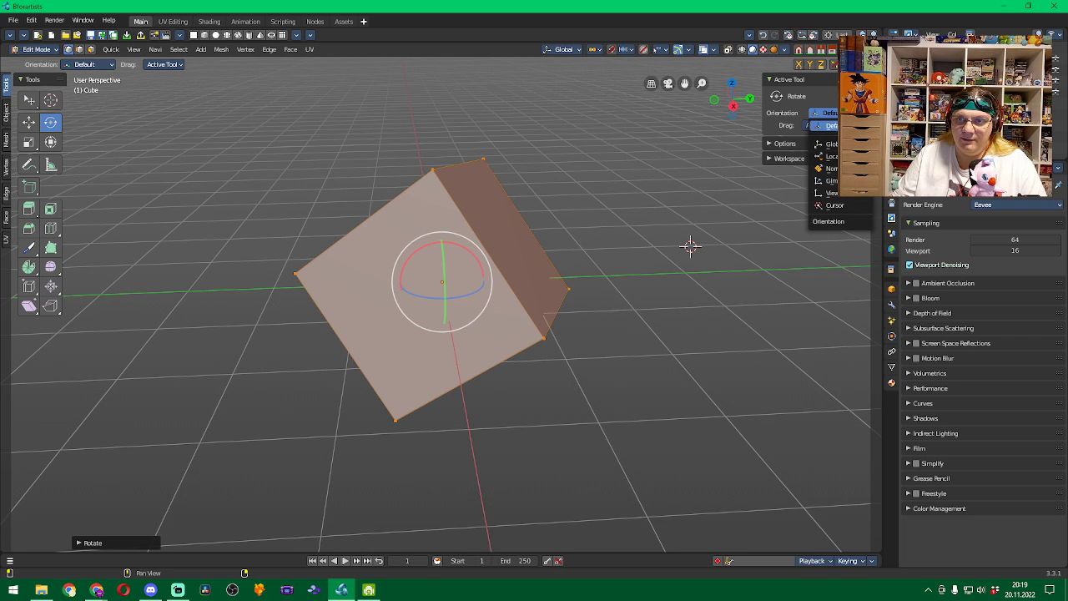
left_click(837, 208)
left_click_drag(600, 181, 596, 242)
Set the Rotate tool's orientation to Local and rotate the cube again
left_click(826, 113)
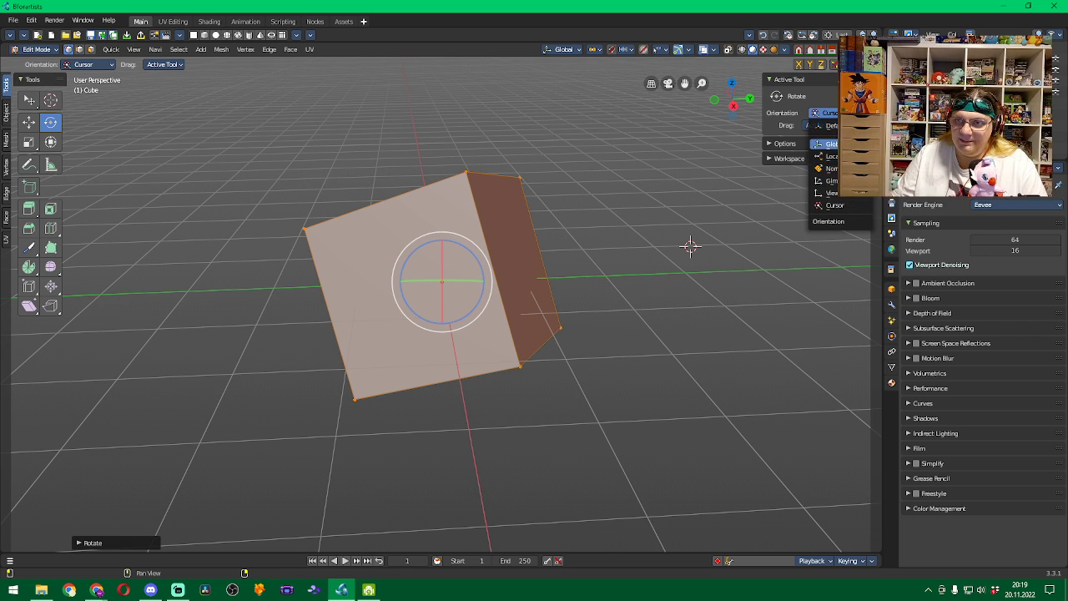
left_click(830, 156)
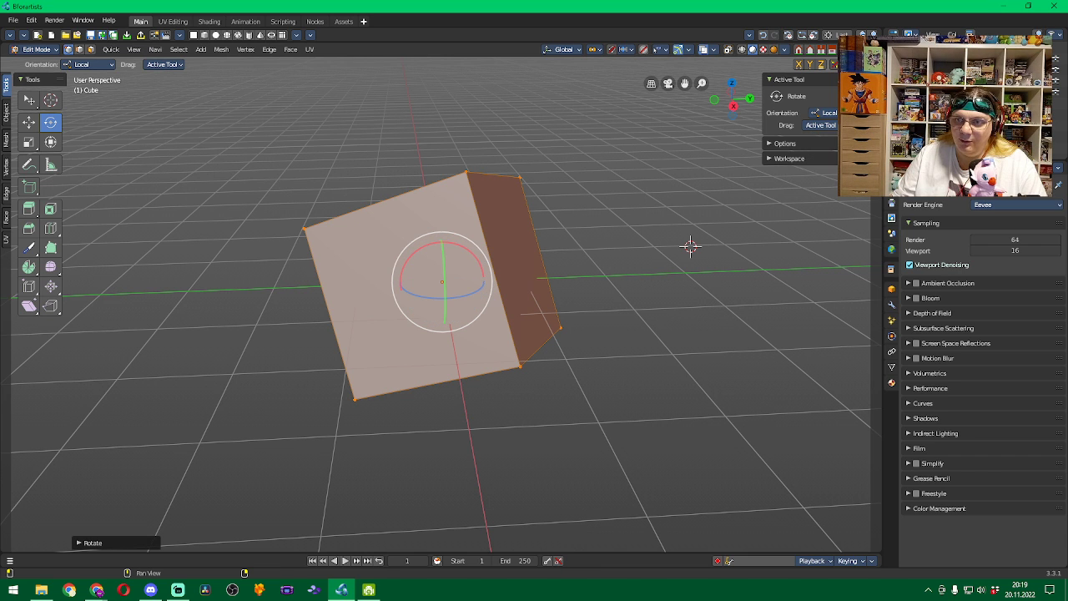
key("r")
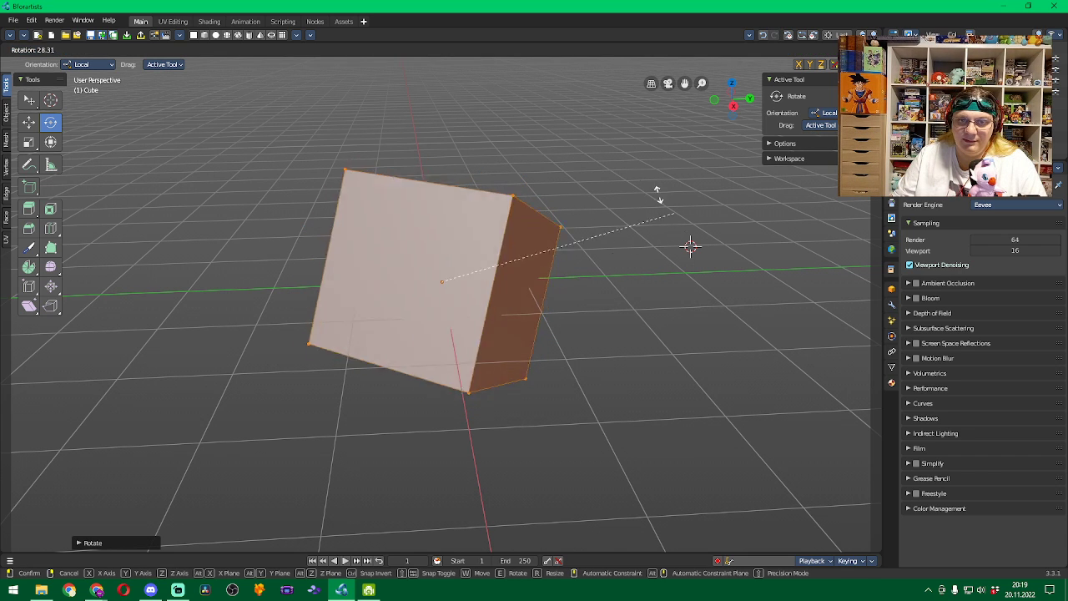
right_click(449, 264)
Set the Rotate tool's orientation to Global and rotate the cube once more
left_click(829, 112)
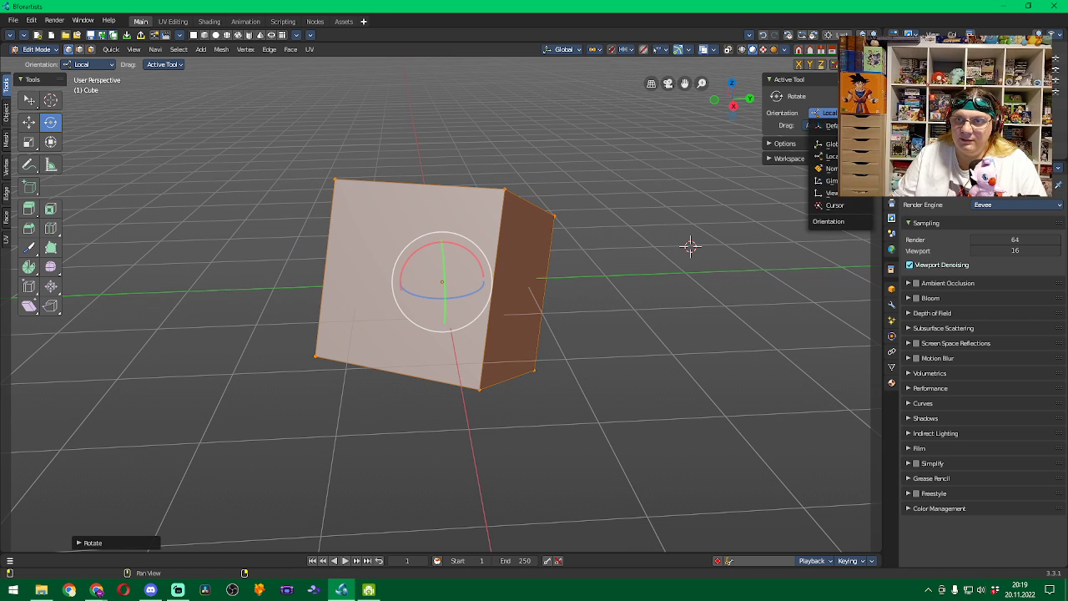
left_click(830, 144)
key("r")
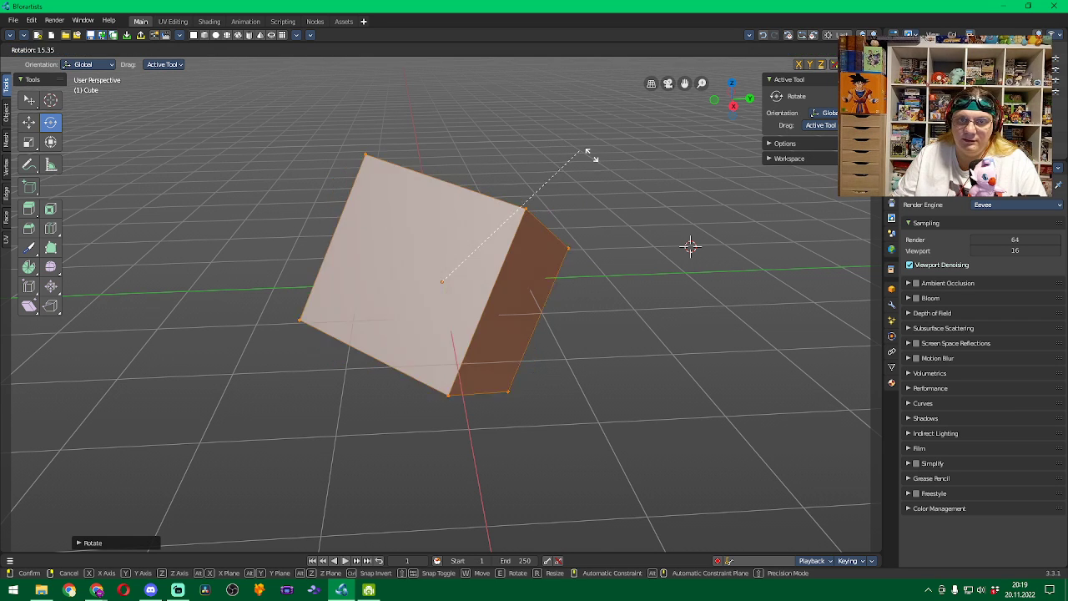
right_click(512, 167)
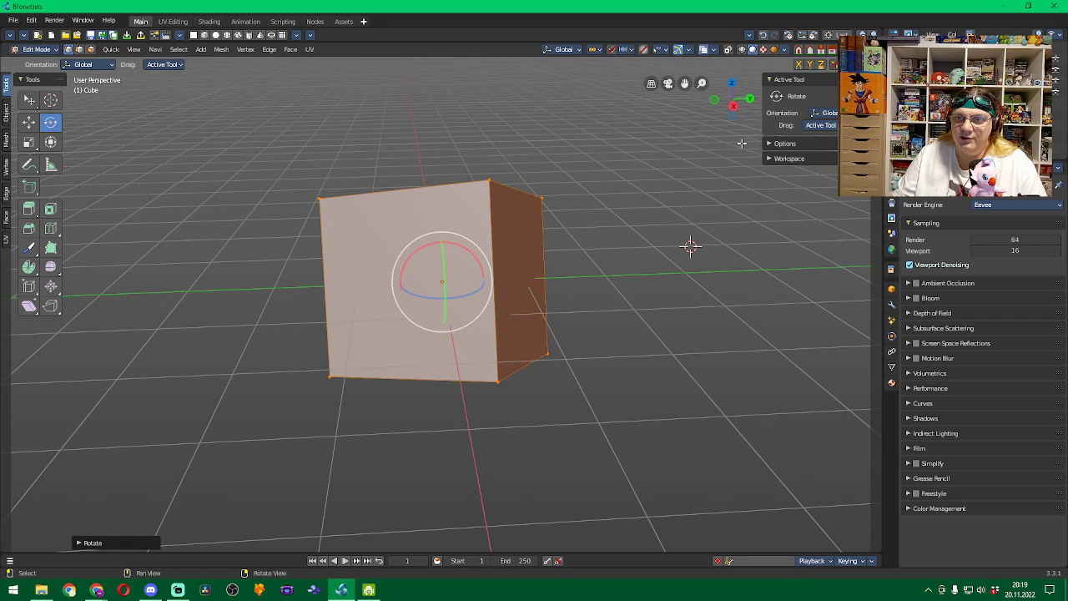
Check the Rotate tool's Drag options and add a second cube at the 3D cursor
left_click(816, 125)
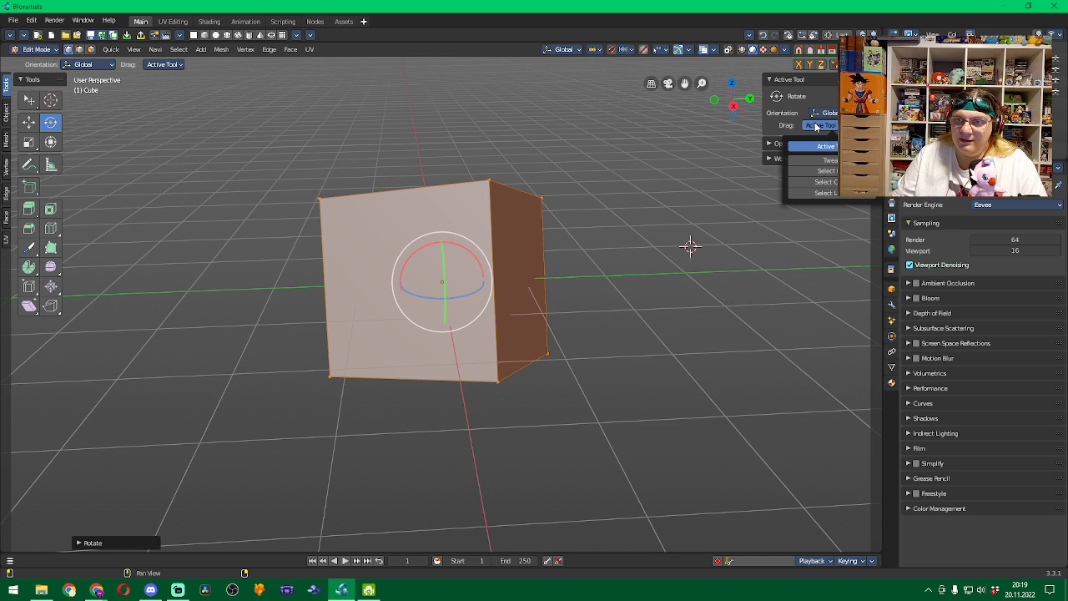
left_click(829, 113)
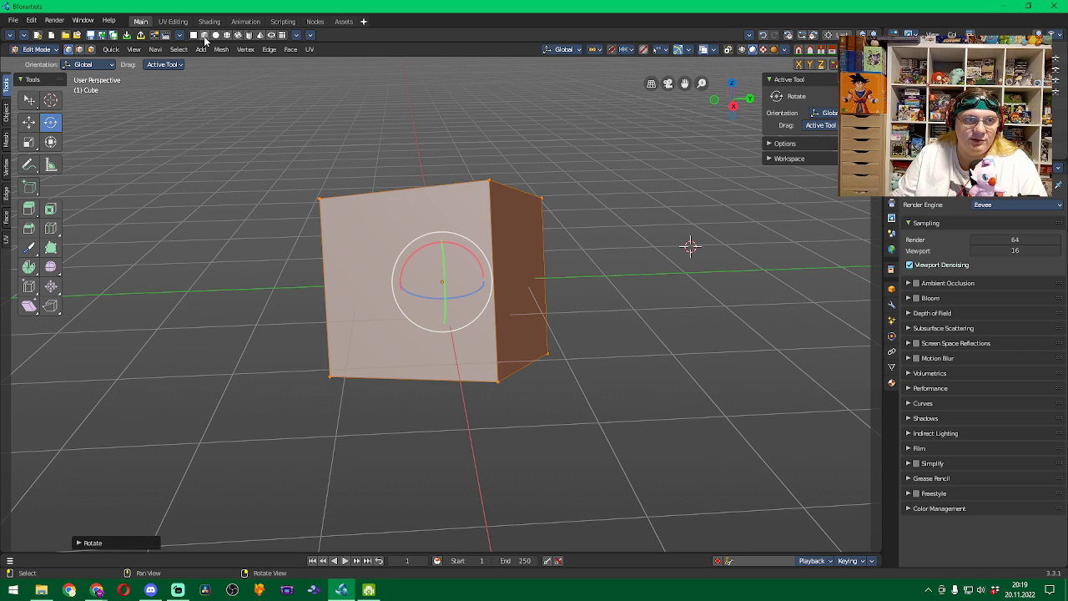
left_click(204, 36)
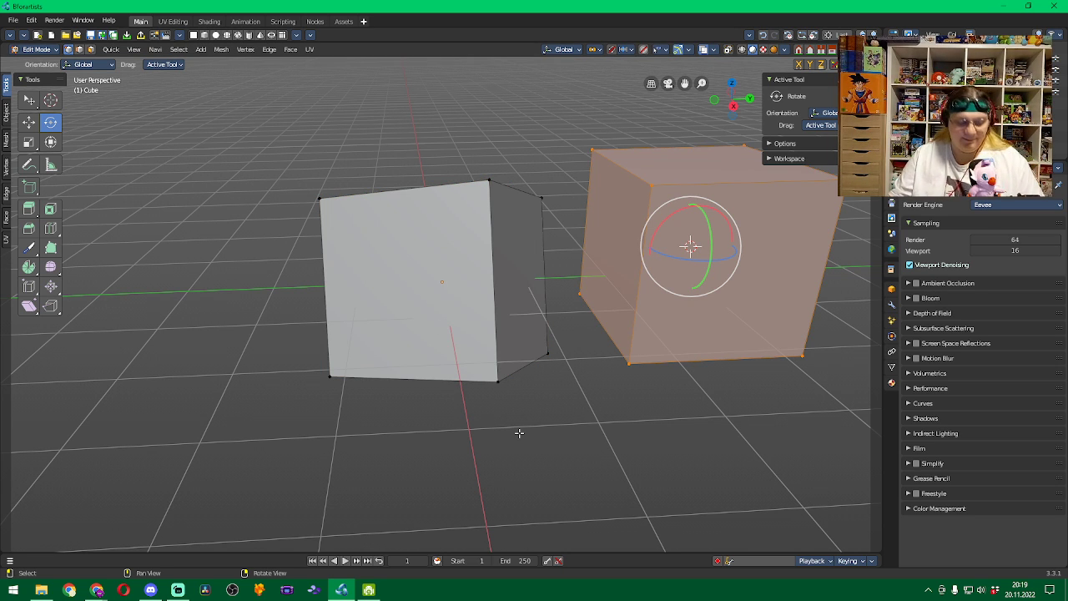
Undo adding the second cube, try one more free rotation of the first cube, and undo the trial rotations
key("ctrl+z")
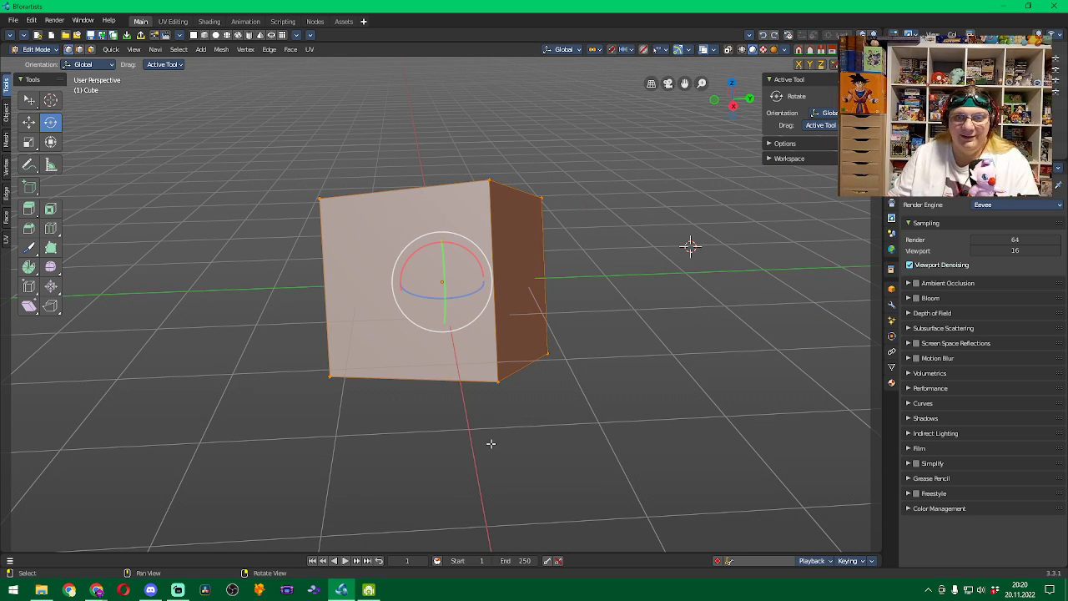
key("r")
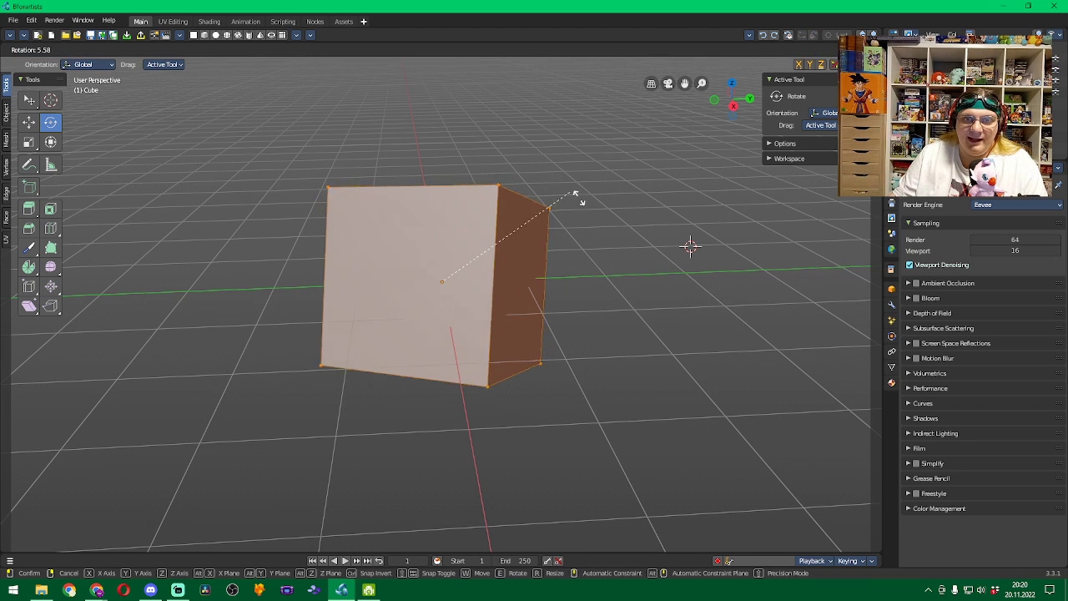
left_click(450, 230)
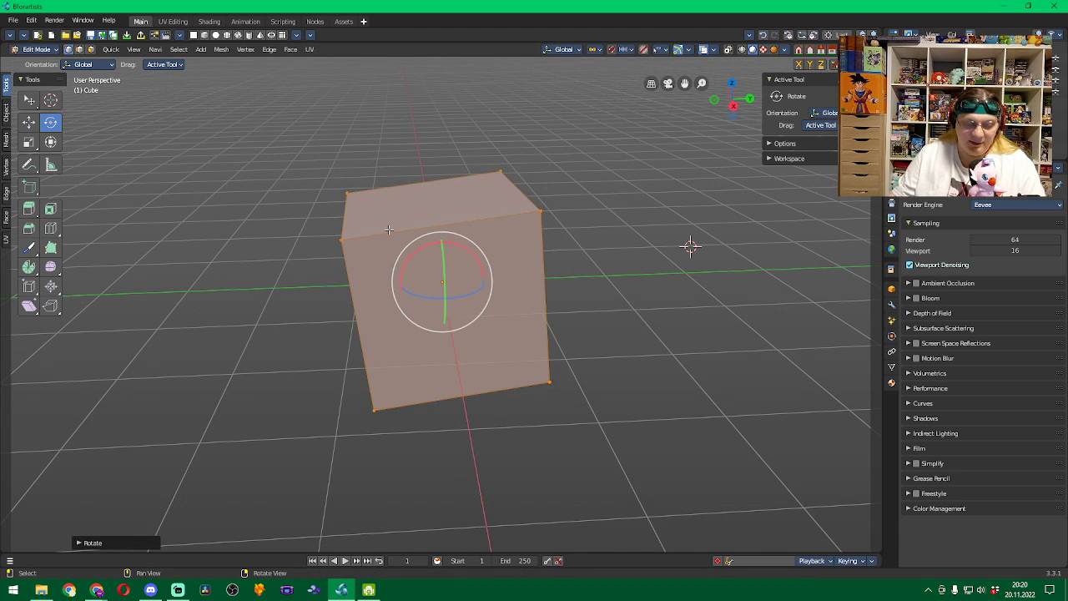
key("ctrl+z")
key("ctrl+z")
key("ctrl+z")
key("ctrl+z")
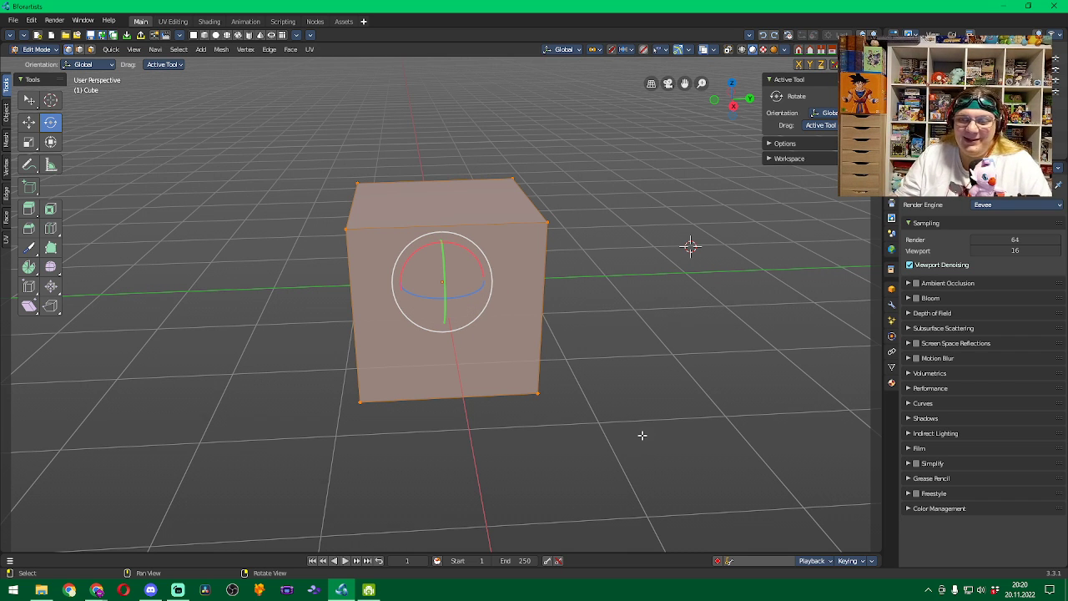
Switch to the Bforartists and Blender comparison video in Chrome, resume it, and pause at 3:08
mouse_move(97, 590)
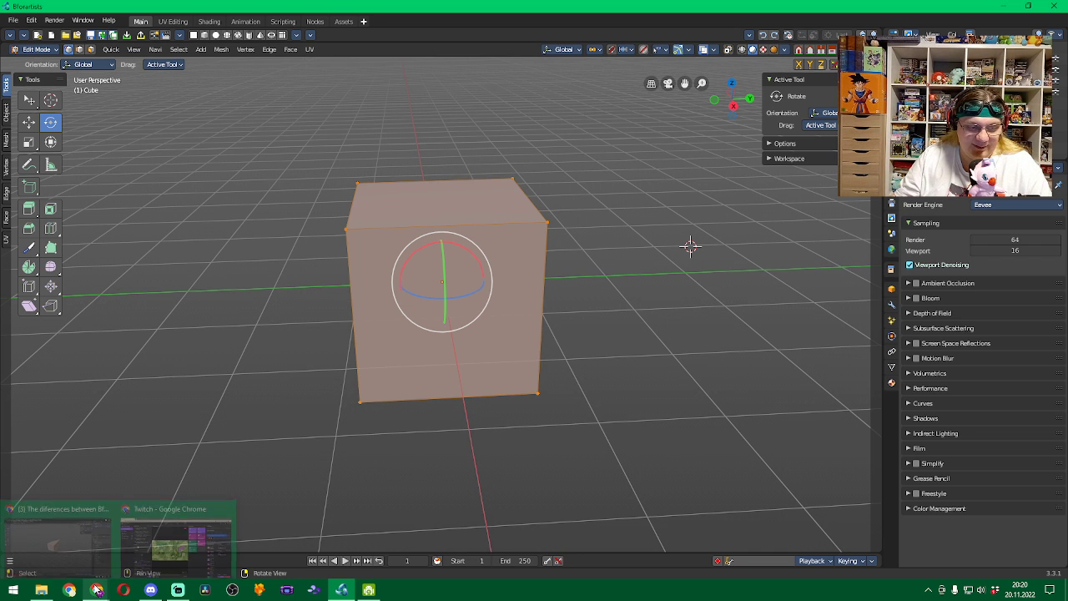
left_click(90, 556)
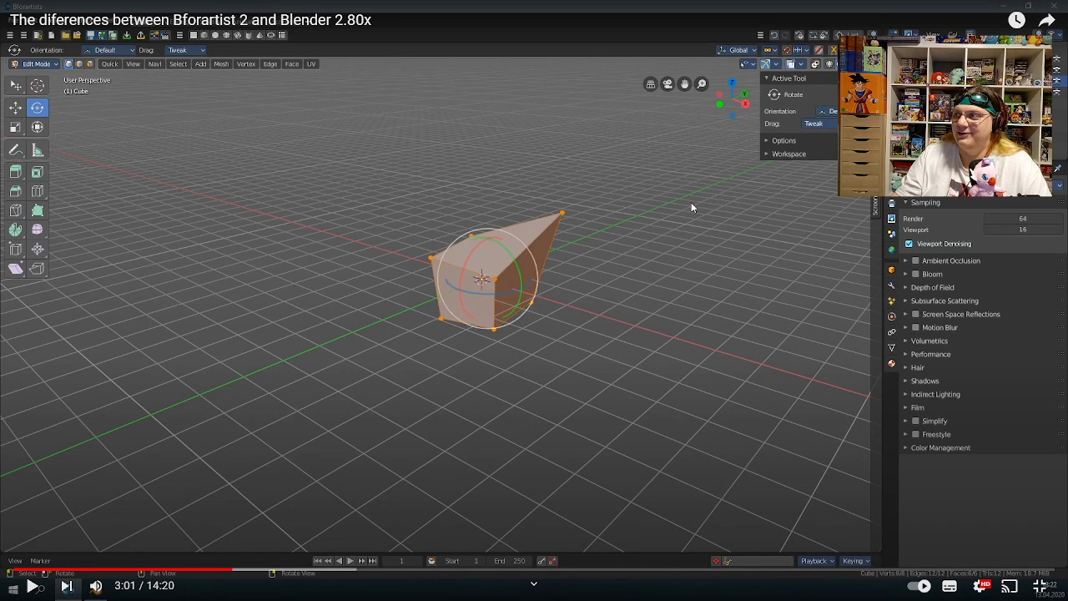
key("space")
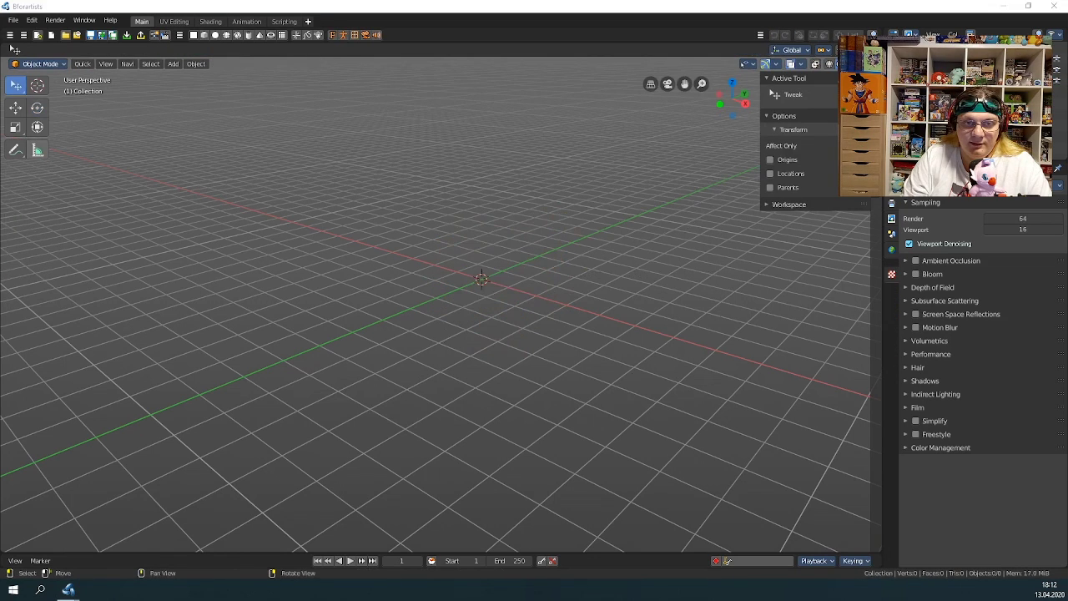
key("space")
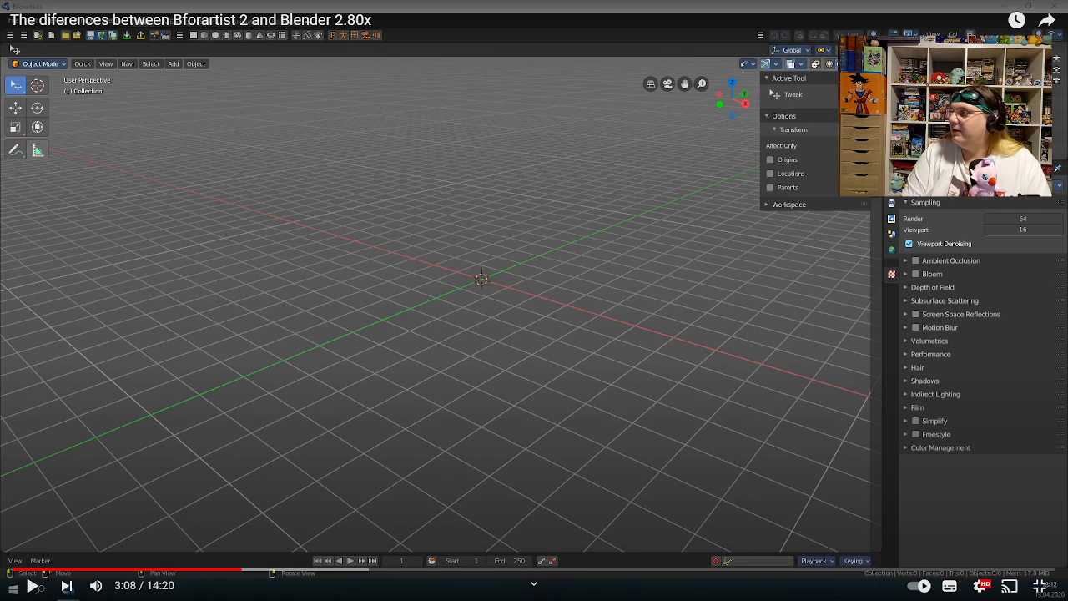
Watch the comparison video's part on the keymap presets in Preferences and pause at 3:28
key("space")
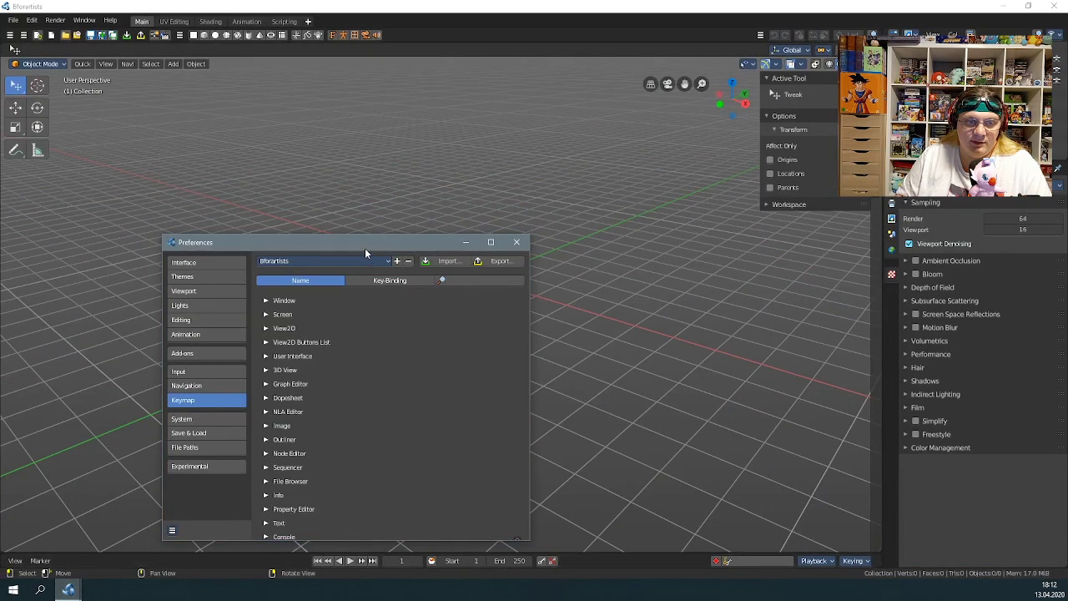
left_click(292, 118)
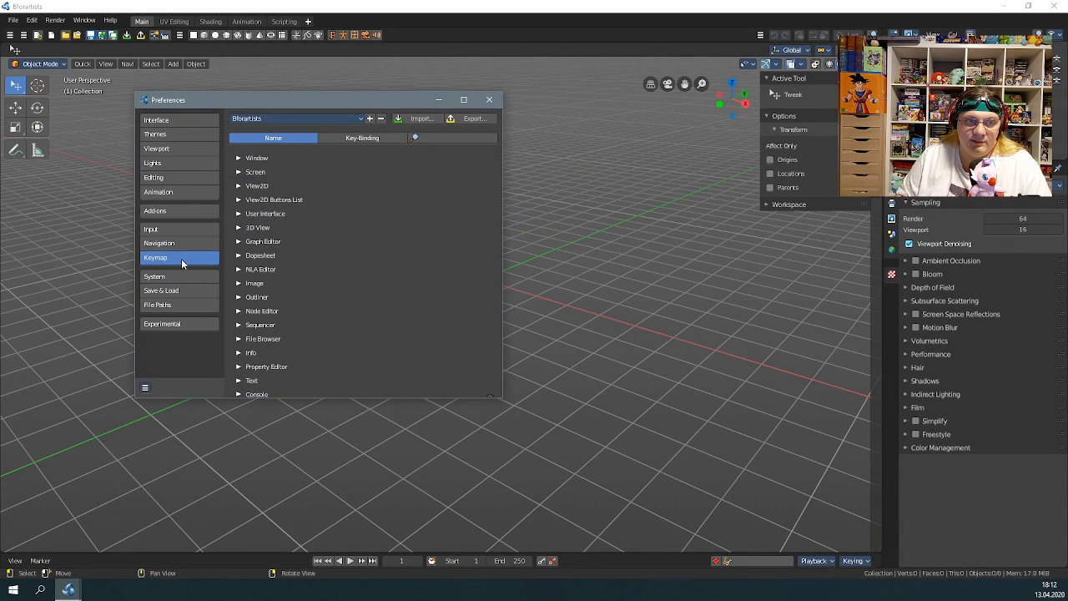
left_click(312, 119)
left_click(309, 142)
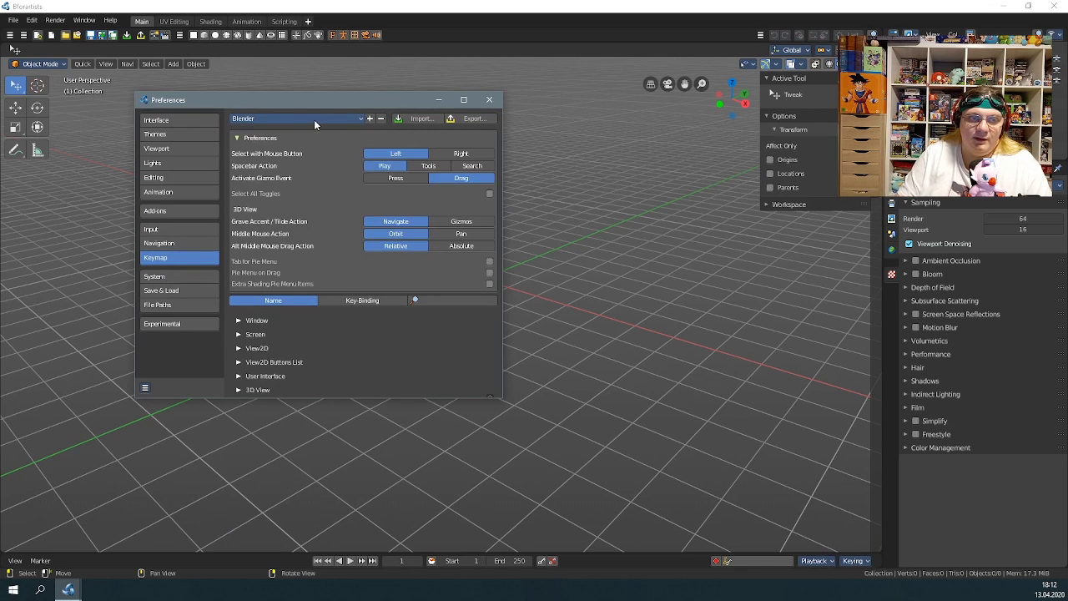
left_click(314, 122)
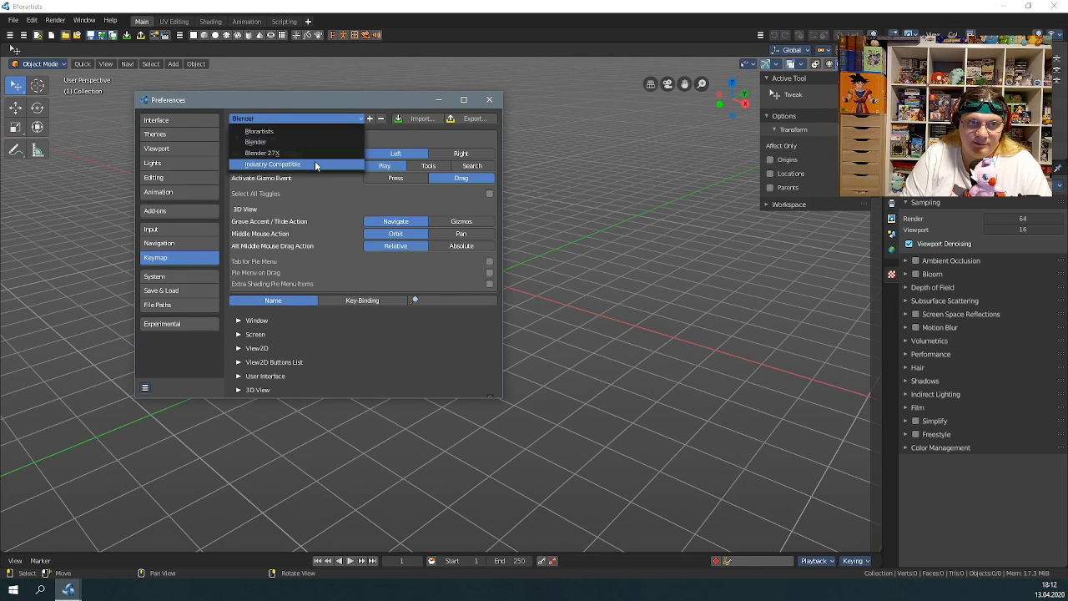
left_click(315, 165)
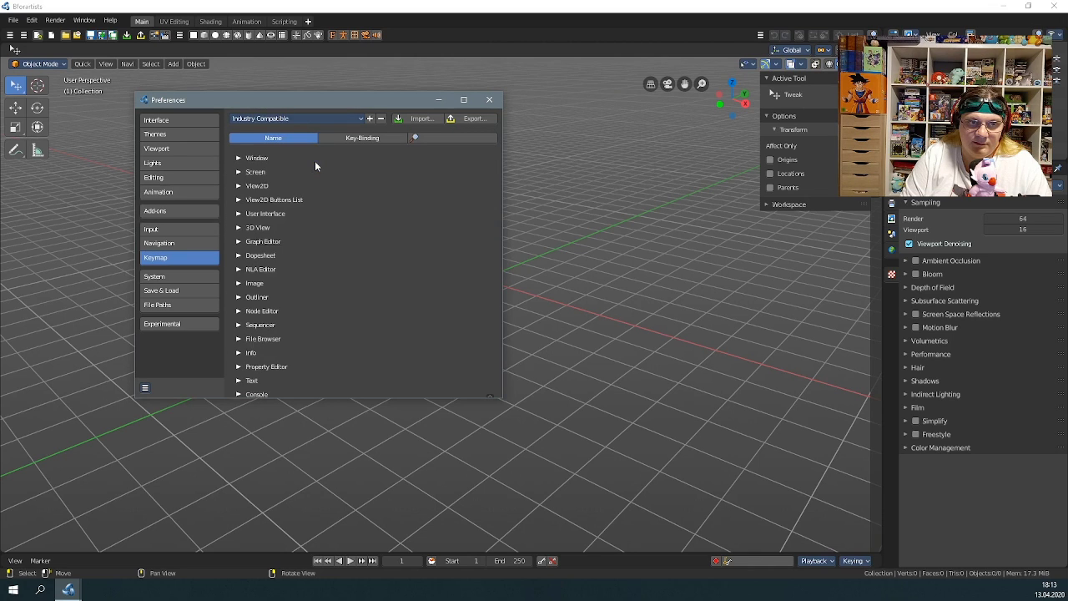
key("space")
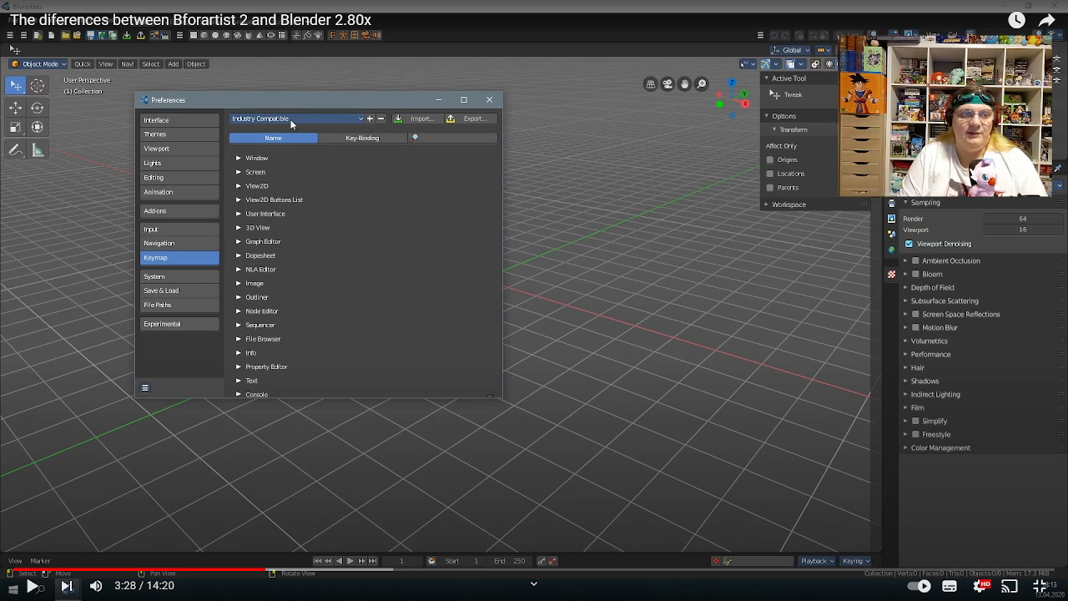
Rewind the comparison video by 15 seconds to 3:13 and replay it briefly, pausing at 3:14
key("Left")
key("Left")
key("Left")
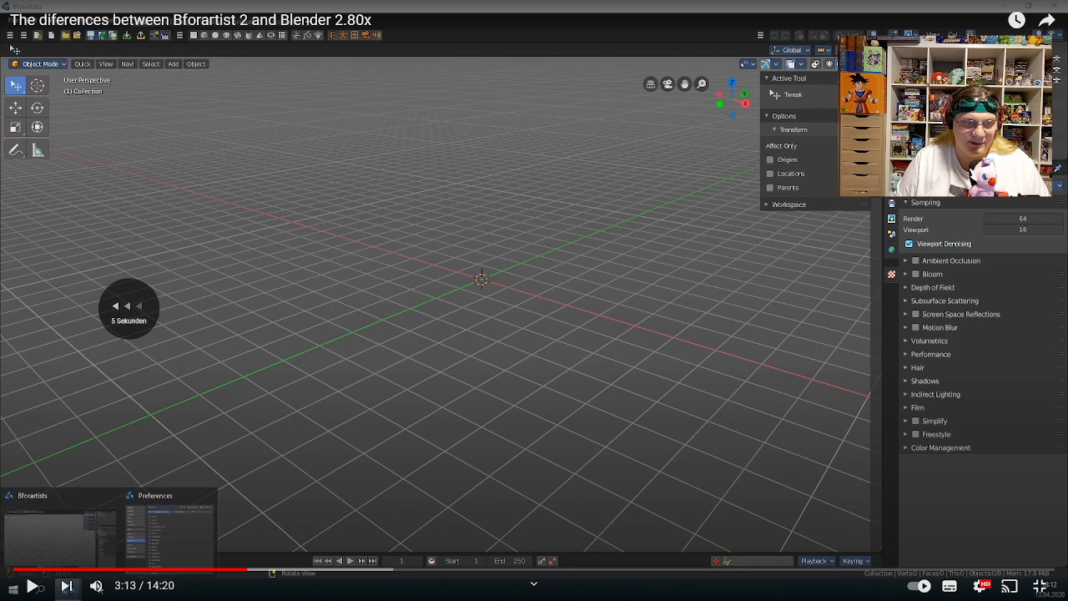
key("space")
key("space")
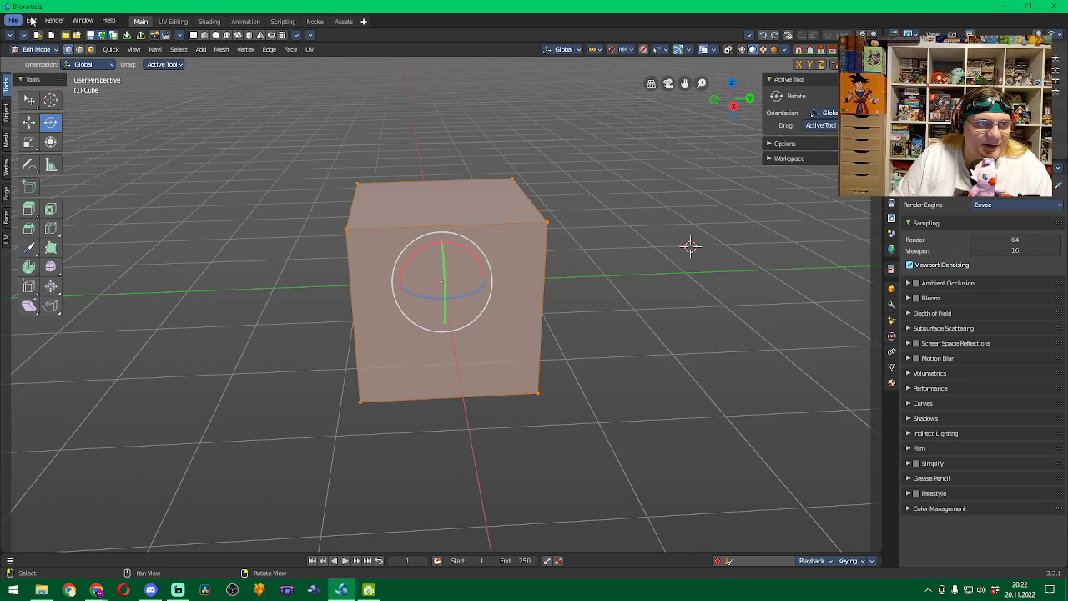
Switch to Bforartists, open the Keymap preferences, and check which keymap presets are available
left_click(78, 22)
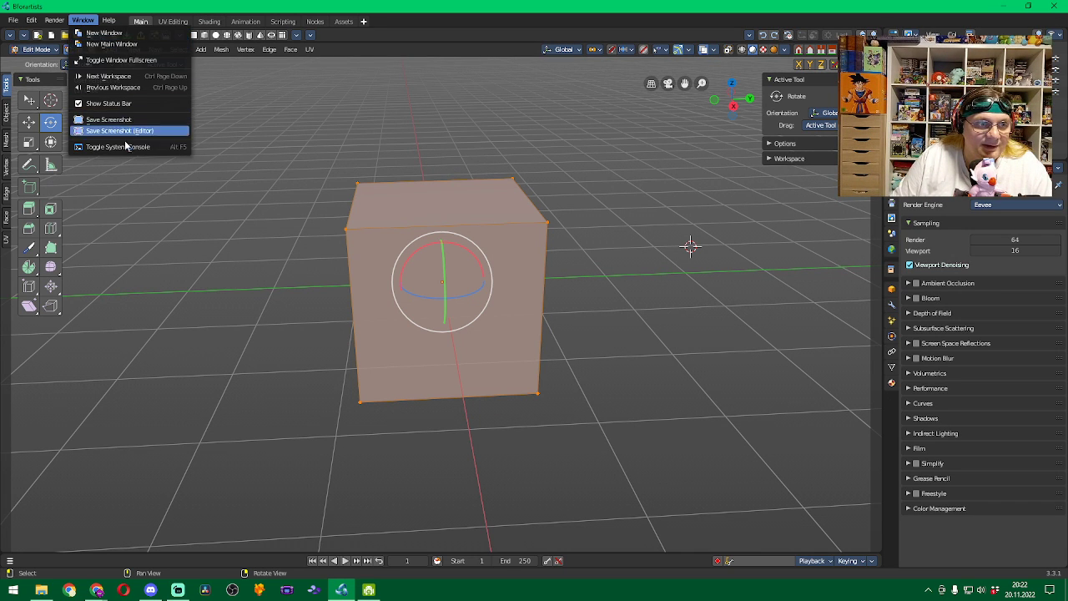
left_click(11, 20)
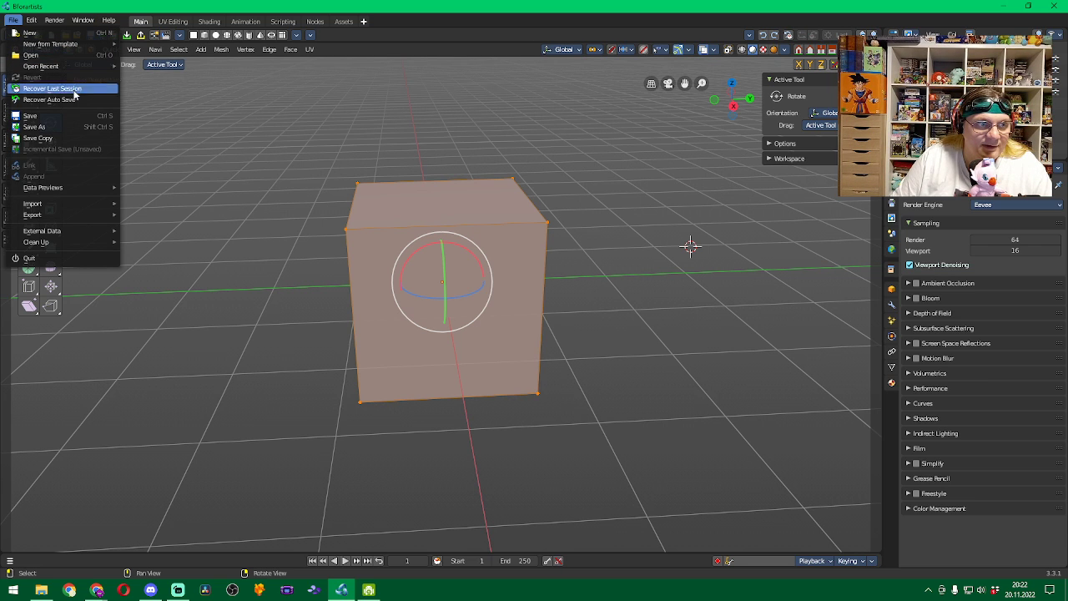
left_click(111, 20)
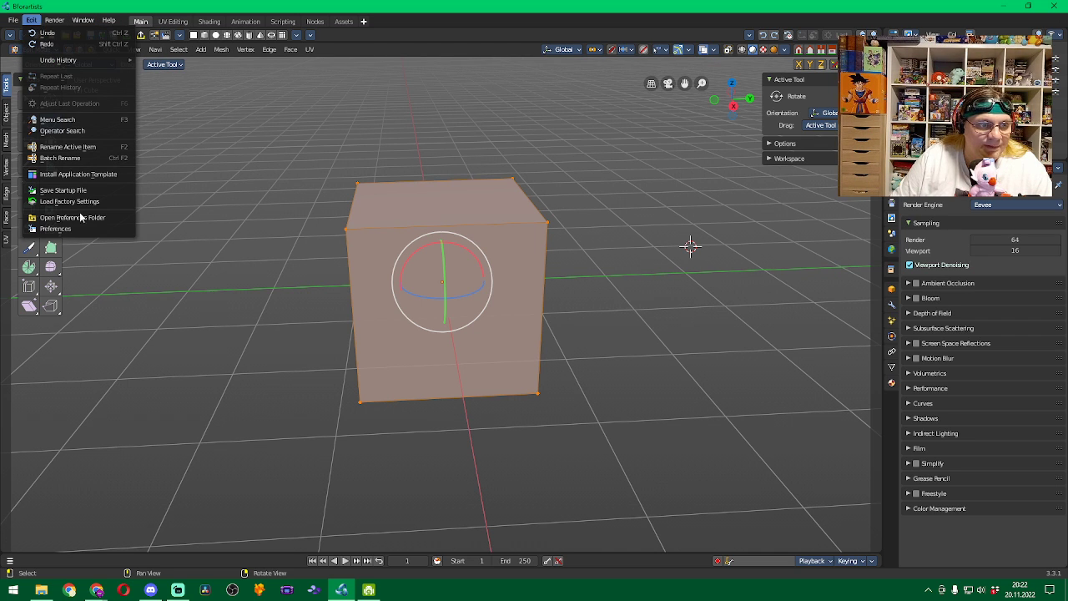
left_click(112, 229)
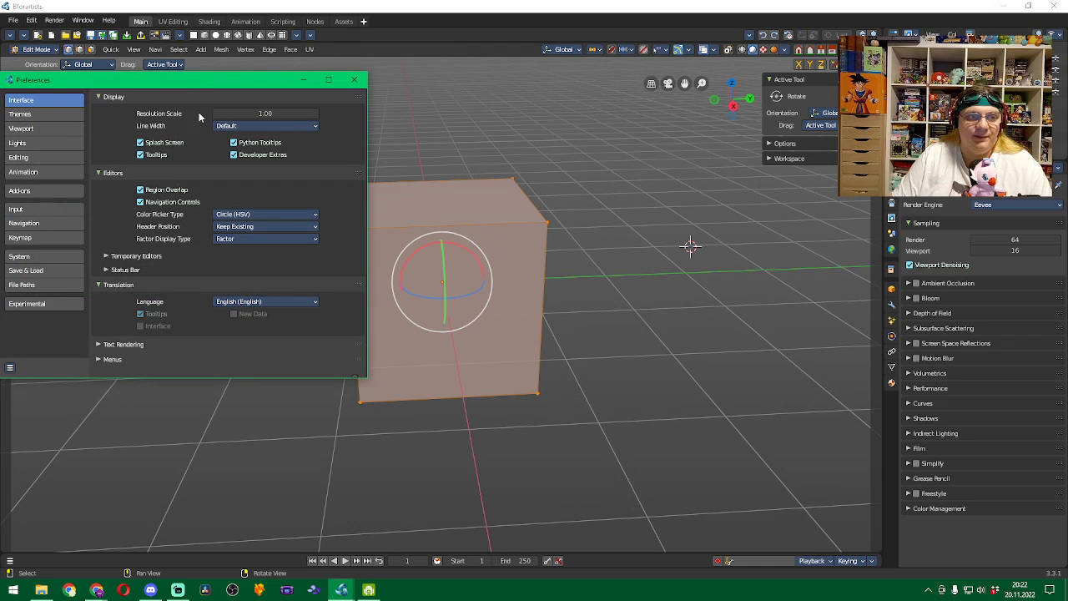
left_click_drag(184, 80, 438, 81)
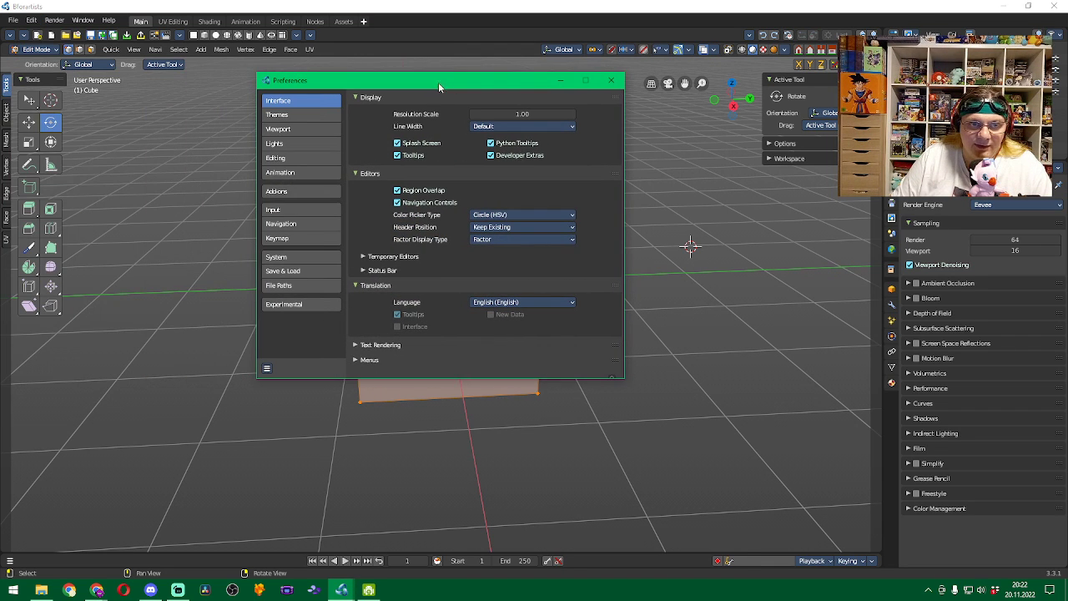
left_click(297, 238)
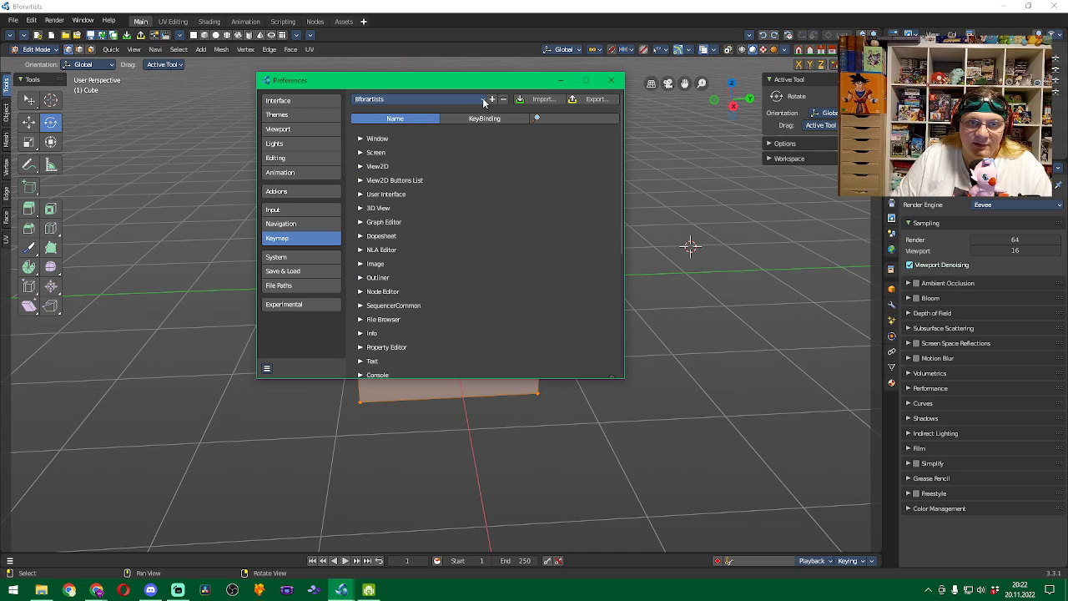
left_click(486, 101)
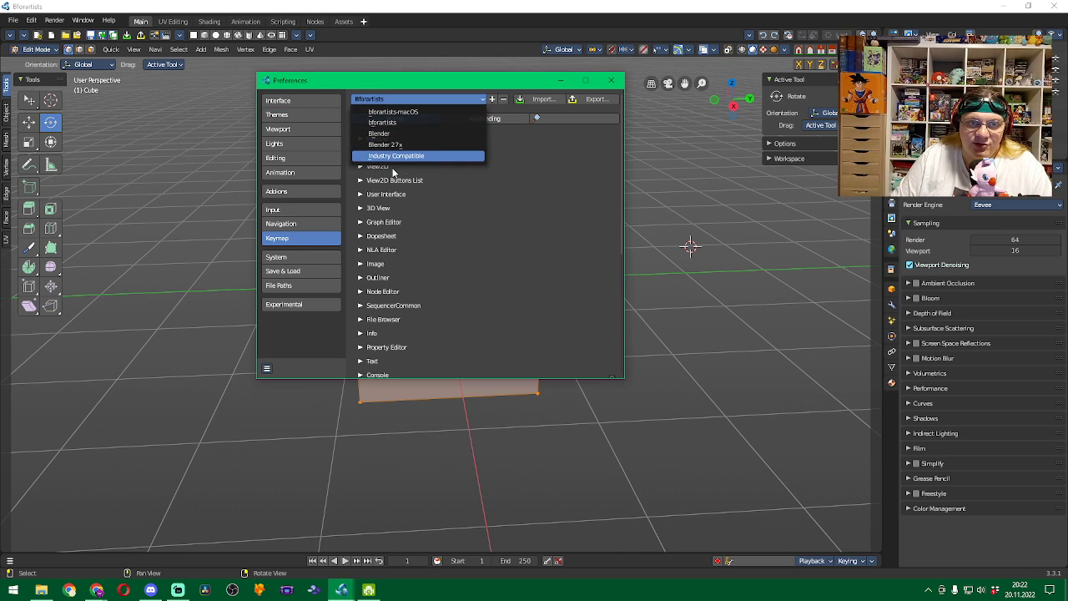
Inspect the Window keymap's shortcuts, including the File New binding, without changing any, and close the Preferences
left_click(360, 138)
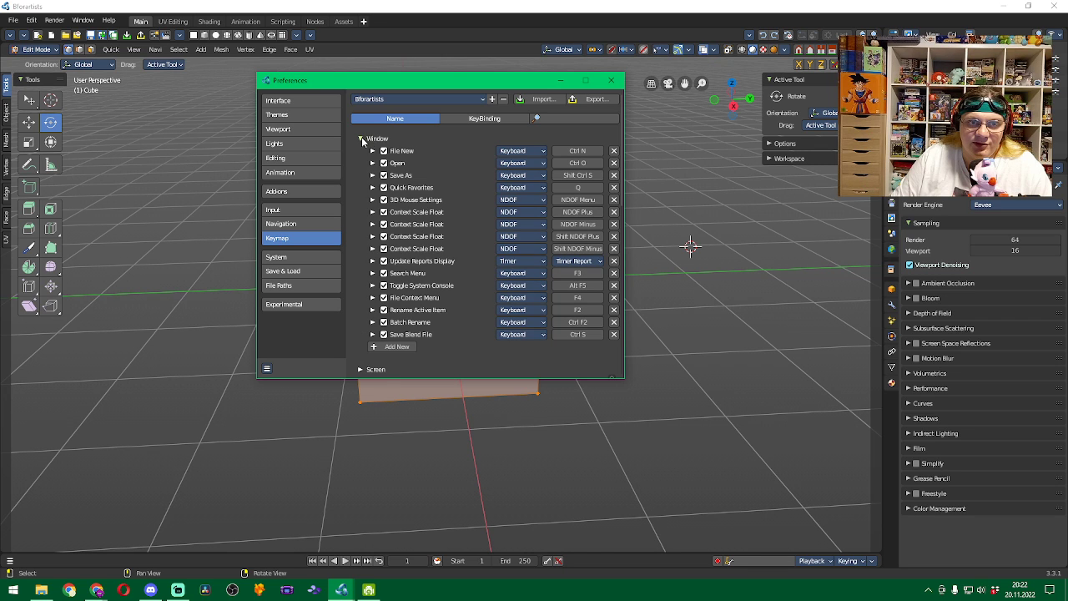
left_click(573, 155)
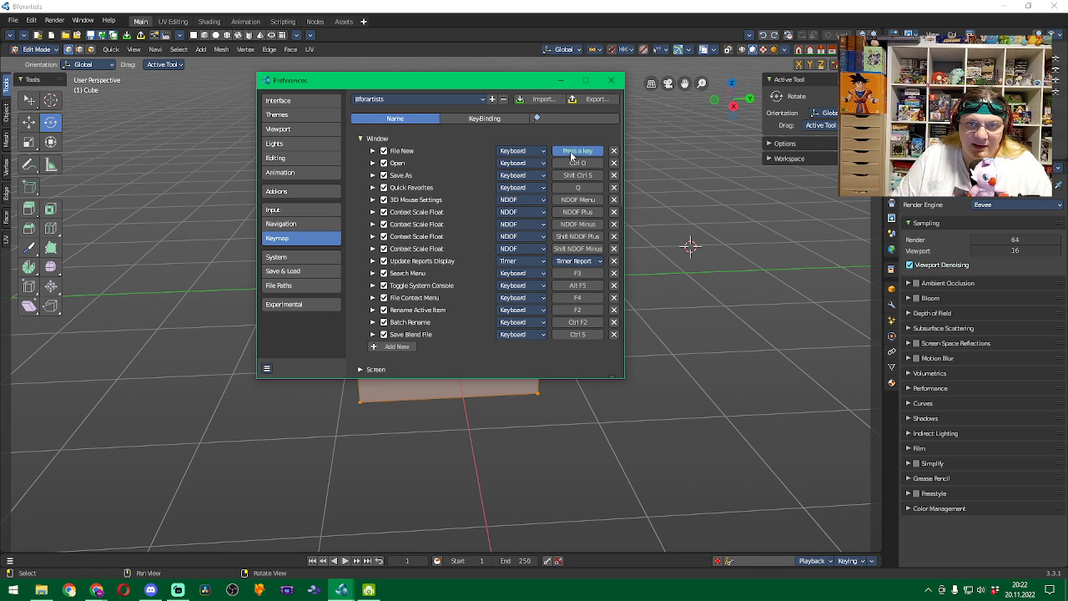
left_click(553, 134)
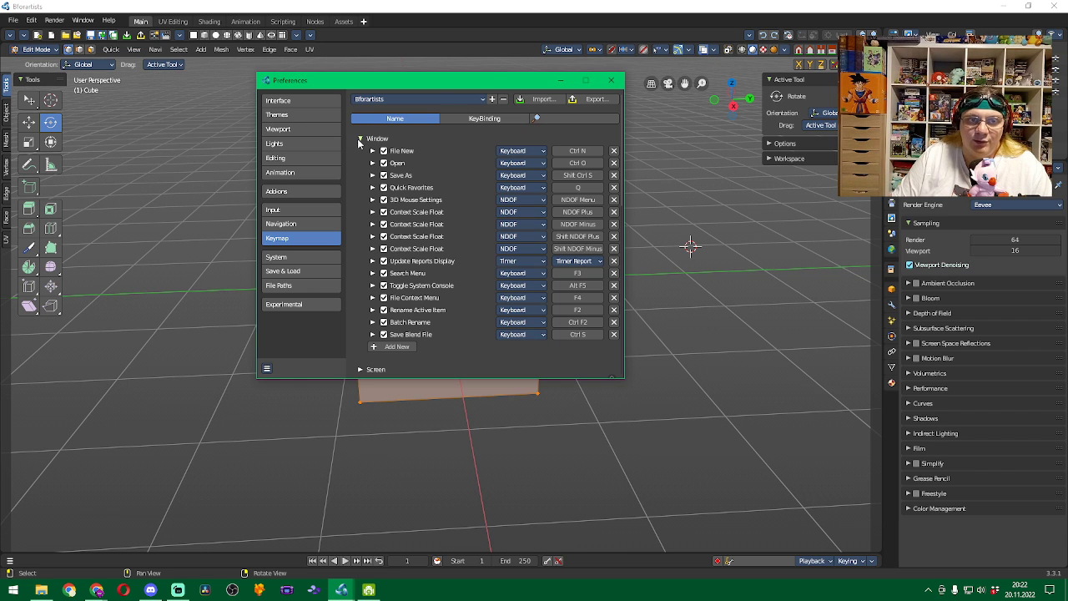
left_click(361, 138)
left_click(612, 83)
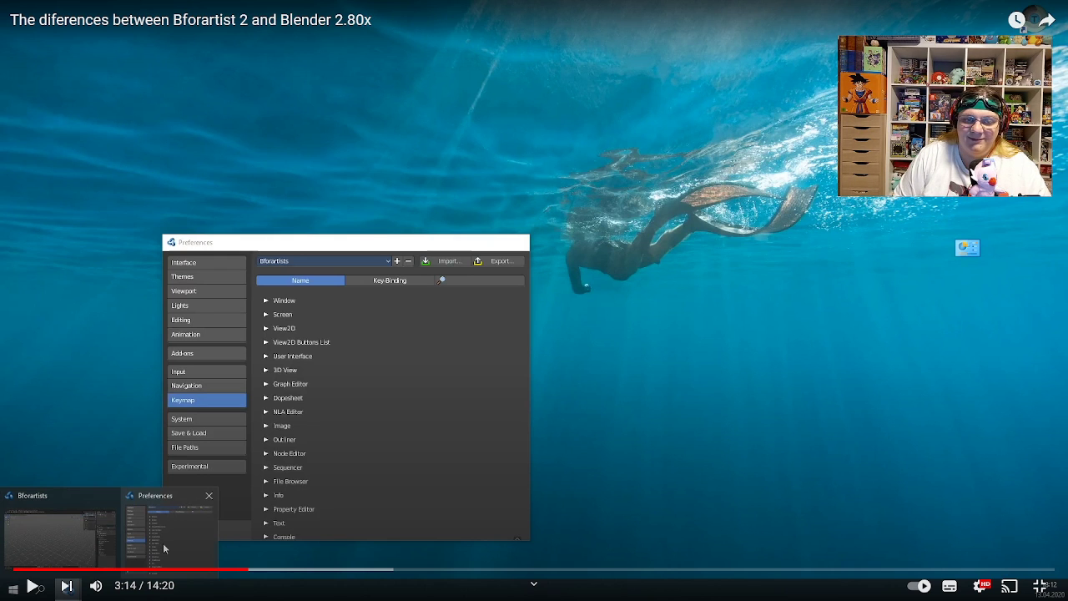
Return to the comparison video, resume it from 3:14, skip ahead 5 seconds, and pause at 3:31
left_click(734, 287)
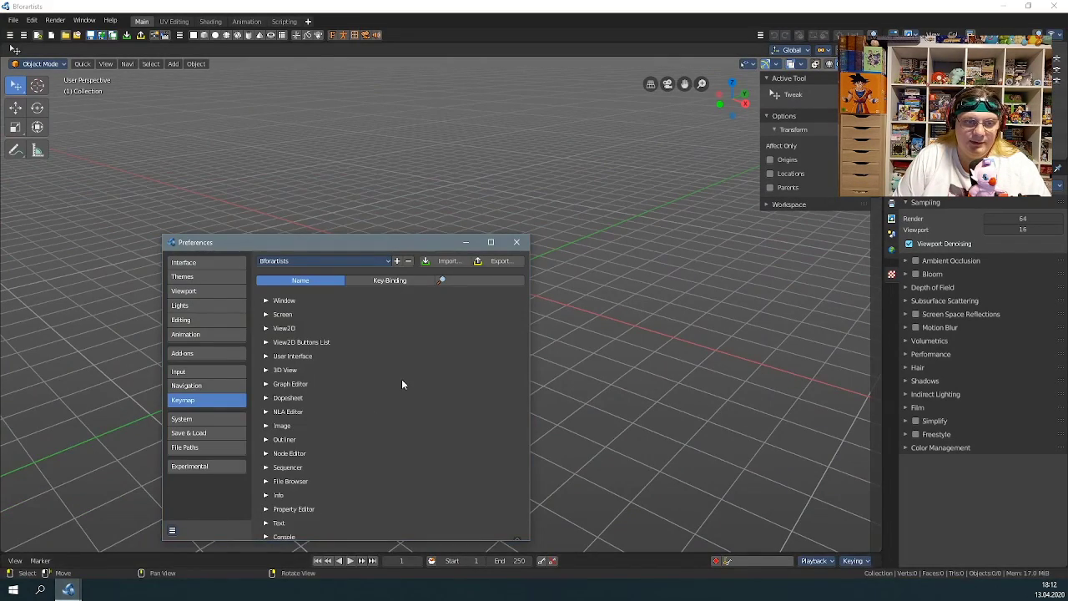
key("Right")
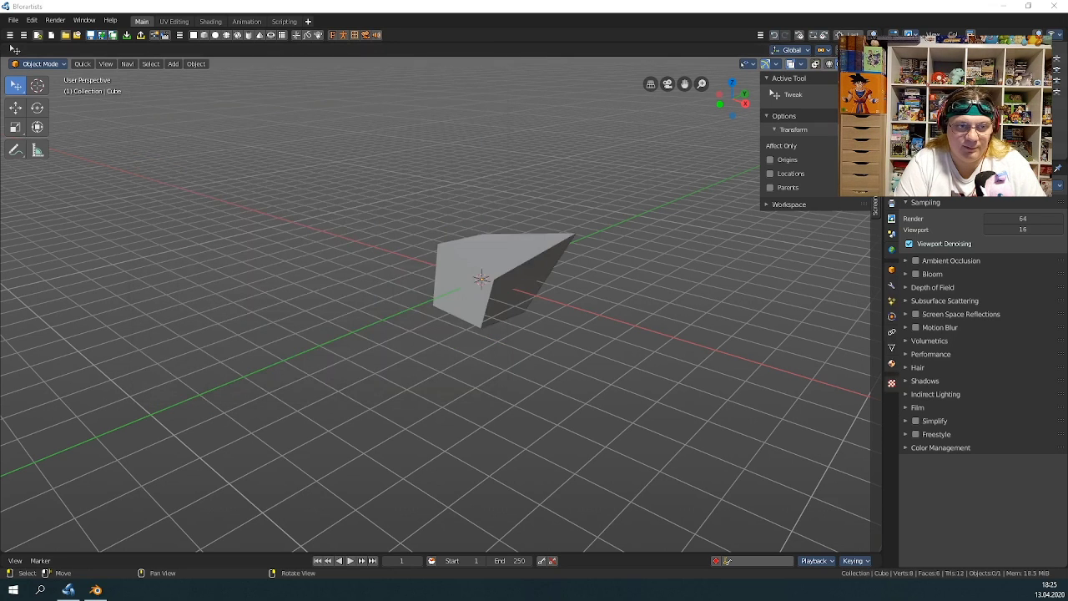
key("space")
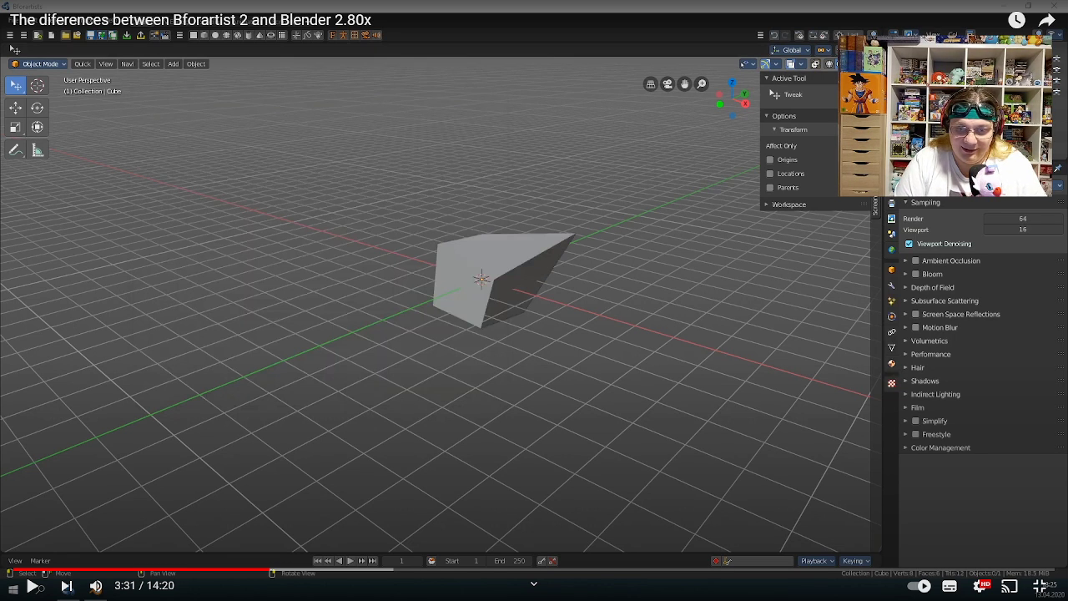
Watch the comparison video switch between the Blender and Bforartists interfaces and pause at 3:59
key("space")
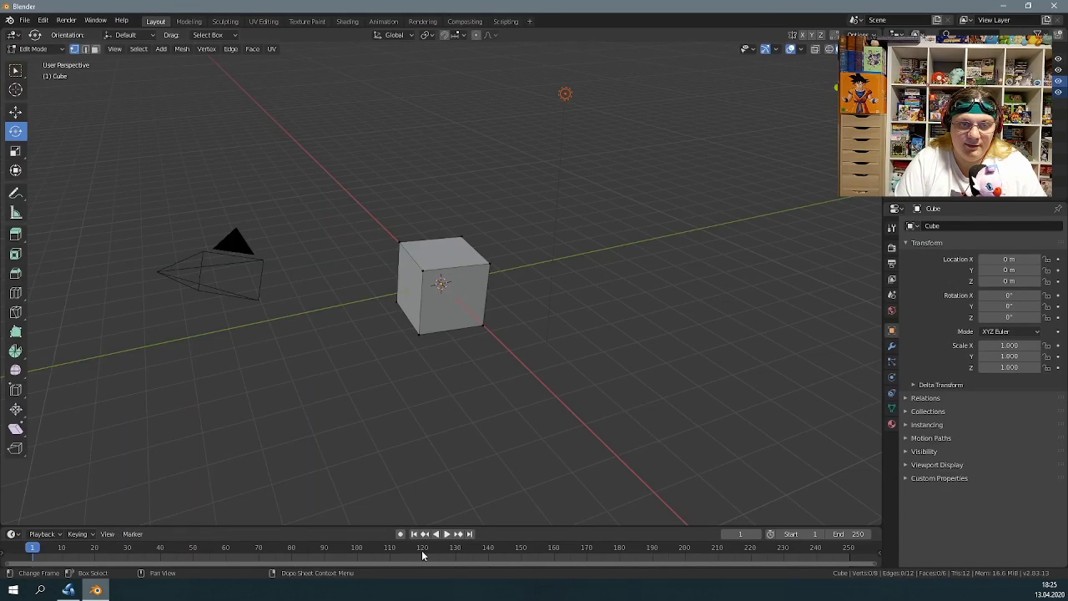
left_click(70, 590)
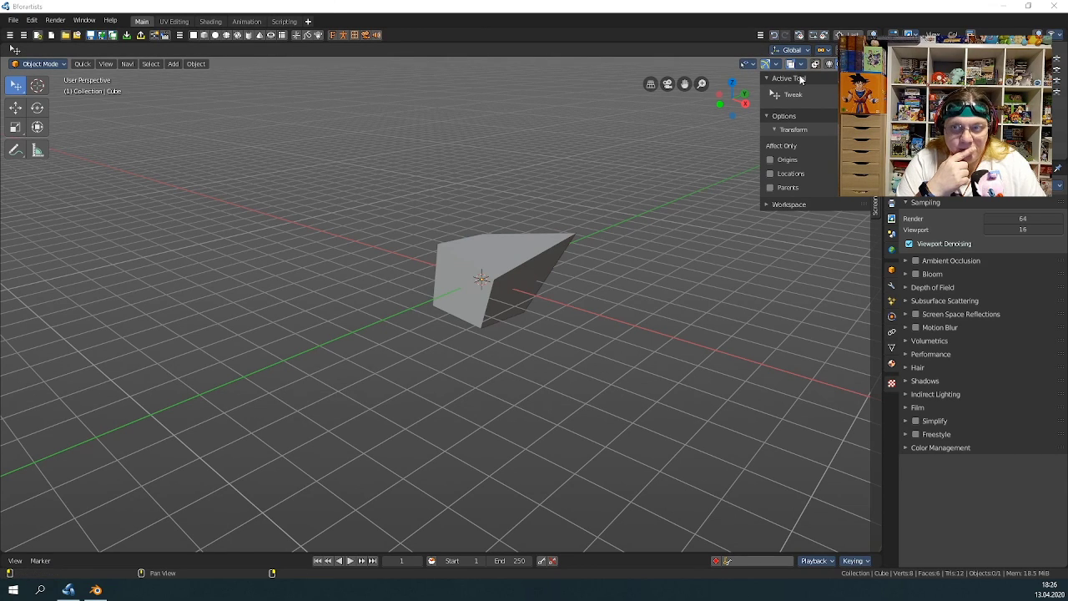
left_click(97, 591)
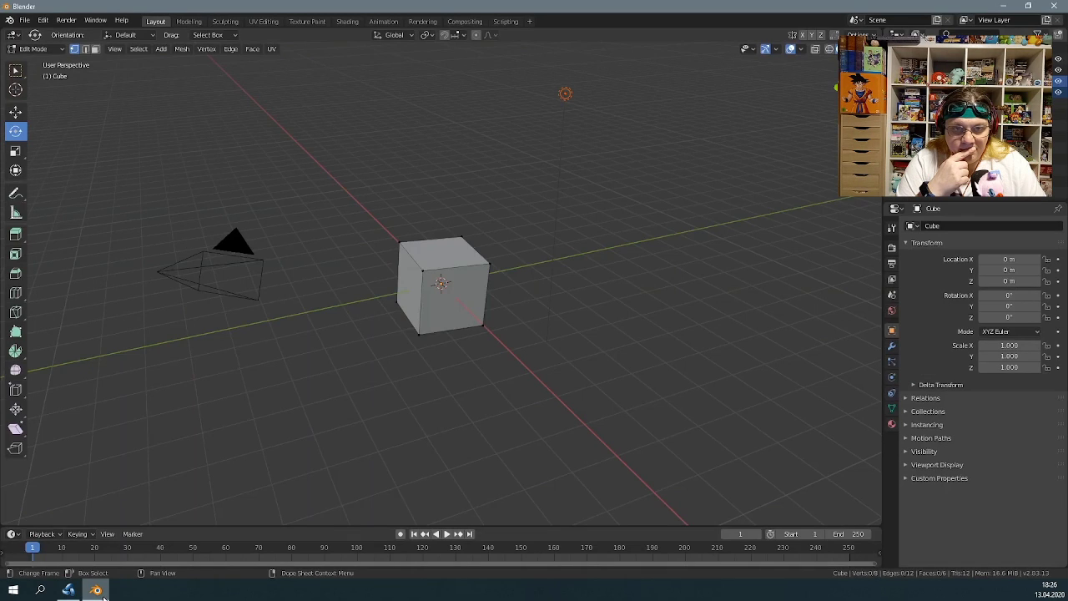
key("space")
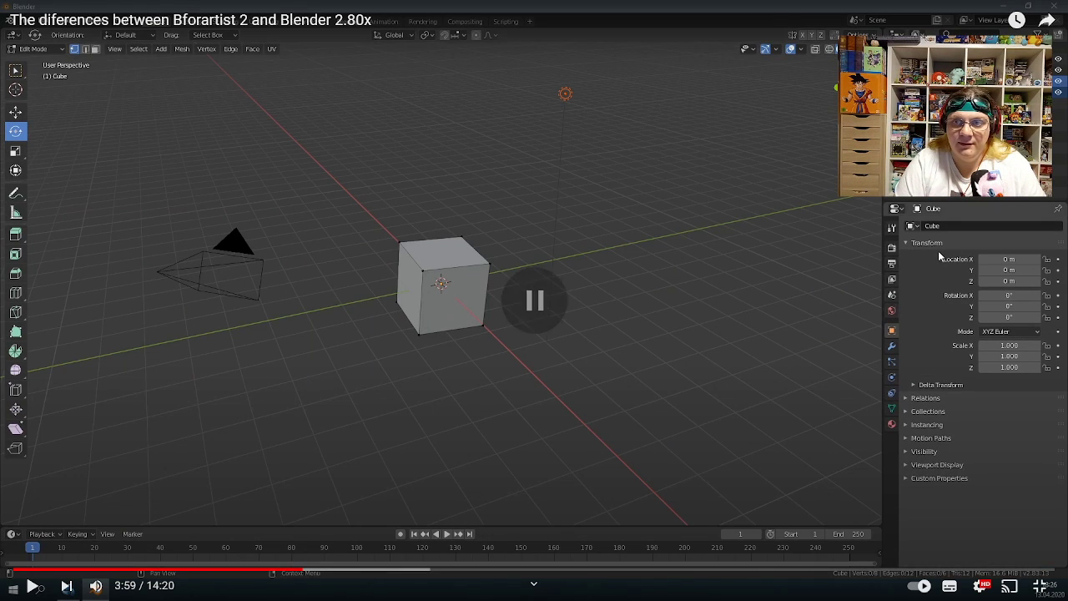
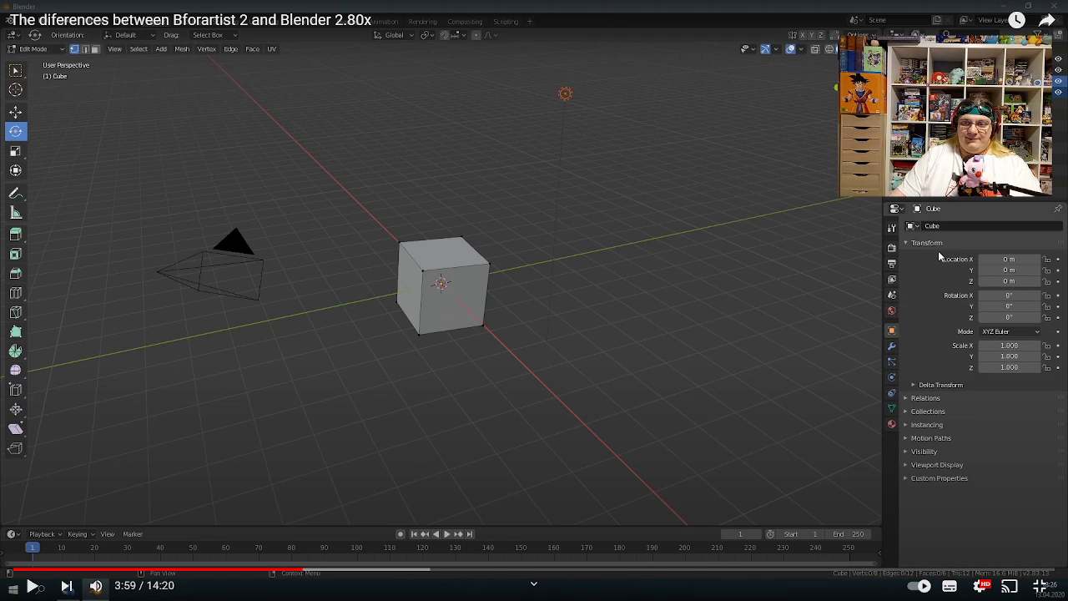
Resume the comparison video from 3:59, pause at 4:07, and watch the Bforartists Object menu part through to 4:31
left_click(828, 265)
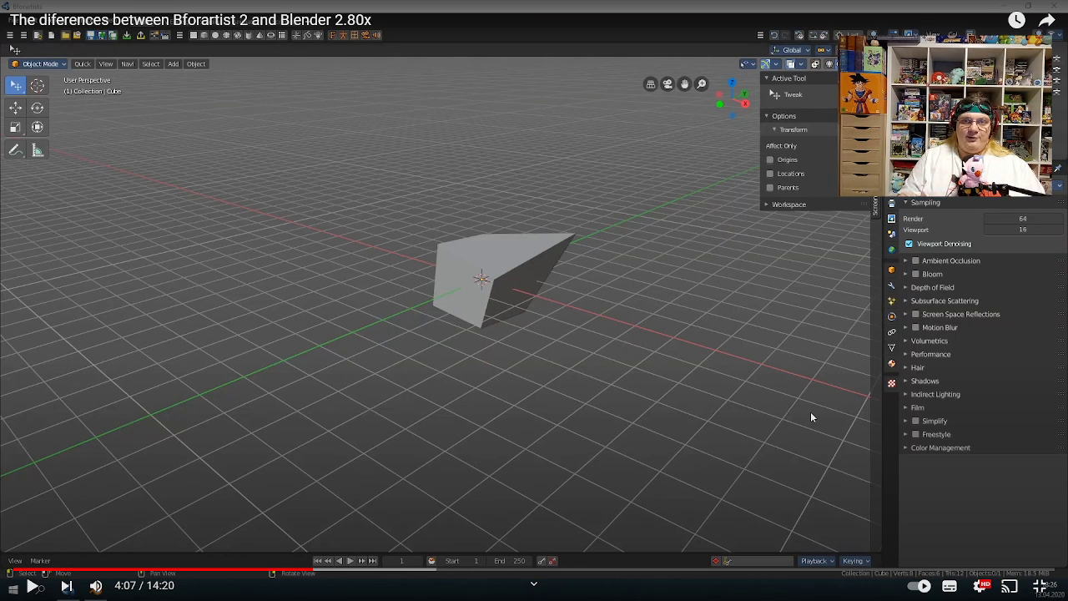
key("space")
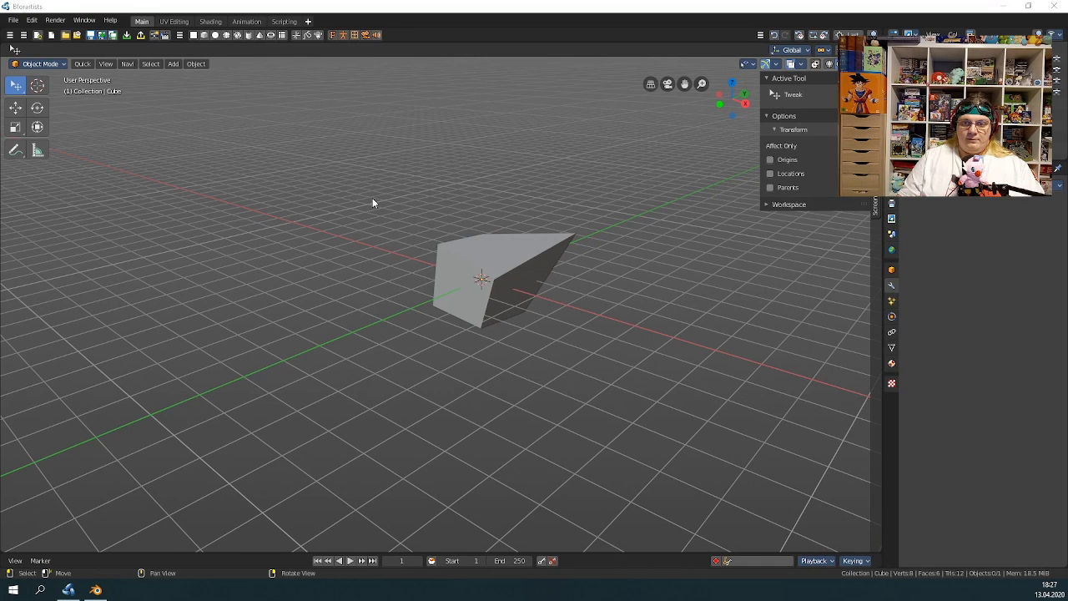
left_click(196, 63)
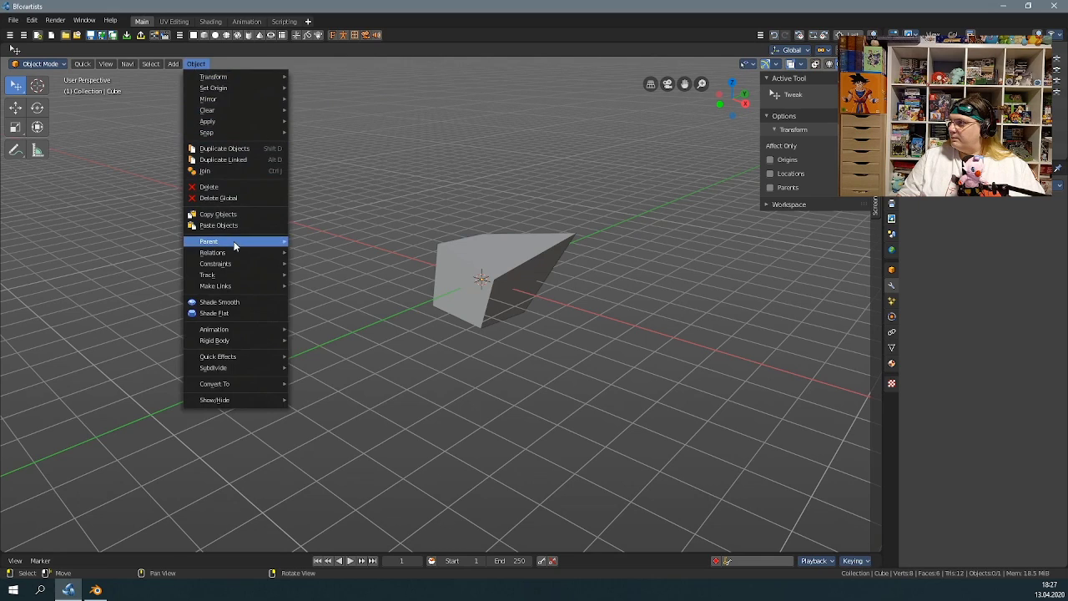
key("space")
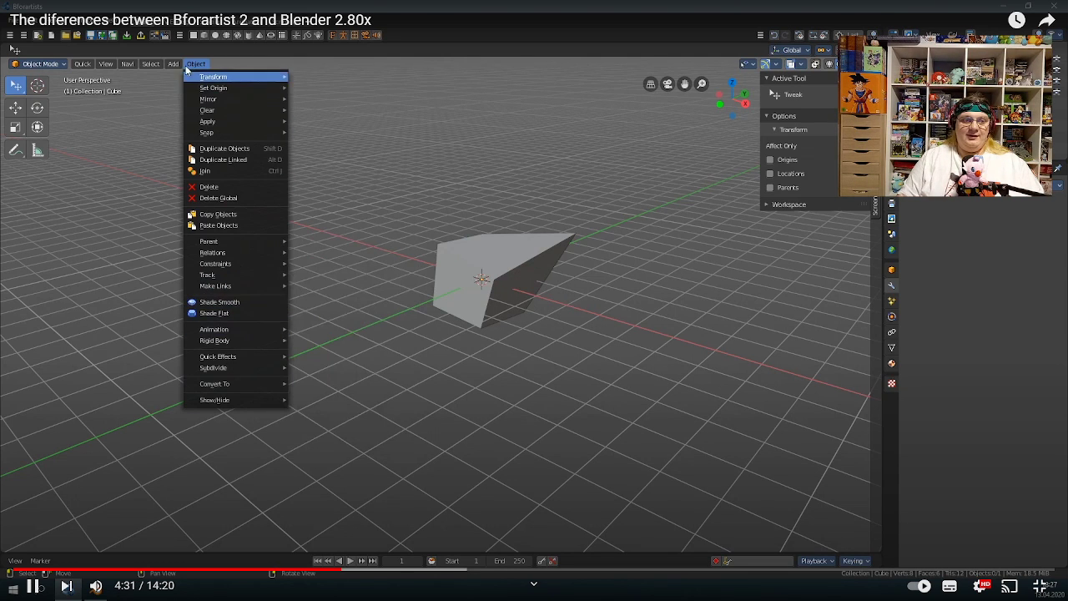
Watch the comparison video contrast the icons in Bforartists' Object and context menus with Blender's Edit Mode menus
mouse_move(155, 65)
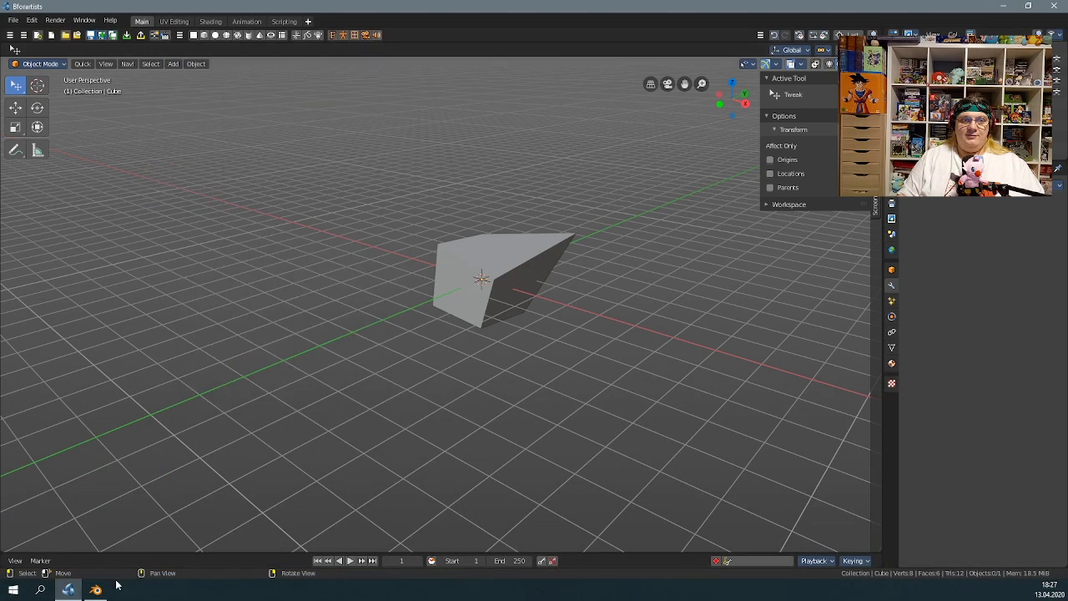
left_click(96, 590)
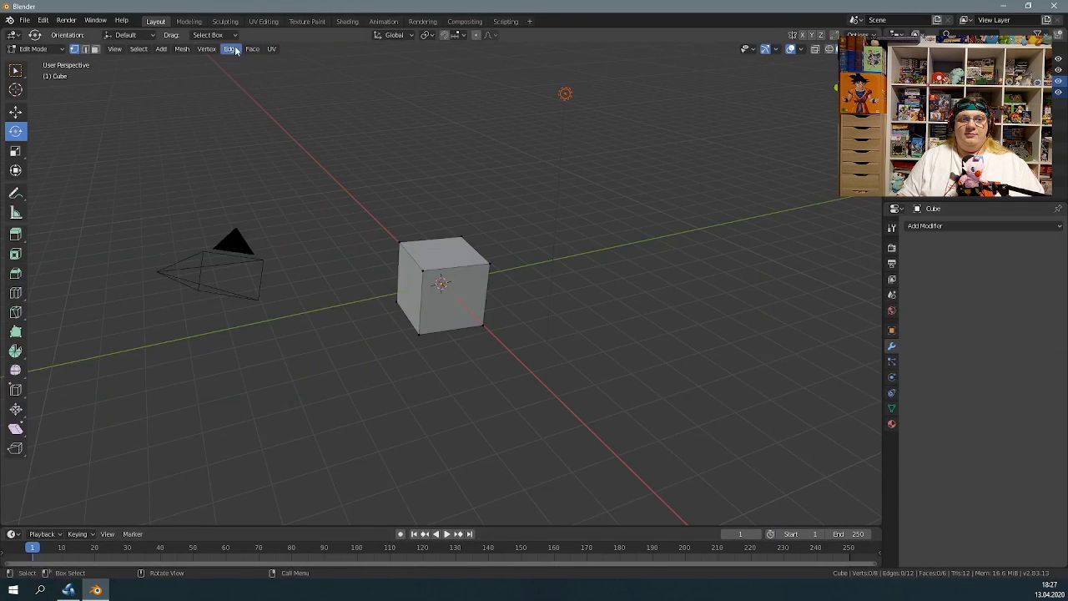
left_click(249, 50)
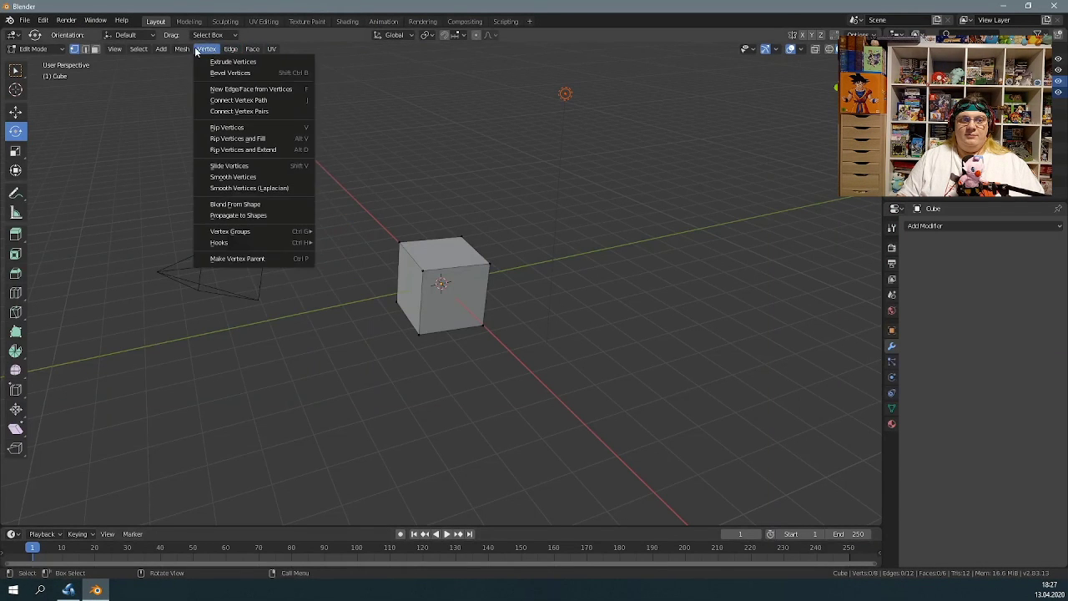
mouse_move(155, 50)
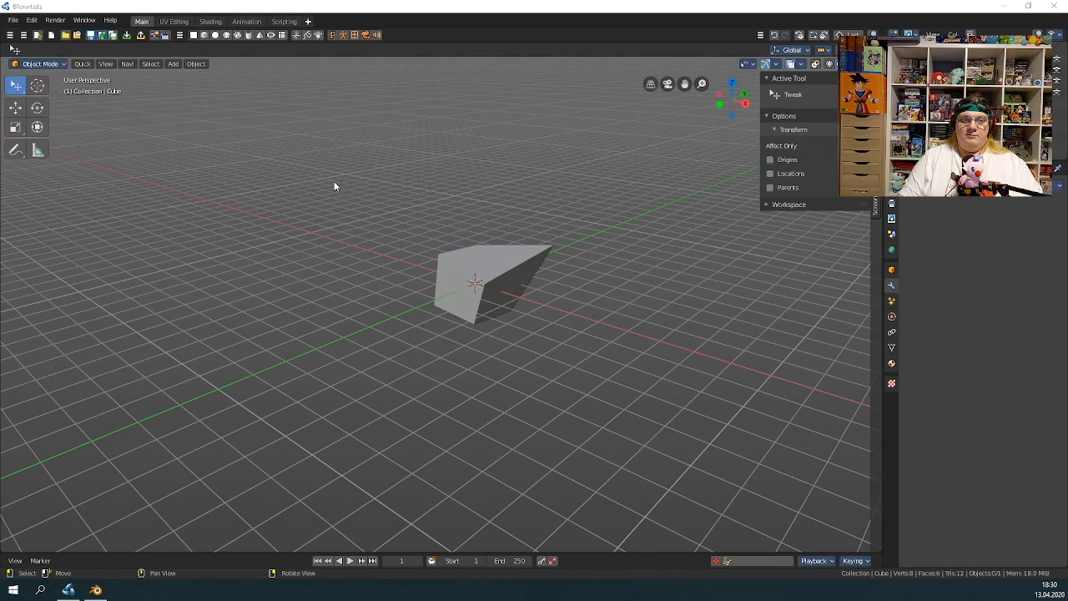
right_click(398, 184)
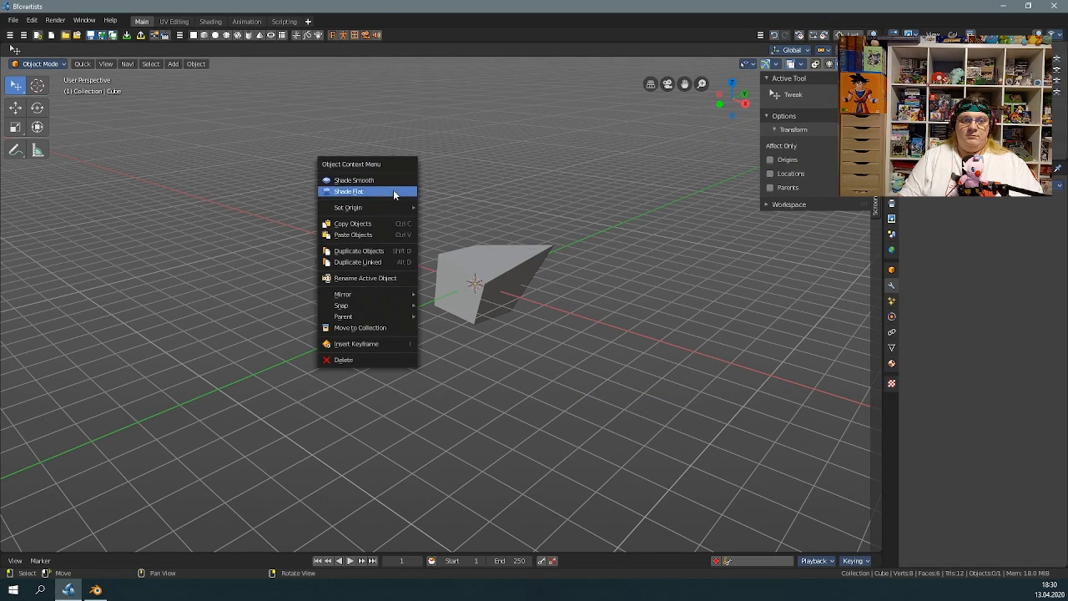
left_click(199, 65)
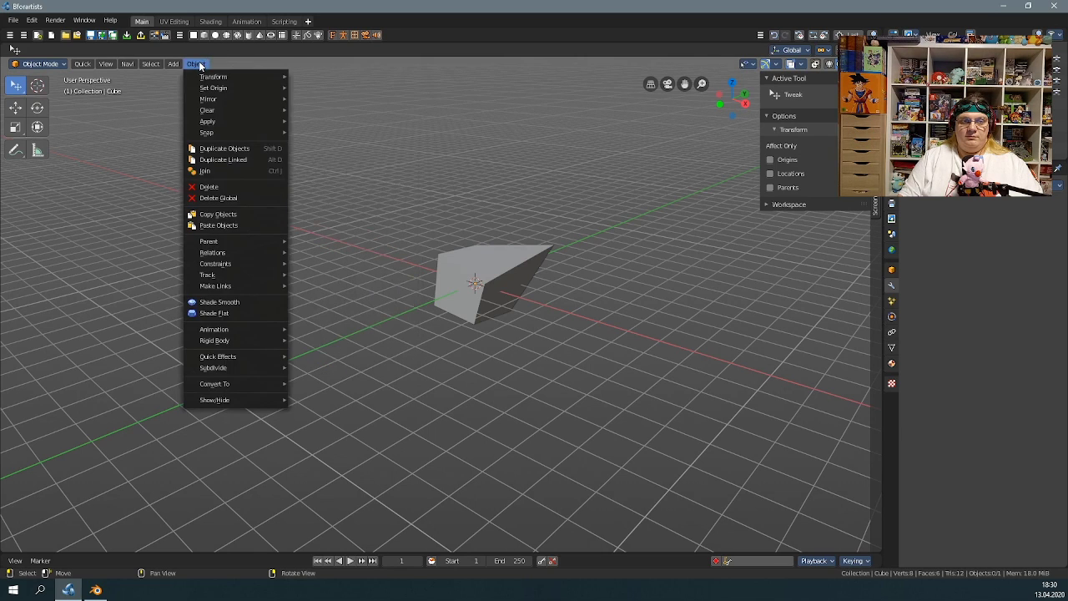
mouse_move(148, 65)
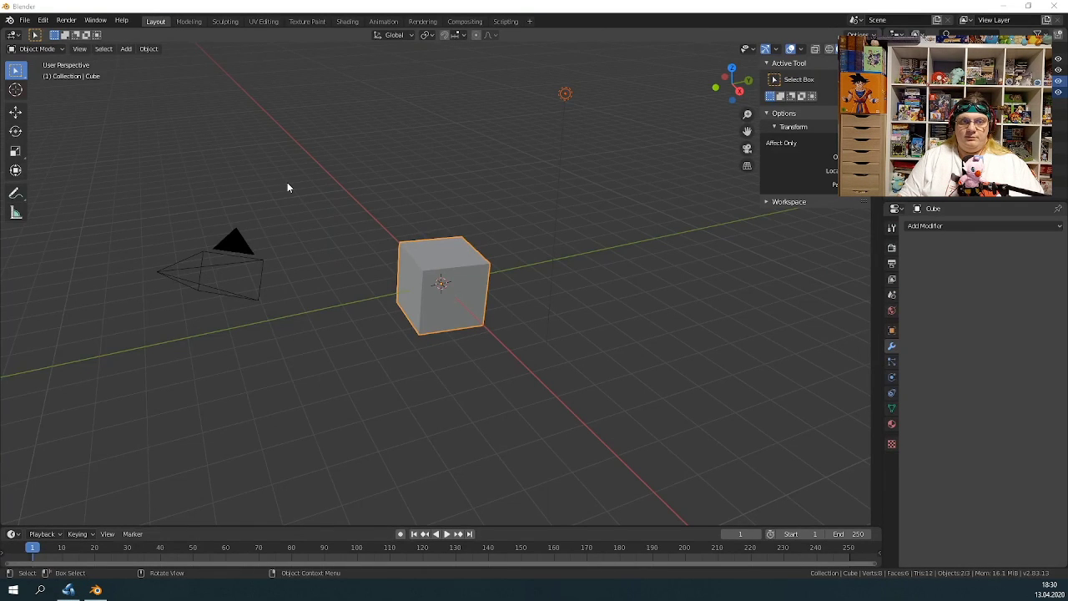
left_click(37, 49)
left_click(36, 73)
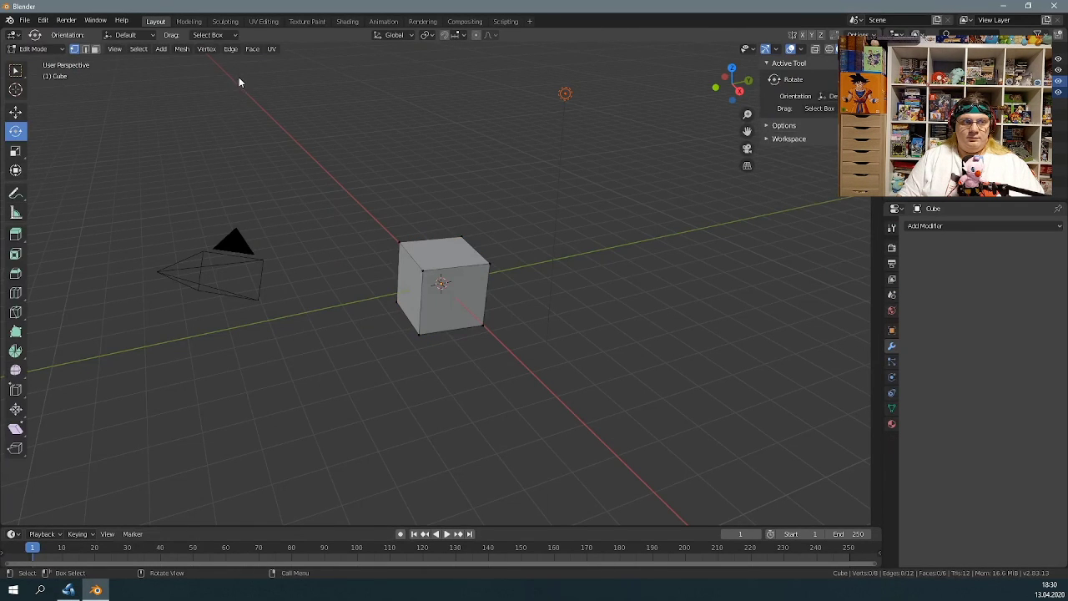
left_click(271, 49)
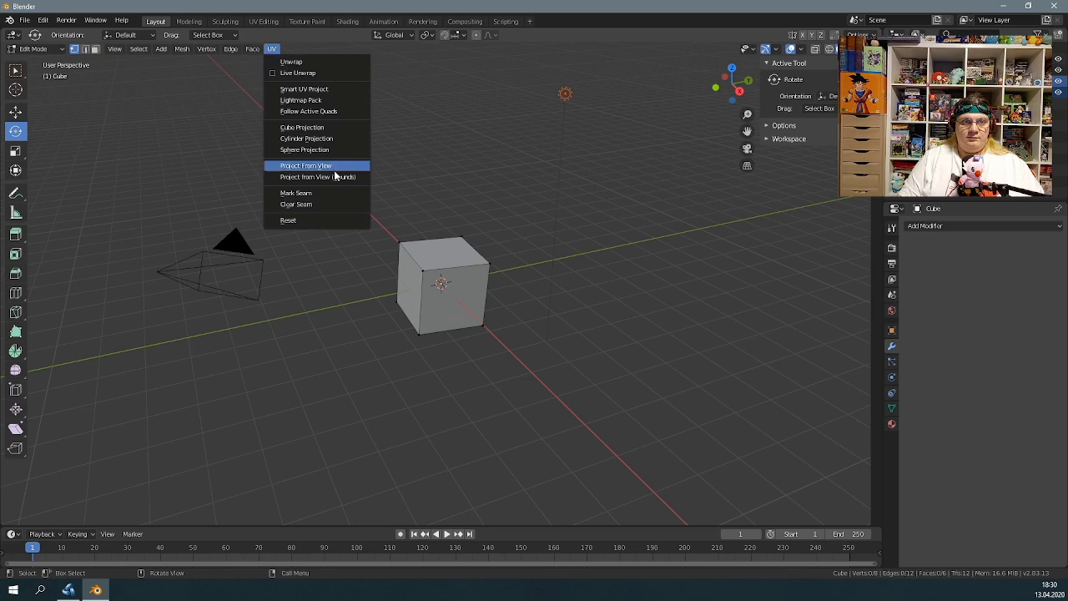
left_click(230, 48)
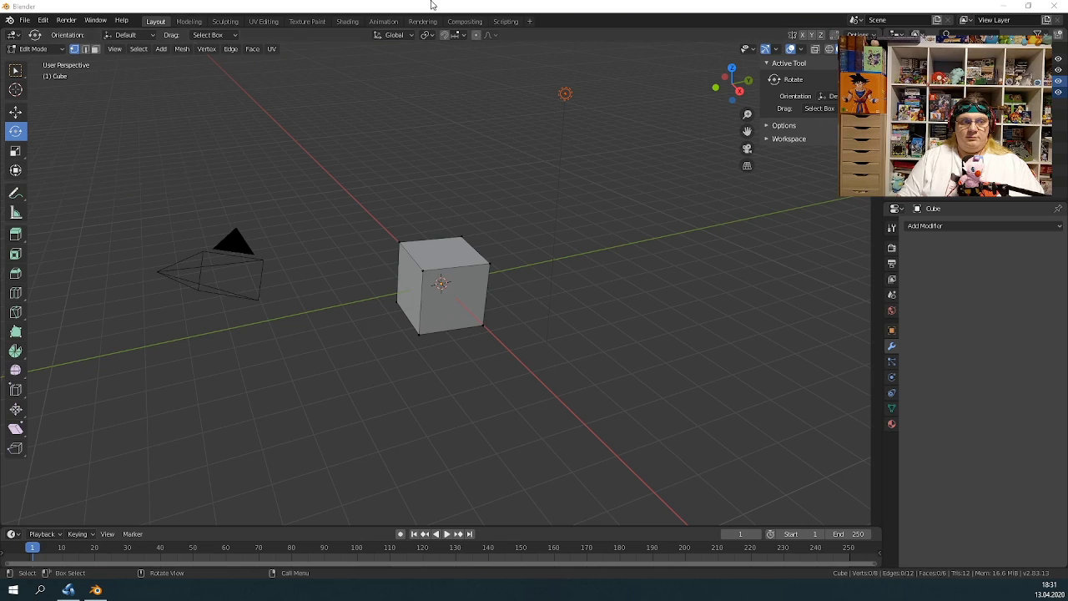
Watch the video compare the selection tools and menus of Blender and Bforartists, and pause at 5:52
left_click(253, 49)
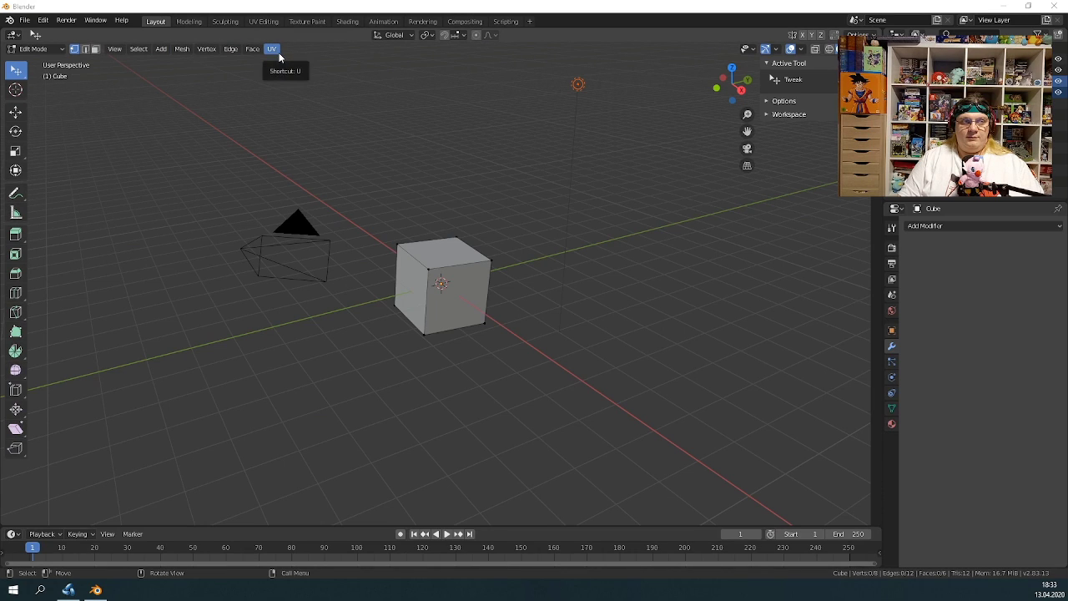
left_click(145, 48)
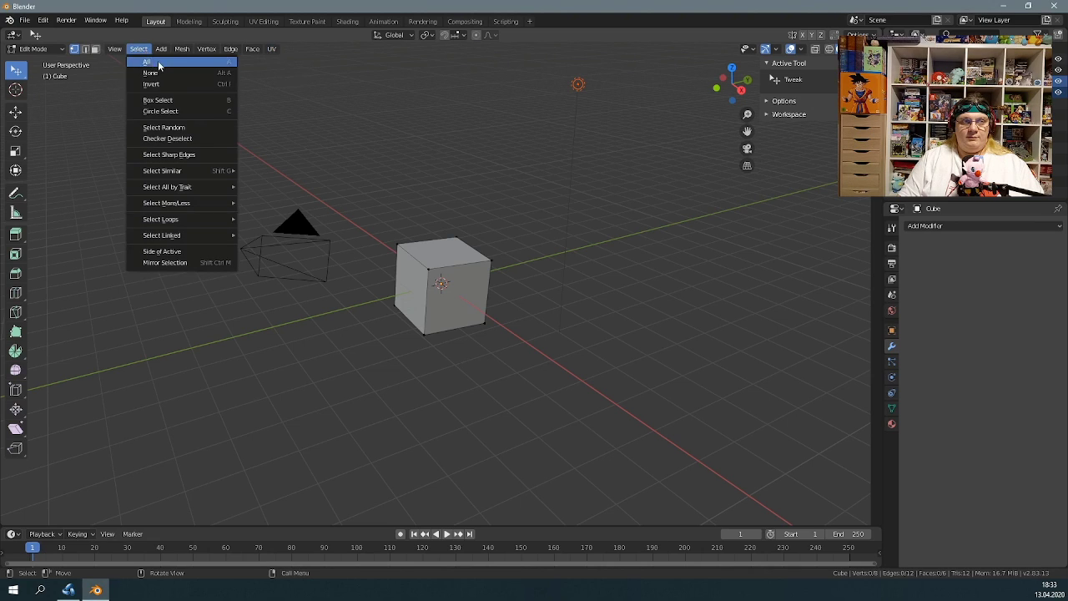
left_click(197, 109)
left_click_drag(16, 72, 83, 84)
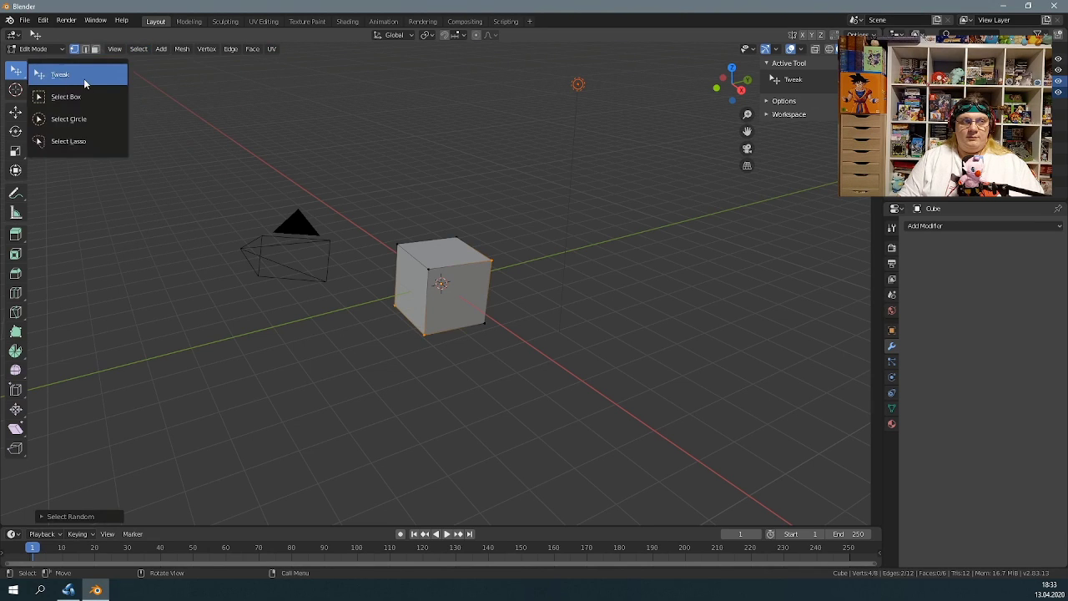
left_click(93, 80)
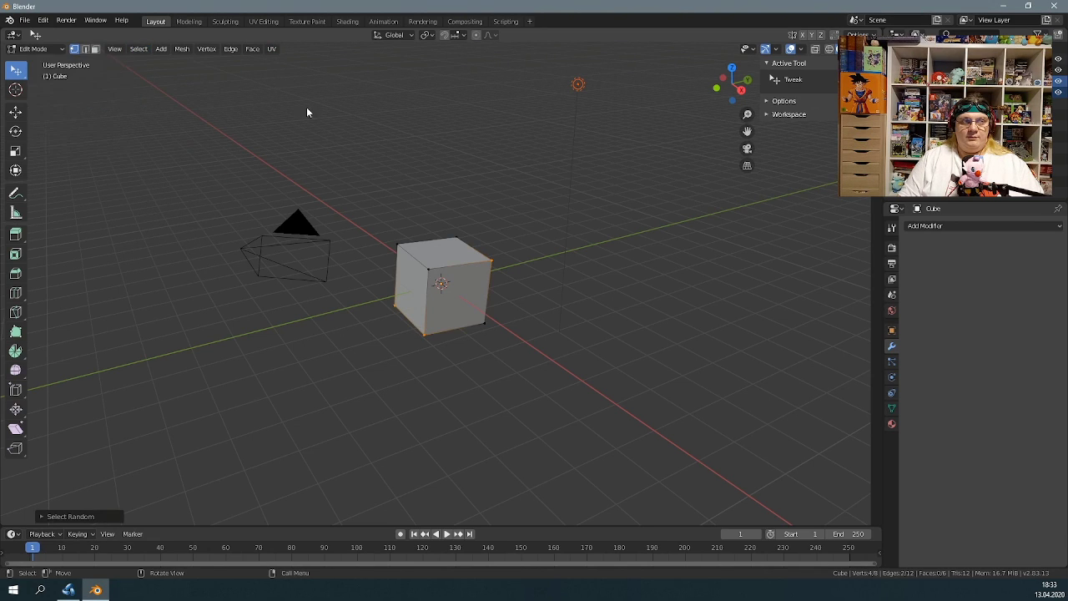
left_click(232, 51)
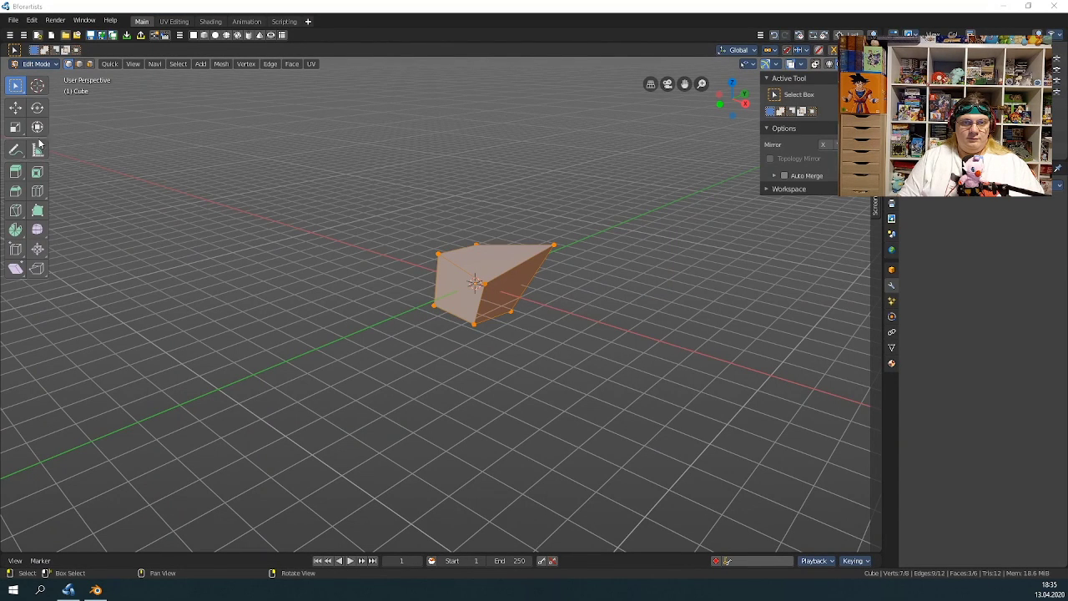
left_click(155, 64)
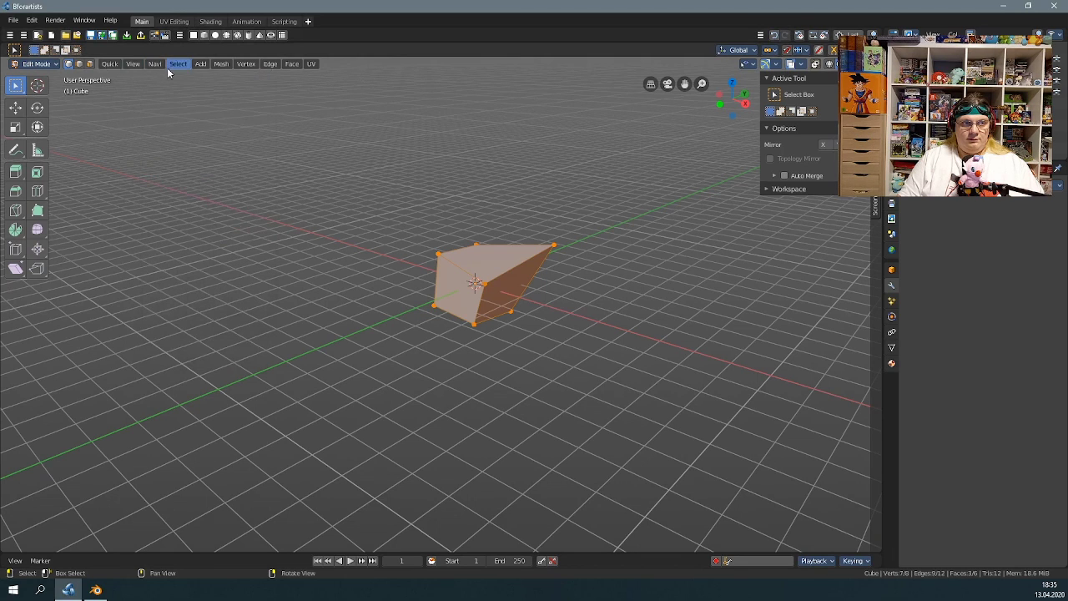
left_click(15, 88)
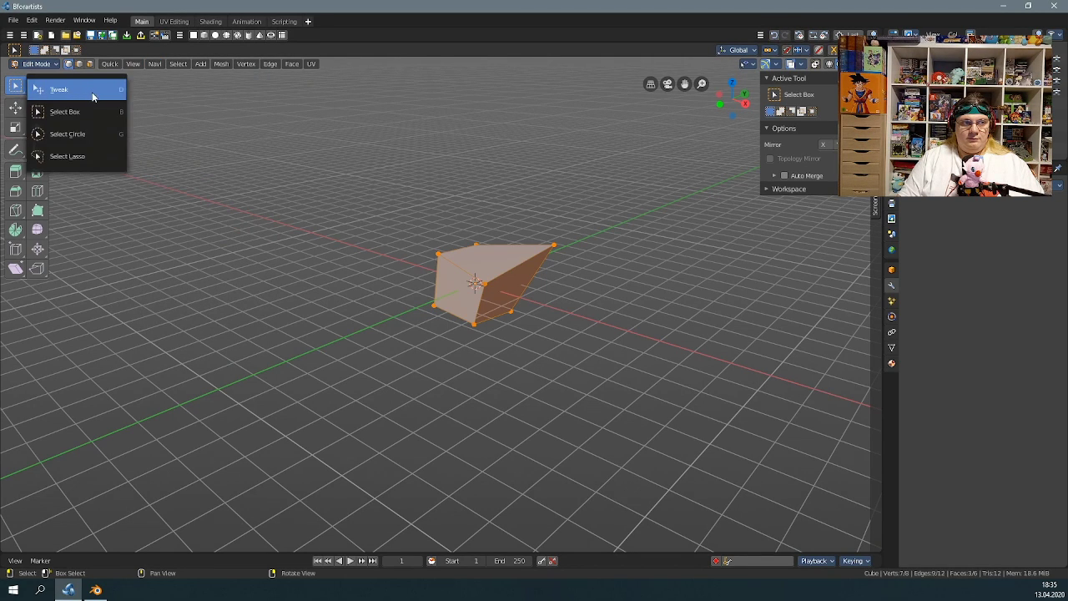
key("space")
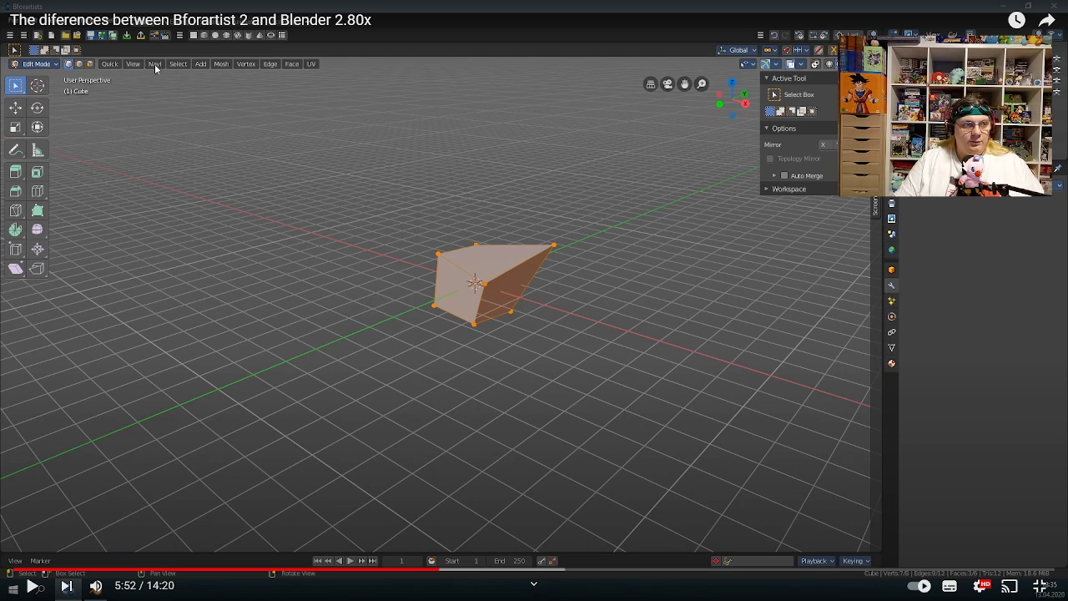
Switch to Bforartists, try Select Box on the cube's vertices, and set the selection tool to Tweak
key("alt+Tab")
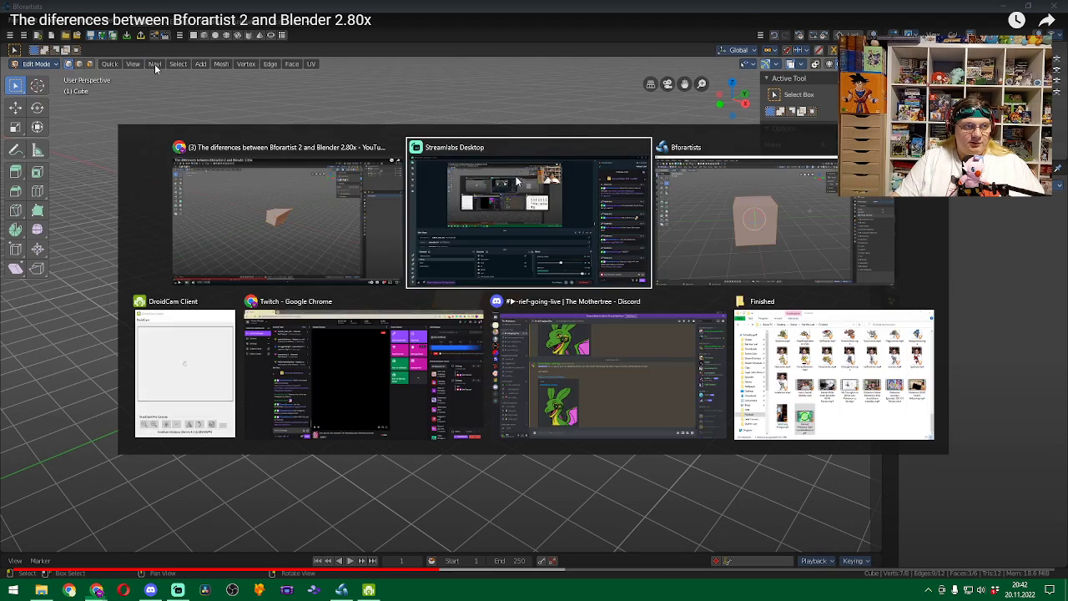
key("alt+Tab")
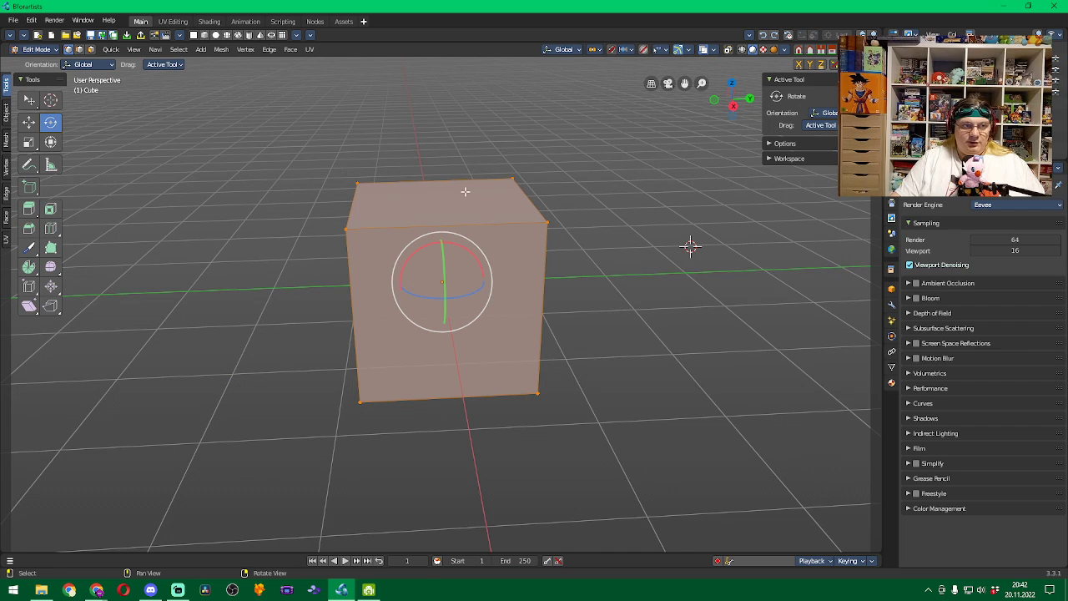
left_click(37, 106)
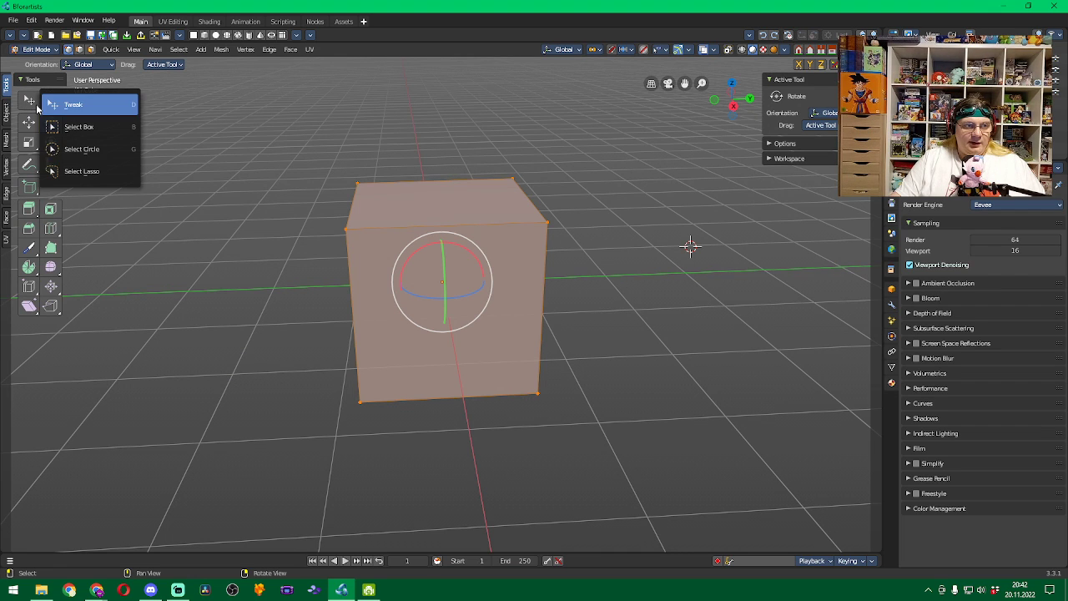
left_click(125, 126)
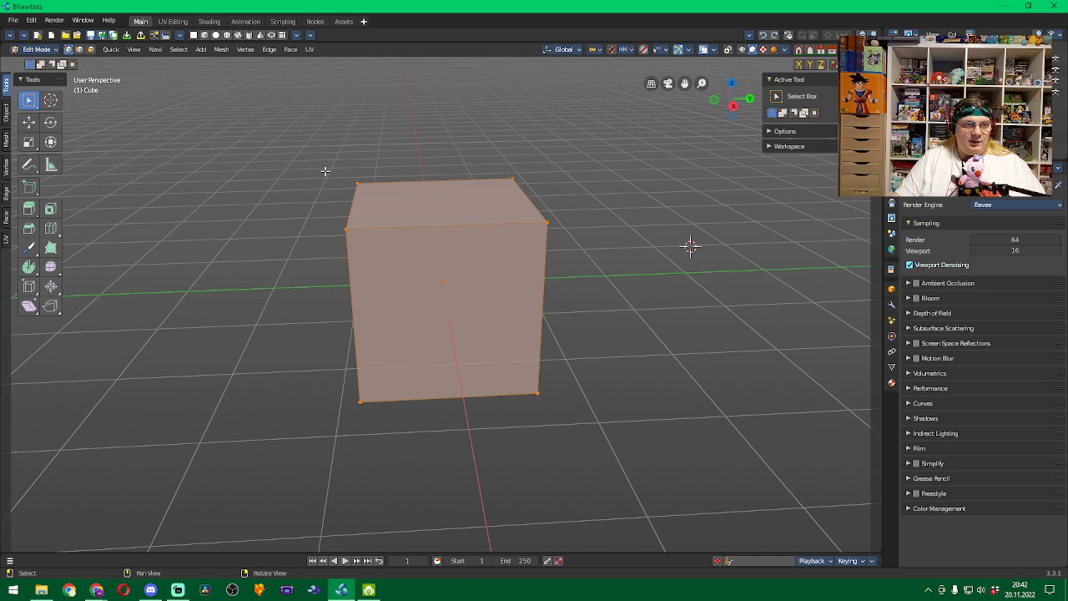
left_click_drag(277, 139, 373, 245)
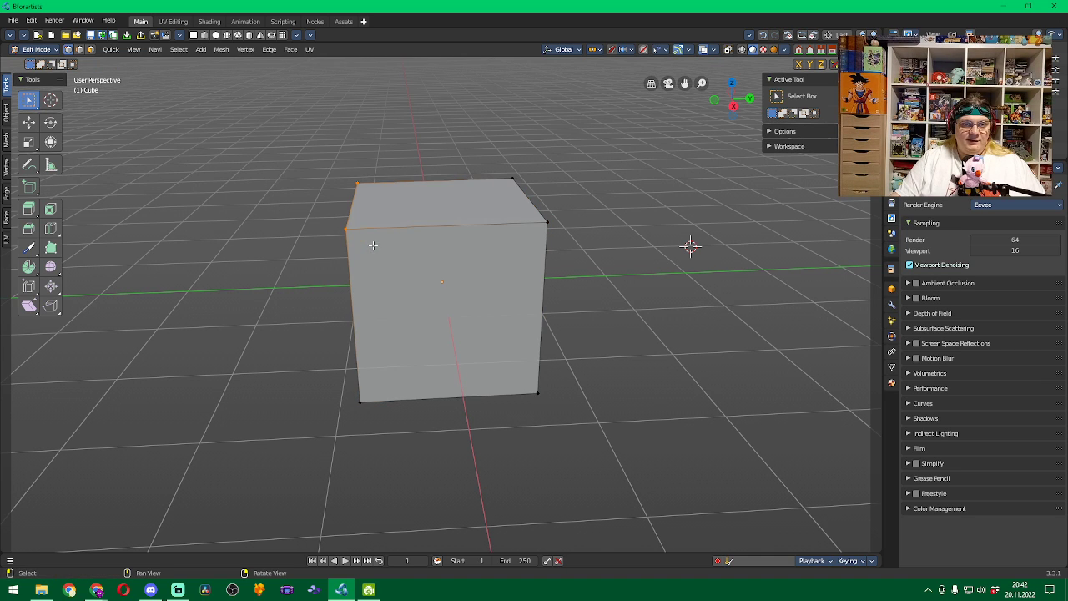
left_click_drag(285, 115, 308, 201)
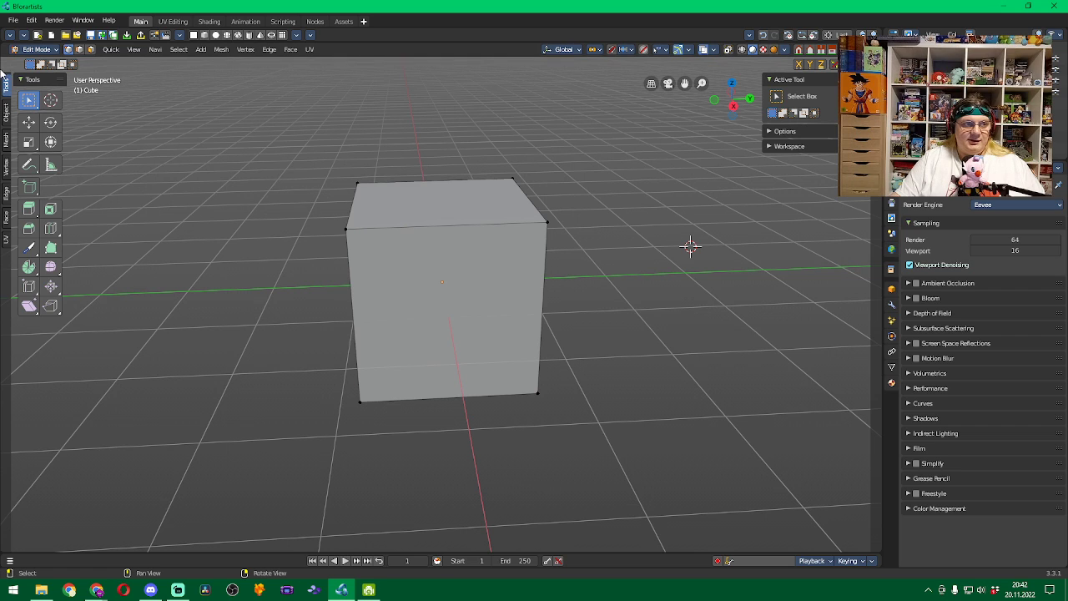
left_click(37, 102)
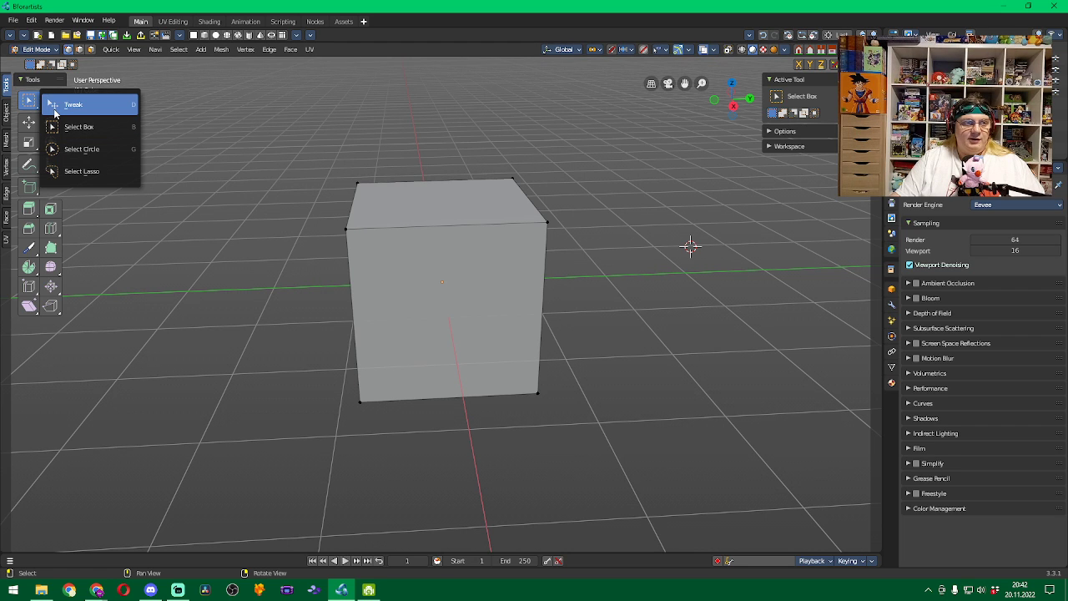
left_click(66, 104)
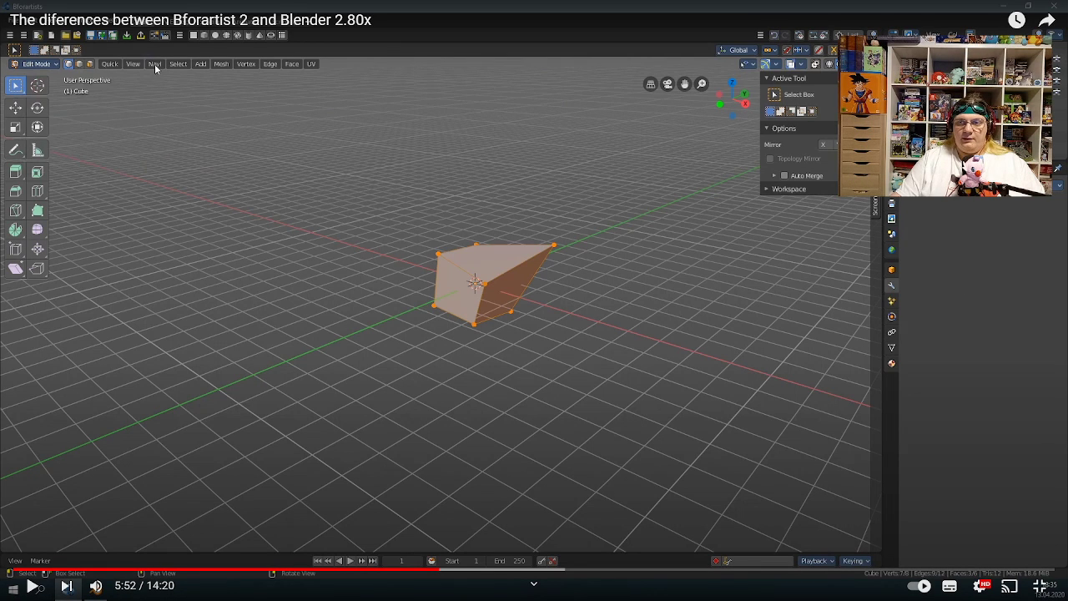
Resume the comparison video from 5:52, pause at 6:18, and continue watching the Extrude Region and selection tool demonstration
key("space")
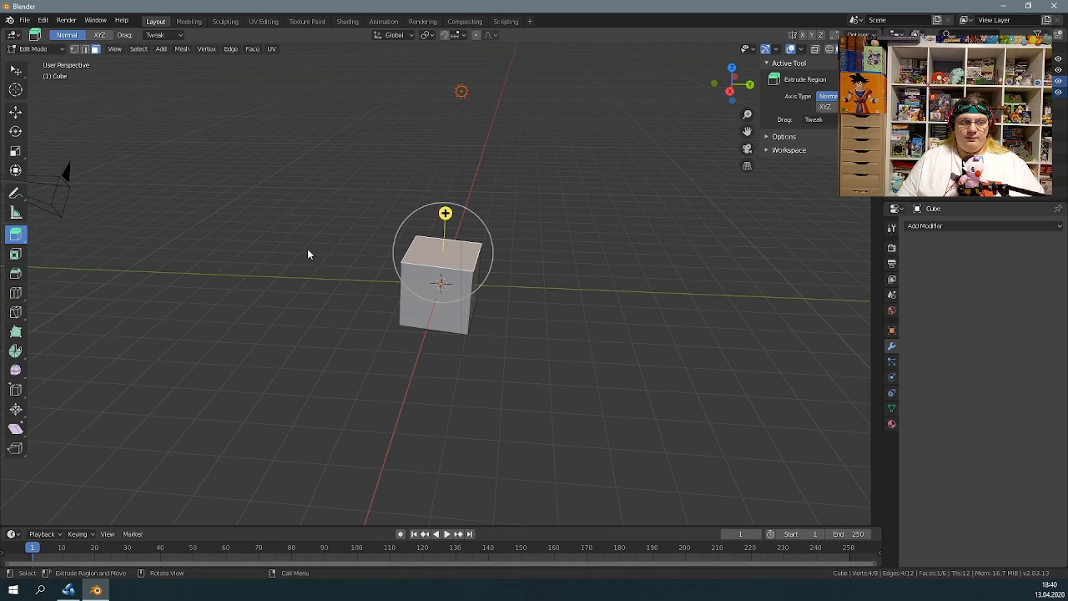
key("space")
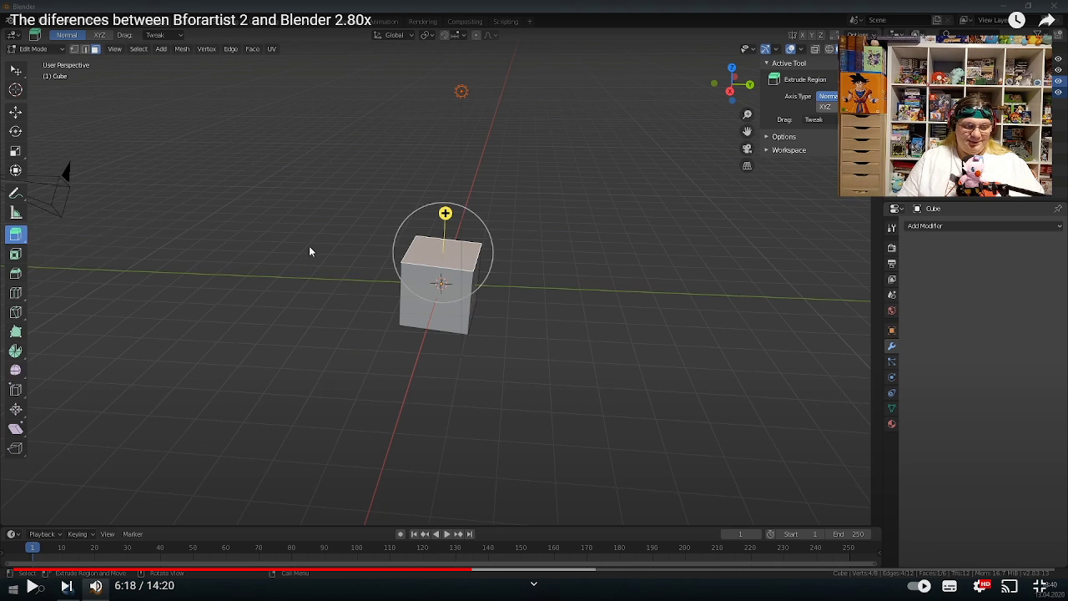
key("space")
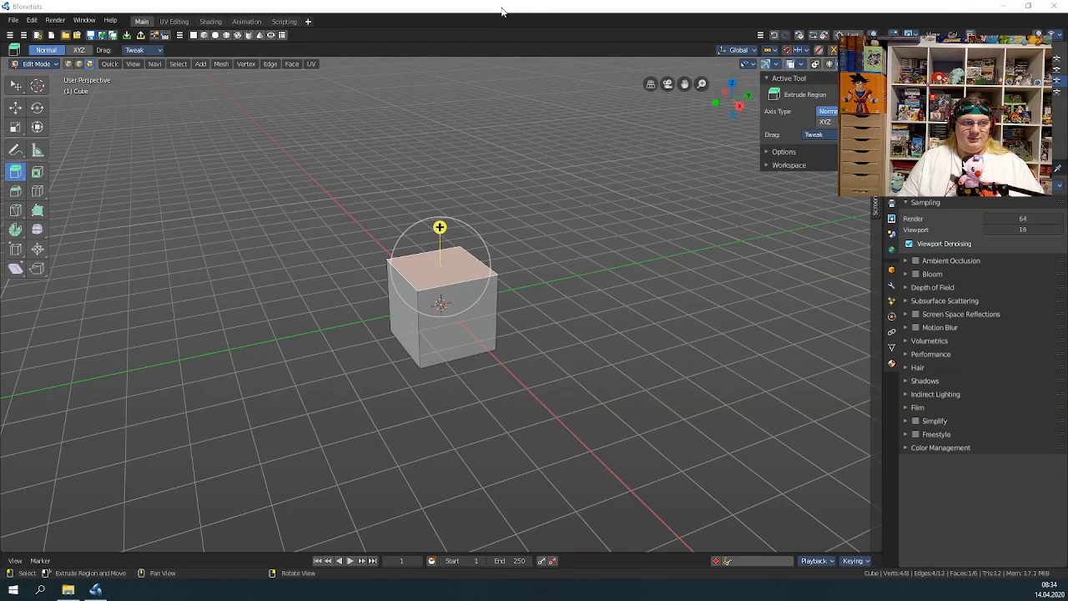
left_click(501, 11)
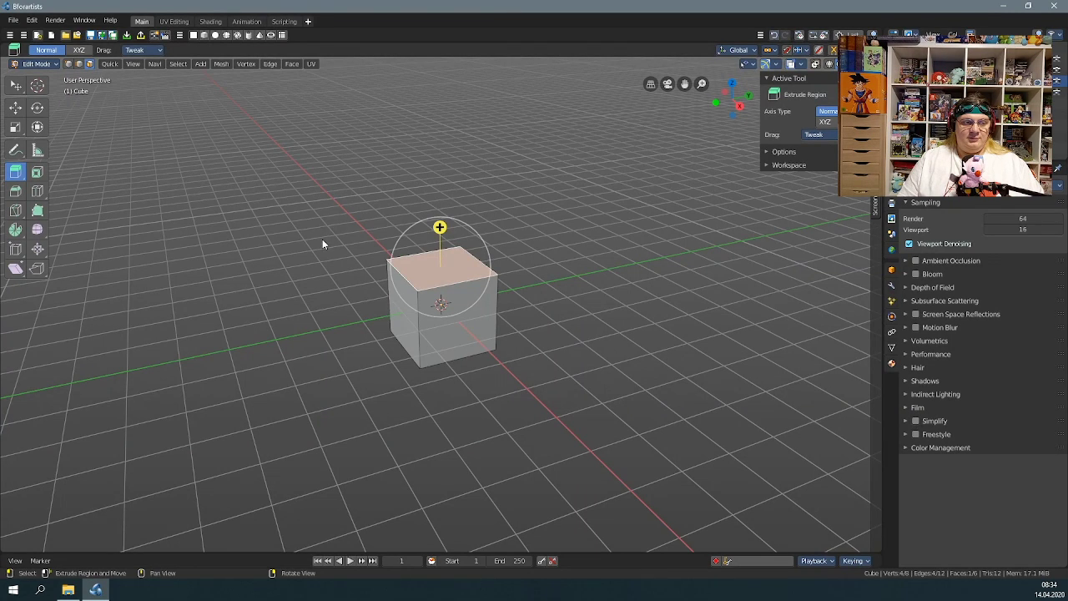
key("w")
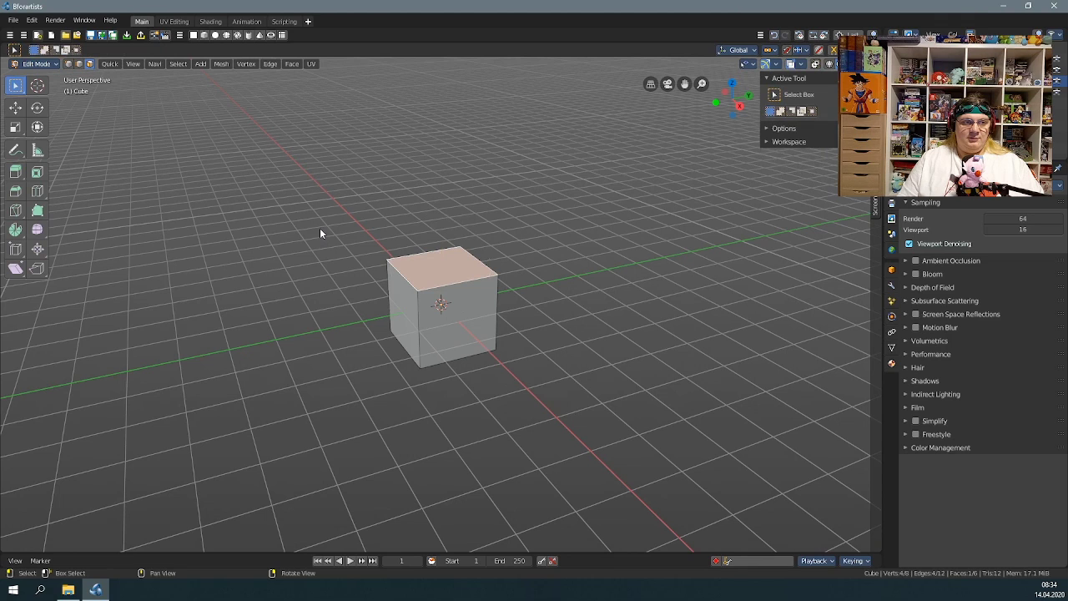
Pause the video, switch to Bforartists, try Select Box on two of the cube's upper vertices, and return to the Tweak tool
key("space")
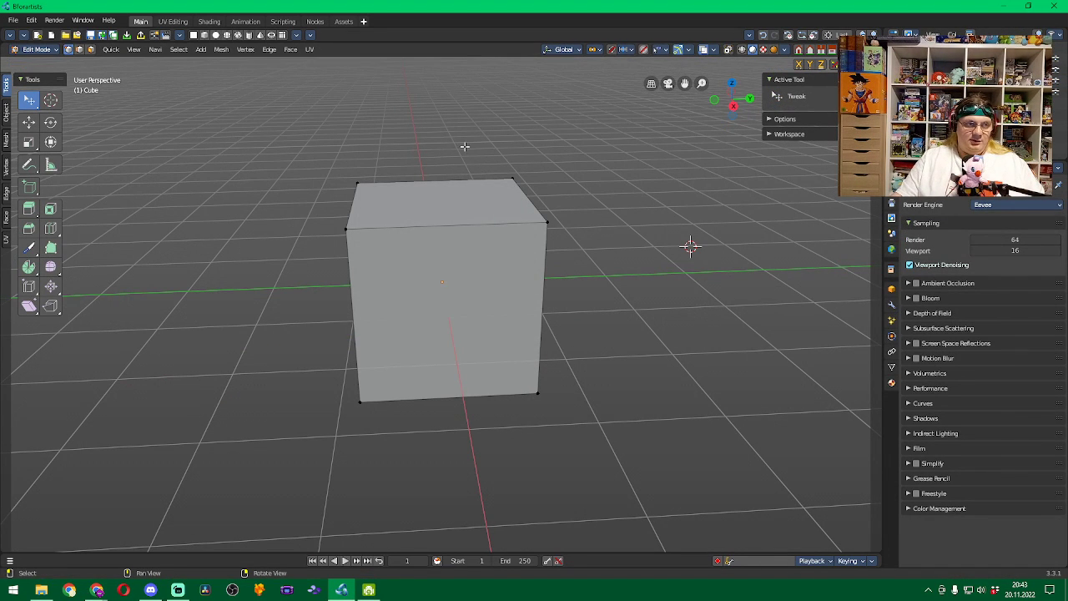
key("w")
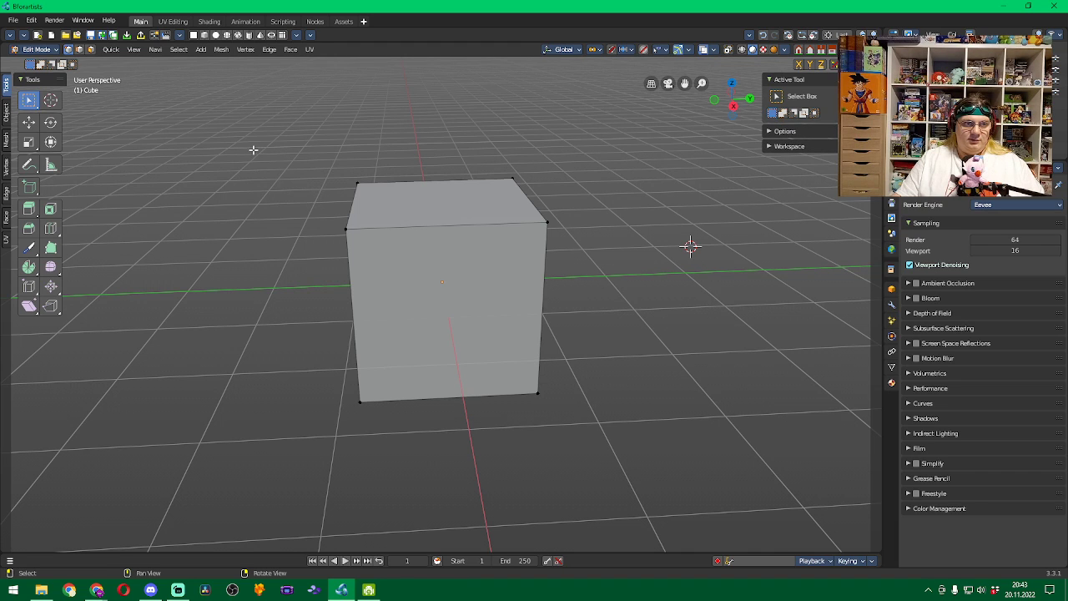
left_click_drag(250, 147, 366, 219)
left_click_drag(385, 232, 385, 231)
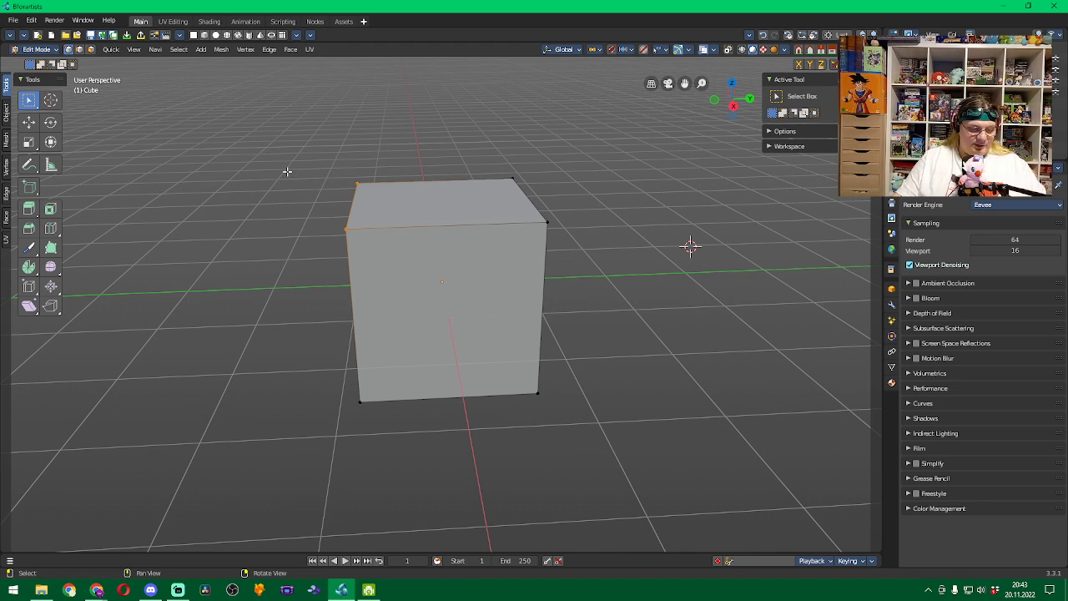
key("w")
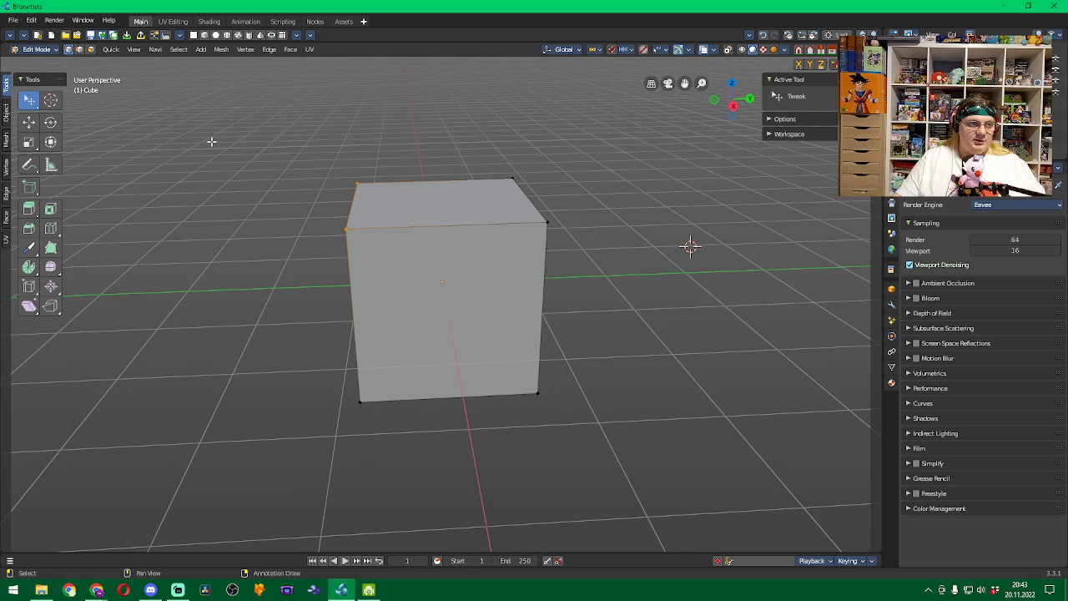
left_click(36, 109)
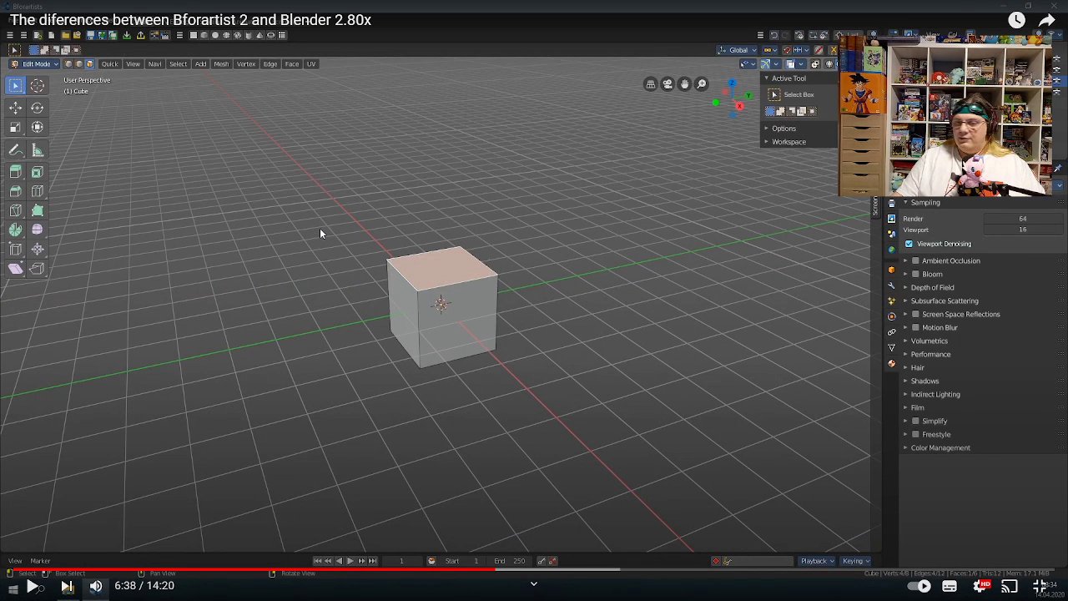
Resume the comparison video from 6:38, pause at 6:42, and continue through Blender's box selection of the cube in Edit Mode
left_click(320, 233)
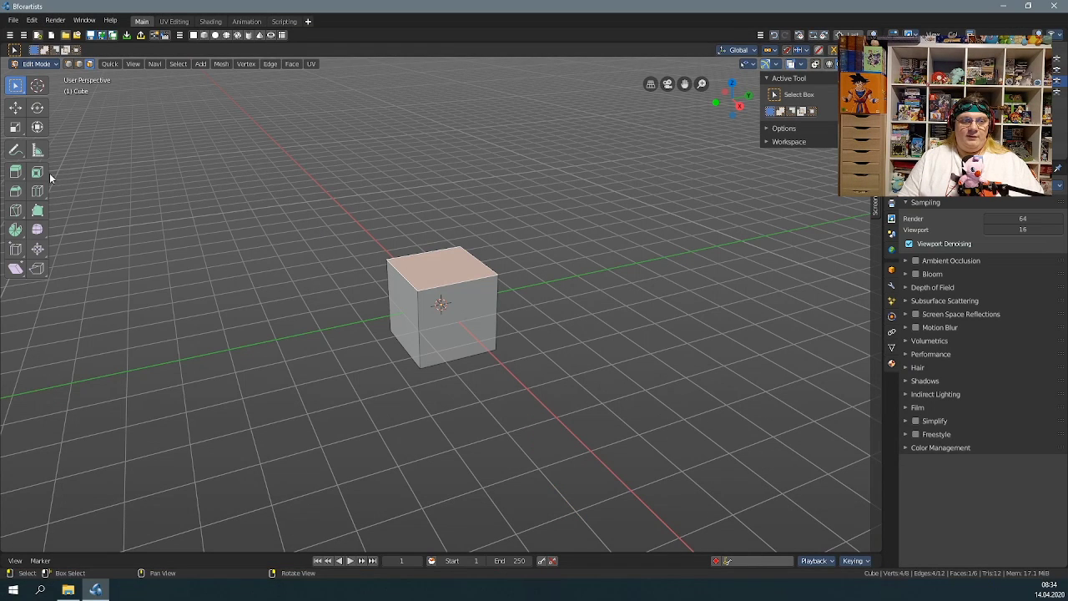
key("space")
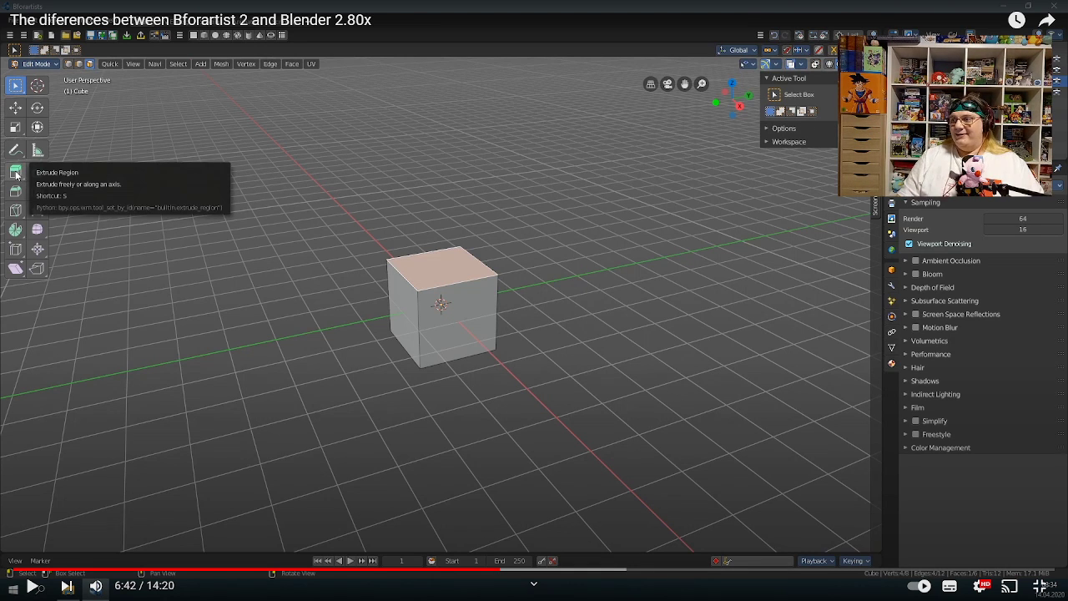
key("space")
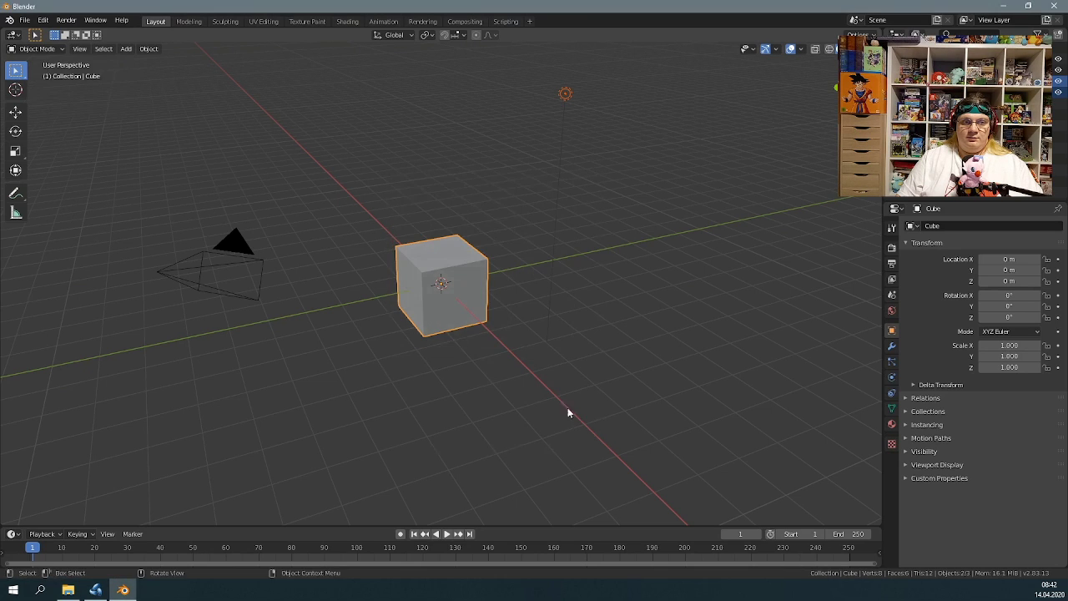
left_click(38, 48)
left_click(34, 74)
left_click_drag(304, 155, 611, 415)
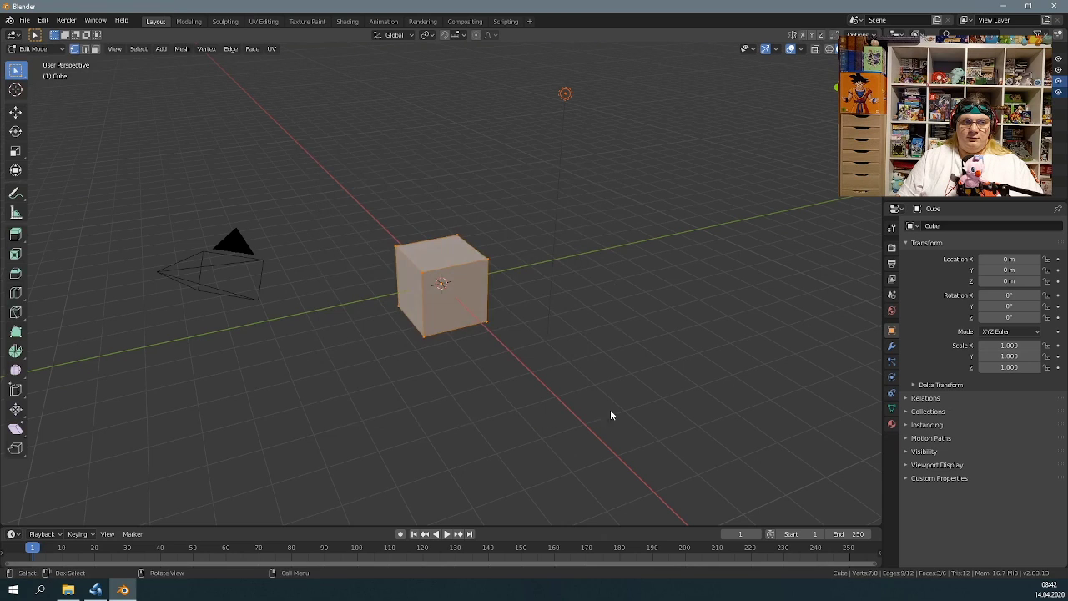
Watch the video add a cube in Bforartists and reshape it in Edit Mode by moving vertices with the Tweak tool
left_click(99, 591)
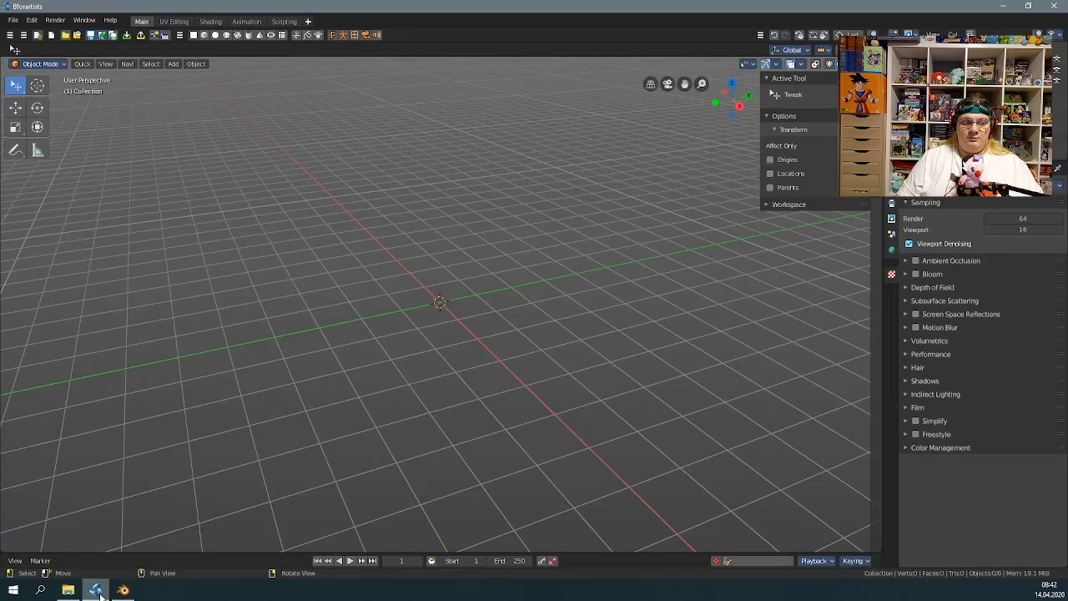
left_click(204, 36)
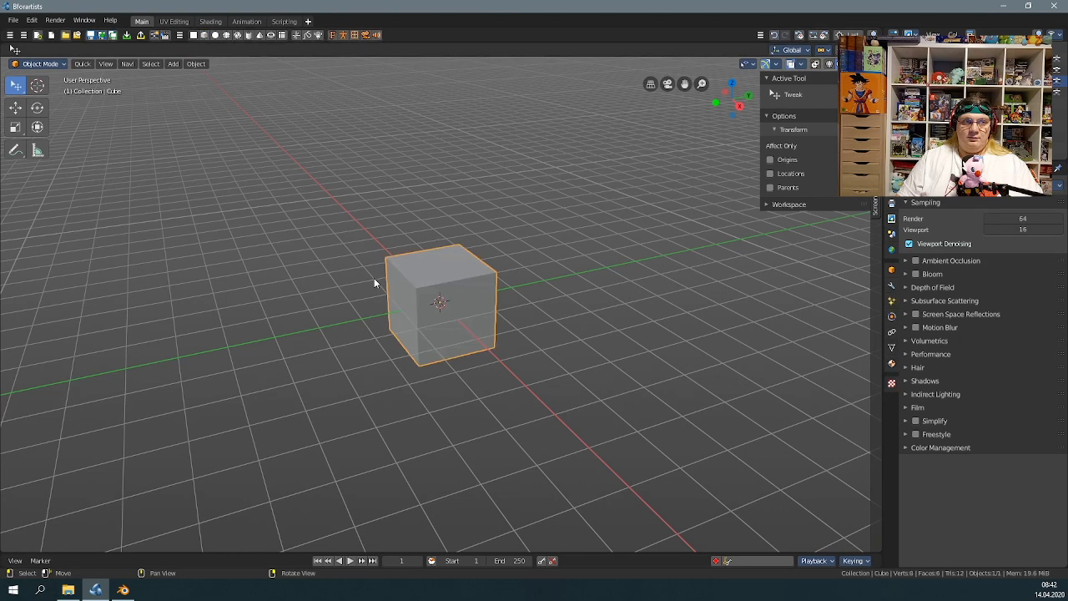
left_click(39, 64)
left_click(63, 86)
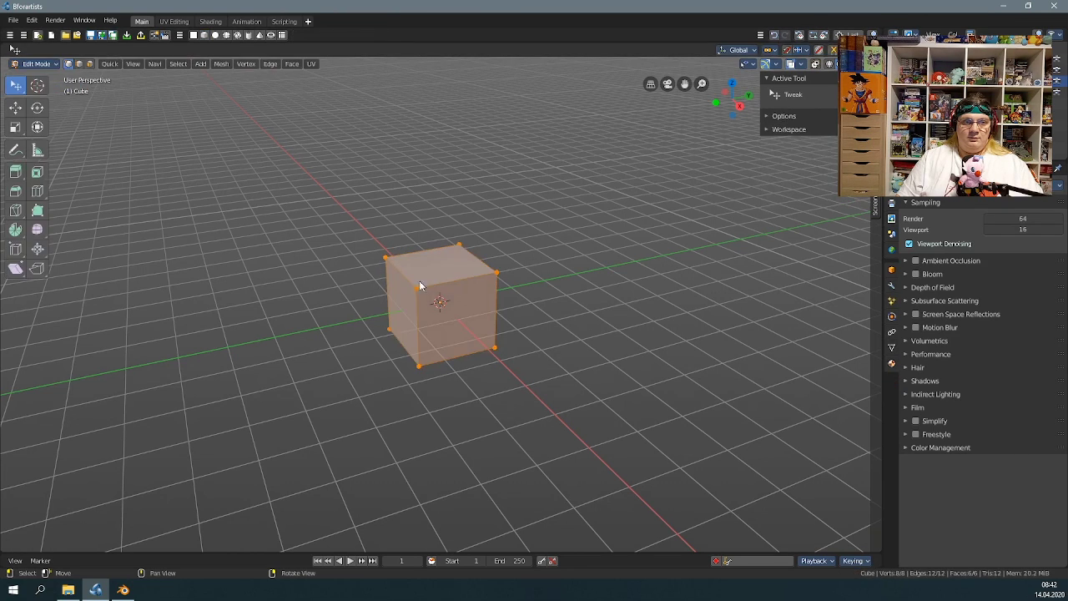
left_click_drag(498, 273, 496, 268)
left_click_drag(497, 268, 554, 279)
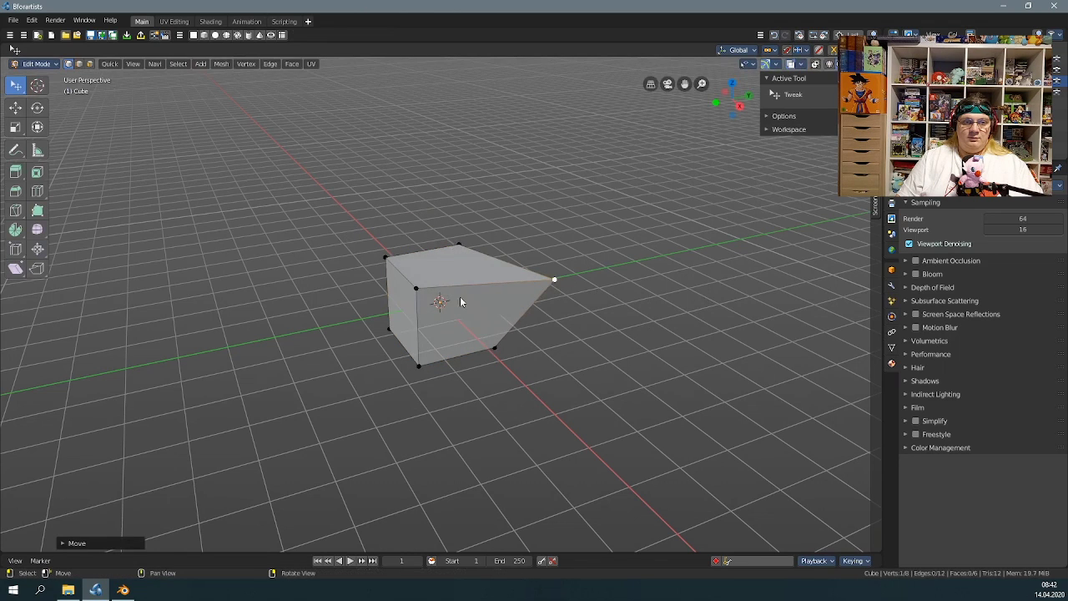
left_click_drag(416, 289, 394, 302)
mouse_move(386, 257)
left_mouse_down()
mouse_move(350, 239)
mouse_move(372, 252)
left_mouse_up()
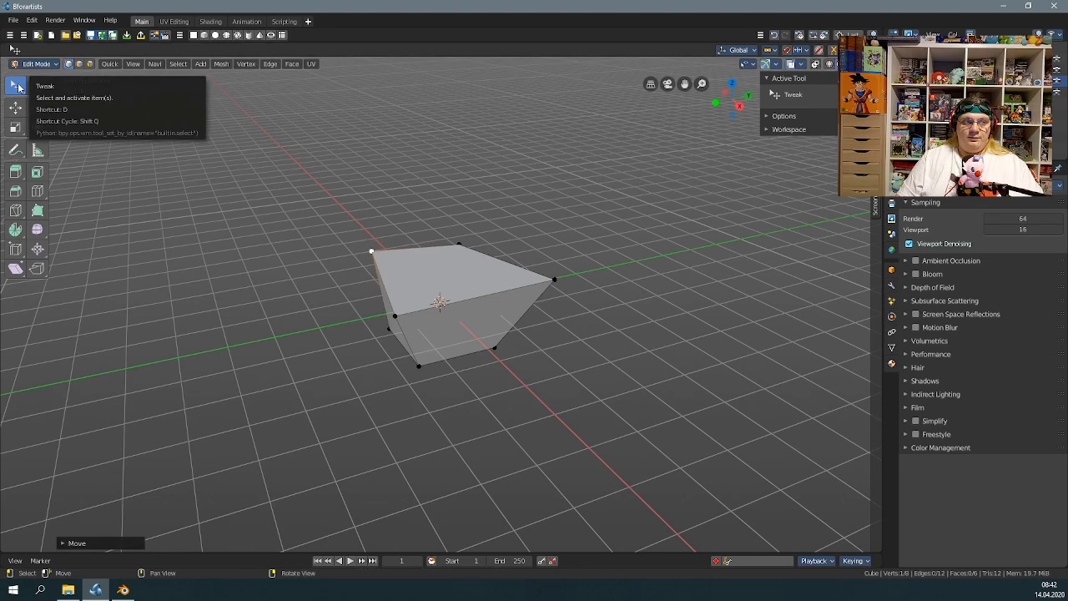
Watch the video return the reshaped cube to Object Mode and move the whole object
left_click(36, 65)
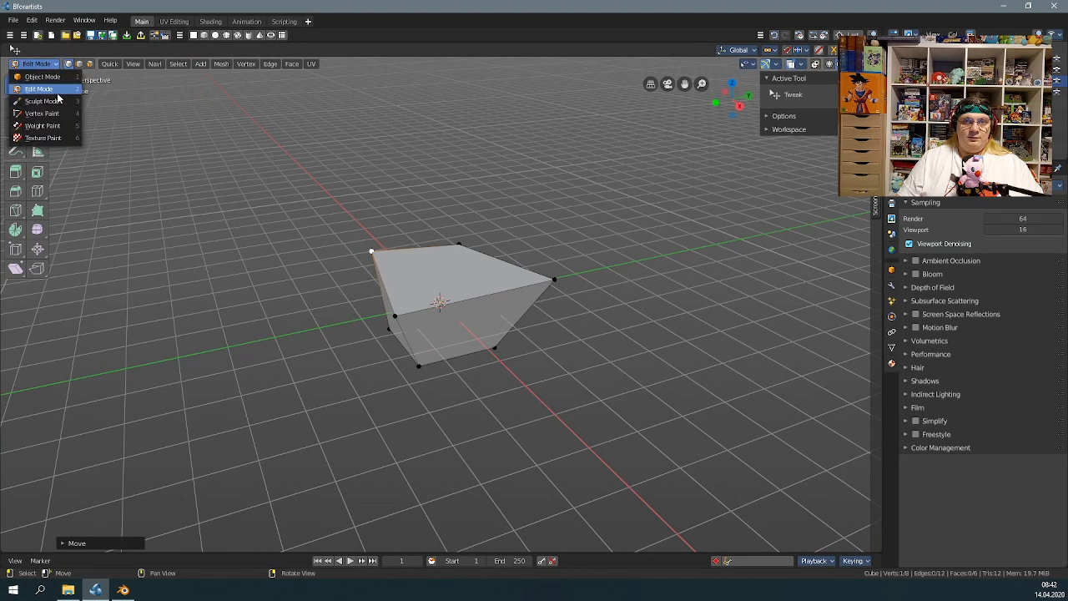
left_click(42, 76)
key("g")
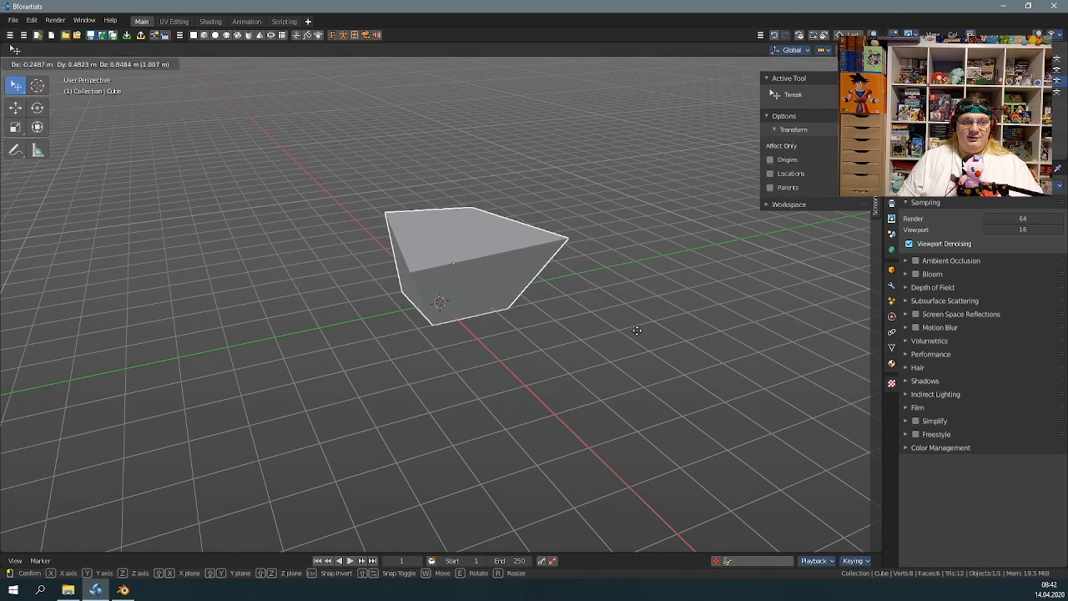
left_click(636, 334)
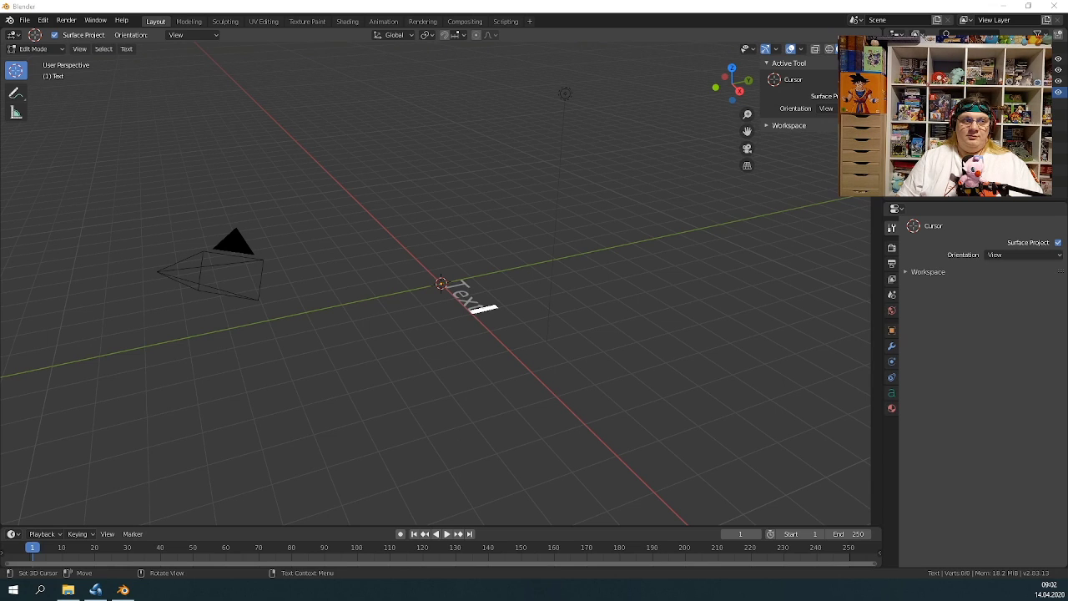
Pause the video at 8:18 and 8:23, and continue watching the Move Cursor options for text editing in Bforartists
left_click(464, 319)
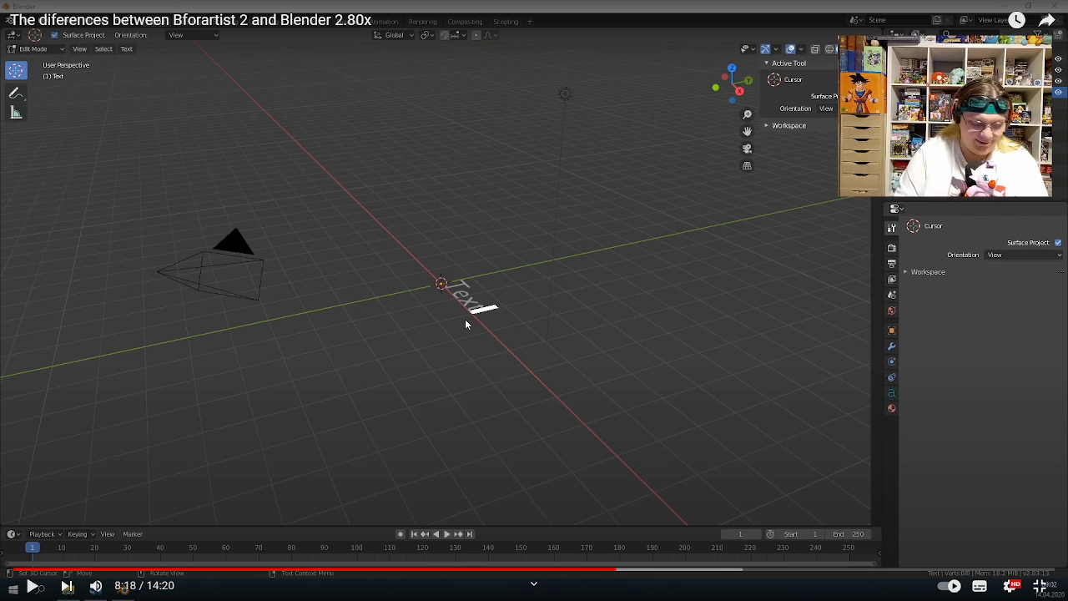
left_click(466, 324)
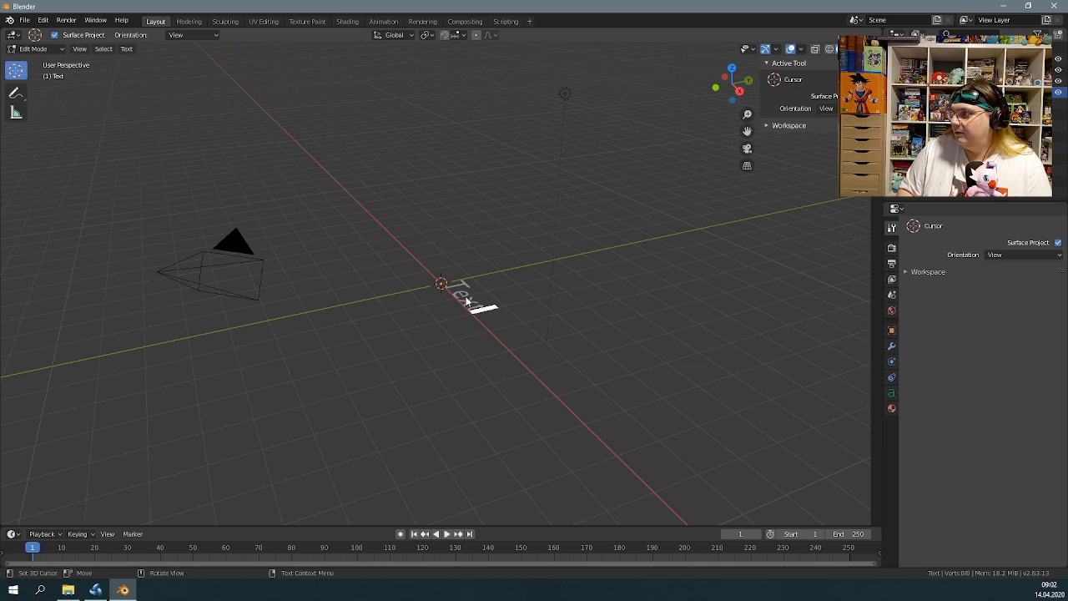
left_click(472, 310)
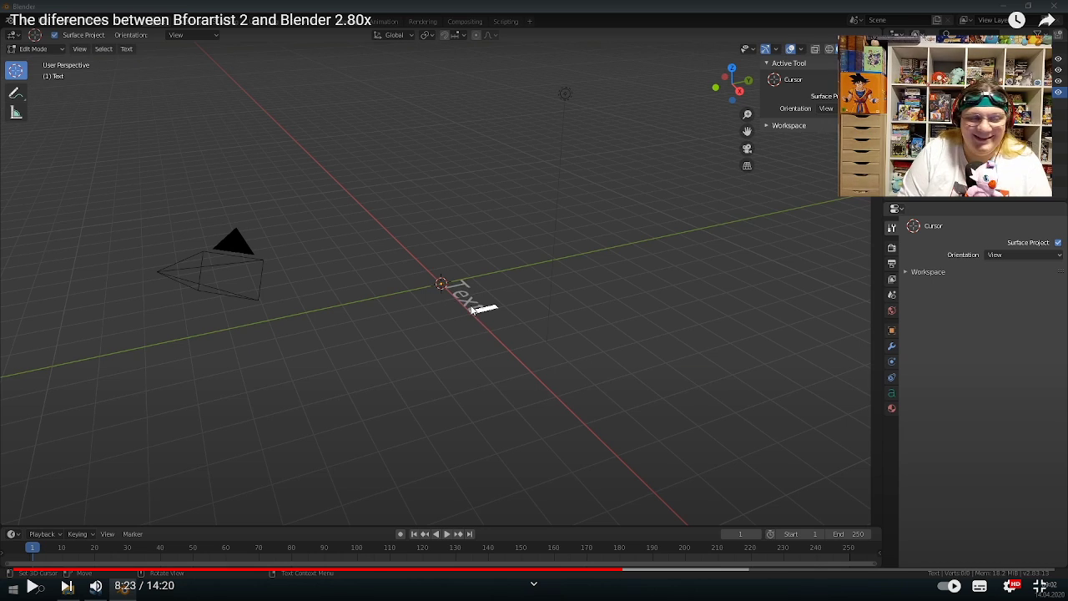
key("space")
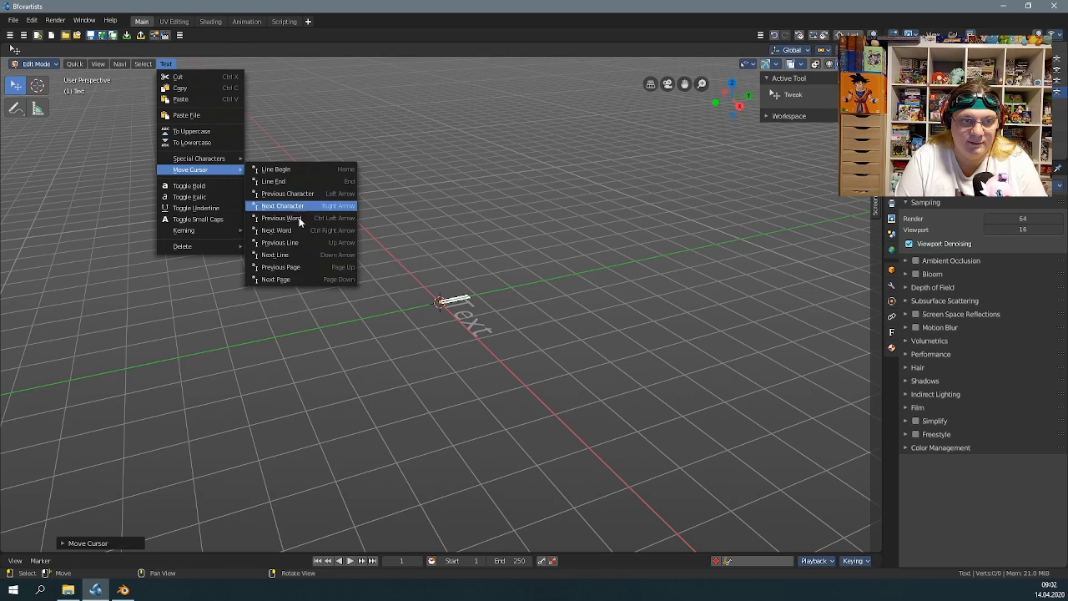
left_click(306, 260)
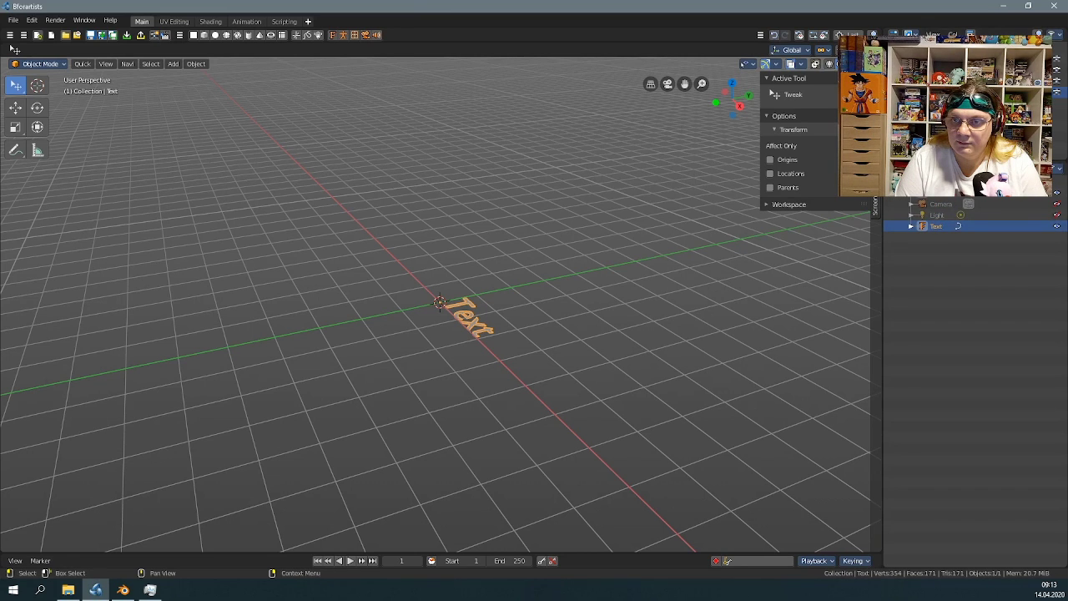
Watch the video switch between Outliner and Properties and between the animation editors in Bforartists, and pause at 9:02
left_click(914, 168)
left_click(914, 168)
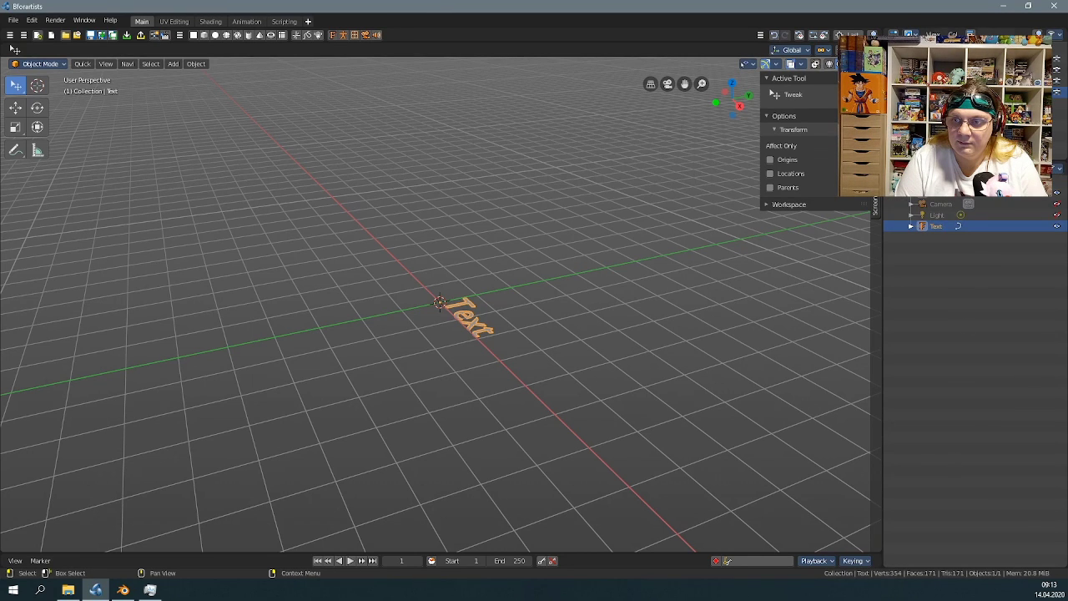
left_click(914, 169)
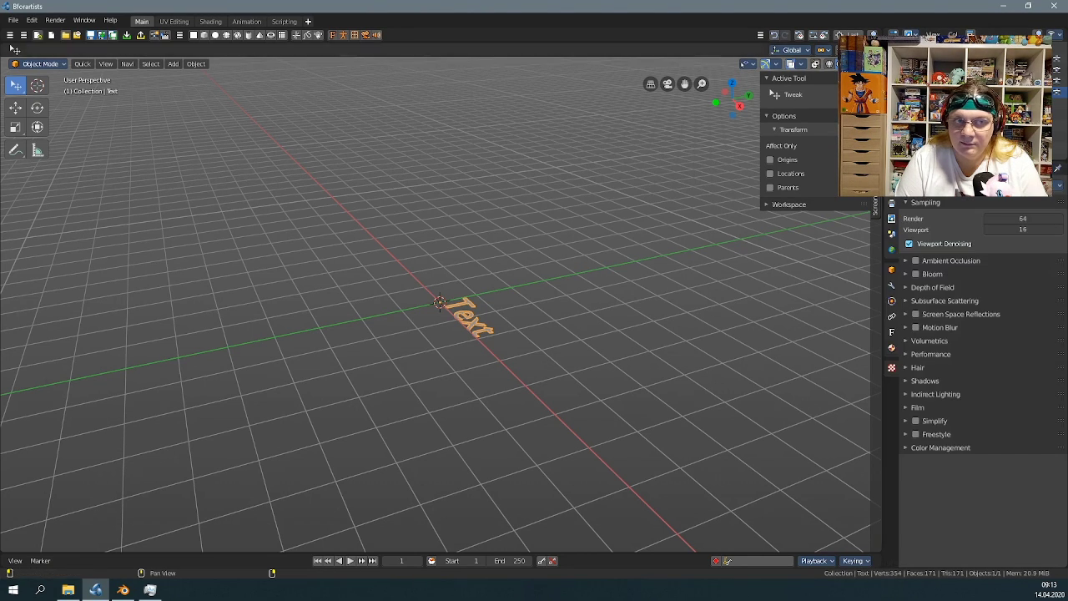
left_click(246, 21)
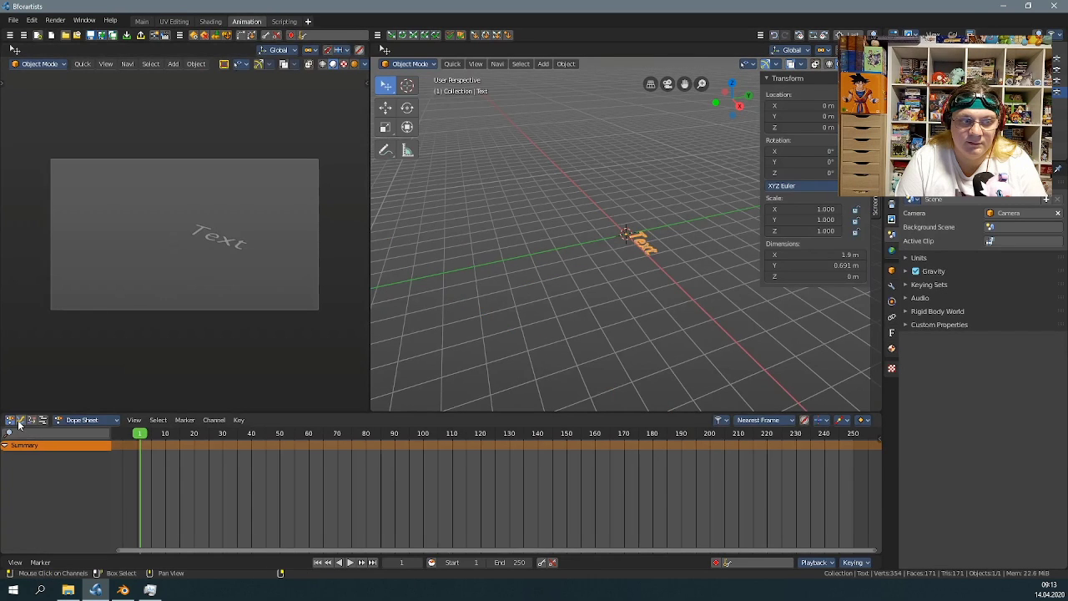
left_click(20, 421)
left_click(32, 421)
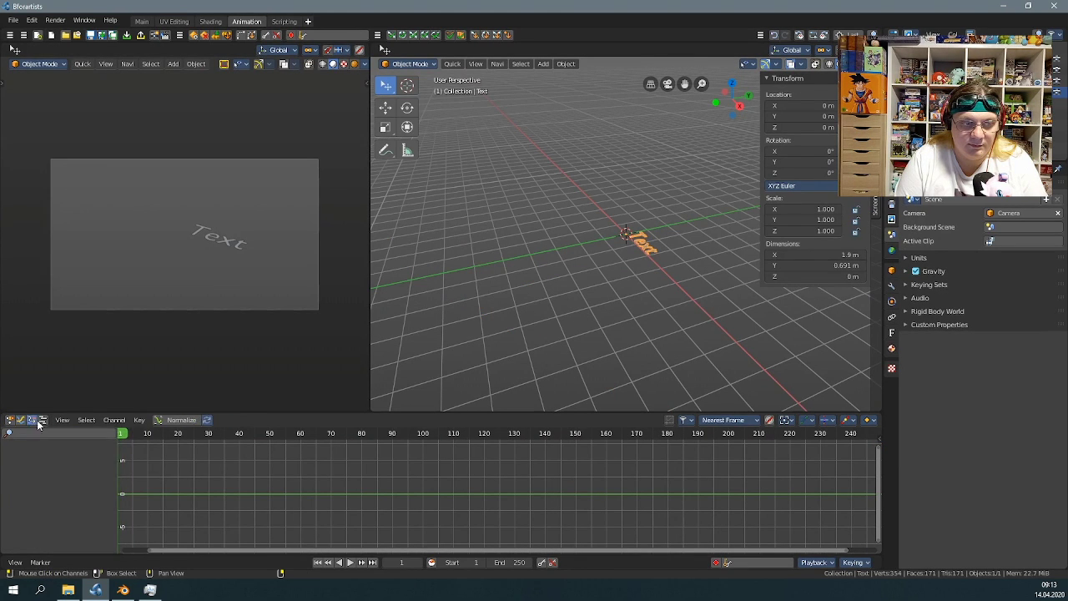
left_click(44, 421)
left_click(33, 423)
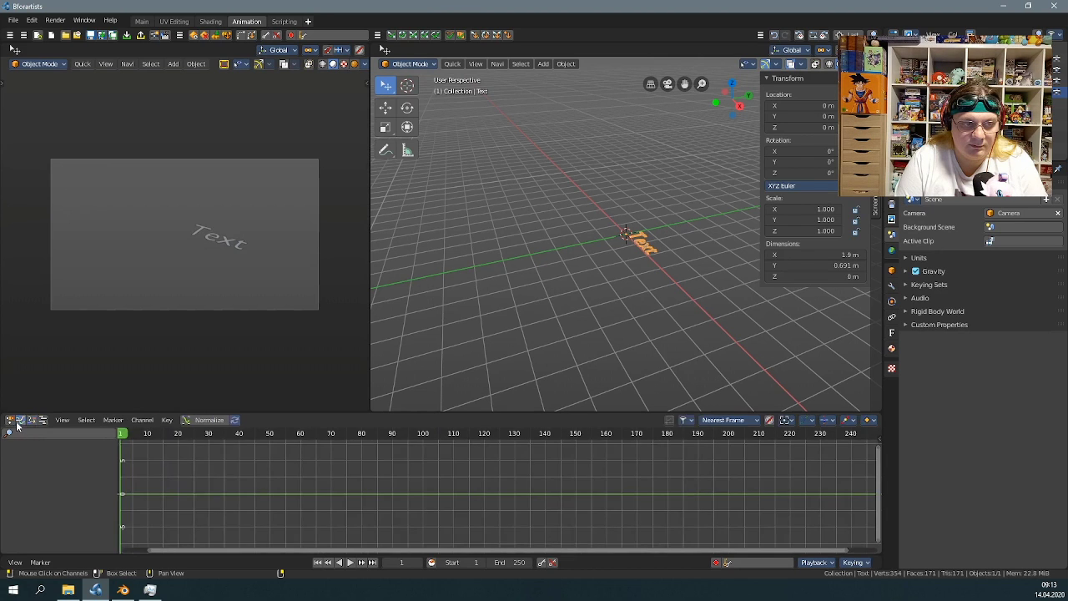
left_click(9, 421)
key("space")
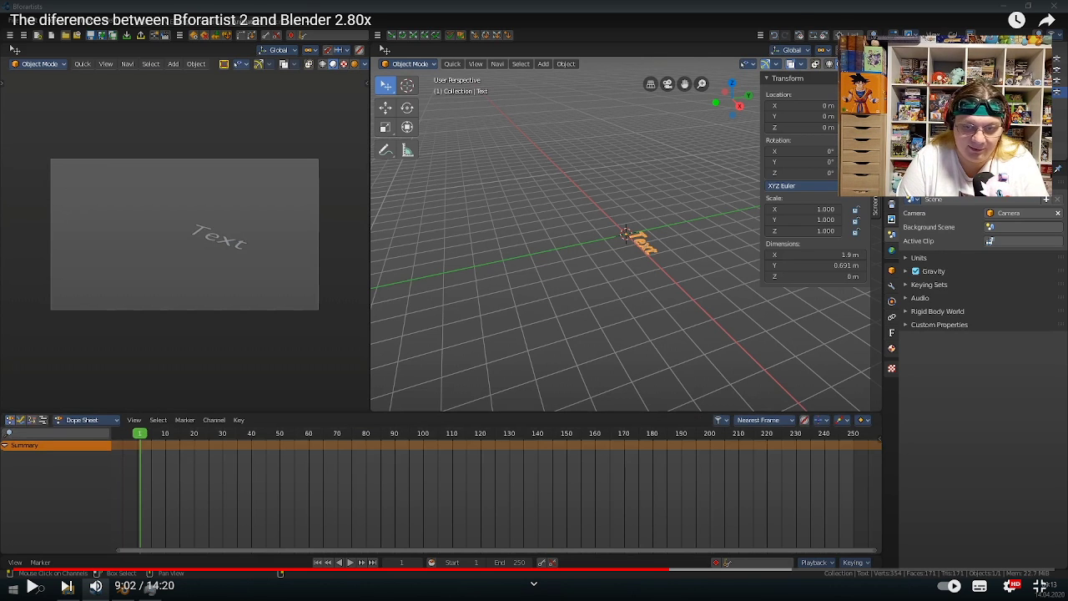
Resume the video from 9:02, pause at 9:04, and continue to Blender's keyframe commands in the Dope Sheet
key("space")
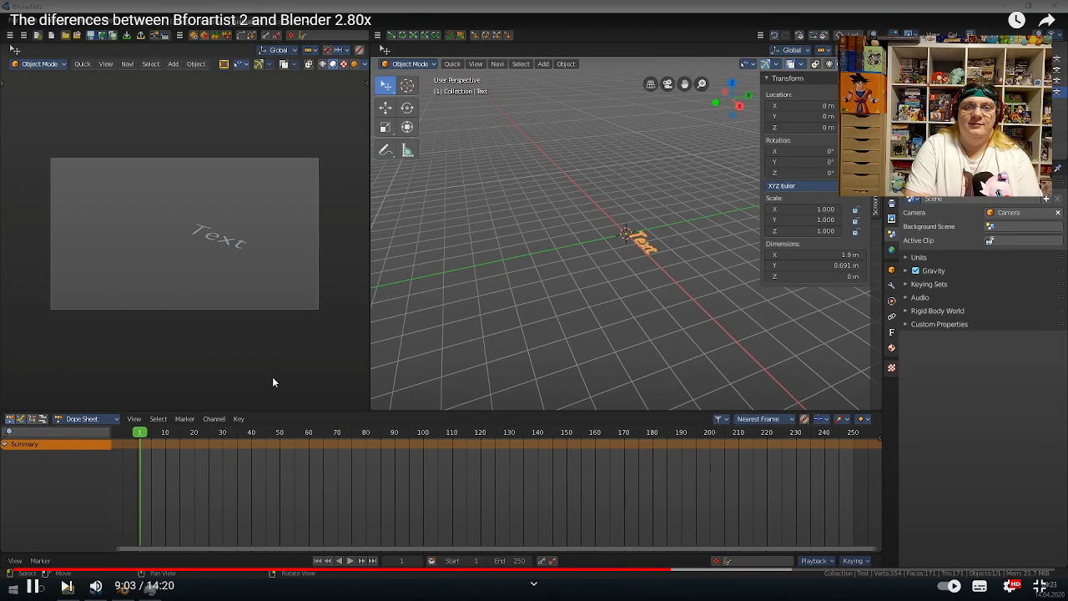
key("space")
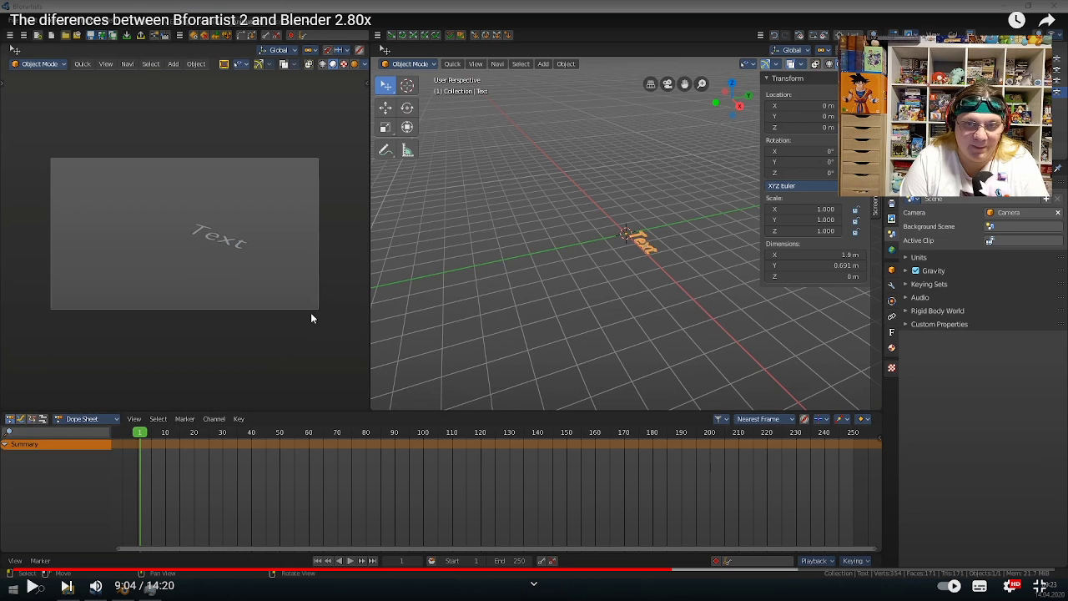
left_click(311, 313)
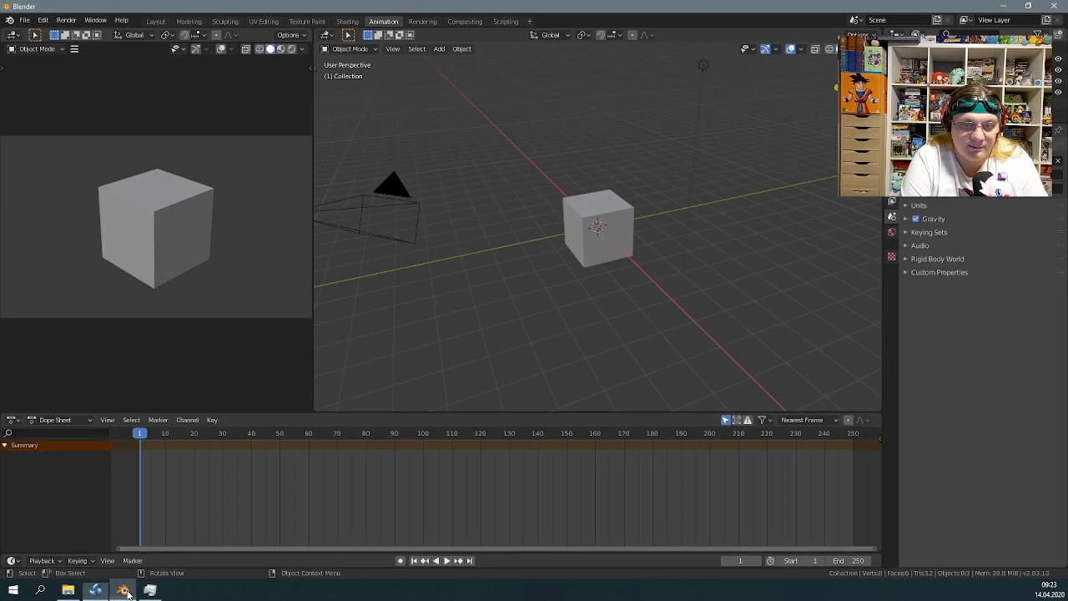
left_click(212, 420)
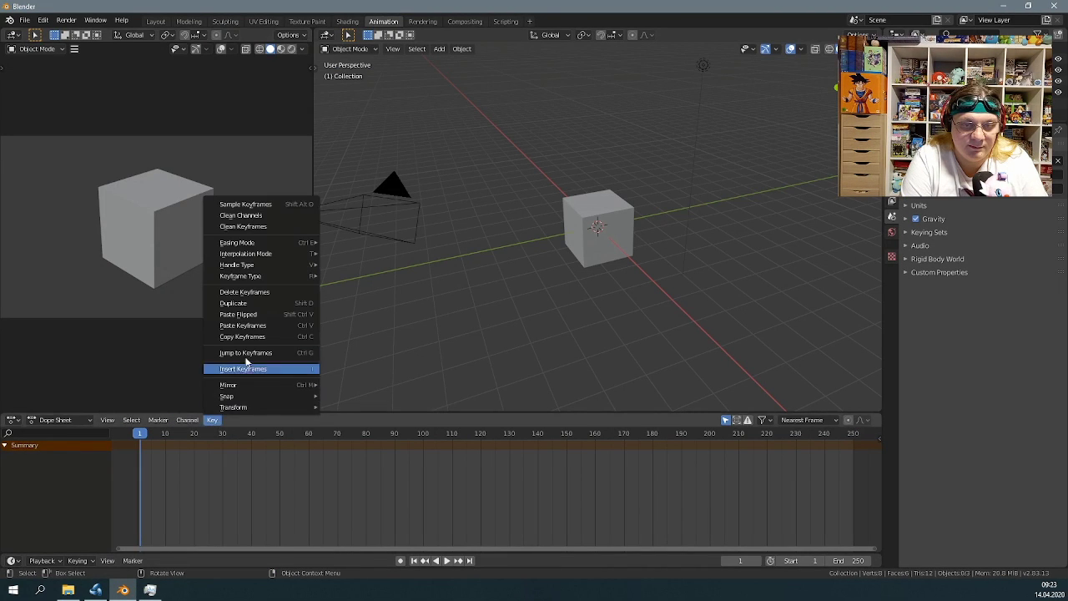
mouse_move(254, 259)
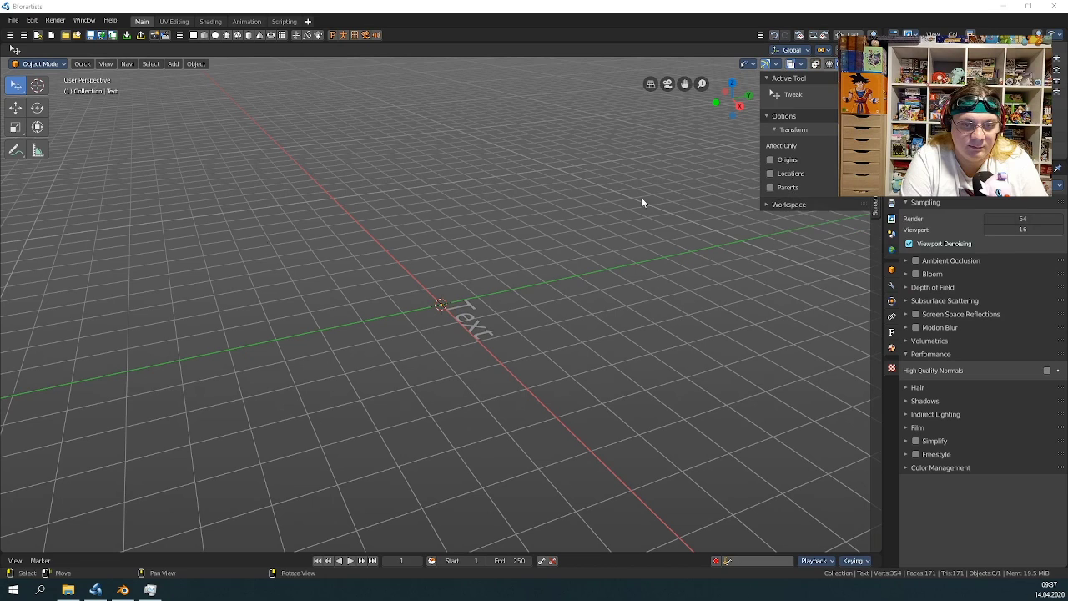
Watch the video set a keyframe on High Quality Normals in Bforartists' Performance settings
left_click(121, 591)
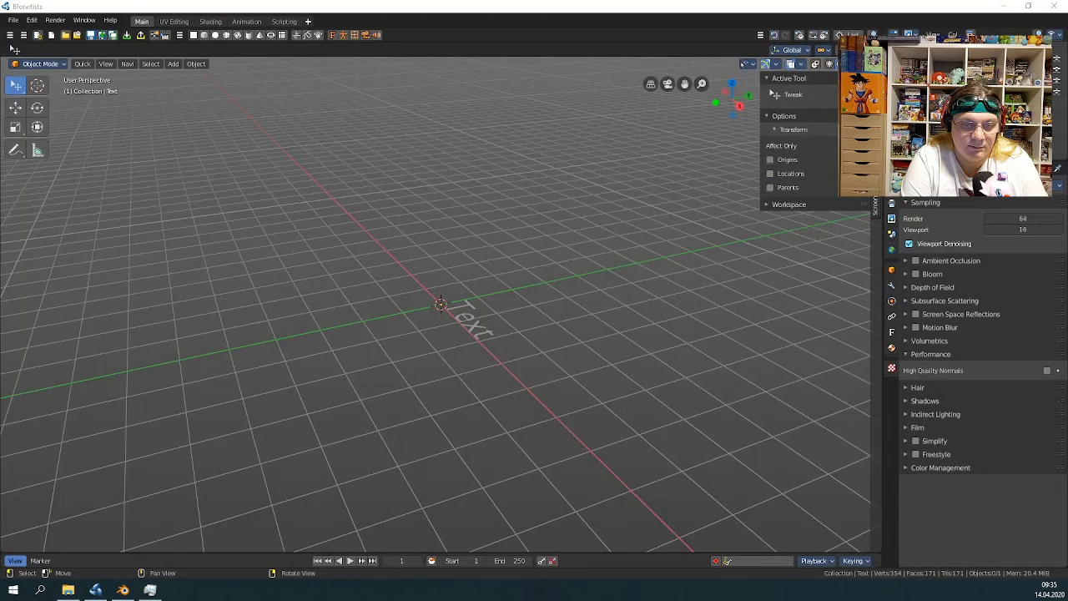
left_click(1059, 371)
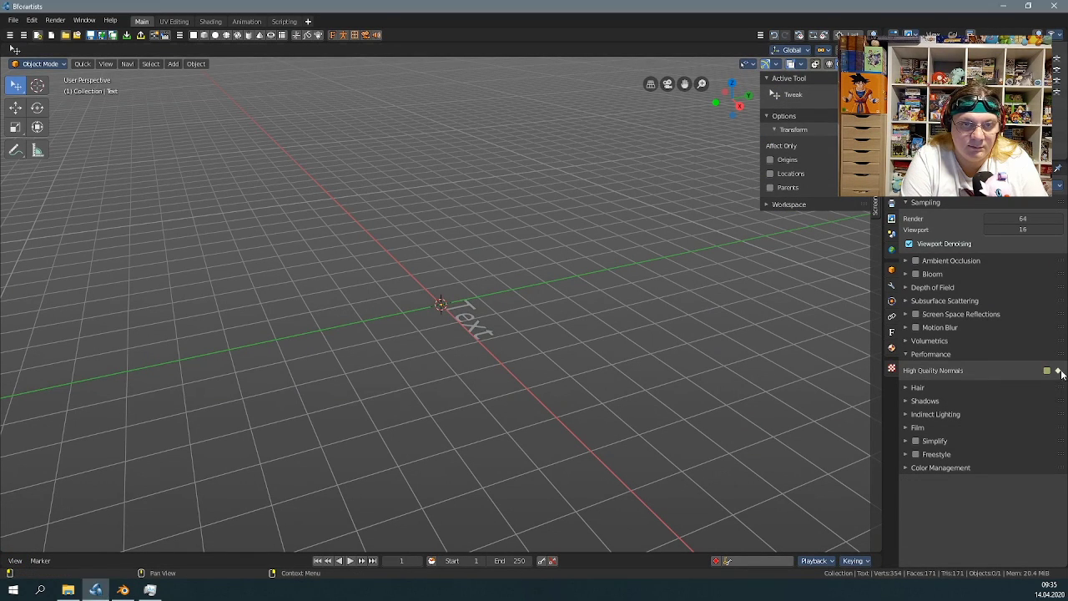
Watch the video remove the High Quality Normals keyframe and show the object selection commands in Bforartists, and pause at 10:08
left_click(1059, 372)
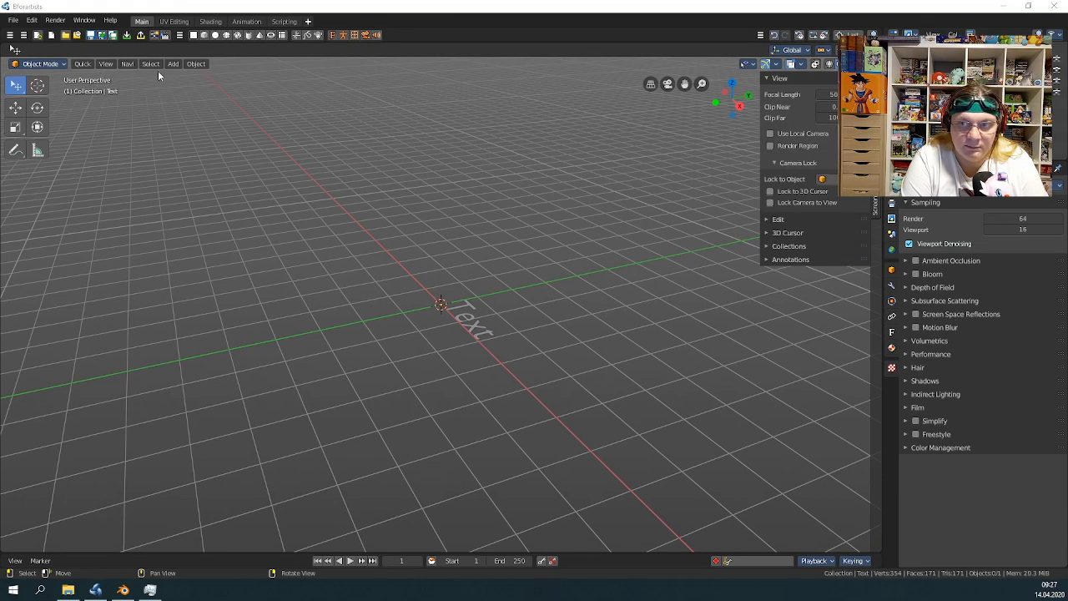
left_click(150, 64)
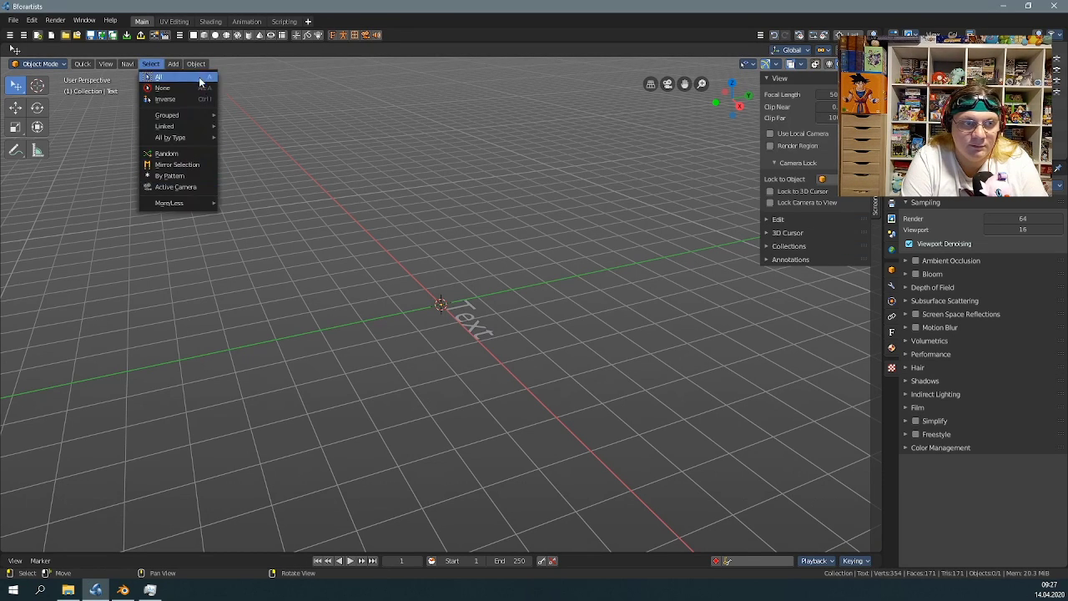
mouse_move(177, 204)
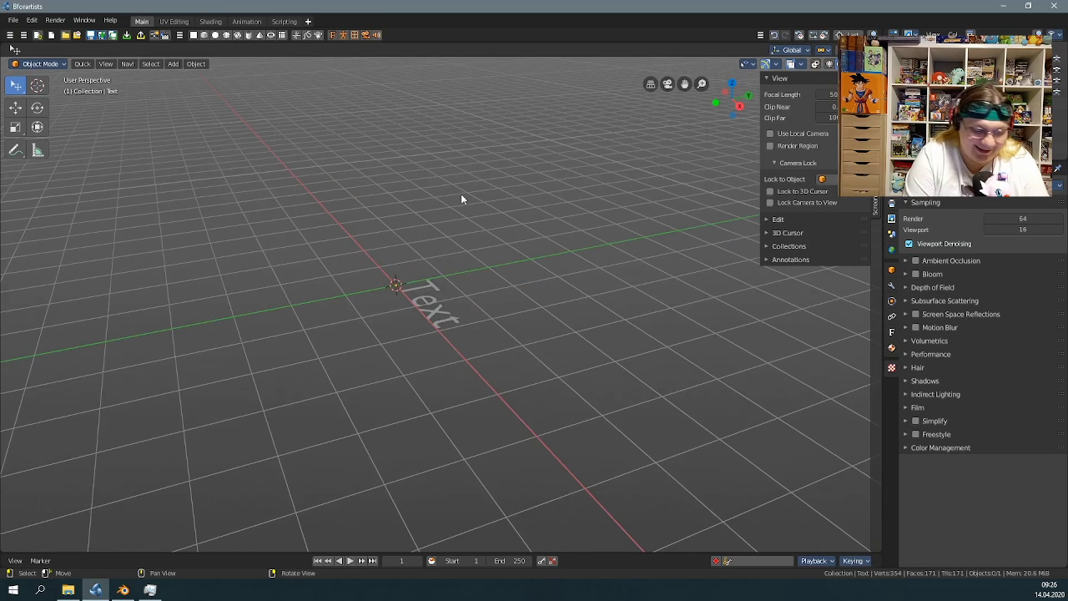
left_click(620, 103)
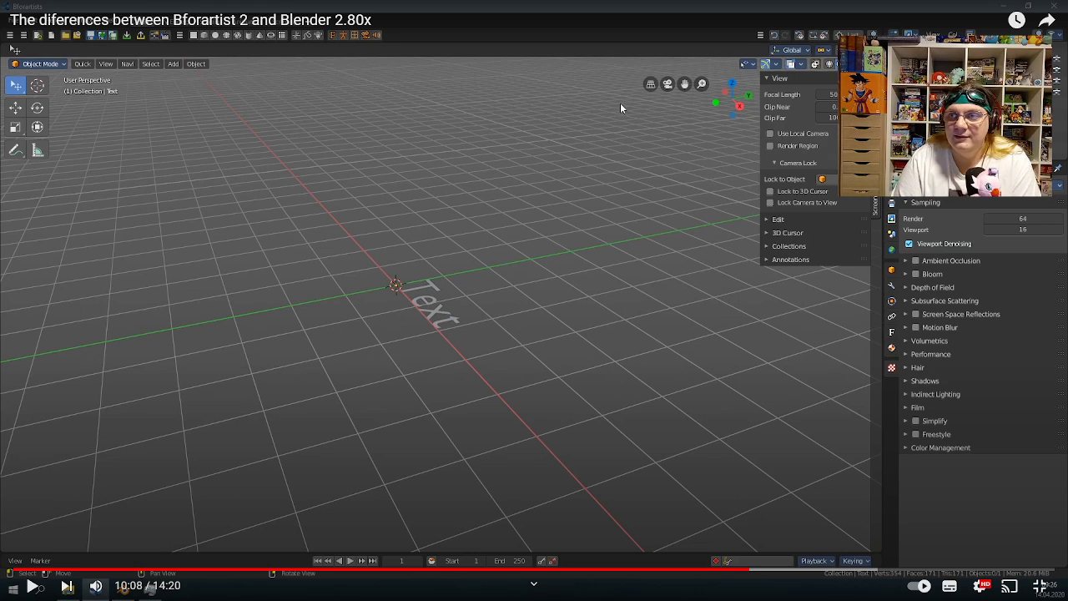
Resume the video from 10:08 and watch it toggle Lock Camera to View and navigate in the camera perspective
left_click(652, 84)
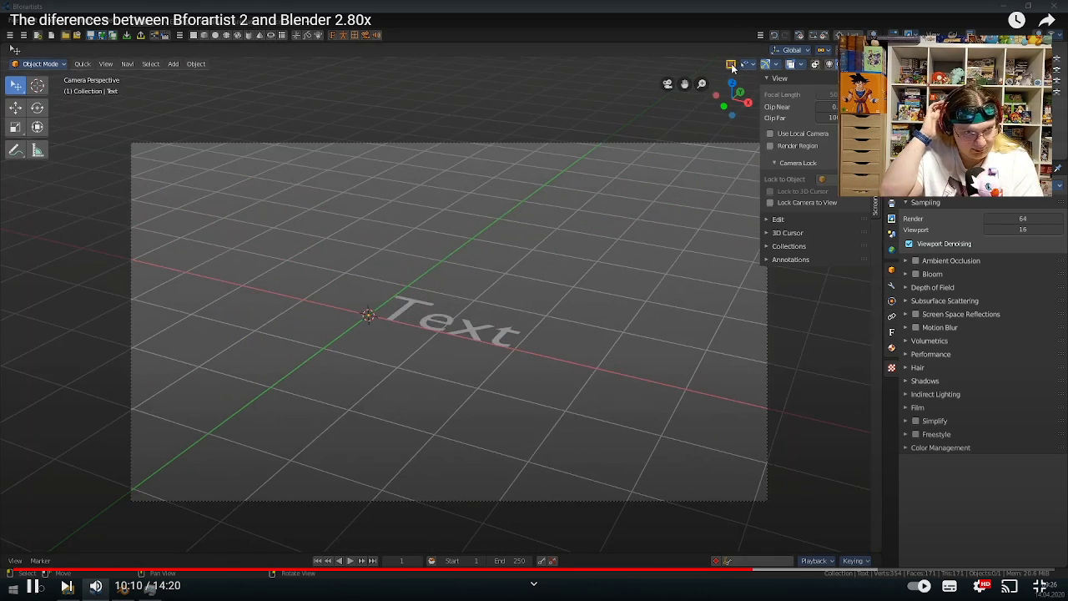
left_click(732, 66)
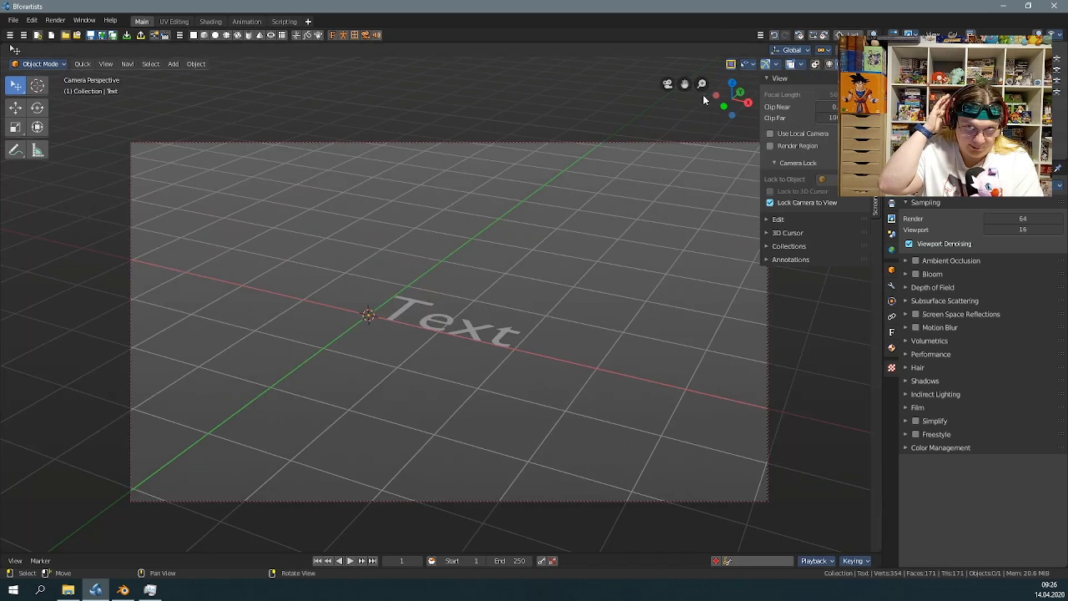
middle_click_drag(486, 287, 716, 79)
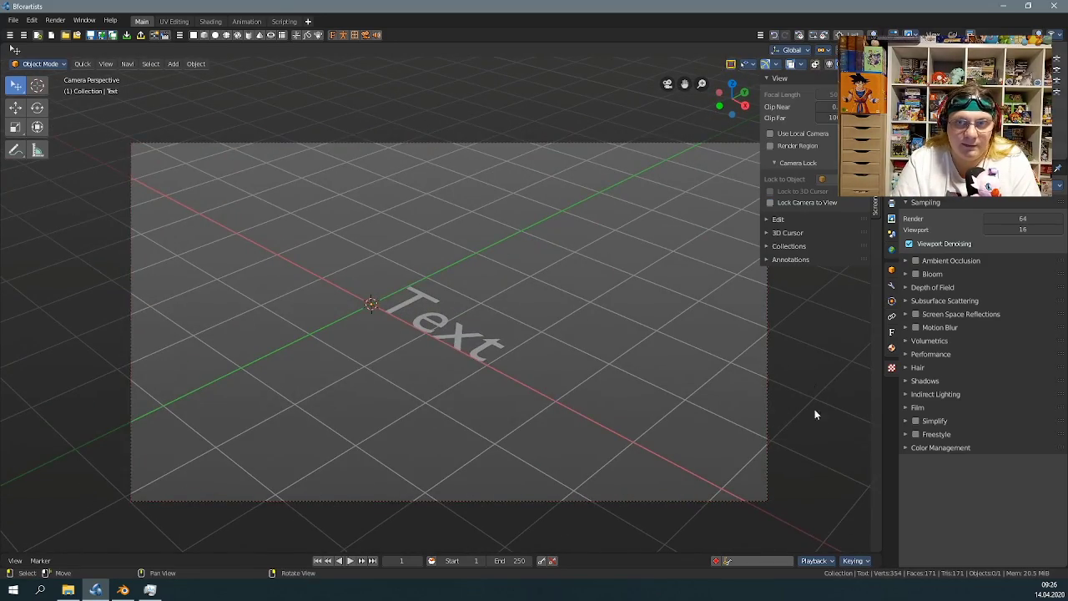
mouse_move(821, 414)
middle_mouse_down()
mouse_move(732, 515)
mouse_move(678, 426)
mouse_move(828, 426)
middle_mouse_up()
scroll(553, 349, "up", 2)
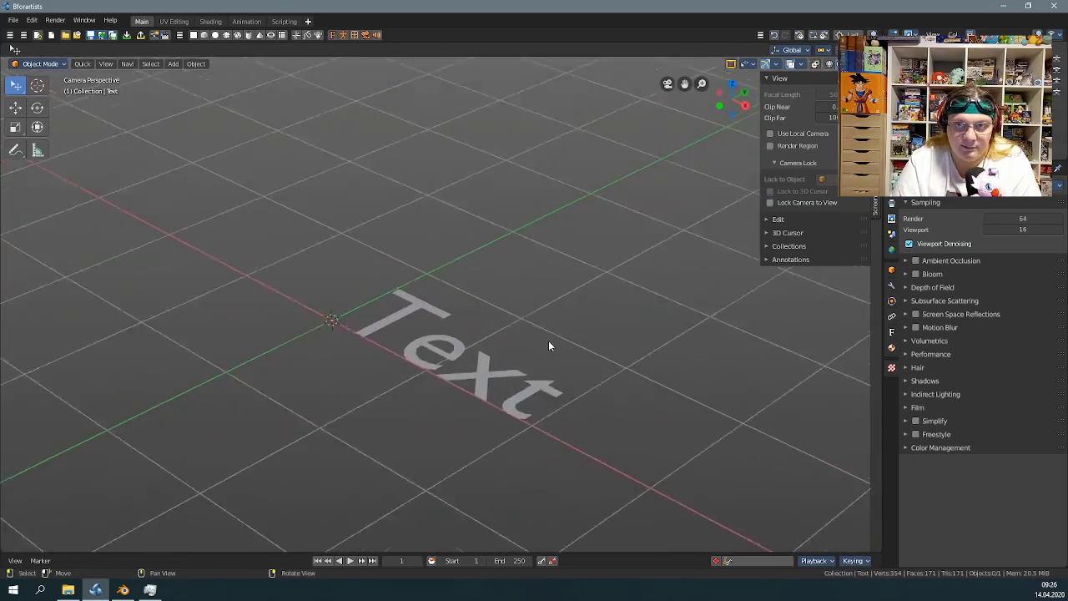
scroll(548, 346, "down", 2)
scroll(549, 345, "up", 1)
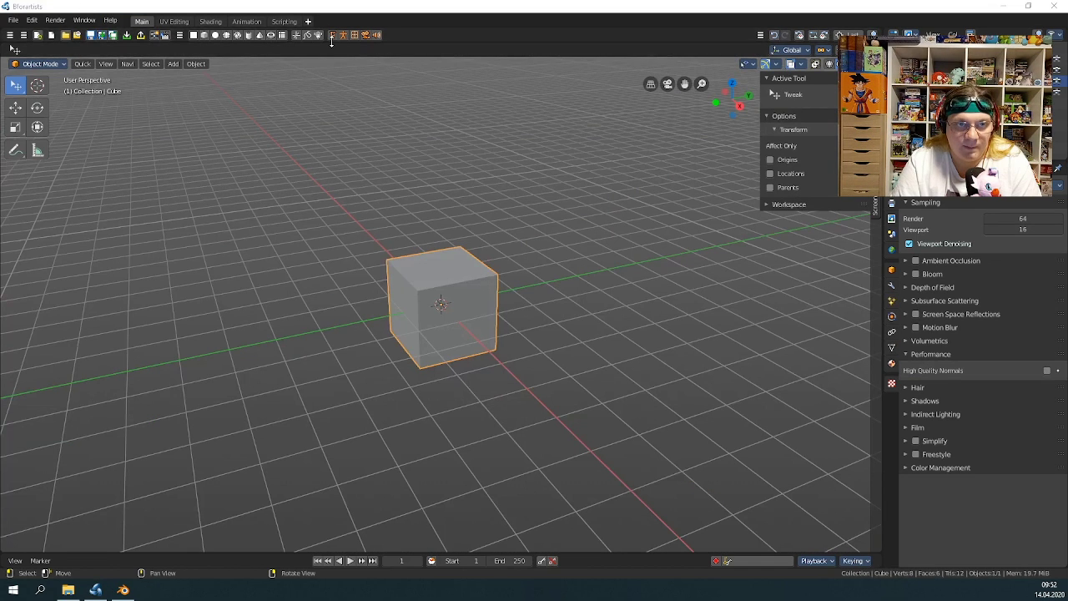
Watch the video delete the default cube, rewind to replay it, and pause at 10:37 and 10:39
key("Delete")
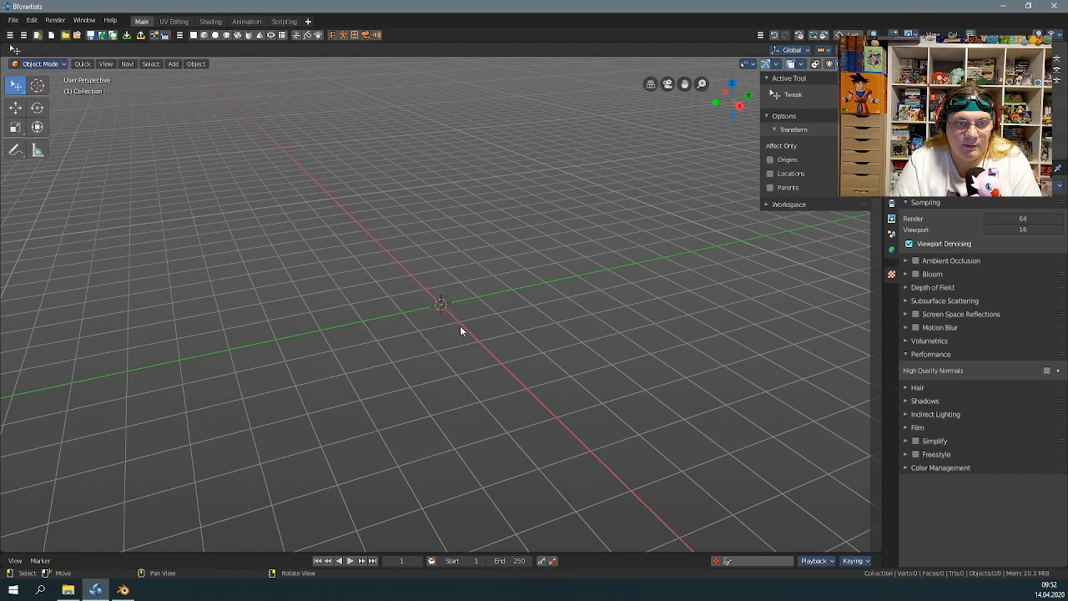
left_click(204, 36)
key("Left")
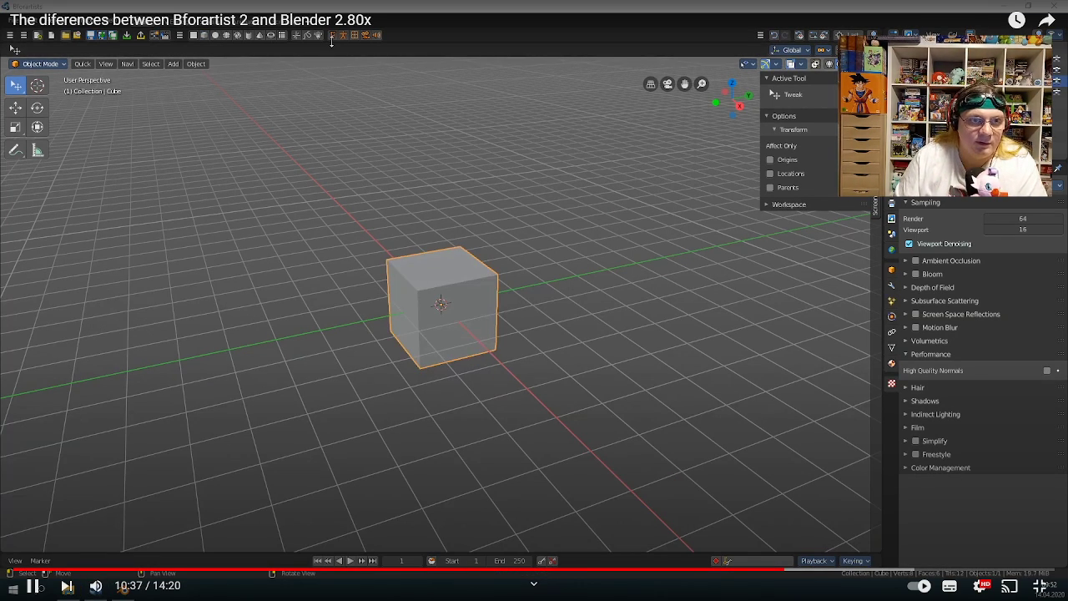
key("space")
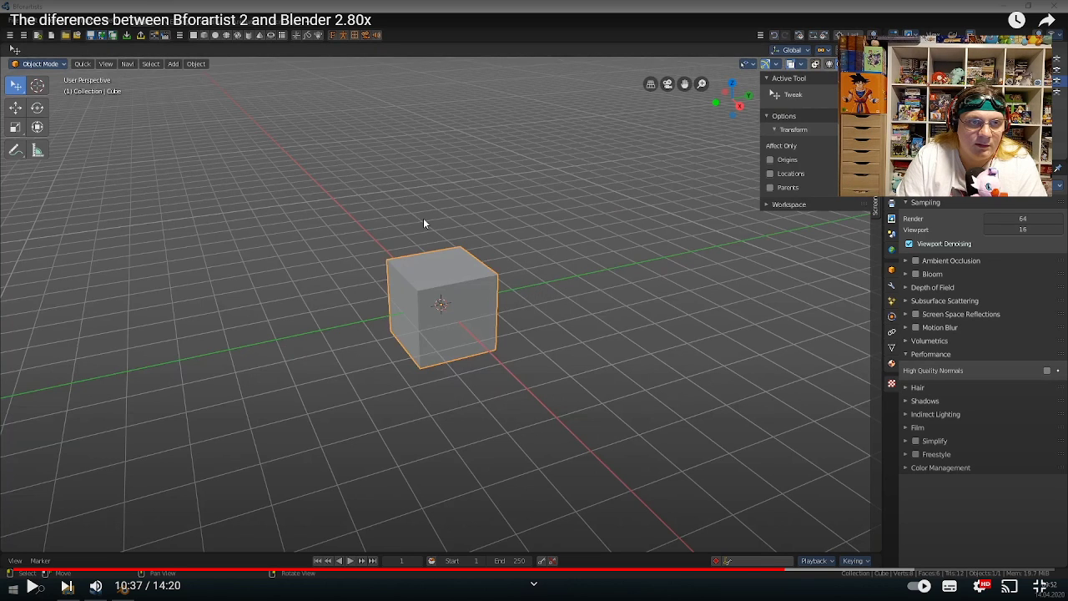
key("space")
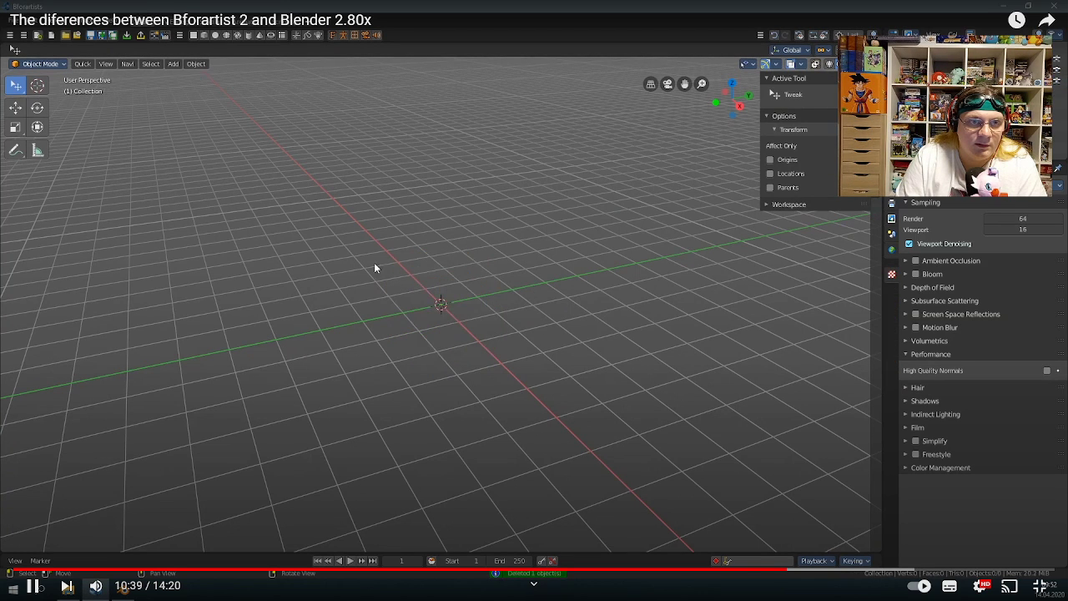
key("space")
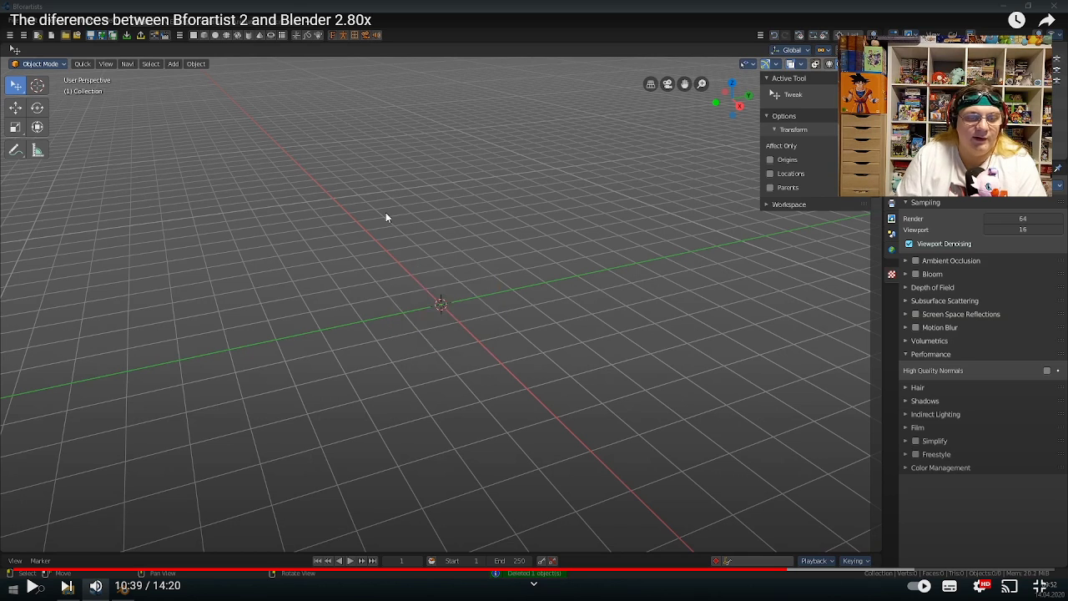
Rewind the video to 10:29 and replay the cube deletion up to 10:39
key("Left")
key("Left")
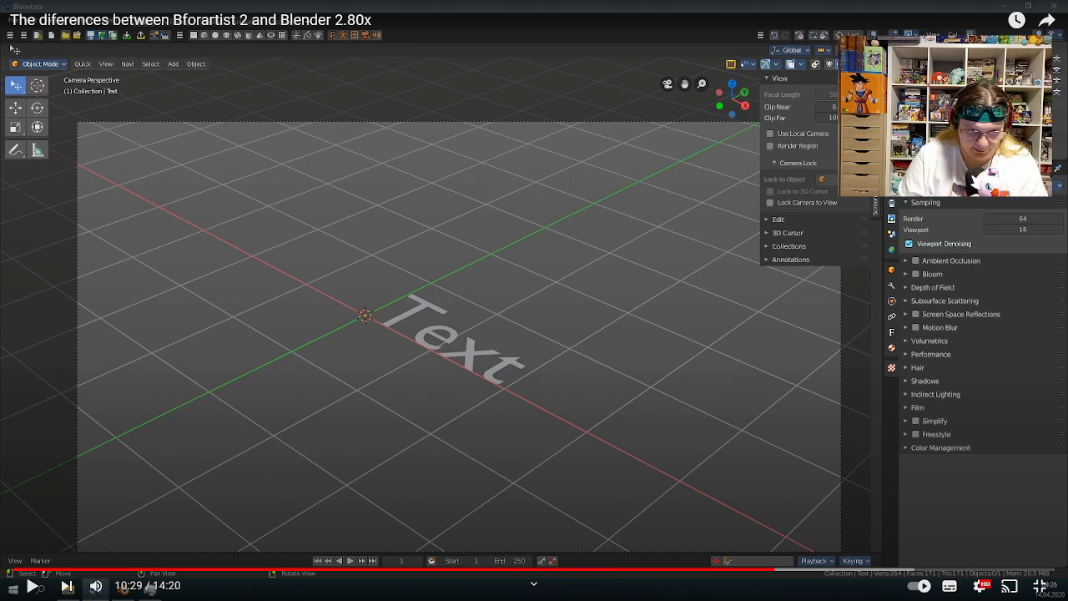
key("space")
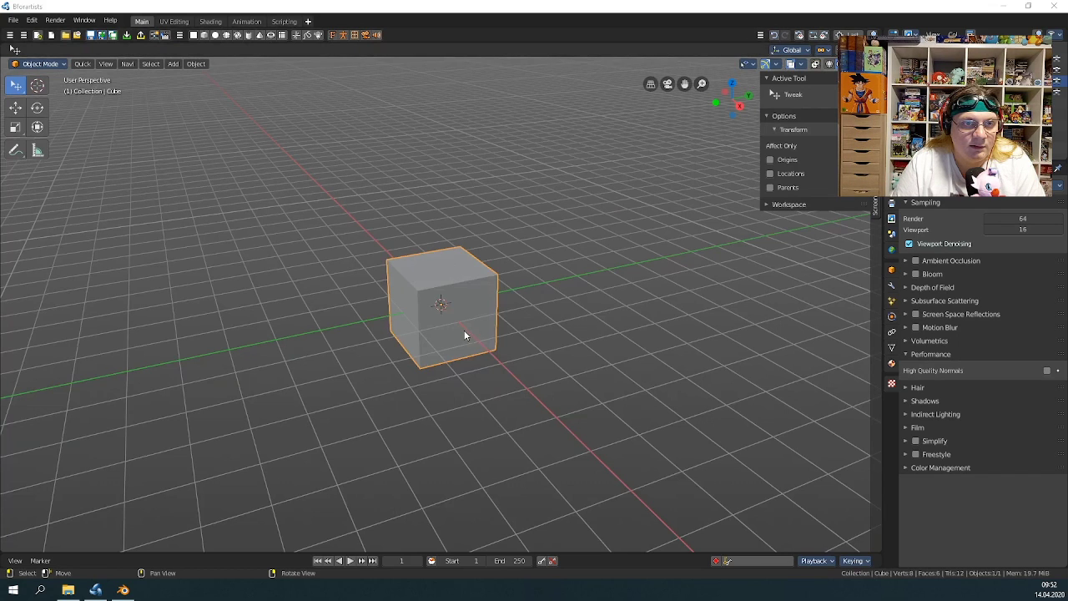
key("space")
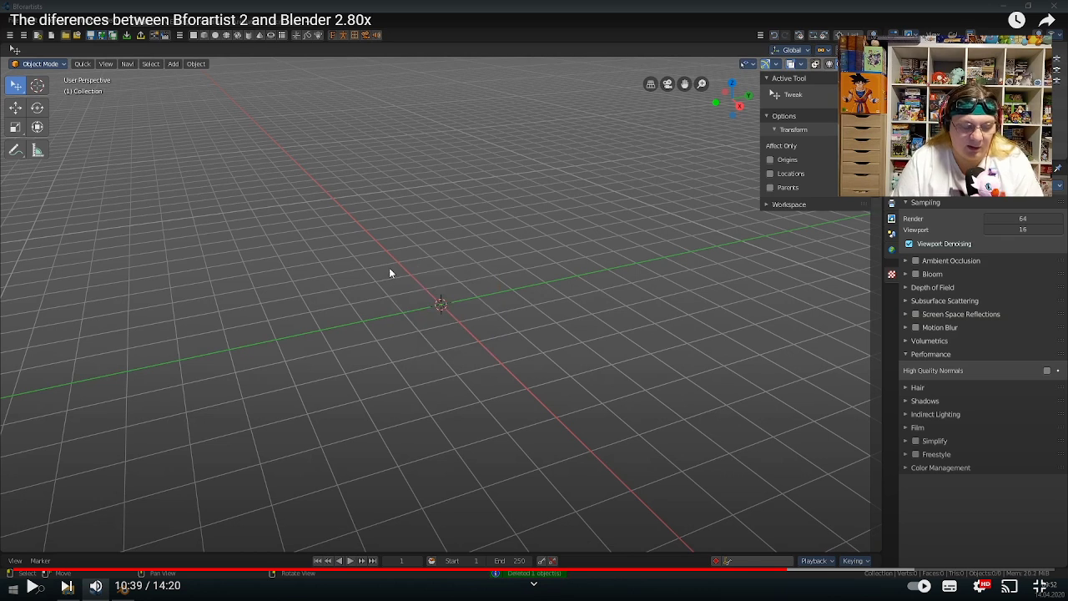
Switch to Bforartists 3.3.1, select the cube's whole mesh and delete it, undoing the first deletion and repeating it
key("alt+Tab")
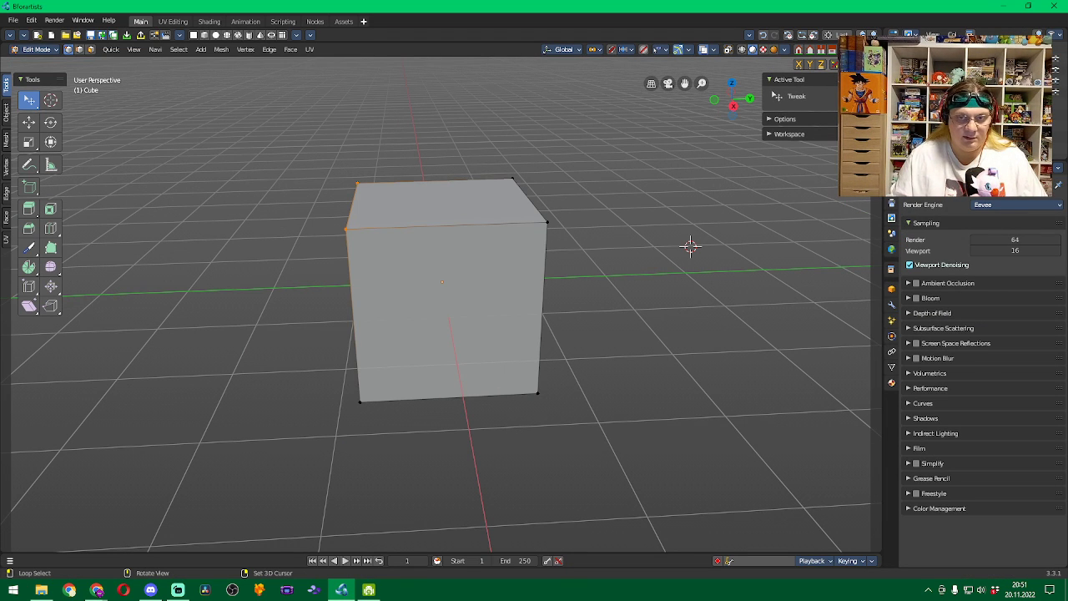
key("a")
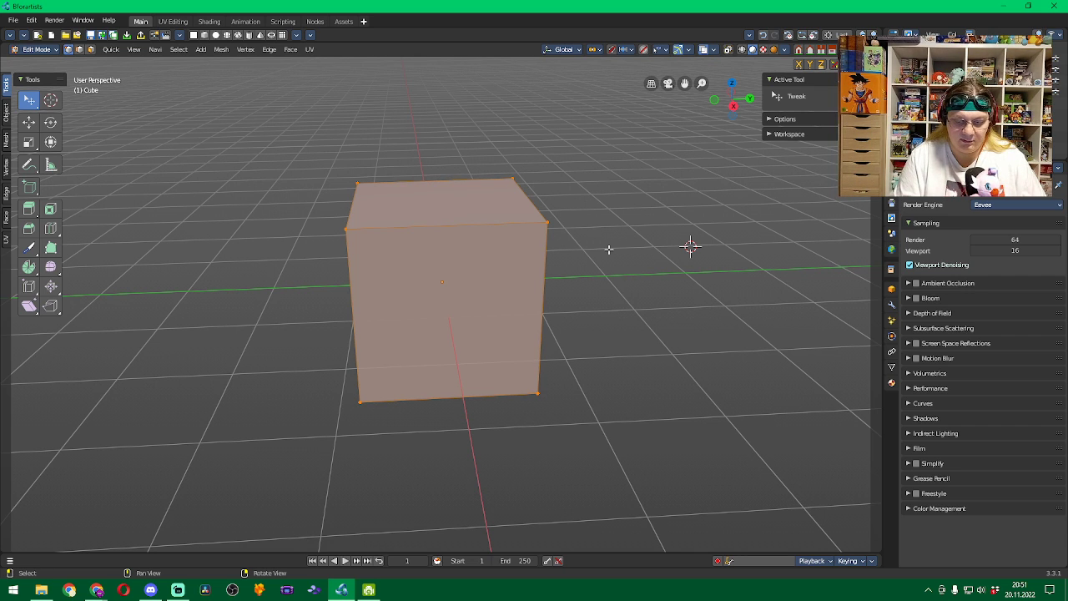
key("ctrl+z")
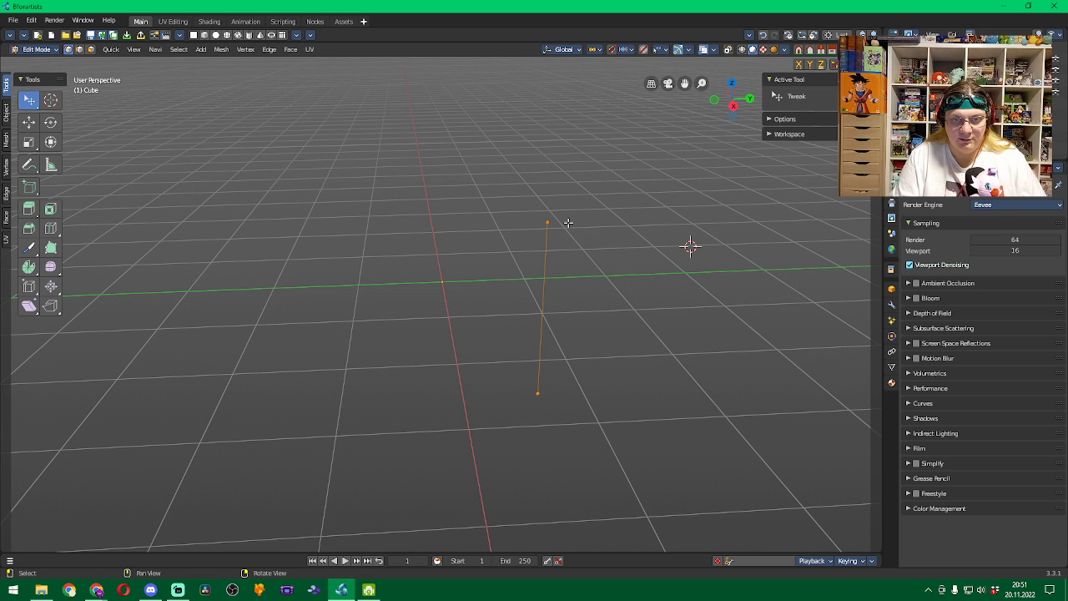
key("ctrl+z")
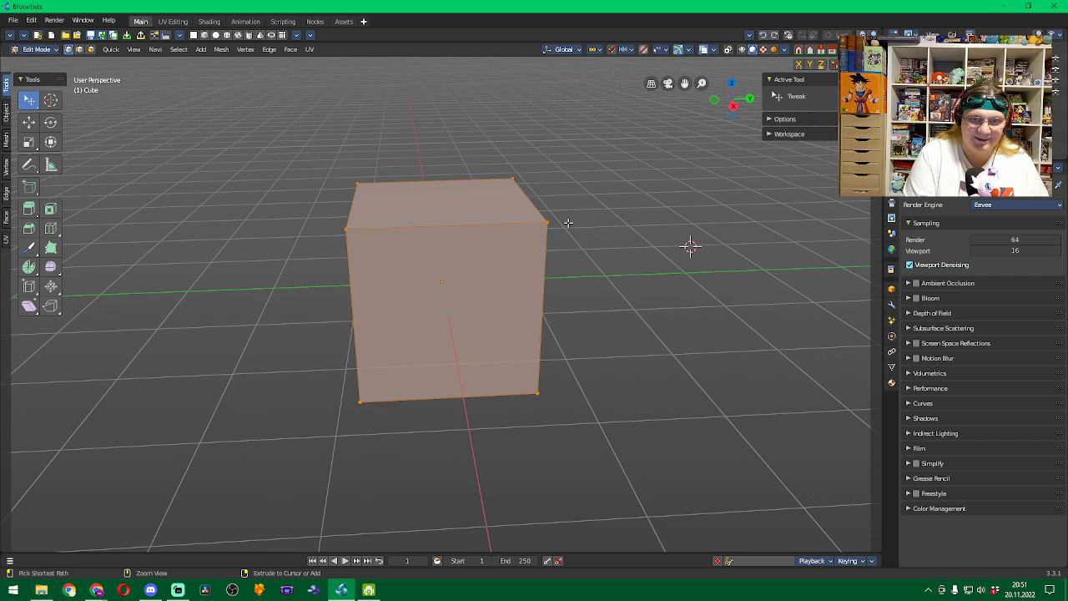
key("a")
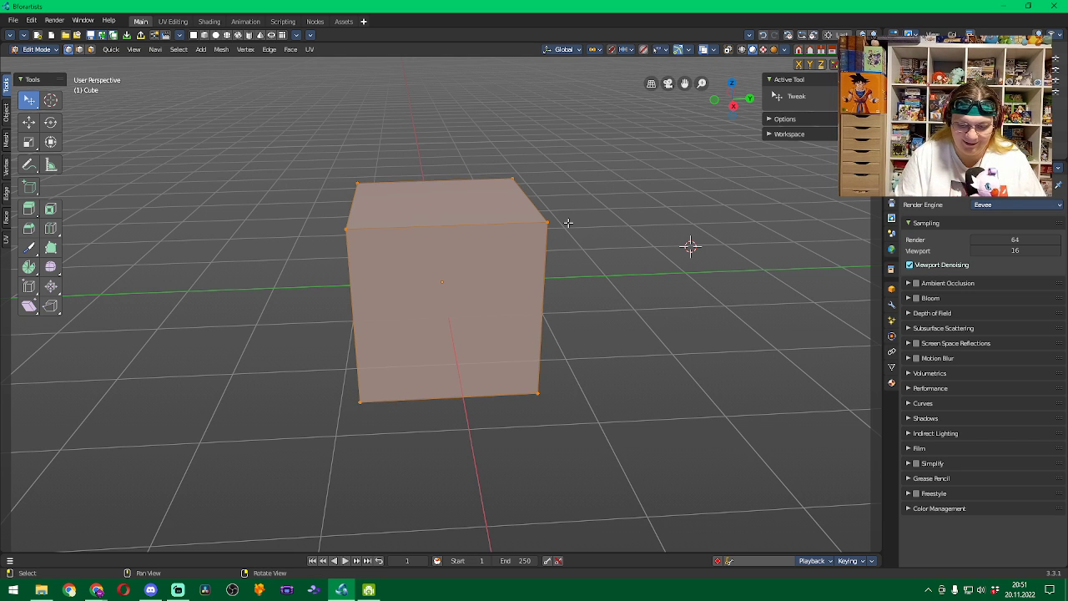
key("Delete")
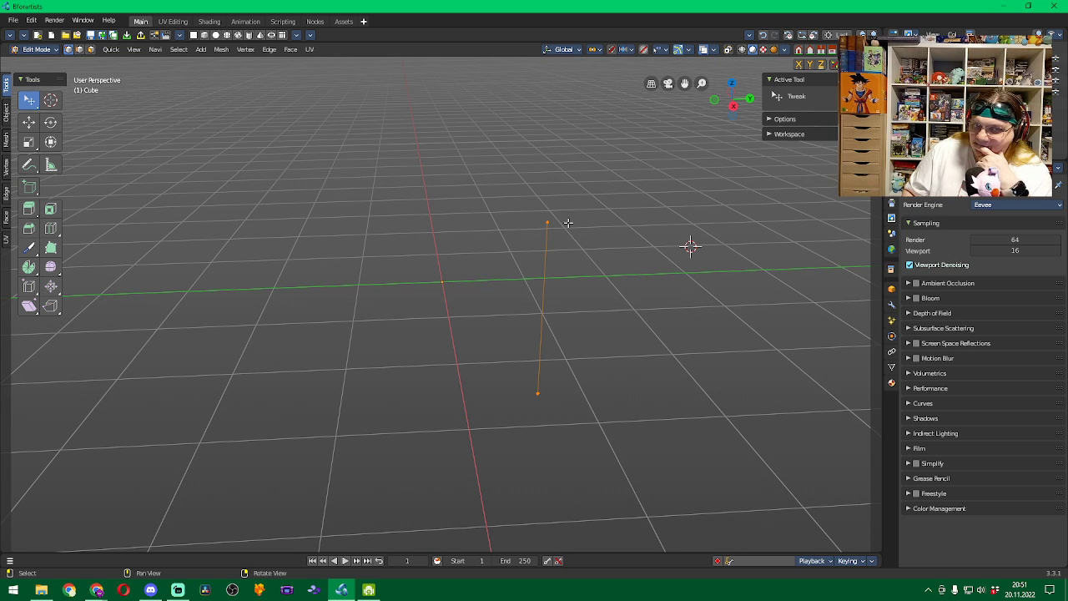
Select the leftover edge's upper vertex, box-select both of its vertices, and cycle the selection tool back to Tweak
left_click(582, 224)
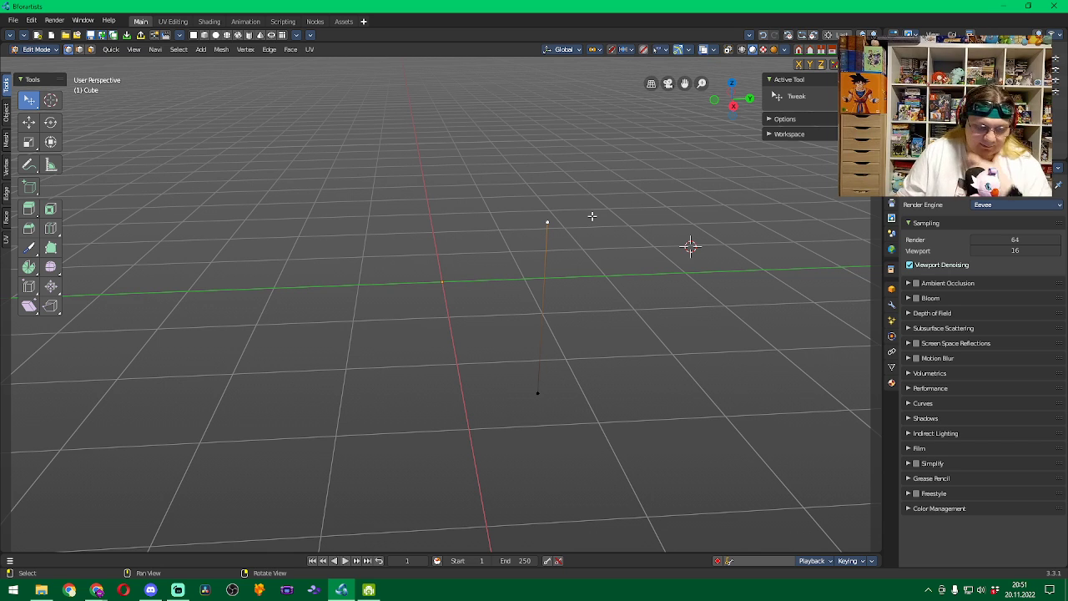
key("w")
left_click_drag(586, 201, 435, 438)
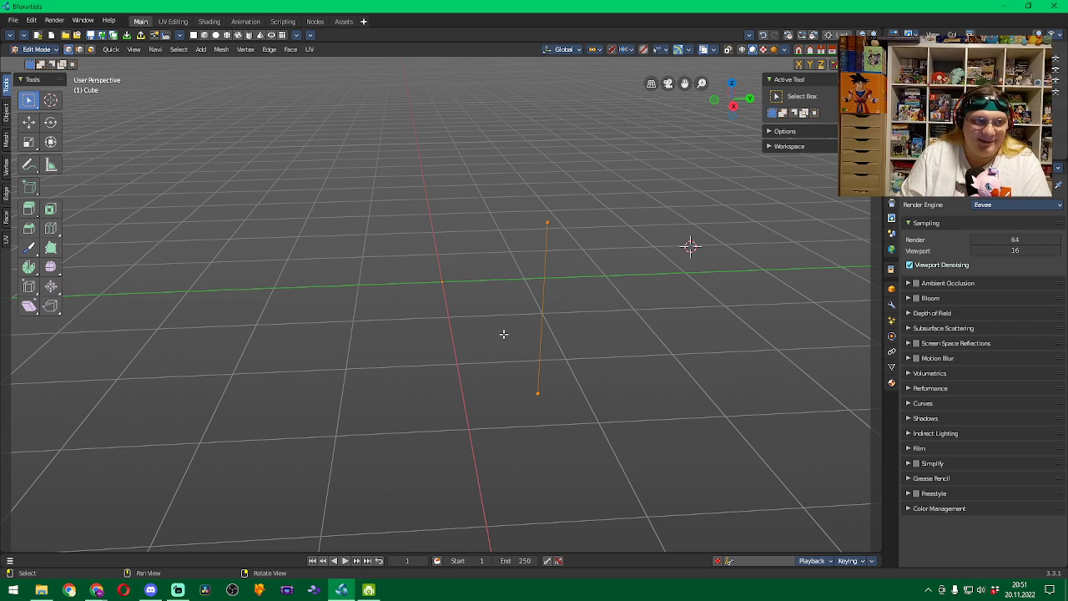
key("w")
key("w")
key("w")
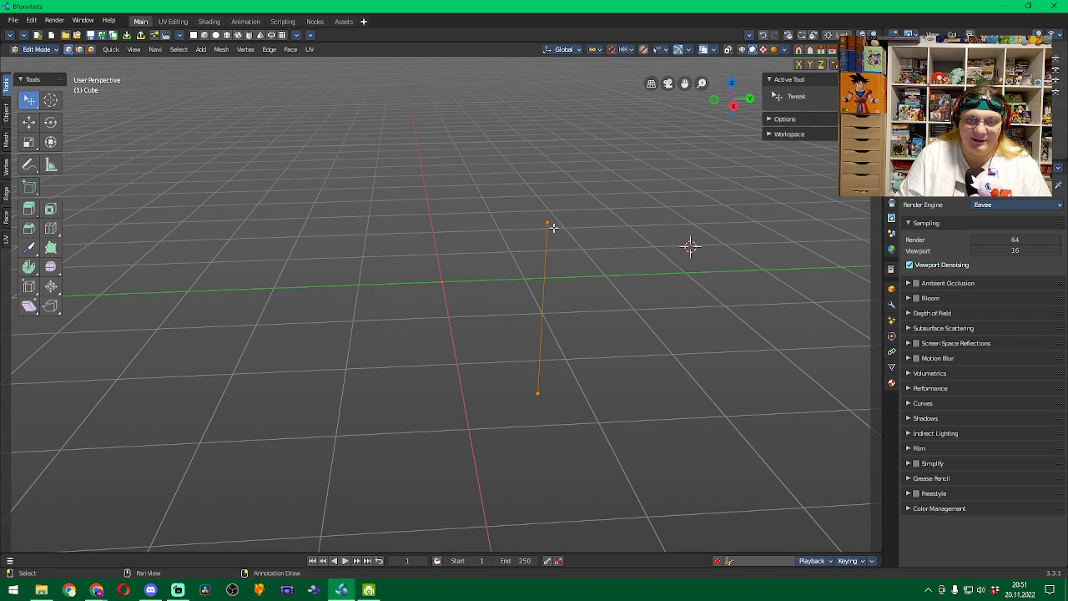
Move the leftover edge's upper vertex down across the red axis, box-select both vertices, and delete them
left_click_drag(548, 222, 347, 327)
key("w")
left_click_drag(312, 276, 723, 534)
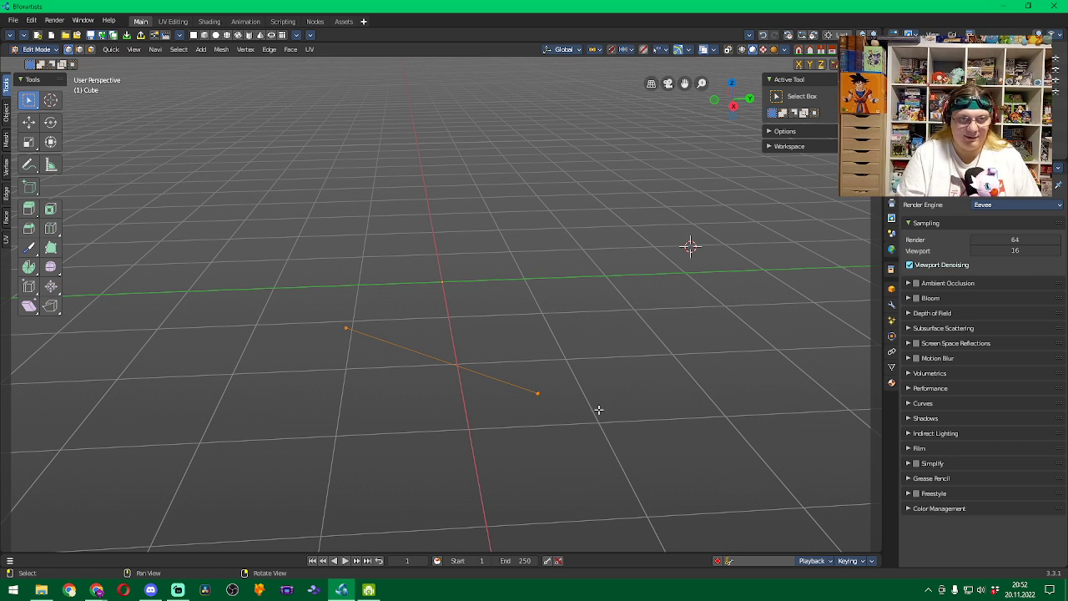
right_click(538, 394)
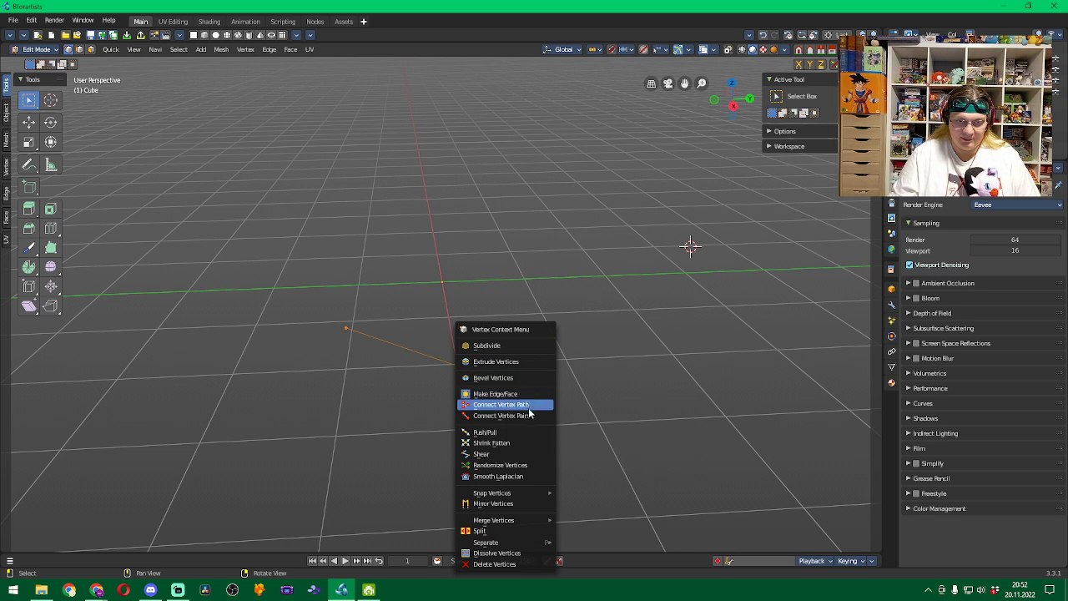
left_click(511, 564)
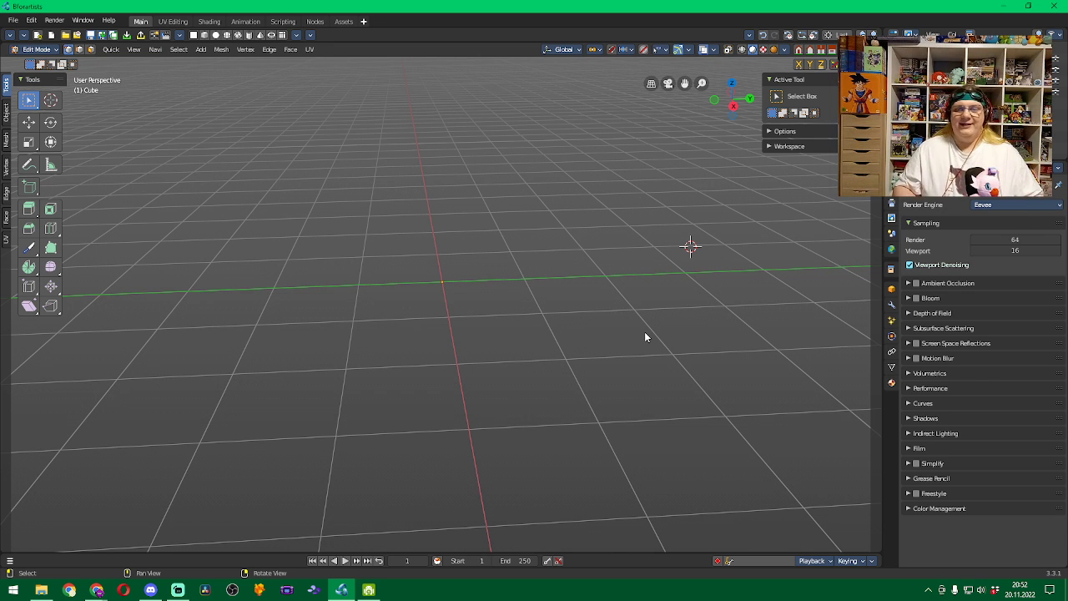
Add a new cube at the 3D cursor in Edit Mode, try deleting it, and undo the deletion
middle_click_drag(720, 333, 448, 353)
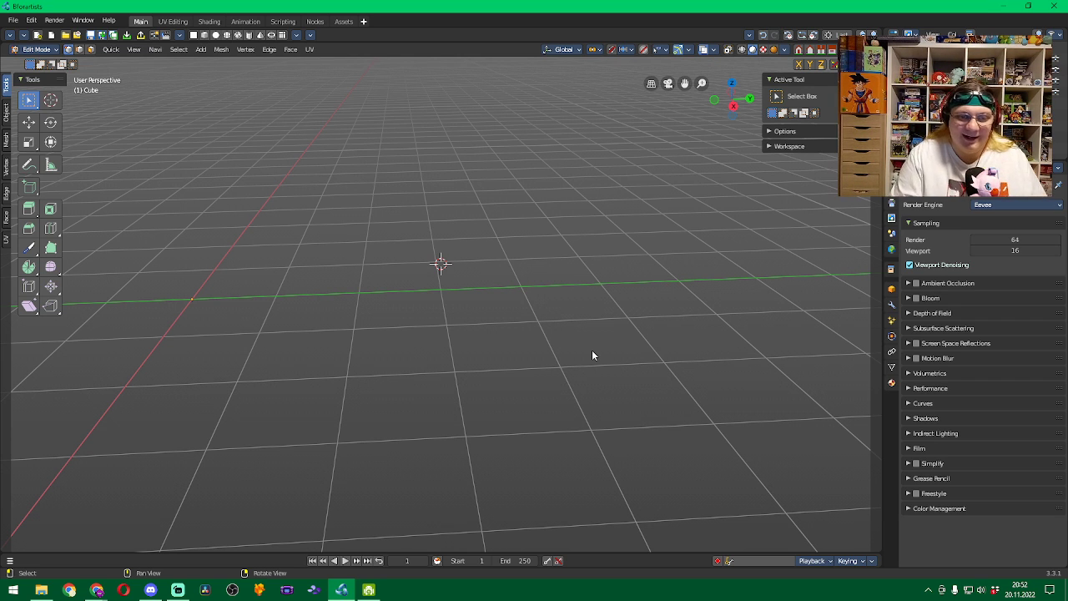
left_click(204, 35)
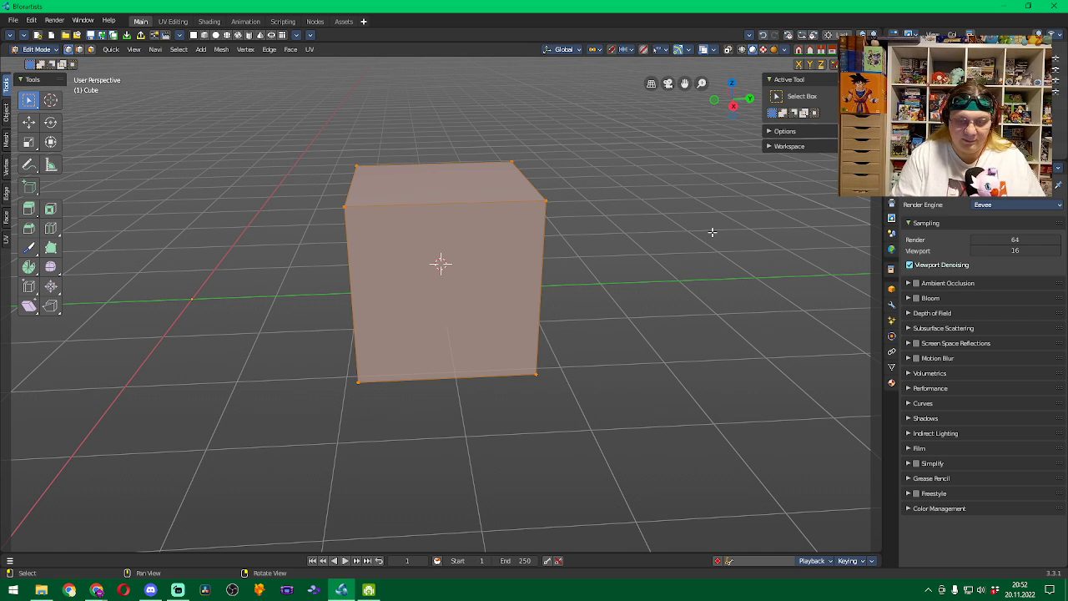
key("ctrl+z")
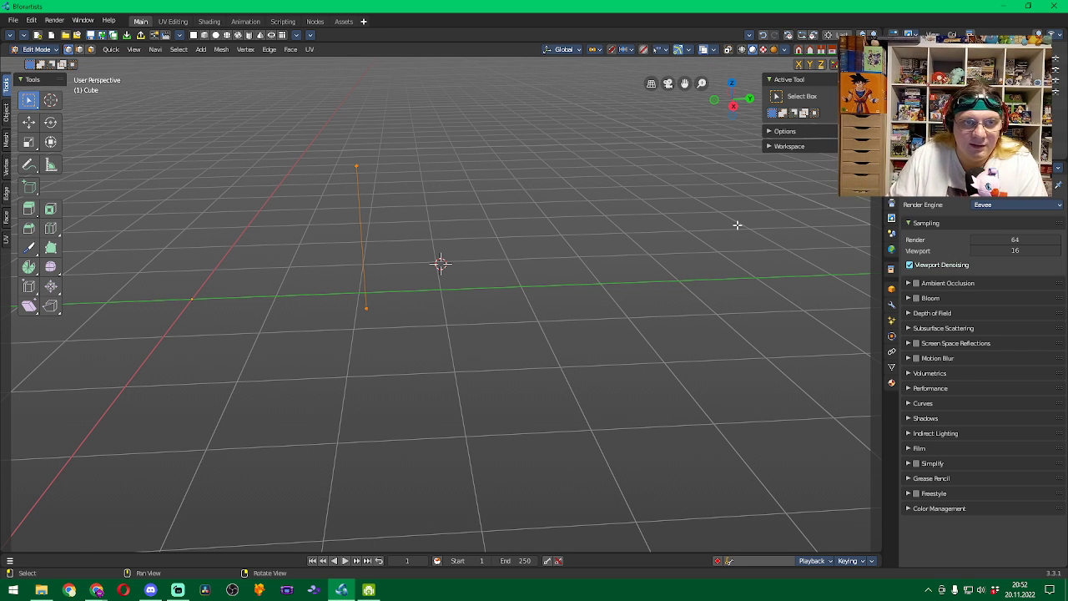
key("ctrl+z")
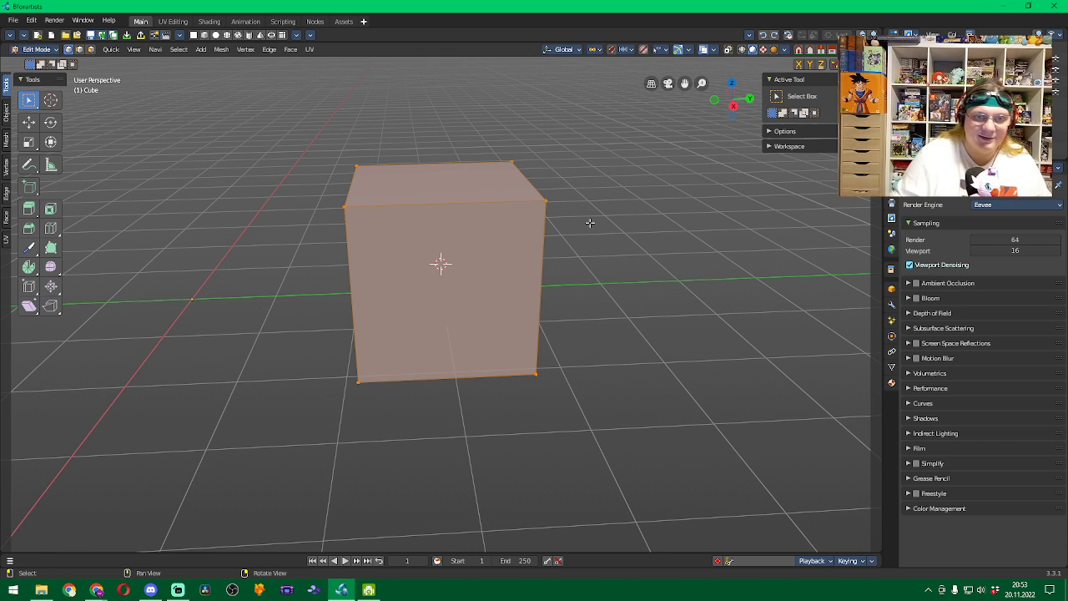
Delete all of the selected cube's vertices with Delete Vertices
right_click_drag(500, 180, 496, 181)
middle_click_drag(495, 180, 494, 180)
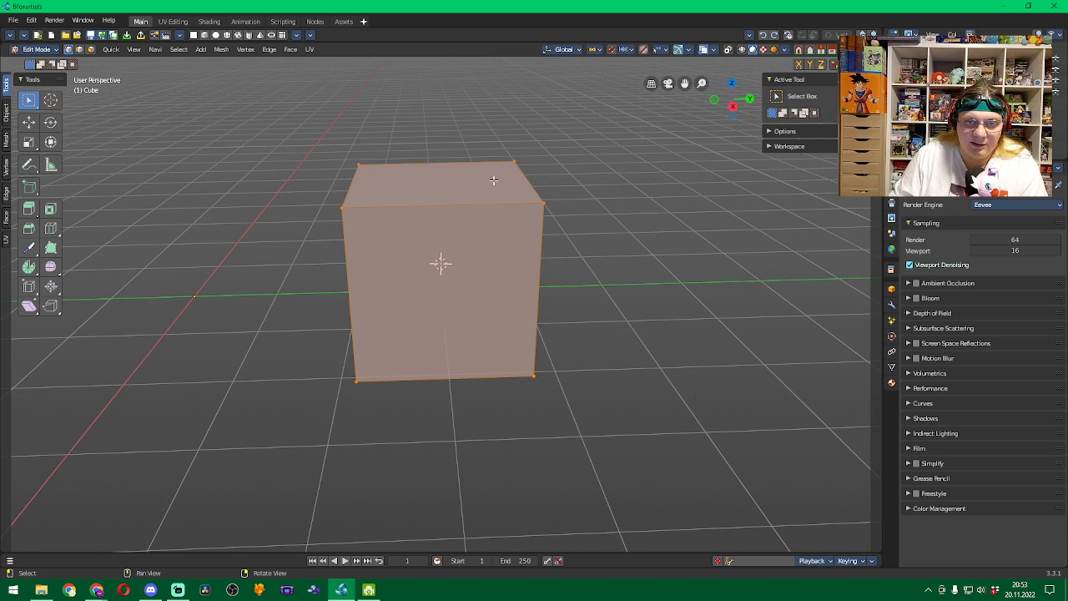
right_click(493, 179)
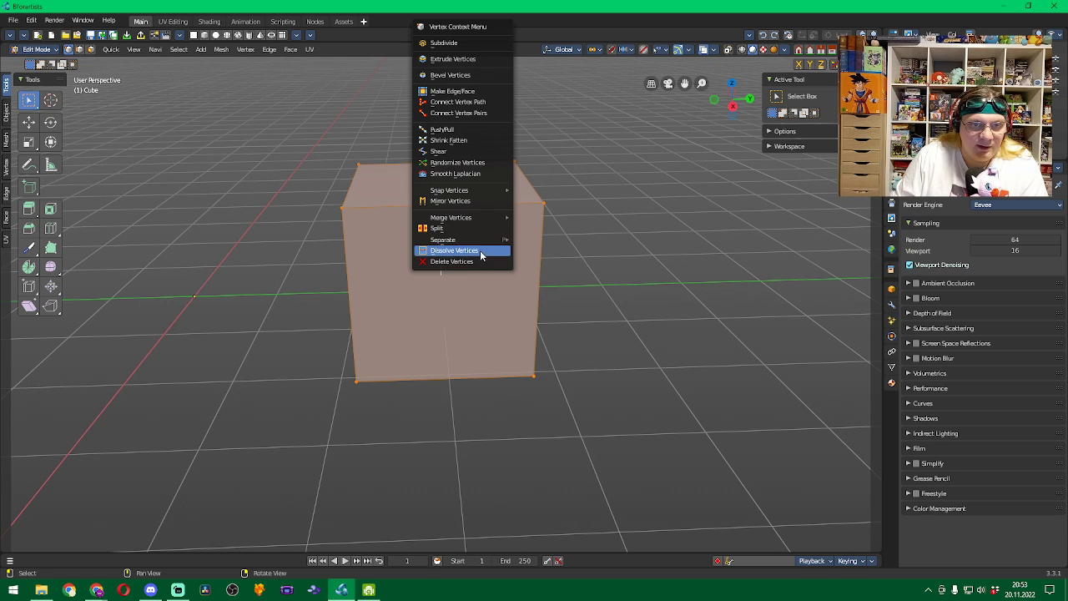
mouse_move(490, 194)
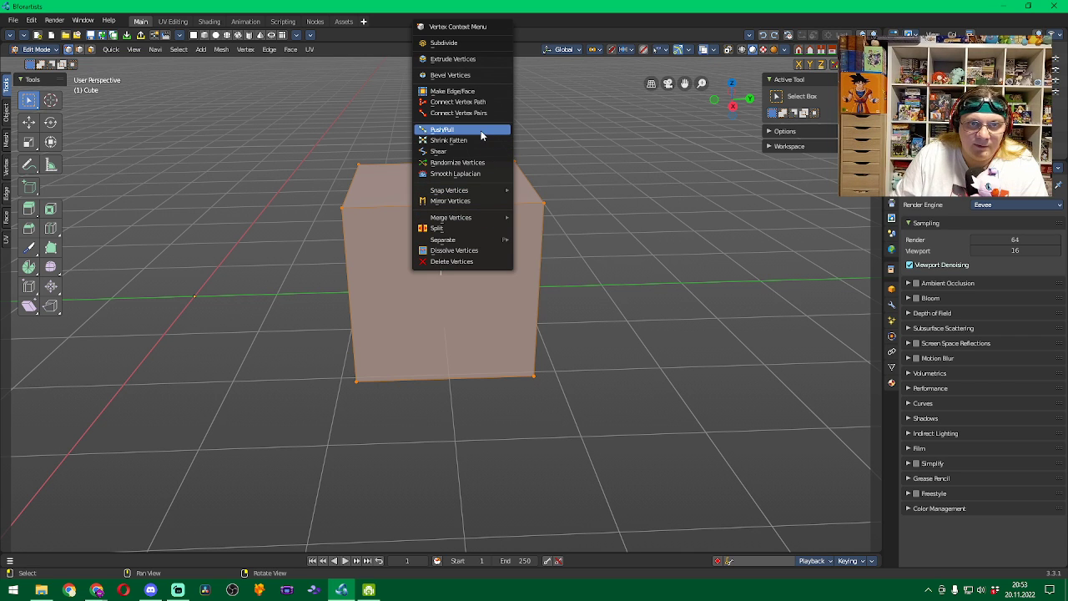
left_click(487, 262)
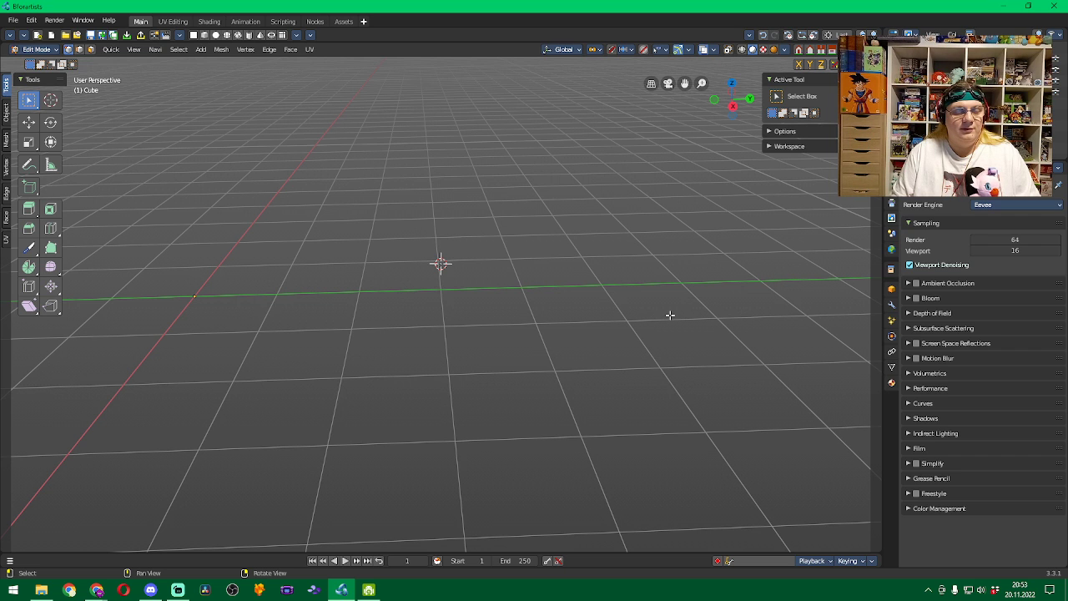
Switch to the comparison video and watch the part on adding Curve and Surface primitives to the primitives toolbar
key("alt+Tab")
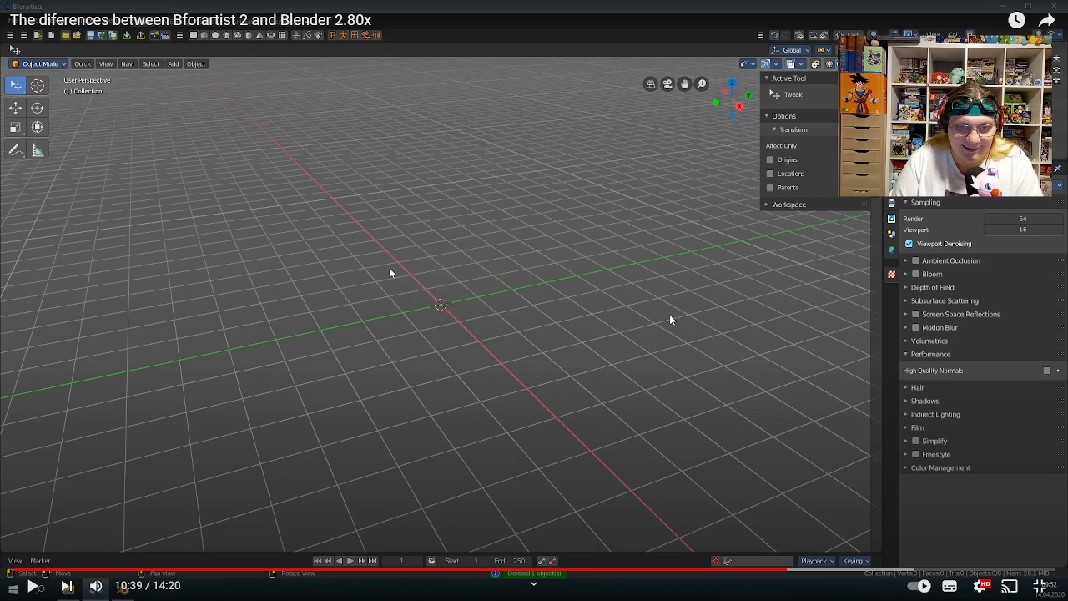
left_click(669, 315)
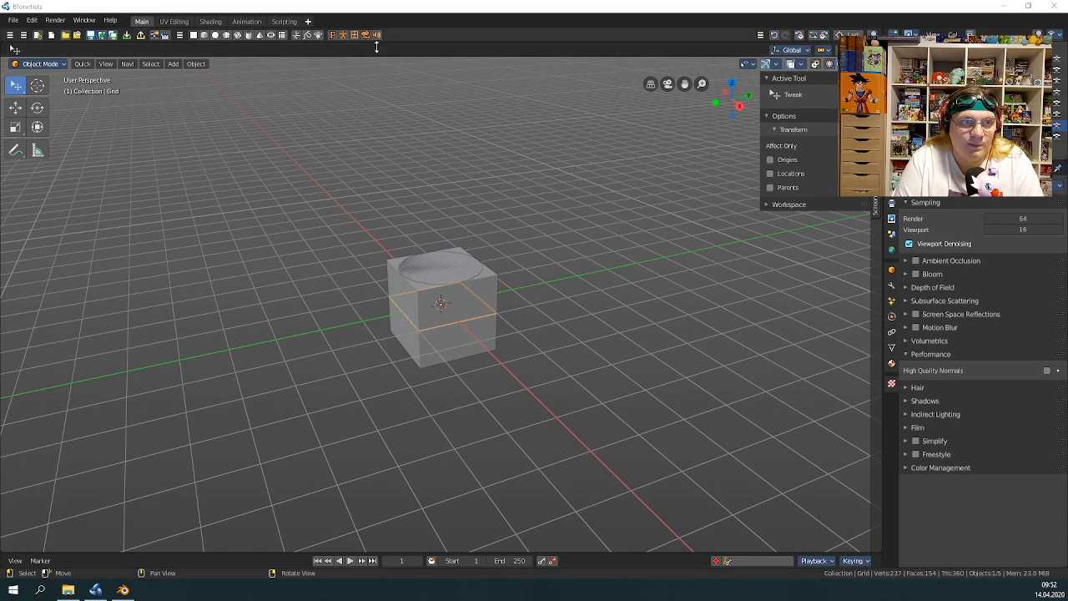
left_click(180, 36)
mouse_move(200, 47)
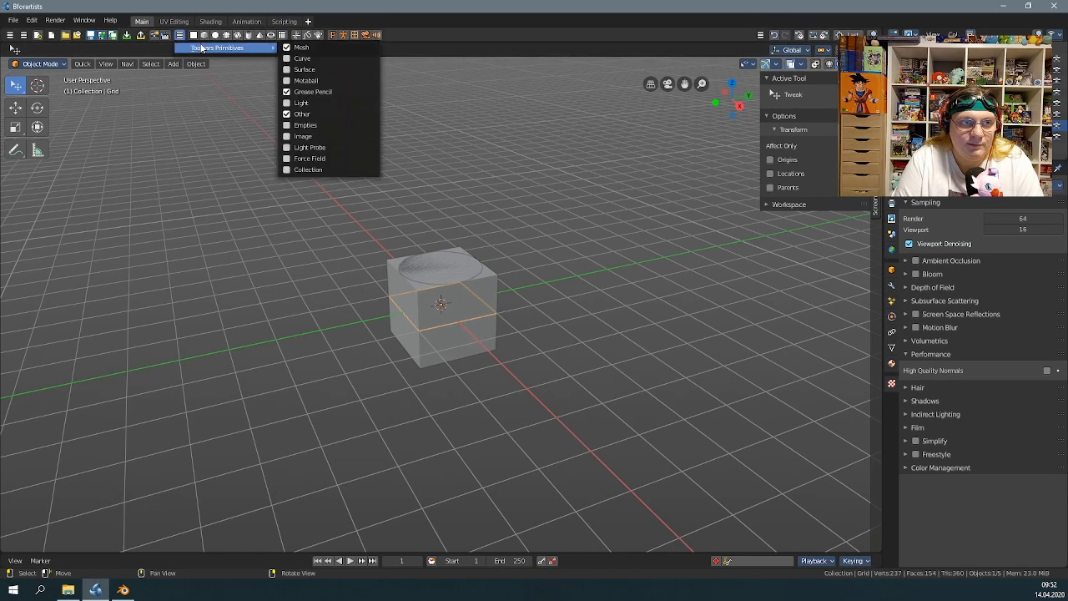
left_click(287, 59)
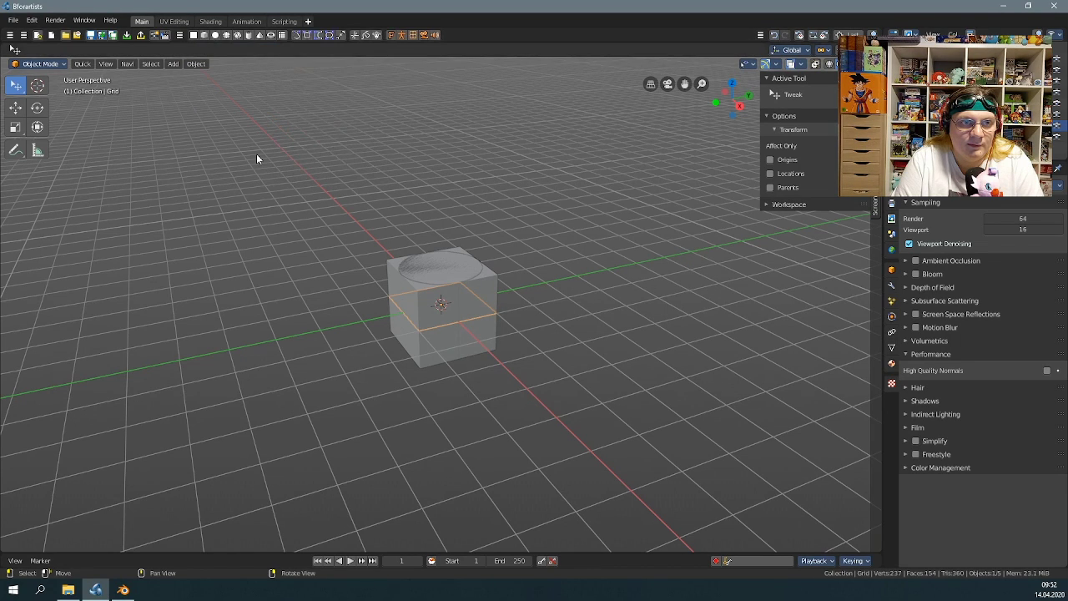
left_click(179, 35)
mouse_move(188, 47)
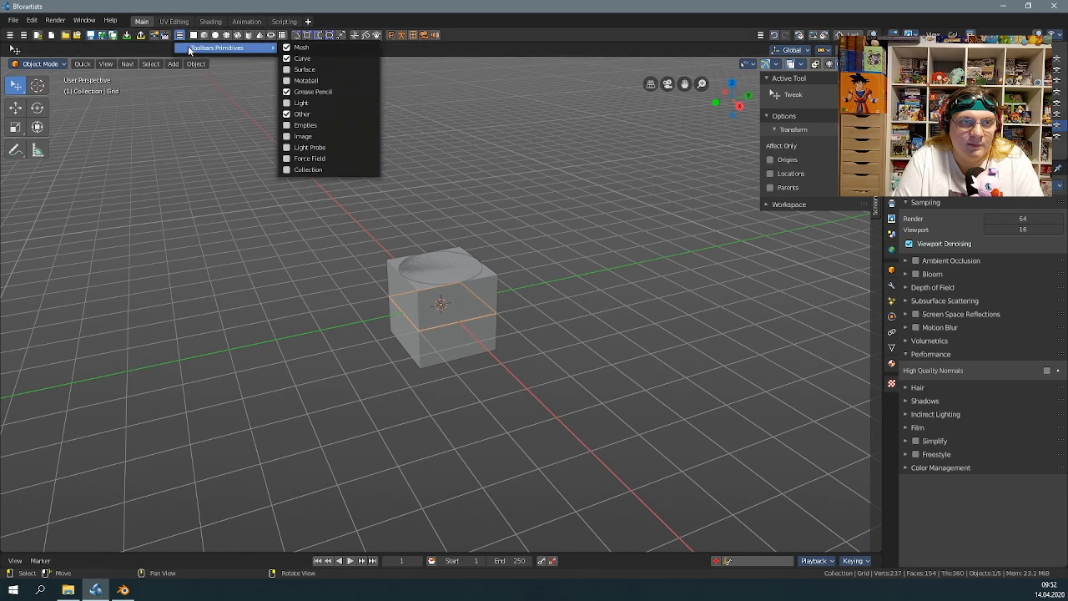
left_click(327, 71)
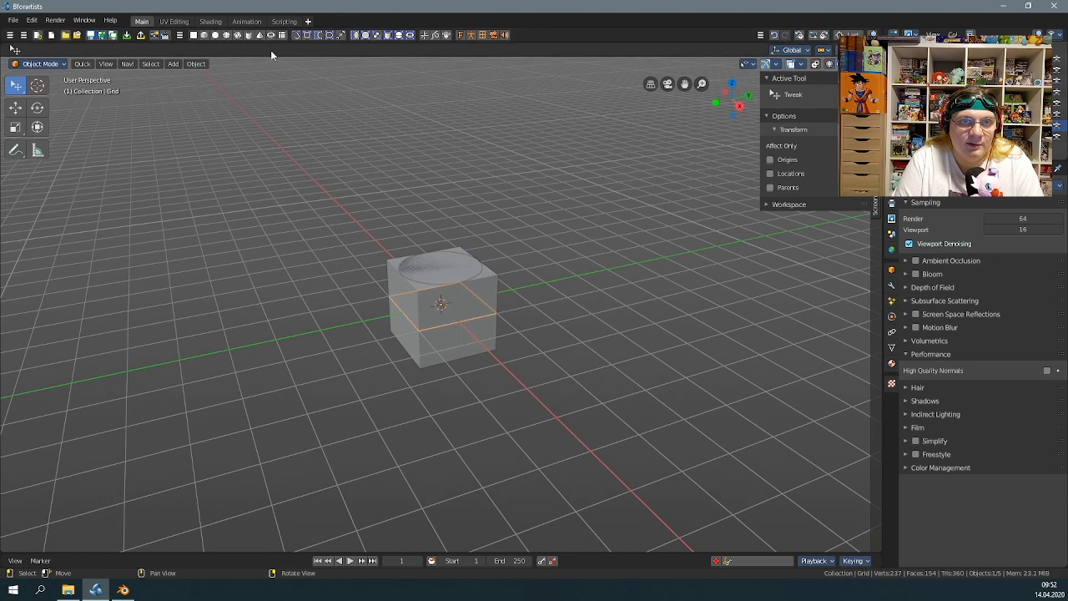
left_click(179, 36)
mouse_move(225, 47)
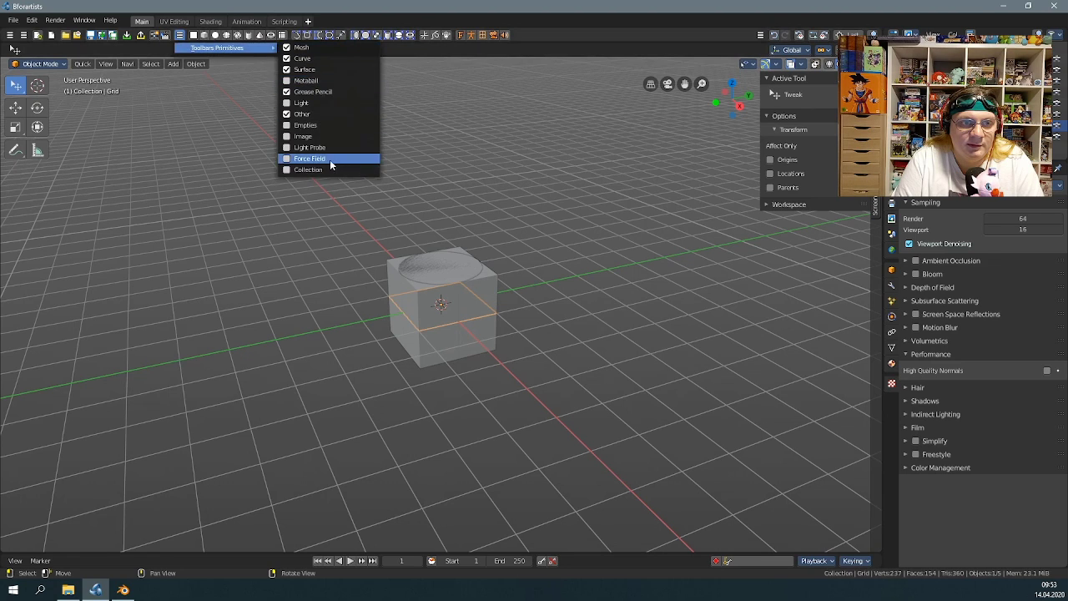
Watch the part of the video on enabling the Edit toolbar in Edit Mode, and pause playback at 11:16
left_click(47, 64)
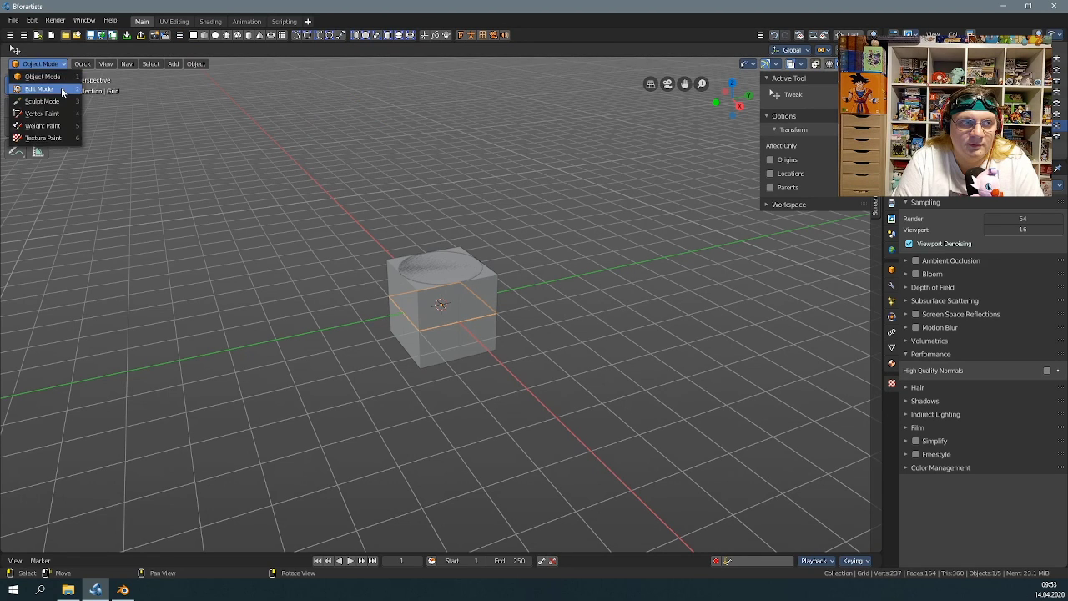
left_click(62, 89)
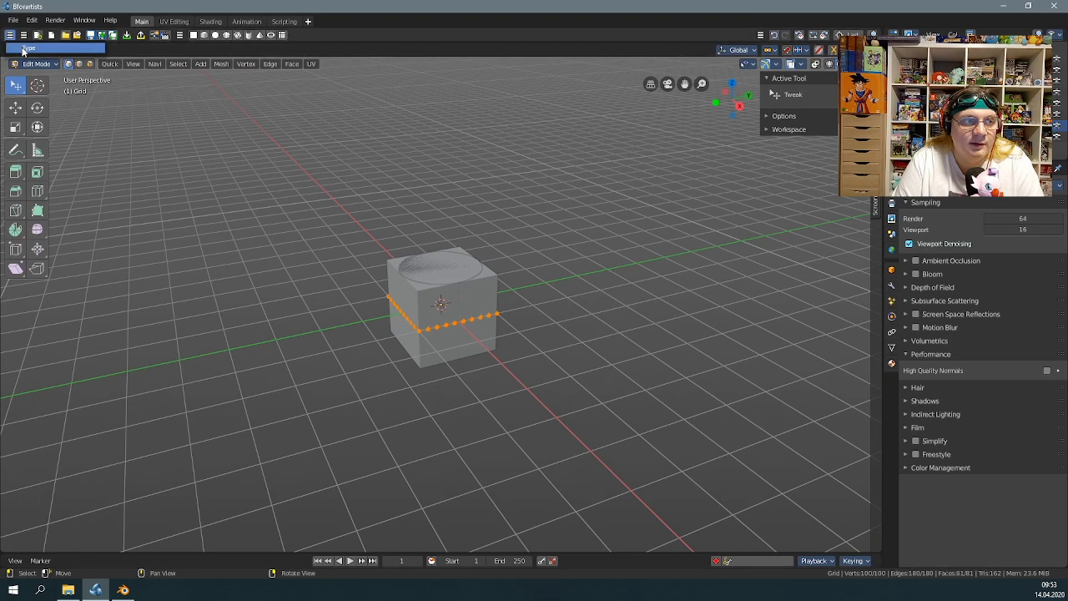
left_click(22, 50)
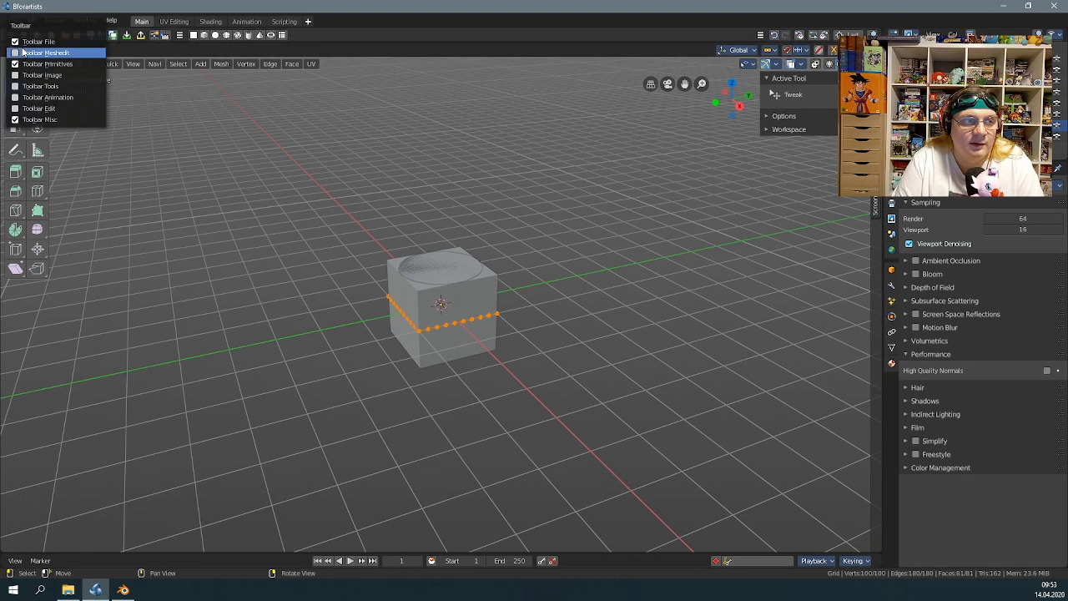
left_click(45, 109)
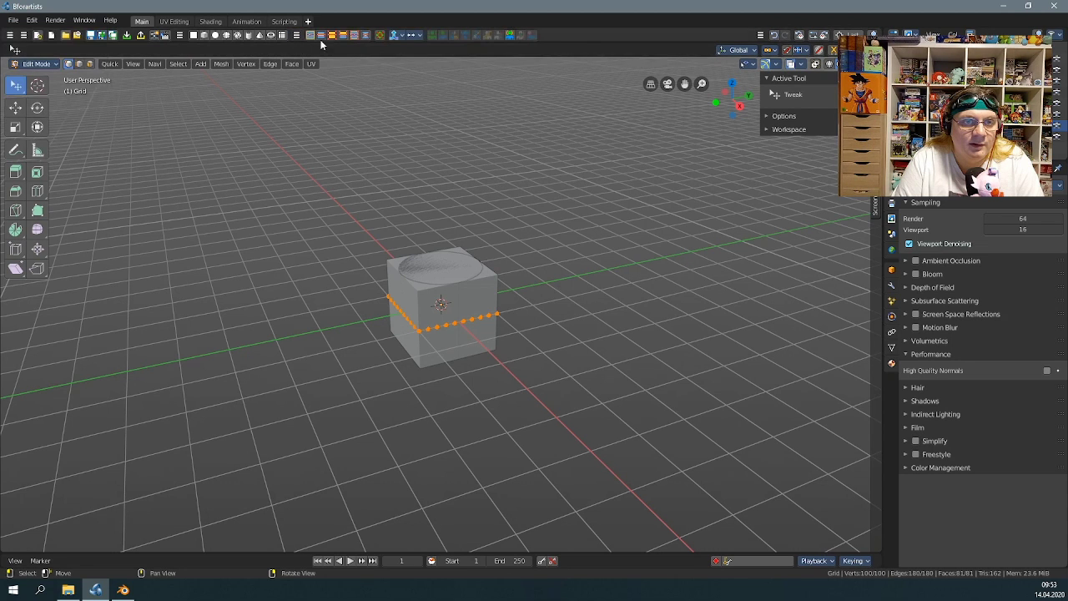
left_click(670, 316)
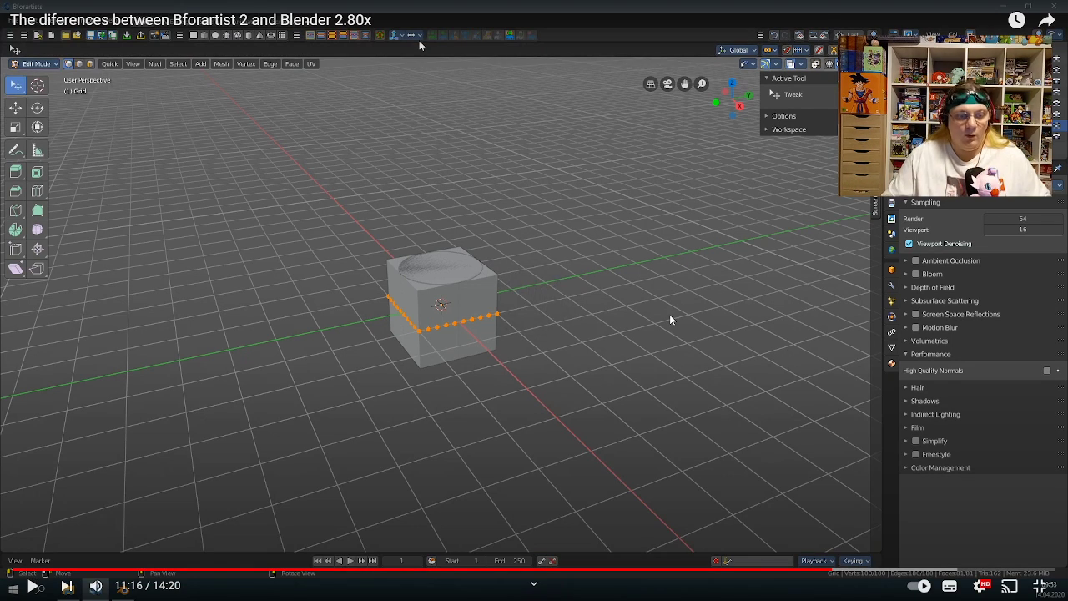
Switch back to Bforartists 3.3.1, return to Object Mode, and try adding and deleting a cube
key("alt+Tab")
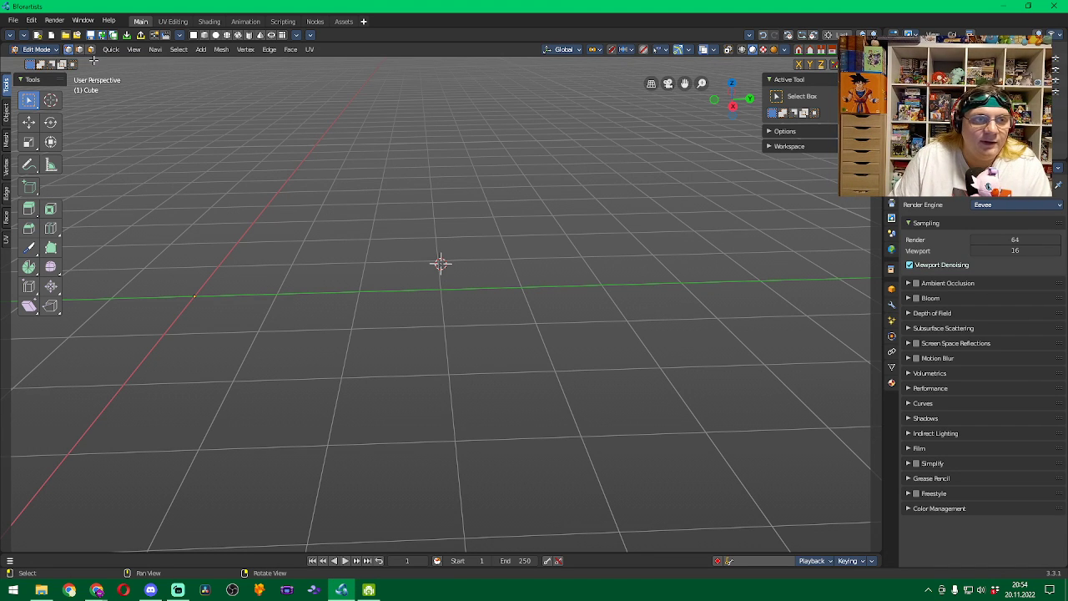
left_click(50, 50)
left_click(45, 60)
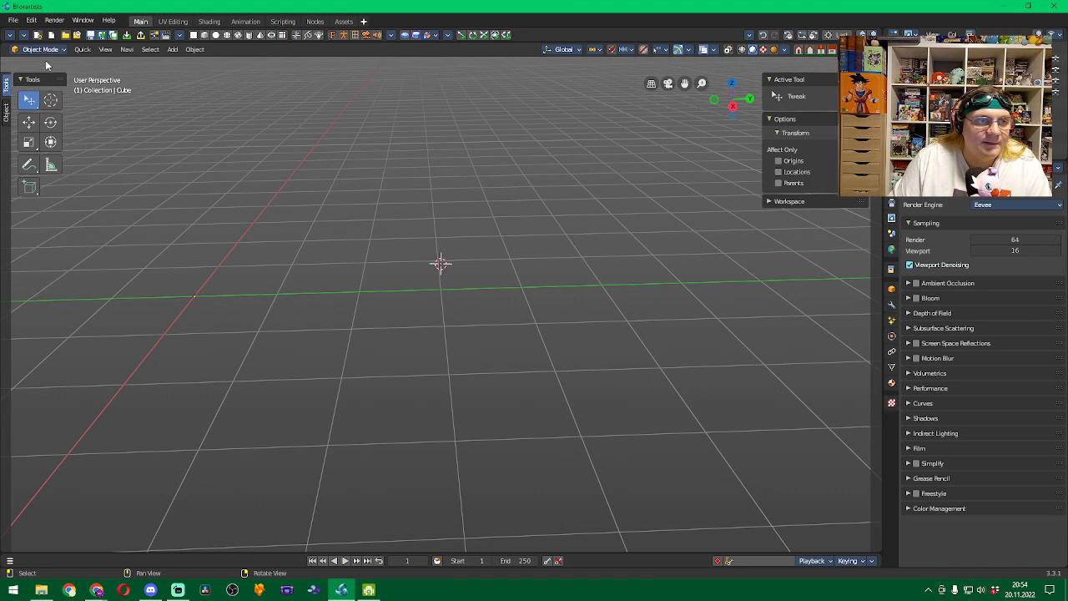
left_click(205, 35)
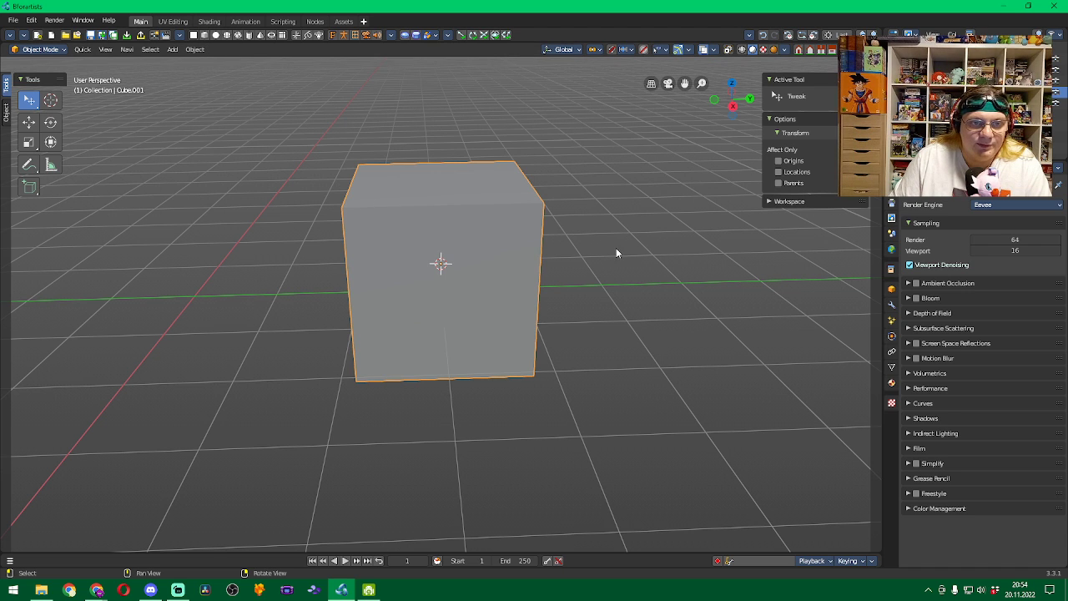
key("Delete")
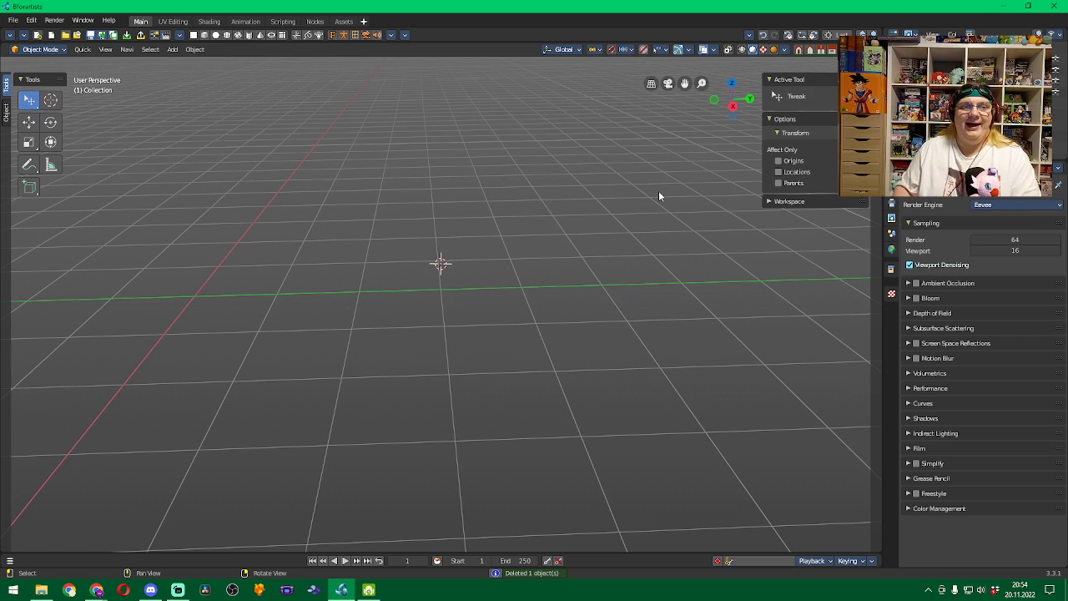
Add a new cube at the 3D cursor and enter Edit Mode
left_click(204, 35)
left_click(59, 50)
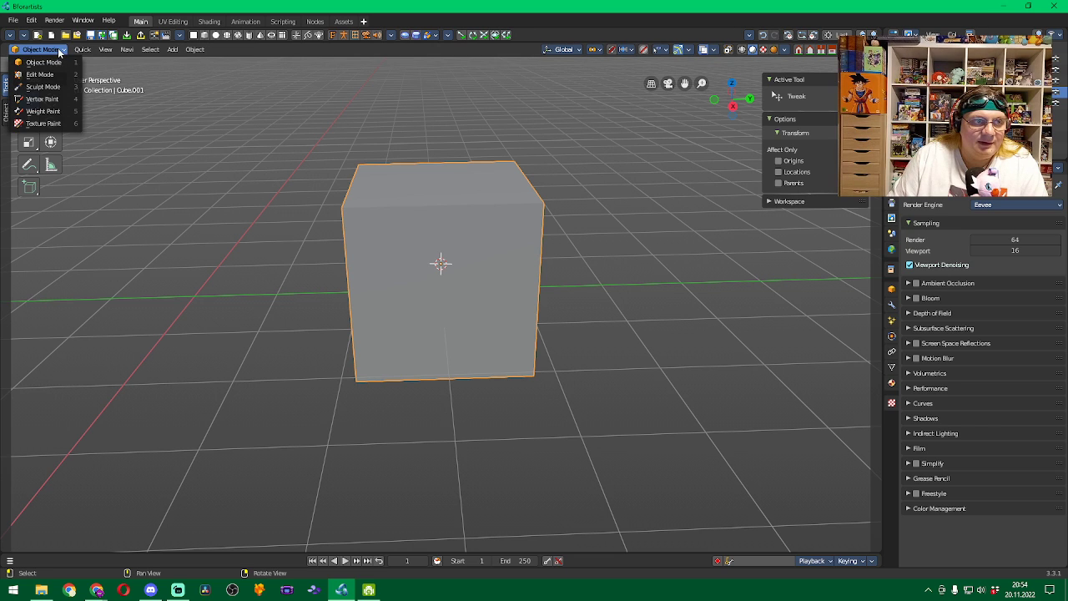
left_click(40, 74)
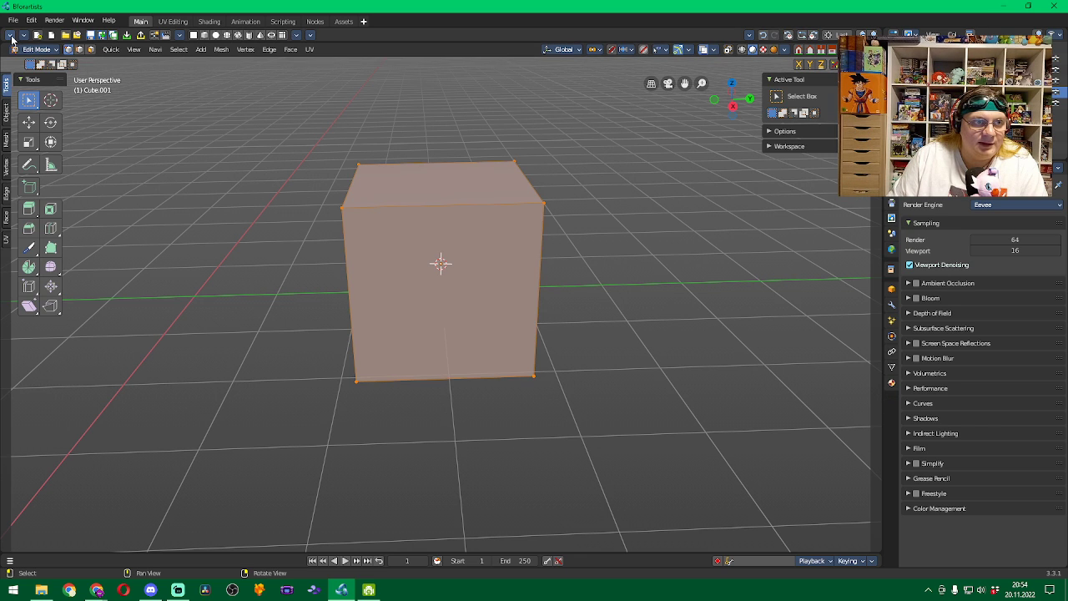
Turn the Edit toolbar type off and back on
left_click(10, 36)
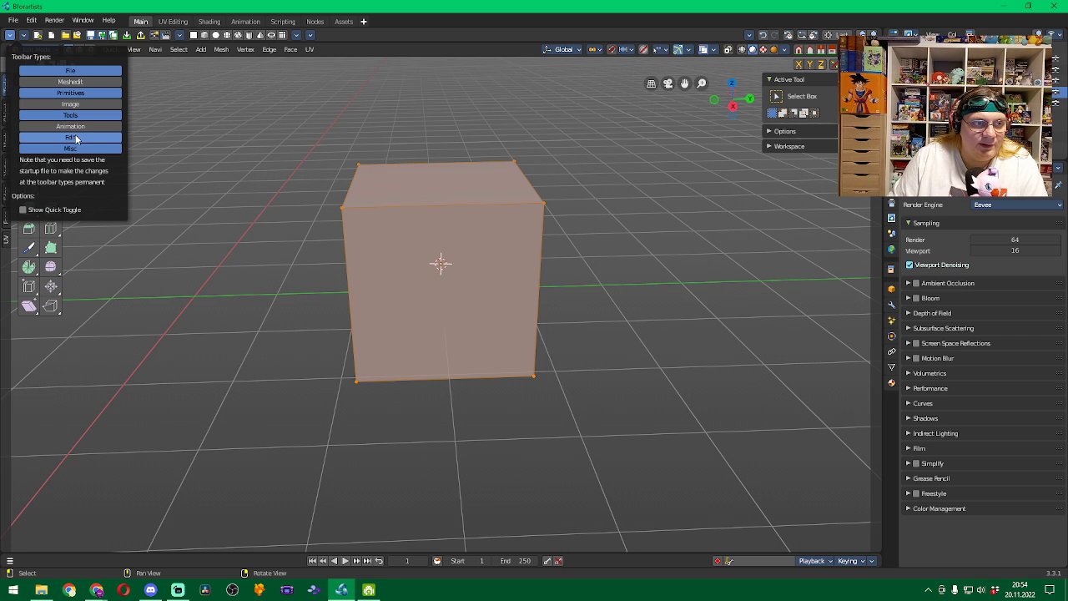
left_click(76, 140)
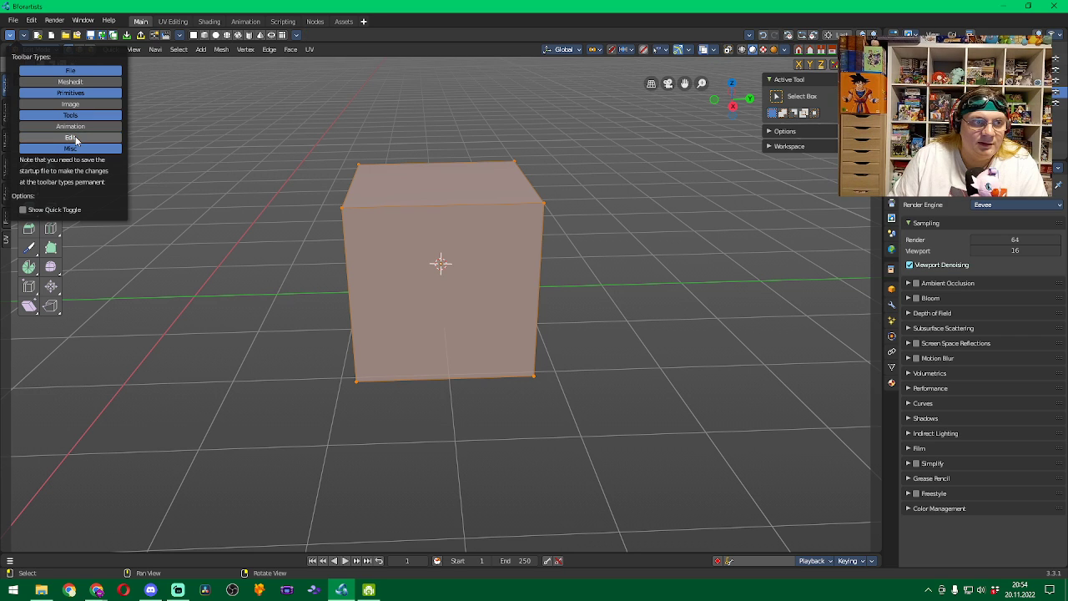
left_click(76, 140)
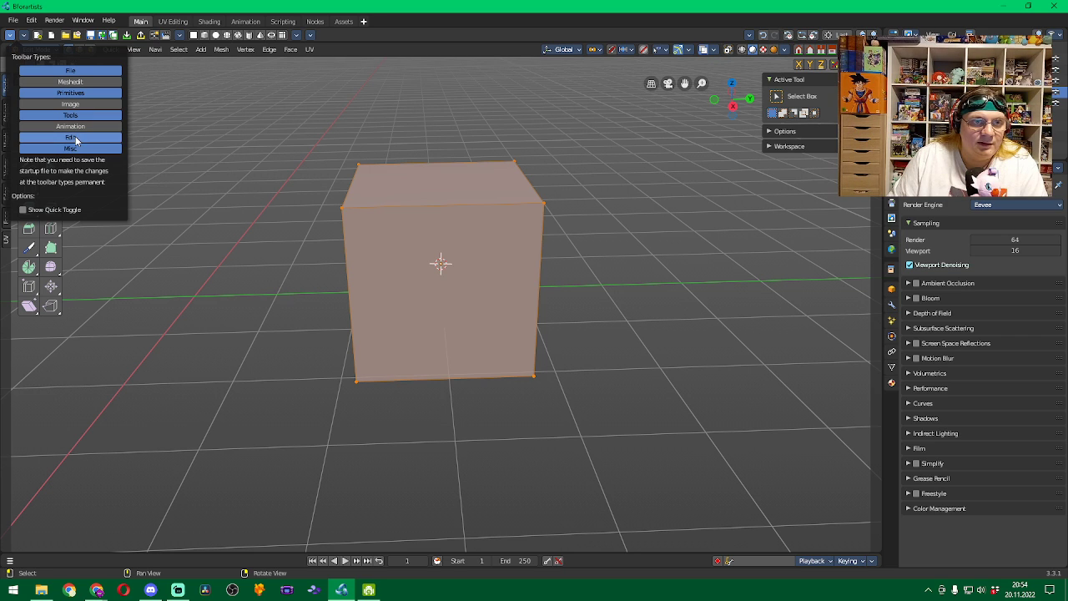
Enable the Edit group in the Edit toolbar's options so its mesh editing tools are shown
left_click(311, 35)
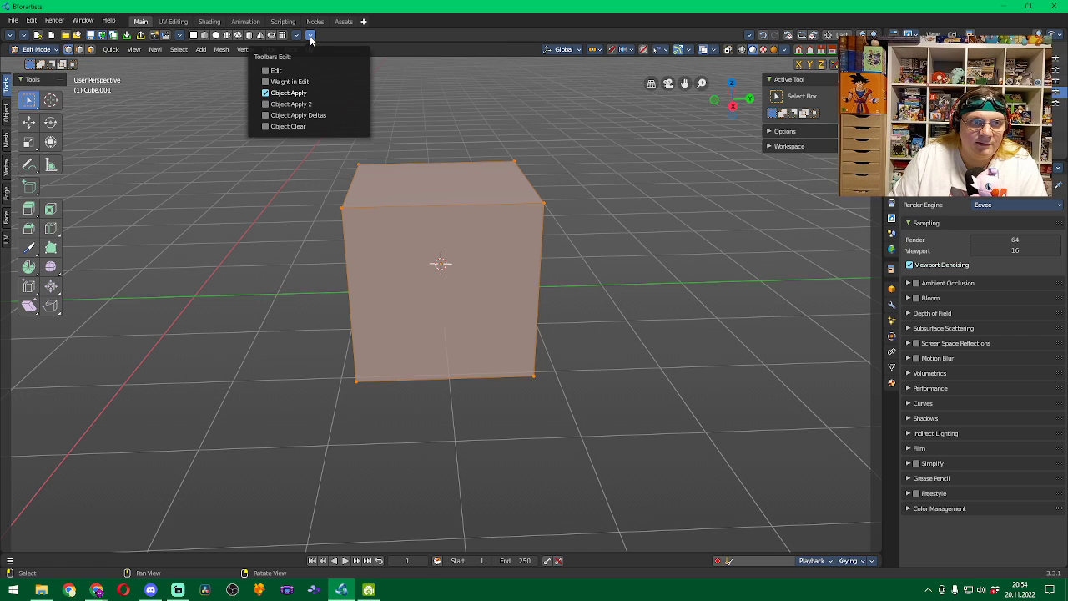
left_click(298, 39)
left_click(298, 38)
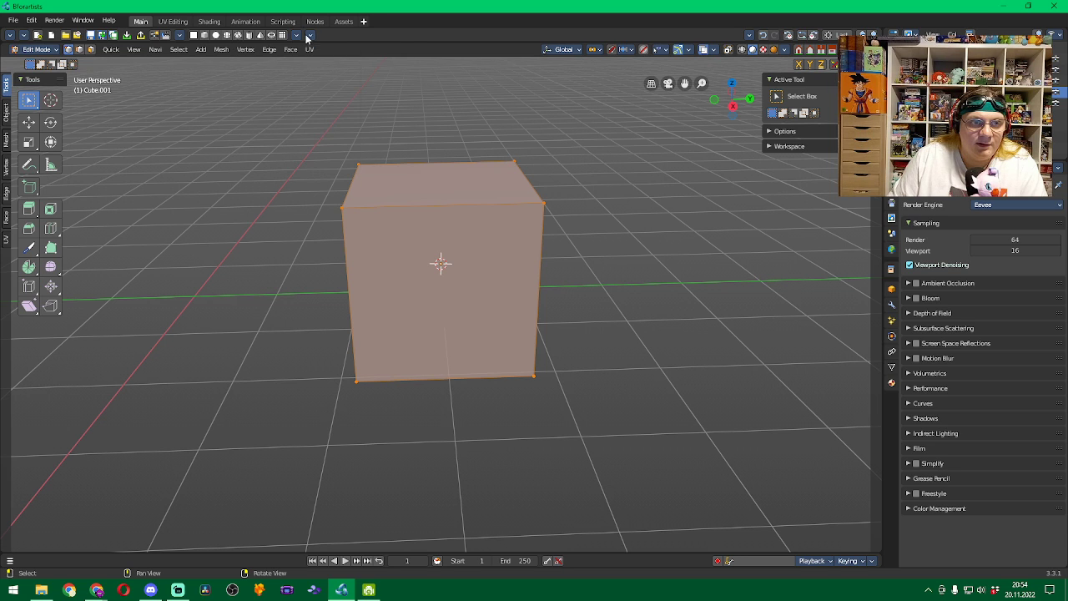
left_click(311, 35)
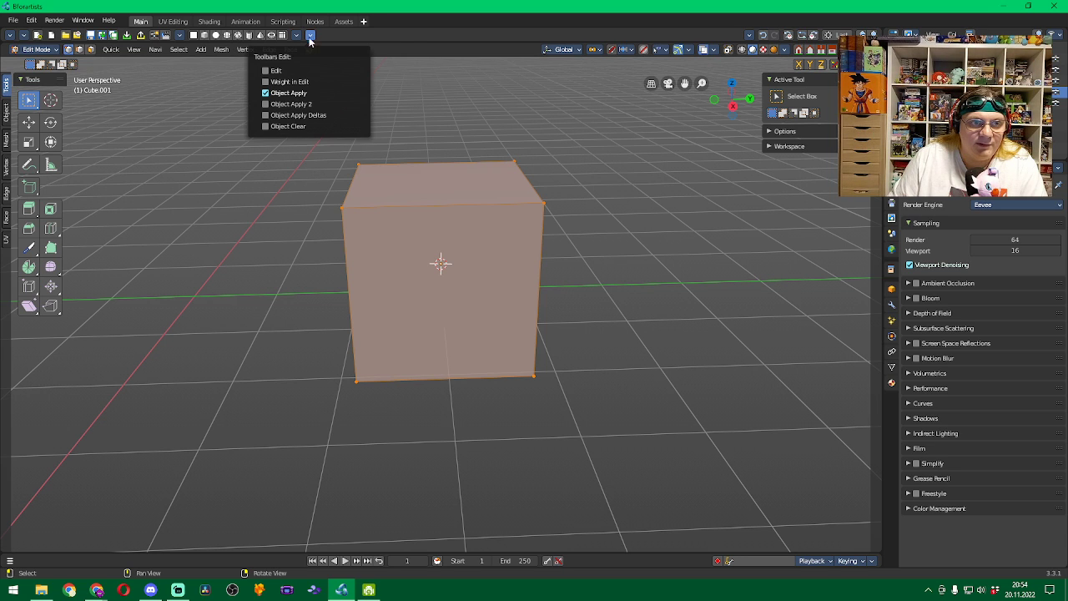
left_click(267, 71)
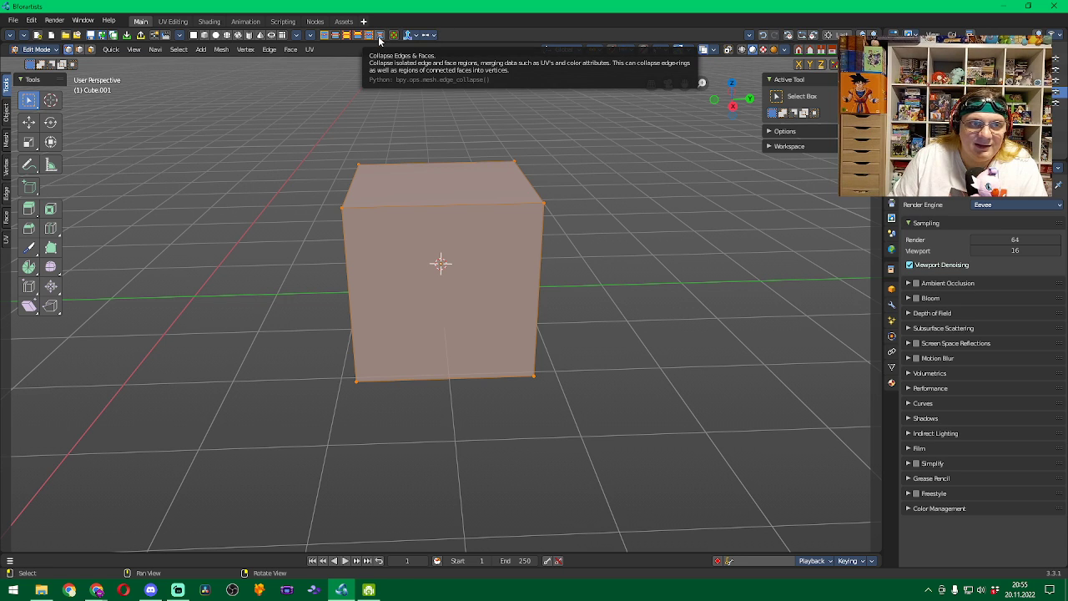
Activate the Loop Cut tool and review the mesh editing tools and the Tools toolbar's available groups
left_click(55, 230)
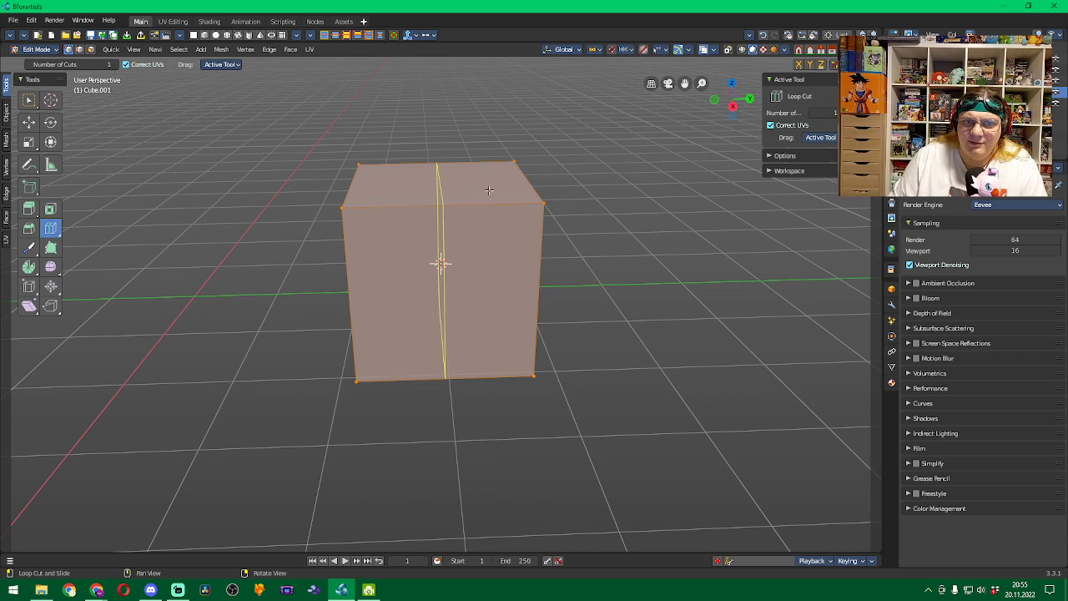
left_click(54, 236)
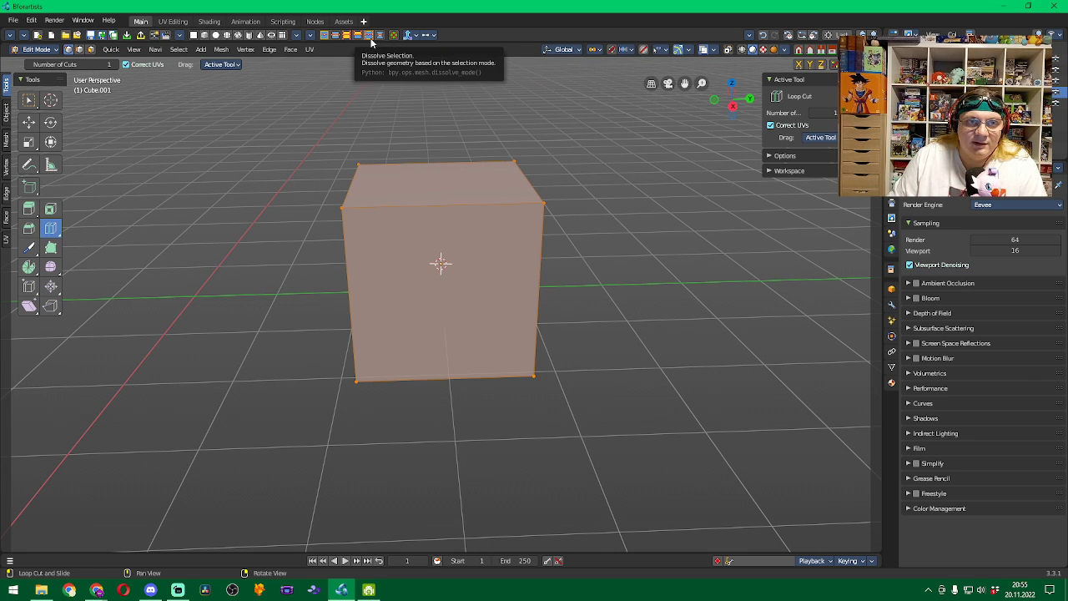
left_click(296, 36)
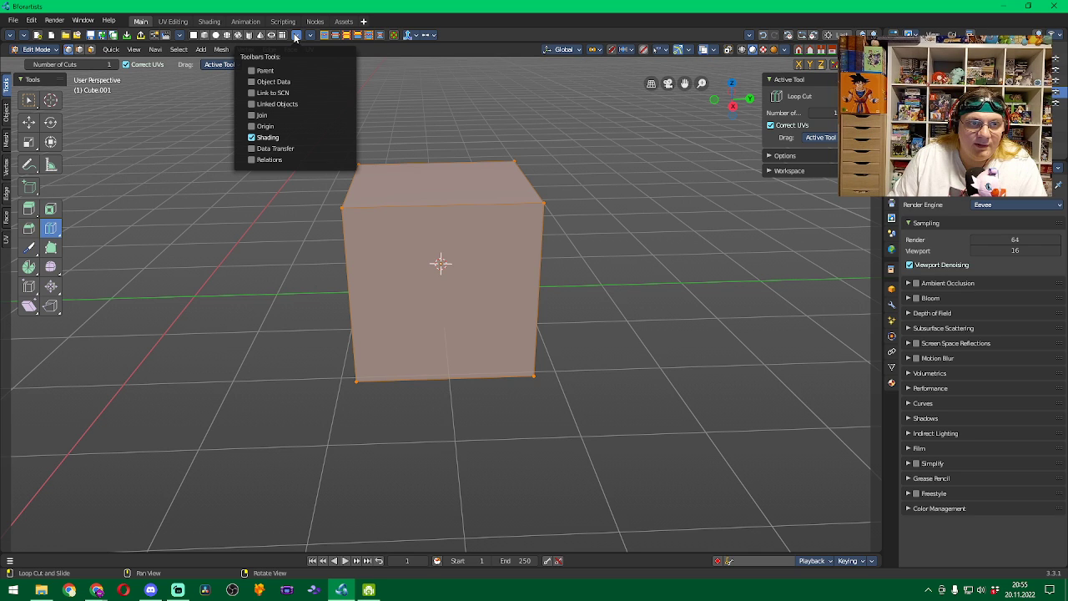
mouse_move(308, 37)
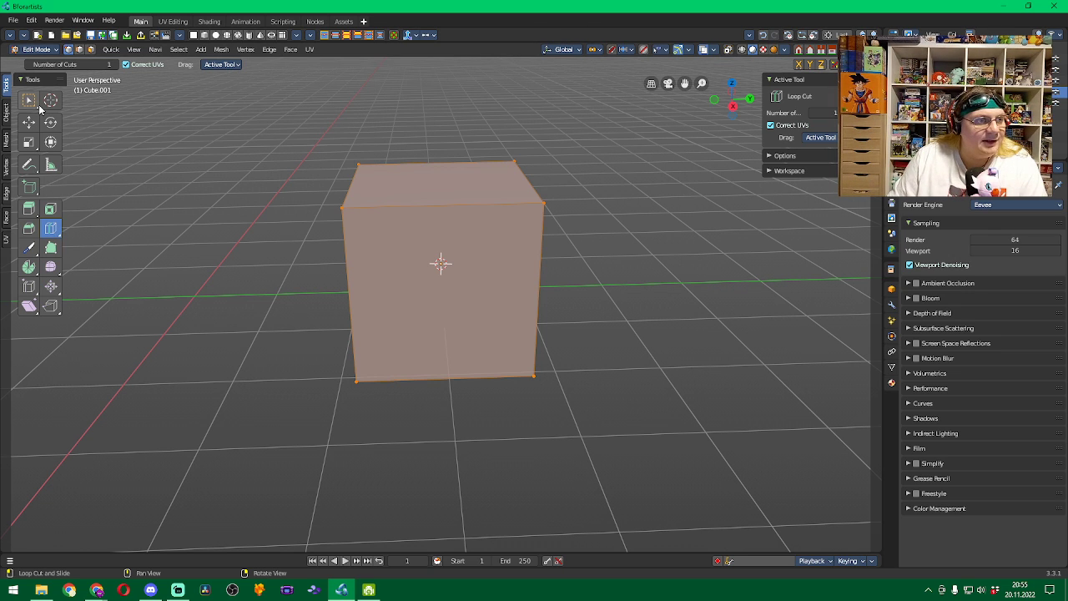
left_click(58, 239)
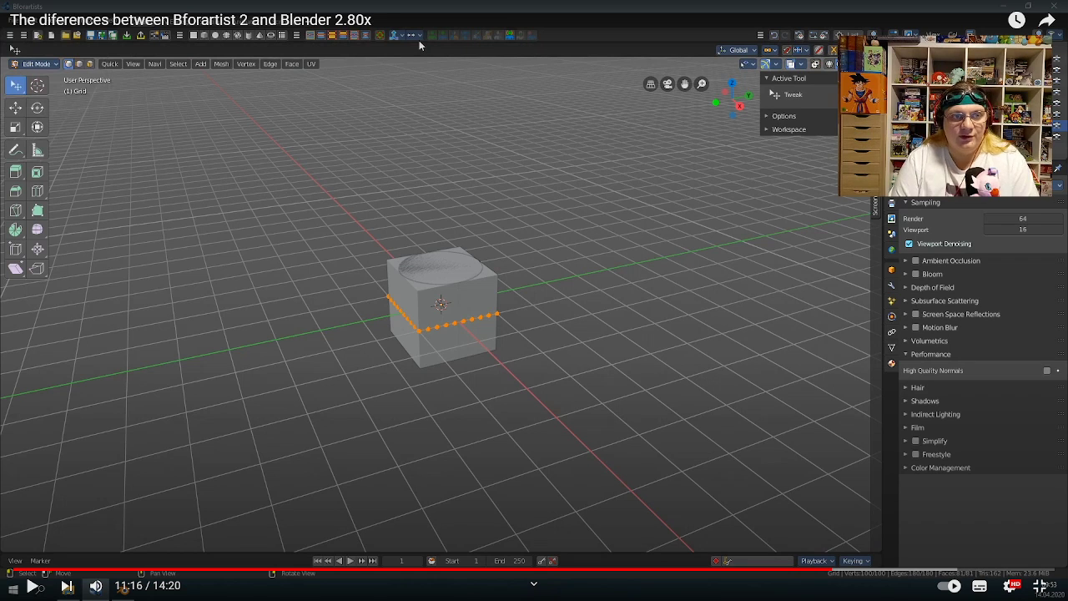
Switch to the comparison video and resume playback from 11:16
key("space")
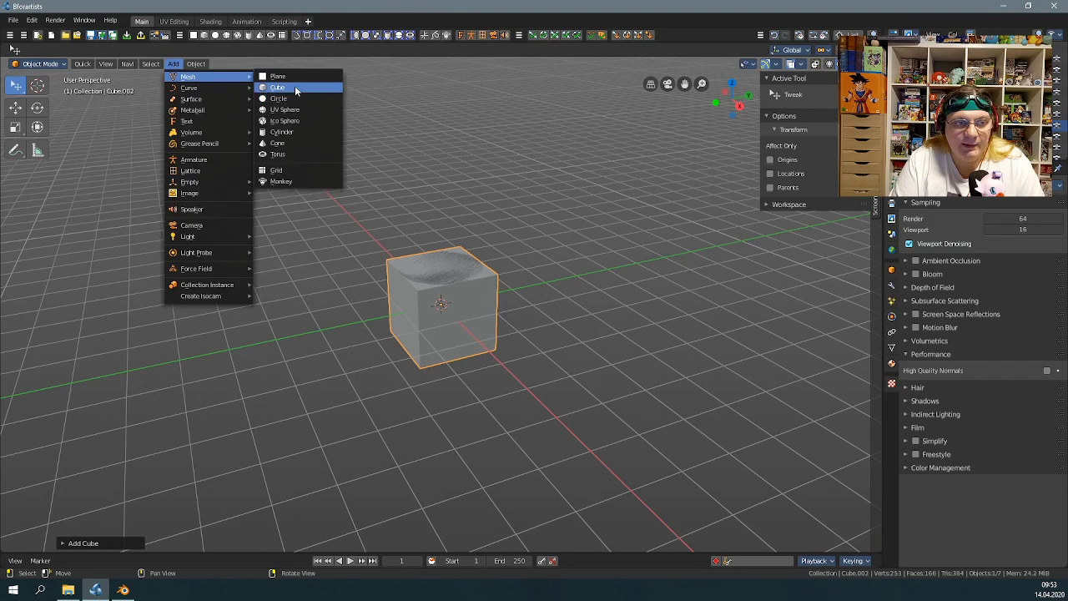
Add twelve mesh cubes to the scene at the 3D cursor
left_click(205, 34)
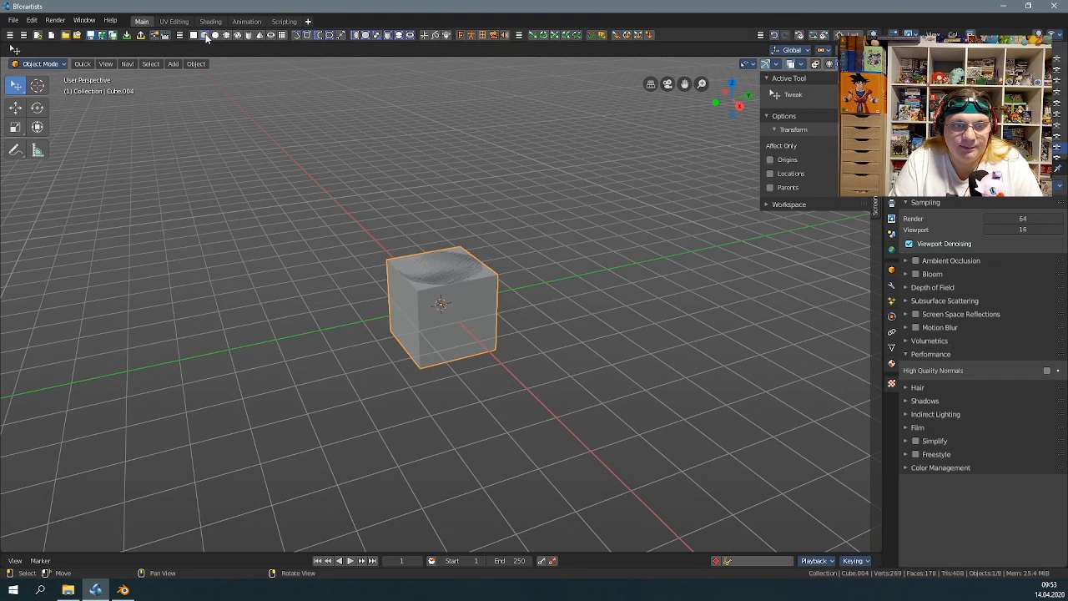
left_click(205, 34)
left_click(205, 34)
left_click(205, 34)
left_click(205, 35)
left_click(205, 35)
left_click(205, 34)
left_click(205, 34)
left_click(205, 35)
left_click(205, 34)
left_click(206, 34)
left_click(206, 34)
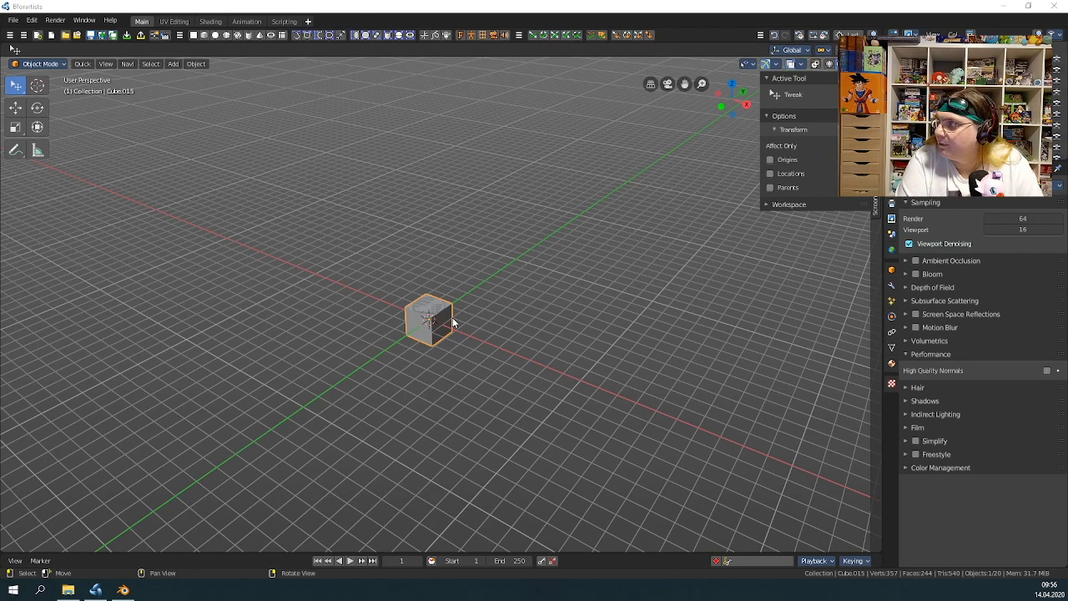
Frame the selected cube in the viewport and switch it to Edit Mode
middle_click_drag(452, 315, 422, 325)
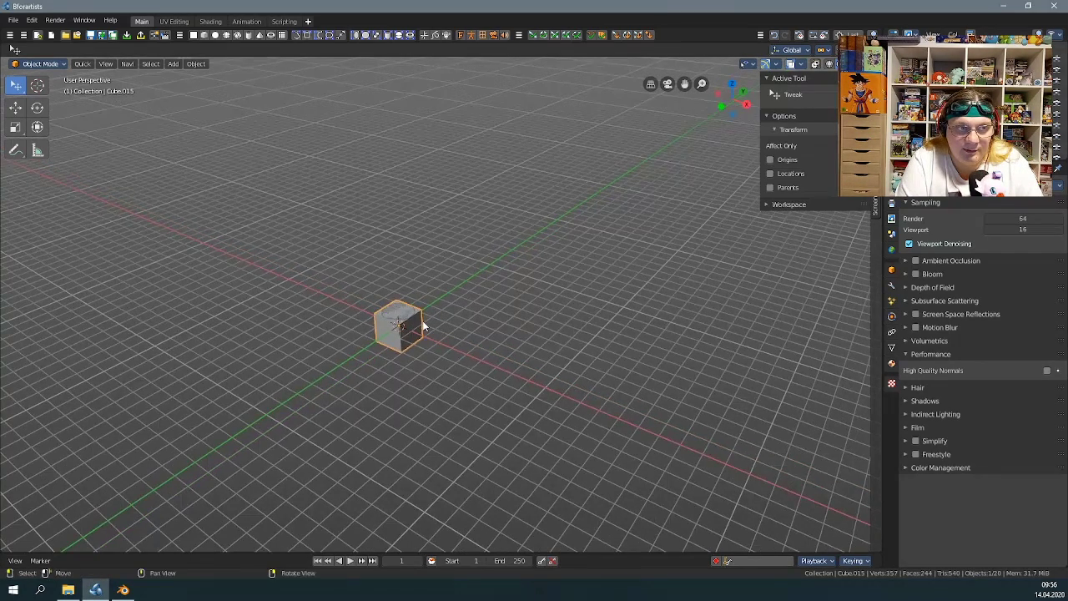
key("KP_Decimal")
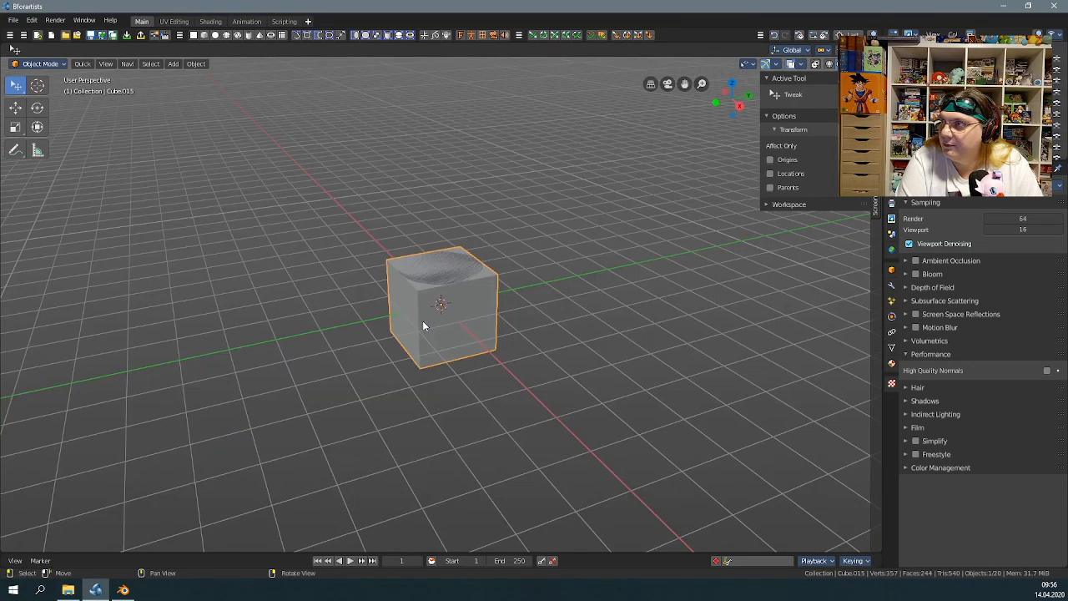
left_click(40, 63)
left_click(42, 89)
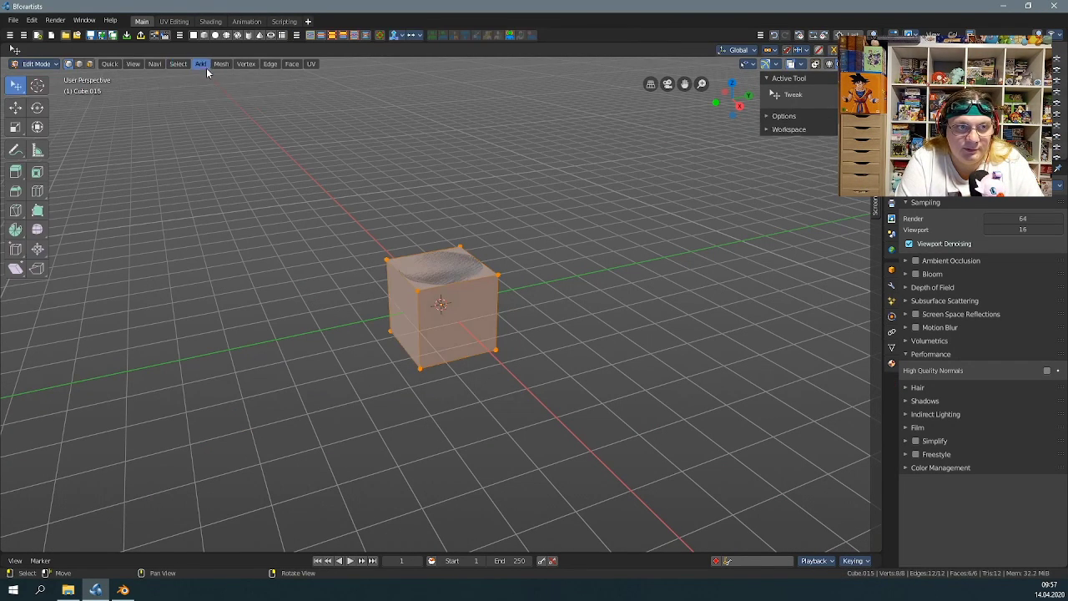
Run Set Dimensions on the cube's selected vertices and open the operation's settings
left_click(181, 65)
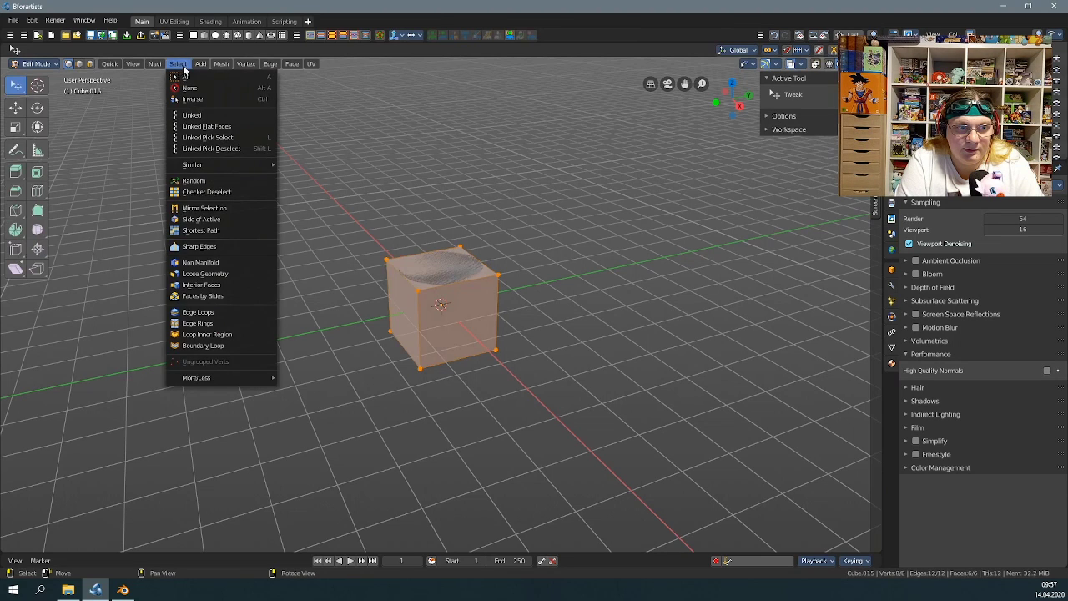
mouse_move(221, 64)
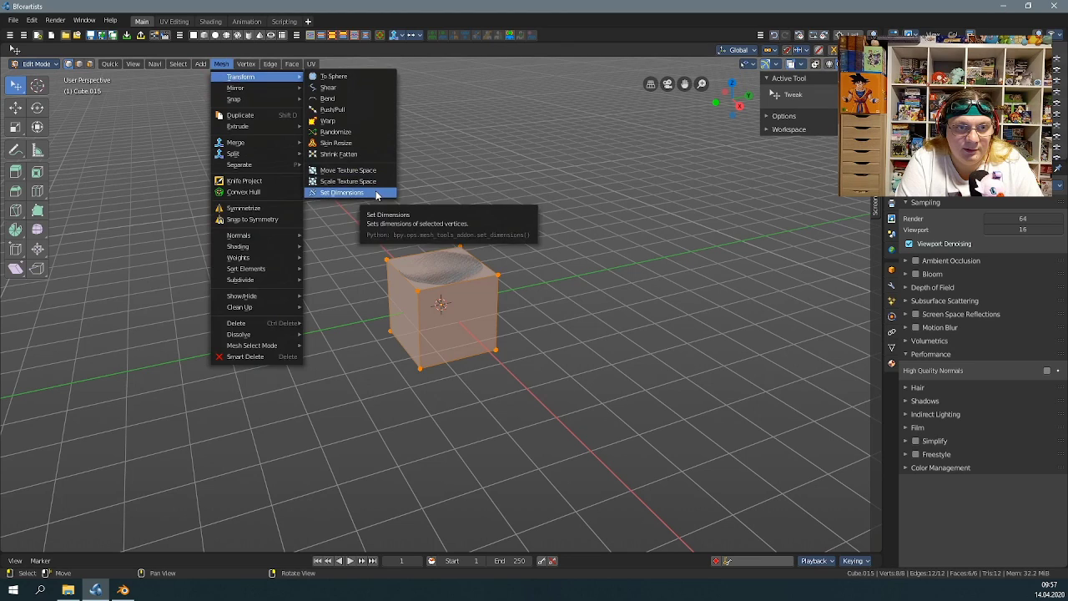
left_click(375, 194)
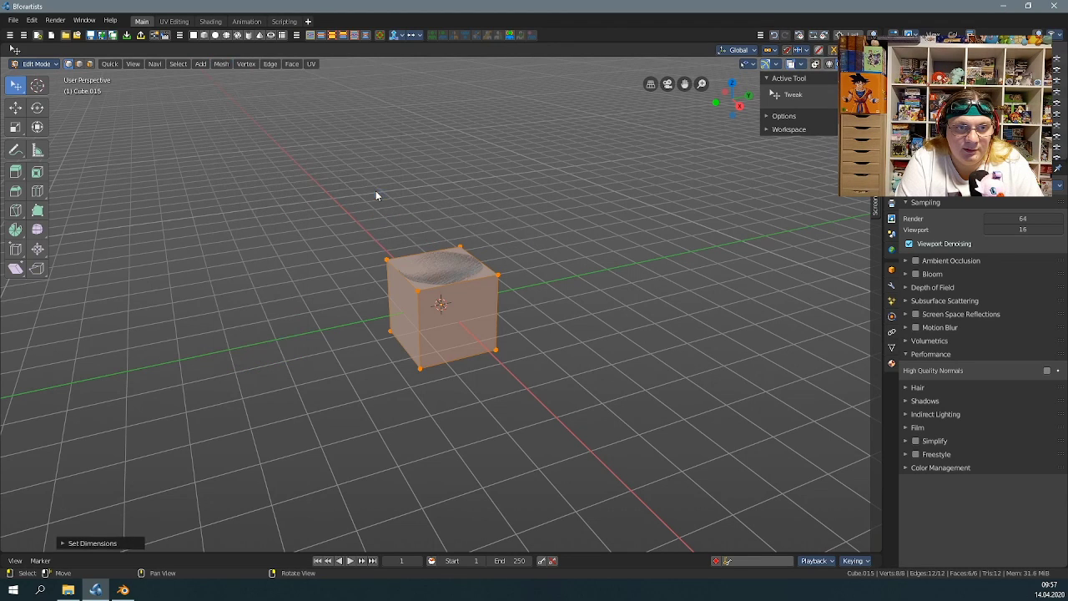
left_click(70, 543)
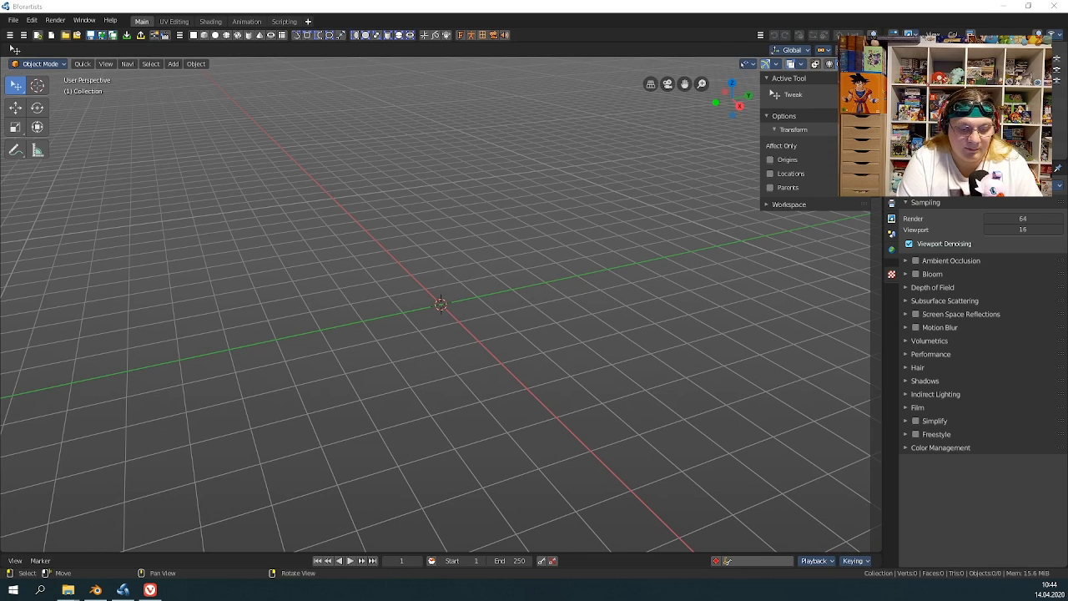
Pause the comparison video at 12:37 and resume playback
key("space")
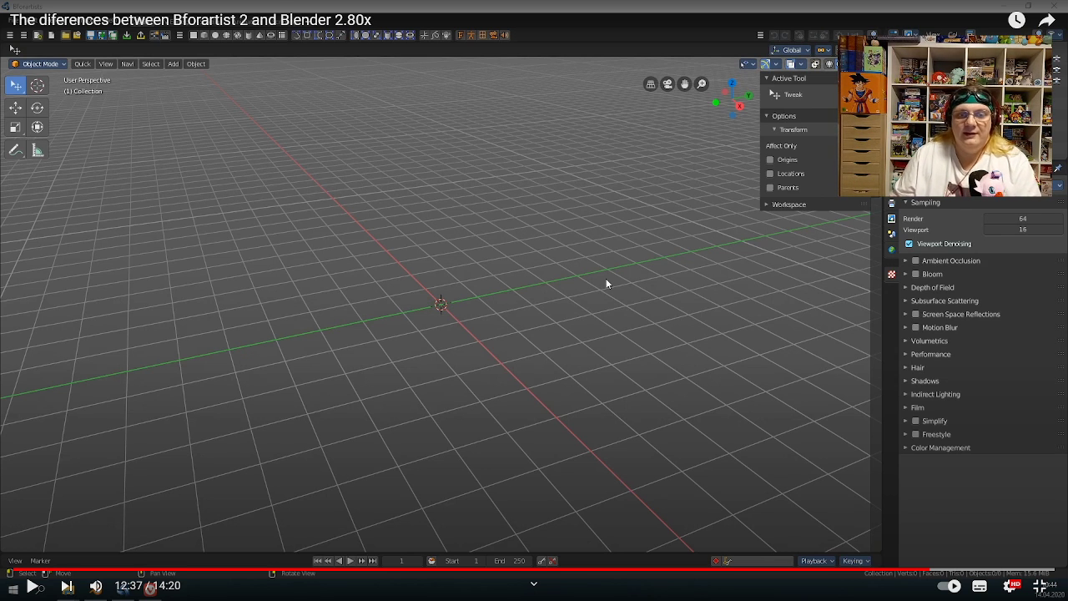
left_click(734, 281)
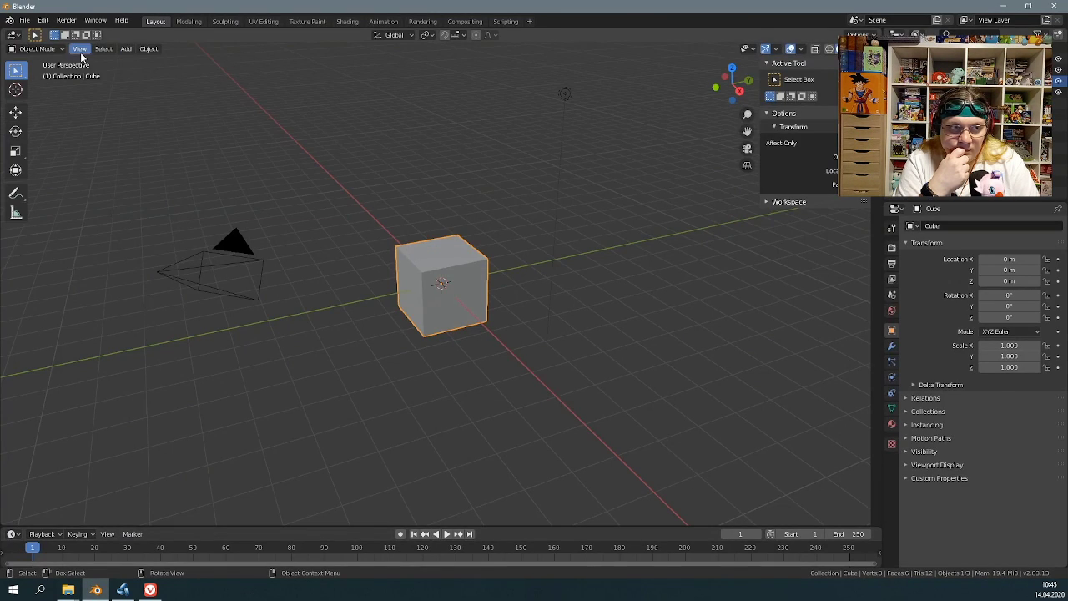
Find Frame Selected in Blender's View menu and compare it with the online manual's search results for FRAME SELECTED
left_click(79, 49)
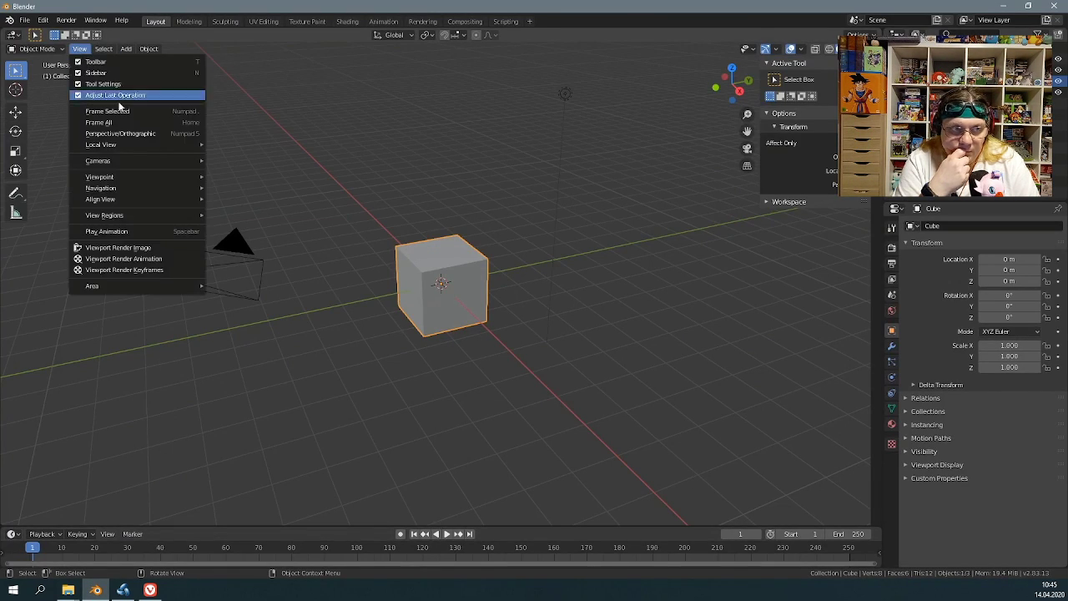
left_click(156, 593)
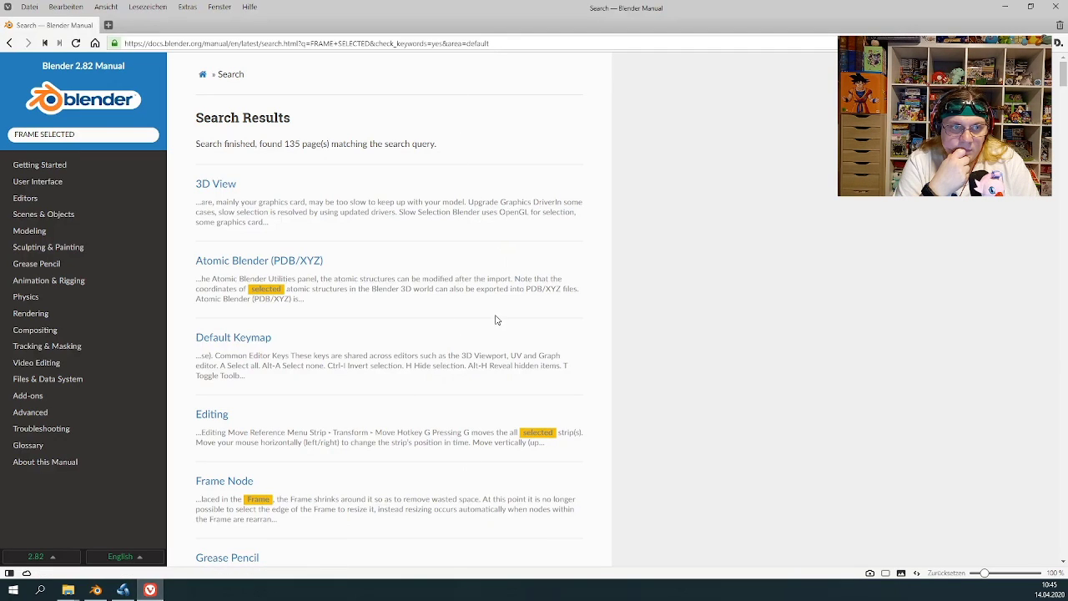
left_click(96, 590)
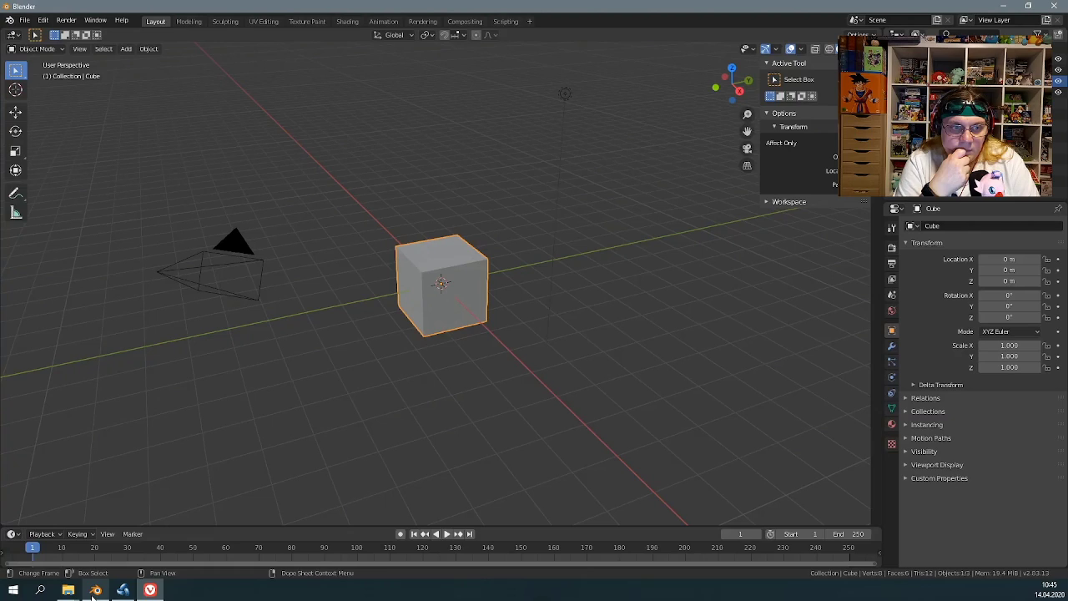
left_click(107, 50)
mouse_move(81, 52)
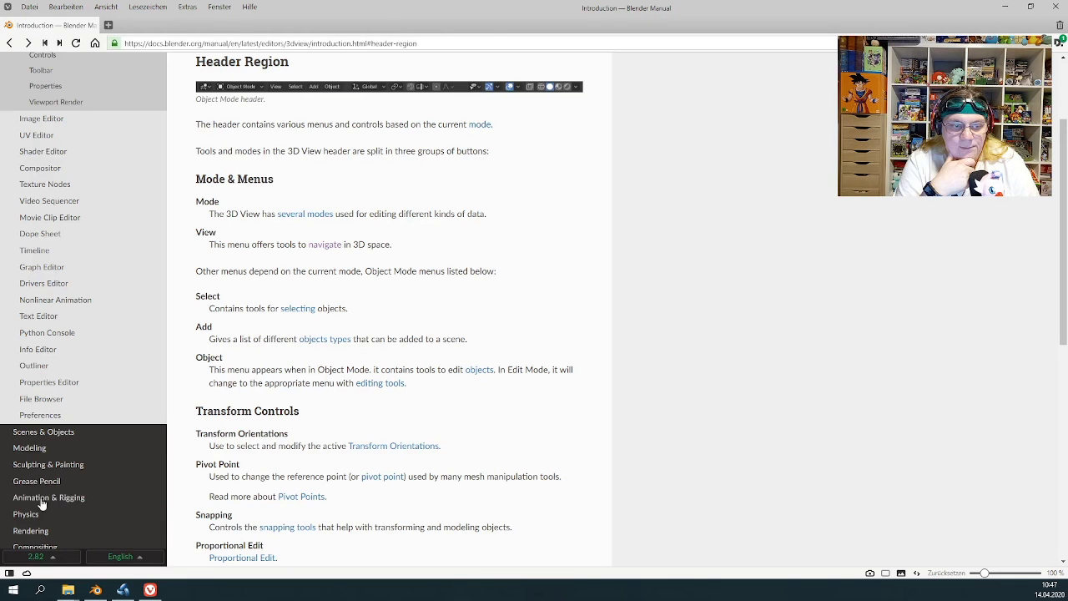
Read the Blender manual's 3D Viewport Introduction page and highlight the View menu's description under Mode & Menus
scroll(701, 344, "up", 2)
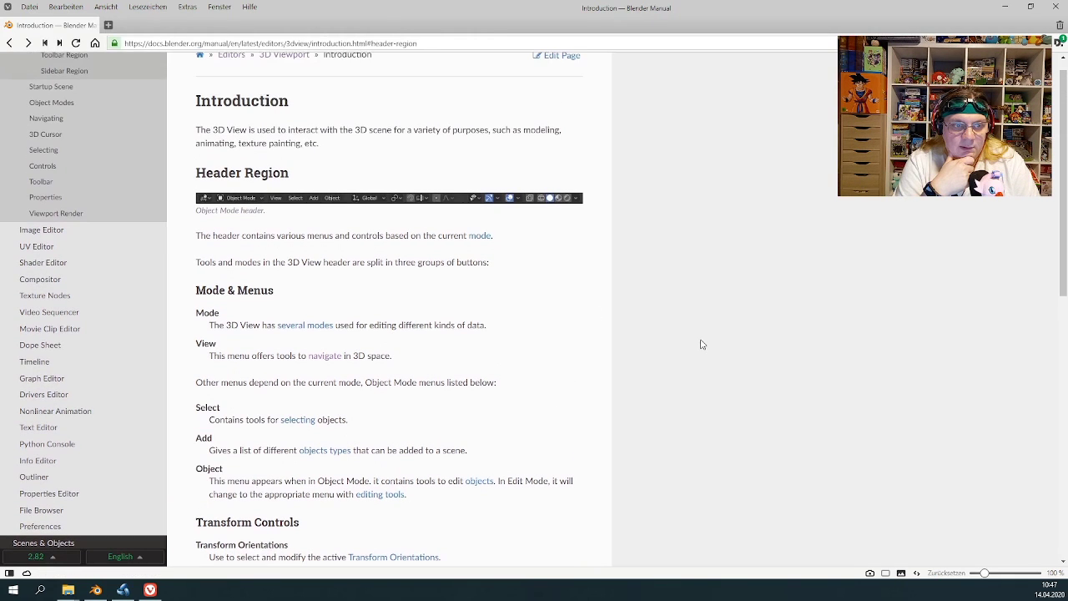
scroll(703, 342, "up", 1)
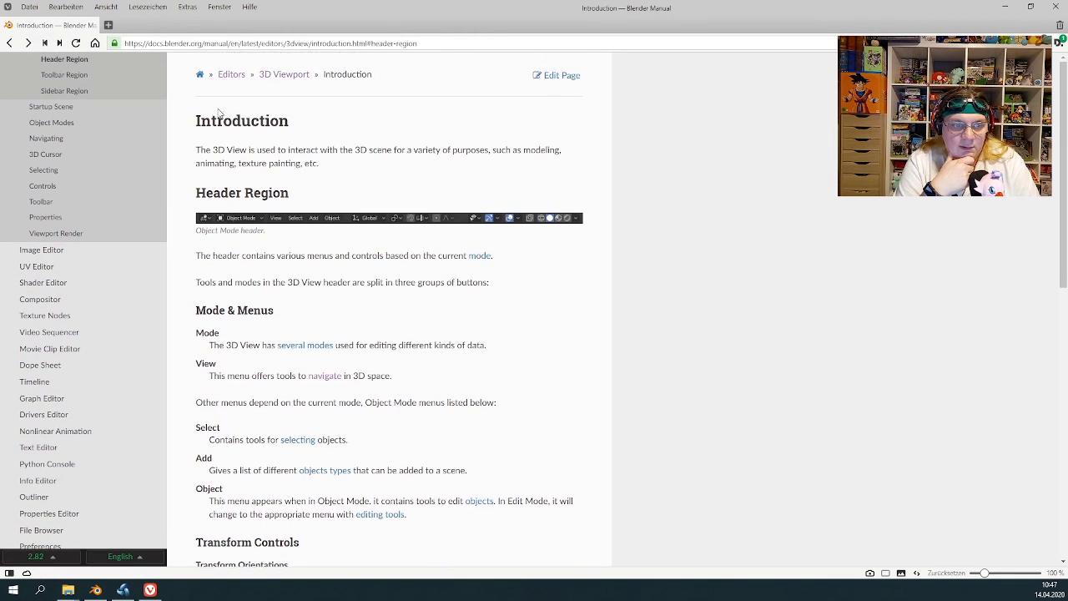
scroll(76, 163, "up", 2)
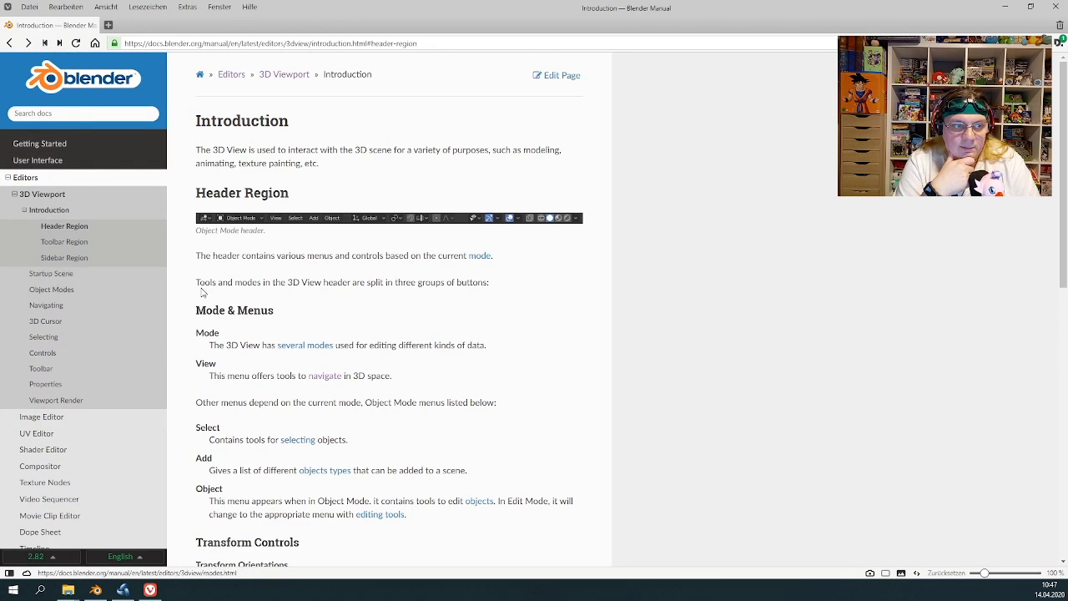
left_click_drag(409, 382, 195, 369)
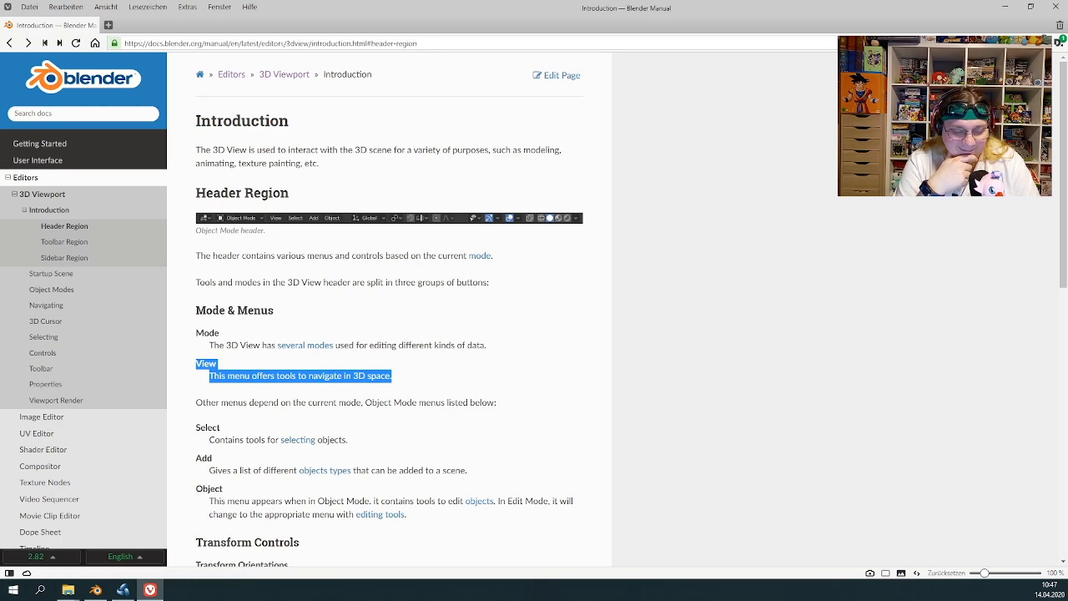
Look through the Bforartists 2 Reference Manual page's list of single PDF parts for the 3D View
left_click(96, 590)
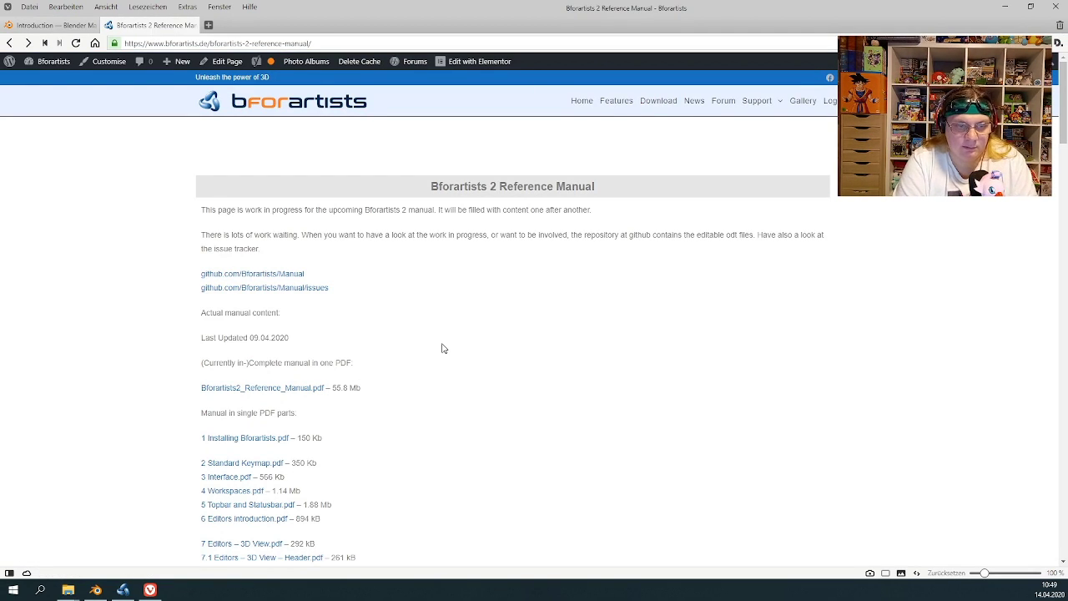
scroll(427, 349, "down", 1)
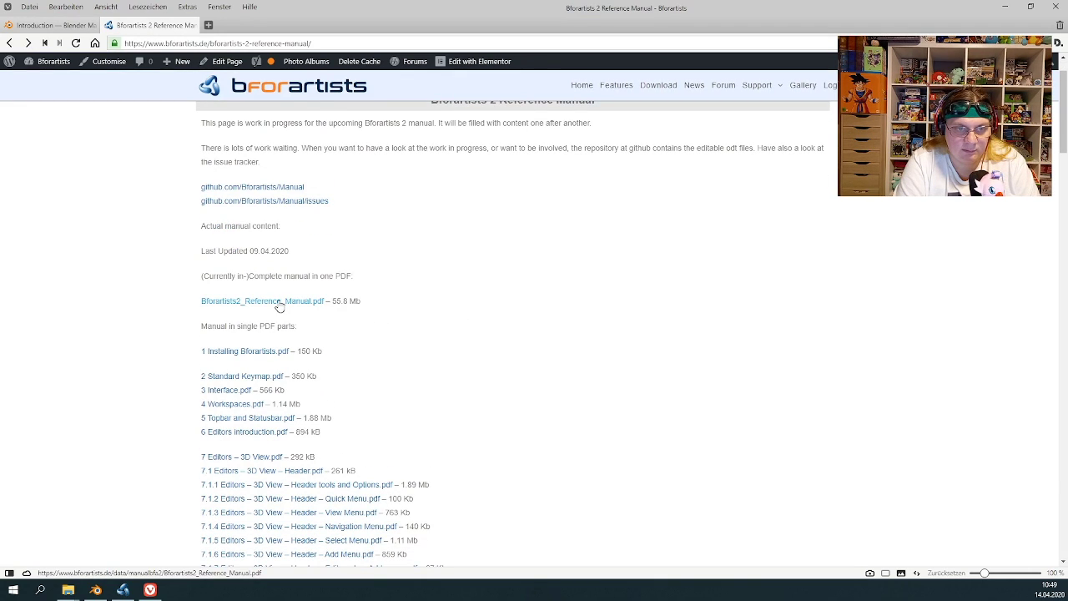
scroll(476, 317, "down", 2)
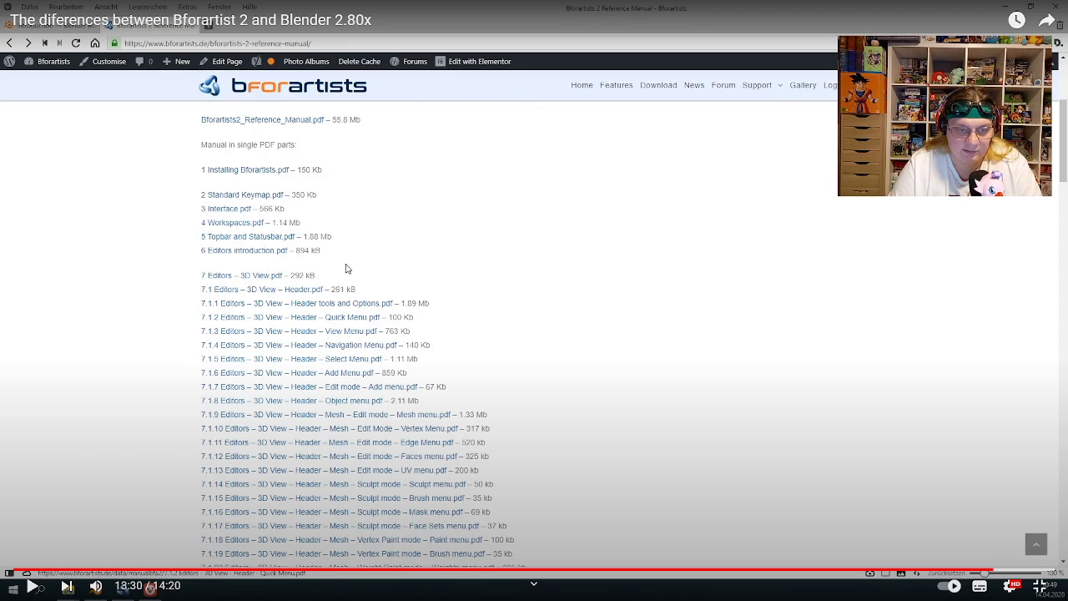
Continue the comparison video from 13:30 towards its end, pausing at 13:34, 13:45 and 13:51
key("space")
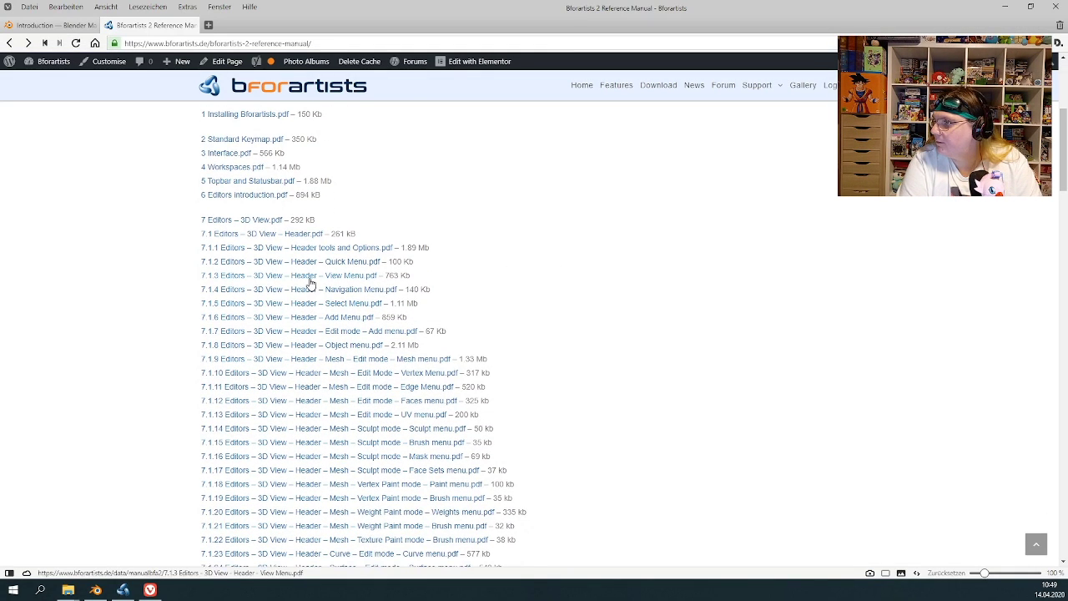
key("space")
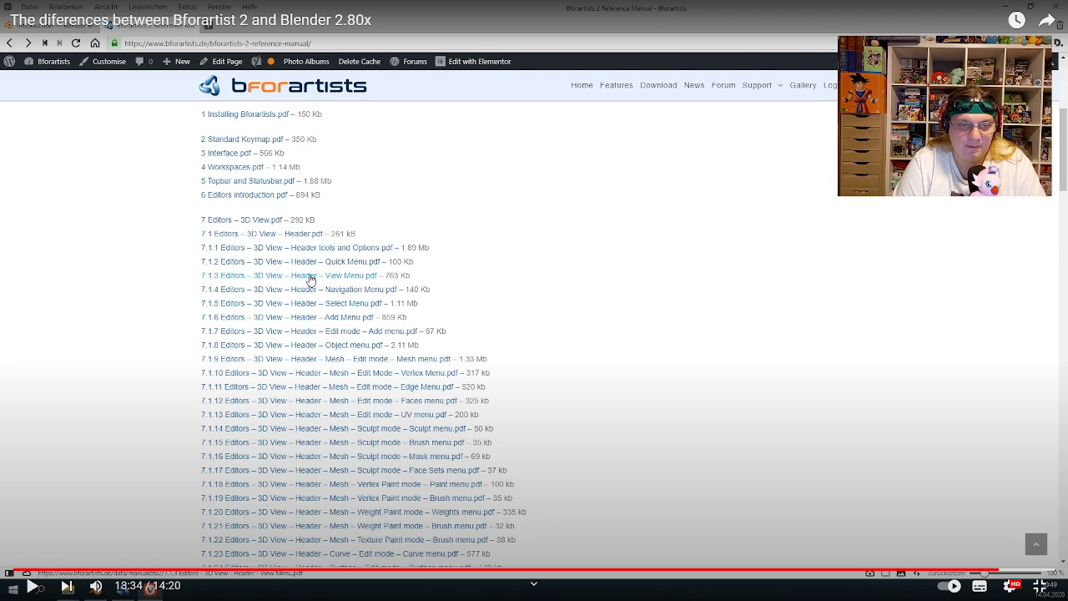
key("space")
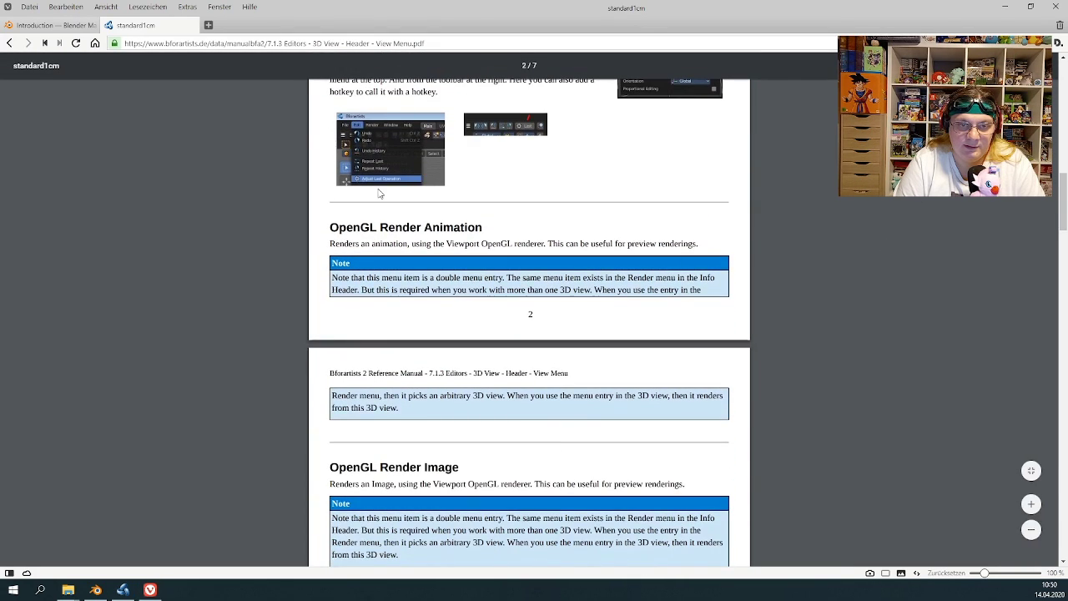
key("k")
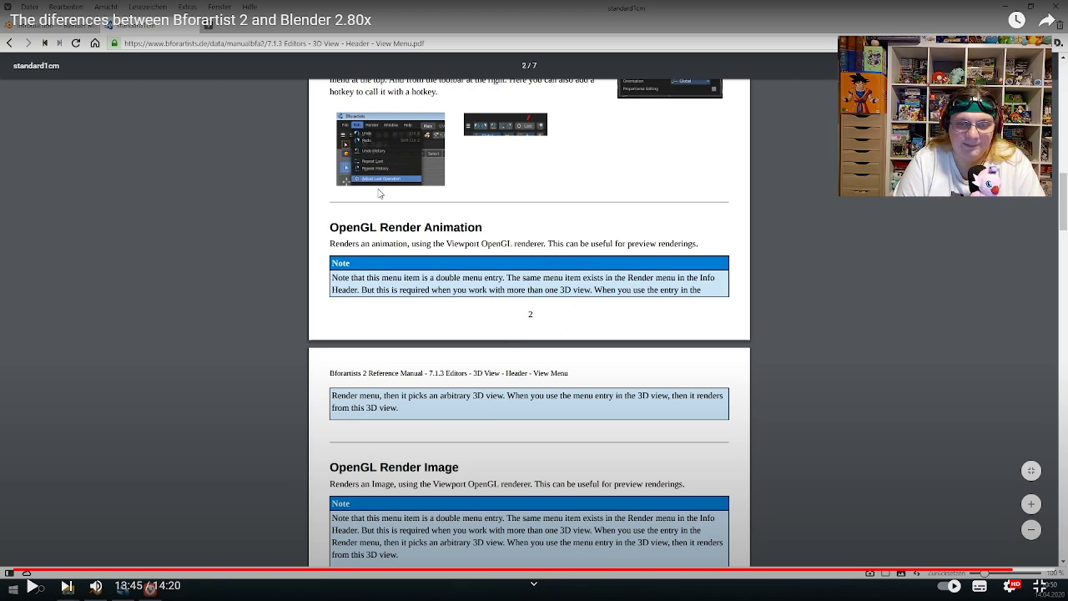
key("k")
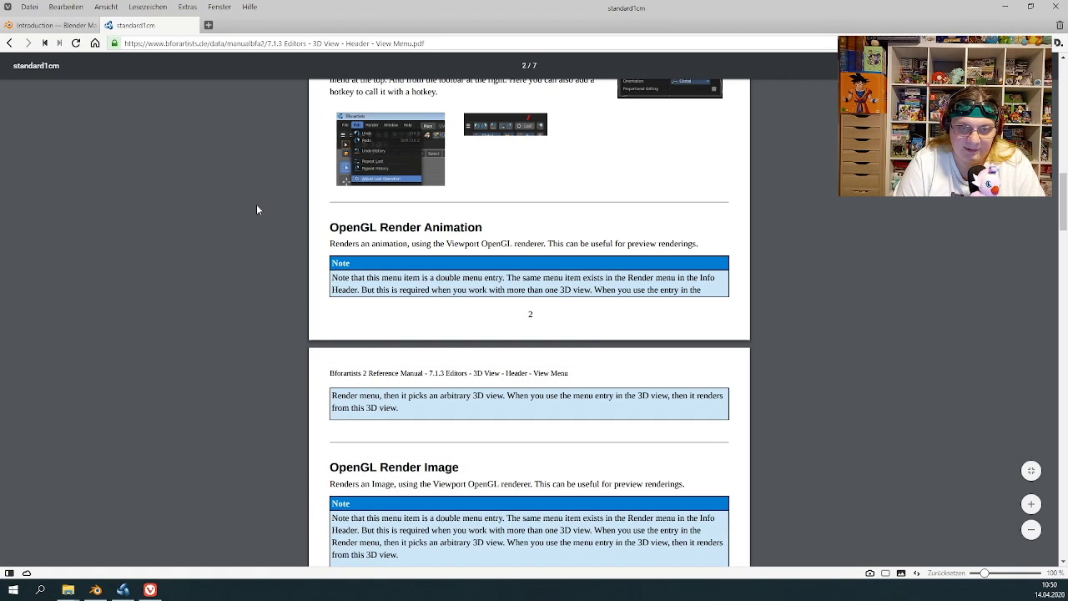
key("space")
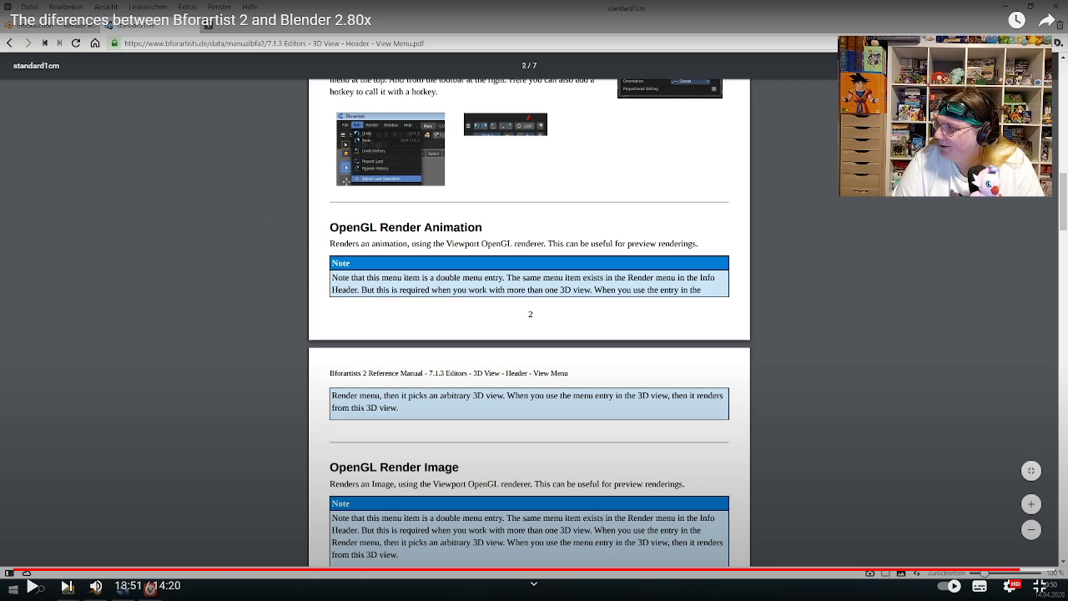
key("space")
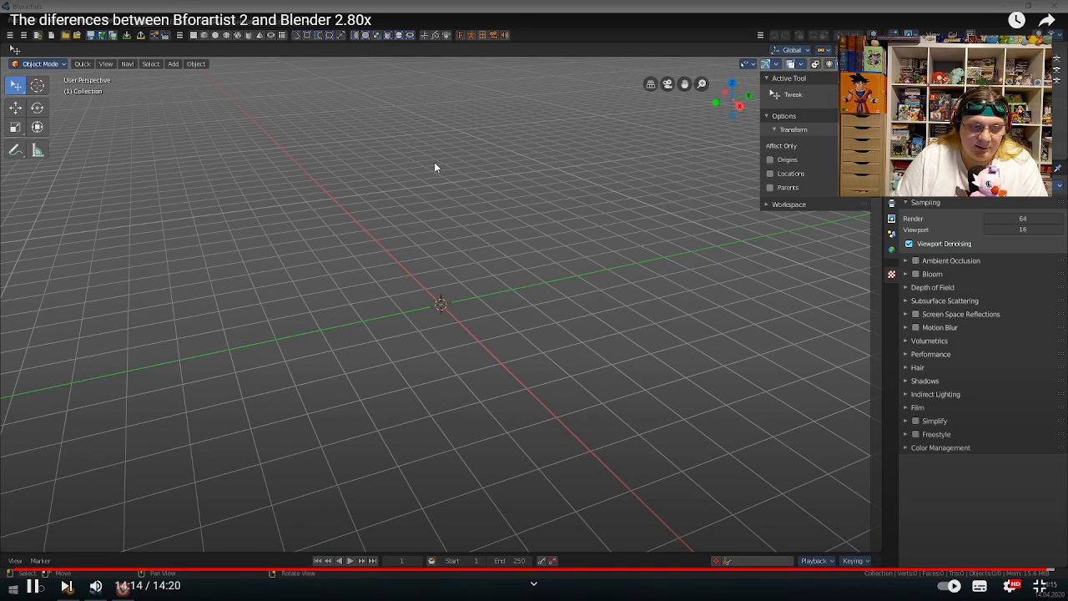
Leave full-screen playback, give the comparison video a like and close it
double_click(434, 165)
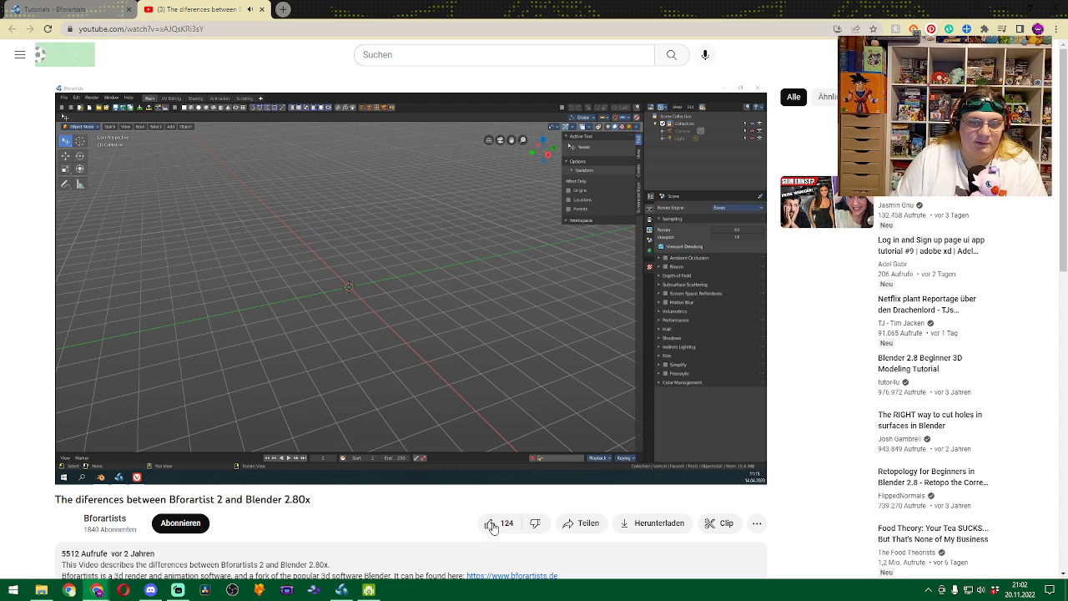
left_click(491, 525)
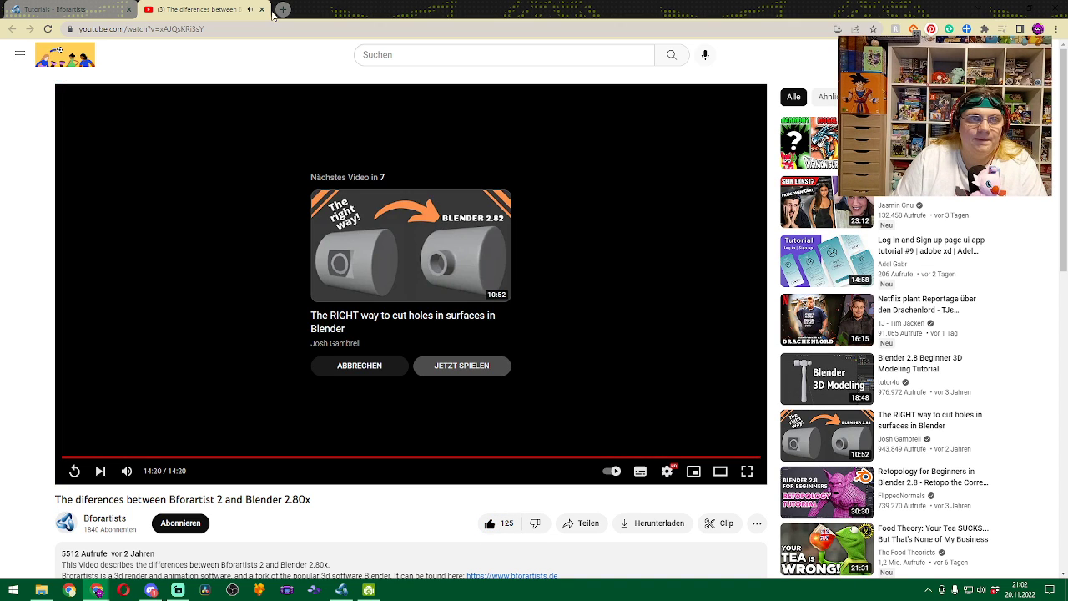
left_click(261, 9)
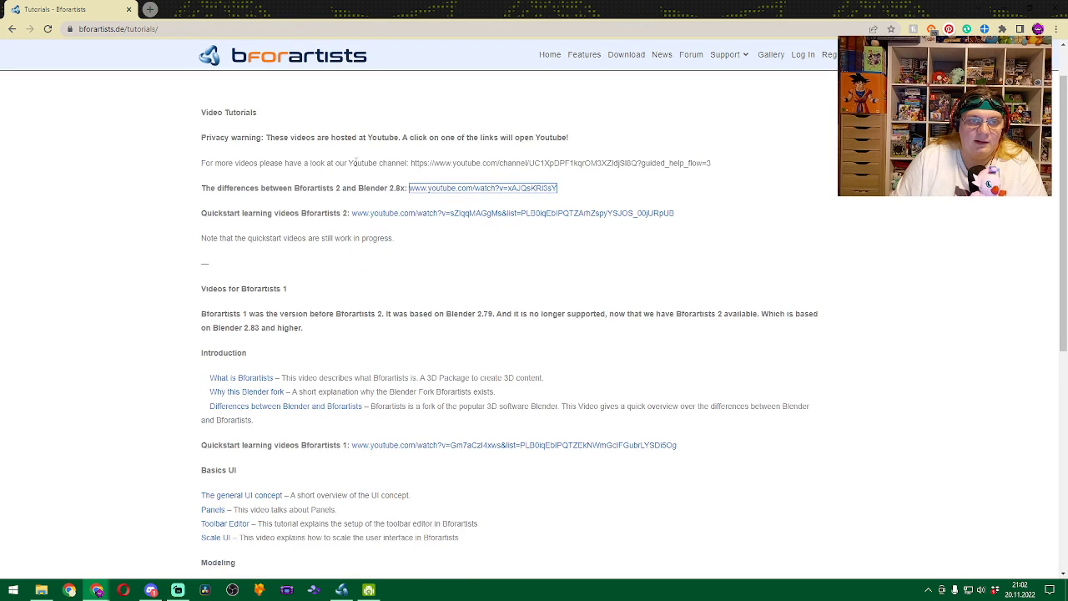
Open the Bforartists 2 quickstart learning videos in a new tab and look through the remaining tutorials list
scroll(356, 163, "down", 1)
left_click(301, 30)
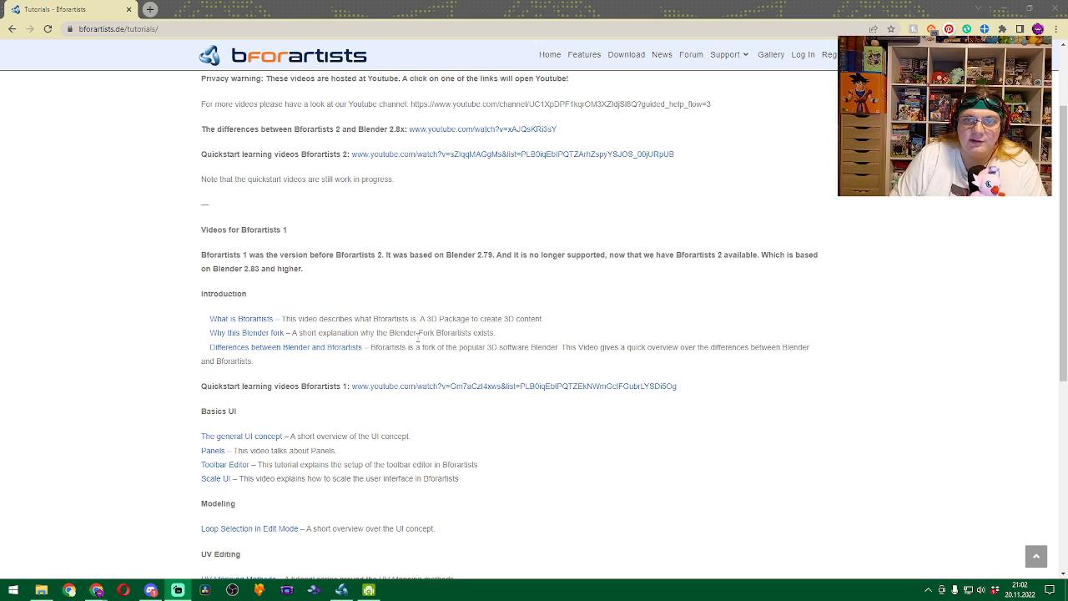
middle_click(475, 157)
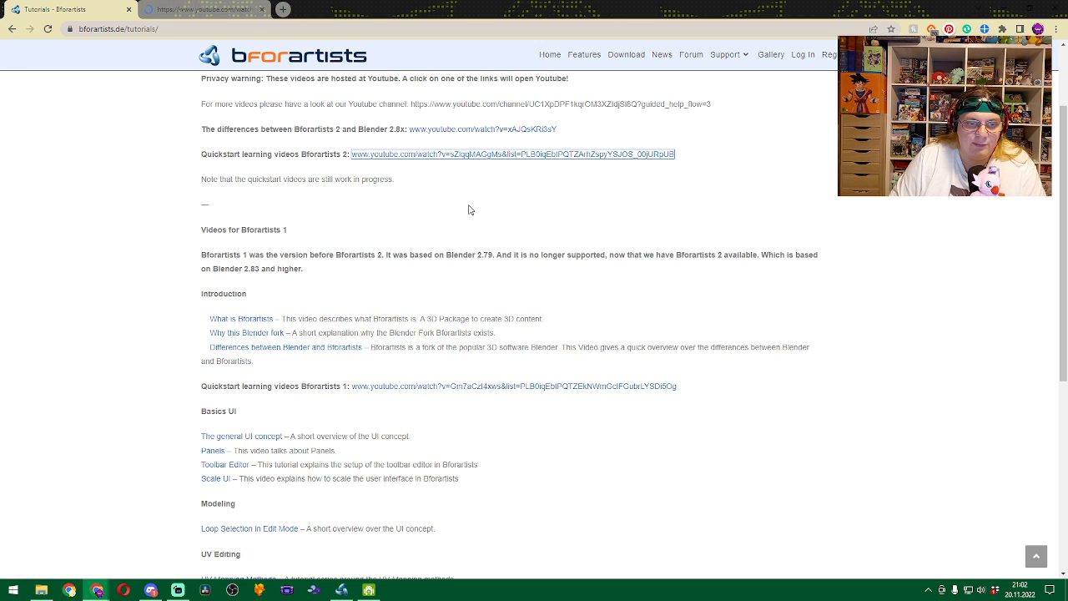
scroll(468, 208, "down", 1)
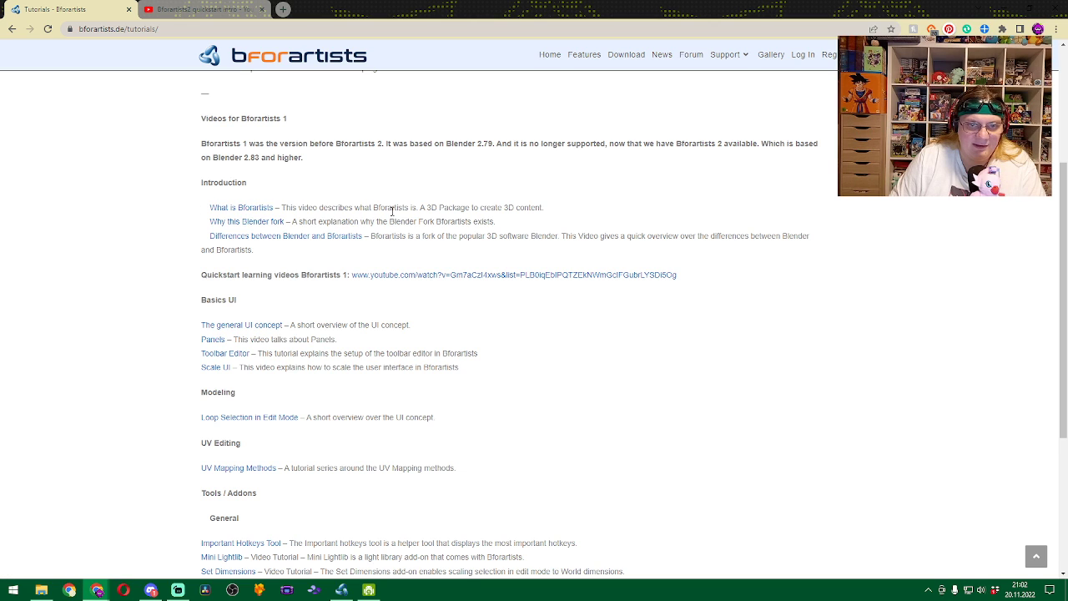
Open the "What is Bforartists" video from the tutorials list in its own tab, preview it briefly and close it
middle_click(240, 209)
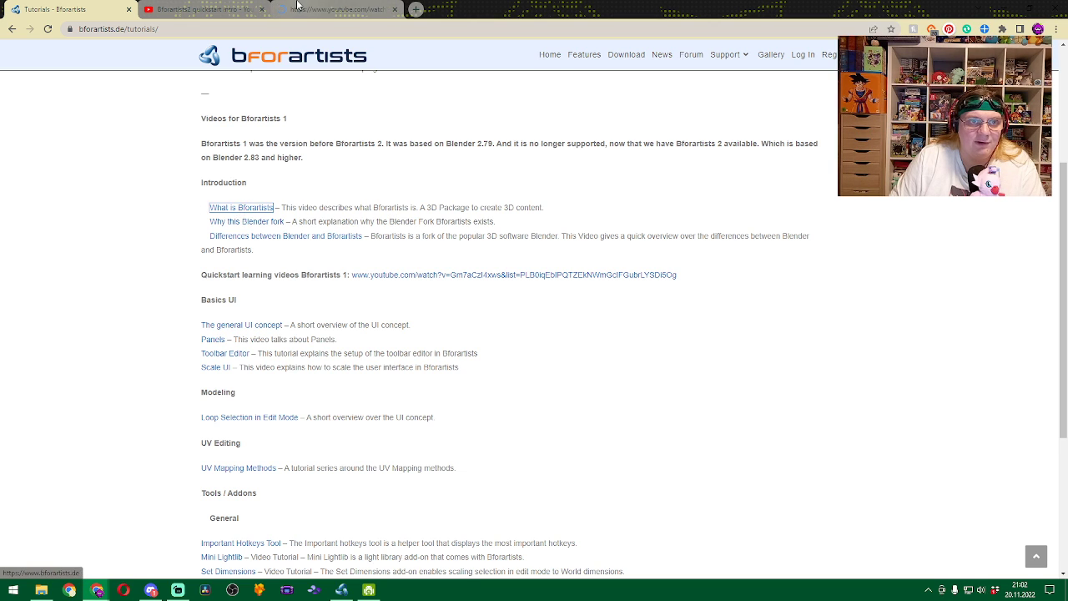
left_click(306, 11)
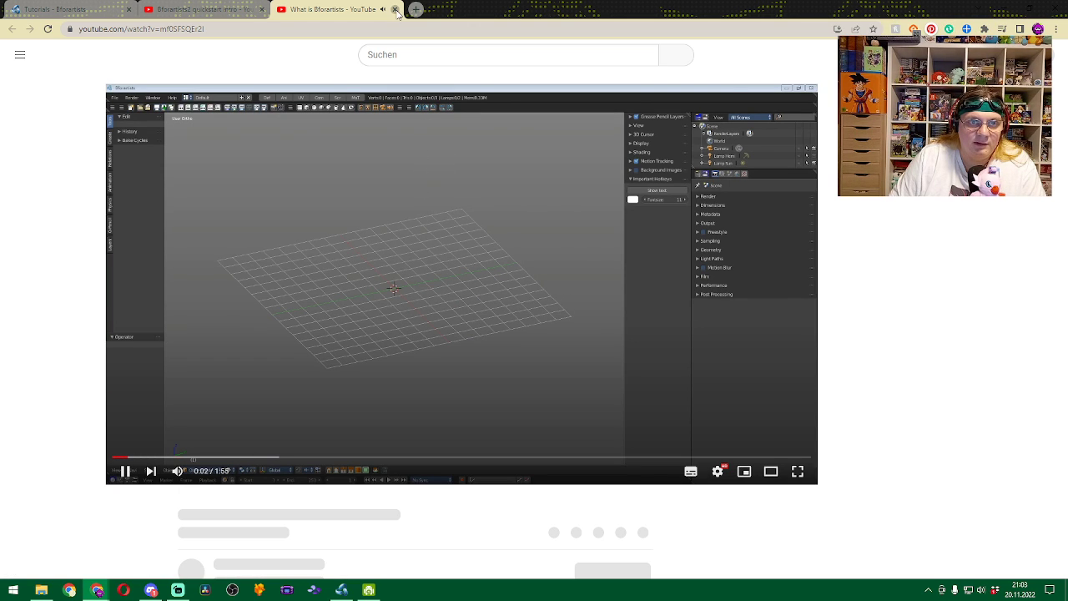
key("ctrl+w")
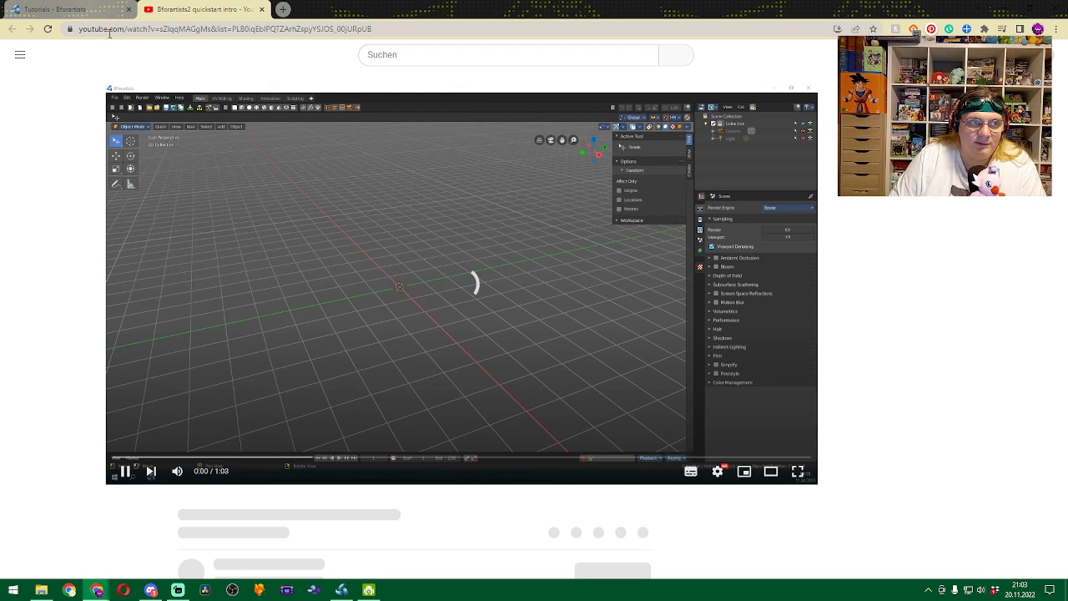
Pause the quickstart intro video and look through the Bforartists 1 tutorial topics from Basics UI to Tools / Addons on the tutorials page
left_click(354, 249)
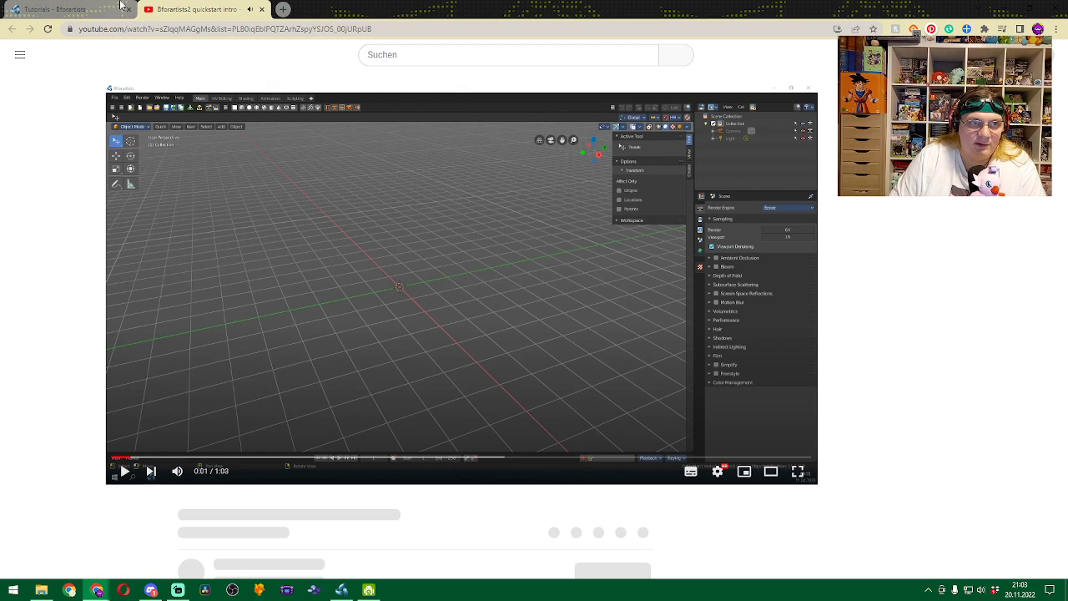
key("ctrl+shift+Tab")
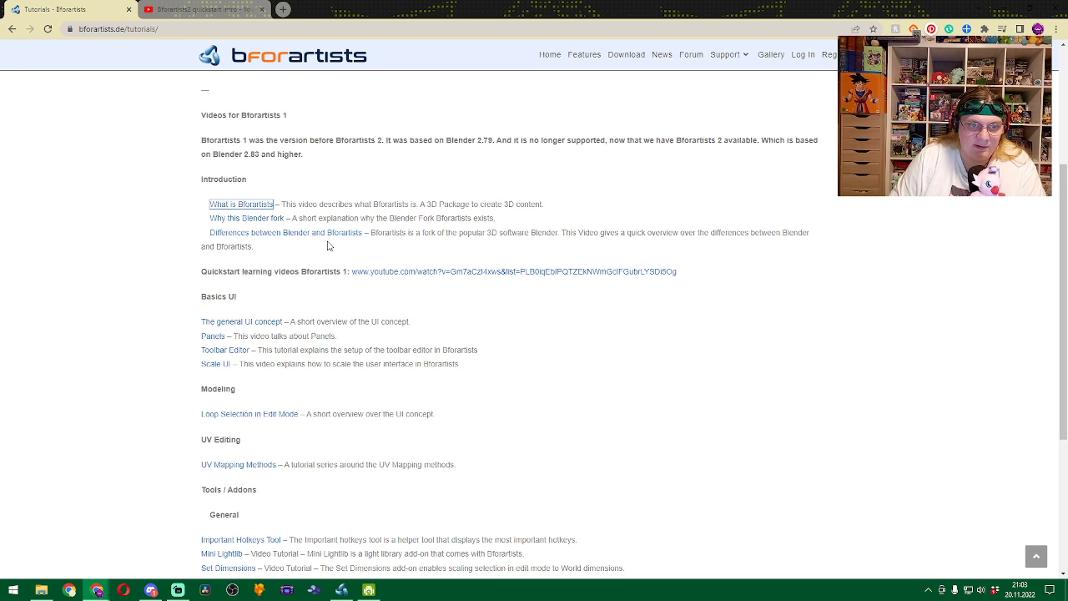
scroll(328, 246, "down", 1)
scroll(328, 245, "down", 2)
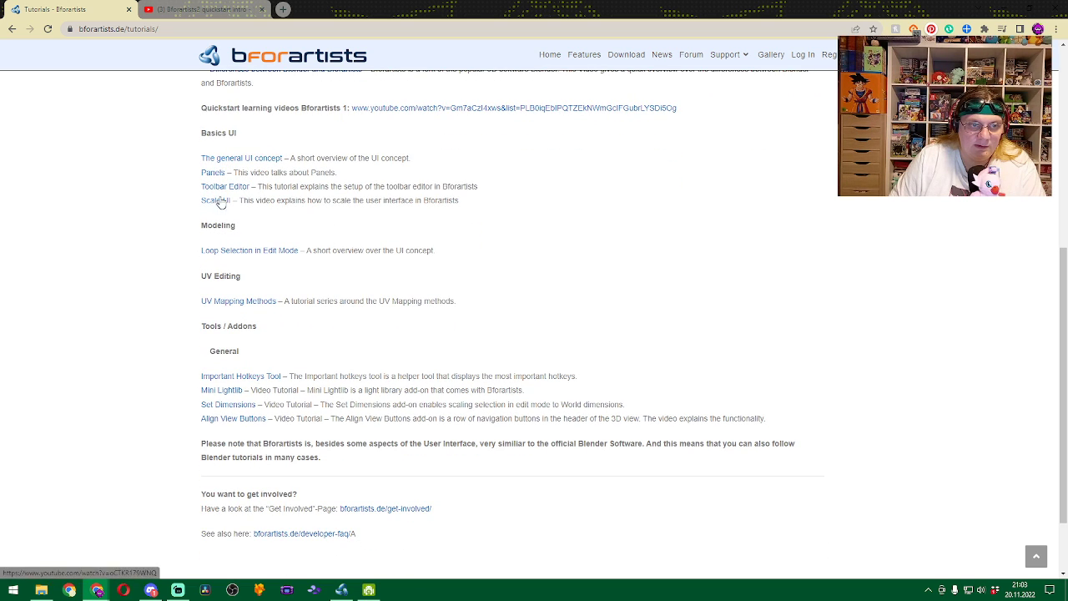
left_click_drag(195, 138, 425, 408)
left_click(418, 348)
scroll(380, 298, "up", 1)
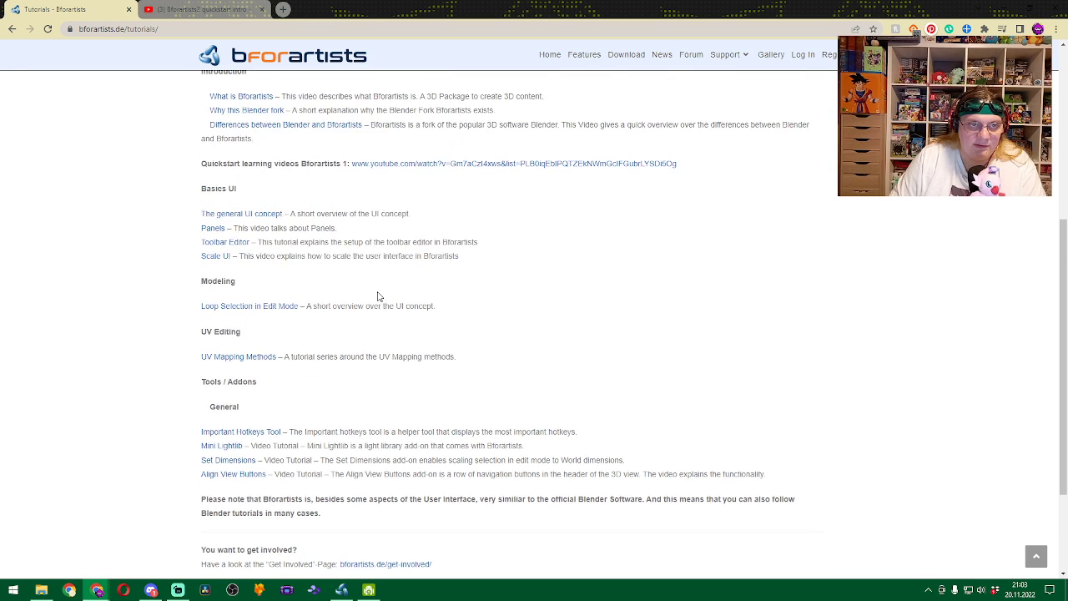
scroll(380, 298, "down", 2)
scroll(380, 298, "up", 1)
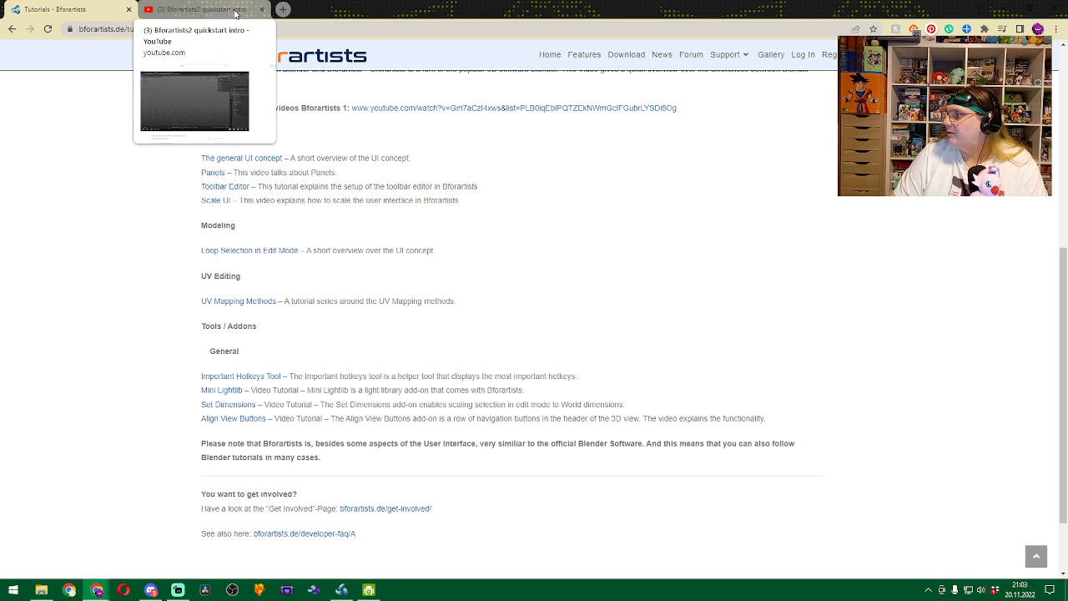
Play the Bforartists2 quickstart intro video in full screen and pause it at 0:32
left_click(209, 9)
left_click(393, 281)
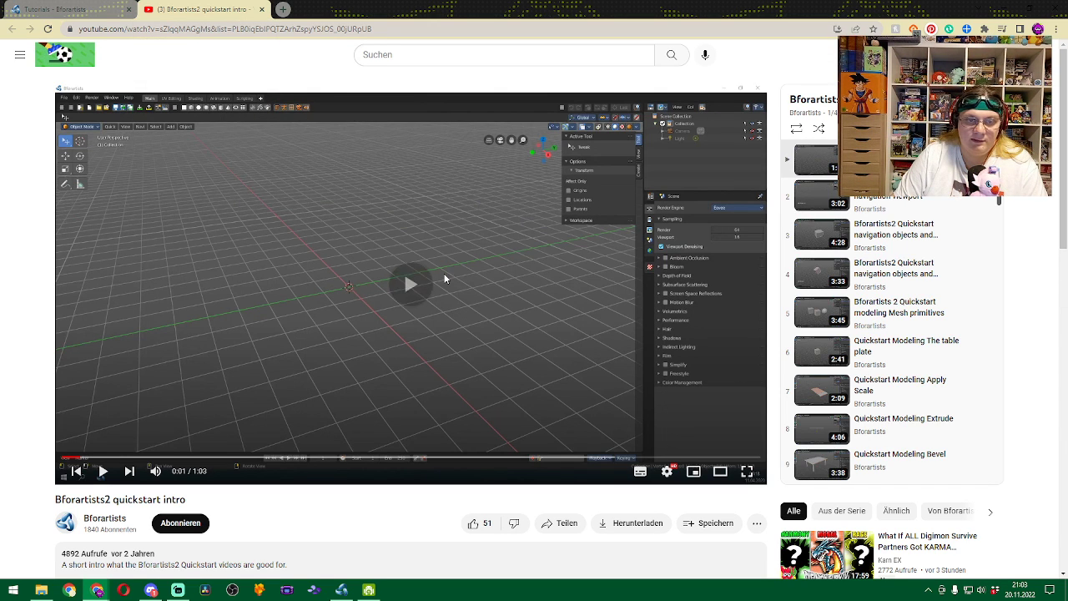
double_click(466, 273)
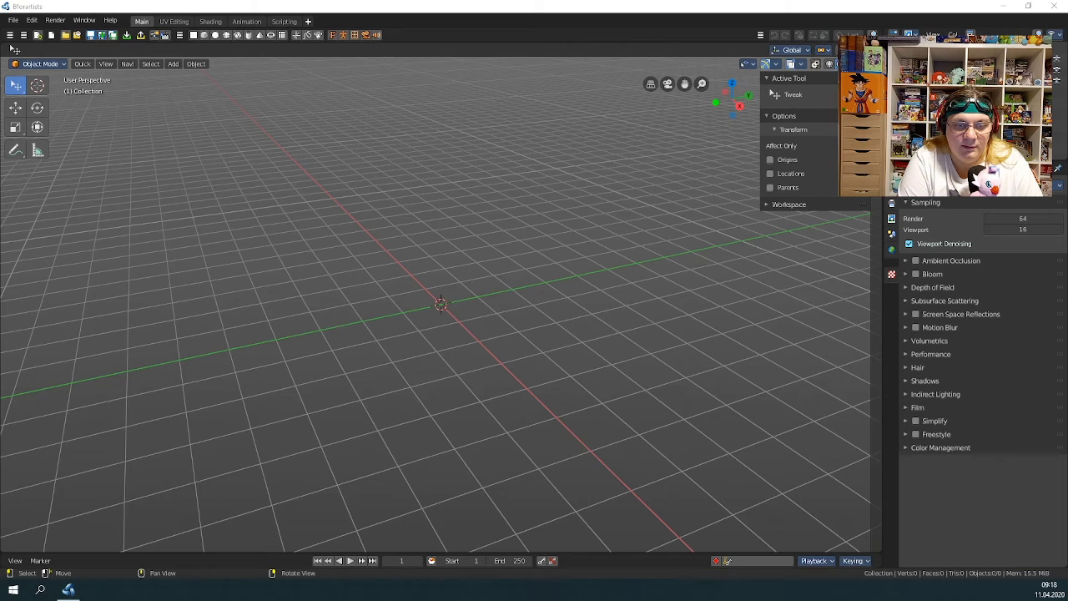
key("space")
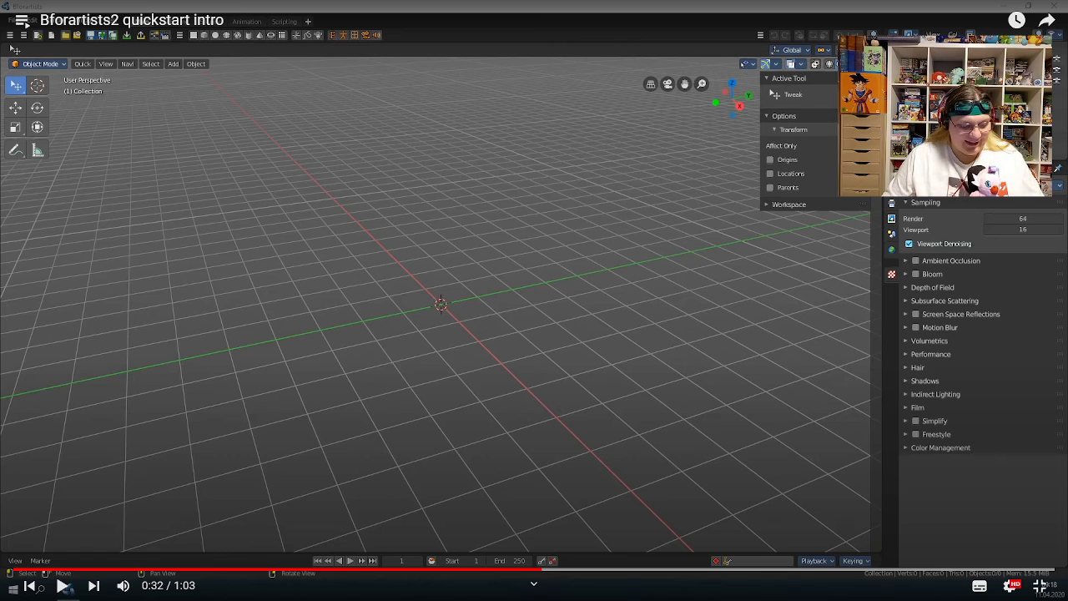
Switch to Bforartists and, in Edit Mode, add a cylinder at a 3D cursor placed on the grid beside the cube
key("alt+Tab")
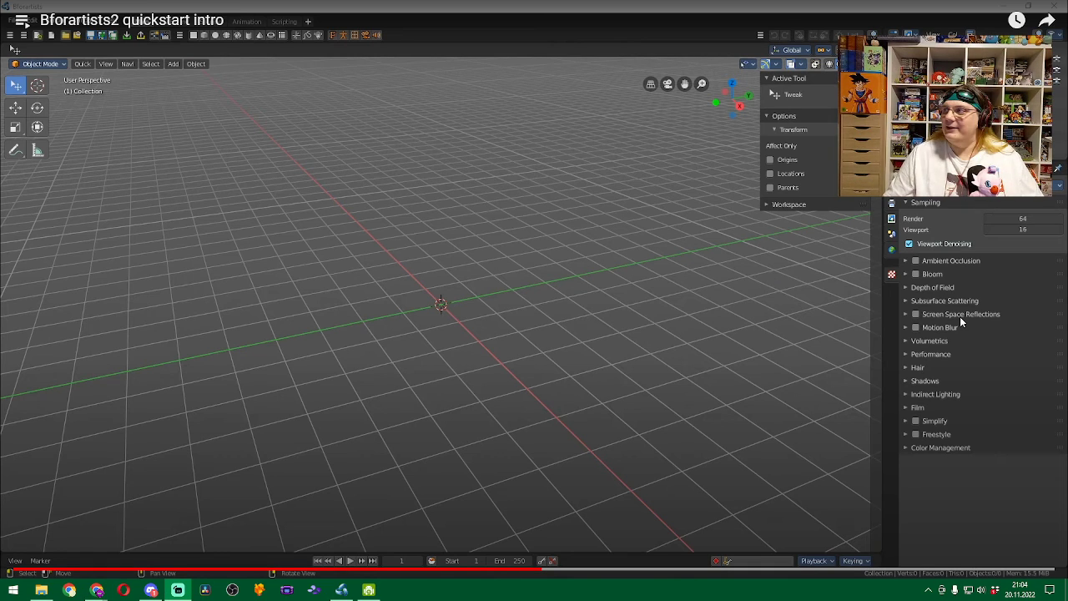
key("alt+Tab")
key("Tab")
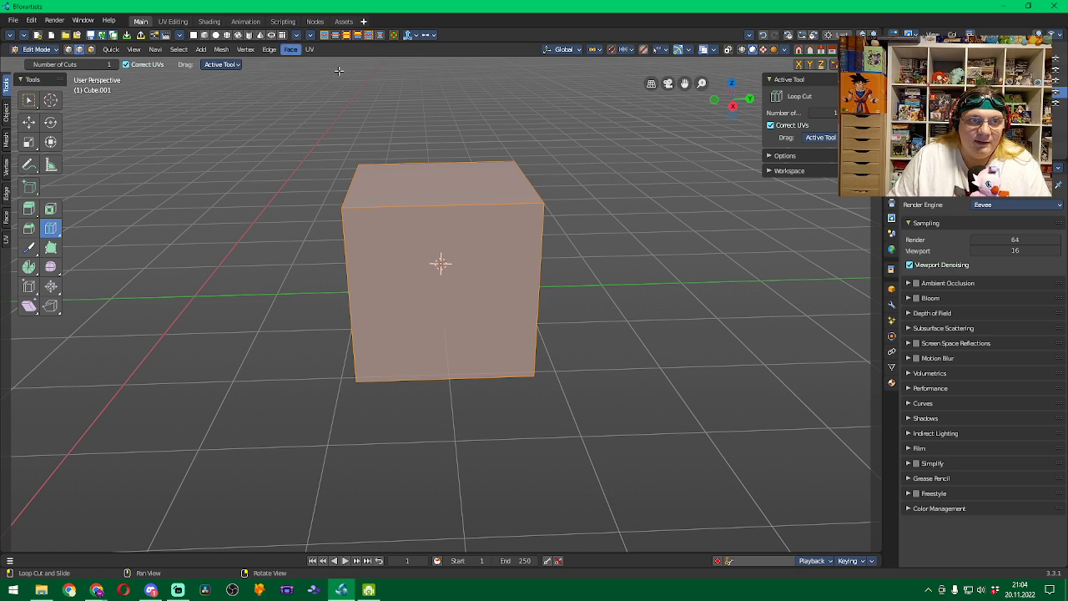
left_click(51, 100)
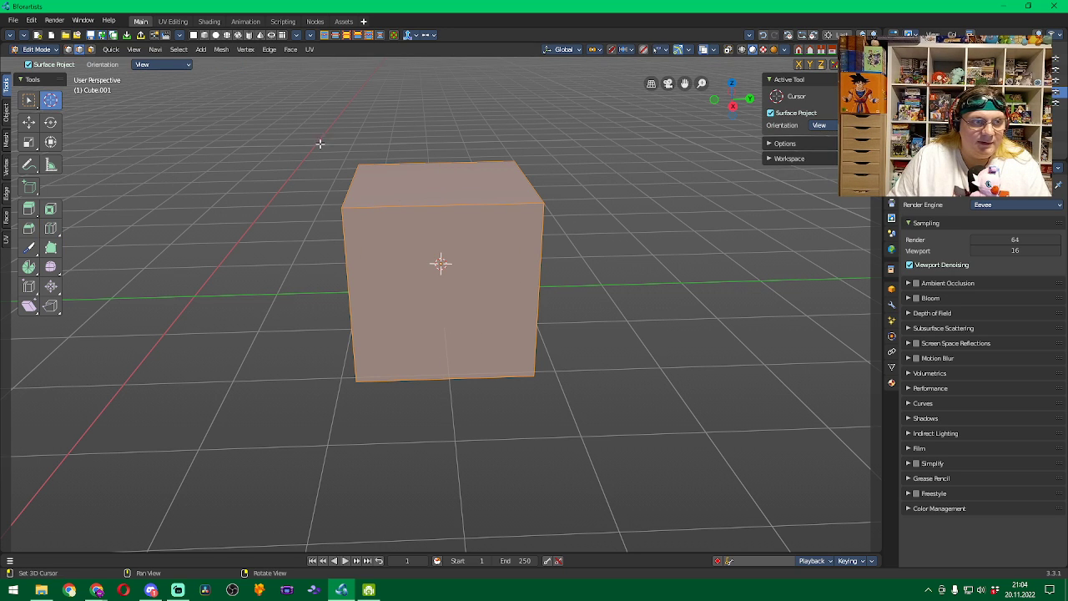
left_click(173, 265)
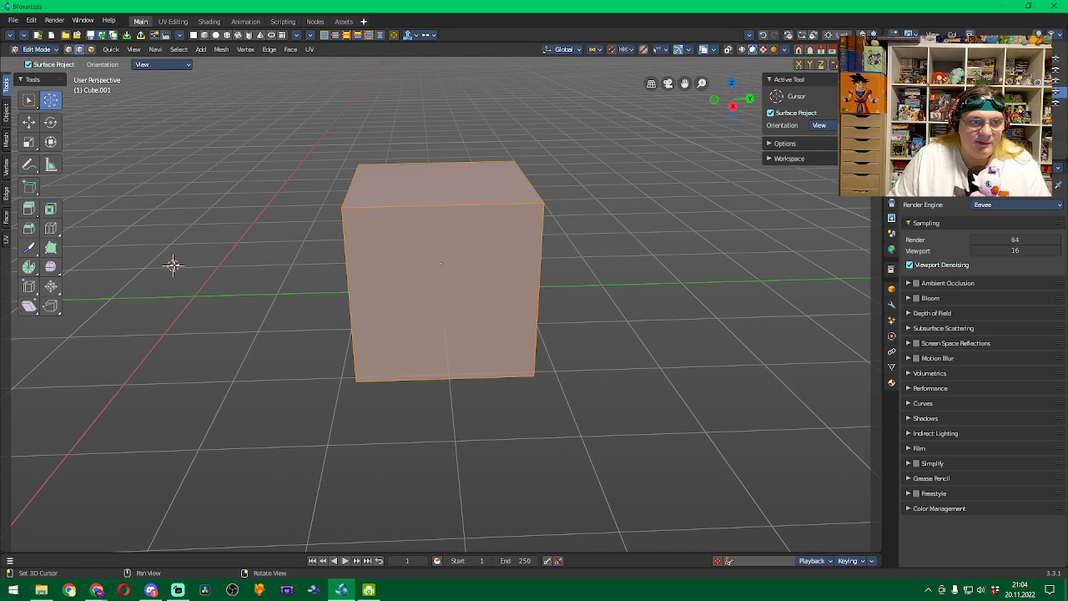
left_click(248, 36)
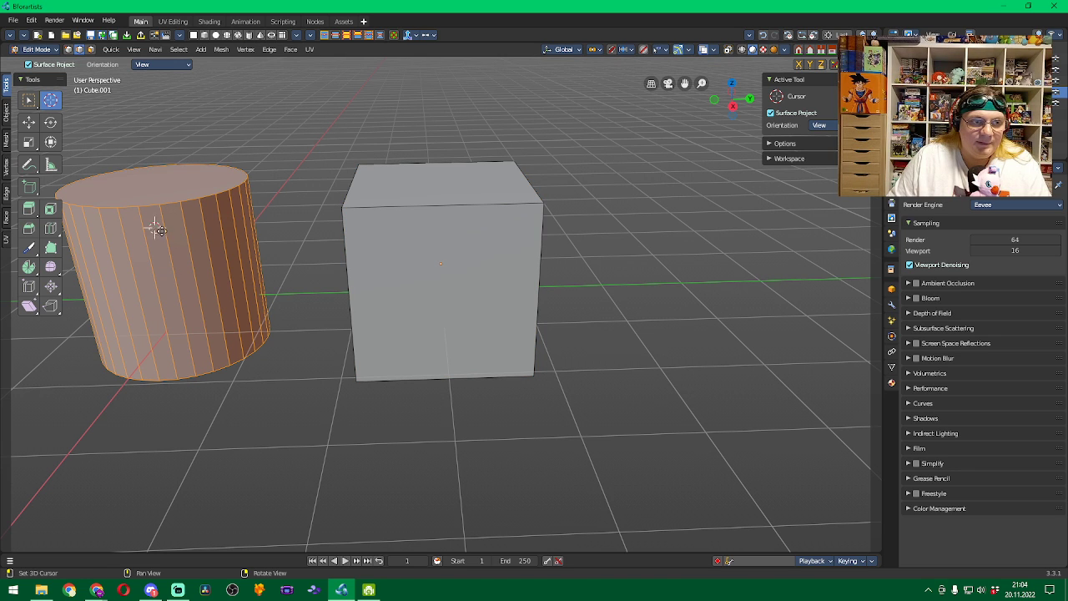
Leave the cylinder at its current place and set the 3D cursor on the grid just behind it
key("g")
left_click(159, 176)
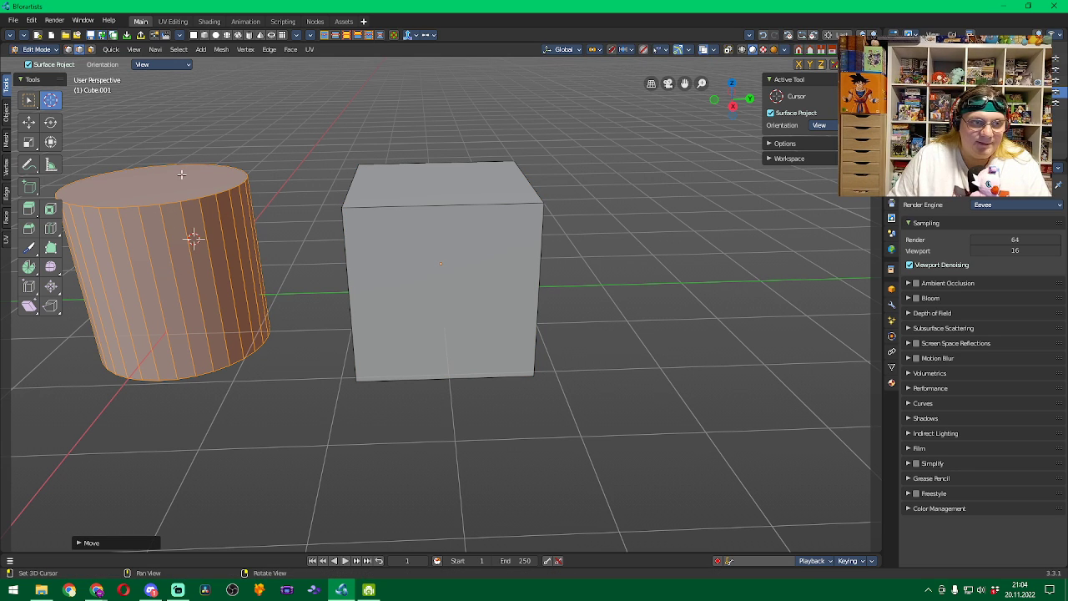
left_click(248, 138)
Try to pull part of the cylinder's top rim inward with the Tweak tool, then clear the selection
key("q")
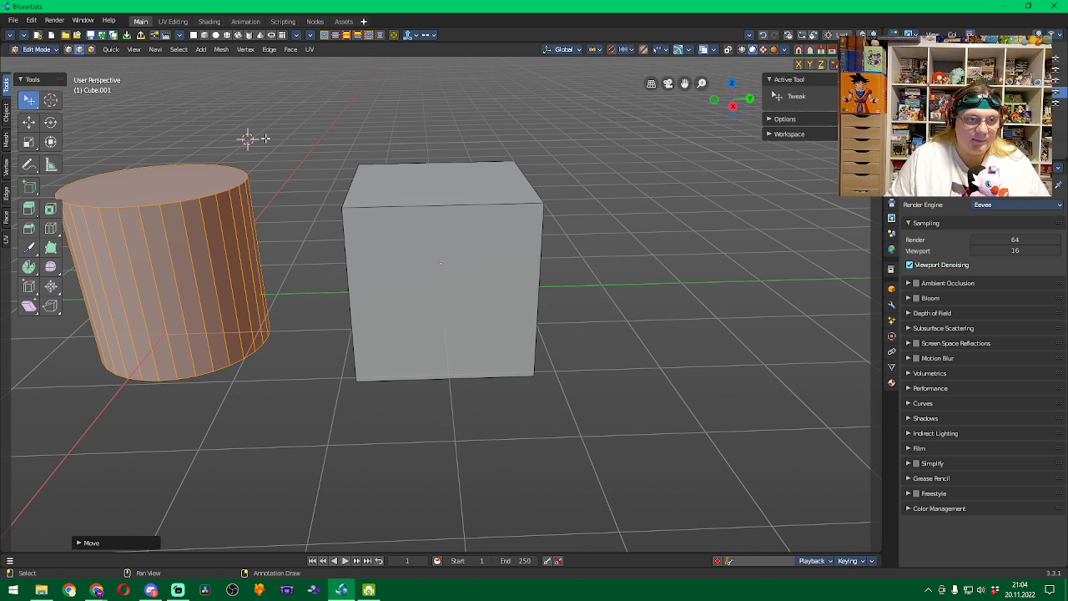
left_click_drag(263, 141, 174, 148)
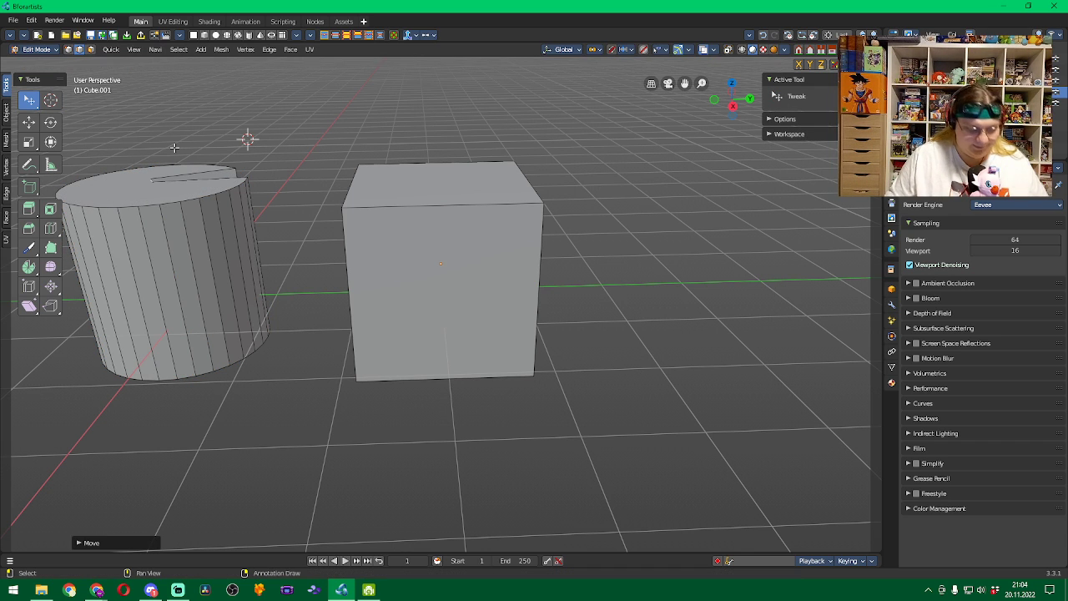
key("Escape")
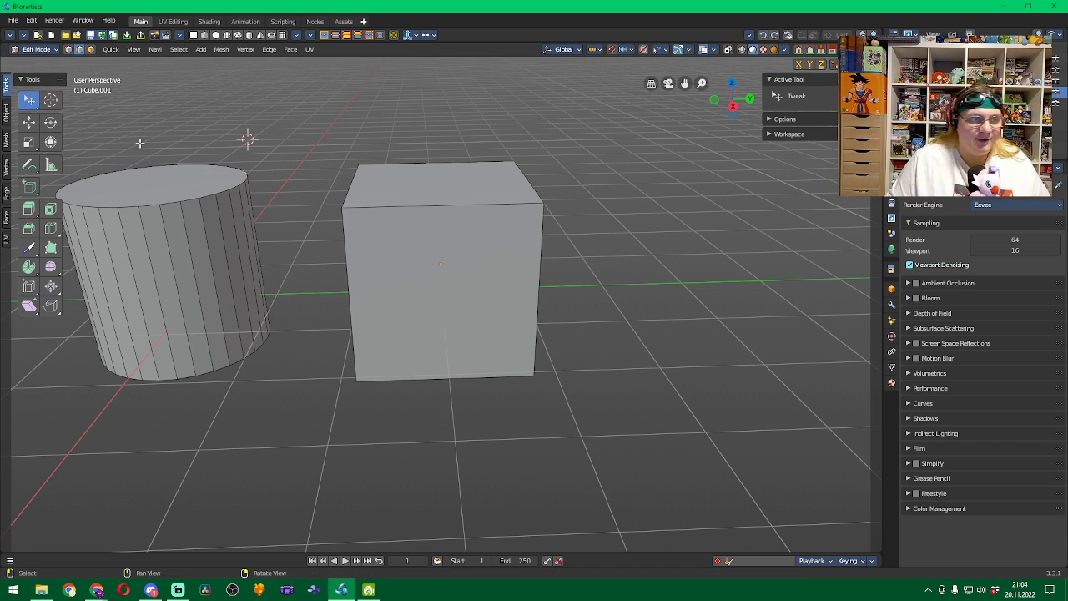
Box-select the cylinder's top face, try pulling its front rim edge down with the Tweak tool, and undo the move
key("w")
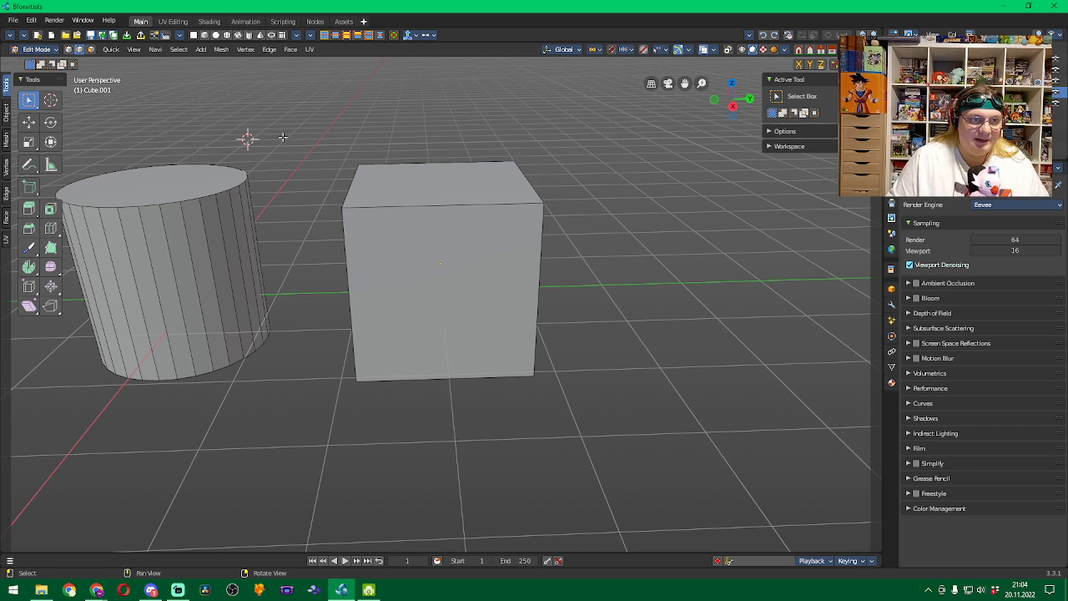
left_click_drag(282, 134, 50, 225)
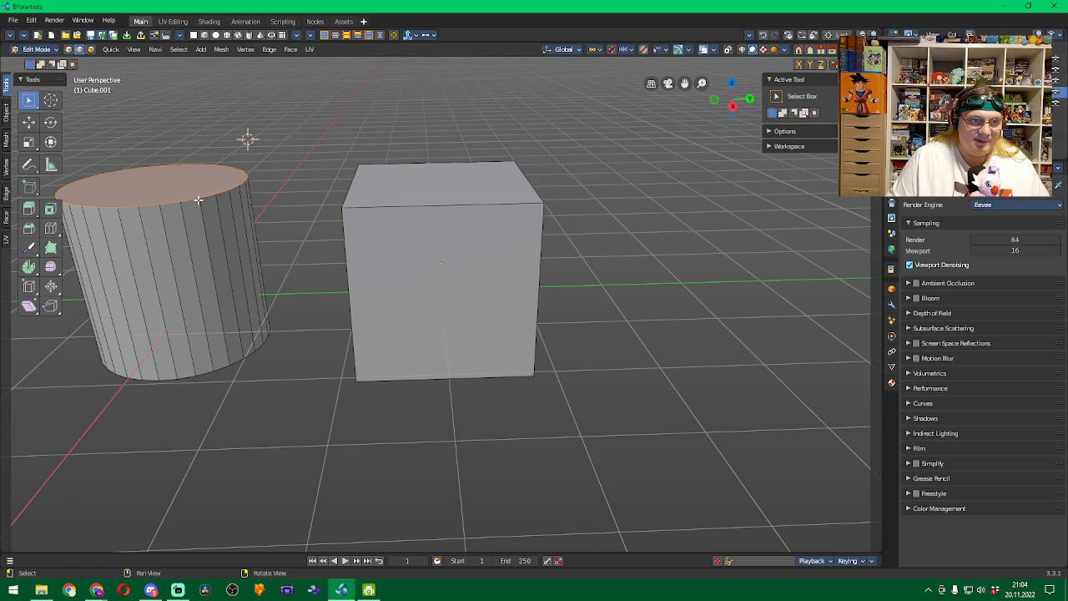
key("w")
key("w")
key("w")
left_click_drag(198, 202, 205, 246)
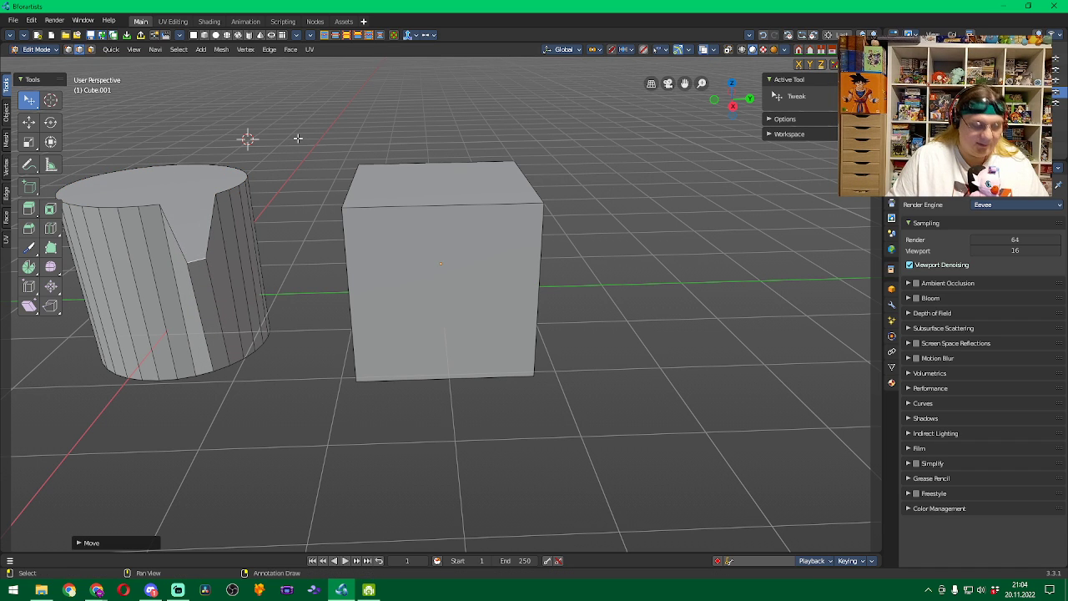
key("ctrl+z")
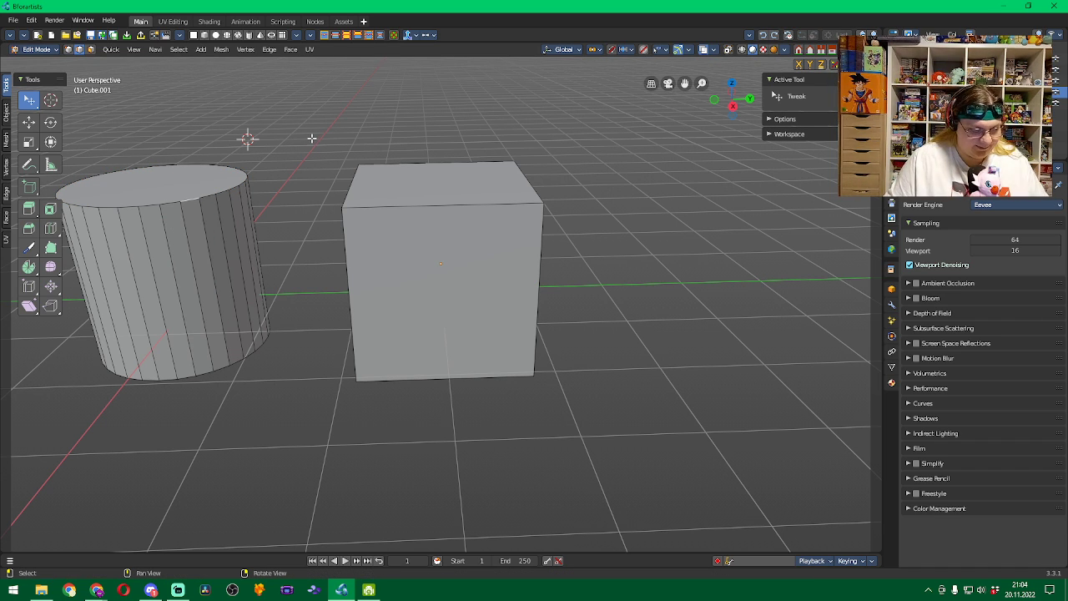
Box-select the cylinder's top face again, try pulling a vertical side edge outward with the Tweak tool, and undo the move
key("w")
left_click_drag(288, 139, 45, 232)
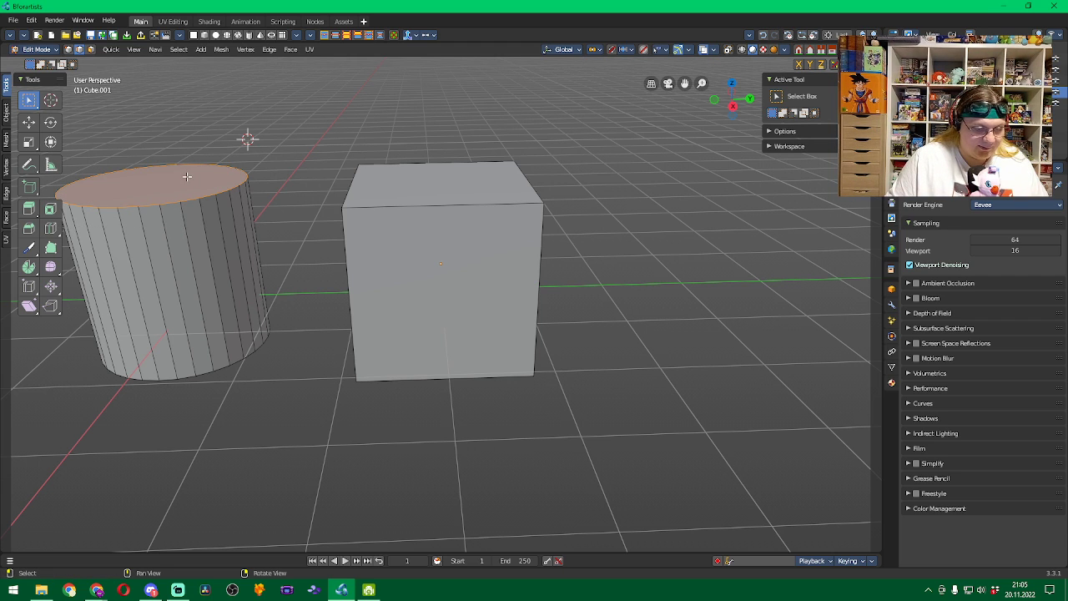
key("w")
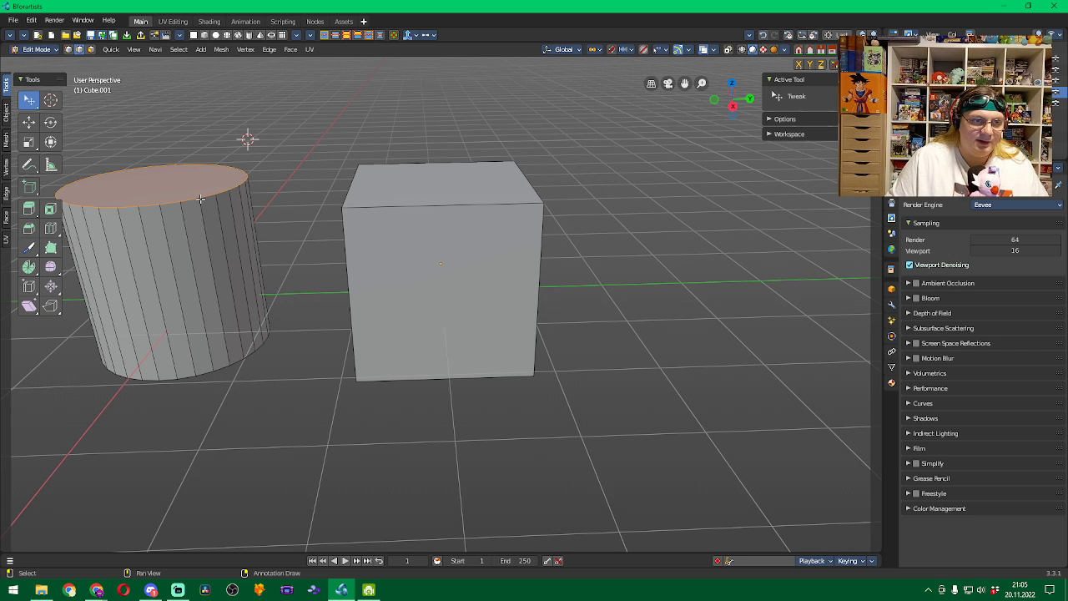
mouse_move(286, 147)
left_mouse_down()
mouse_move(282, 200)
mouse_move(302, 244)
mouse_move(303, 141)
left_mouse_up()
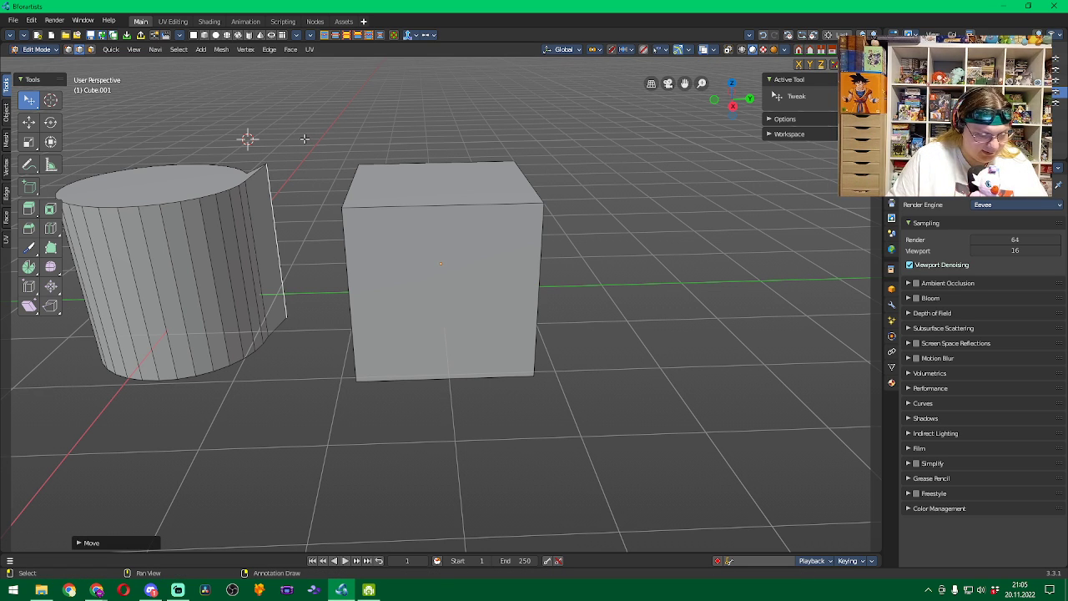
key("ctrl+z")
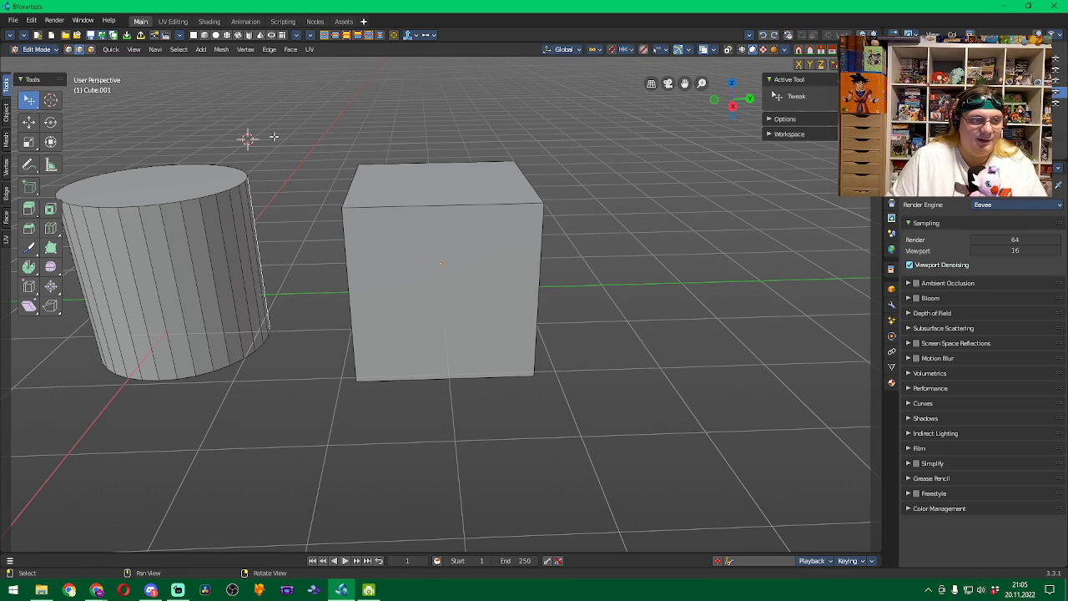
Select the cylinder's top face with Select Box and lower it with the Move tool until only a thin disc is left
left_click_drag(38, 110, 76, 127)
left_click_drag(300, 136, 47, 214)
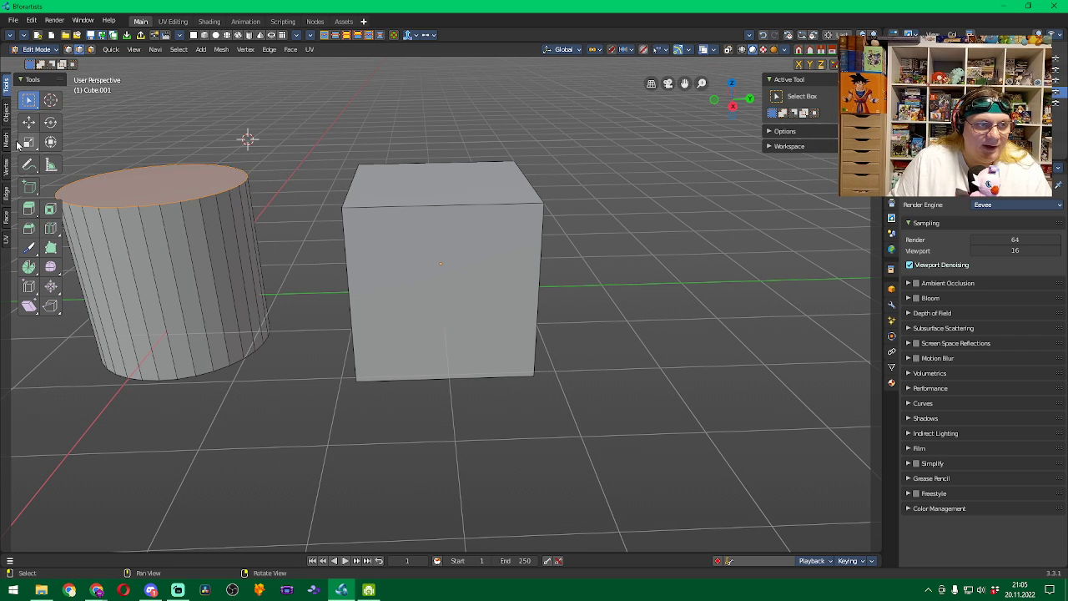
left_click(28, 127)
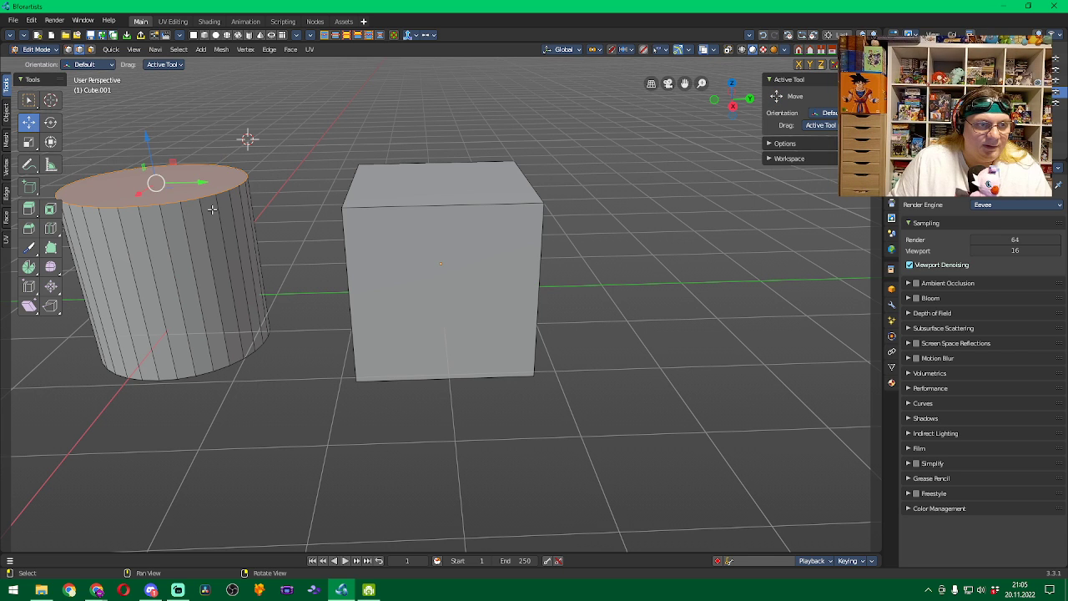
left_click_drag(202, 197, 234, 336)
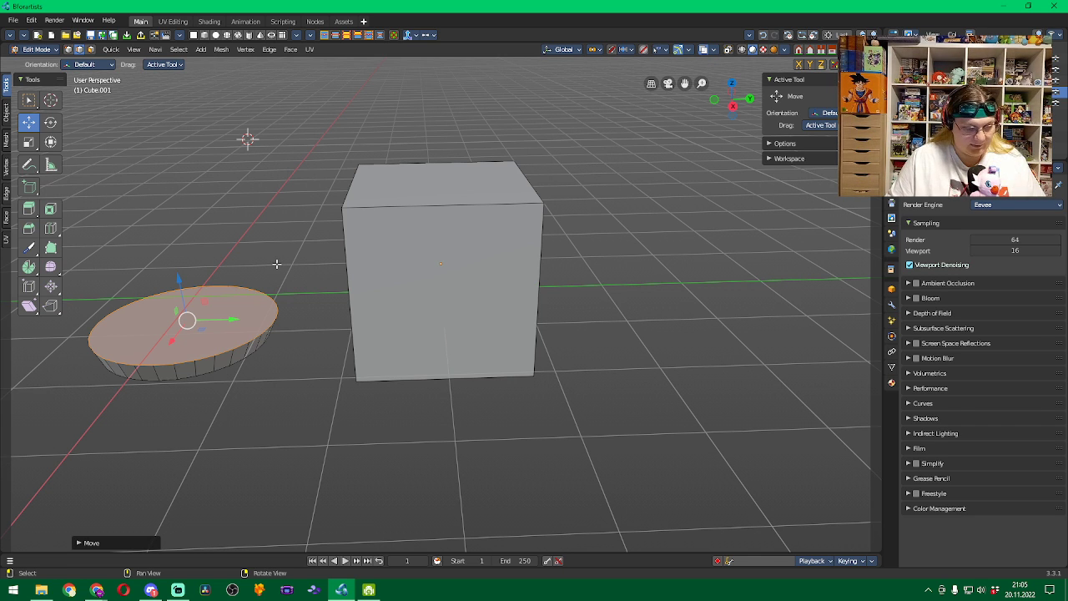
Select the whole mesh, switch to Object Mode and delete the object holding the cube and the flattened cylinder
key("a")
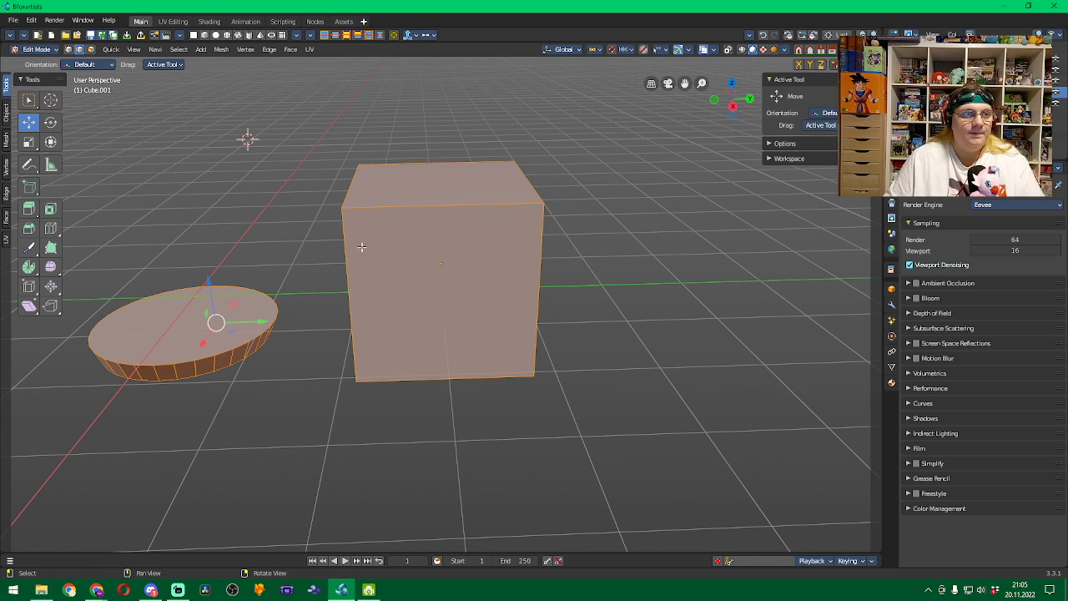
left_click(55, 50)
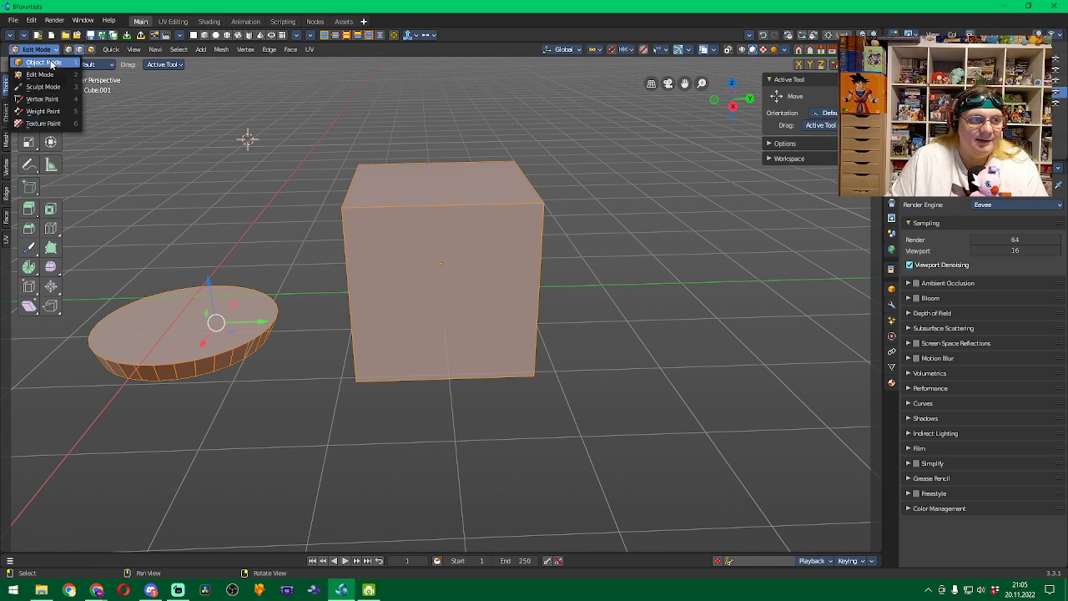
left_click(42, 62)
key("Delete")
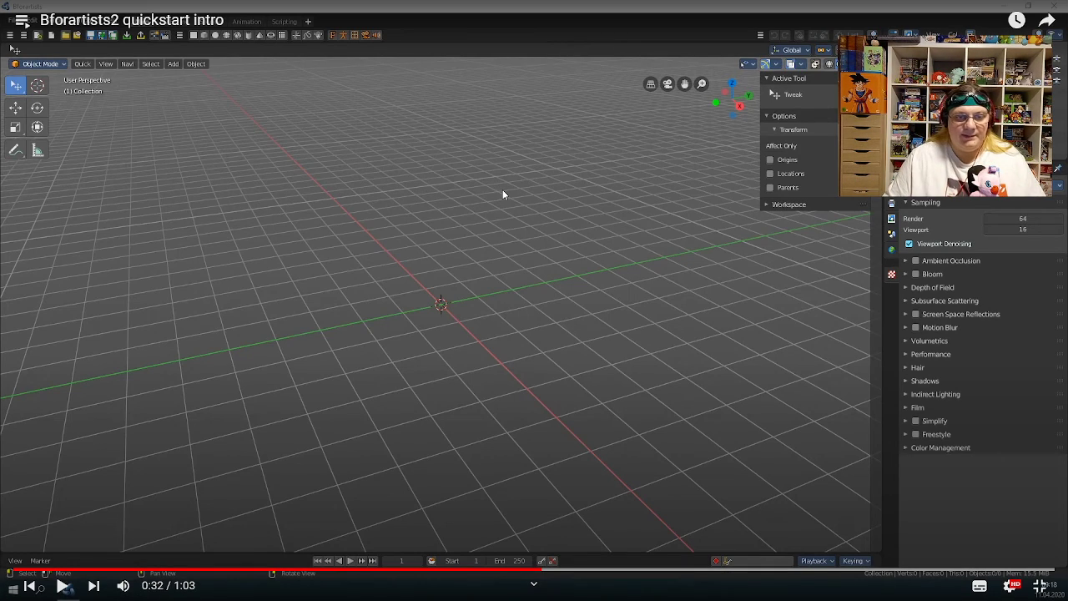
Return to Bforartists and place the 3D cursor near the middle of the empty grid
key("alt+Tab")
left_click(435, 284)
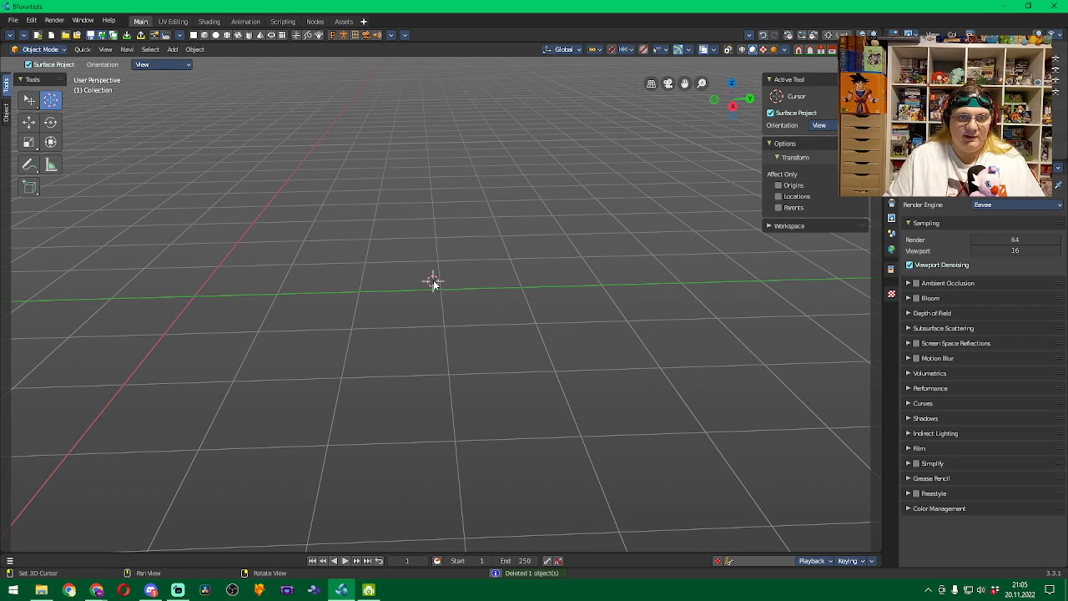
Switch to the quickstart videos on YouTube, pause the navigation viewport video and go back to the Bforartists2 quickstart intro
key("alt+Tab")
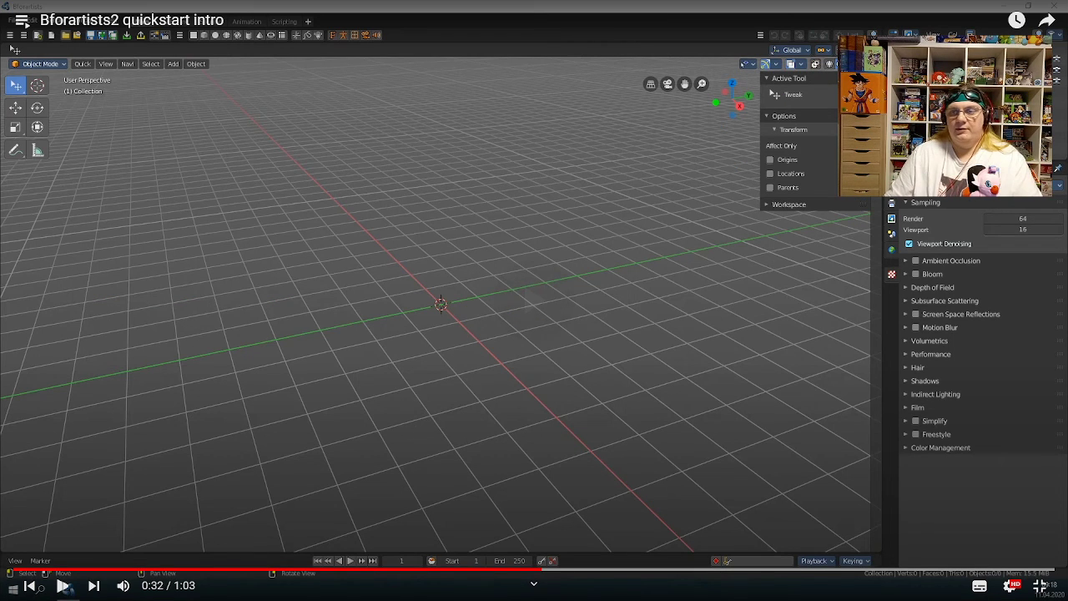
key("alt+Tab")
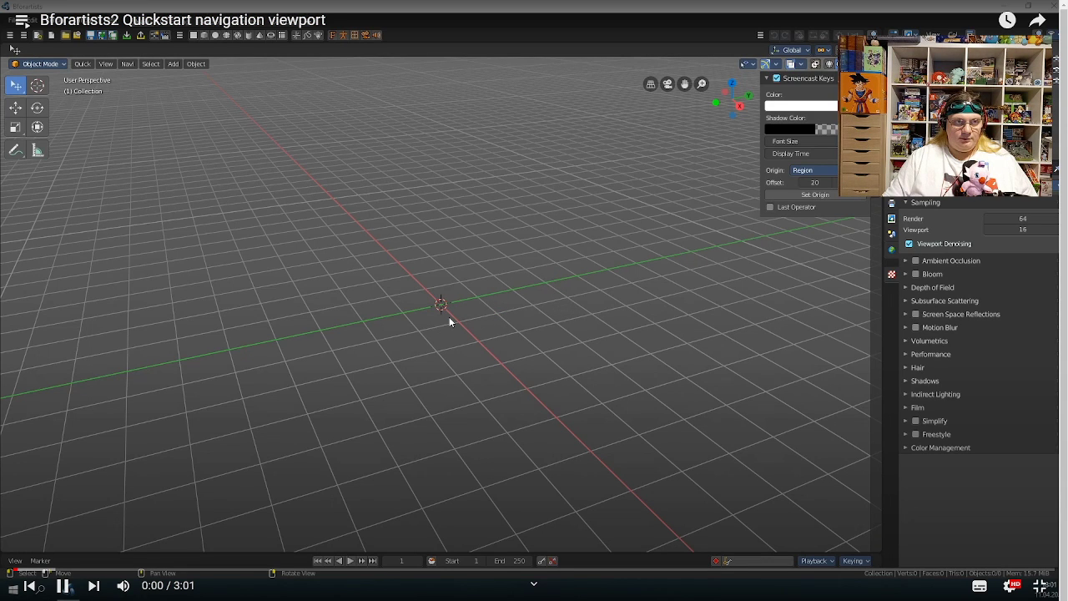
left_click(449, 317)
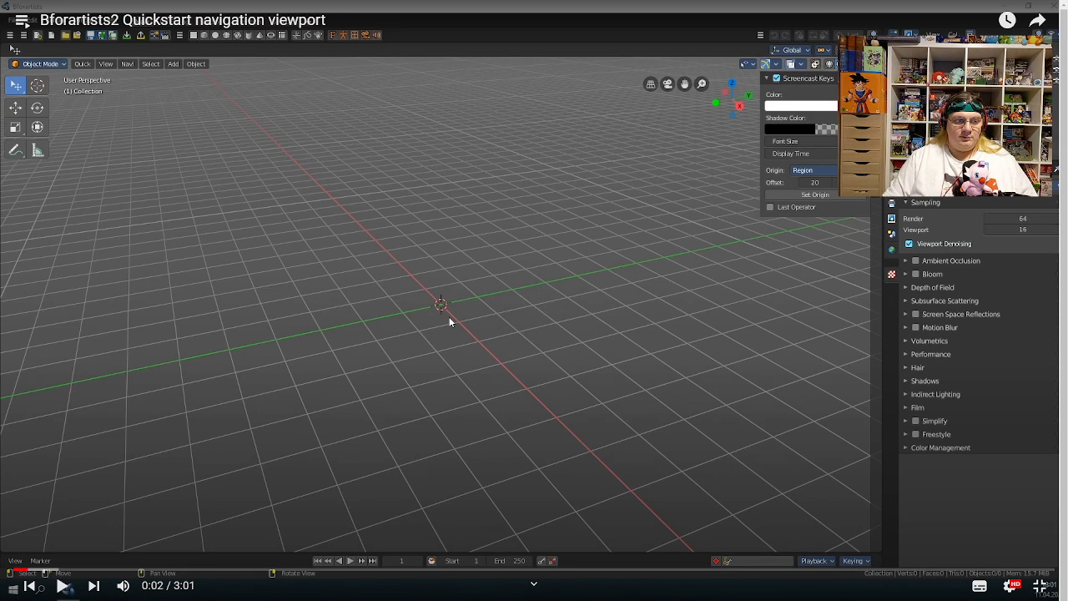
key("Escape")
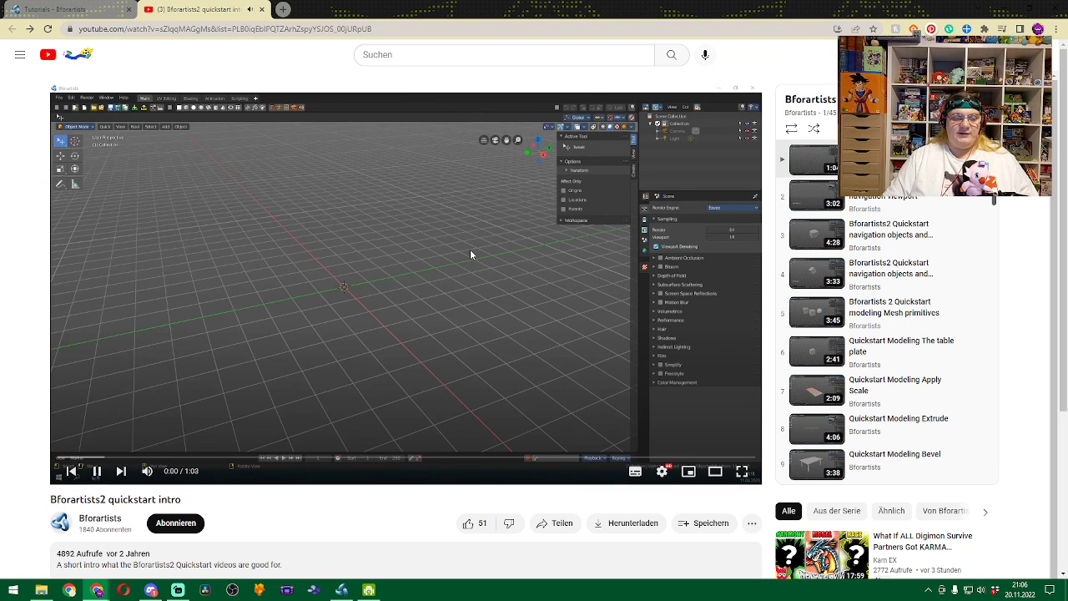
Watch the Bforartists2 quickstart intro in full screen, skipping ahead 5 seconds
key("F11")
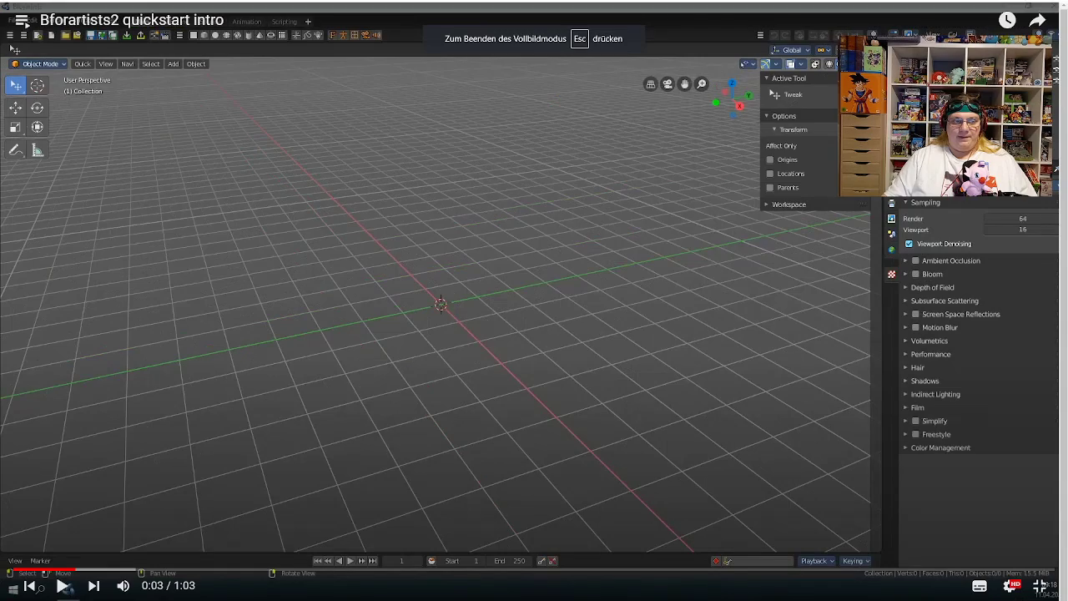
key("space")
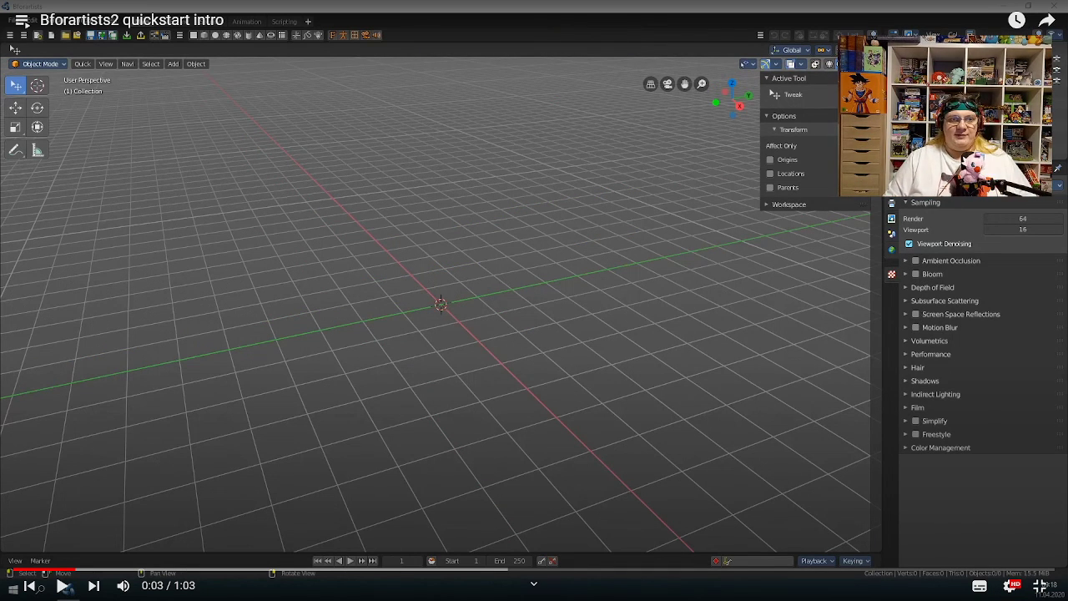
key("k")
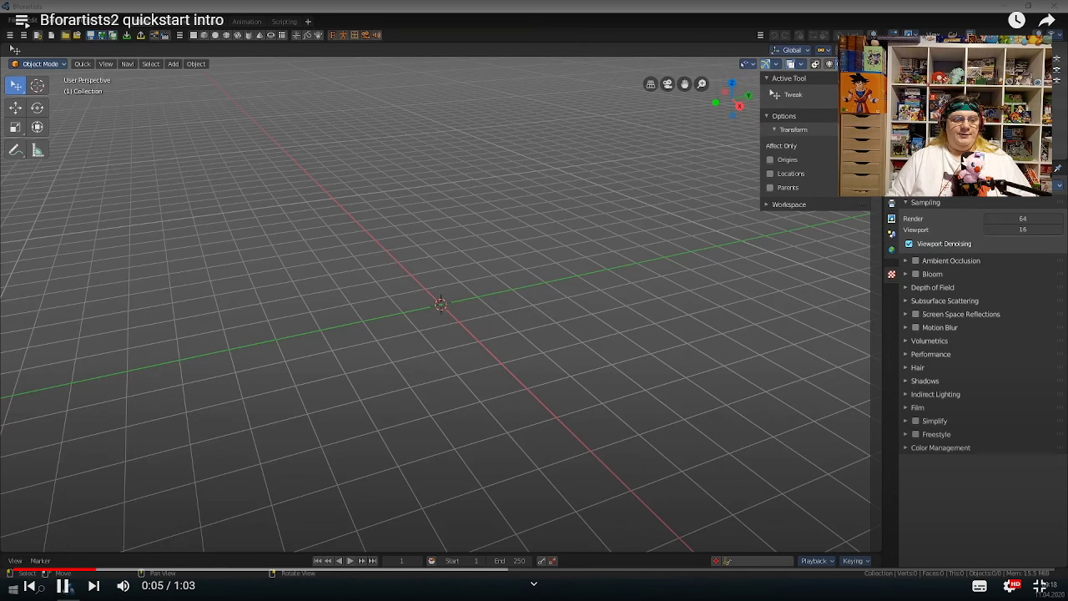
key("Right")
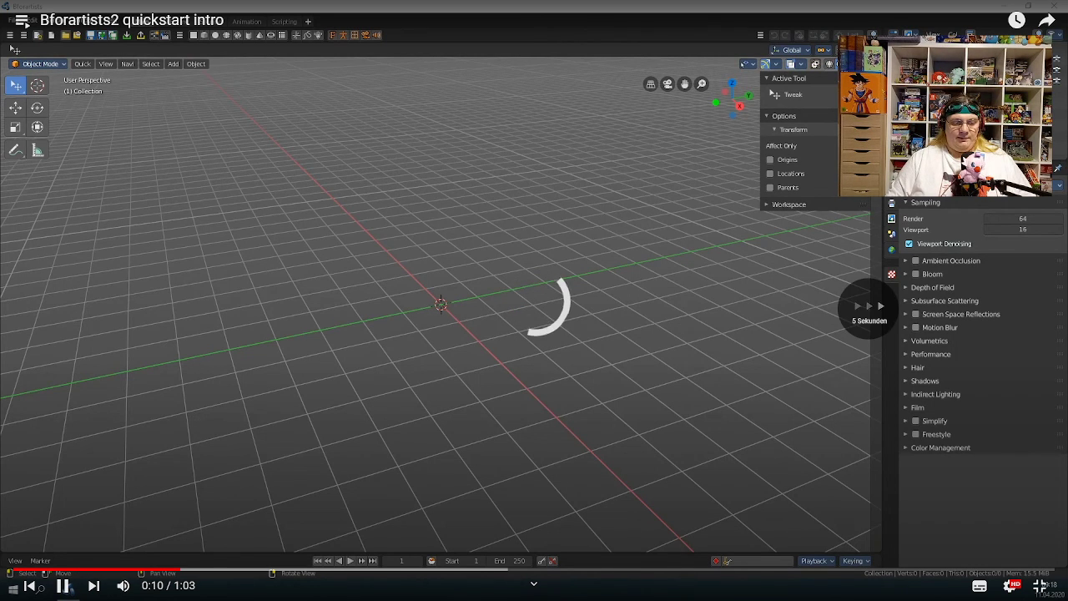
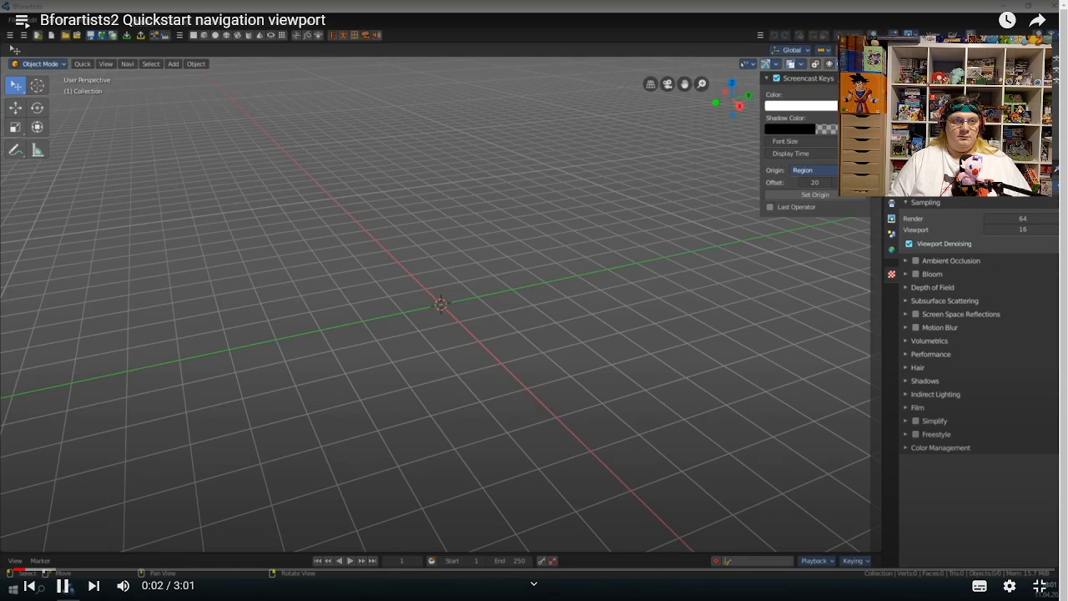
Pause the Bforartists2 Quickstart navigation viewport video, look through the playlist's other videos and return to full screen
key("space")
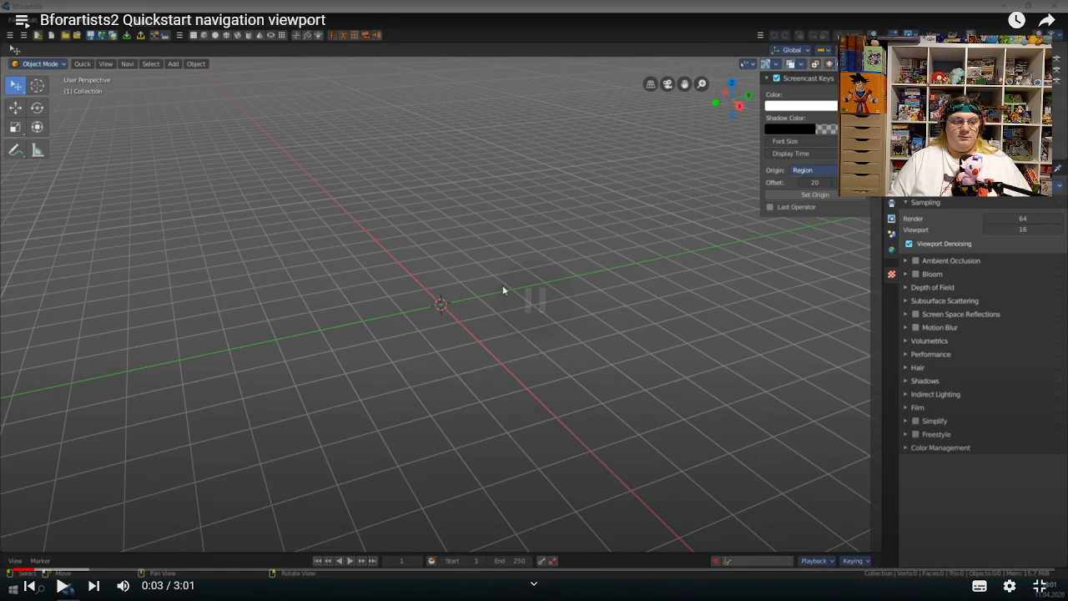
key("Escape")
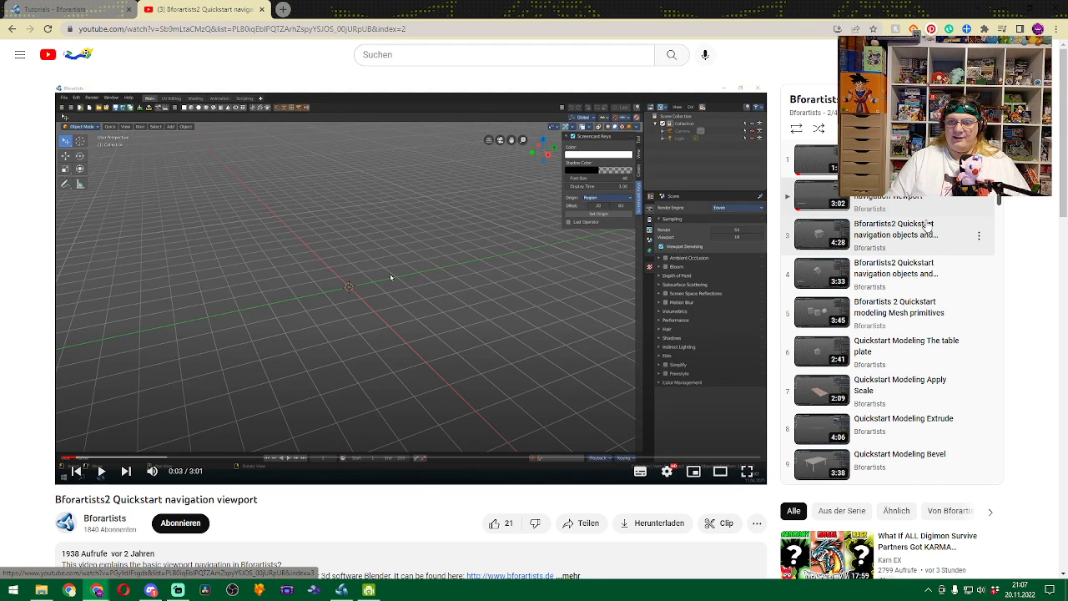
scroll(928, 225, "down", 5)
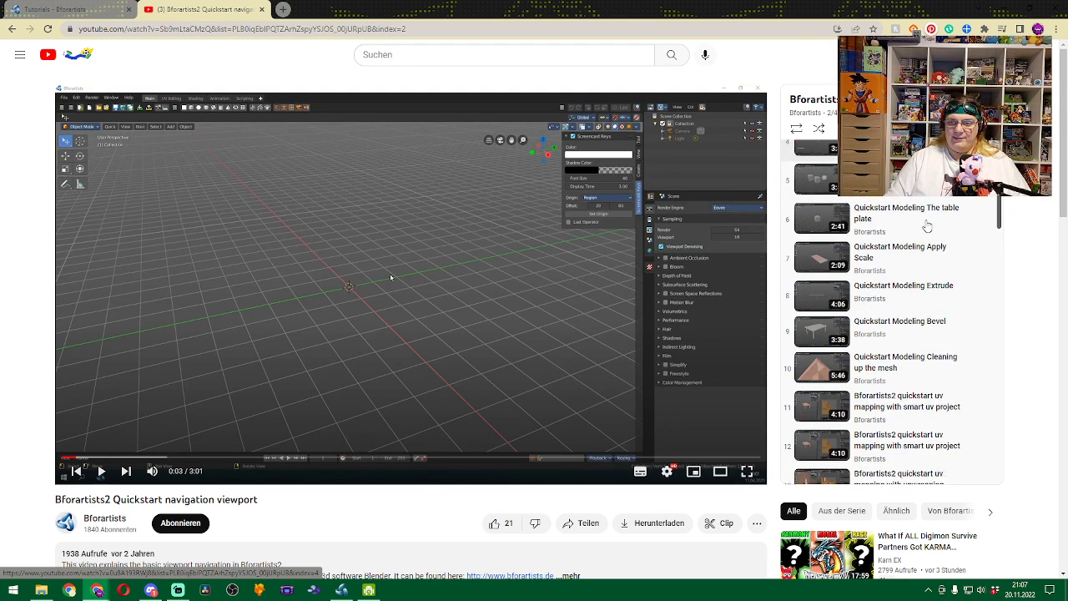
scroll(928, 225, "down", 5)
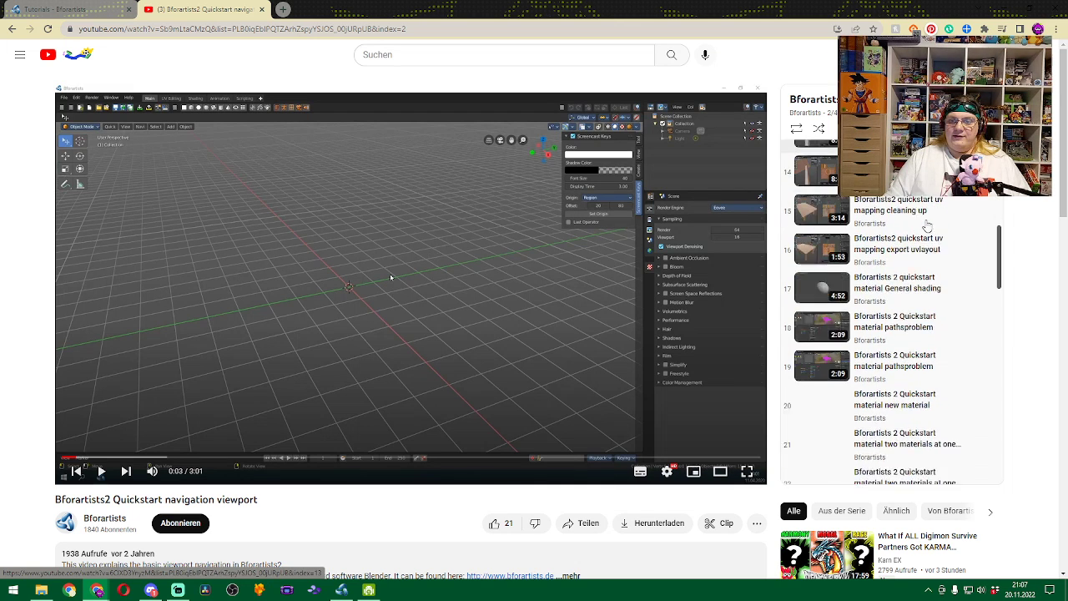
scroll(927, 226, "up", 10)
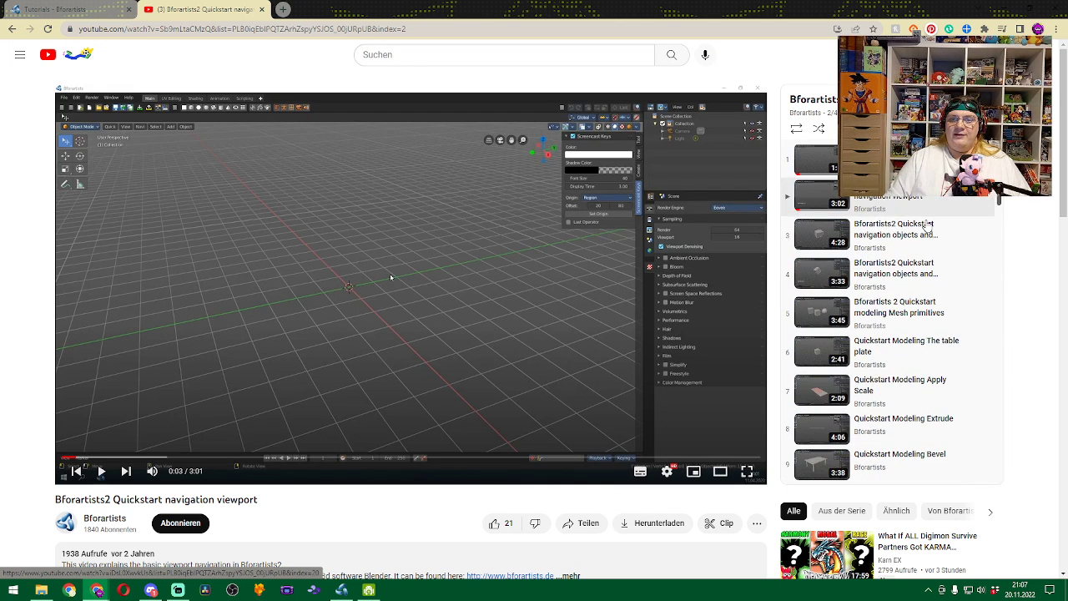
key("F11")
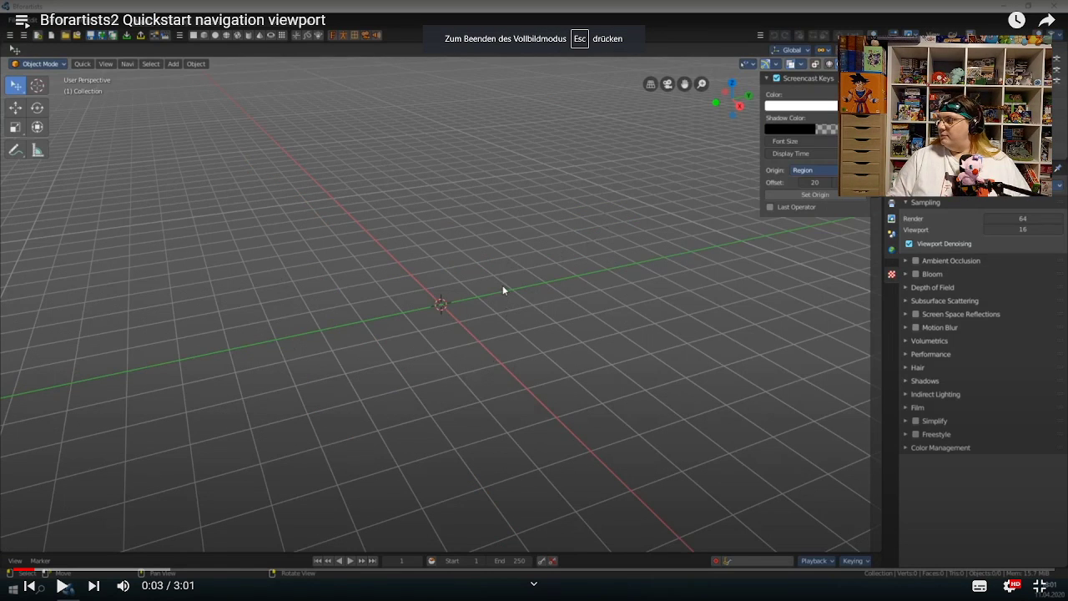
Watch the navigation viewport video's demonstration of rotating, zooming, panning and resetting the view, and pause it
key("space")
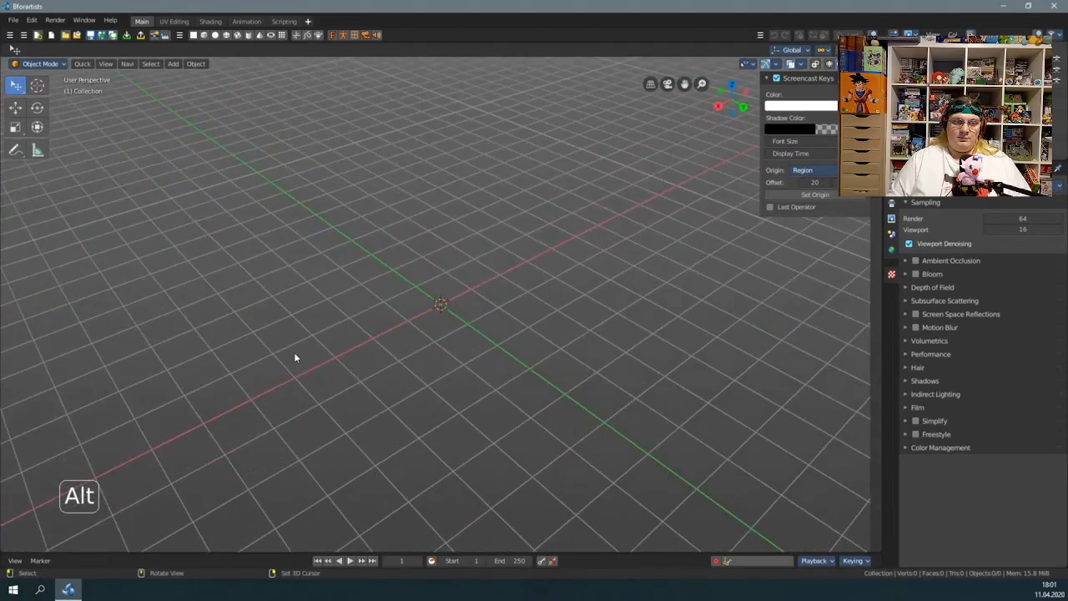
scroll(409, 276, "down", 4)
scroll(427, 317, "up", 5)
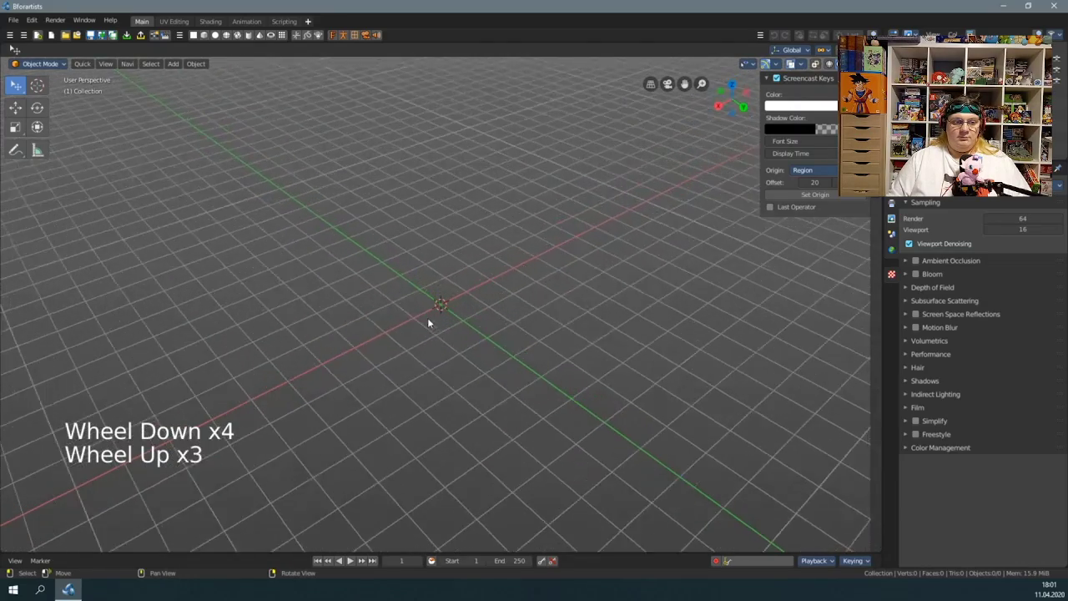
scroll(433, 326, "down", 5)
scroll(430, 329, "up", 5)
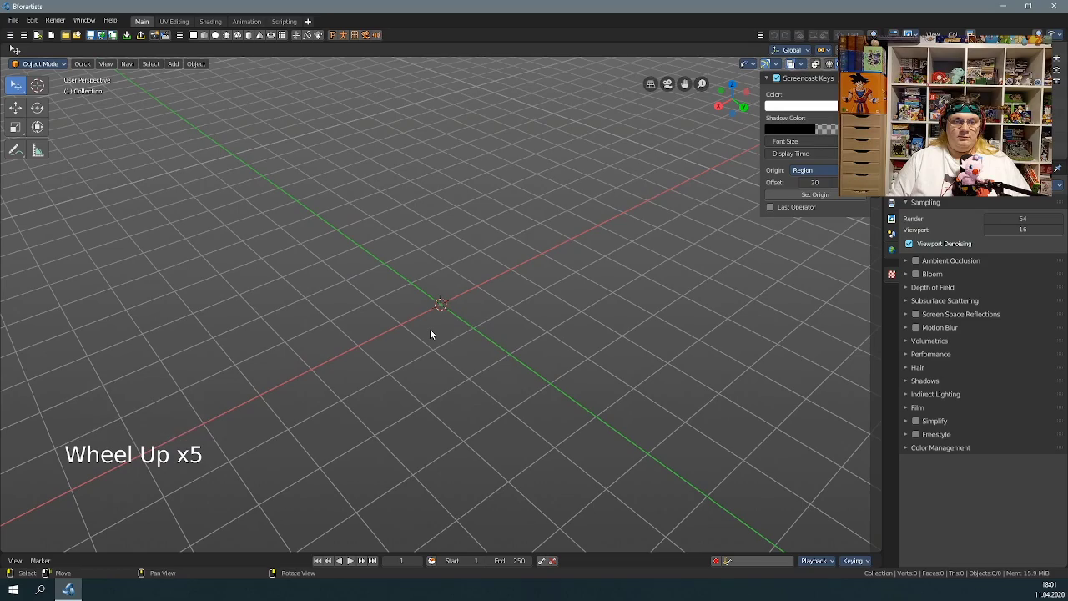
key("ctrl")
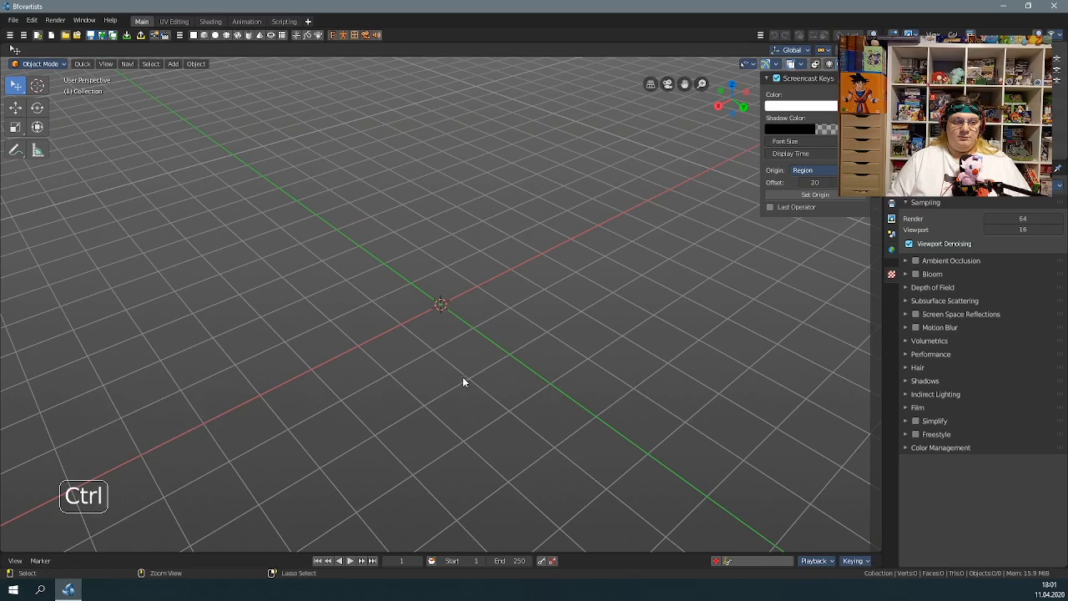
mouse_move(465, 380)
middle_mouse_down("ctrl")
mouse_move(448, 228)
mouse_move(480, 483)
mouse_move(470, 331)
mouse_move(482, 439)
mouse_move(475, 375)
mouse_move(479, 396)
middle_mouse_up("ctrl")
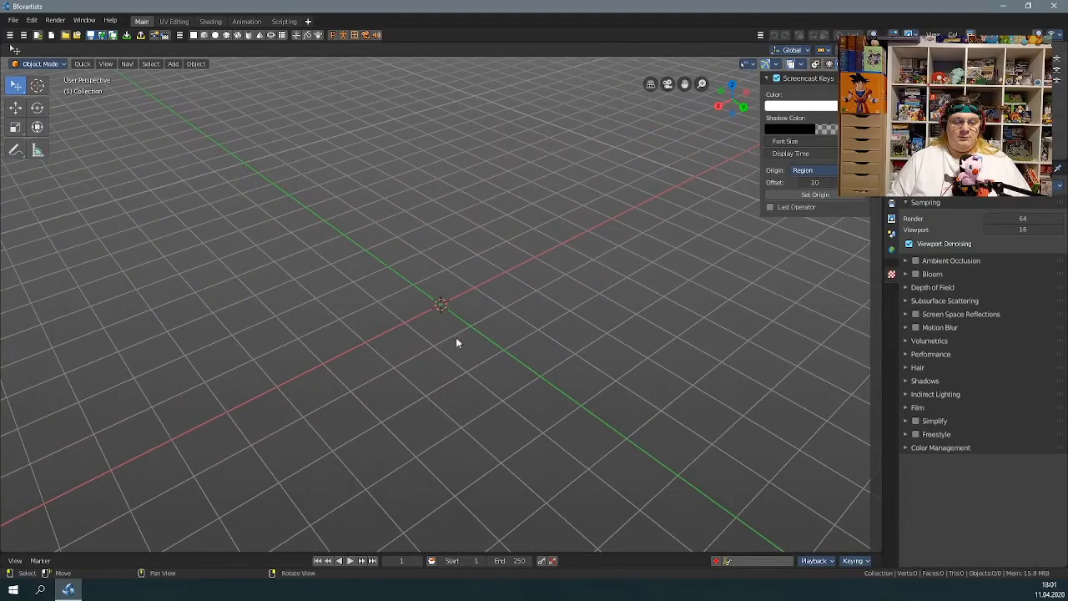
middle_click_drag(599, 370, 664, 369)
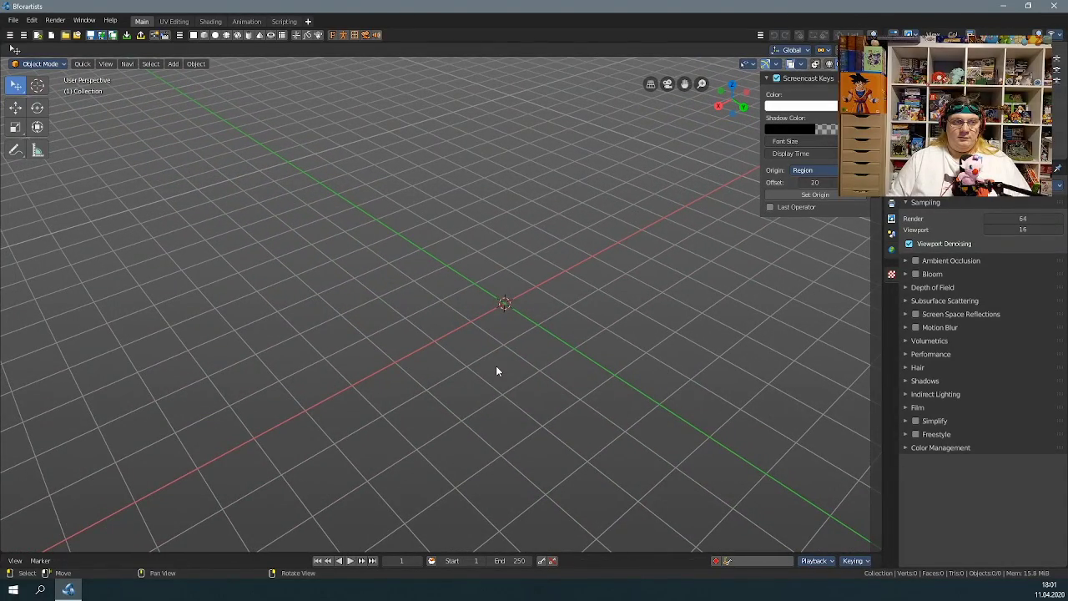
key("KP_Multiply")
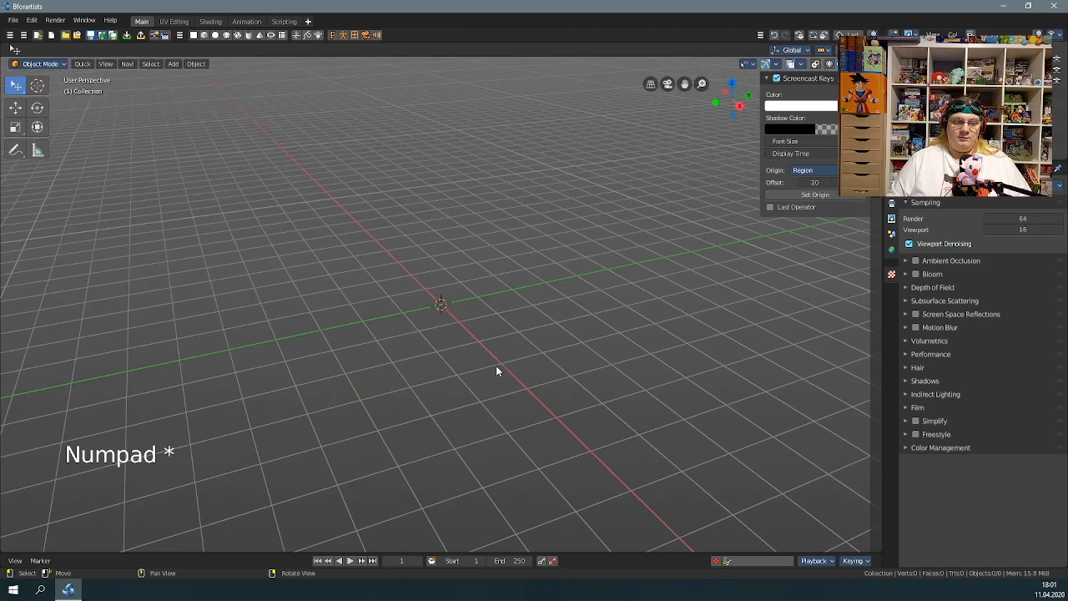
left_click(496, 365)
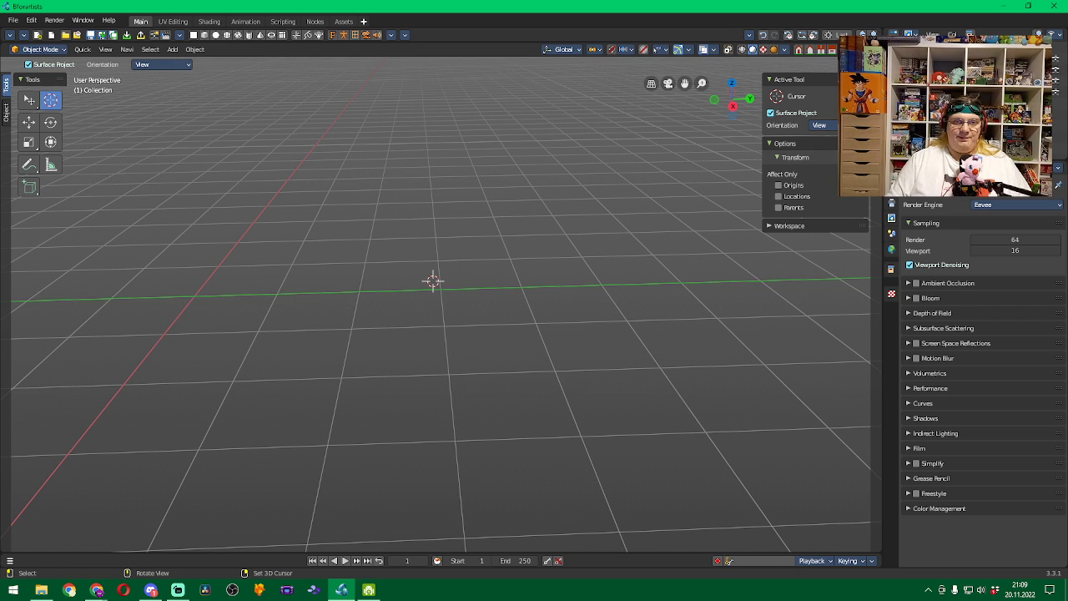
Switch to Bforartists, pan the 3D viewport and reset it to the default perspective view
middle_click_drag(564, 282, 439, 352)
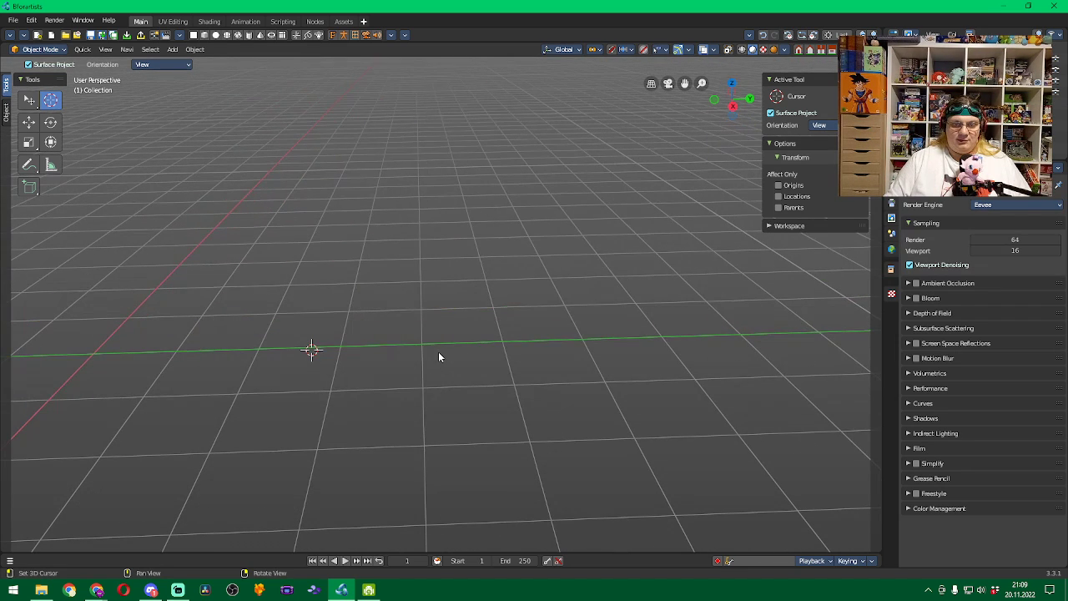
key("Home")
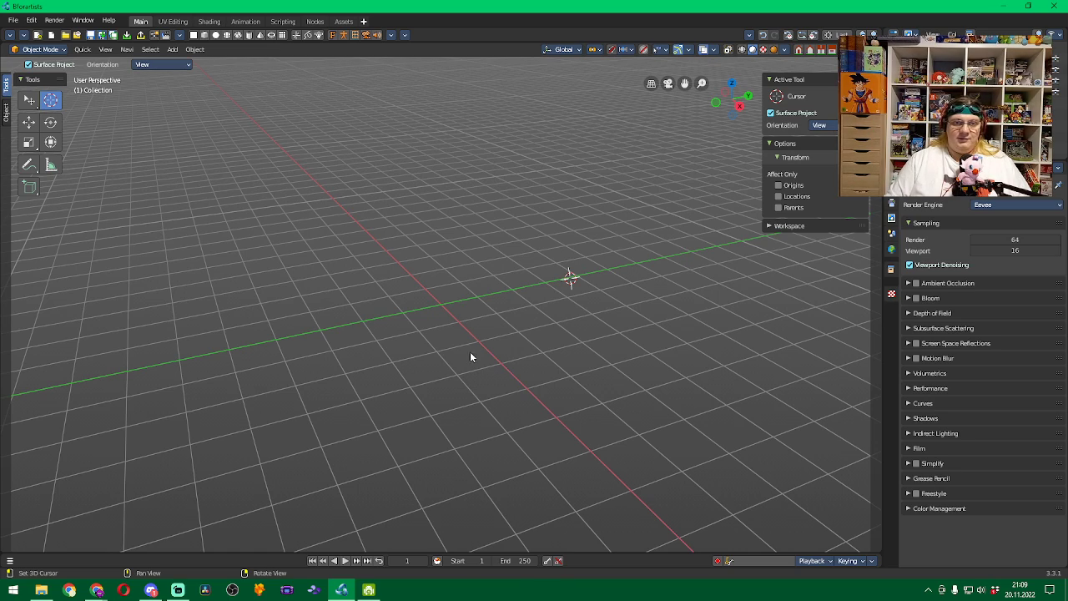
Orbit and reset the 3D view, place the 3D cursor at the grid origin, and continue the tutorial video
middle_click_drag(627, 350, 501, 287)
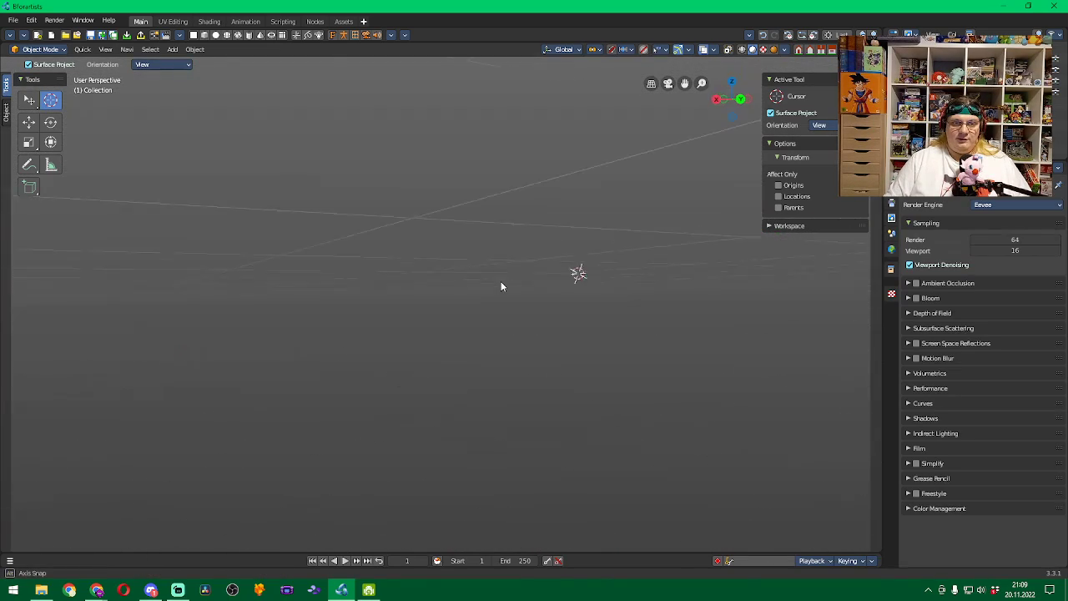
key("shift+Home")
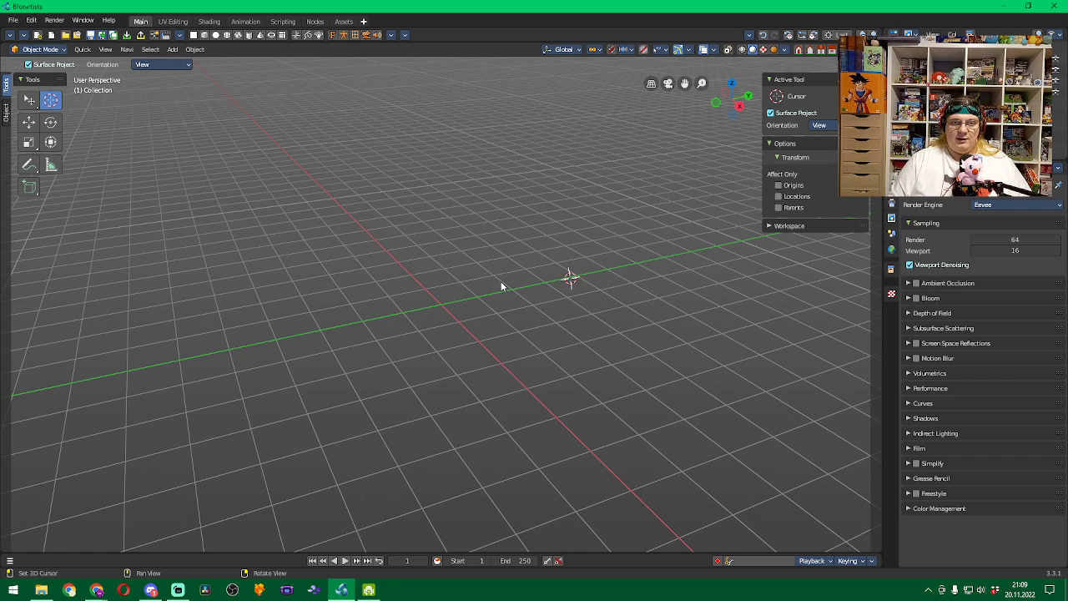
left_click(441, 304)
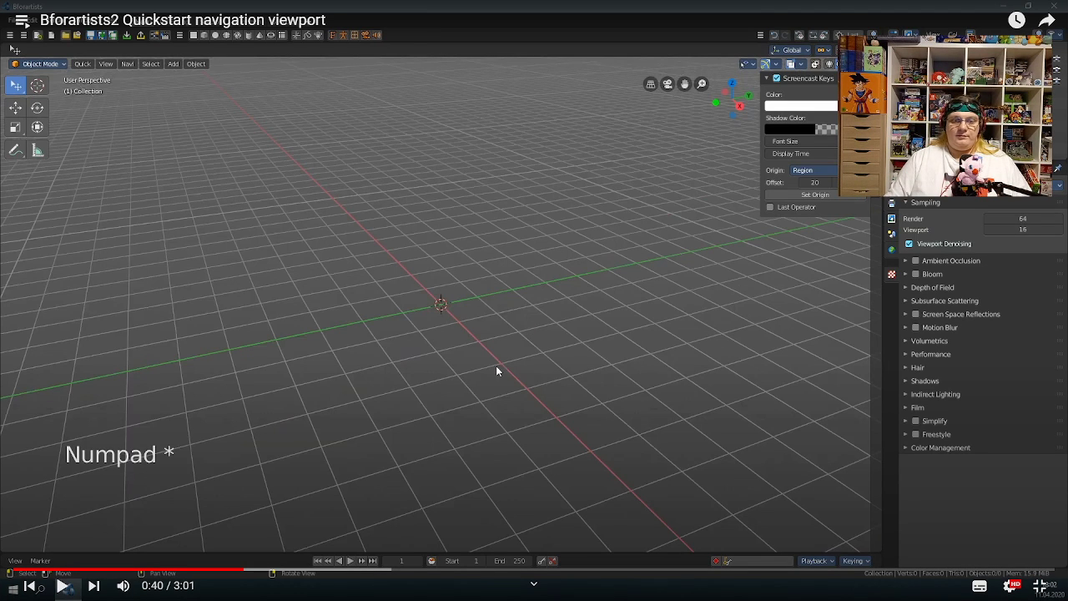
left_click(495, 372)
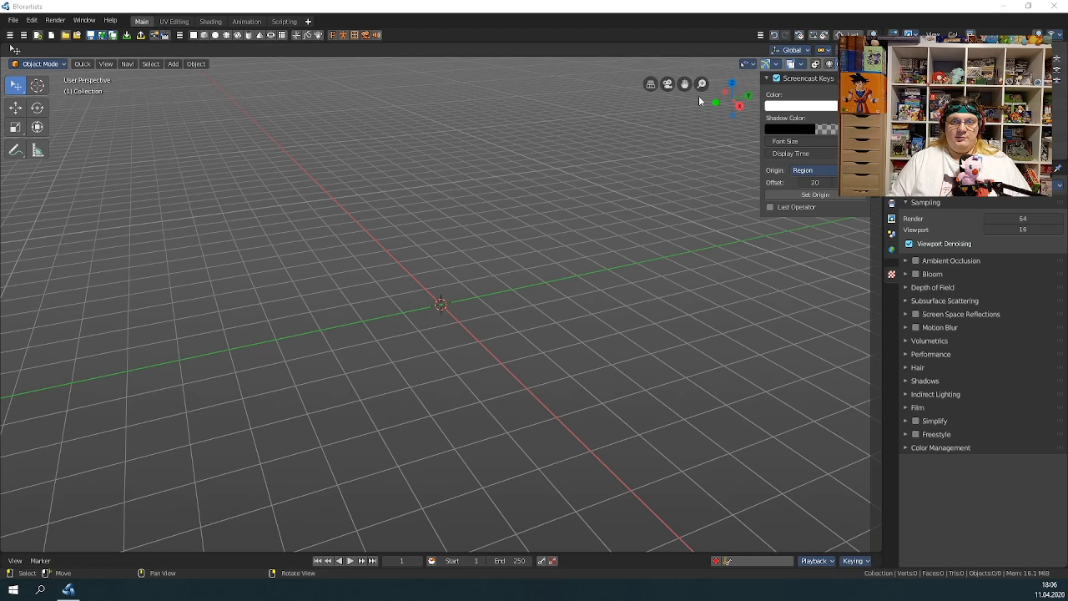
Toggle the viewport between perspective and orthographic projection, and switch in and out of the camera view
left_click(652, 86)
left_click(652, 86)
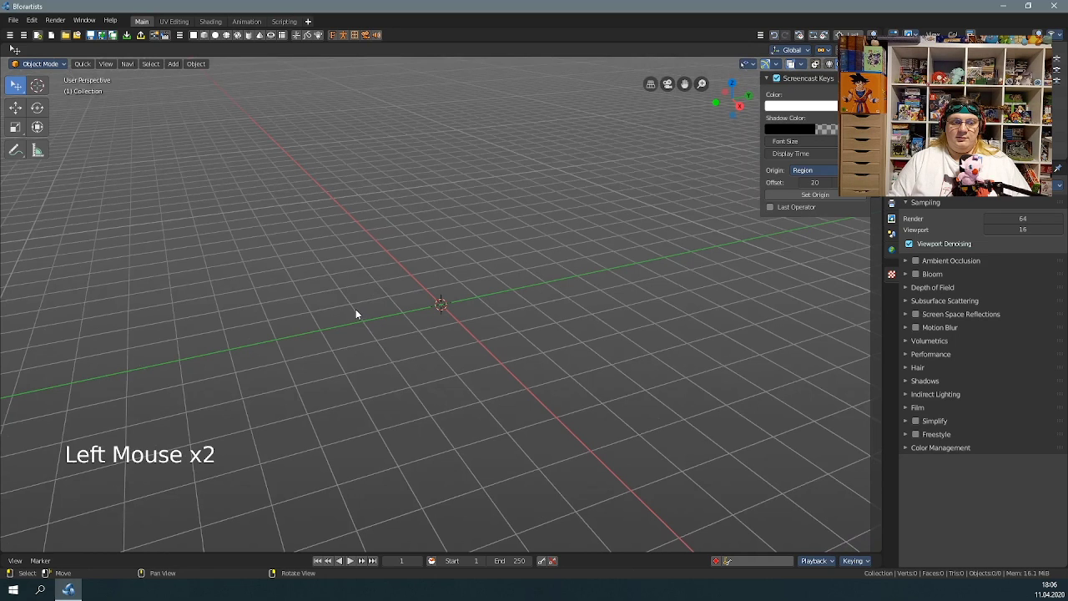
left_click(670, 89)
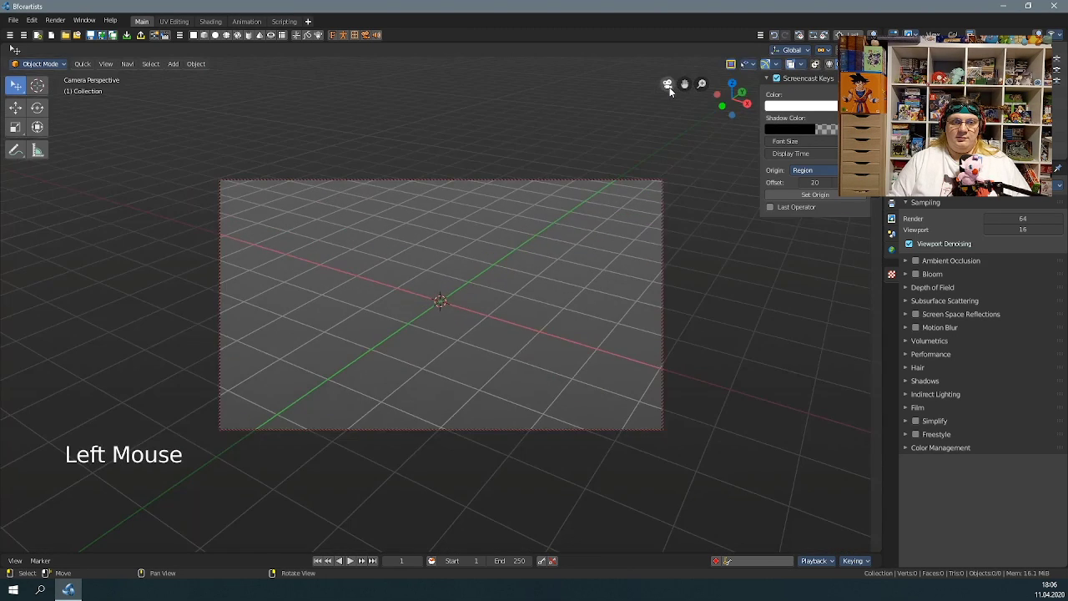
left_click(671, 86)
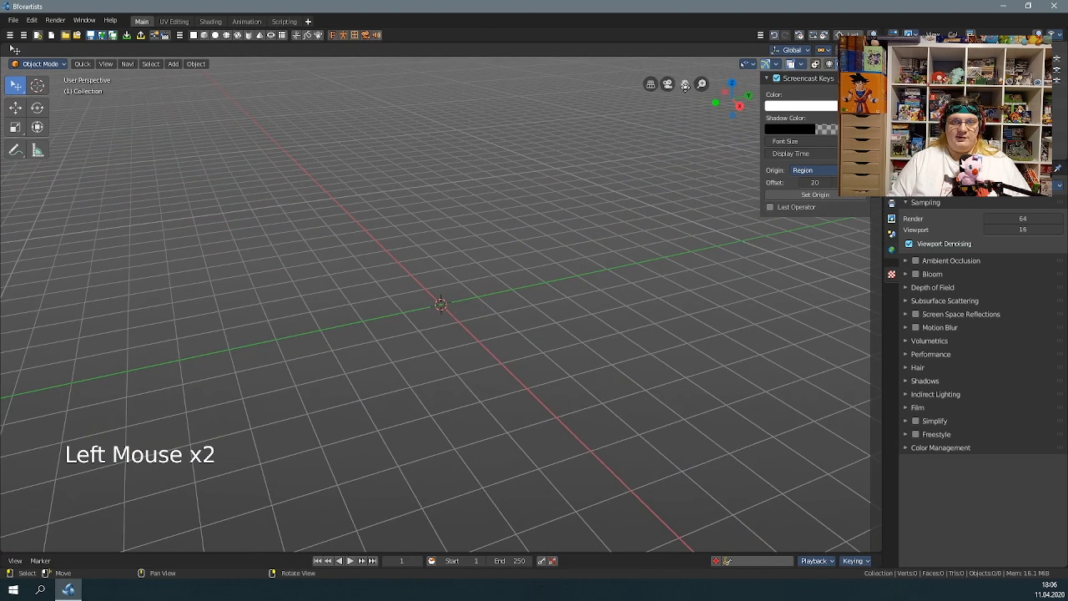
Select the camera object and pan, zoom and rotate the viewport with the navigation gizmos
left_click(939, 70)
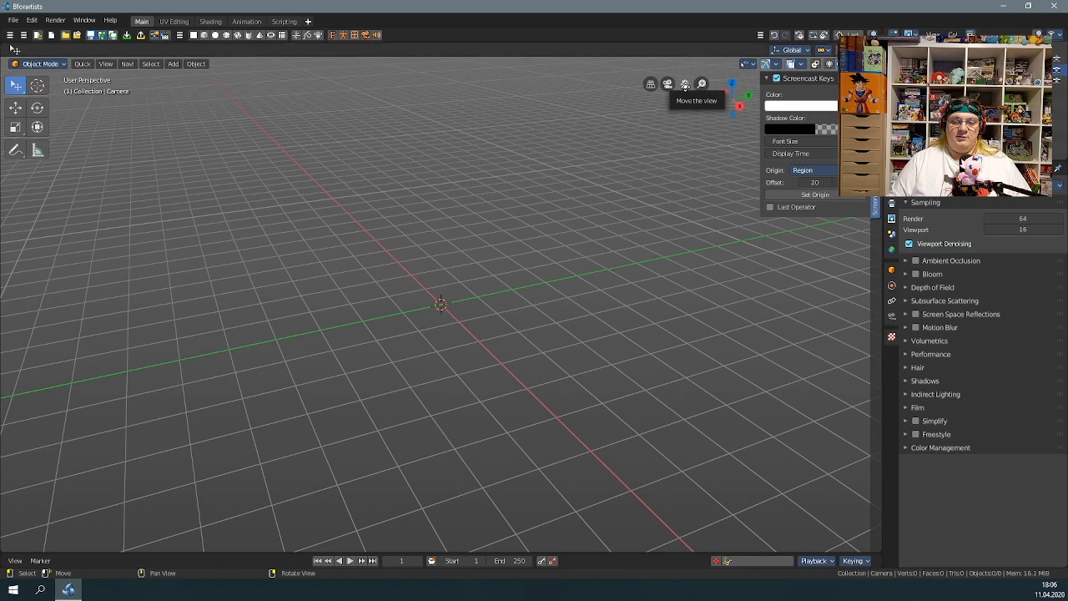
left_click(685, 84)
left_click_drag(685, 84, 682, 228)
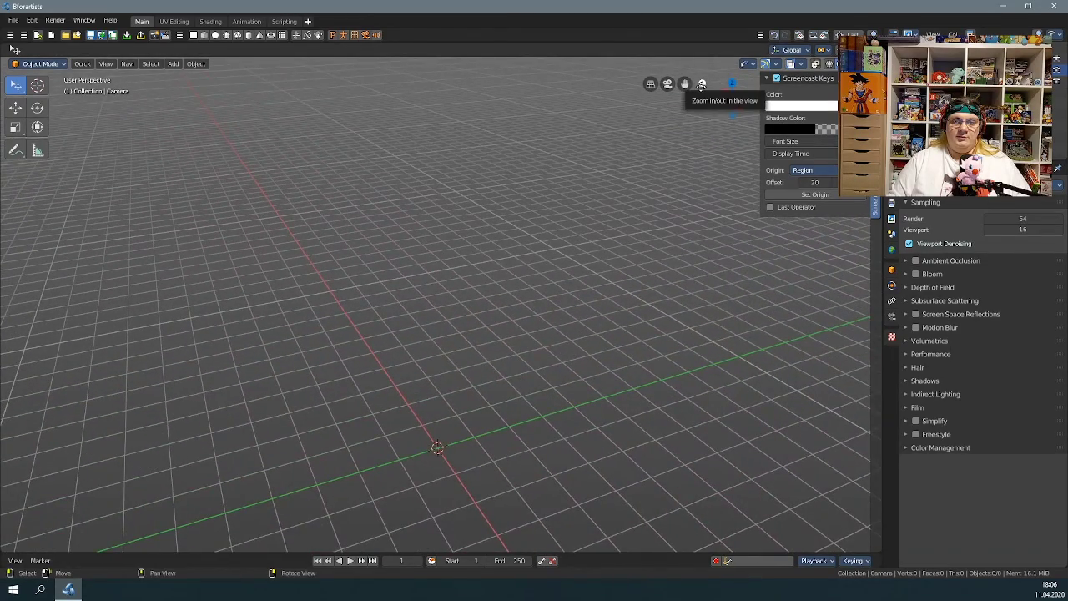
mouse_move(701, 85)
left_mouse_down()
mouse_move(701, 142)
mouse_move(698, 102)
left_mouse_up()
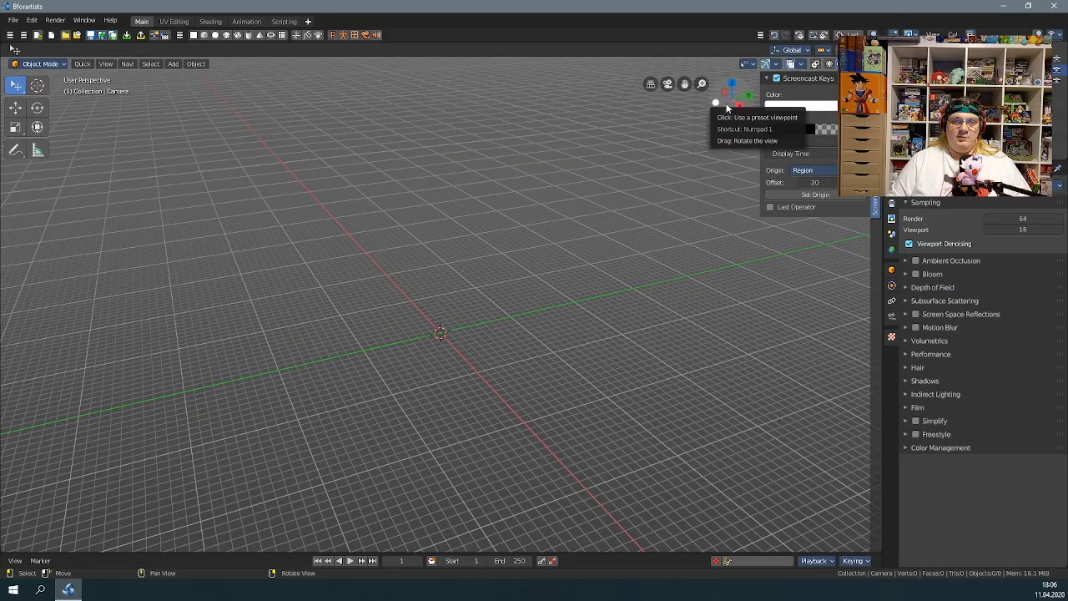
mouse_move(727, 103)
left_mouse_down()
mouse_move(726, 125)
mouse_move(712, 107)
left_mouse_up()
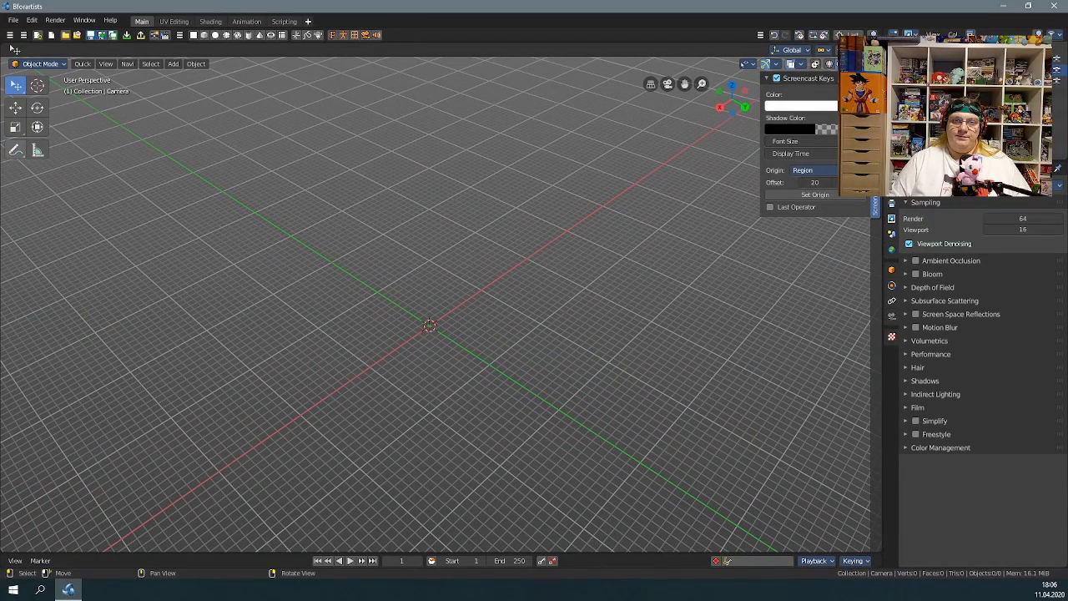
Snap the viewport to the Right, Bottom and Front orthographic presets and rotate it back to a perspective view
left_click(719, 108)
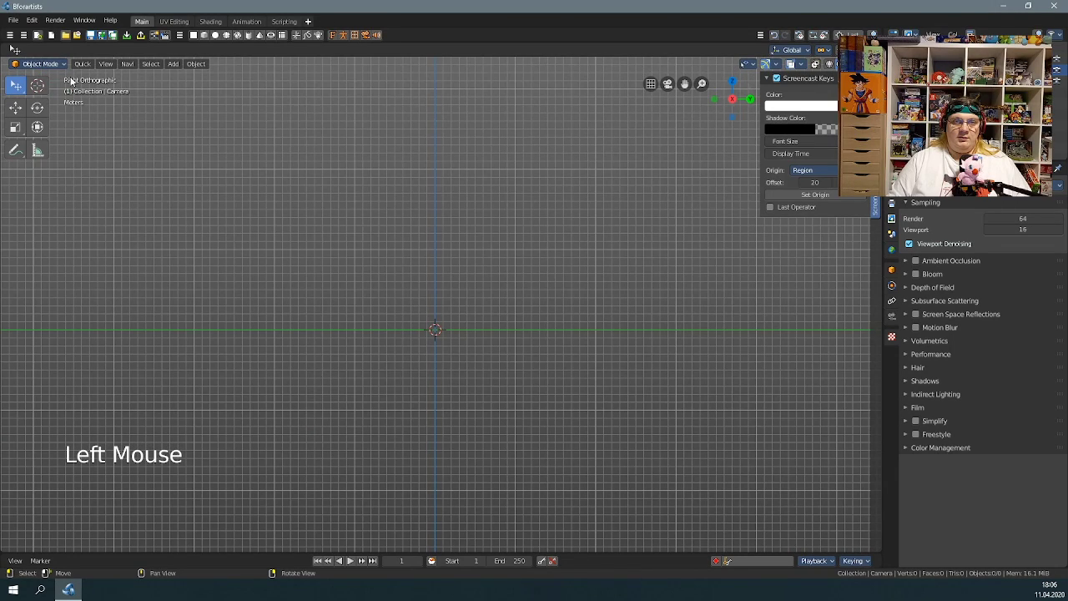
left_click_drag(732, 120, 732, 121)
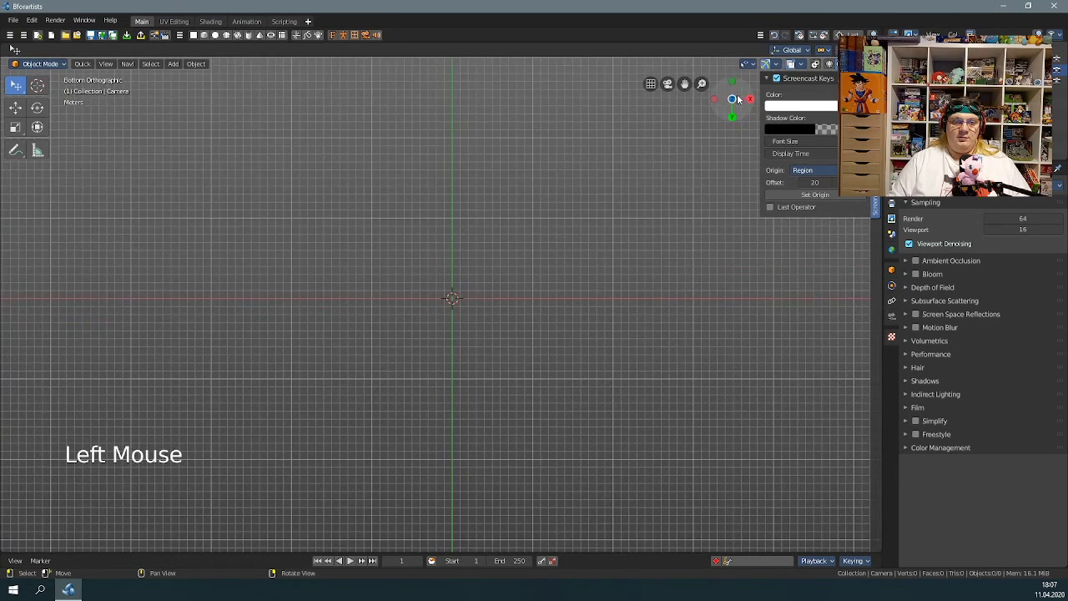
left_click(733, 81)
left_click(750, 97)
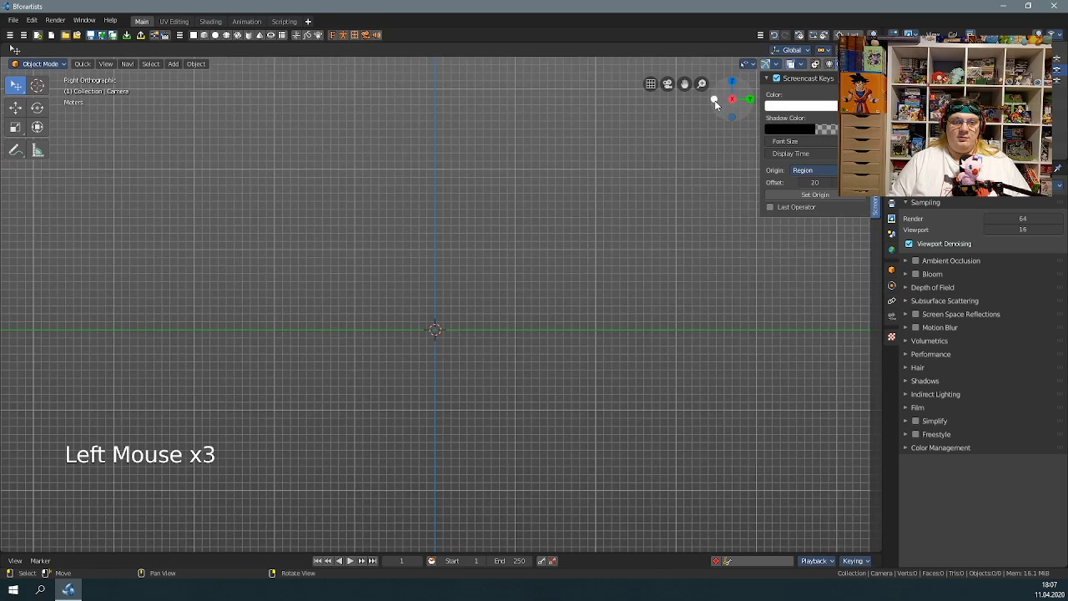
left_click(716, 102)
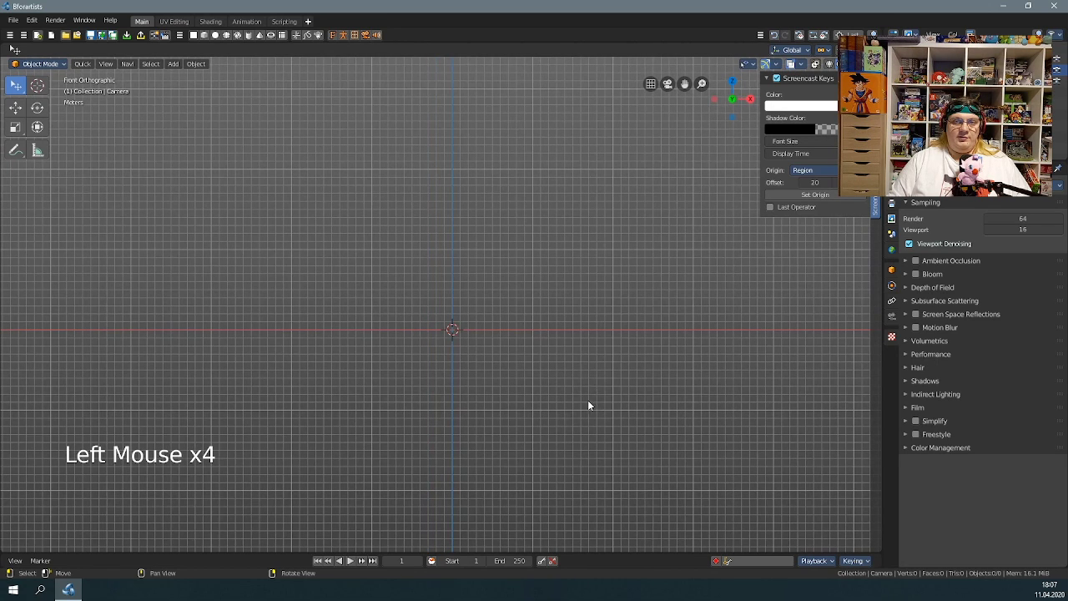
left_click(551, 401)
left_click(561, 354)
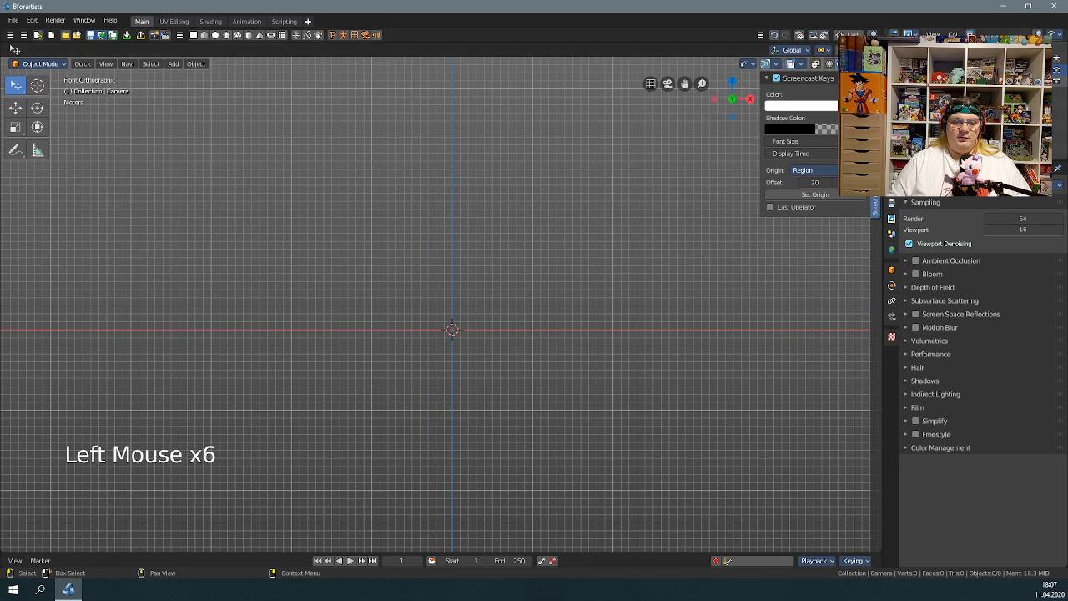
mouse_move(718, 109)
left_mouse_down()
mouse_move(738, 93)
mouse_move(717, 108)
left_mouse_up()
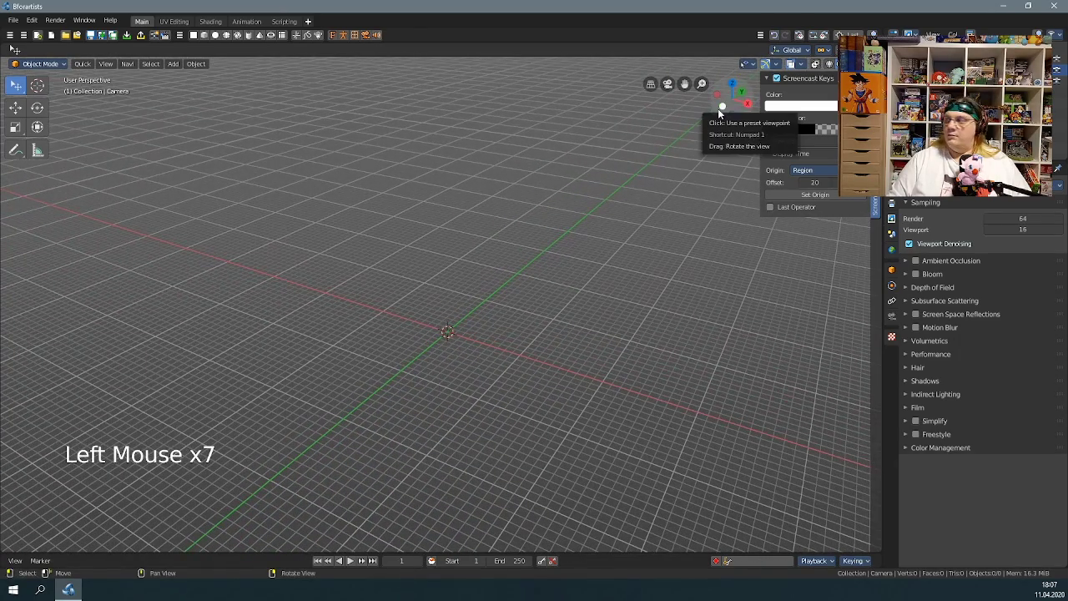
scroll(439, 353, "up", 2)
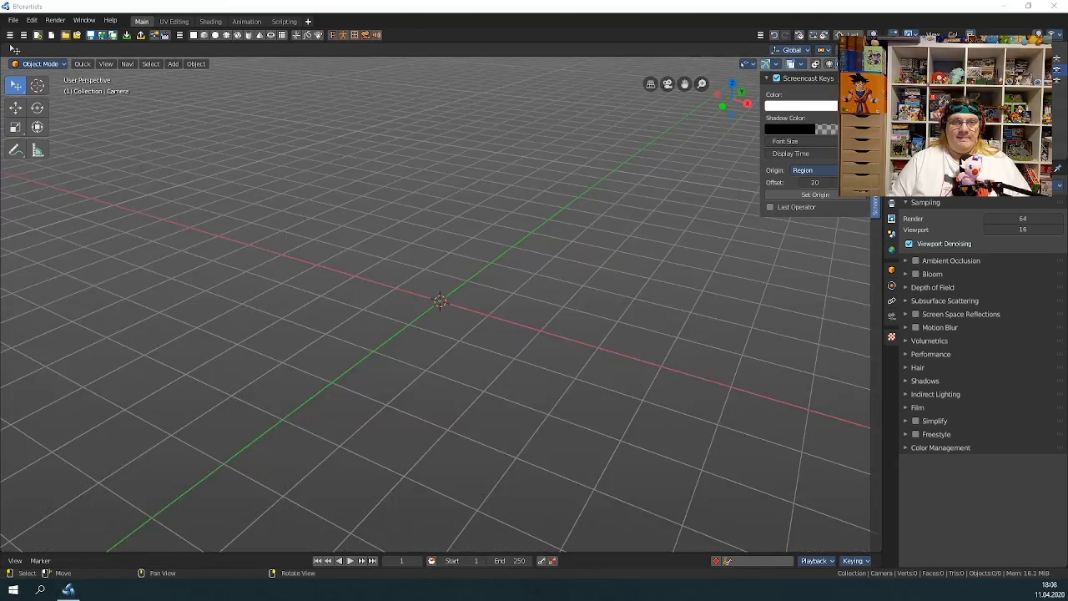
Switch to the active camera view and back to the user perspective, and pause the tutorial video
left_click(440, 357)
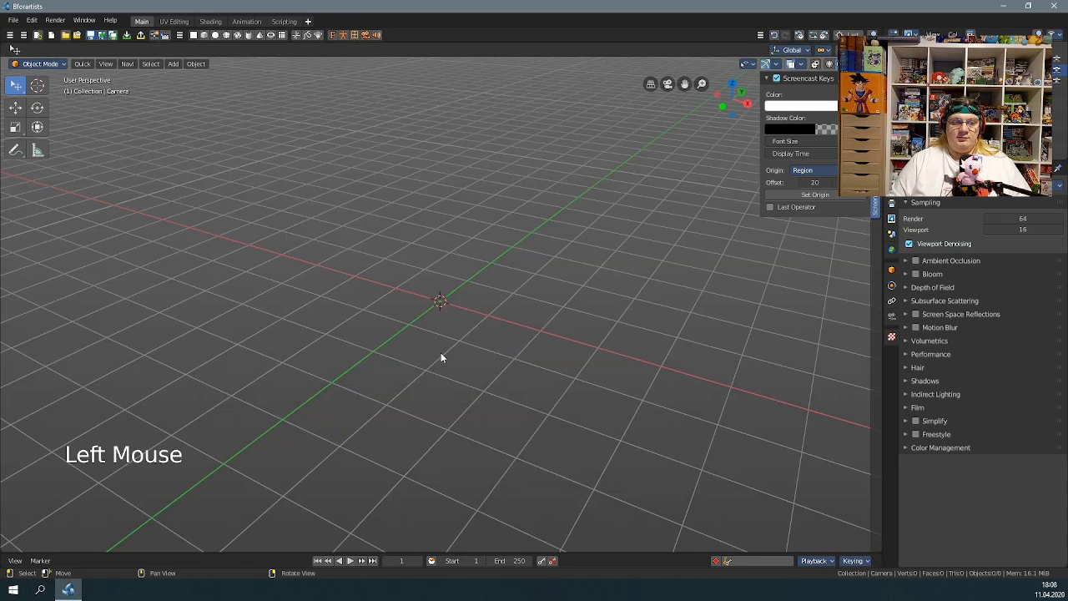
key("KP_Decimal")
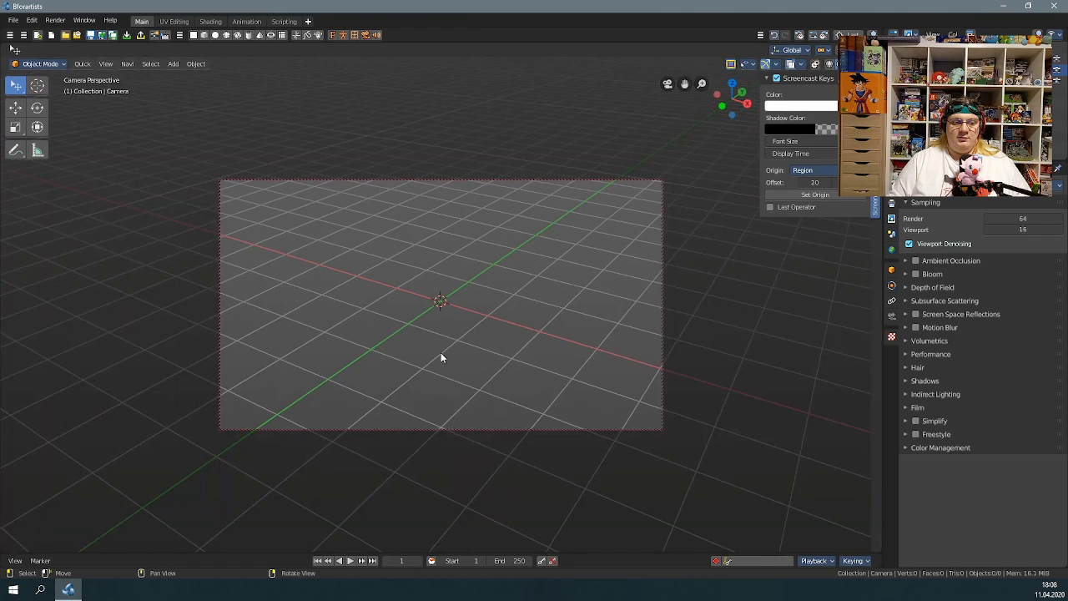
key("KP_Decimal")
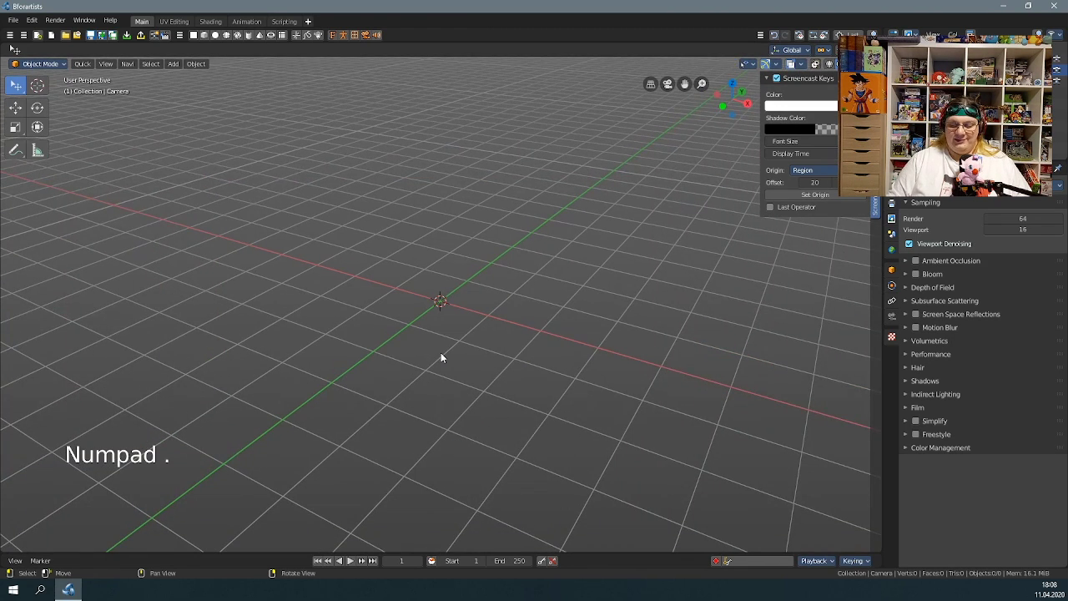
key("KP_Decimal")
key("KP_Decimal")
key("space")
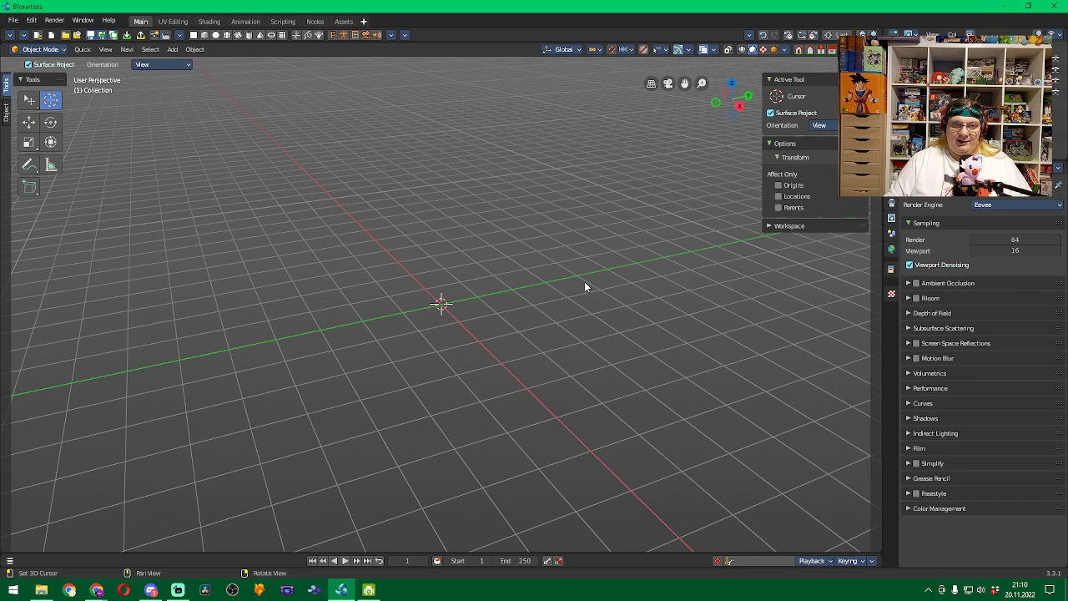
Pan the empty scene's viewport slightly, then return to the tutorial video and resume it
mouse_move(584, 281)
middle_mouse_down()
mouse_move(550, 277)
mouse_move(594, 284)
middle_mouse_up()
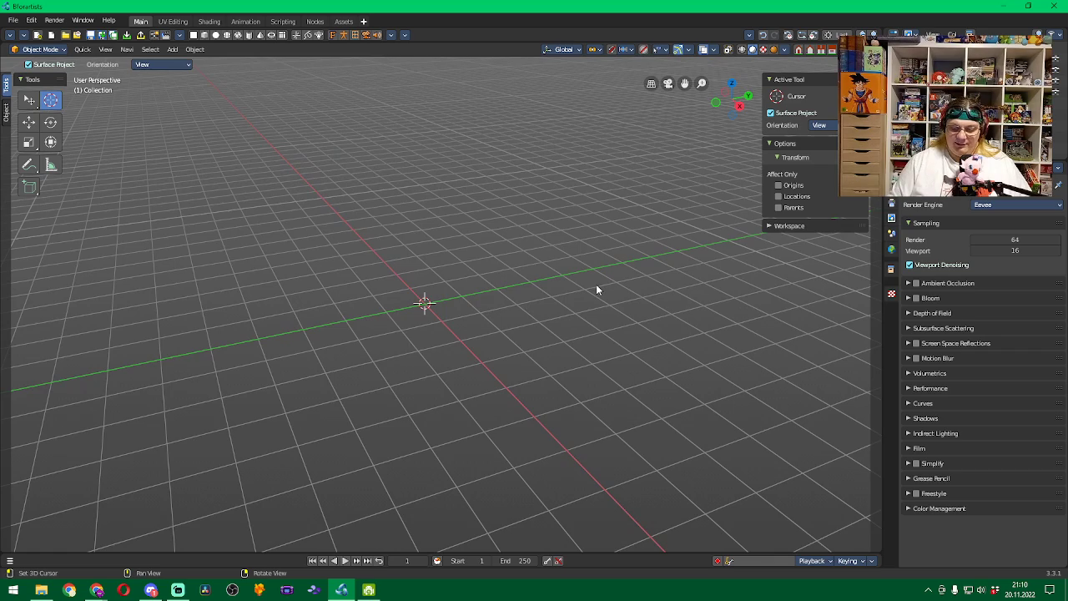
key("KP_0")
key("KP_0")
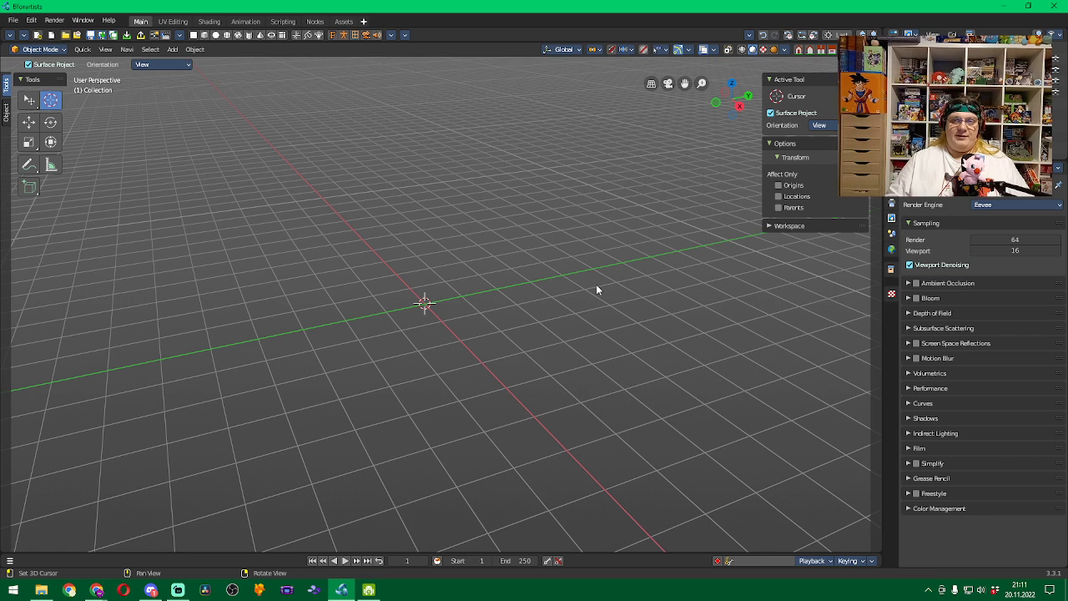
key("alt+Tab")
key("space")
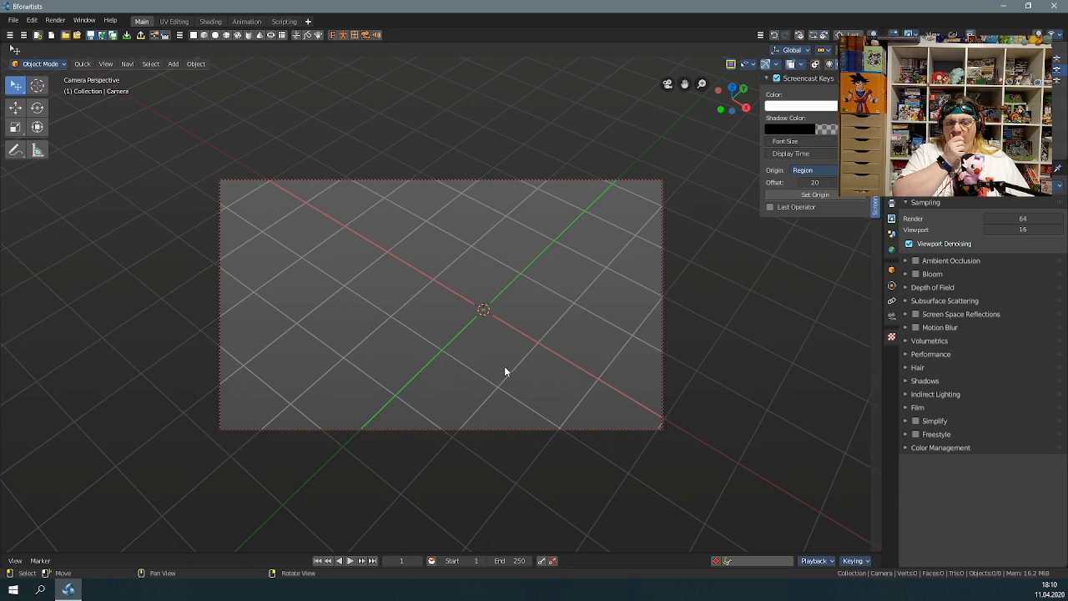
Reposition the camera by orbiting, panning and zooming in camera view with the camera locked to the view
right_click_drag(504, 366, 512, 336)
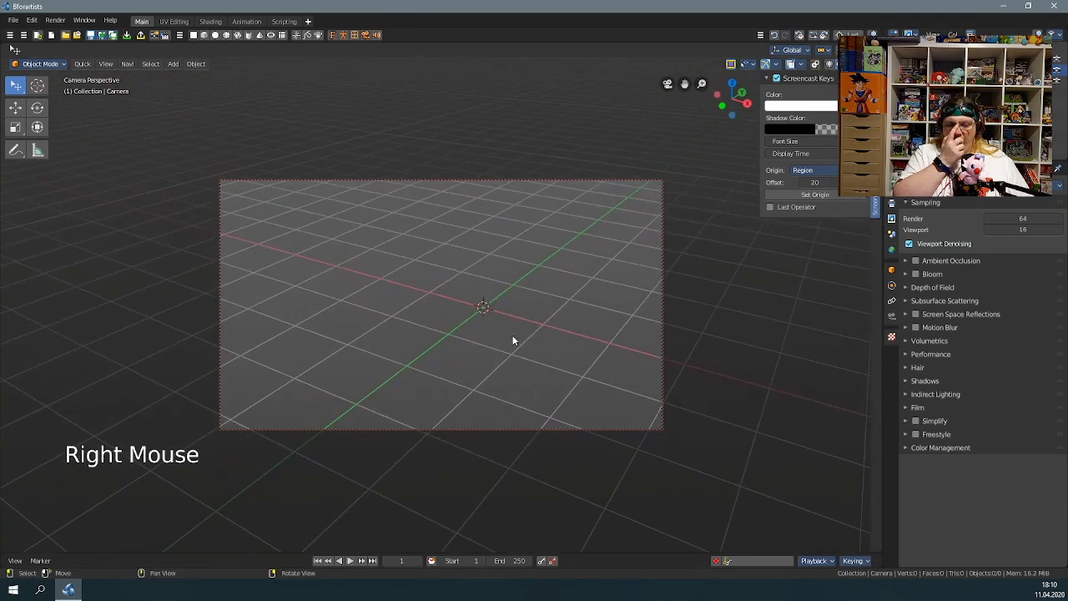
middle_click_drag(512, 340, 373, 305)
scroll(462, 312, "down", 3)
scroll(459, 315, "up", 4)
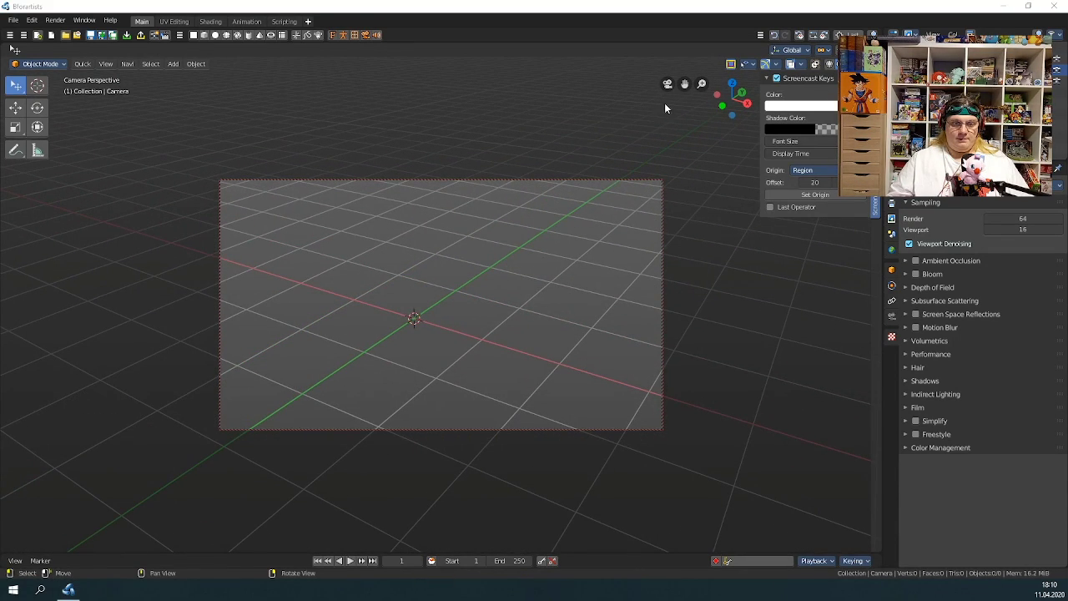
Unlock the camera from the view, zoom and pan the camera frame, and lock the camera to the view again
left_click(730, 65)
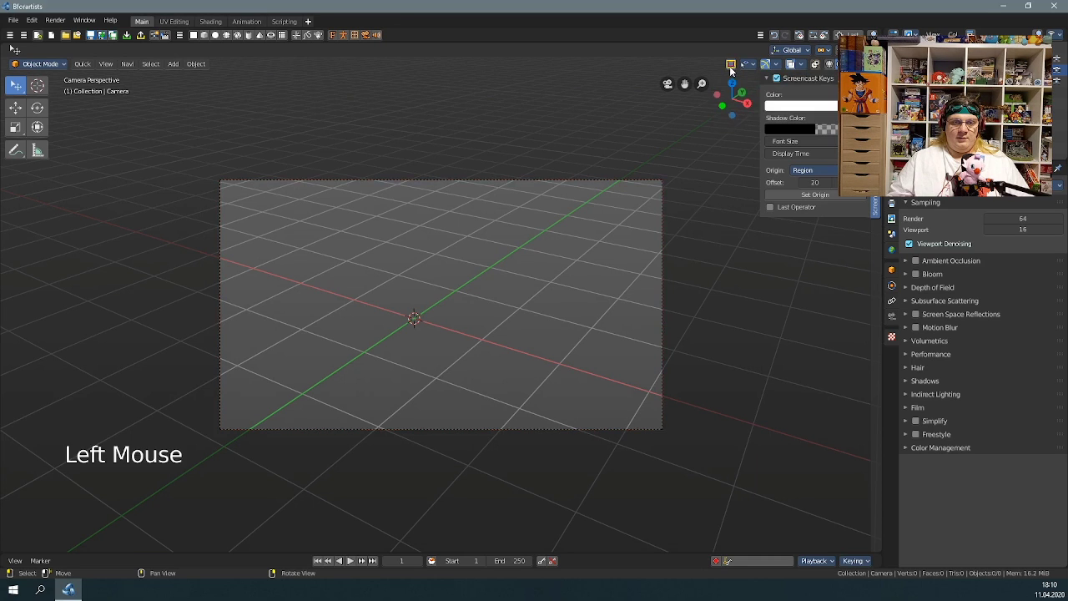
scroll(737, 376, "up", 2)
scroll(736, 383, "up", 1)
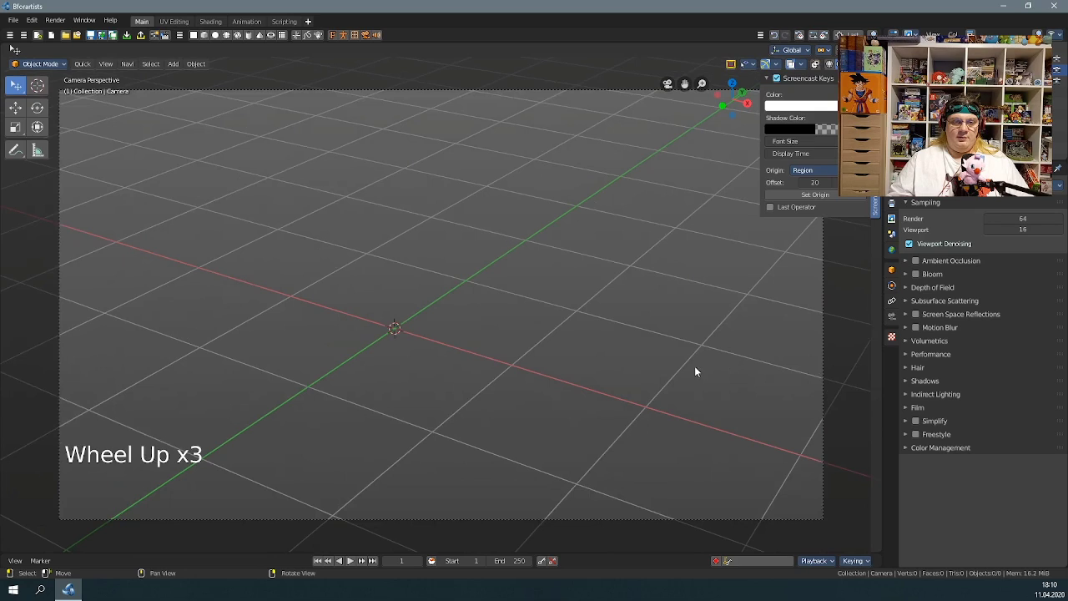
mouse_move(695, 367)
middle_mouse_down()
mouse_move(717, 401)
mouse_move(574, 351)
mouse_move(784, 354)
mouse_move(687, 375)
mouse_move(698, 375)
middle_mouse_up()
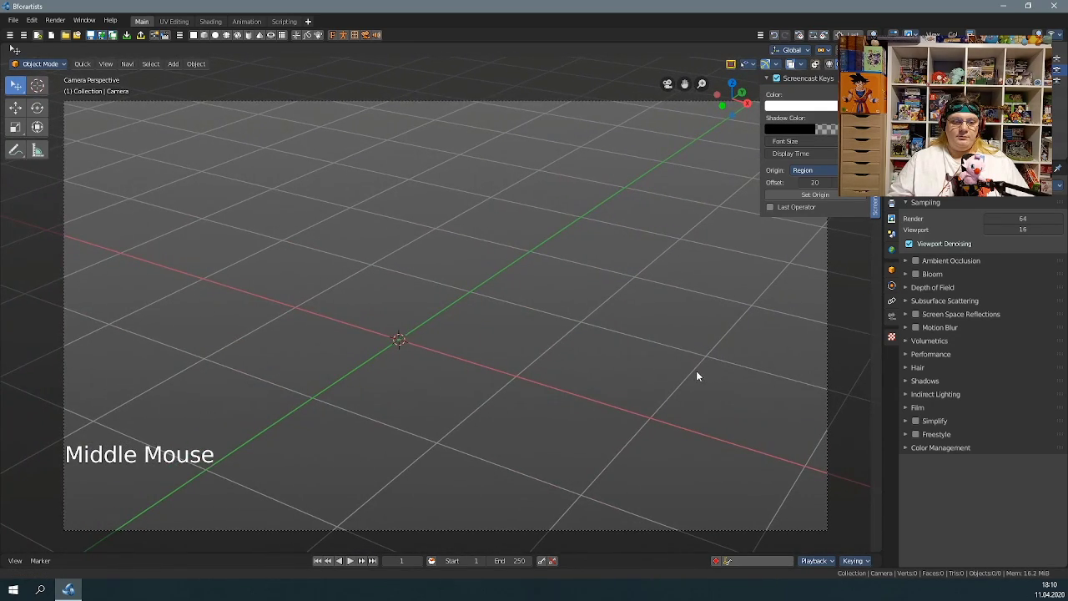
left_click(732, 68)
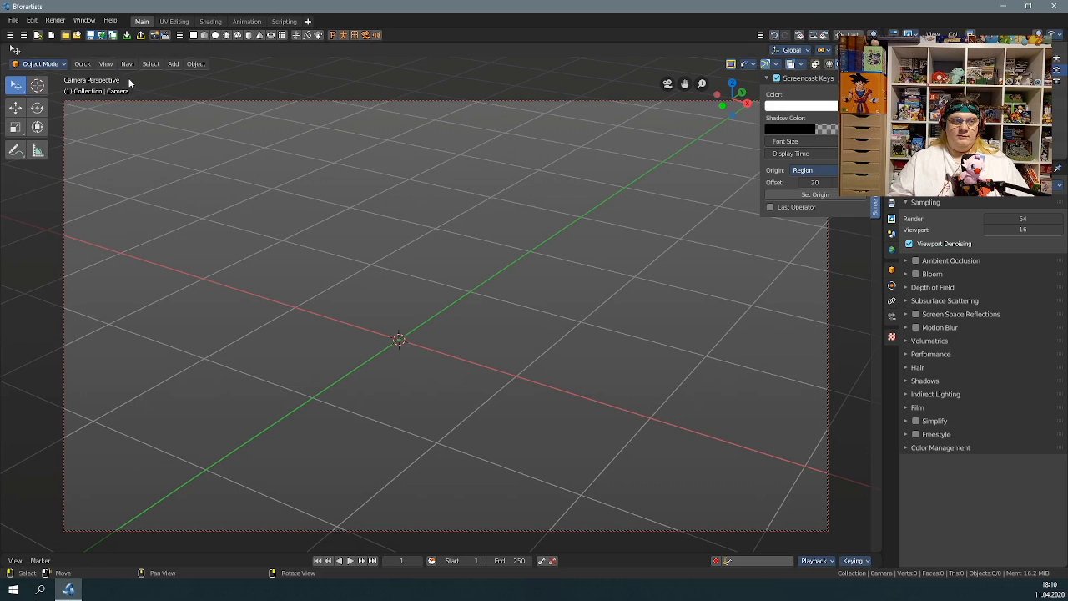
Center the camera frame in the viewport and bring up the list of navigation commands
left_click(106, 64)
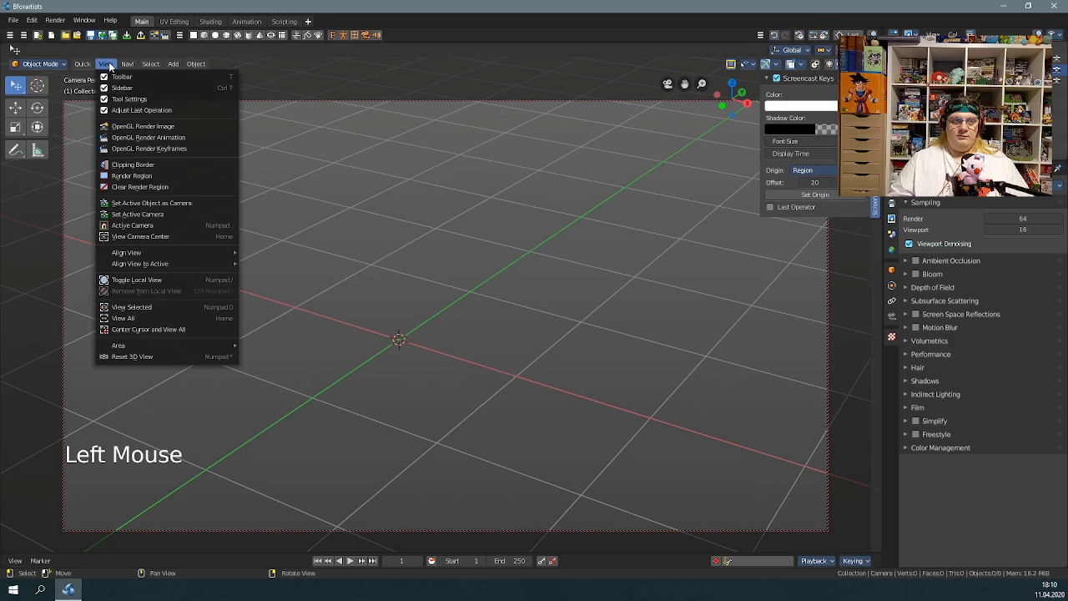
left_click(164, 237)
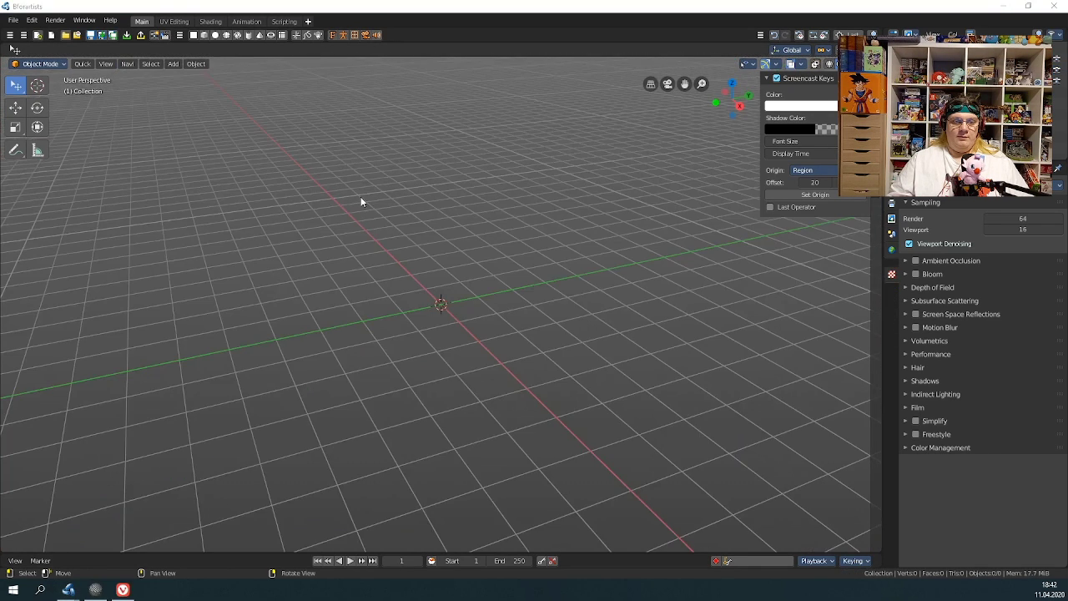
left_click(126, 66)
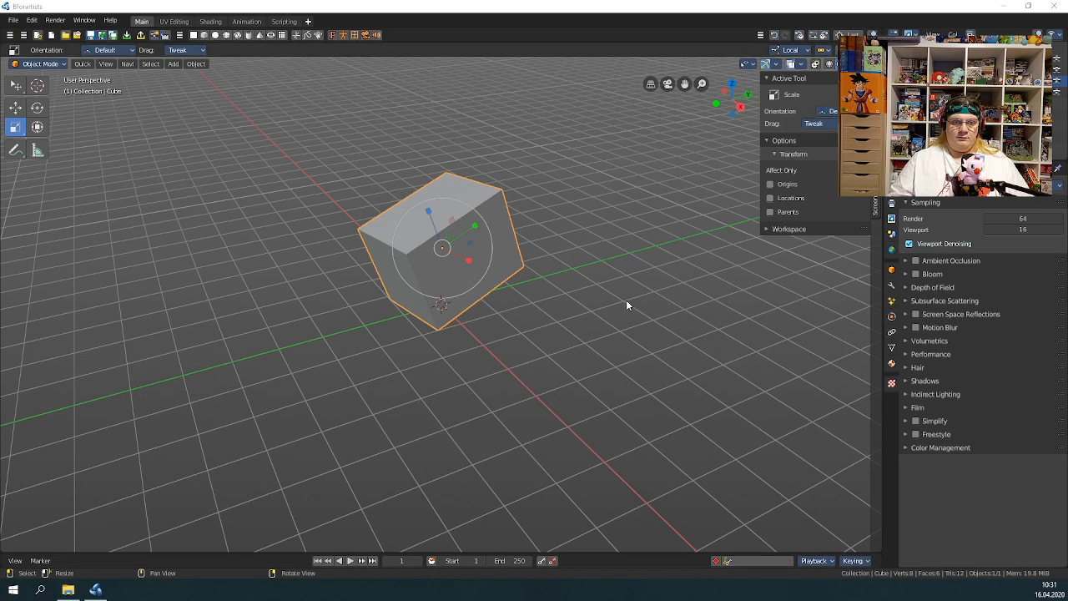
Rotate the selected cube freely with the Rotate tool until its edges look level with the grid
left_click(37, 107)
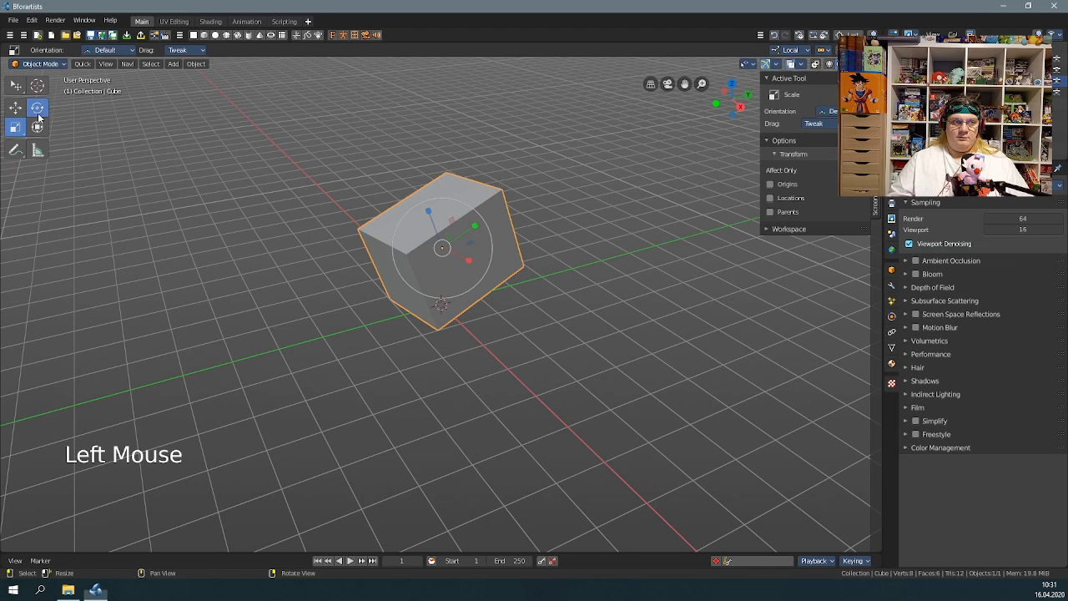
left_click_drag(654, 393, 664, 430)
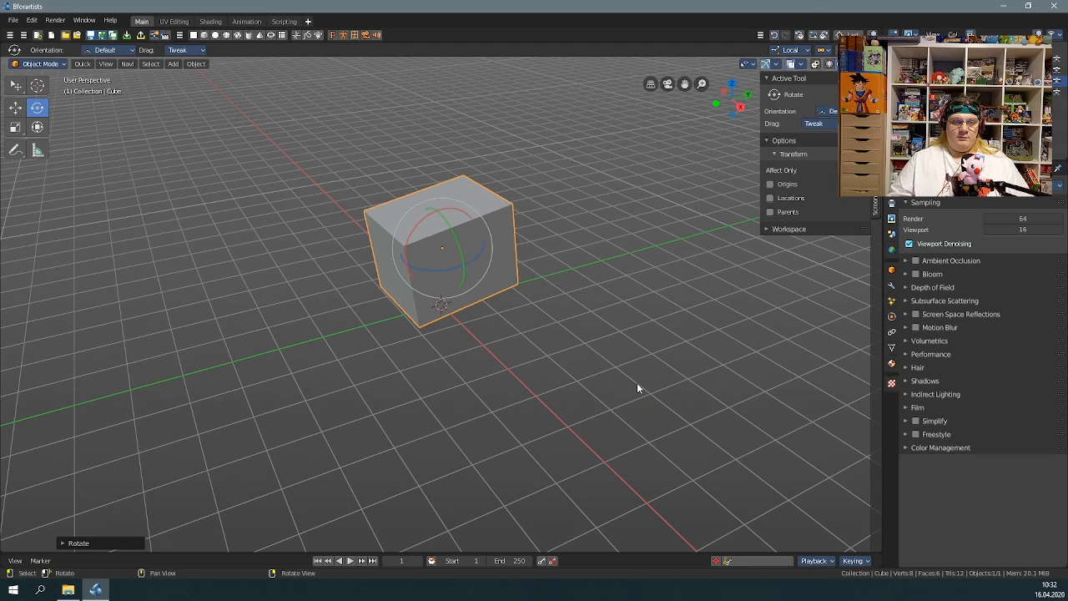
left_click_drag(637, 388, 618, 409)
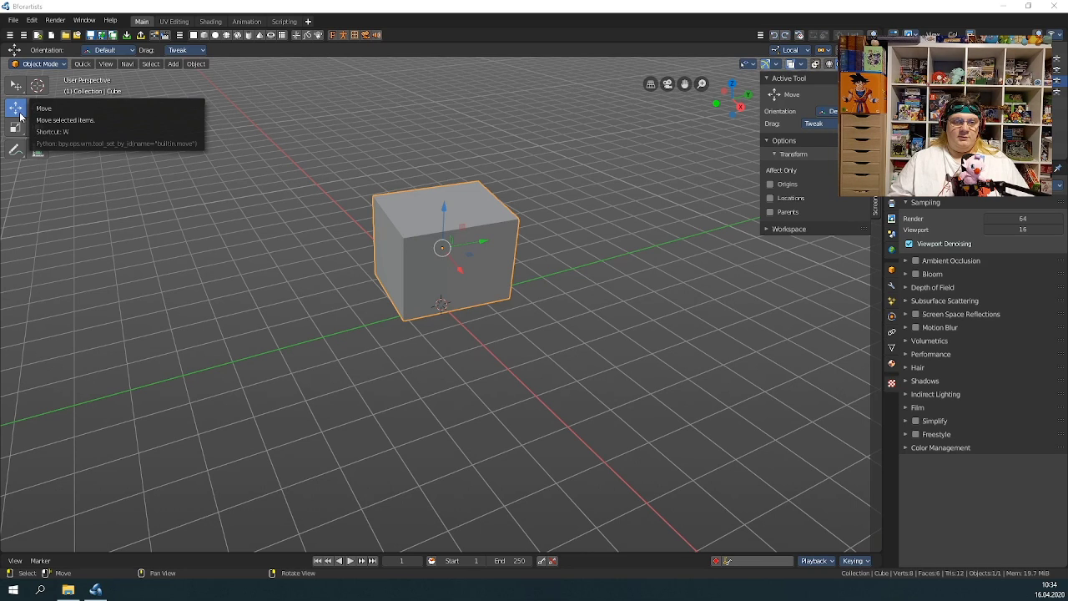
Move the cube 2 m along its local X axis
left_click_drag(611, 381, 620, 371)
key("x")
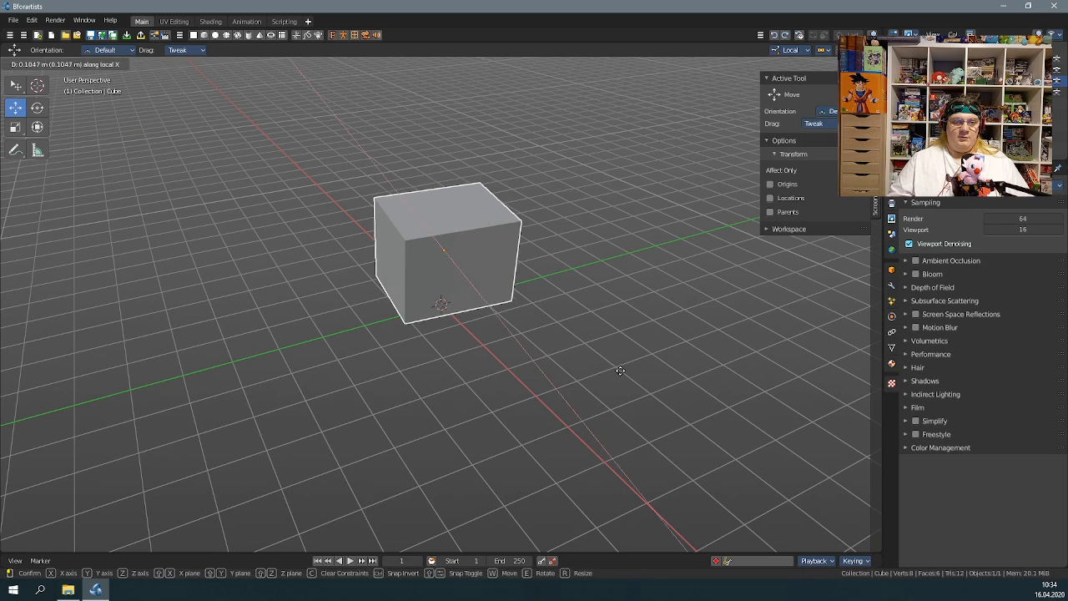
type("2")
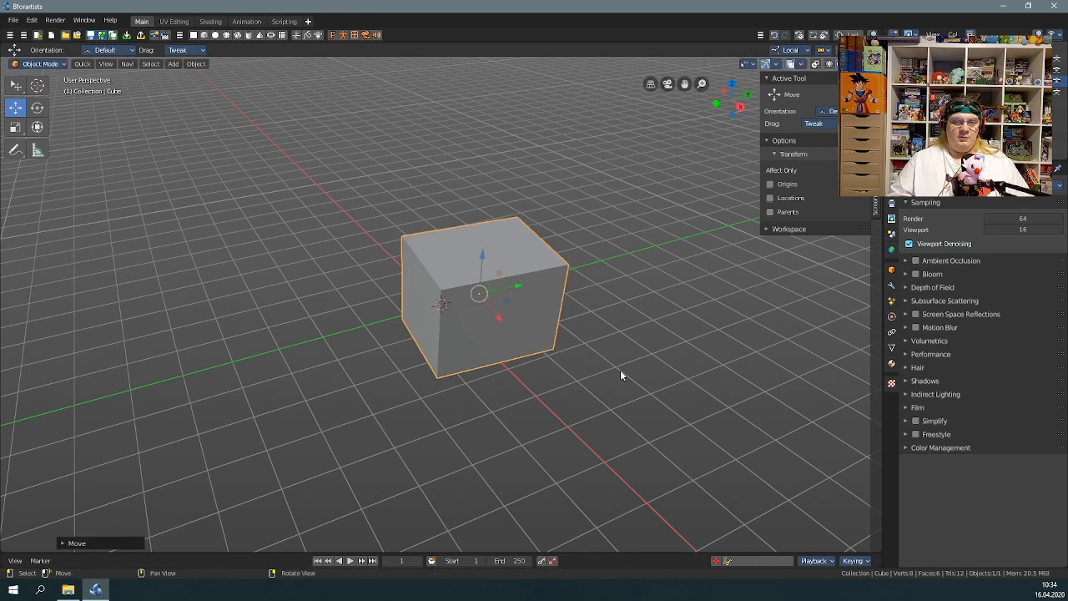
Pause the tutorial video, switch to the Bforartists window, add a cube to the empty scene and activate the Move tool
left_click(596, 284)
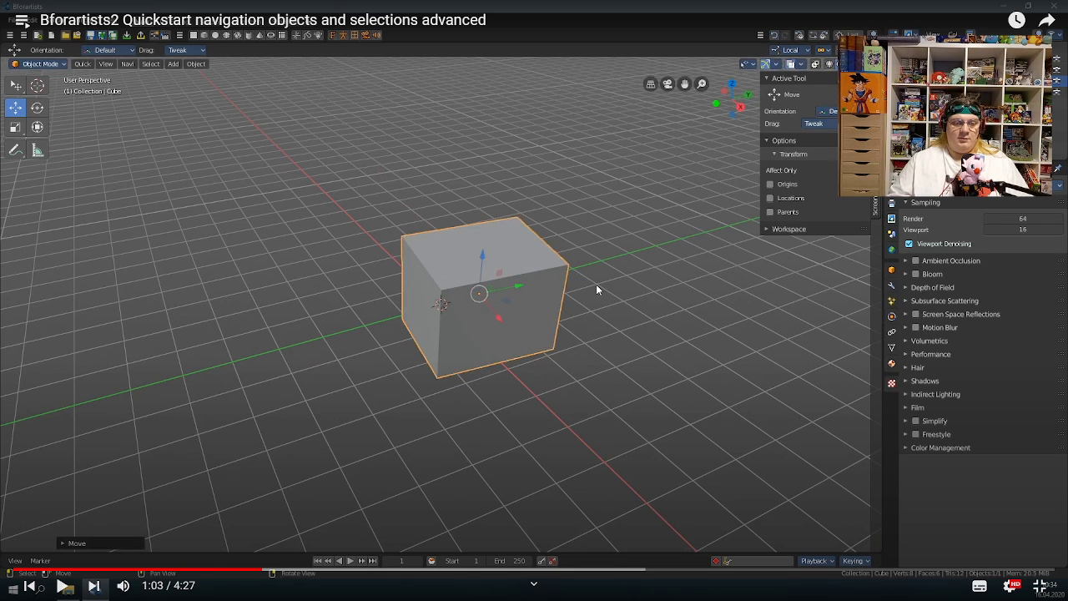
key("alt+Tab")
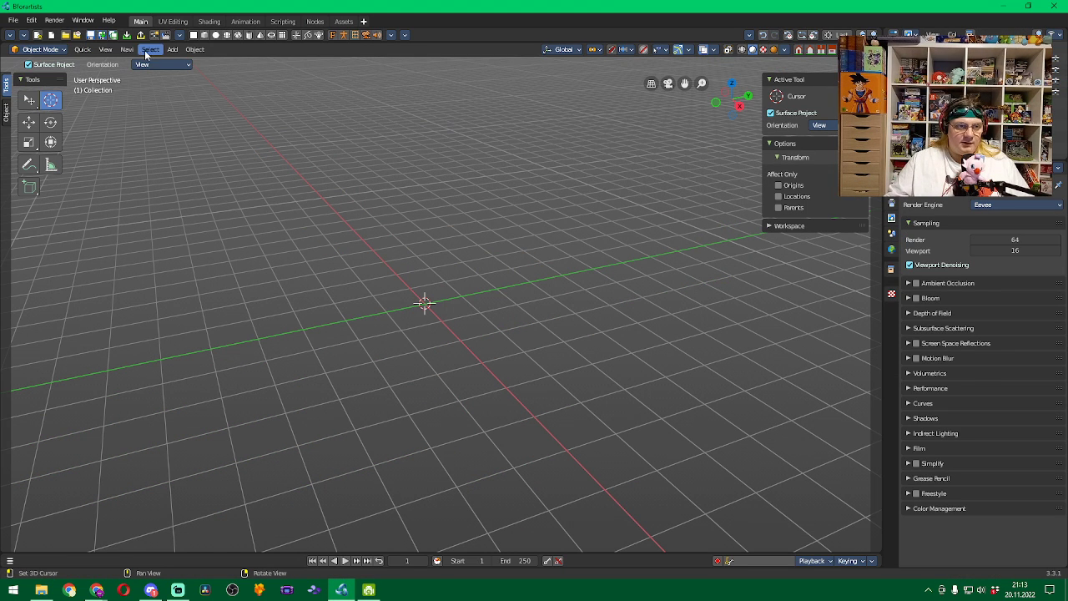
left_click(204, 35)
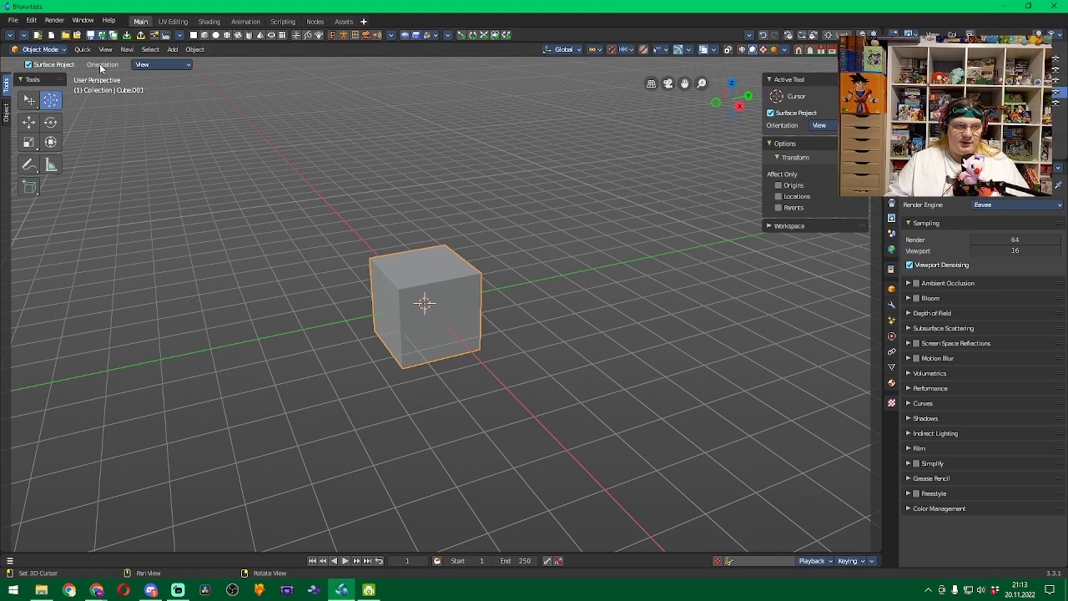
left_click(31, 124)
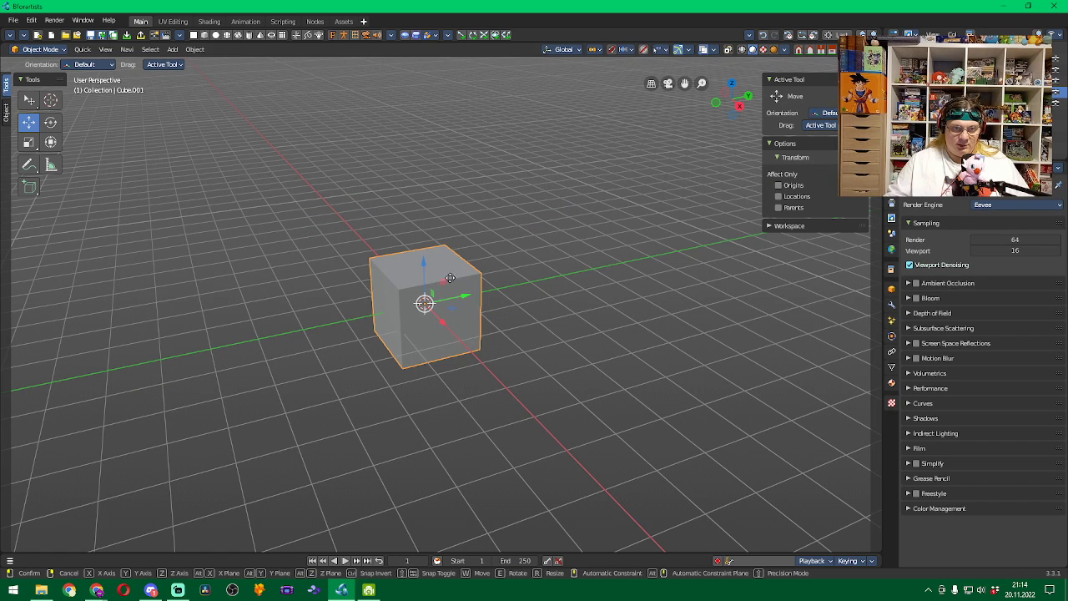
Try to move the new cube 23221 m along the global X axis, and undo the move
key("shift+d")
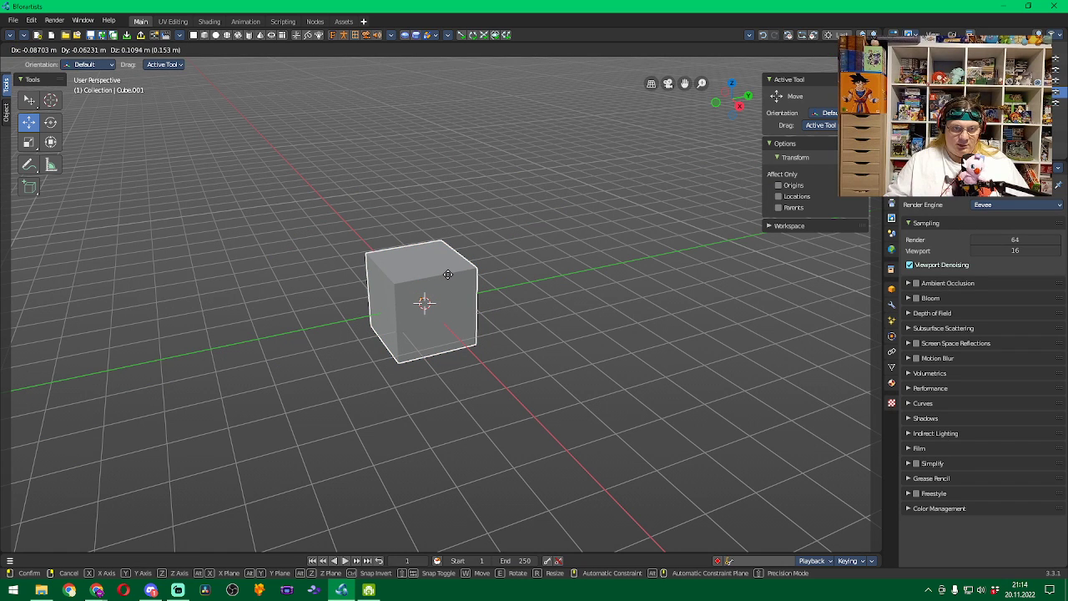
key("x")
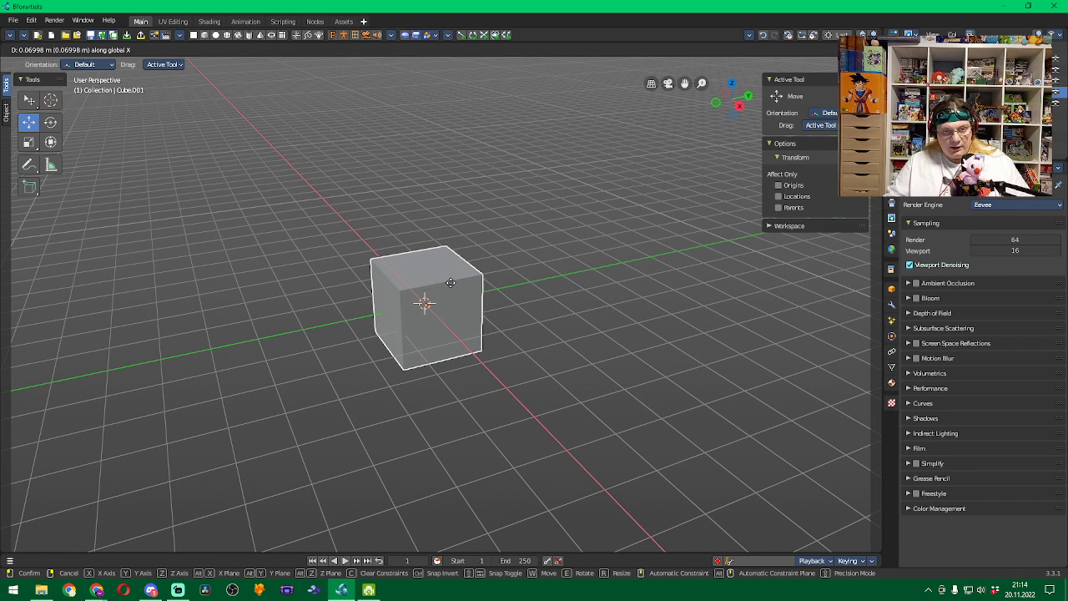
type("23")
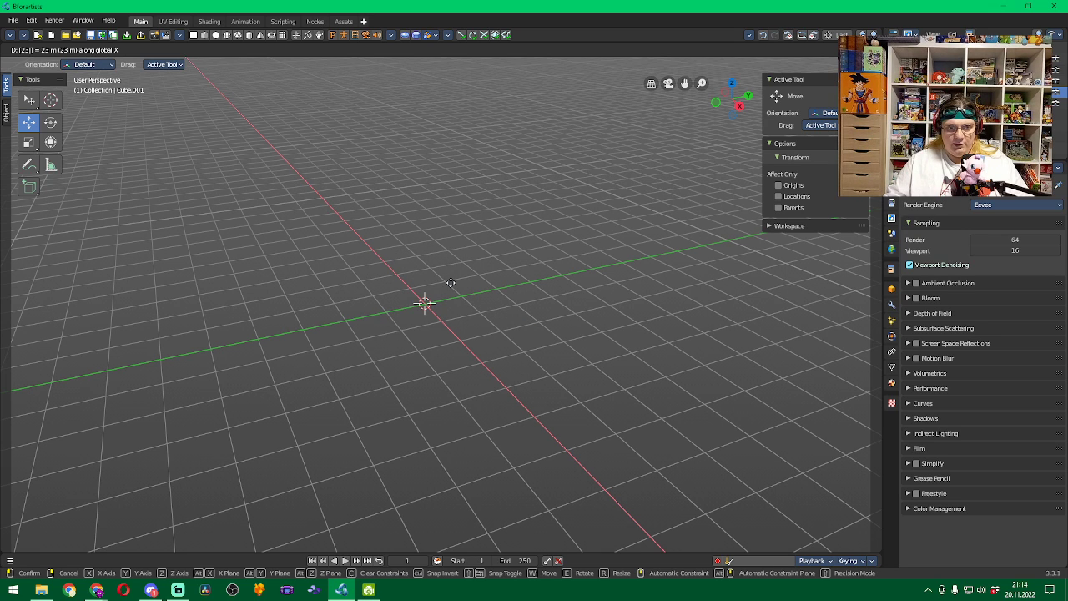
type("221")
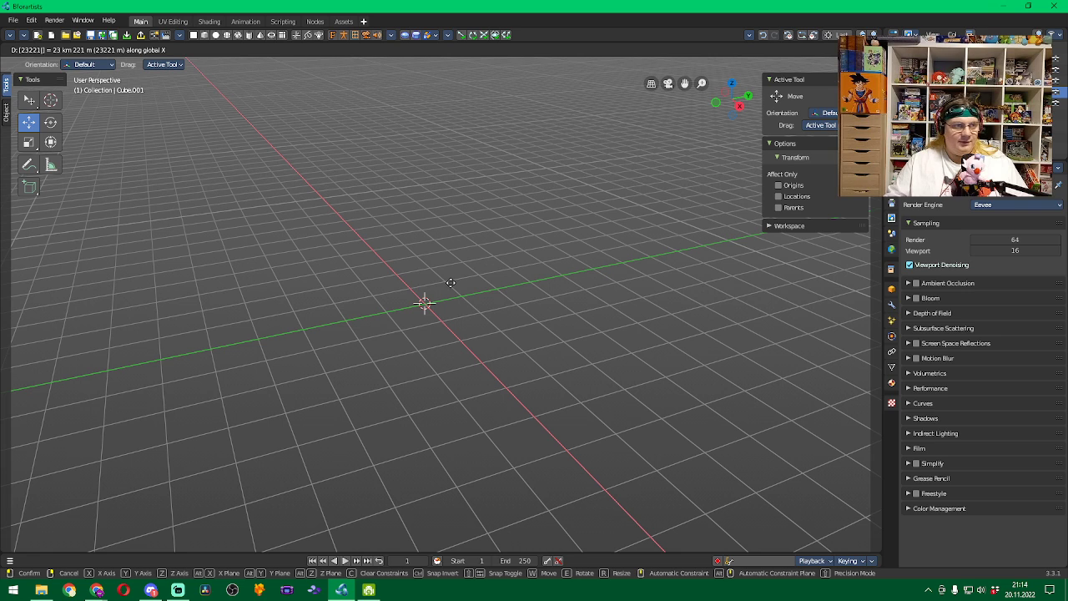
key("Return")
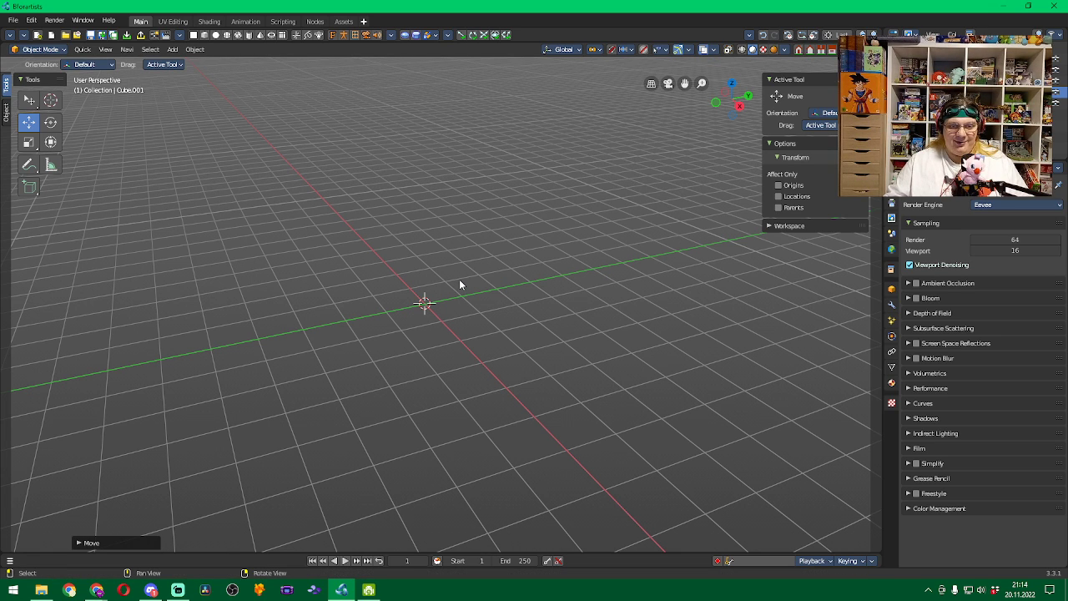
key("ctrl+z")
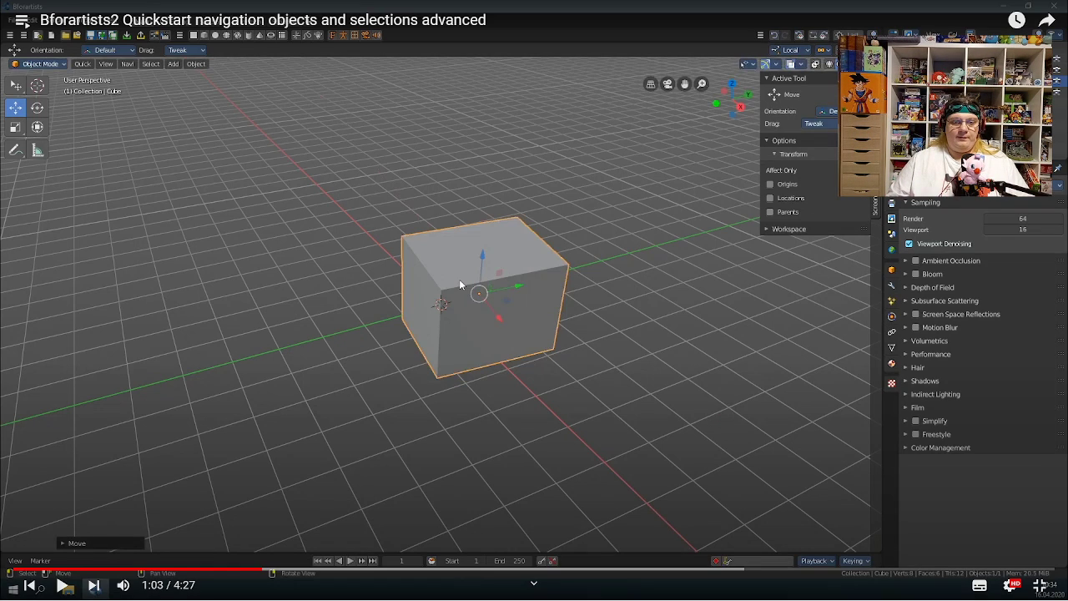
Resume the tutorial video and move its cube, toggling the constraint from local X to global X and back to free movement
key("space")
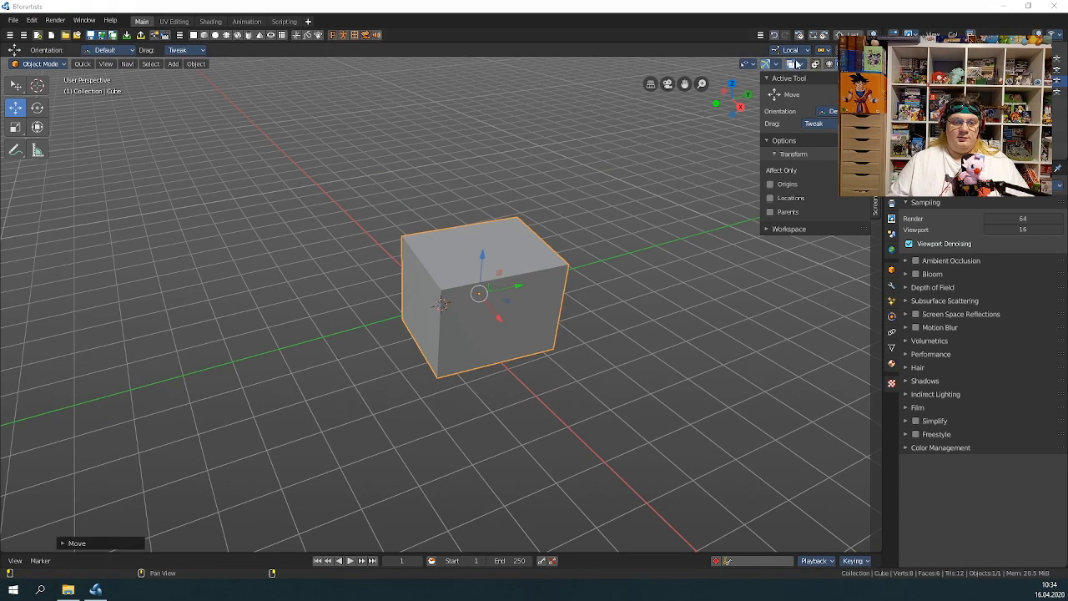
left_click(806, 51)
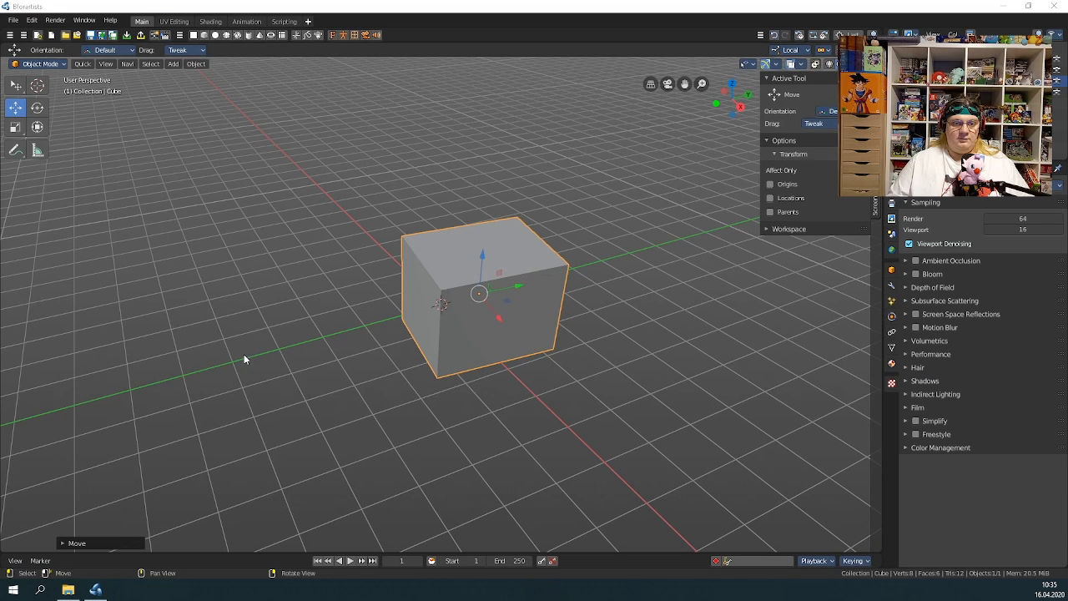
left_click_drag(333, 384, 331, 366)
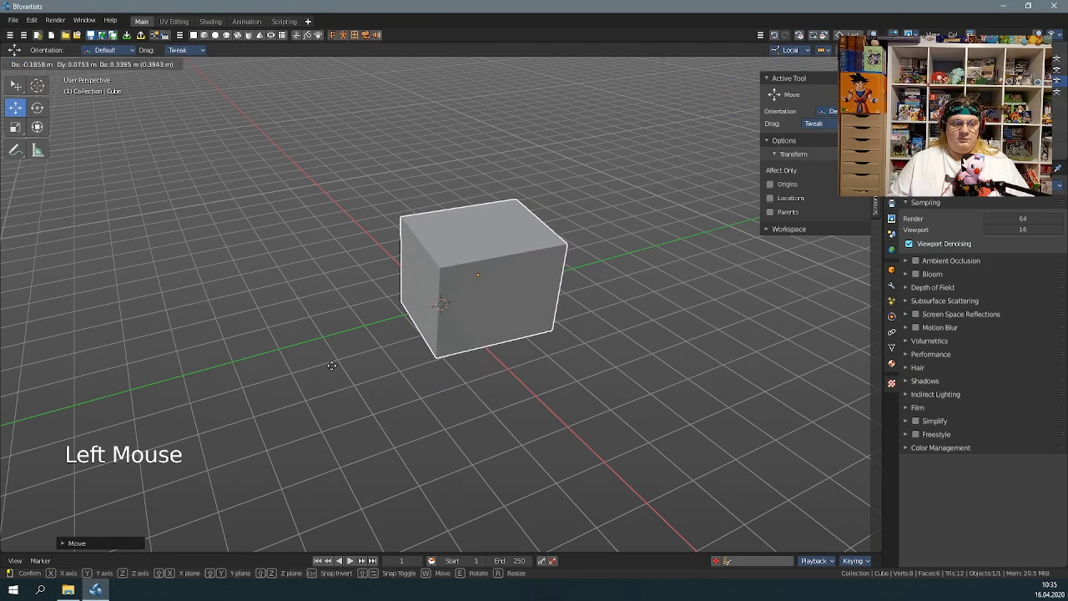
key("x")
key("x")
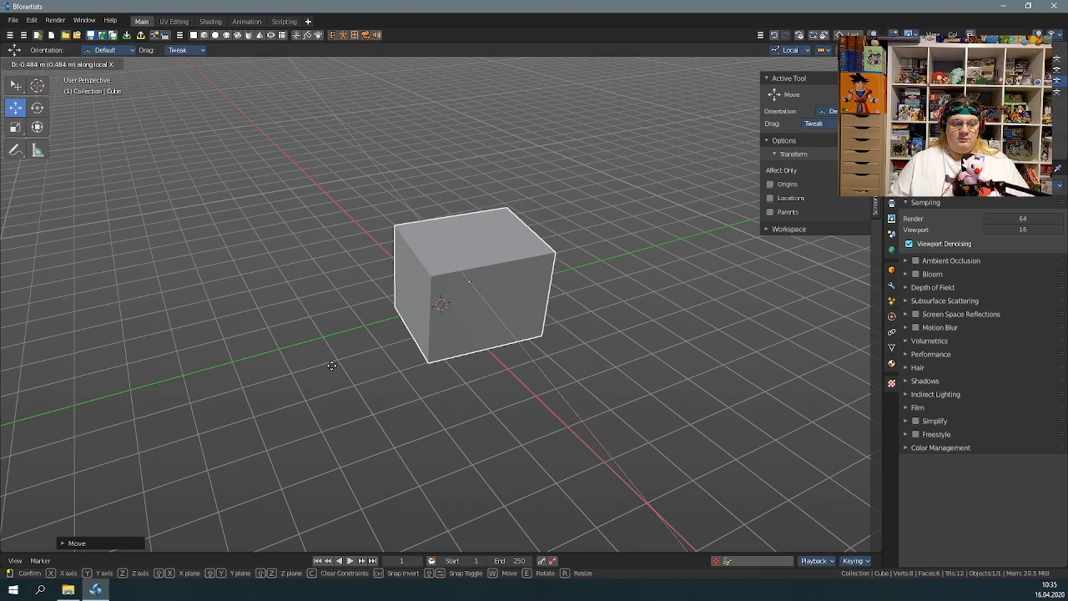
key("x")
key("x")
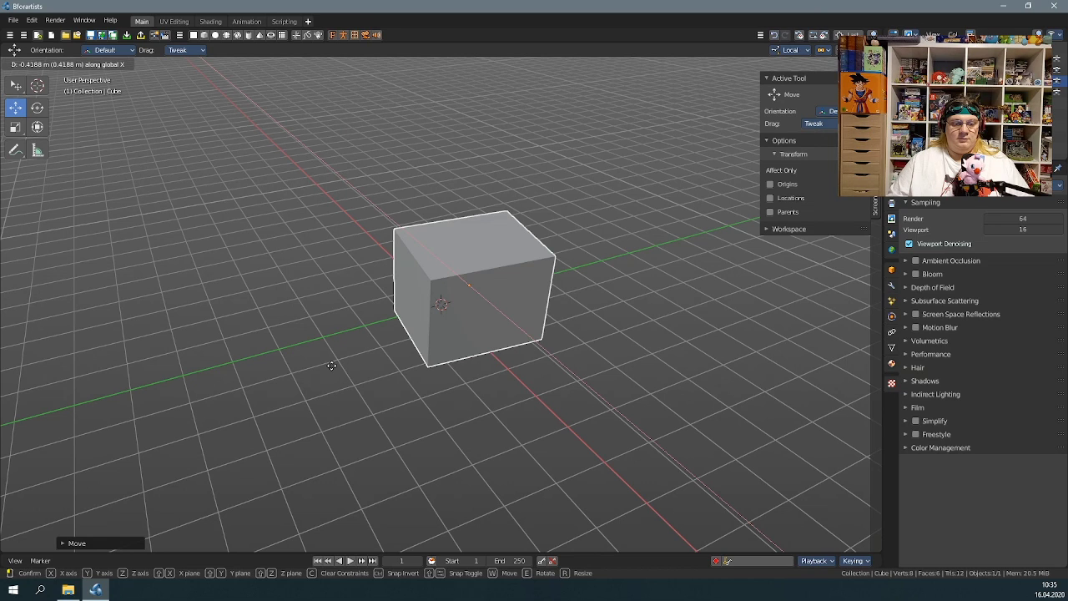
key("x")
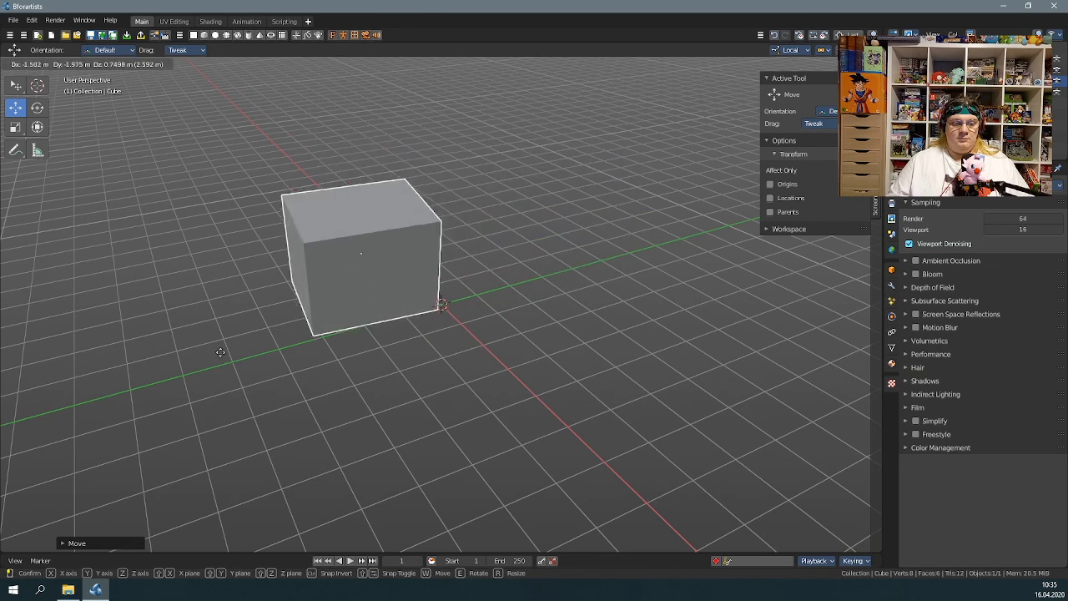
Pause and resume the tutorial video, finish the free move, and rotate the cube about the X axis with the rotation gizmo
key("space")
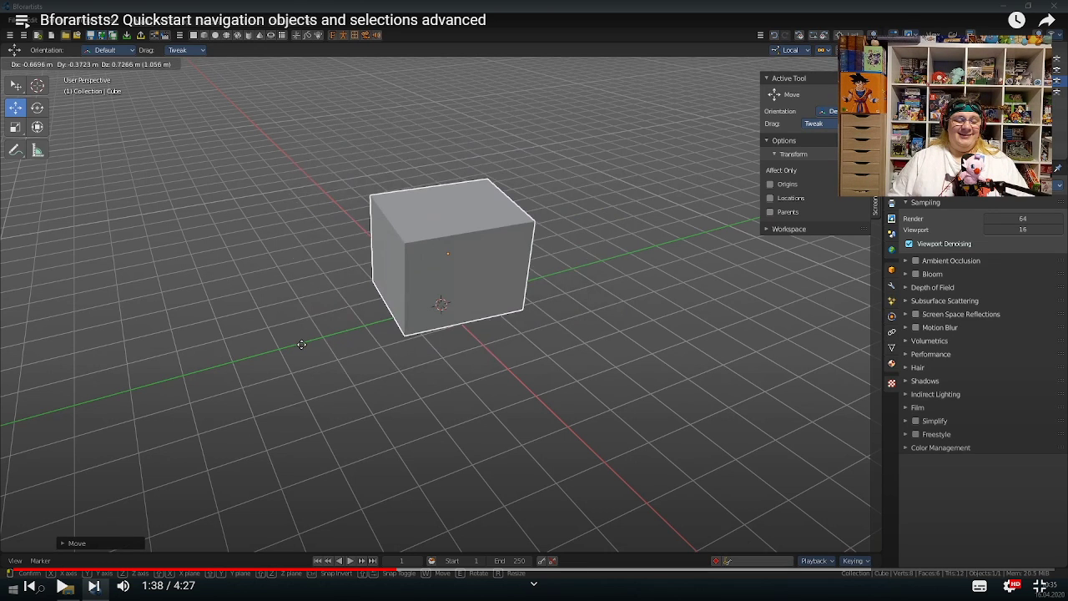
key("space")
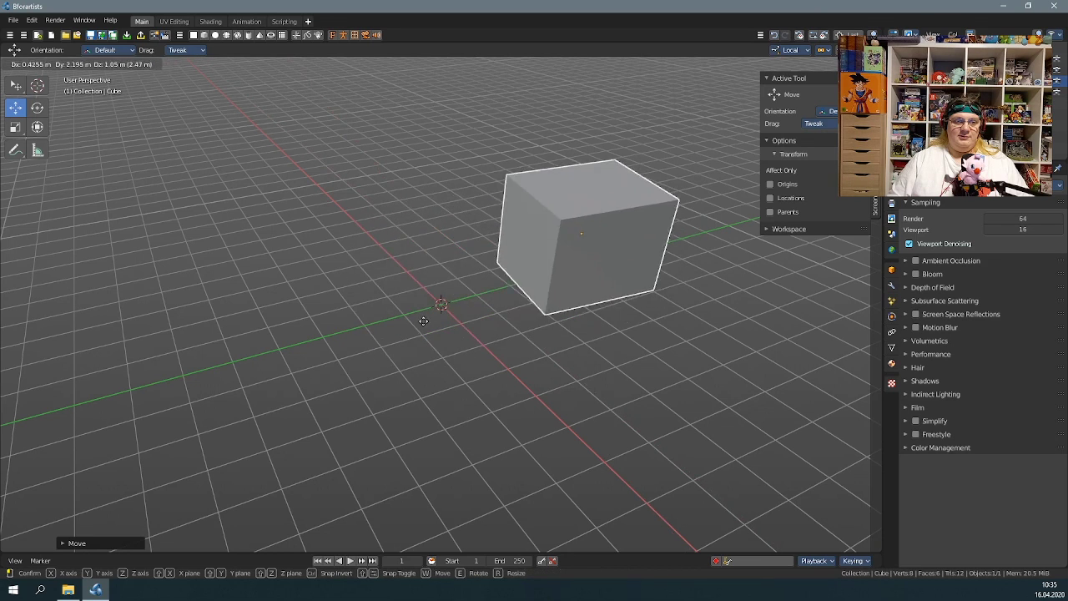
left_click(305, 408)
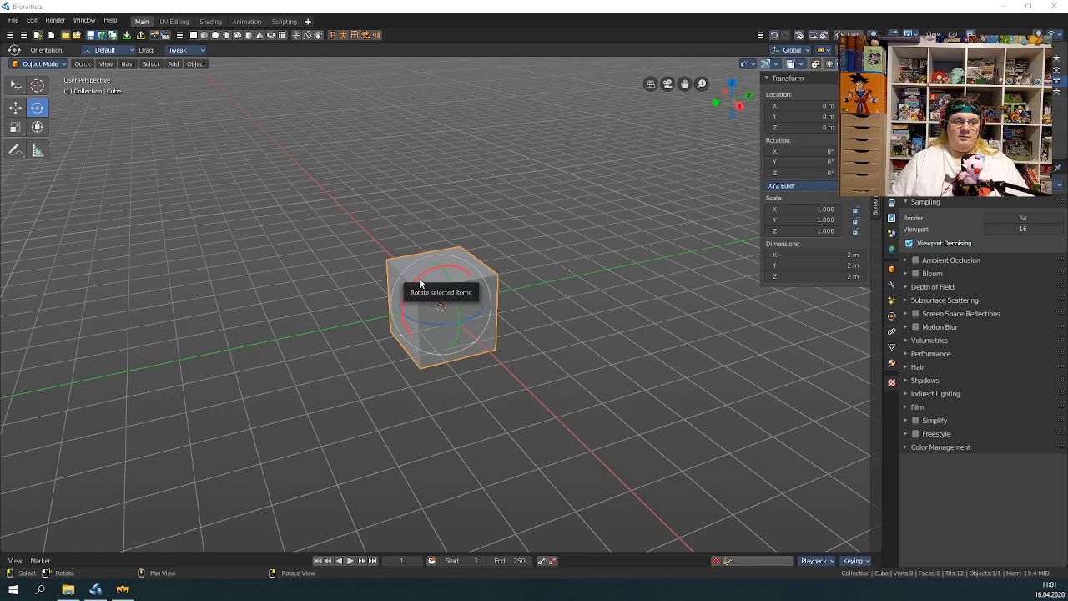
left_click_drag(420, 283, 417, 304)
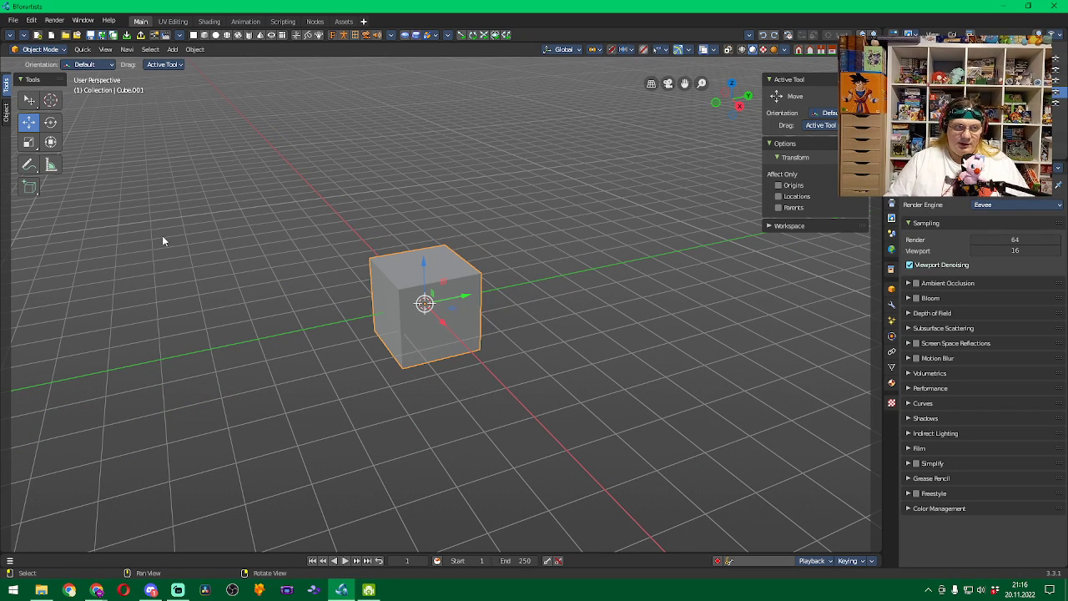
Rotate the cube in the Bforartists window about the global X axis and set the rotation angle to 90°
left_click(51, 123)
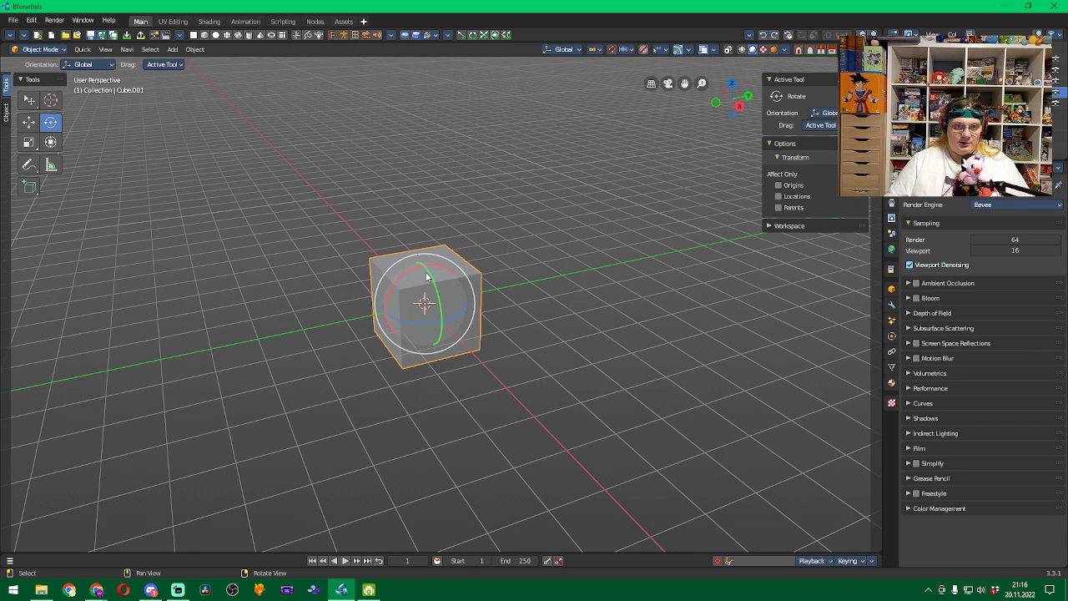
left_click_drag(436, 277, 414, 267)
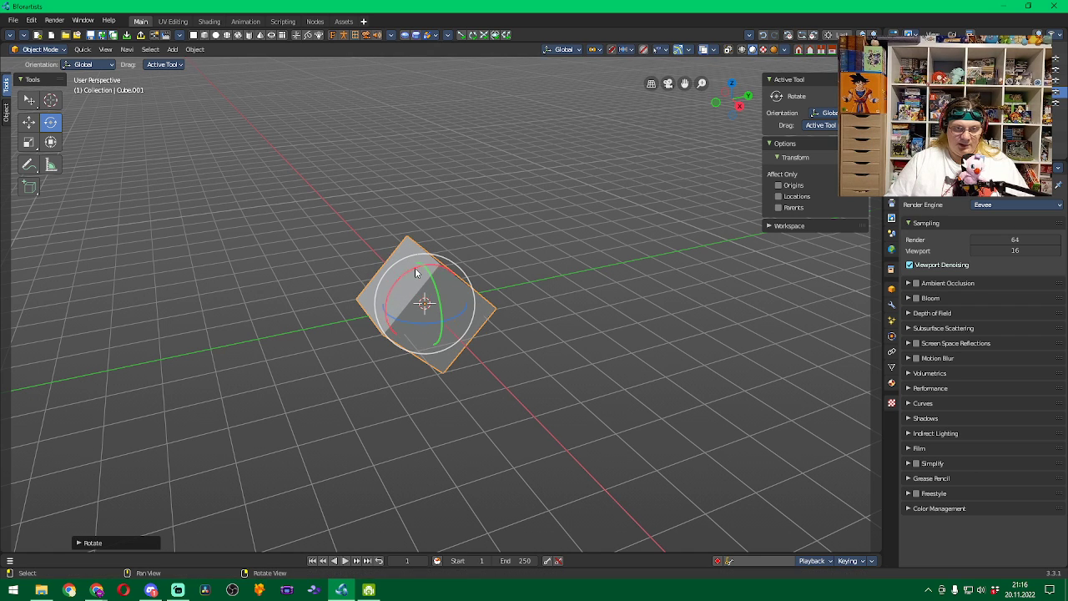
left_click(105, 543)
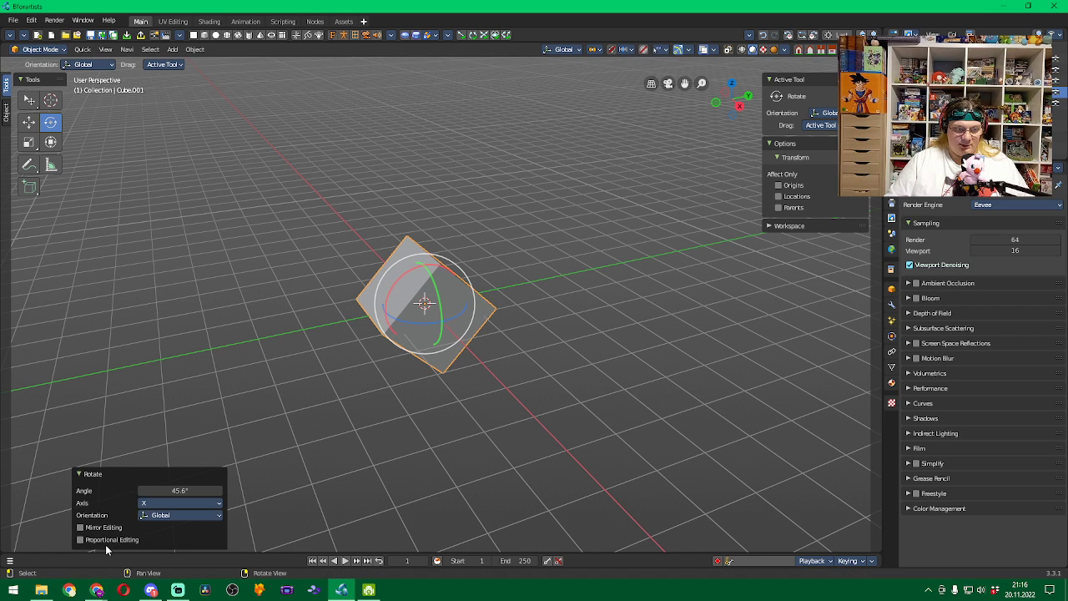
left_click(190, 491)
type("90")
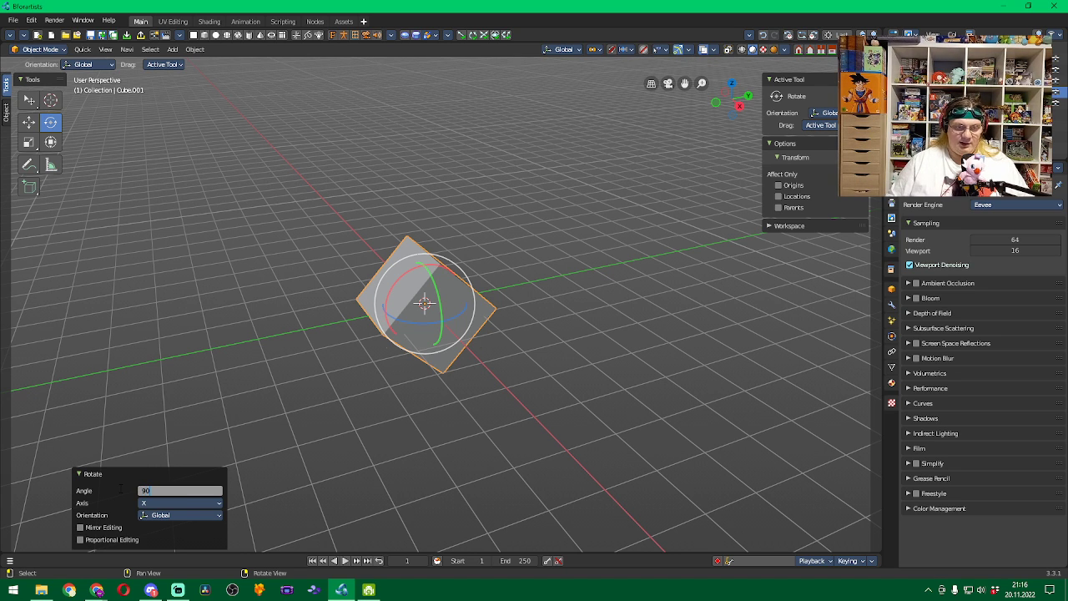
key("Return")
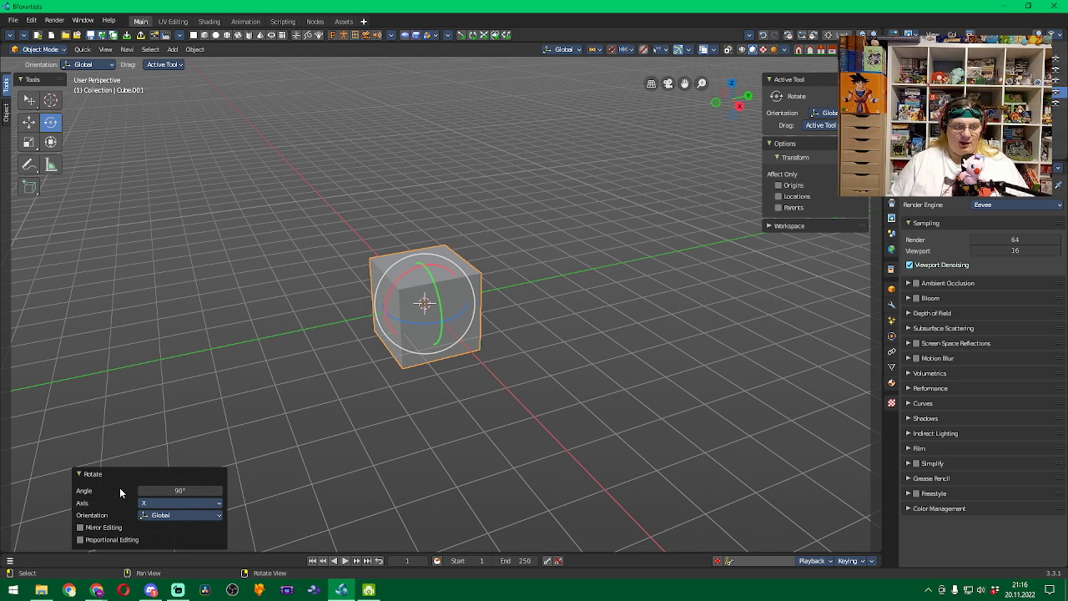
left_click(190, 492)
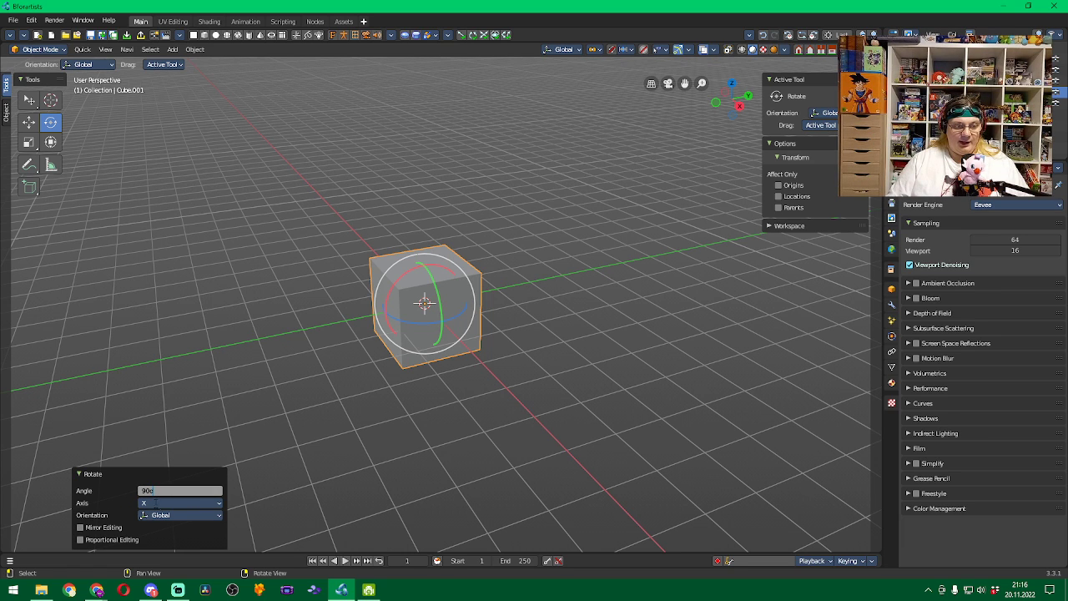
key("Return")
Change the cube's last rotation to the global Z axis and set its angle to 45°
left_click(211, 504)
left_click(217, 505)
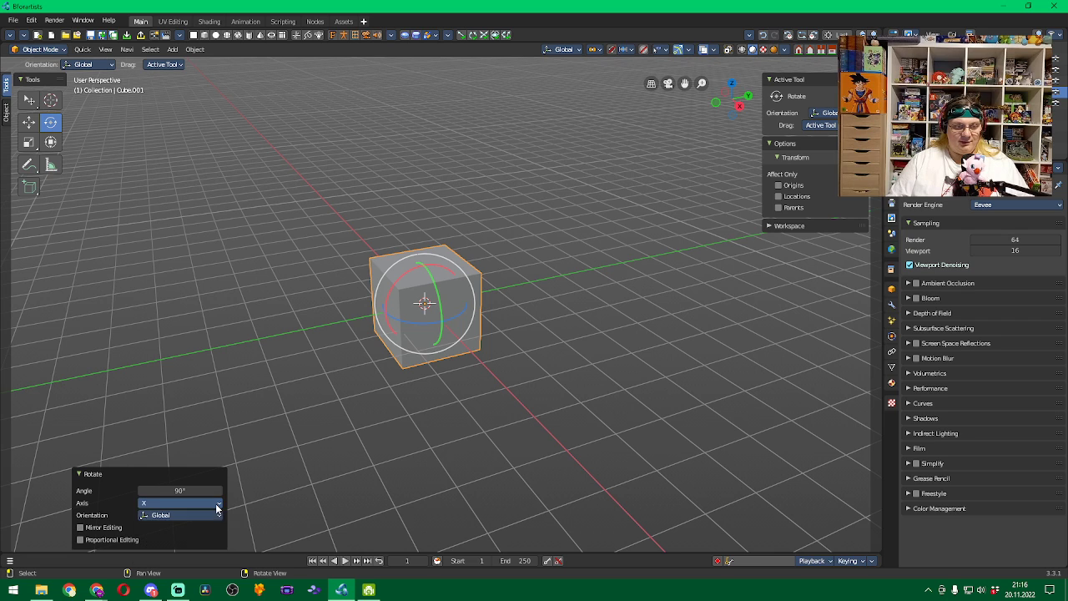
left_click(216, 505)
left_click(168, 515)
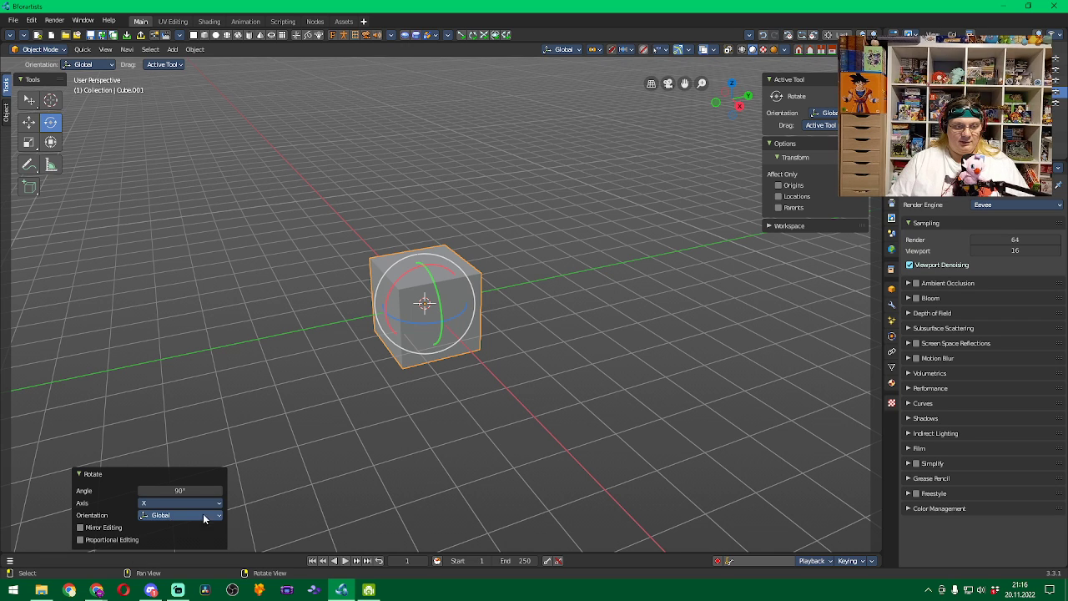
left_click(219, 504)
left_click(210, 540)
left_click(170, 490)
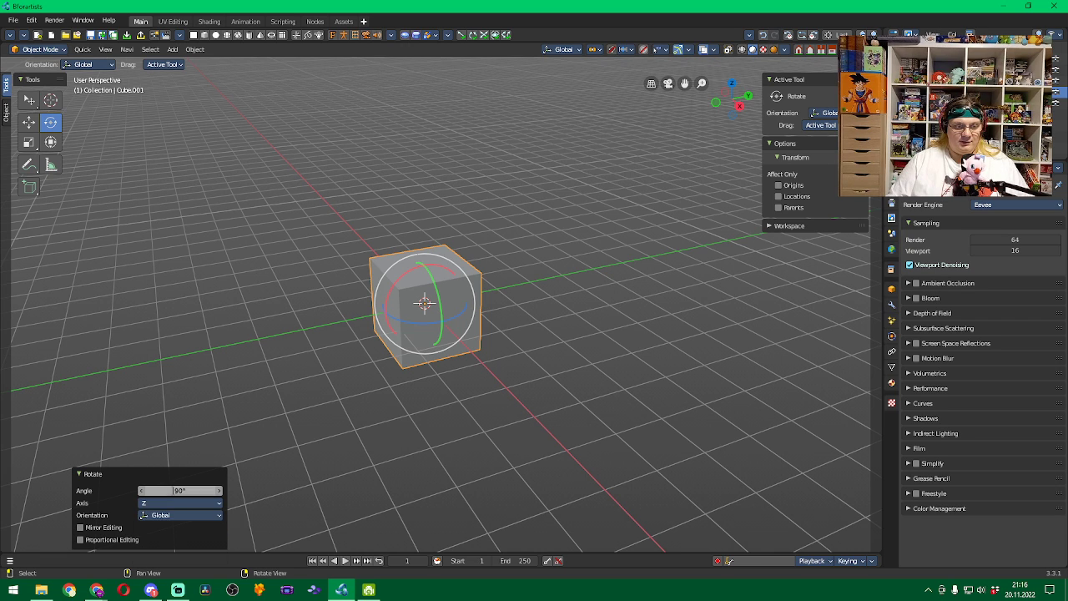
type("45")
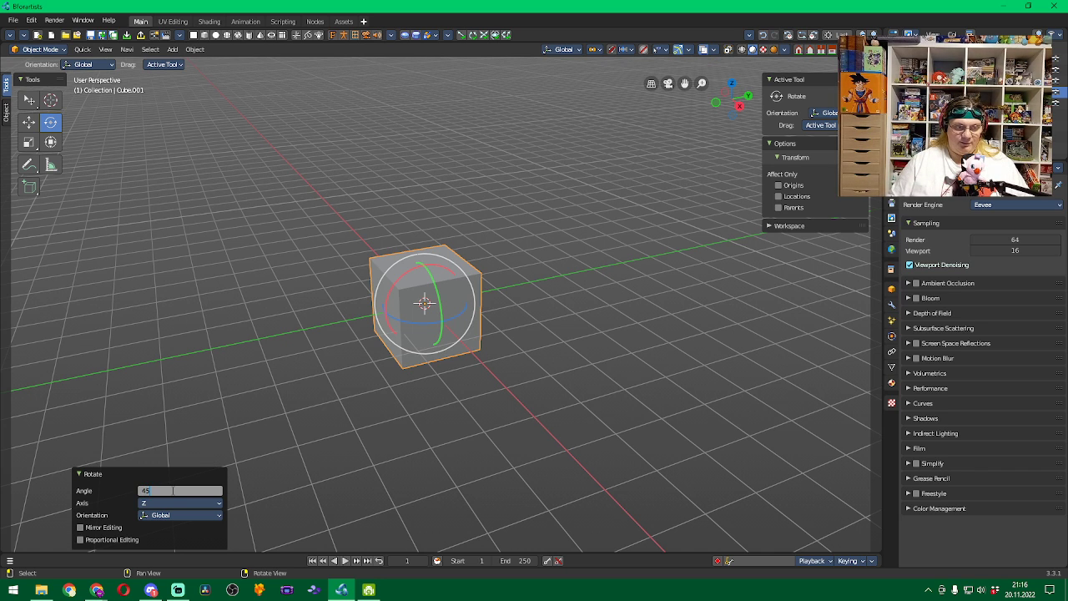
key("Return")
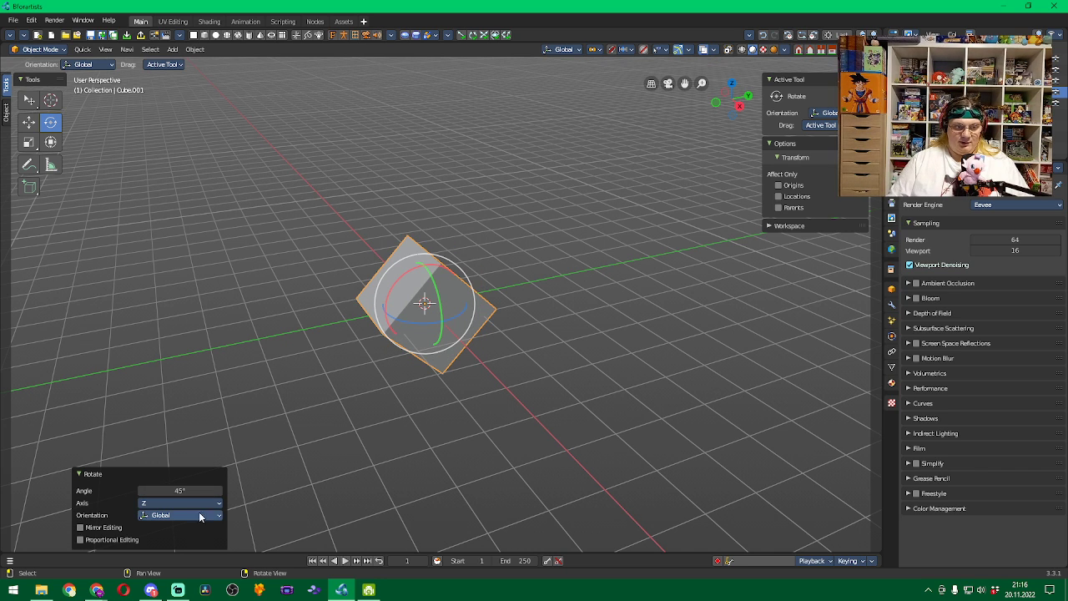
Switch the rotation axis to Y, then to X, and re-enter the angle as 45°
left_click(192, 504)
left_click(165, 528)
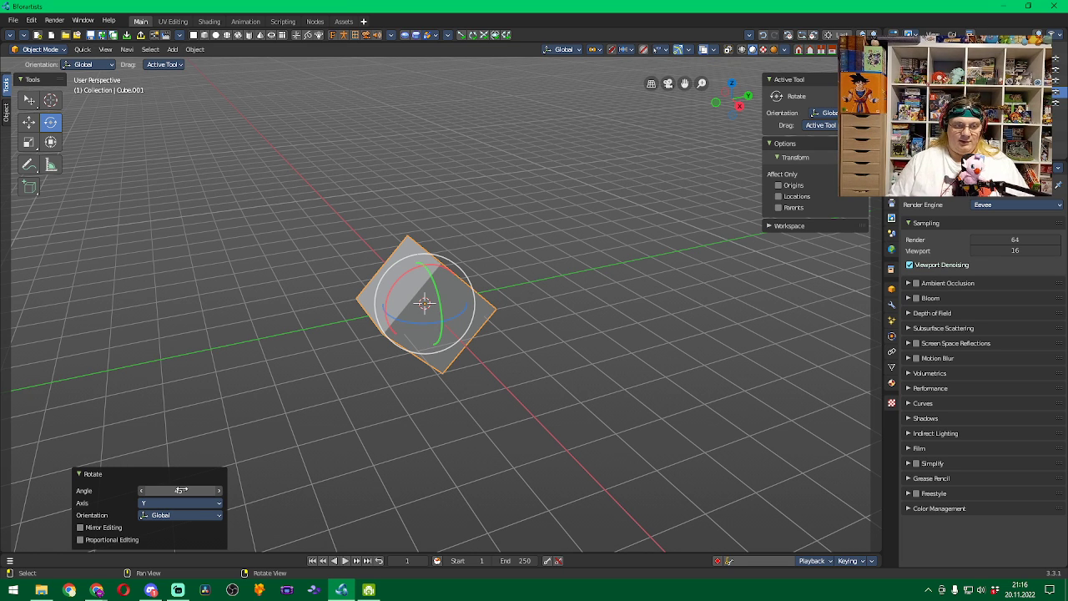
left_click(220, 506)
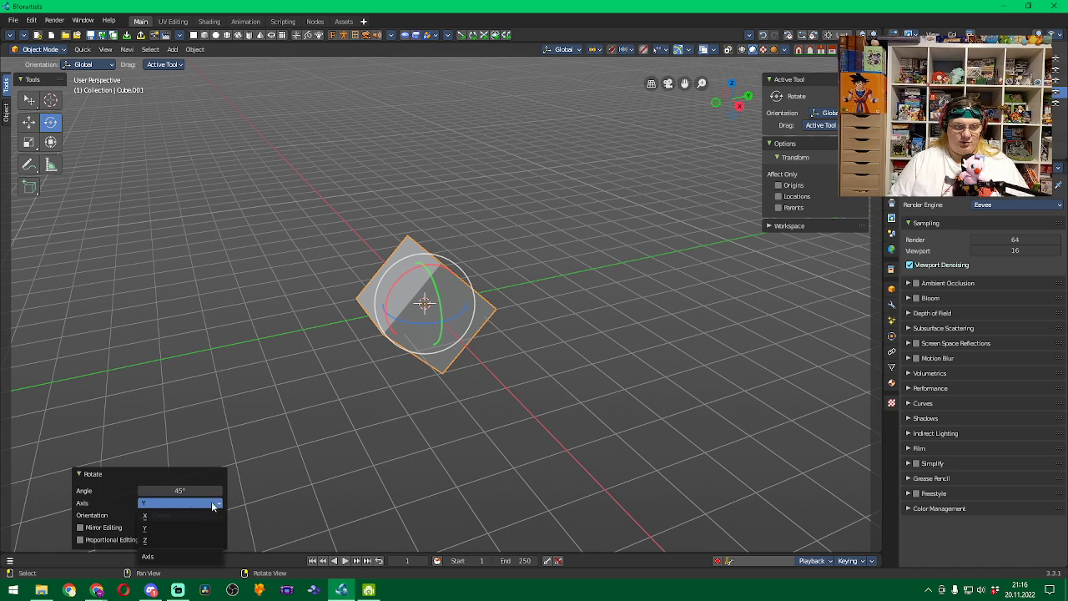
left_click(161, 512)
double_click(173, 490)
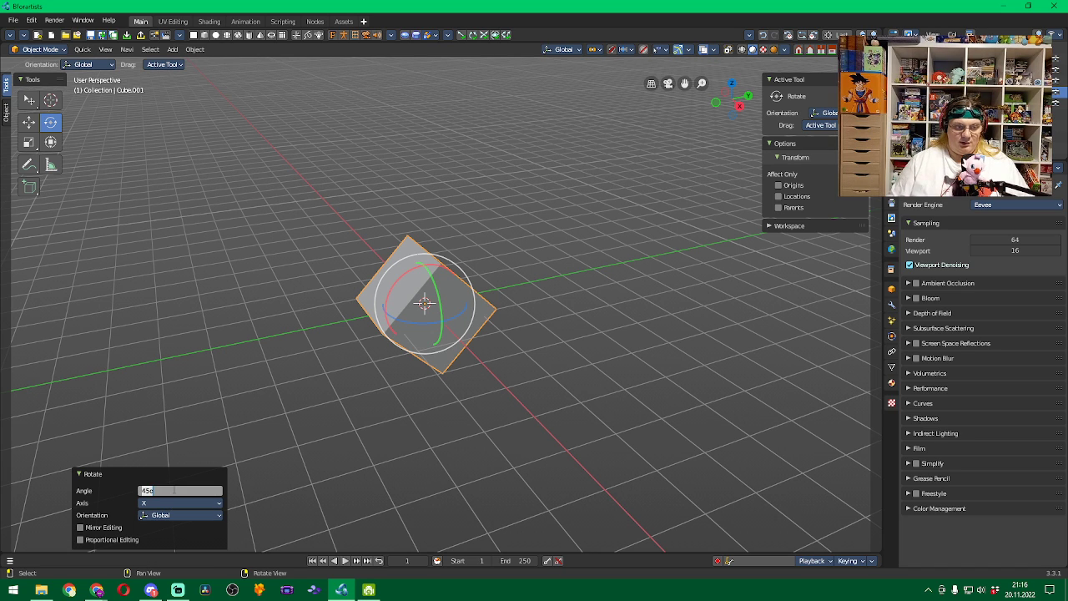
key("Return")
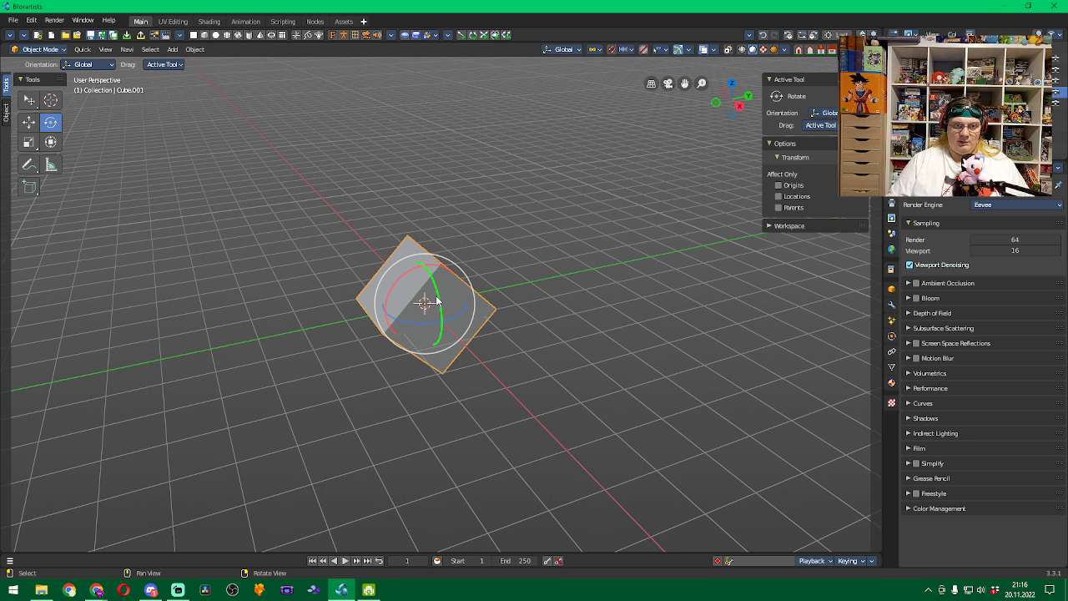
Rotate the cube about the global Y axis with the gizmo and set the angle to 45°
left_click_drag(442, 307, 438, 302)
left_click(184, 490)
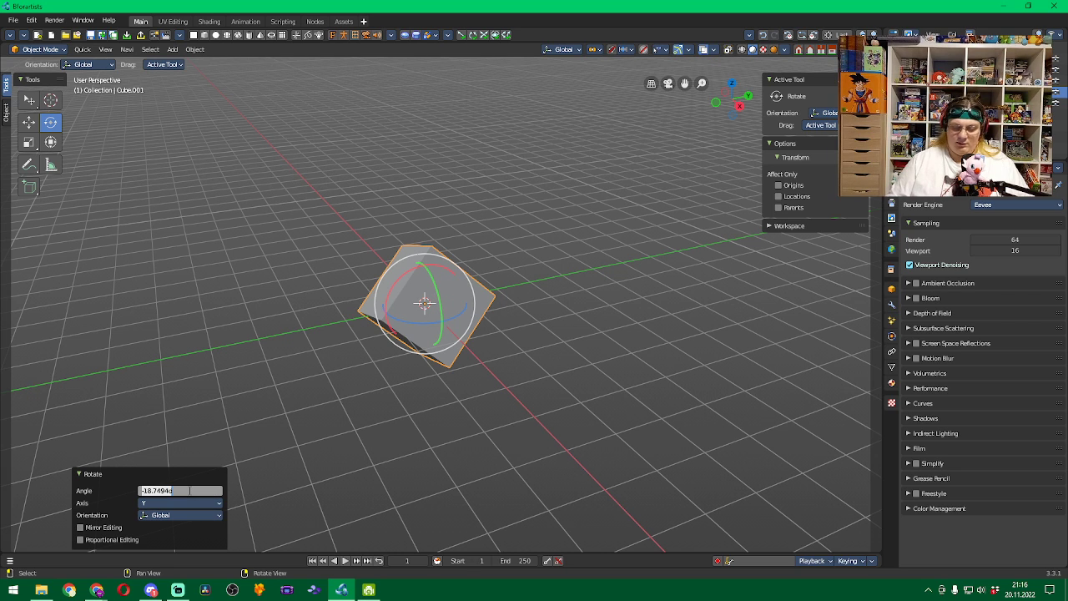
type("45")
key("Return")
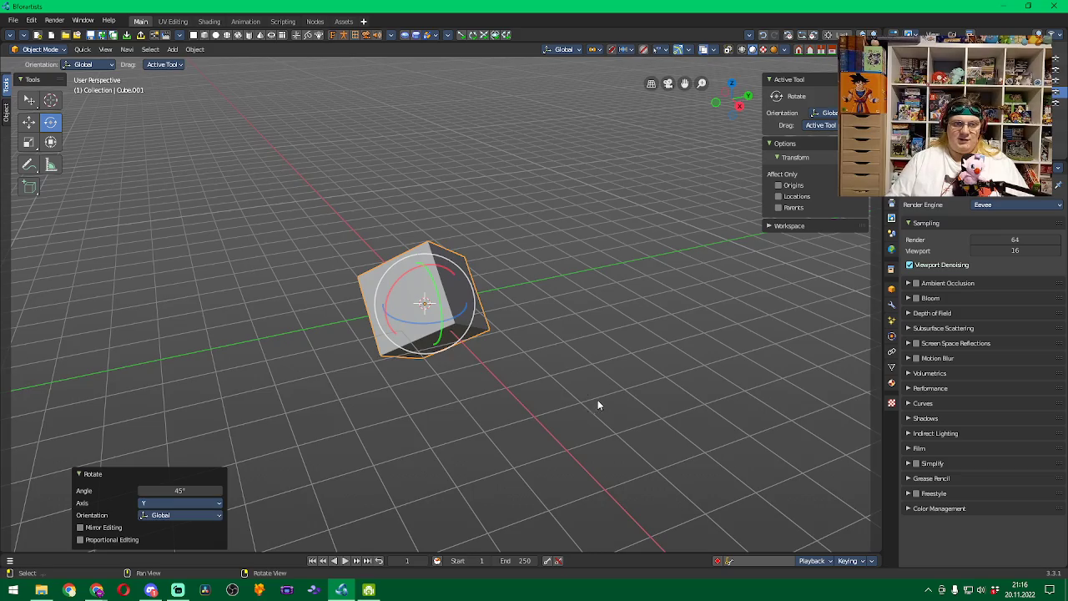
Rotate the cube about the global Z axis with the gizmo and set the angle to 45°
middle_click_drag(598, 399, 561, 383)
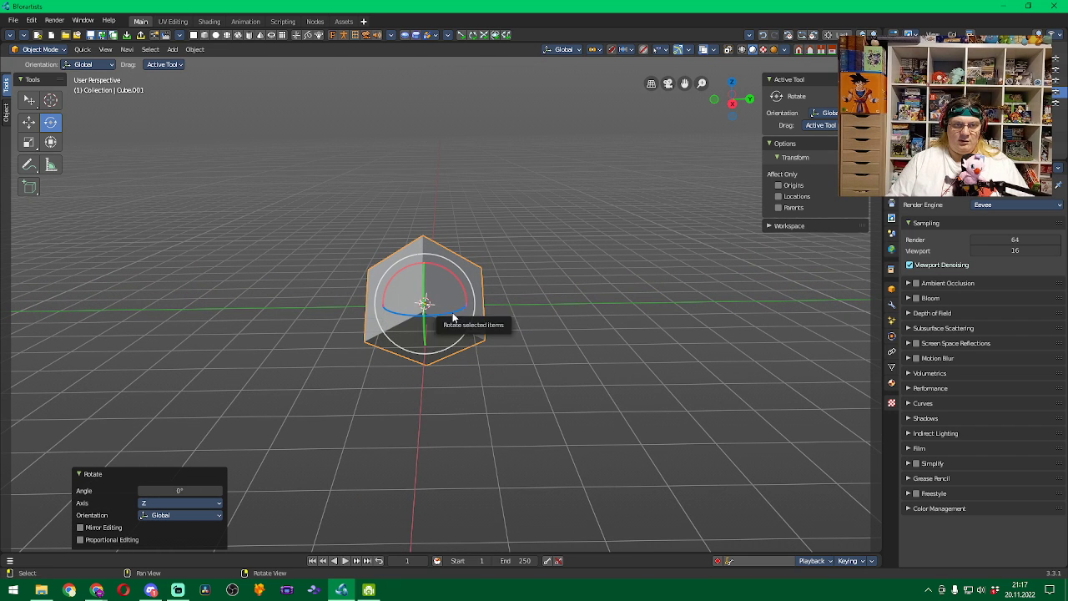
left_click(451, 318)
left_click_drag(407, 318, 392, 319)
left_click(171, 491)
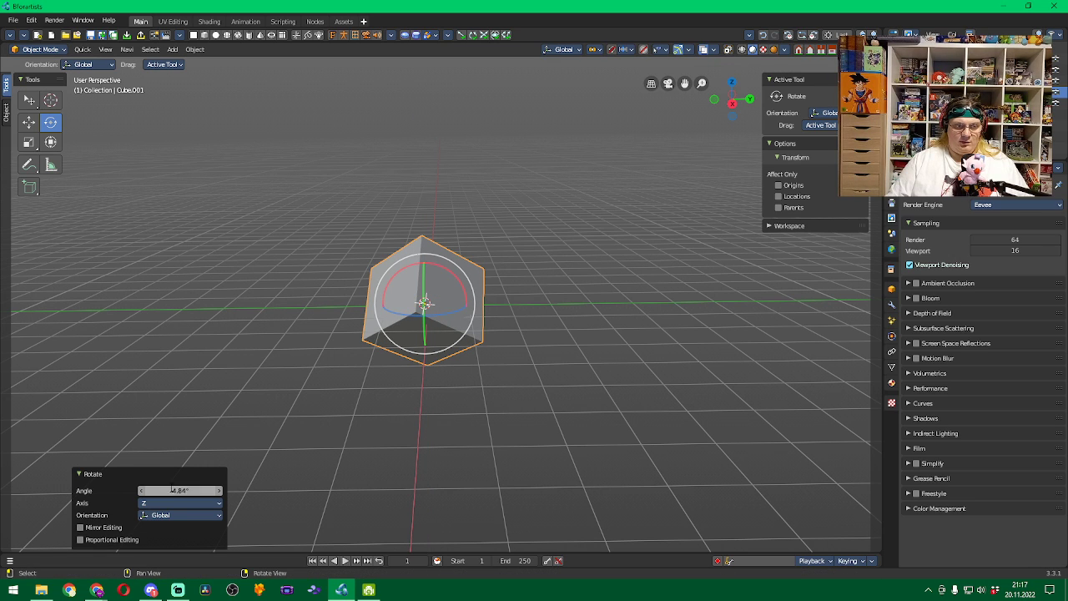
type("45")
key("Return")
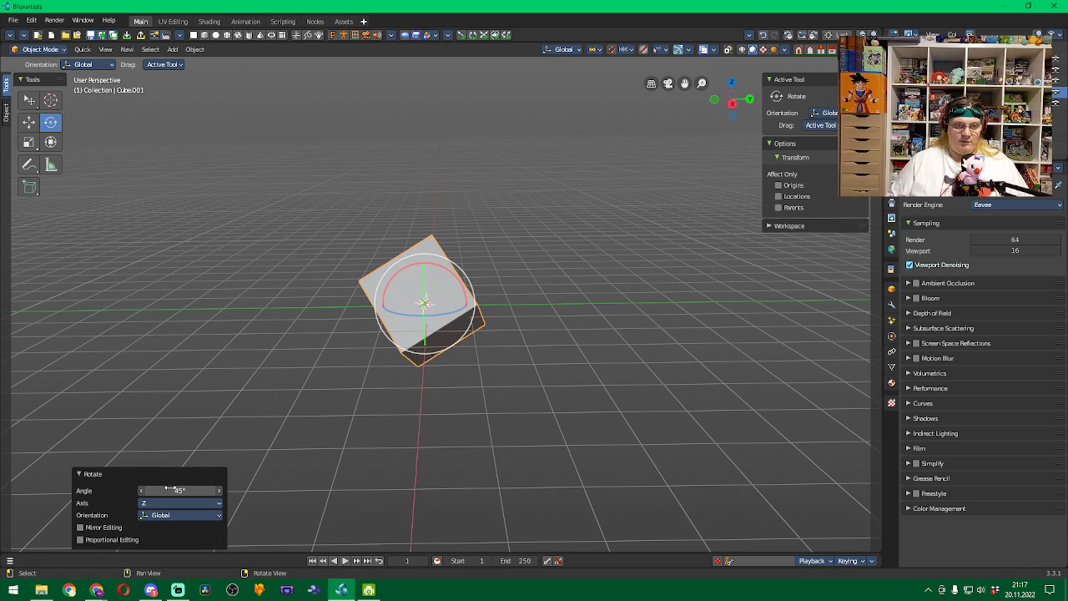
Rotate the cube about the global X axis with the gizmo and set the angle to 45°
middle_click_drag(474, 444, 424, 268)
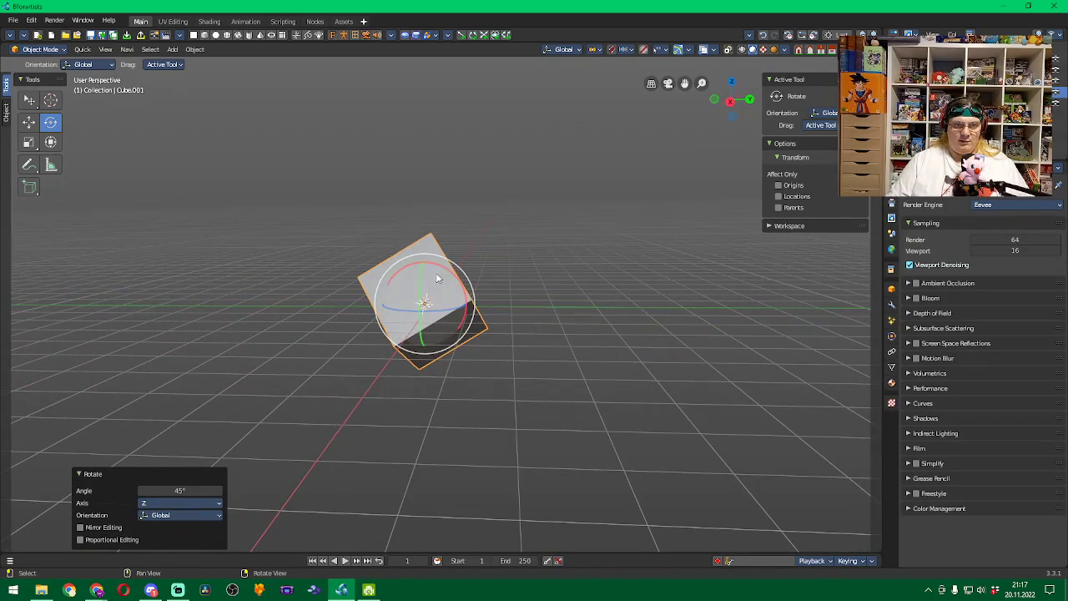
left_click(439, 265)
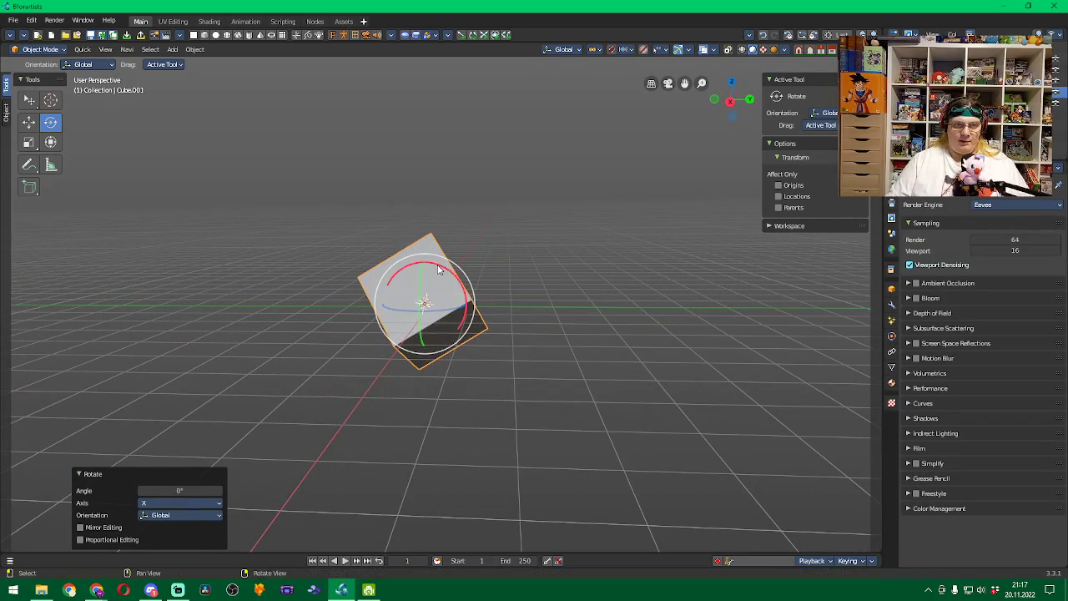
key("ctrl+z")
left_click_drag(447, 270, 437, 281)
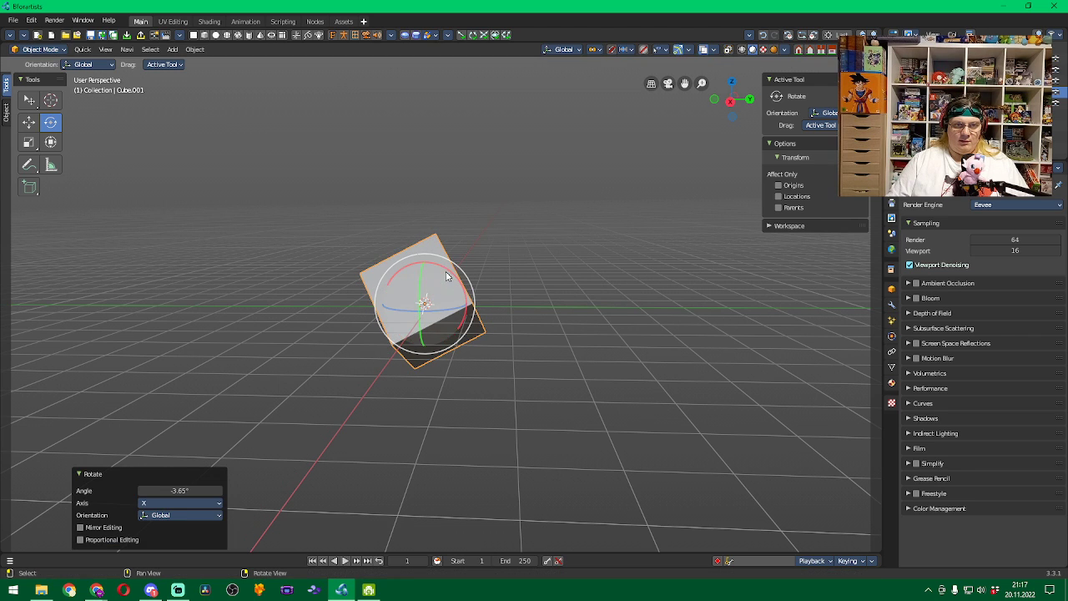
left_click(187, 491)
type("45")
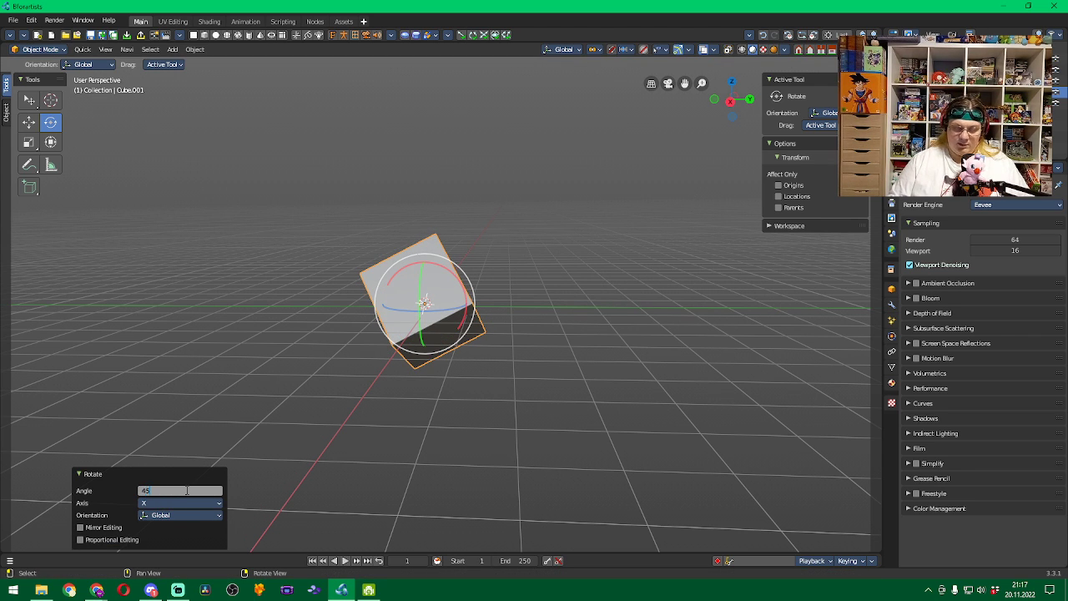
key("Return")
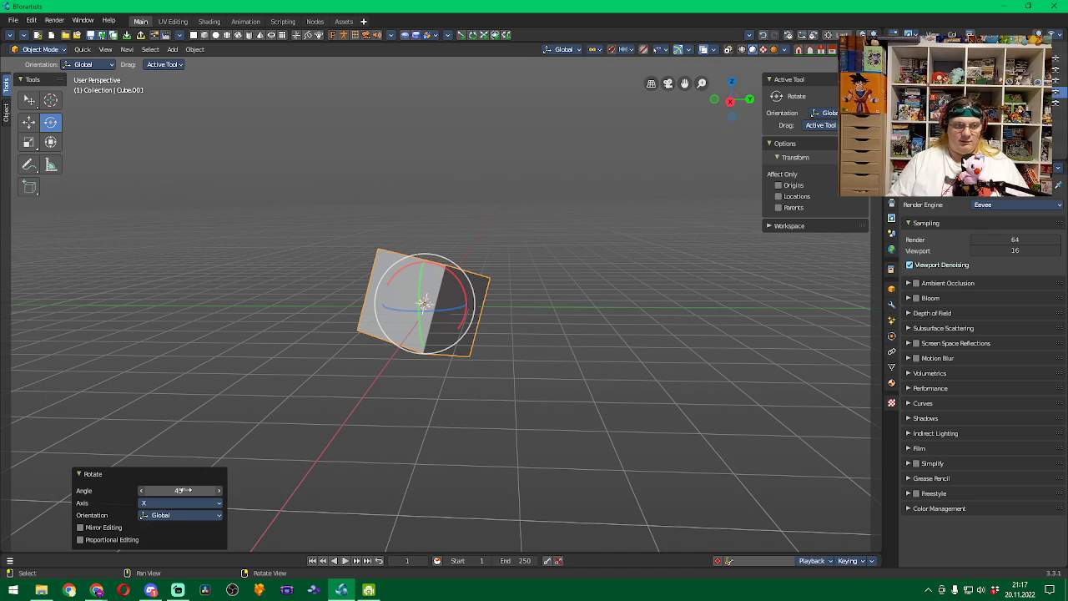
Rotate the cube freely in the view plane by about -22.6°
key("r")
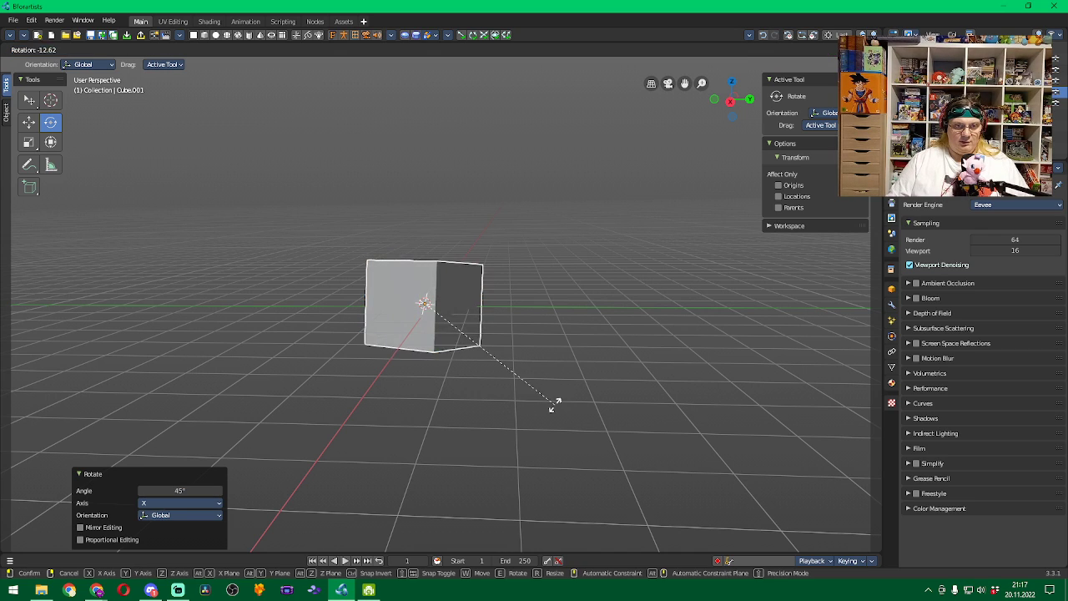
left_click(547, 390)
middle_click_drag(534, 373, 570, 389)
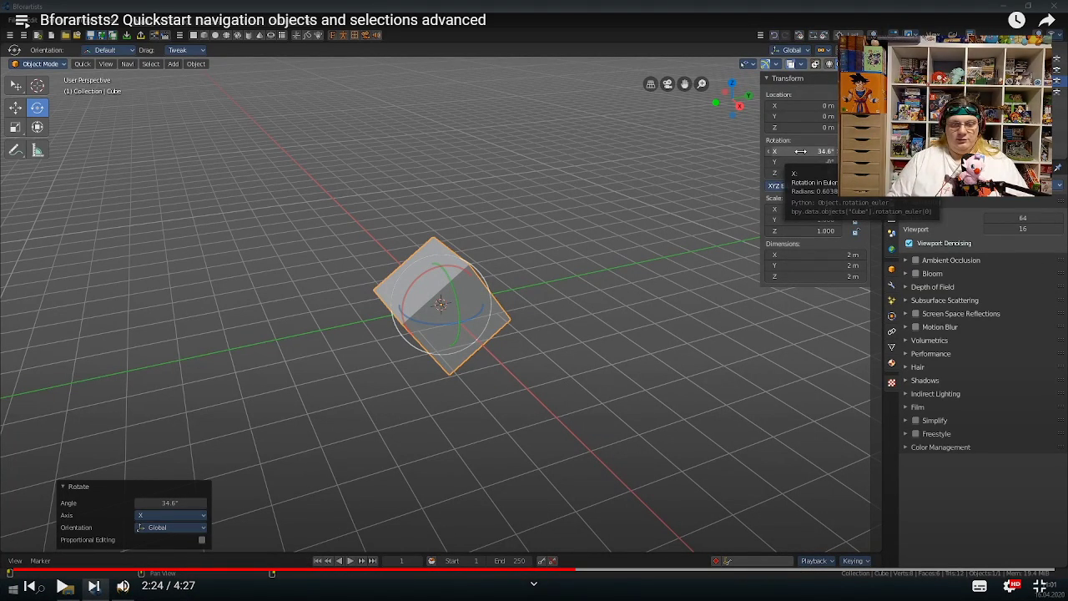
Resume the tutorial video to watch the next part on rotation values, pause it, and switch back to Bforartists
key("space")
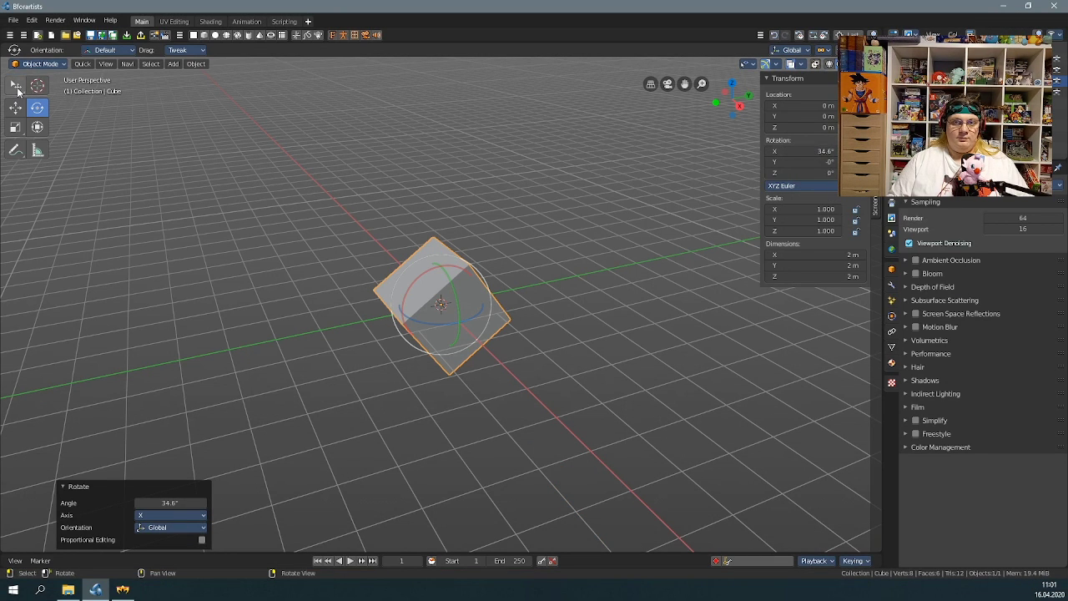
key("space")
key("alt+Tab")
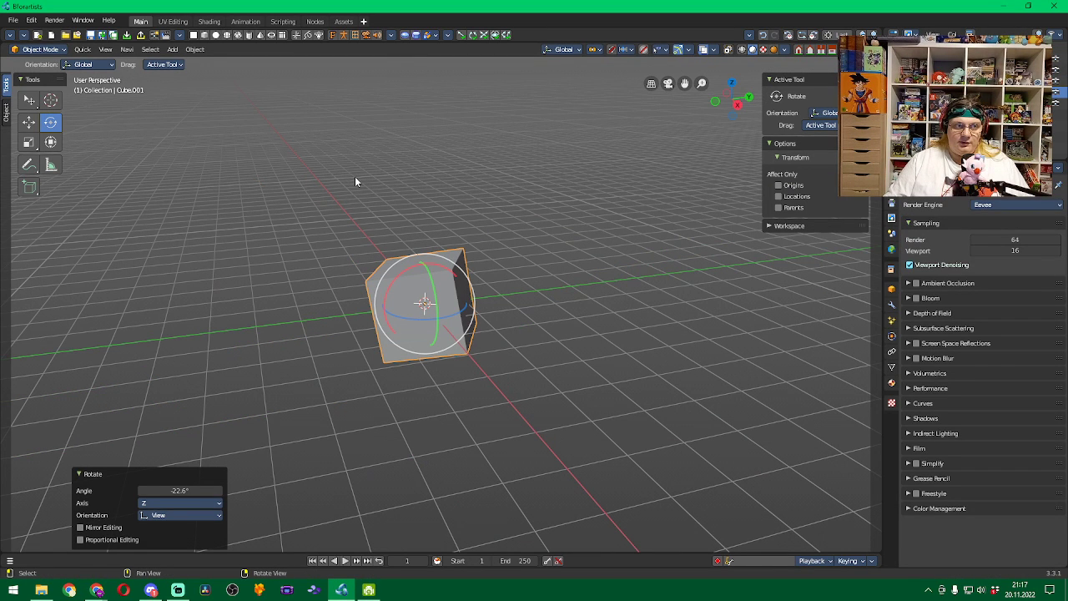
Delete the rotated cube and add a new cube at the scene origin
key("x")
left_click(434, 255)
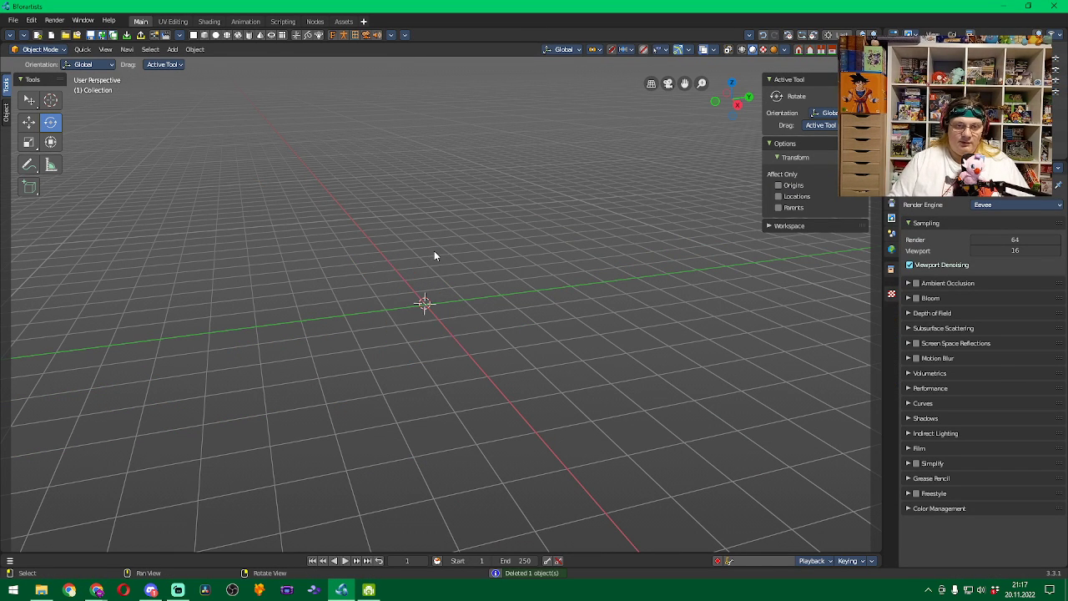
left_click(204, 34)
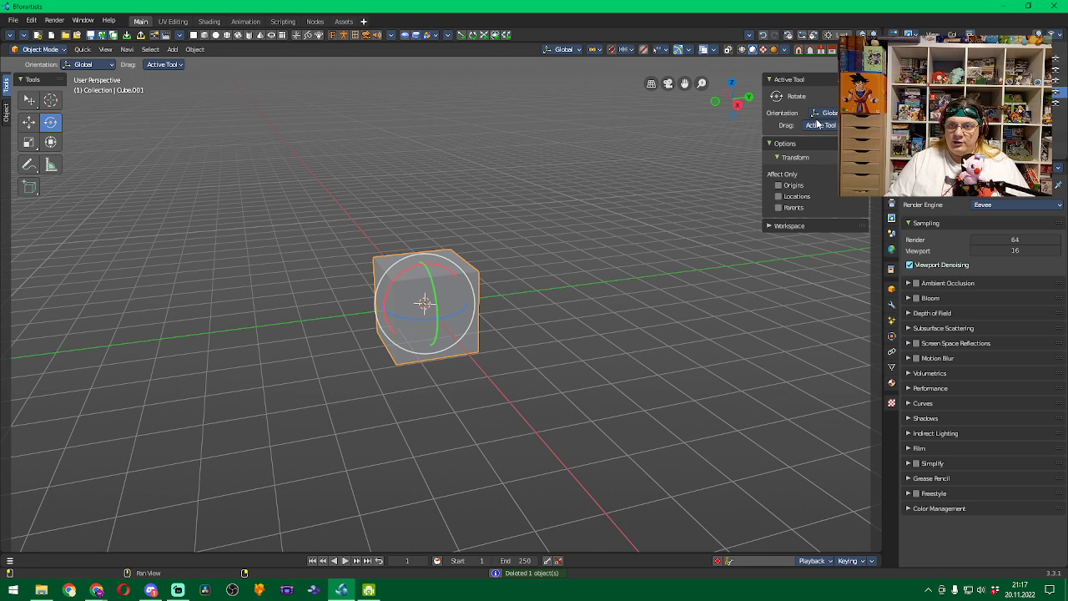
Examine the Transform and Workspace options in the sidebar, and leave both sections collapsed
left_click(779, 157)
left_click(780, 157)
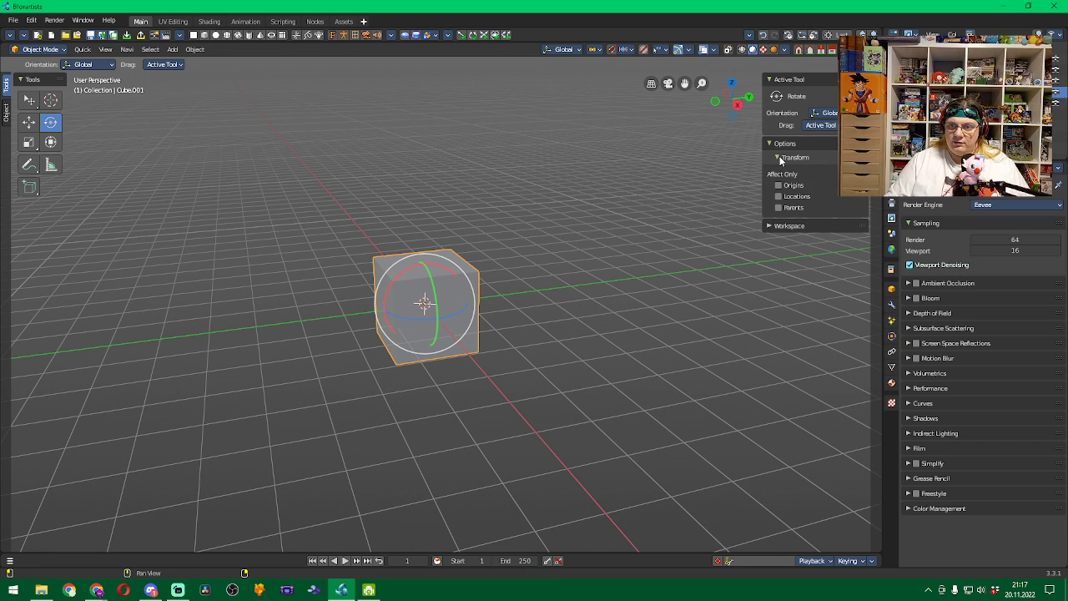
left_click(779, 157)
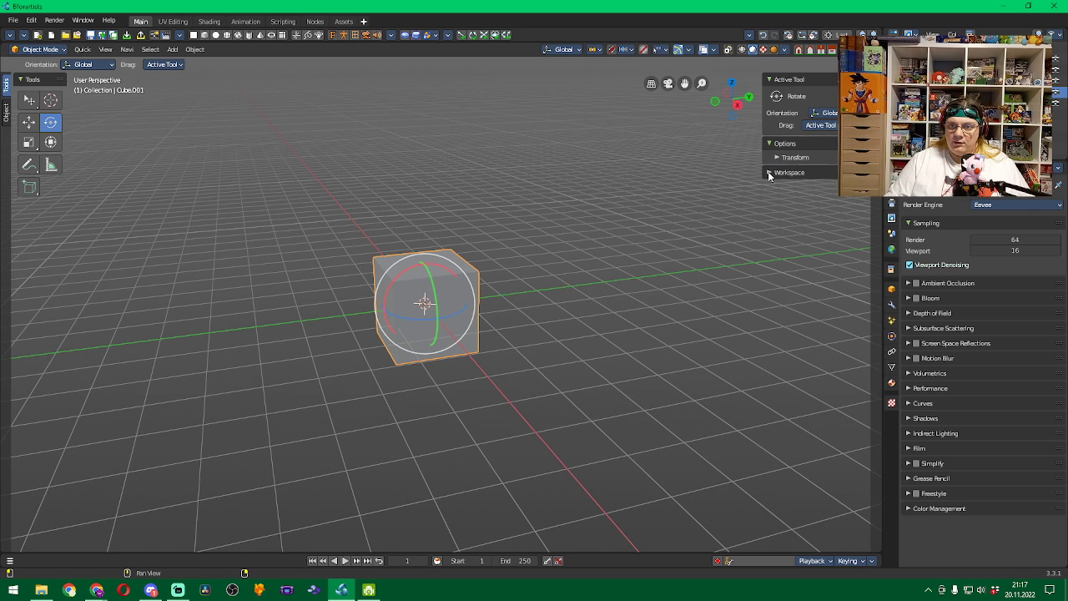
left_click(779, 171)
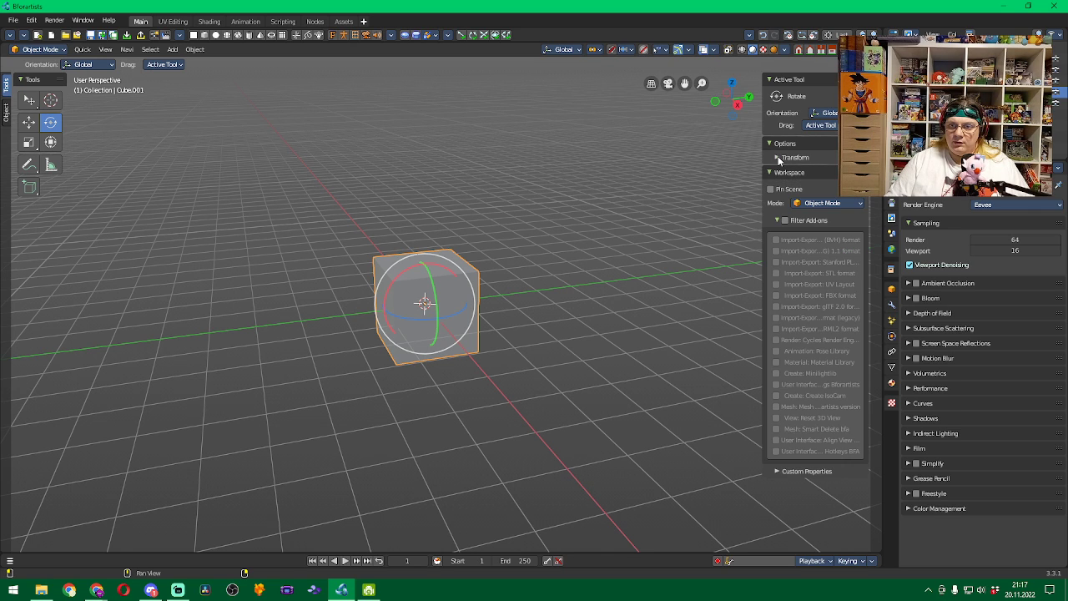
left_click(771, 172)
left_click(778, 157)
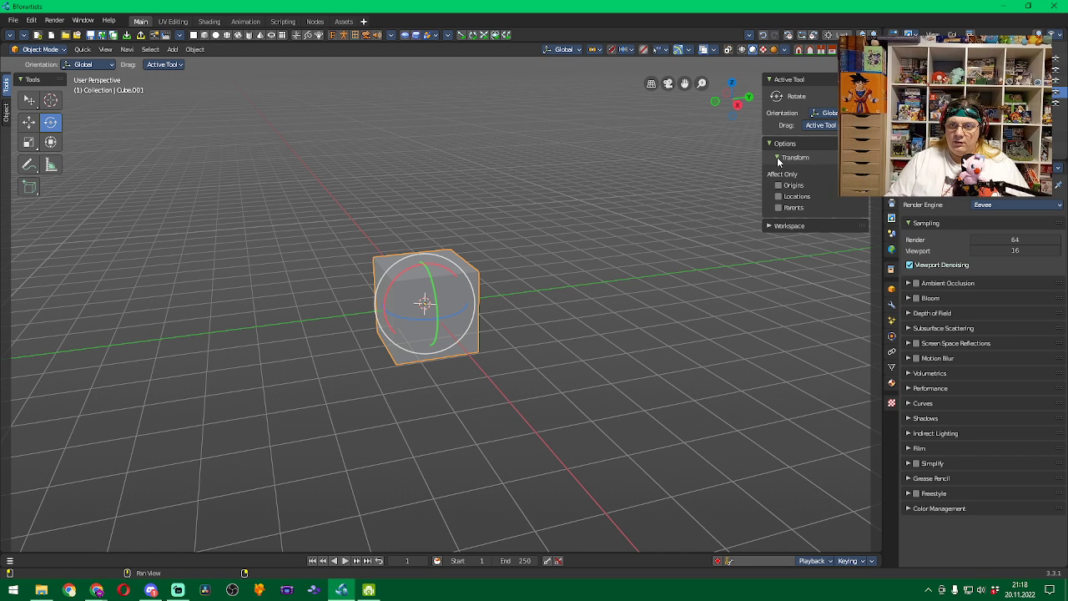
left_click(778, 158)
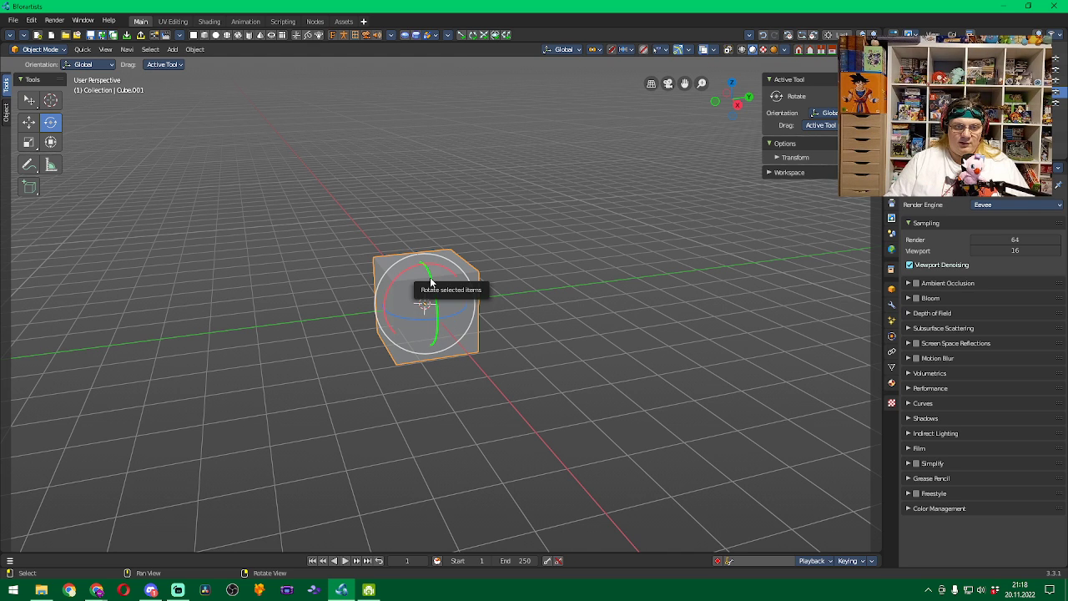
Rotate the new cube about the global Y axis with the gizmo and set the angle to 45°
left_click_drag(431, 284, 429, 287)
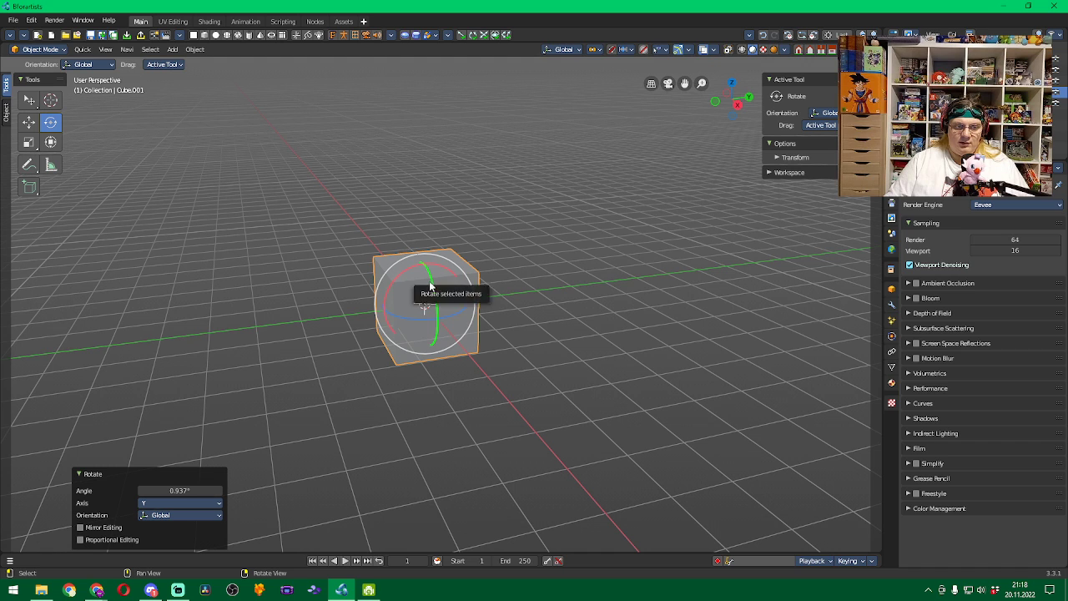
left_click(175, 489)
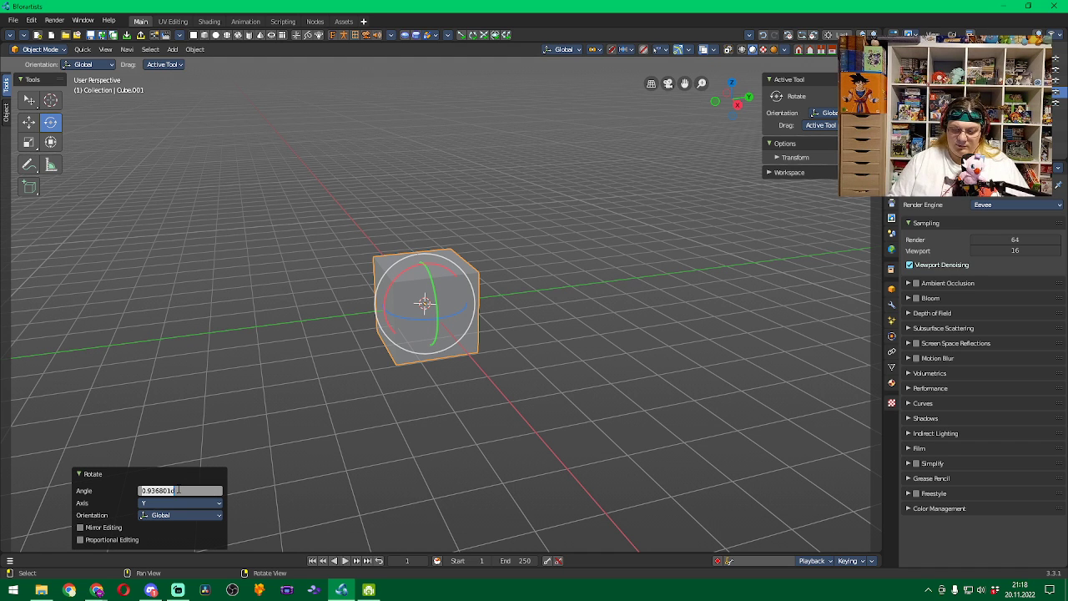
type("45")
key("Return")
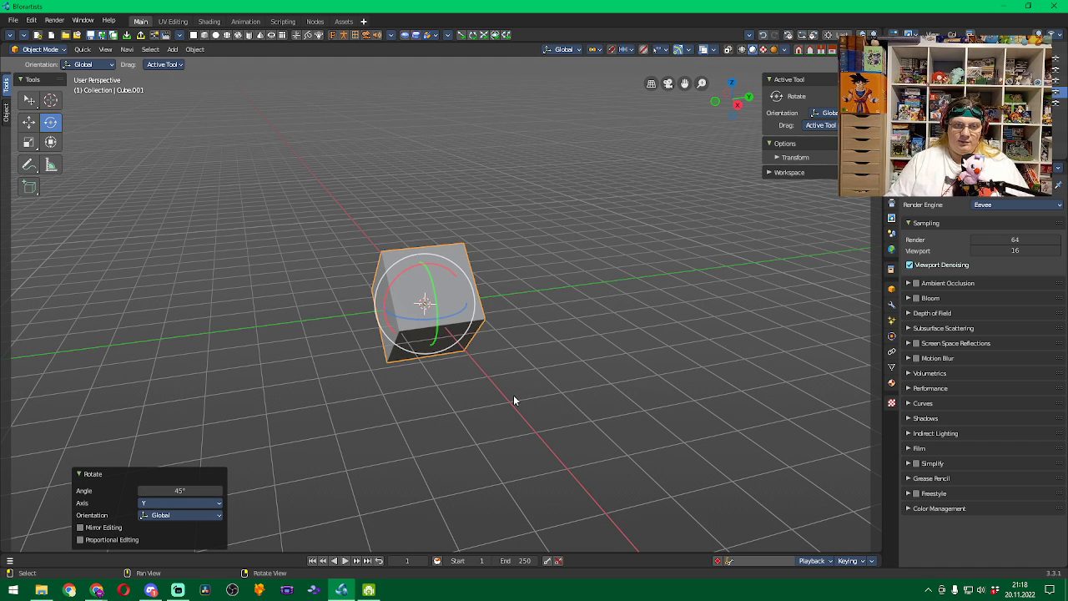
Rotate the cube about the global Z axis with the gizmo and set the angle to 45°
middle_click_drag(443, 426, 415, 323)
left_click_drag(407, 310, 411, 311)
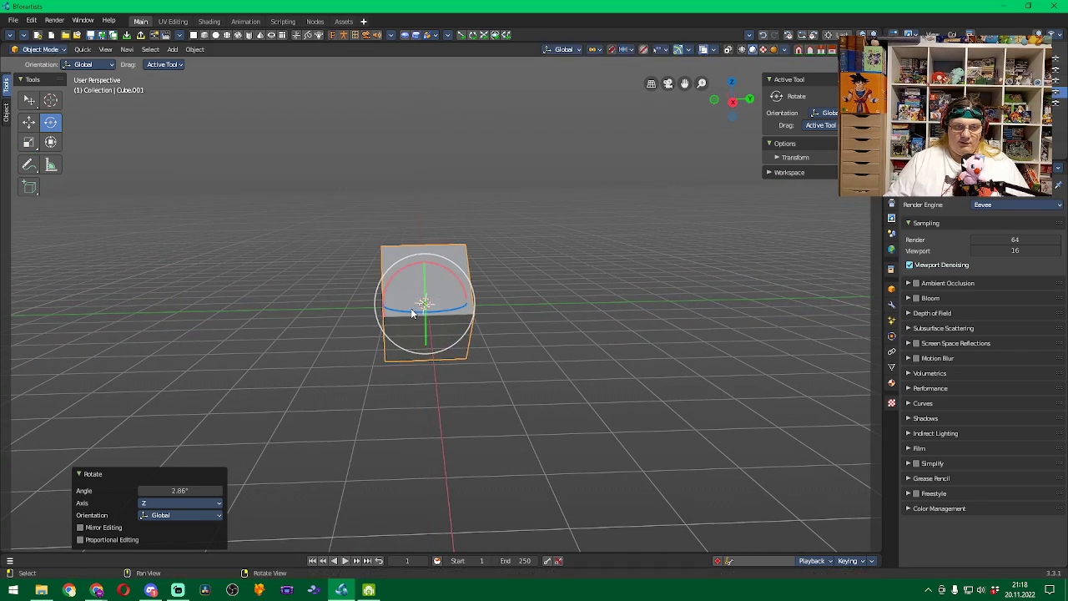
left_click(184, 491)
type("45")
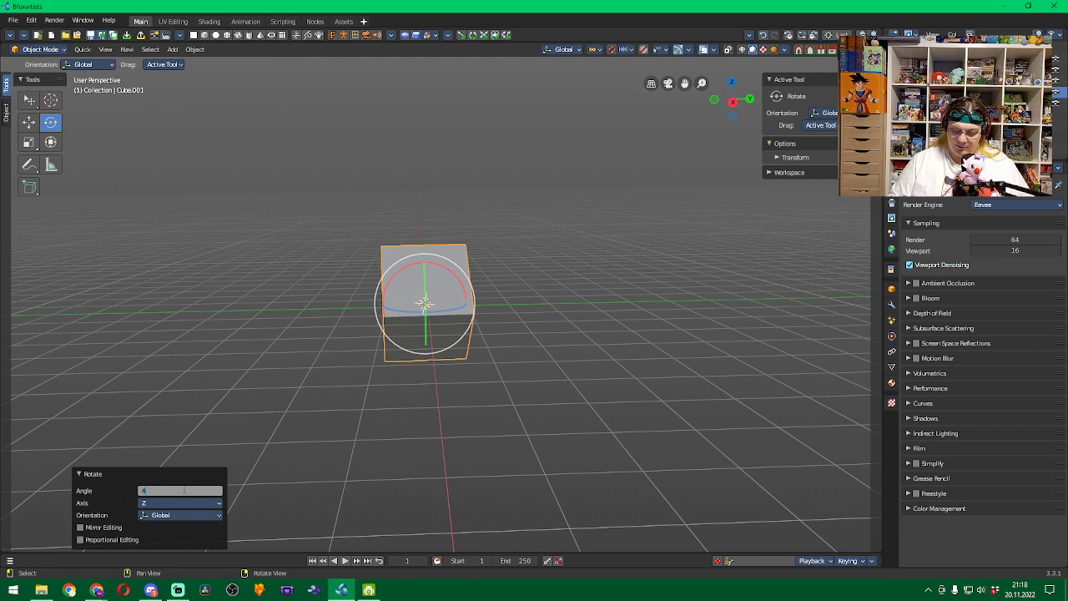
key("Return")
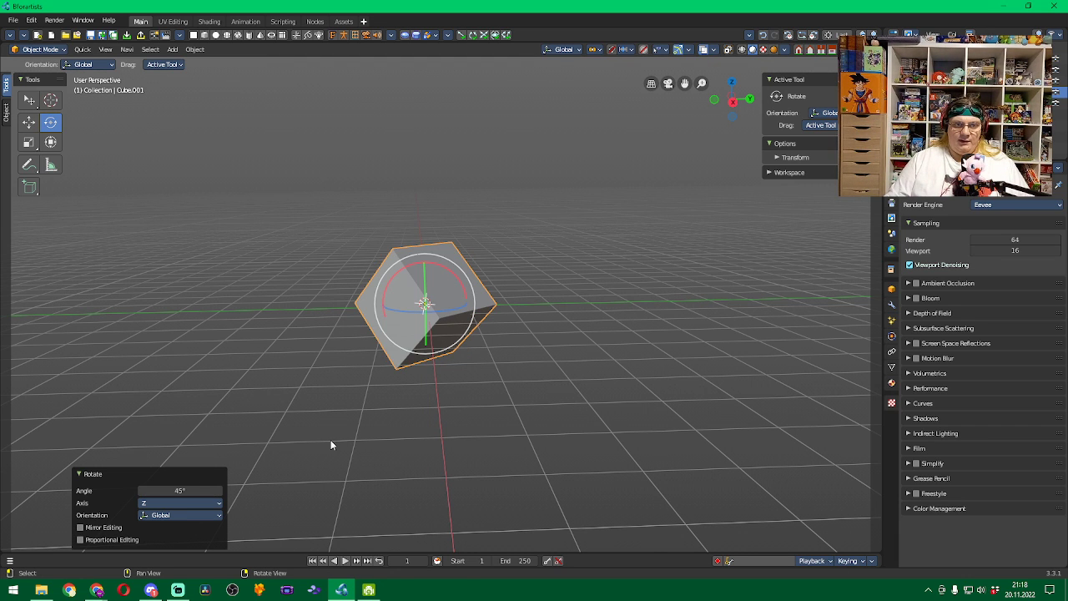
Rotate the cube about the global X axis with the gizmo and set the angle to 45°
mouse_move(329, 439)
middle_mouse_down()
mouse_move(509, 424)
mouse_move(508, 435)
mouse_move(296, 435)
mouse_move(324, 441)
middle_mouse_up()
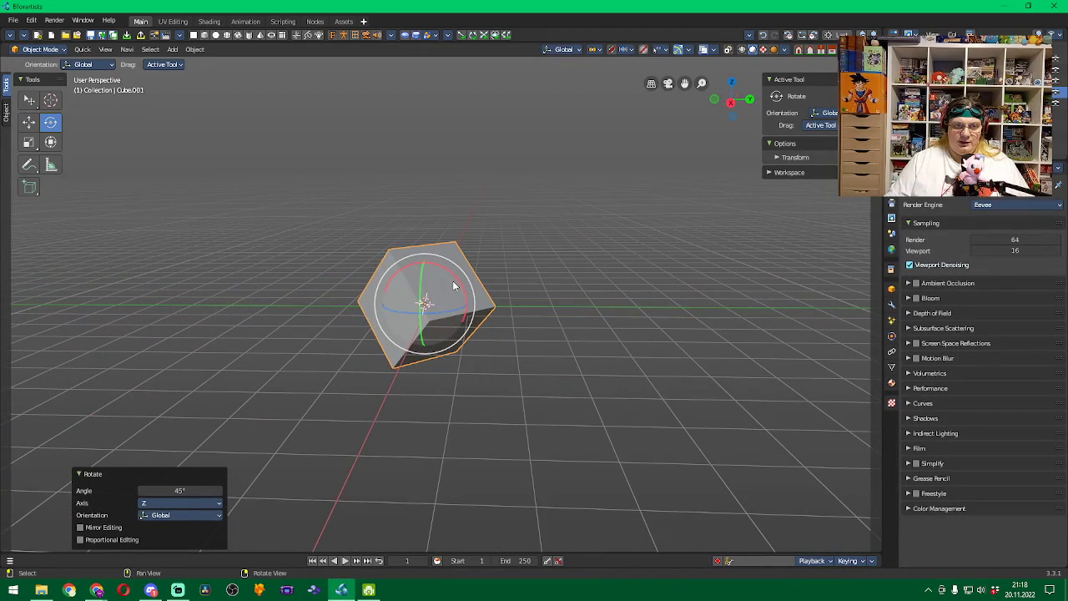
left_click_drag(453, 282, 454, 284)
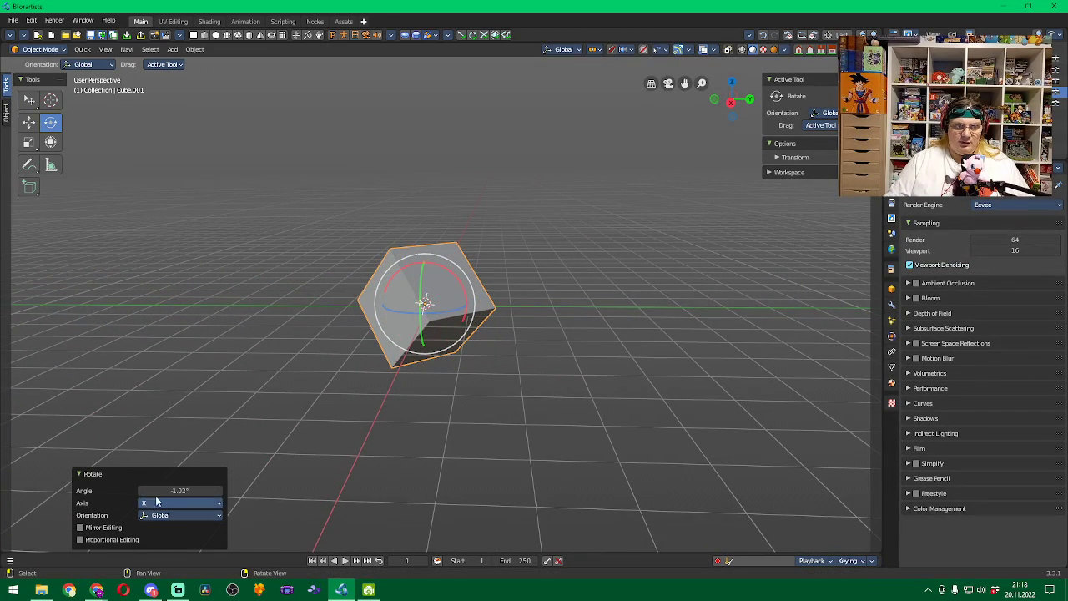
left_click(182, 491)
type("45")
key("Return")
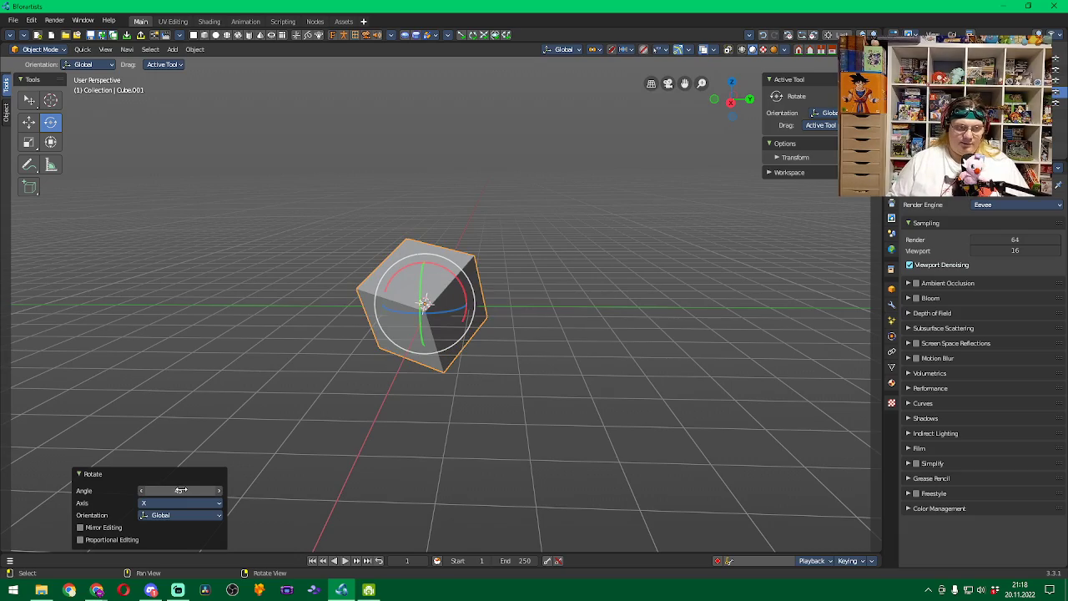
Delete the rotated cube and add a fresh cube at the scene origin
mouse_move(641, 395)
middle_mouse_down()
mouse_move(497, 406)
mouse_move(538, 391)
mouse_move(655, 395)
middle_mouse_up()
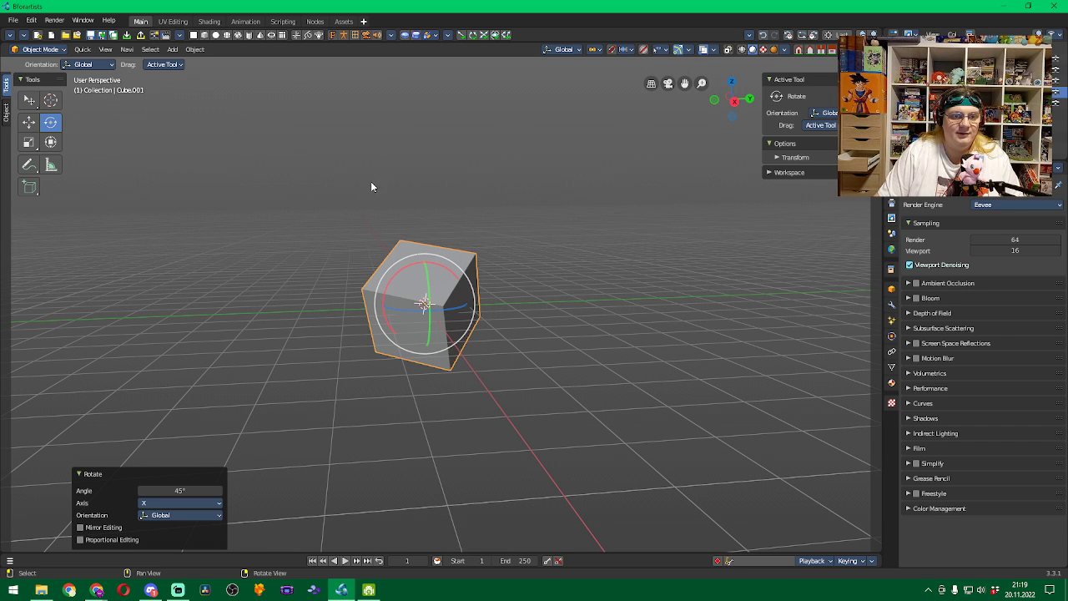
key("x")
left_click(474, 294)
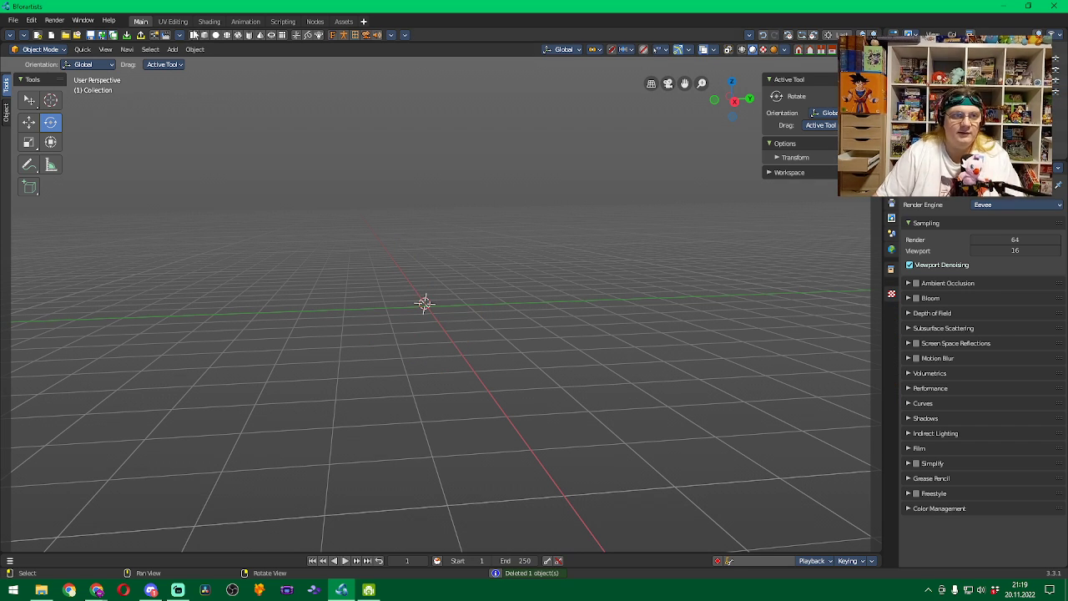
left_click(205, 35)
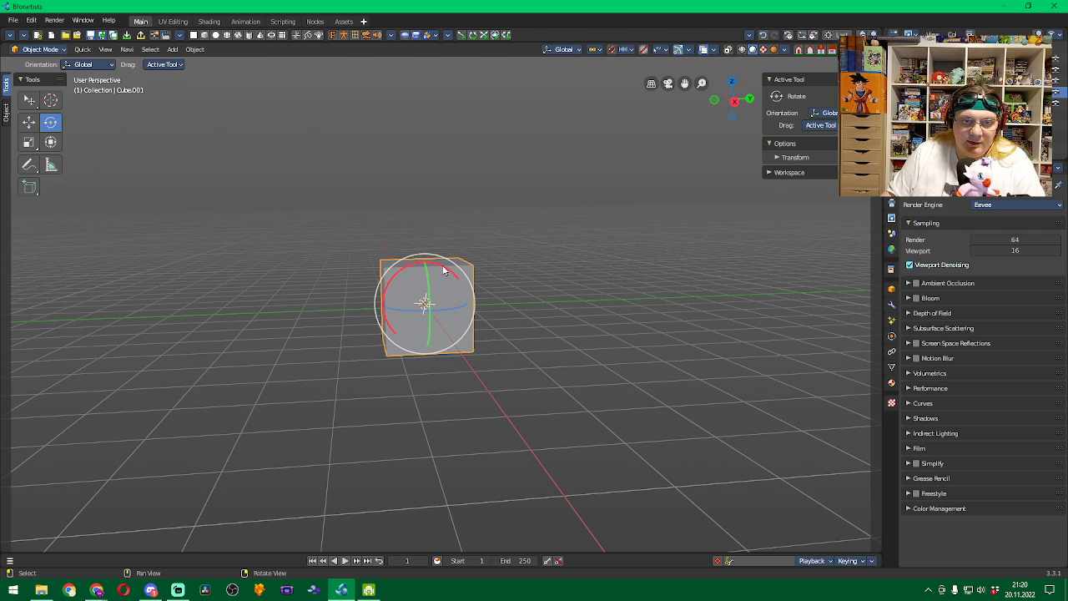
Rotate the fresh cube about the global X axis with the gizmo and set the angle to 45°
left_click_drag(444, 270, 366, 321)
left_click(184, 490)
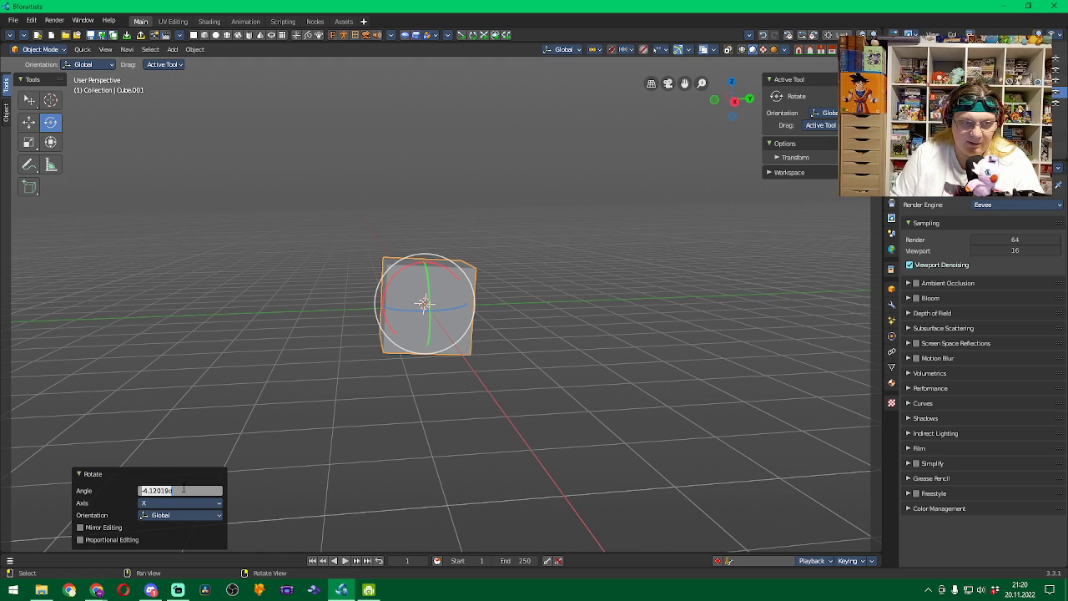
type("45")
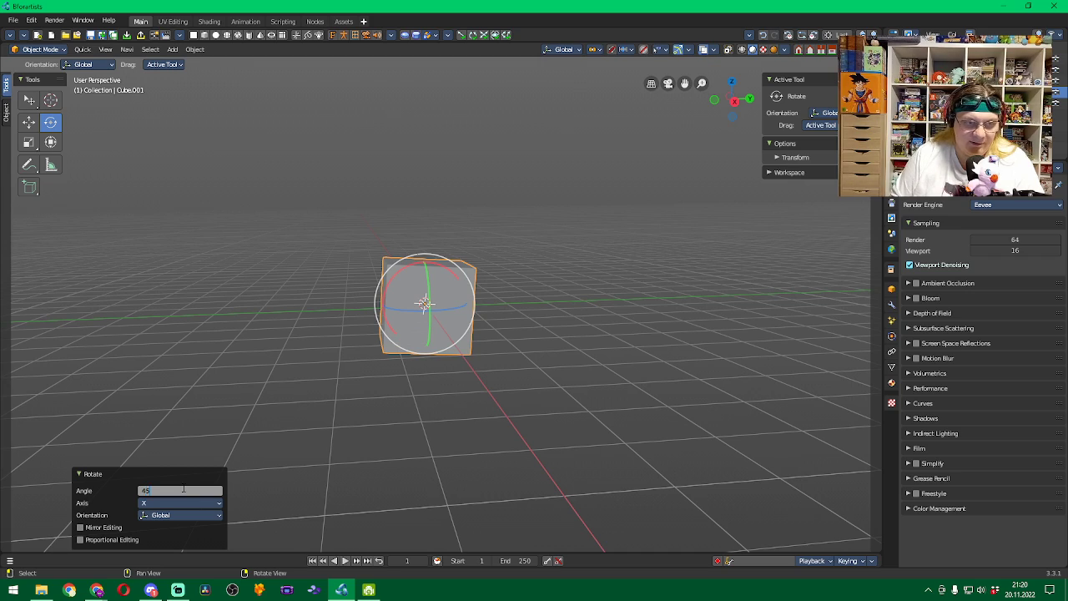
key("Return")
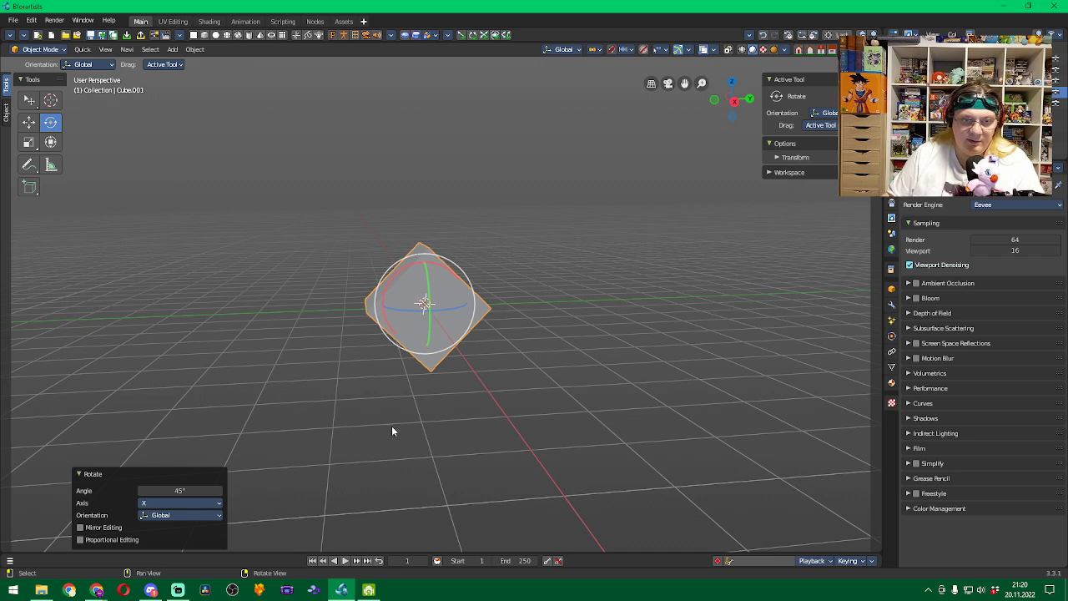
Rotate the cube about the global Y axis by 45° and inspect its orientation from several sides
mouse_move(440, 405)
middle_mouse_down()
mouse_move(462, 375)
mouse_move(682, 374)
mouse_move(678, 384)
mouse_move(443, 385)
middle_mouse_up()
left_click_drag(429, 279, 437, 282)
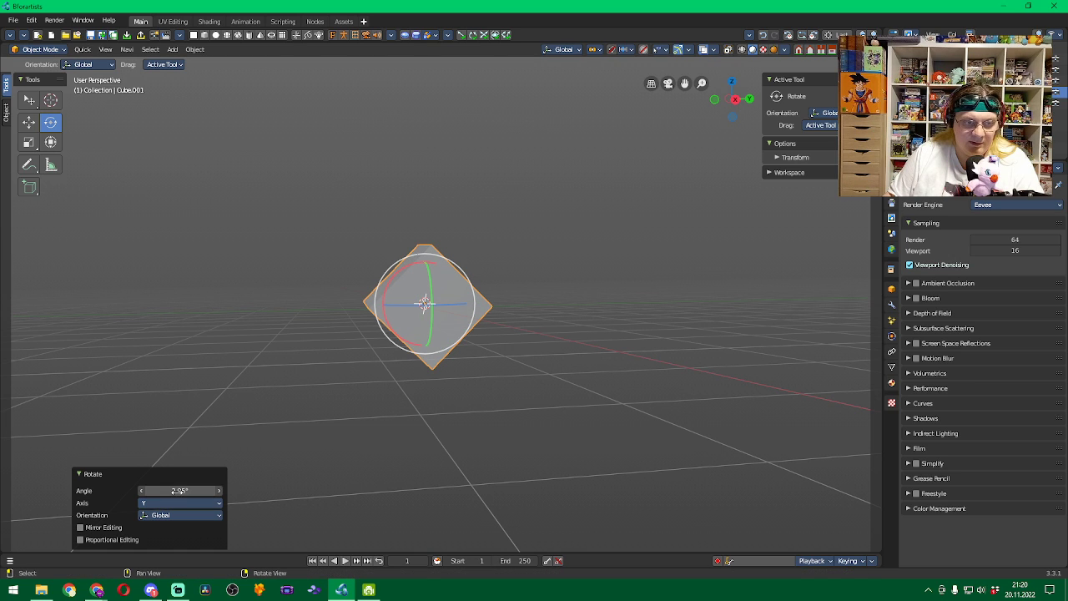
double_click(180, 490)
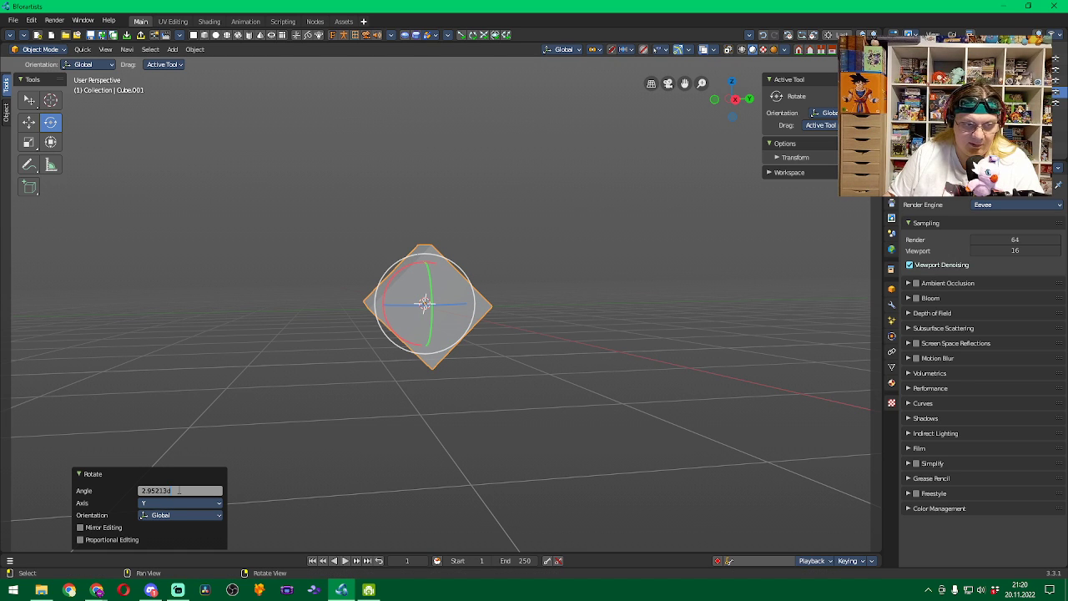
key("ctrl+a")
type("45")
key("Return")
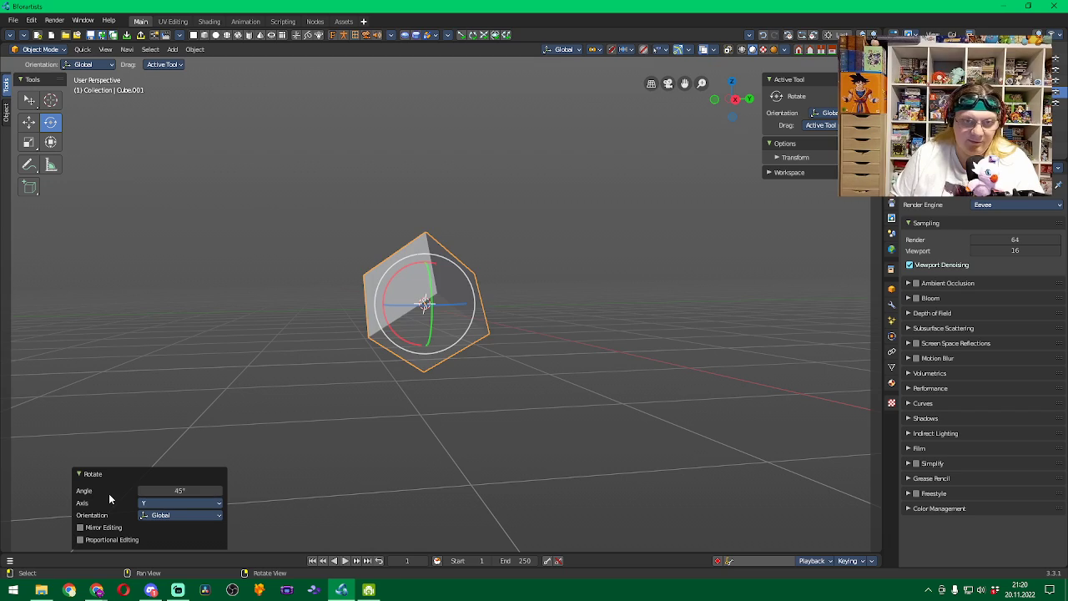
middle_click_drag(349, 407, 636, 404)
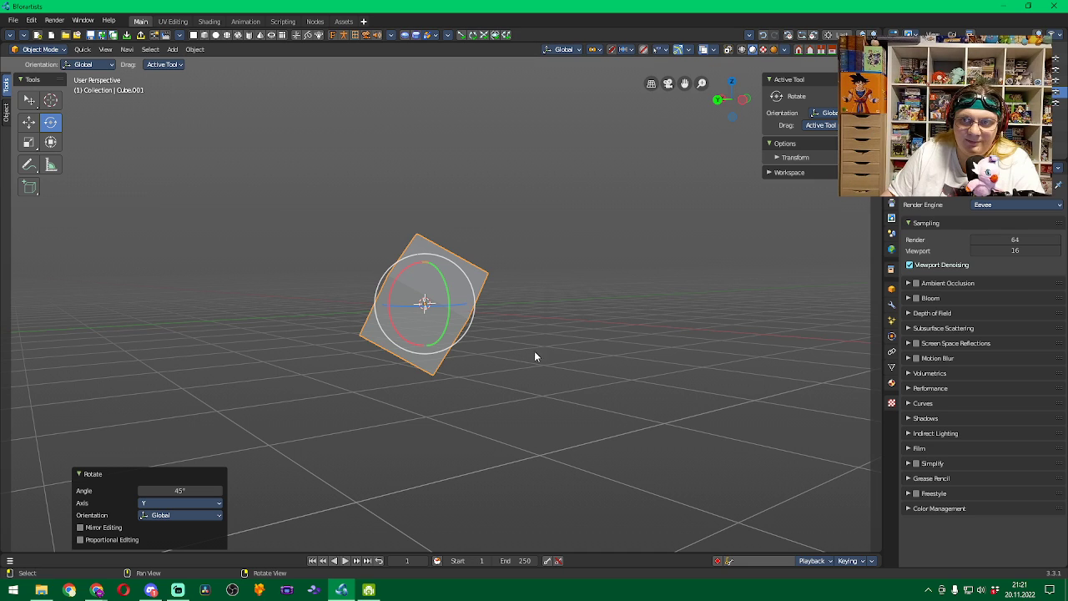
middle_click_drag(619, 351, 490, 364)
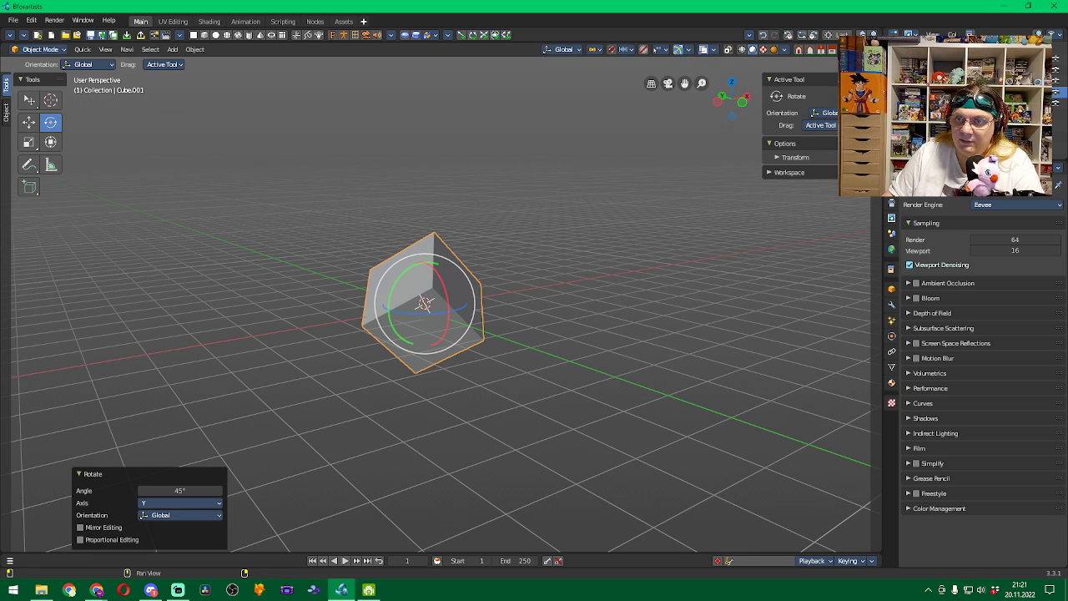
Examine the Annotations, Collections, 3D Cursor and View settings in the sidebar, leaving each section collapsed
left_click(877, 124)
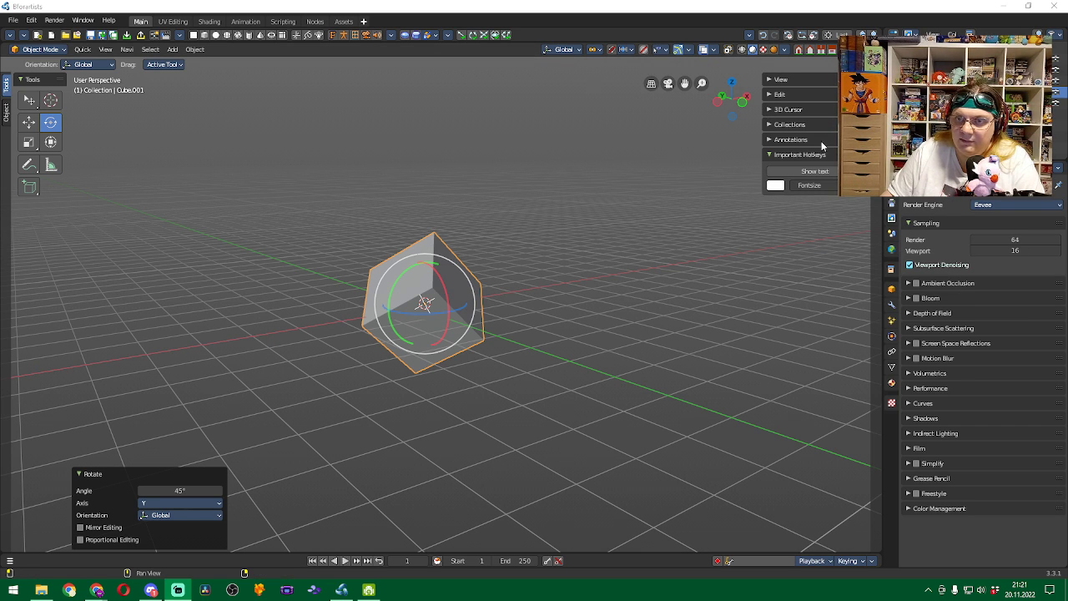
left_click(771, 139)
left_click(771, 140)
left_click(771, 128)
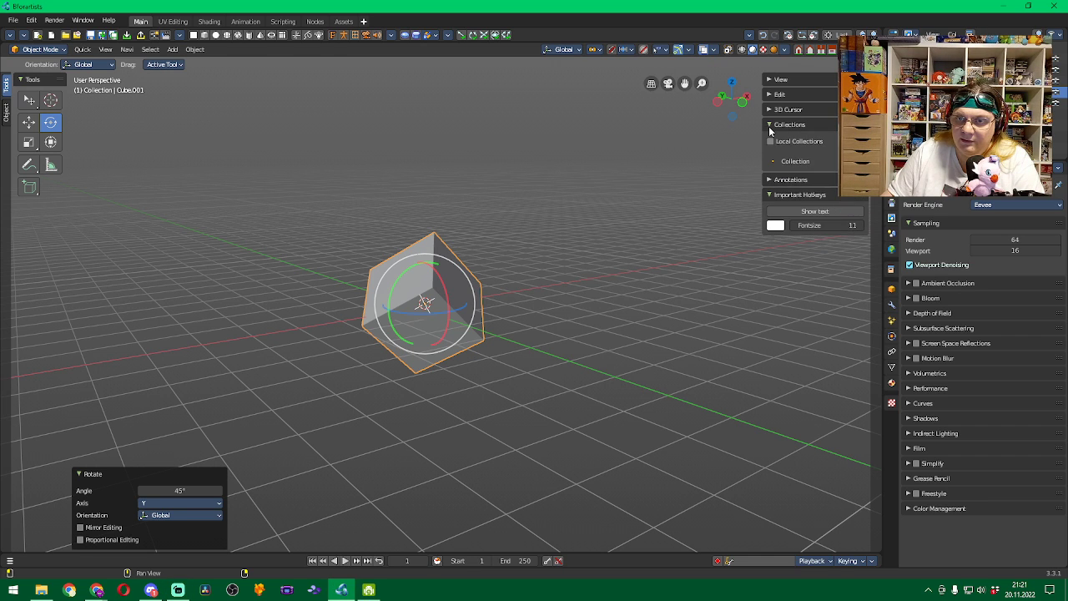
left_click(771, 127)
left_click(771, 111)
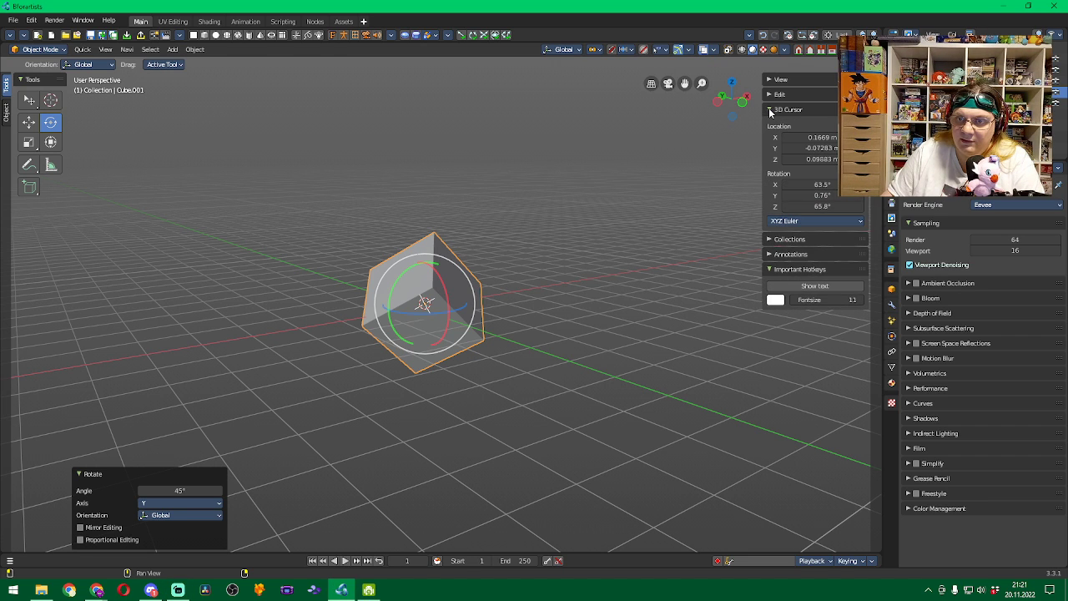
left_click(771, 110)
left_click(769, 80)
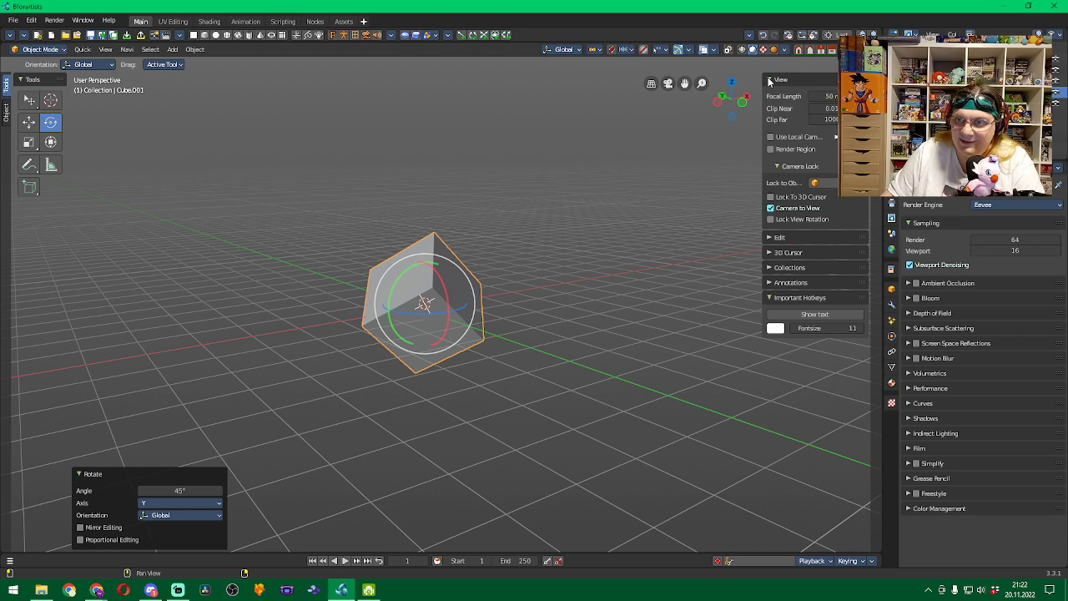
left_click(769, 79)
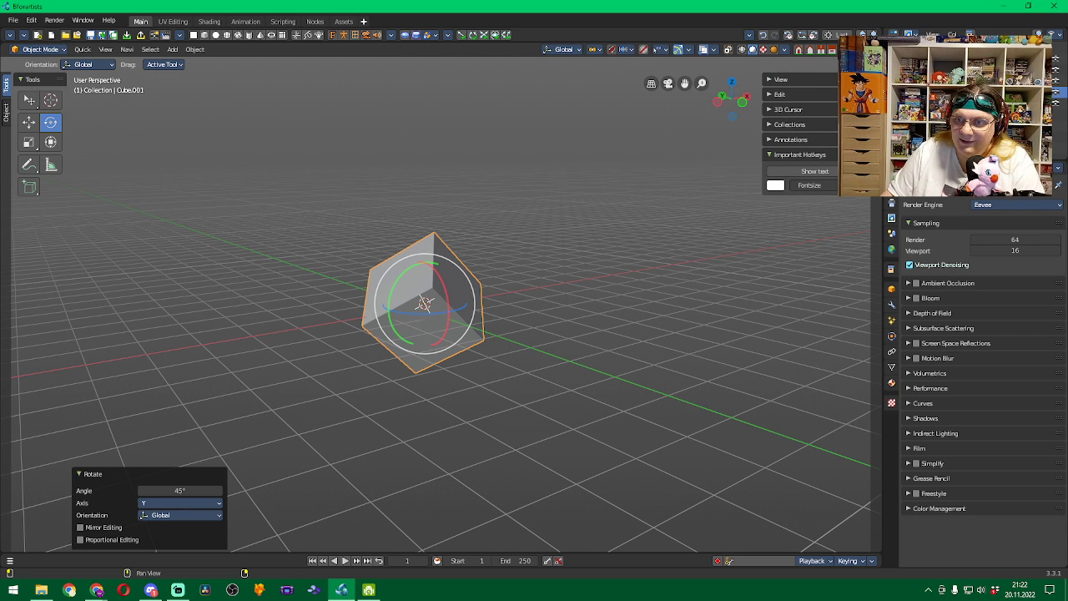
Look through the sidebar's other categories and examine the focal length, clipping and camera lock options of the View section
left_click(875, 159)
left_click(875, 105)
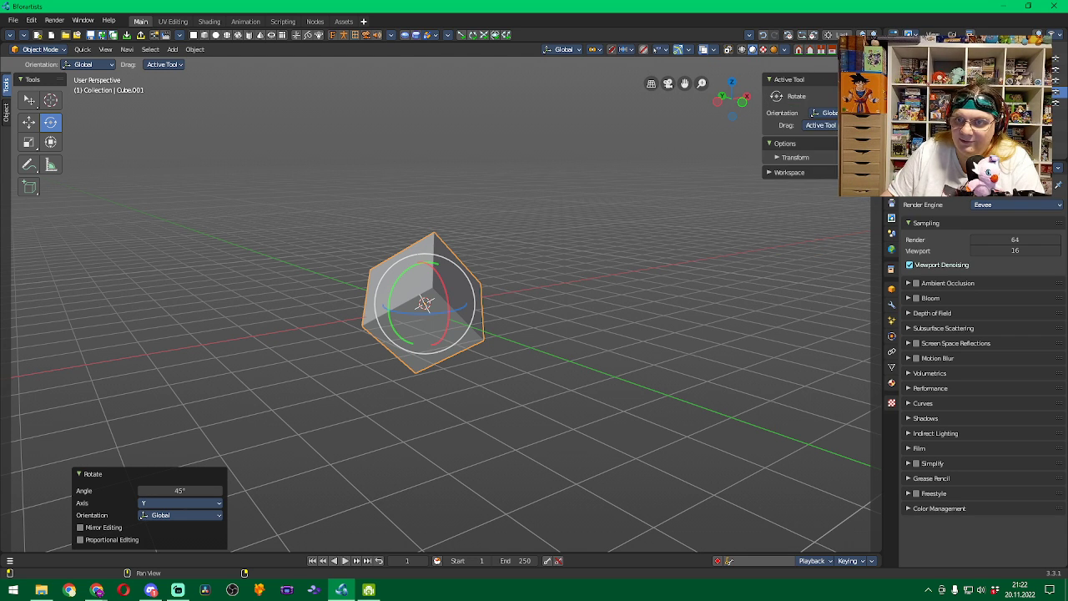
left_click(876, 84)
left_click(875, 127)
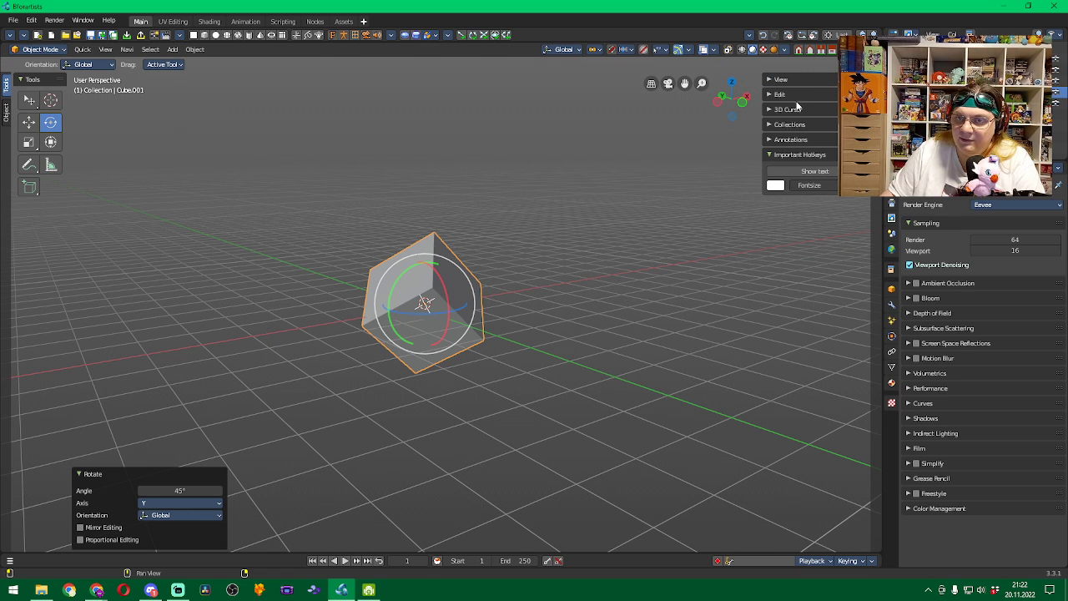
left_click(776, 80)
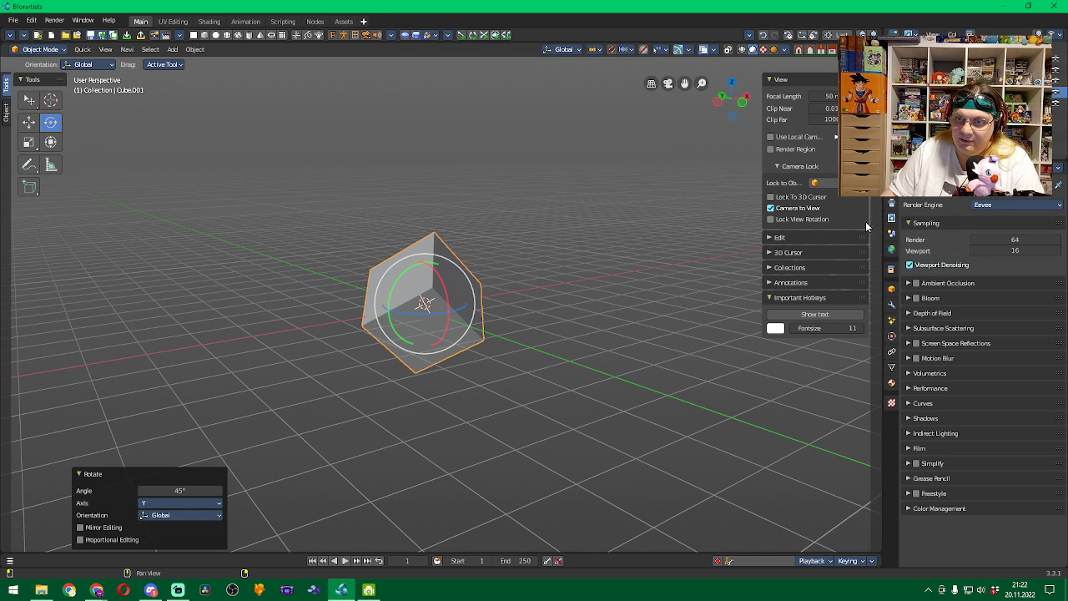
left_click(852, 64)
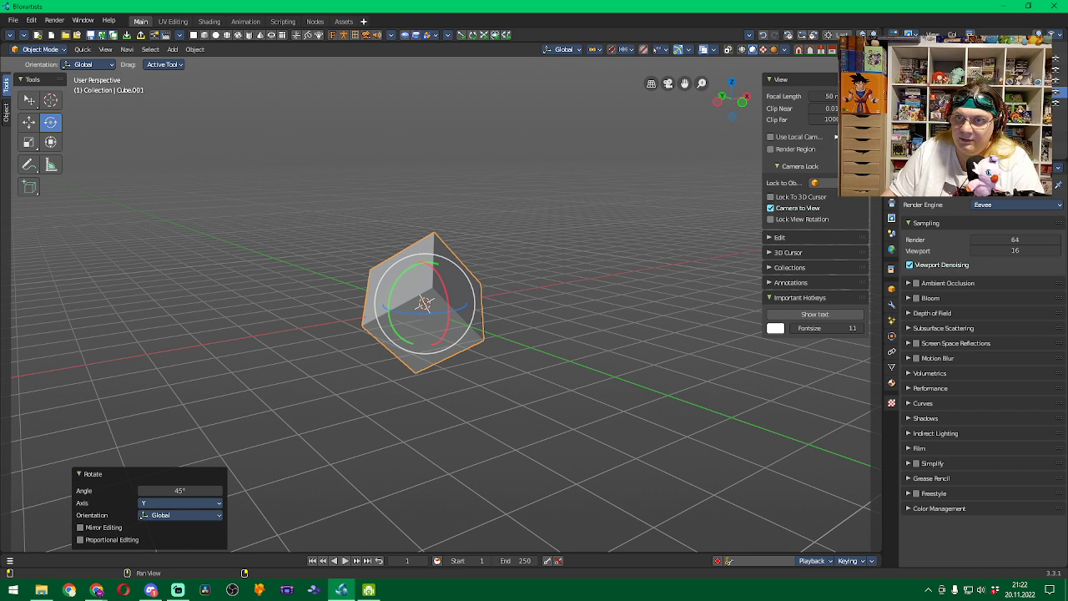
left_click(872, 50)
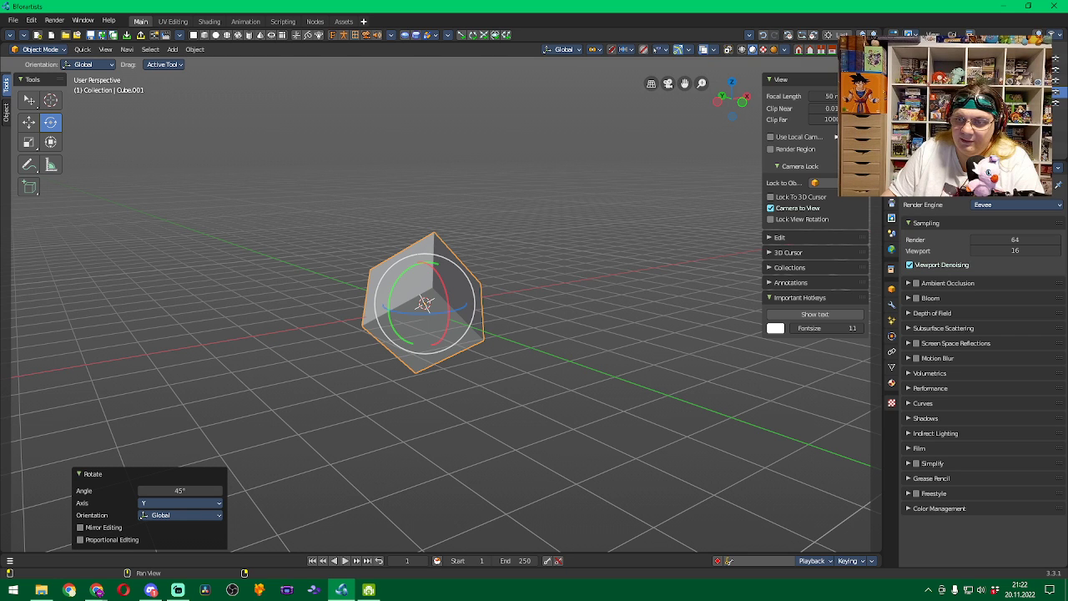
left_click(774, 78)
Switch the cube to Edit Mode and deselect all of its geometry
left_click(41, 50)
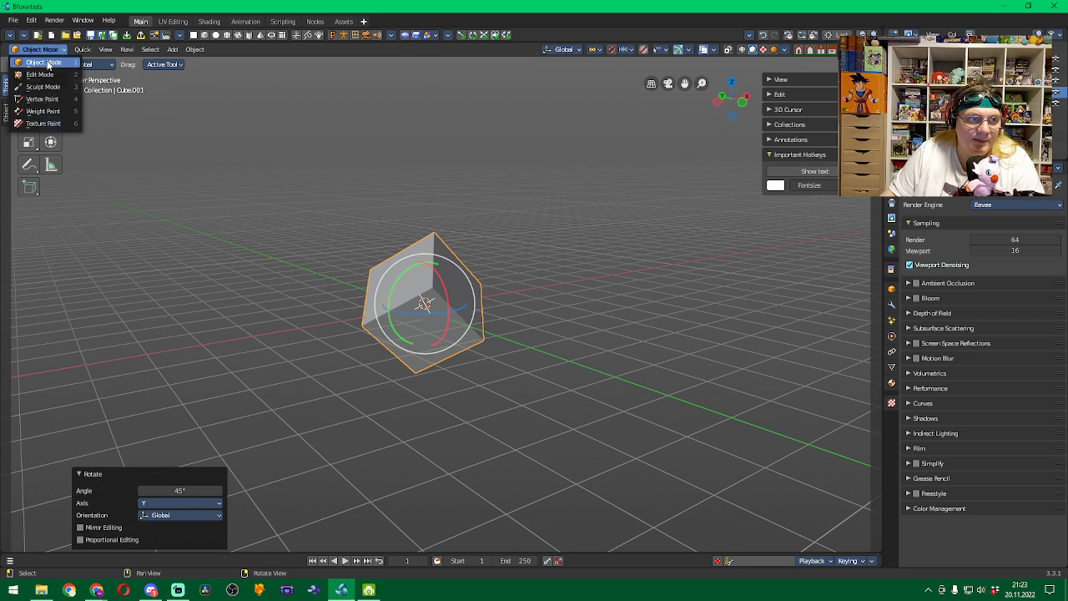
left_click(39, 74)
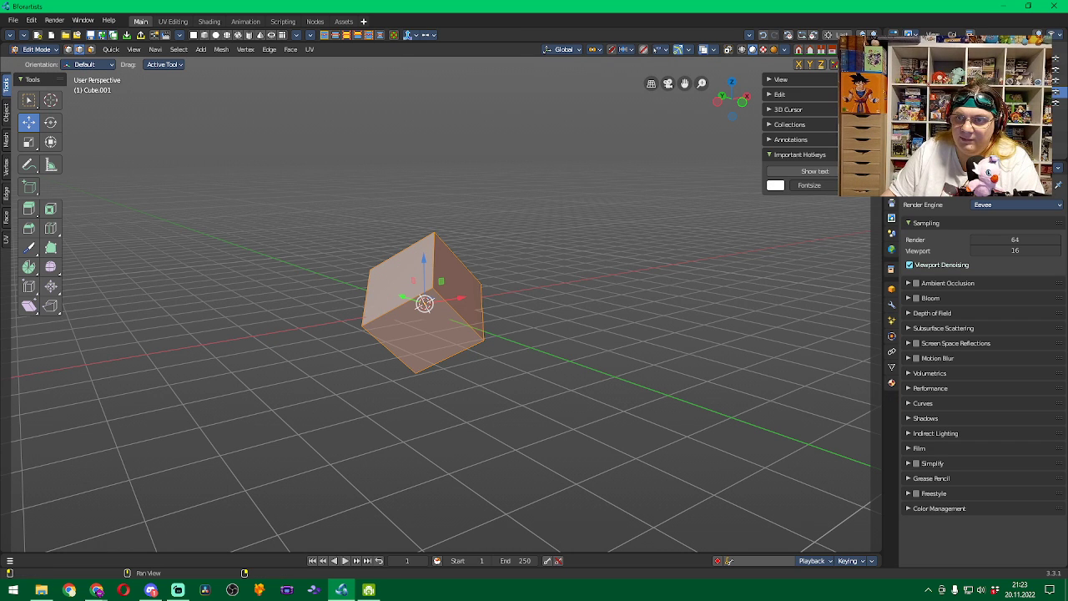
left_click(769, 80)
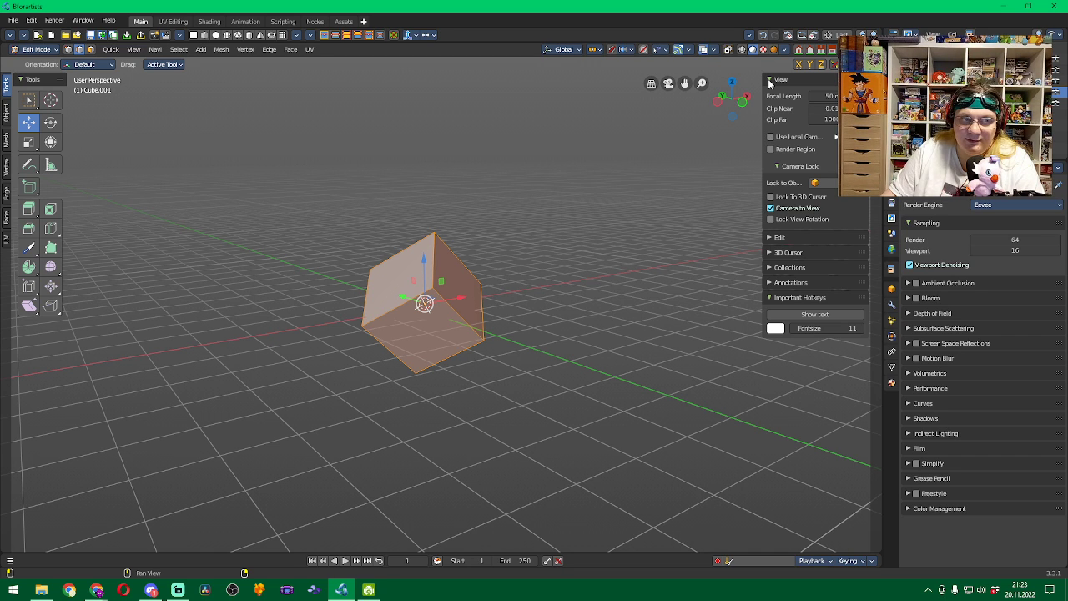
left_click(769, 79)
left_click(557, 254)
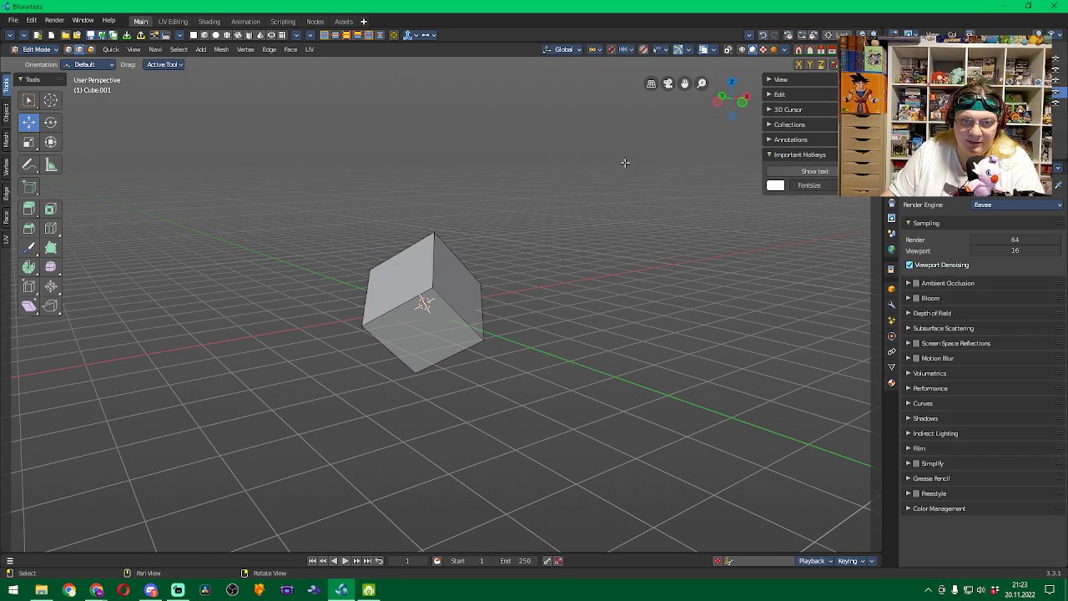
Examine the View, 3D Cursor, Collections and Annotations sections of the sidebar in Edit Mode, leaving each one collapsed
left_click(776, 80)
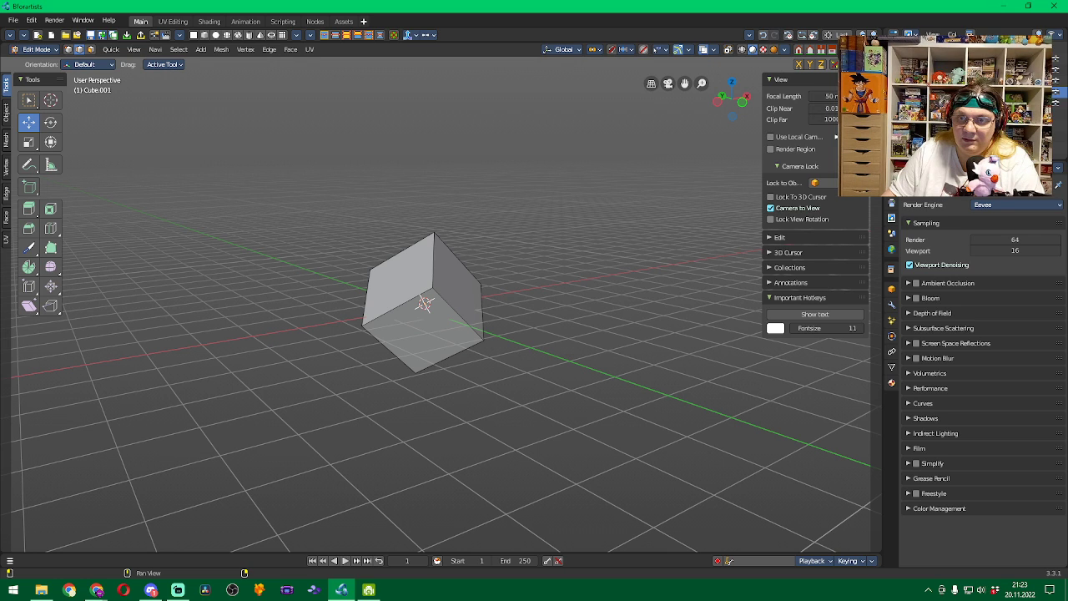
left_click(776, 252)
left_click(773, 253)
left_click(771, 252)
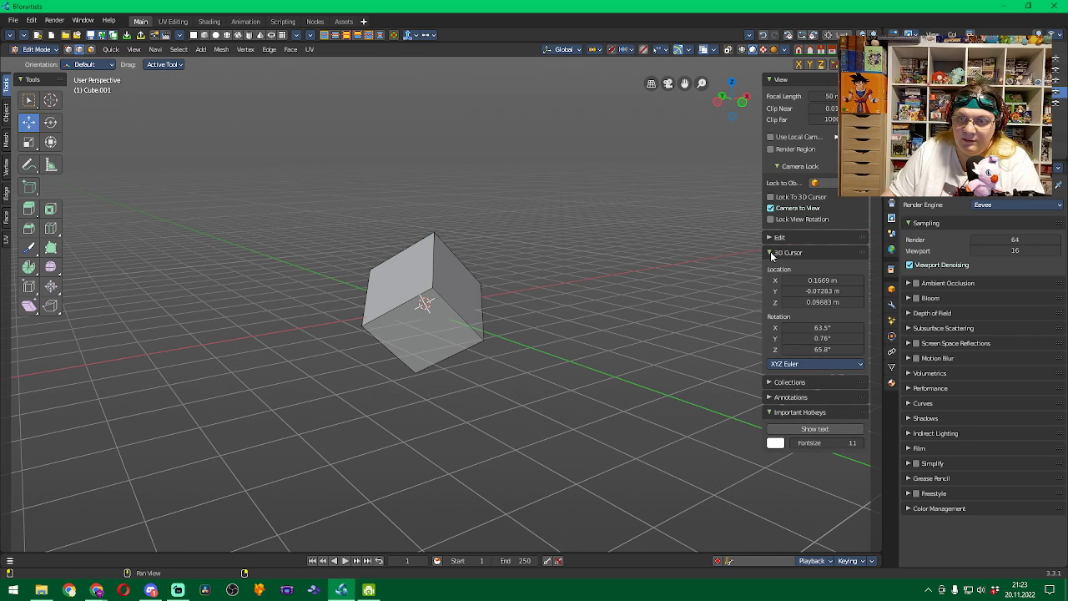
left_click(771, 251)
left_click(771, 268)
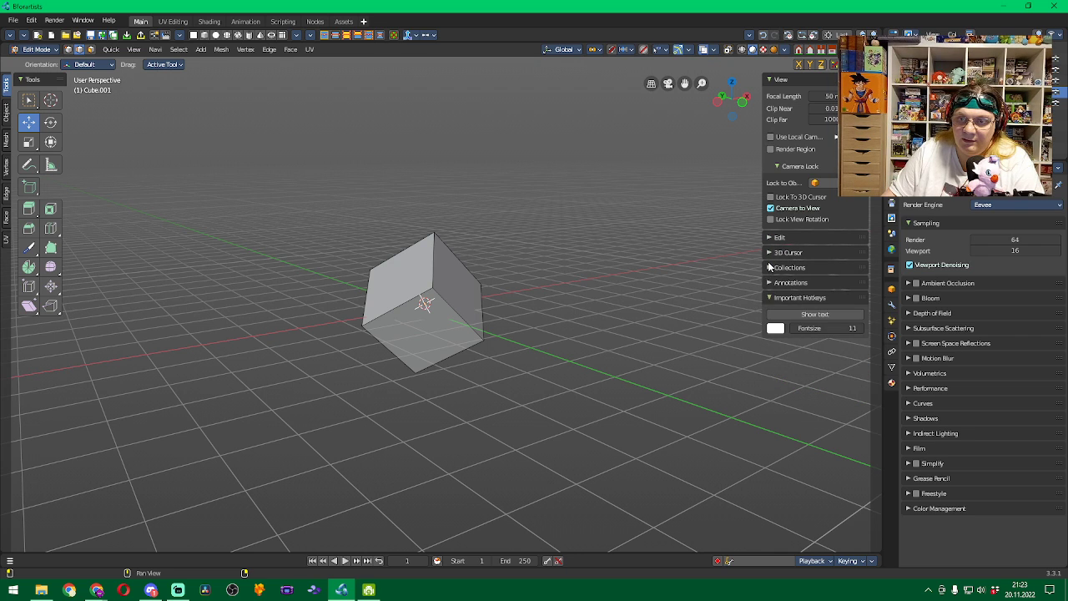
left_click(771, 282)
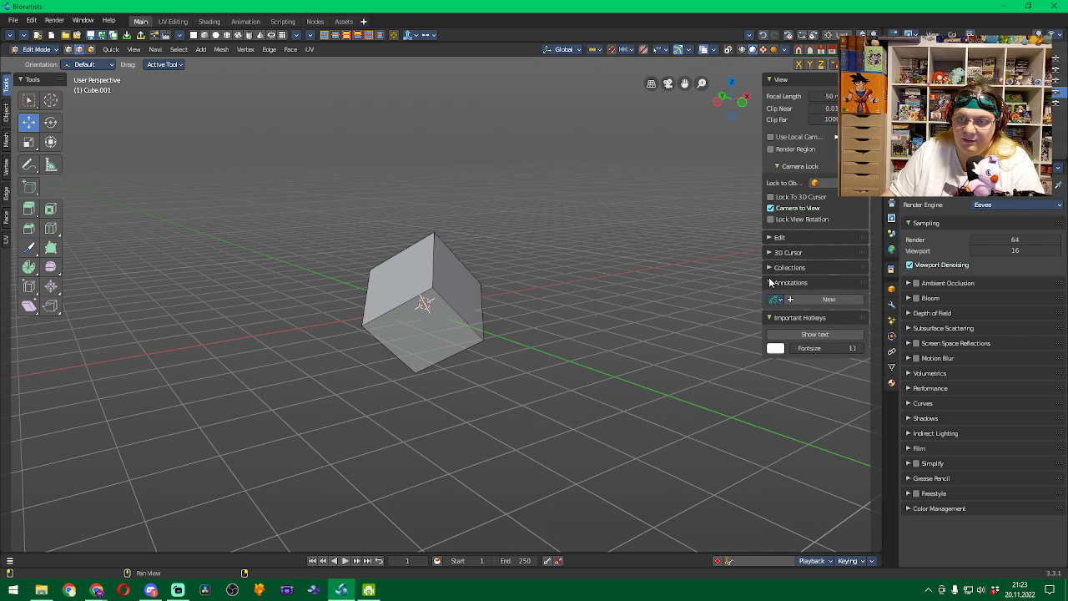
left_click(771, 283)
left_click(777, 79)
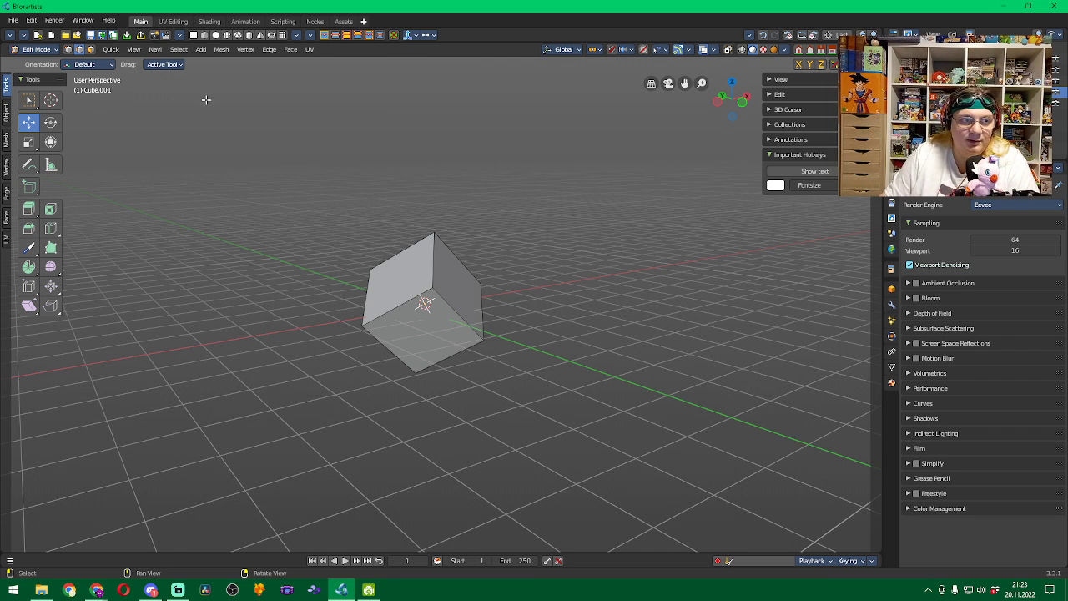
Try a free trackball rotation of about 29.2° and 15.5° on the cube's geometry in Edit Mode
left_click(50, 122)
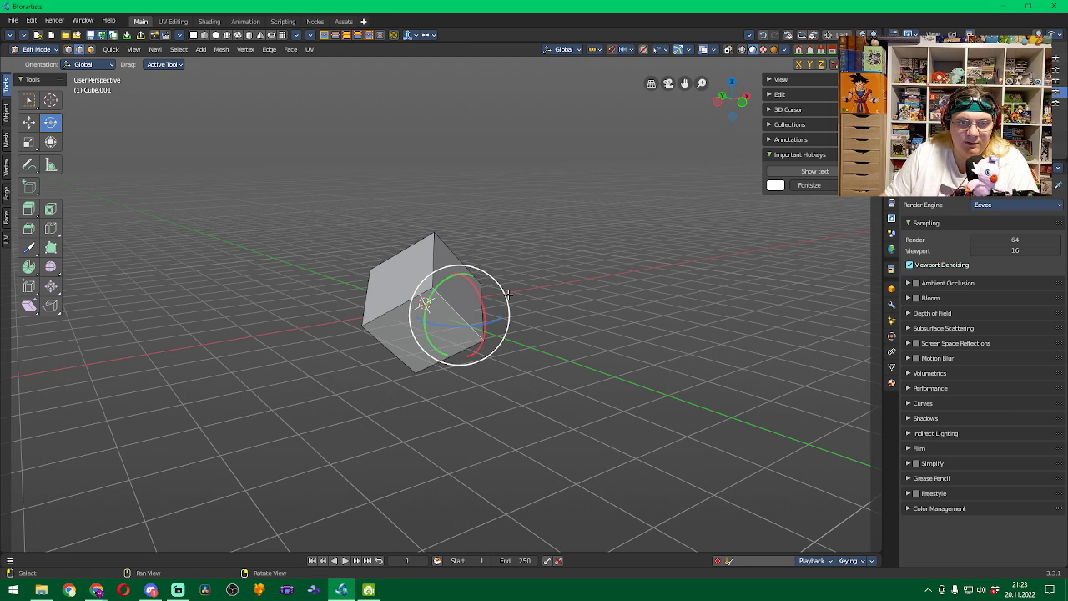
middle_click_drag(546, 330, 627, 331)
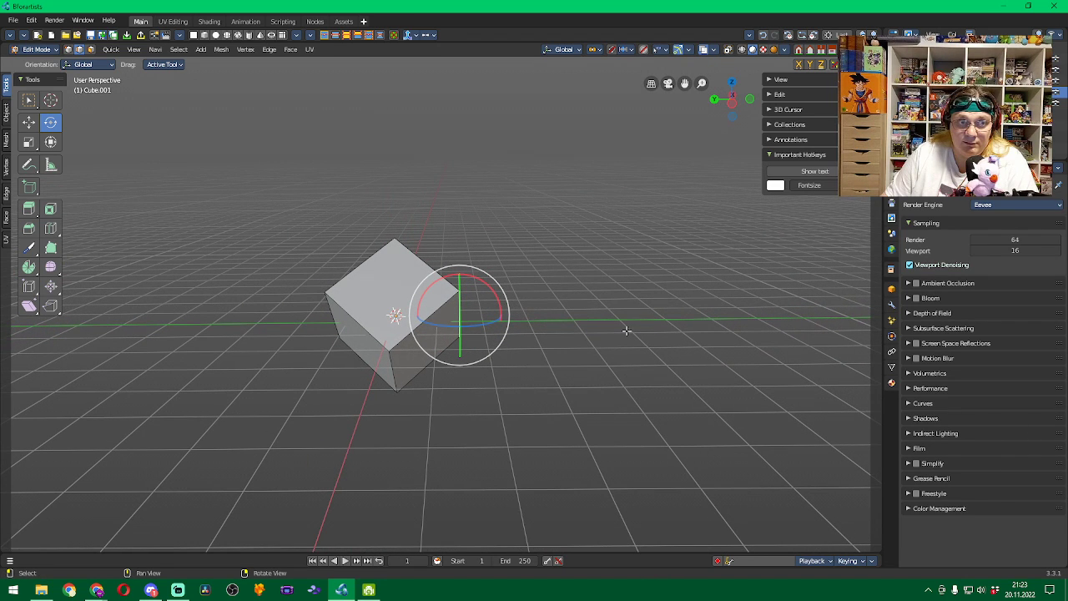
left_click_drag(485, 288, 499, 311)
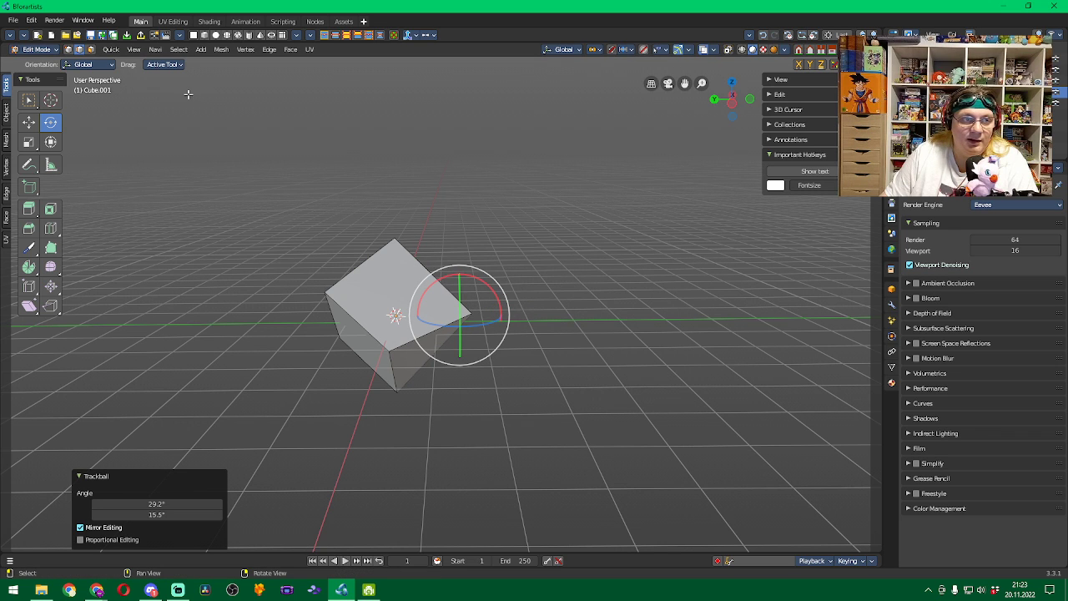
Return to Object Mode and replace the distorted cube with a new default cube
left_click(37, 49)
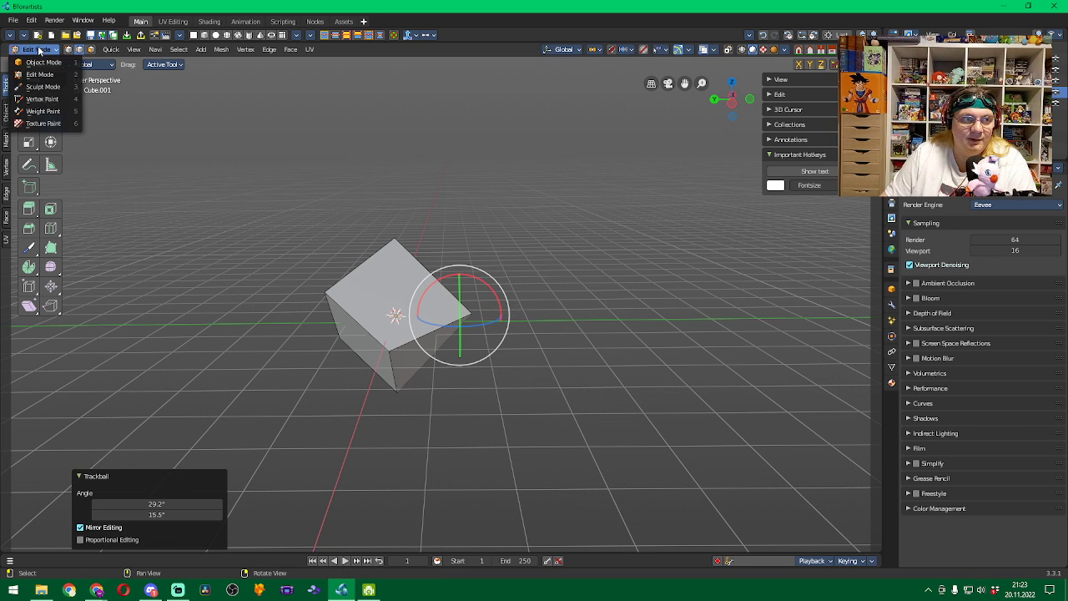
left_click(39, 64)
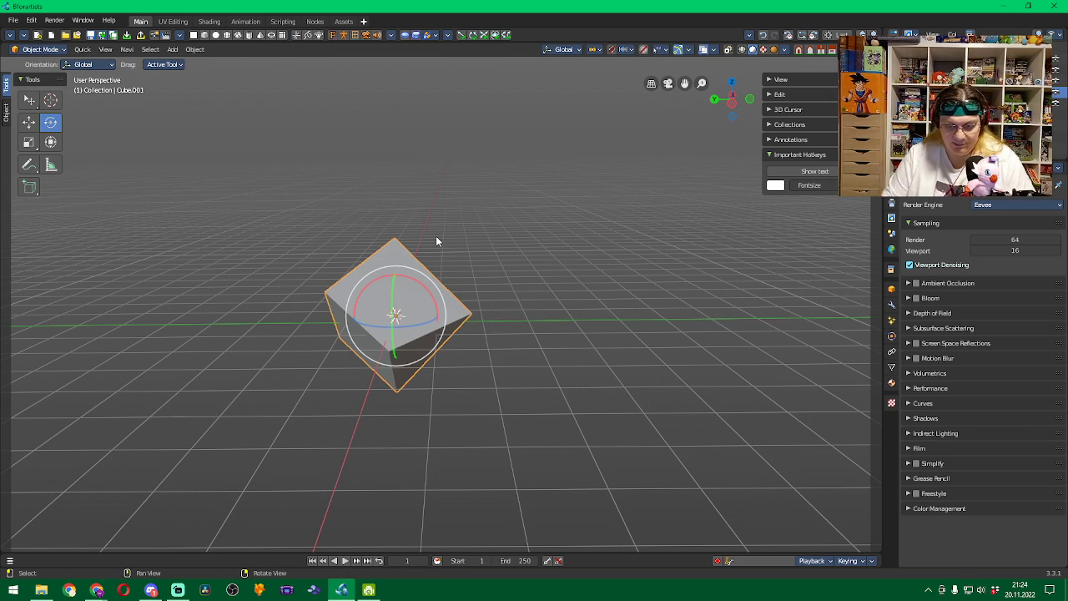
key("Delete")
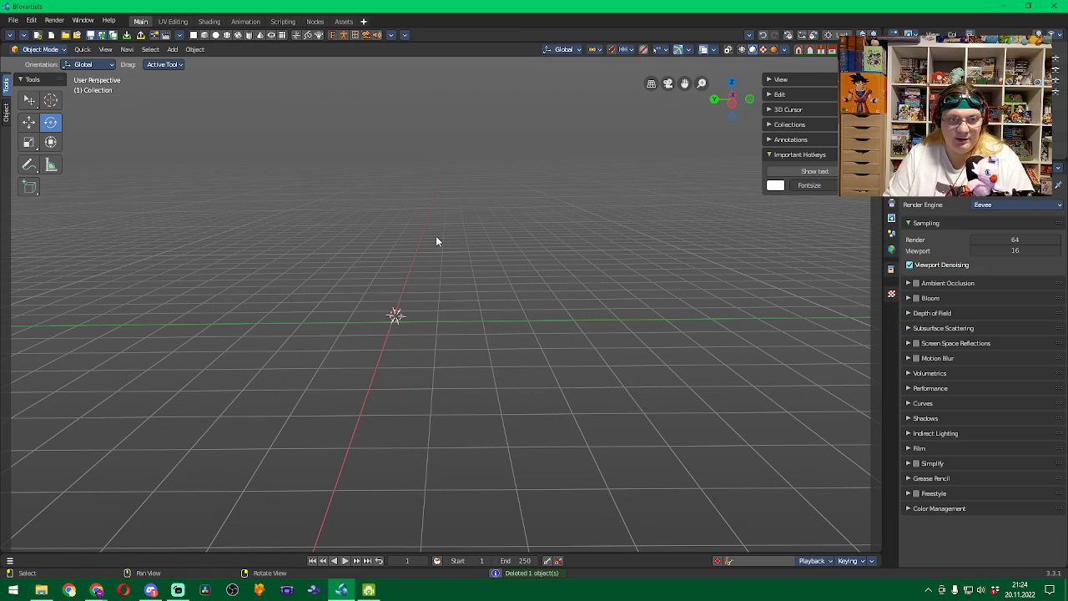
left_click(203, 35)
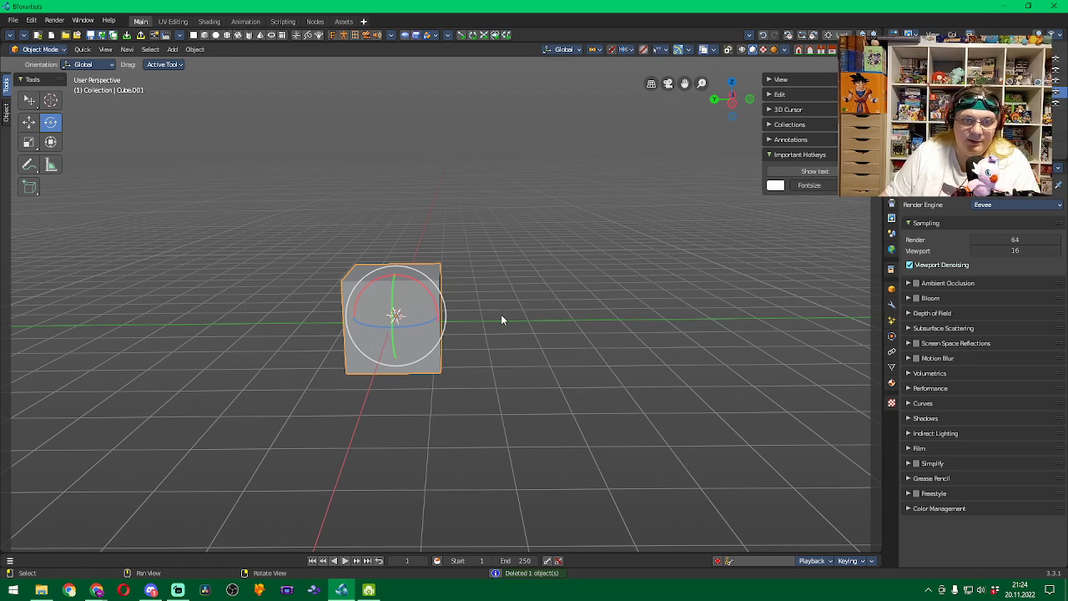
middle_click_drag(500, 317, 568, 313)
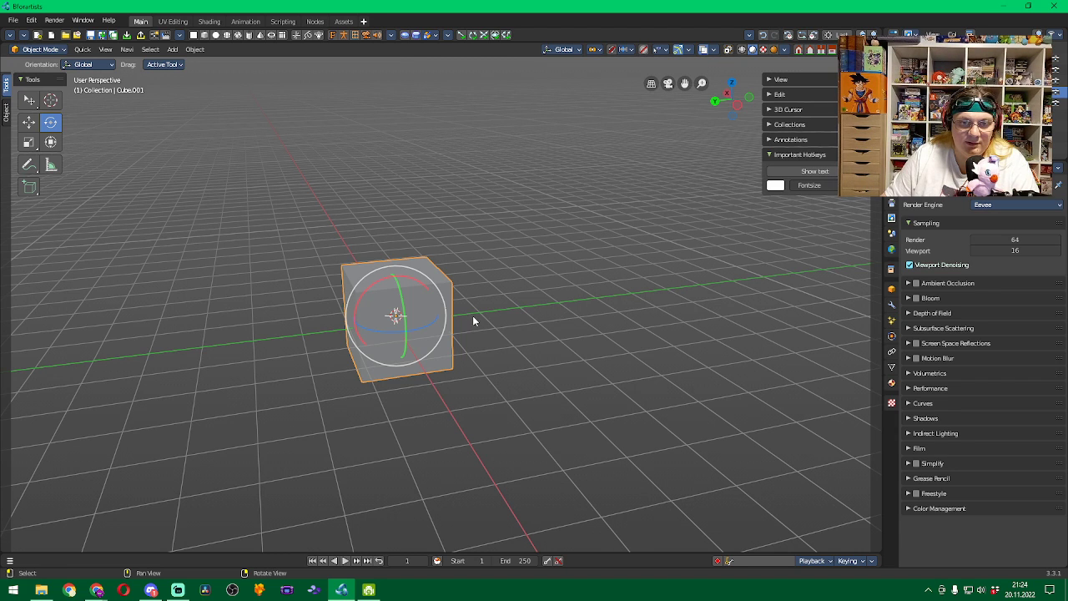
middle_click_drag(473, 319, 470, 291)
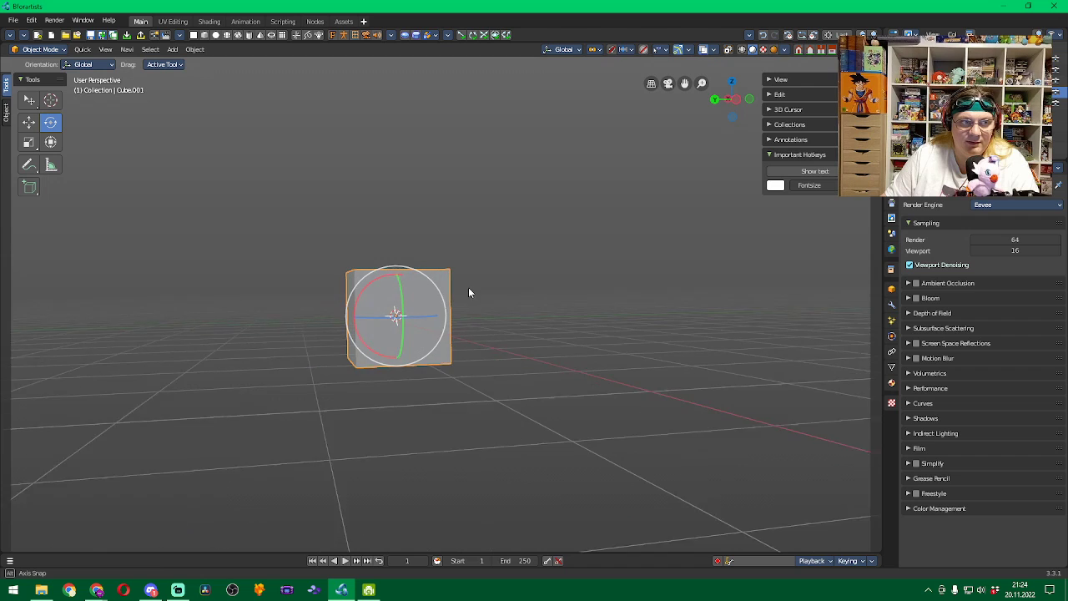
Activate the 3D Cursor tool and set its orientation to Geometry
left_click(51, 101)
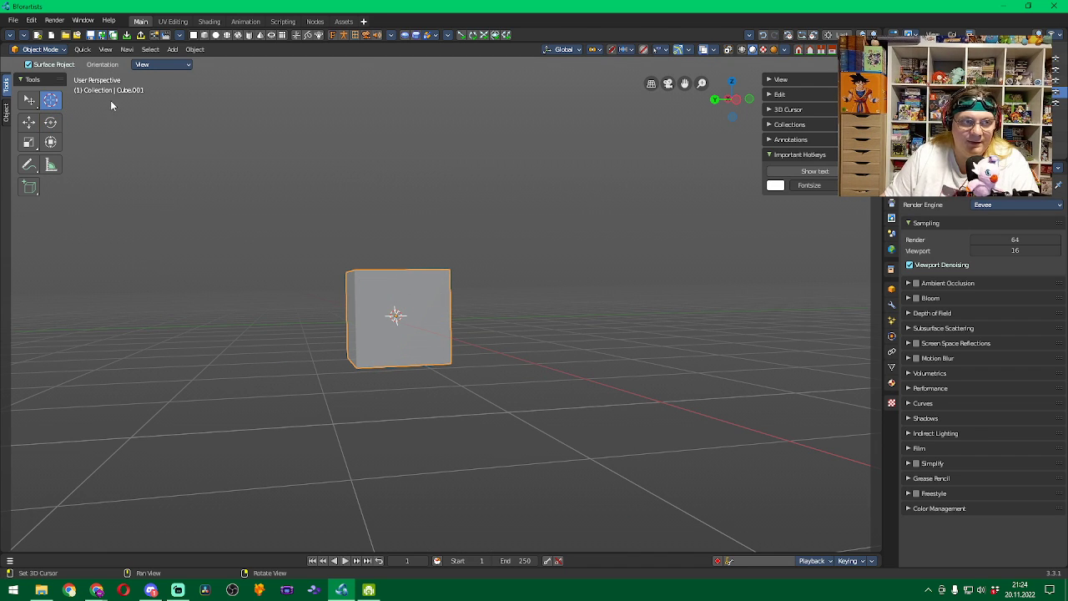
left_click(180, 65)
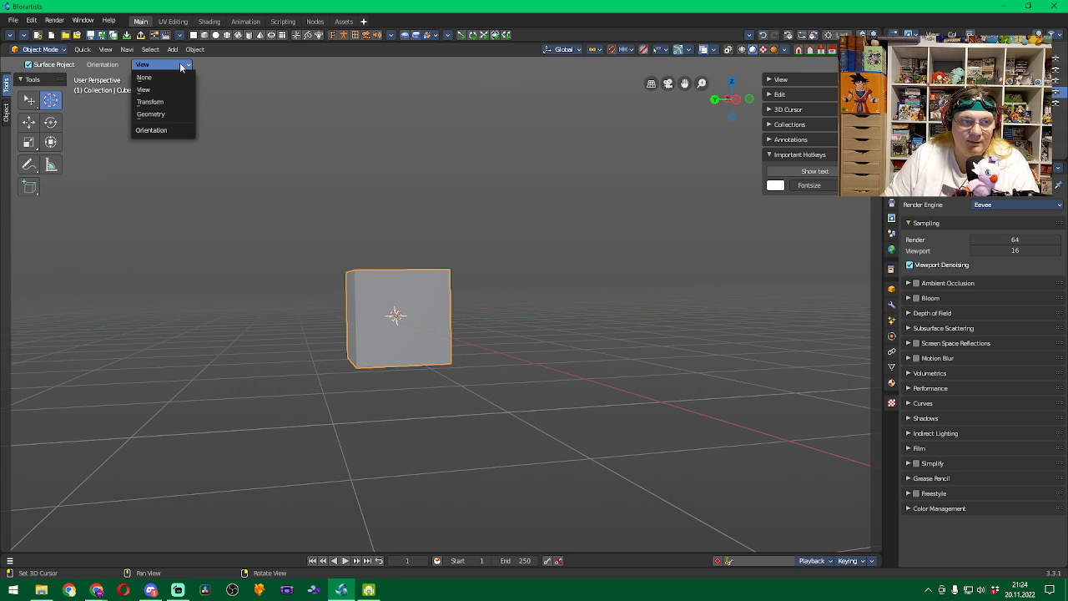
left_click(179, 65)
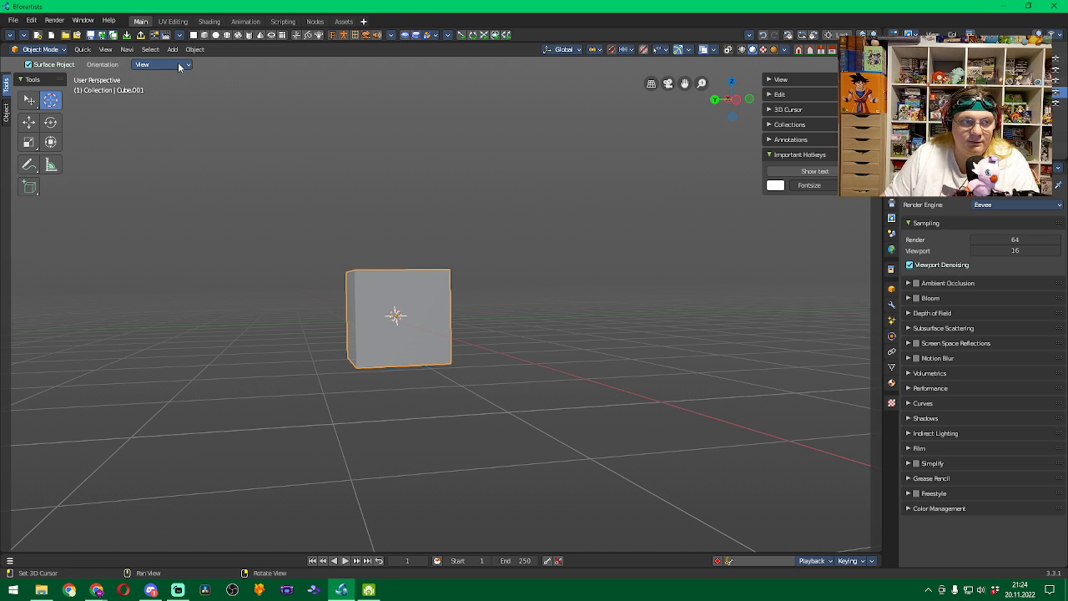
left_click(176, 64)
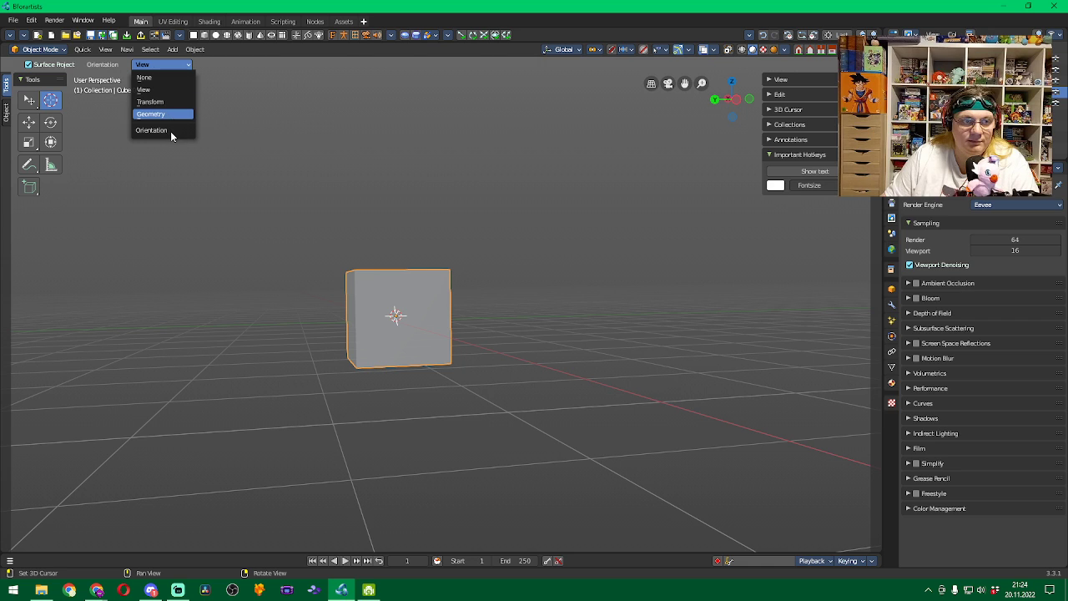
left_click(171, 131)
left_click(175, 66)
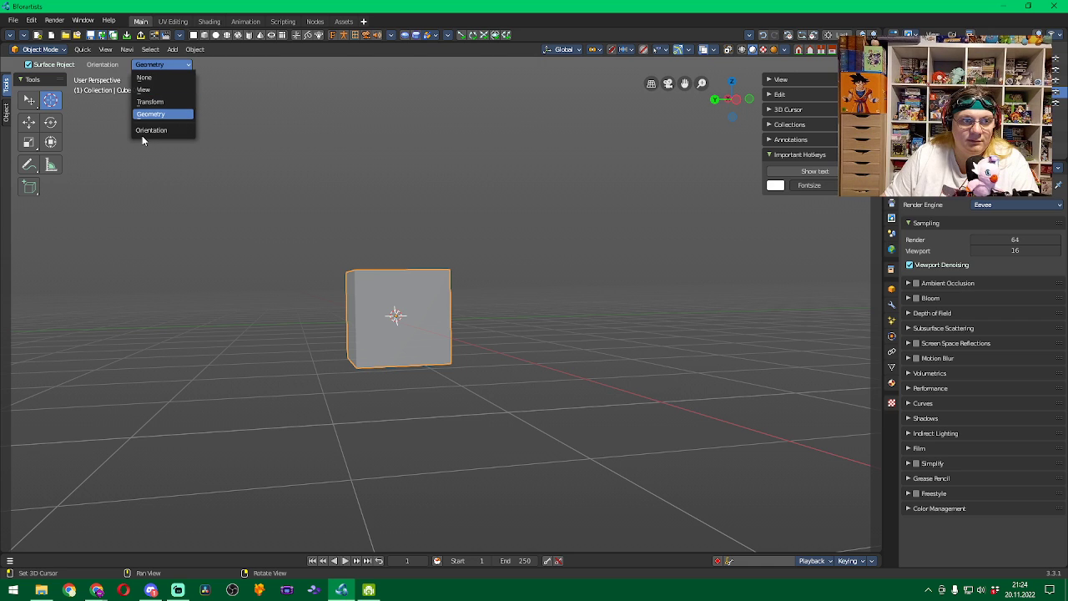
left_click(153, 113)
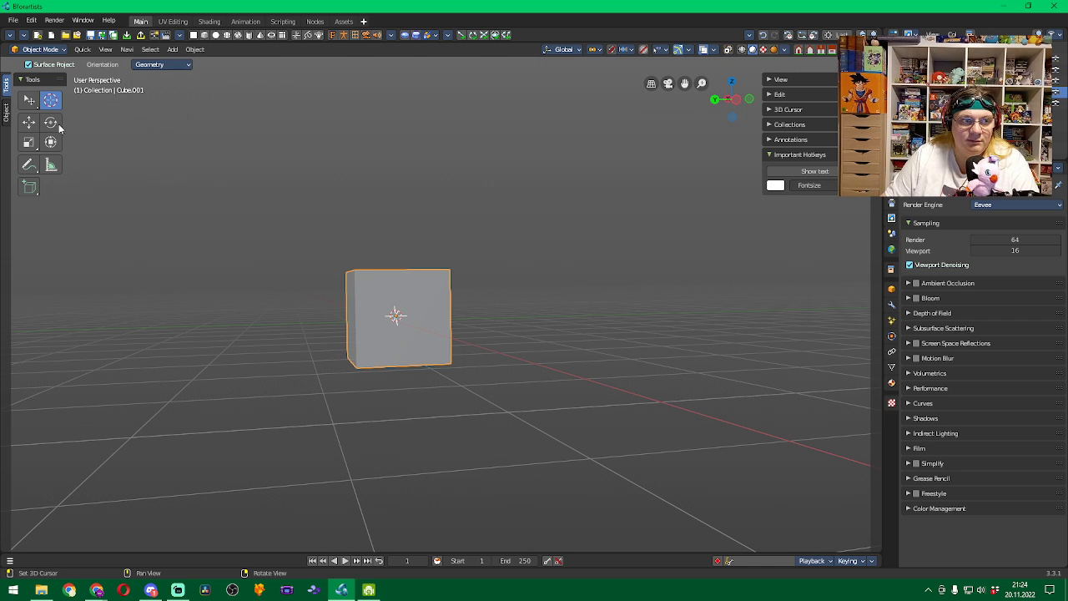
Try moving the new cube freely, about 1.03 m down, and undo the move
left_click(29, 123)
key("g")
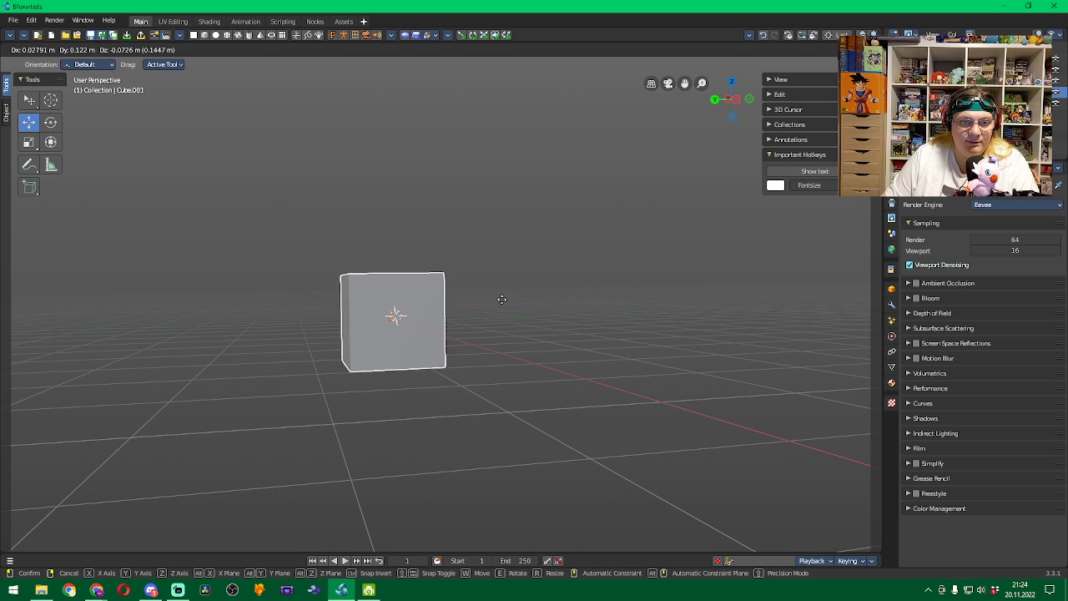
left_click(514, 342)
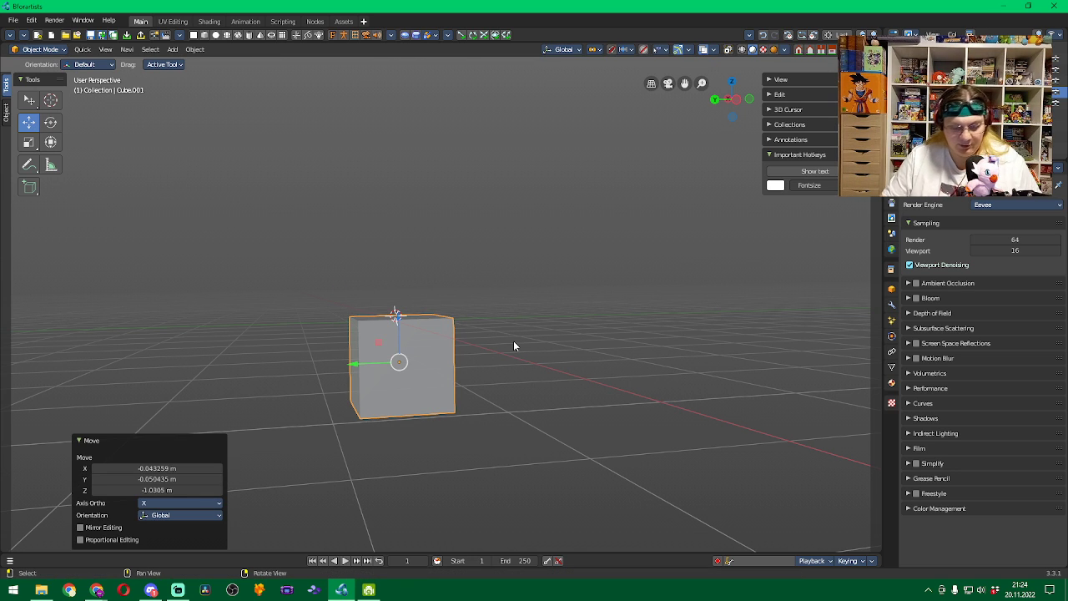
key("ctrl+z")
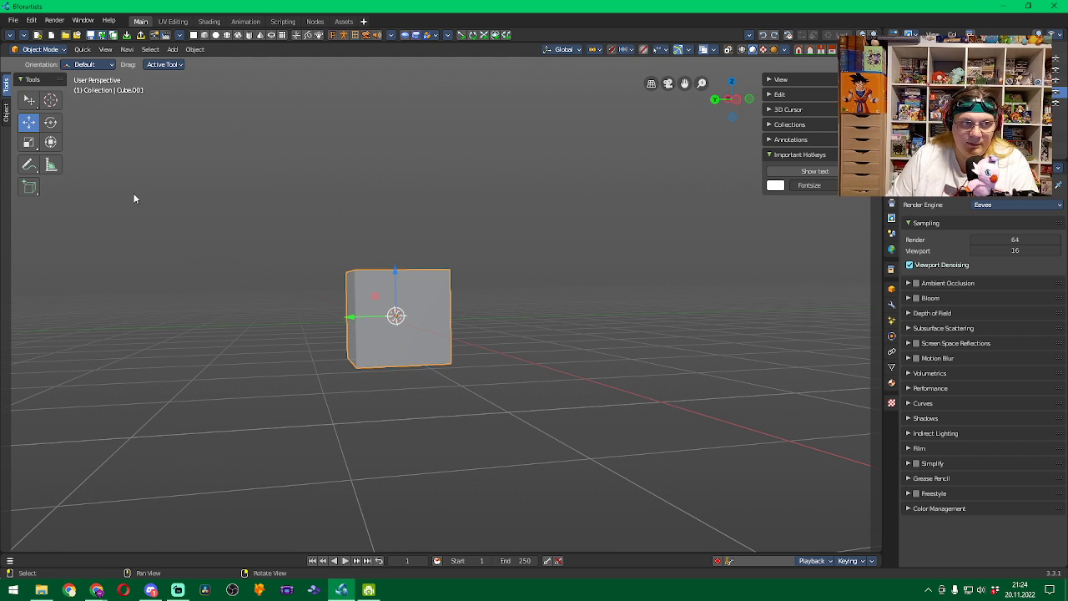
Rotate the new cube about the global X axis by 45° and check it from the front
left_click(50, 122)
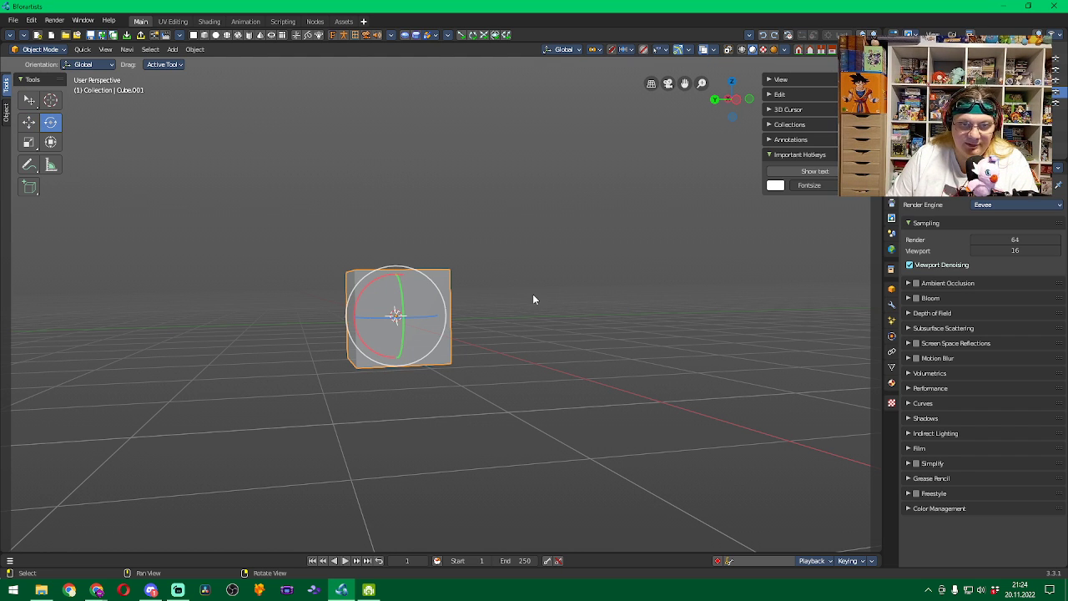
middle_click_drag(534, 298, 407, 292)
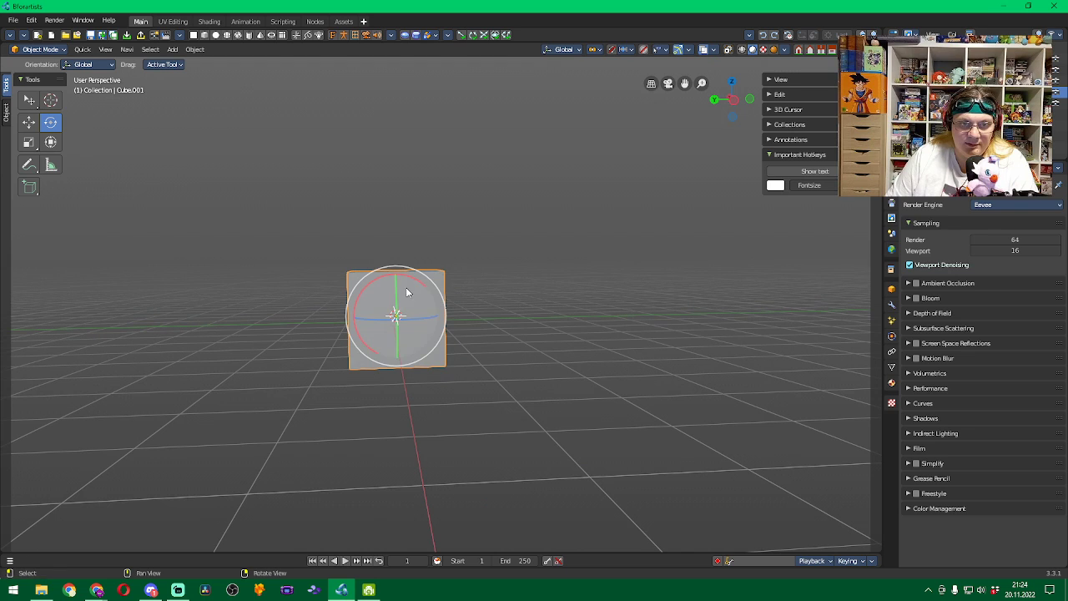
left_click_drag(408, 290, 410, 284)
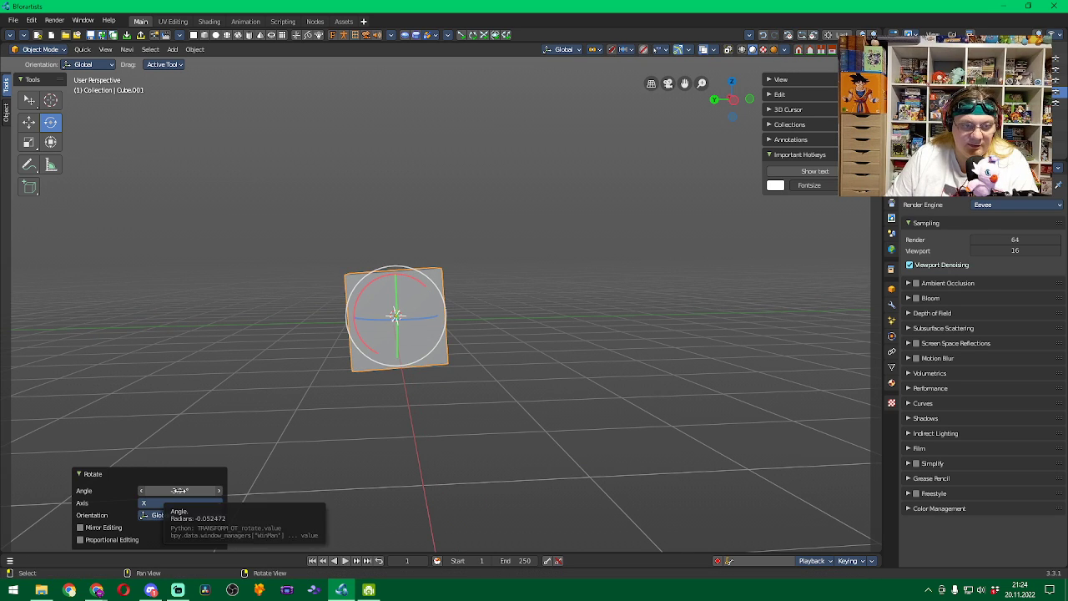
left_click(179, 491)
type("45")
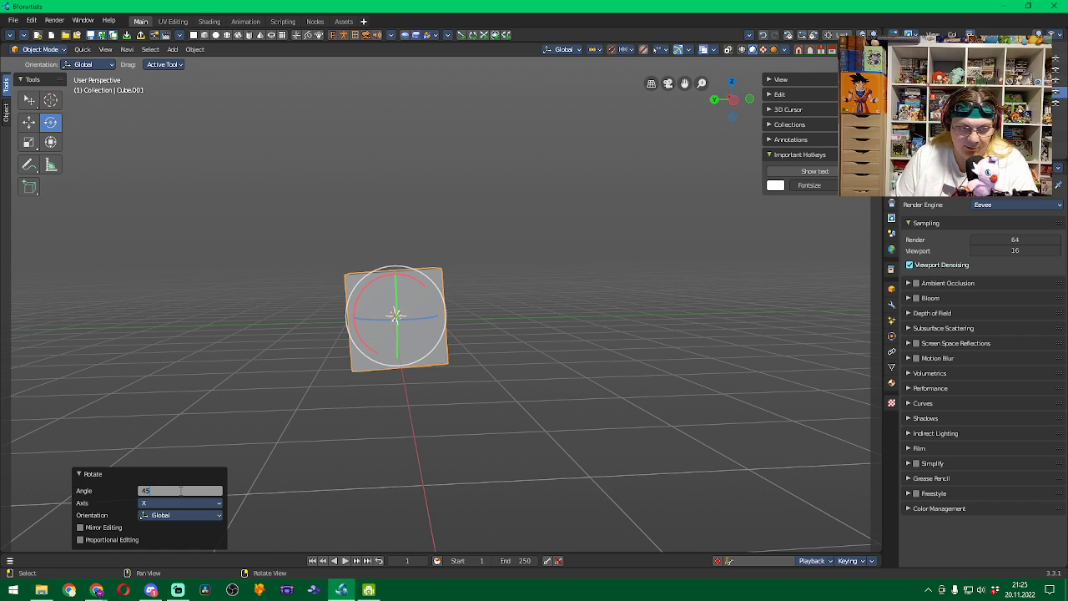
key("Return")
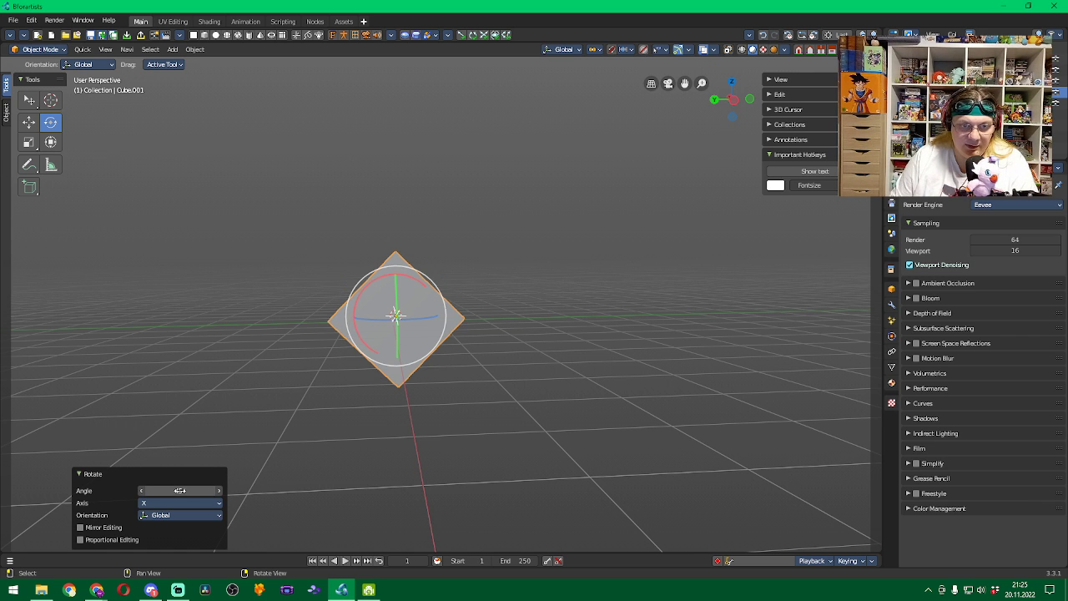
mouse_move(593, 441)
middle_mouse_down()
mouse_move(575, 421)
mouse_move(618, 422)
mouse_move(589, 434)
middle_mouse_up()
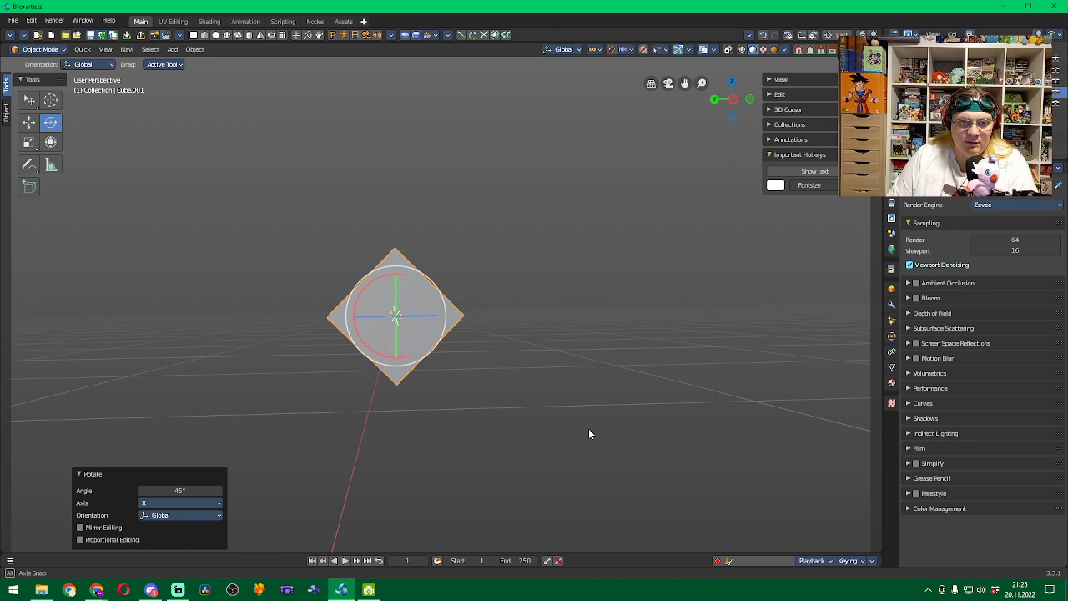
middle_click_drag(589, 434, 589, 434)
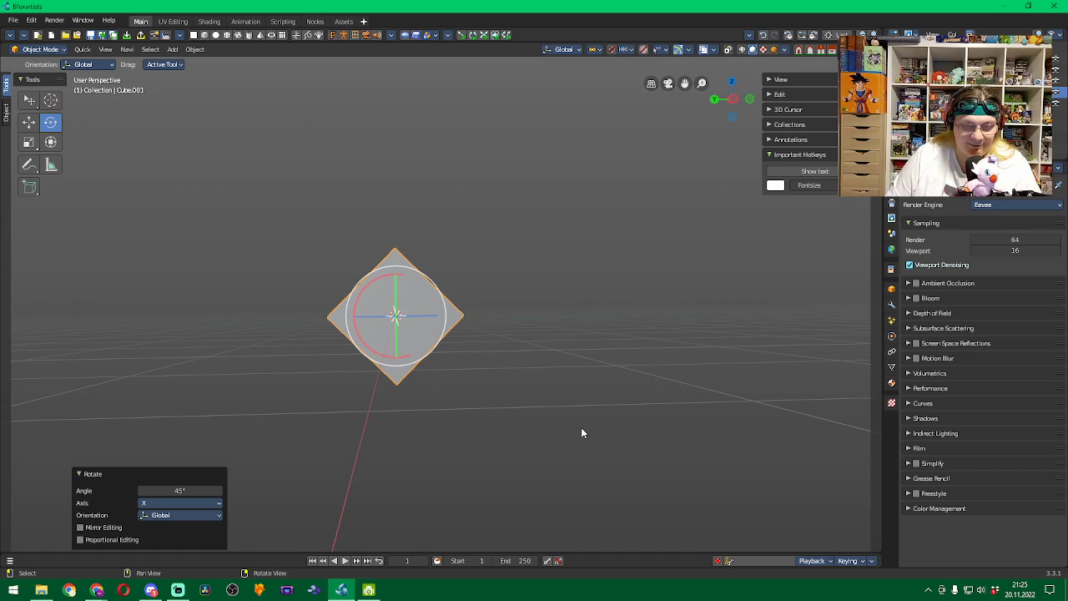
Rotate the tilted cube about the global Y axis by 45° and inspect it from several sides
middle_click_drag(553, 334, 604, 340)
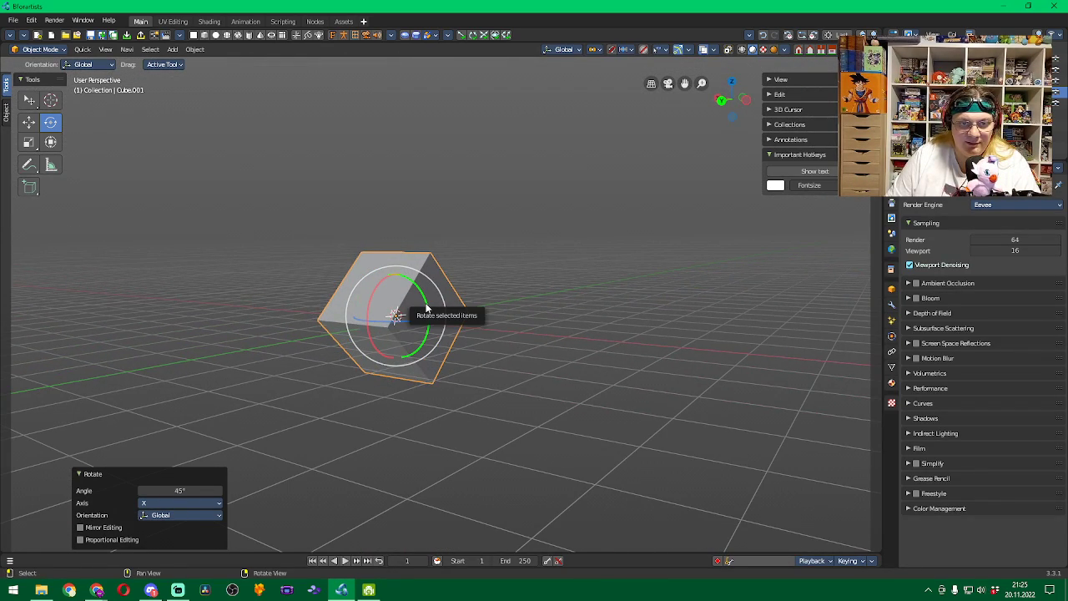
left_click_drag(425, 307, 419, 296)
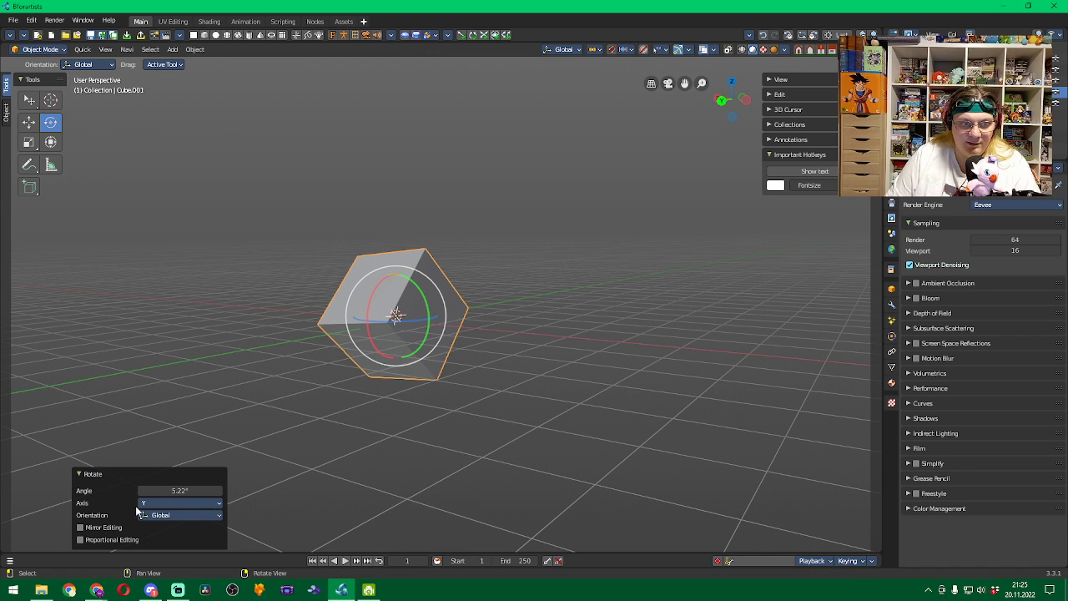
left_click(187, 491)
type("45")
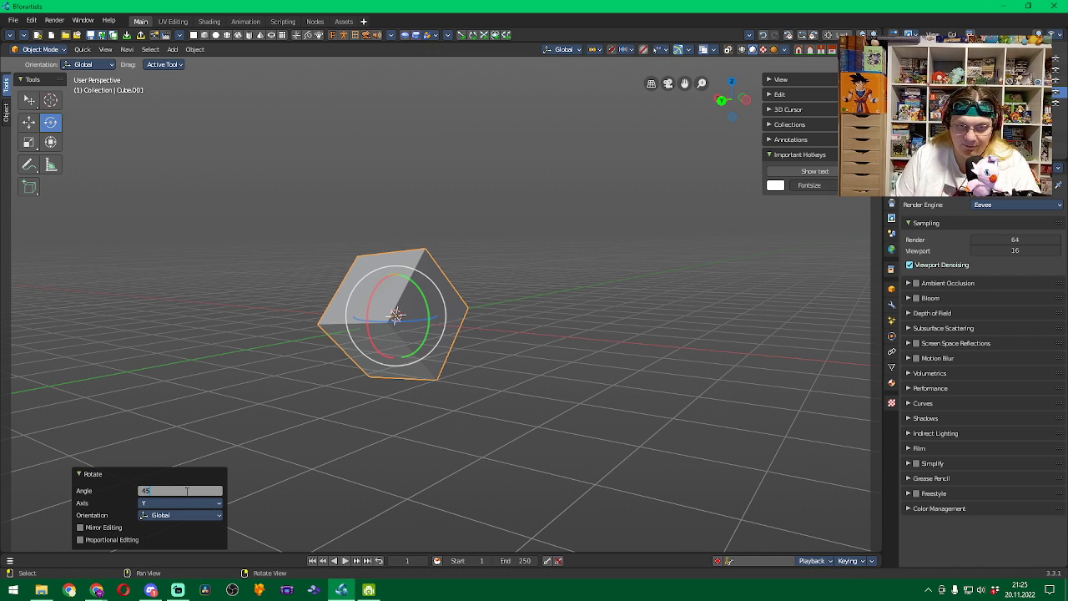
key("Return")
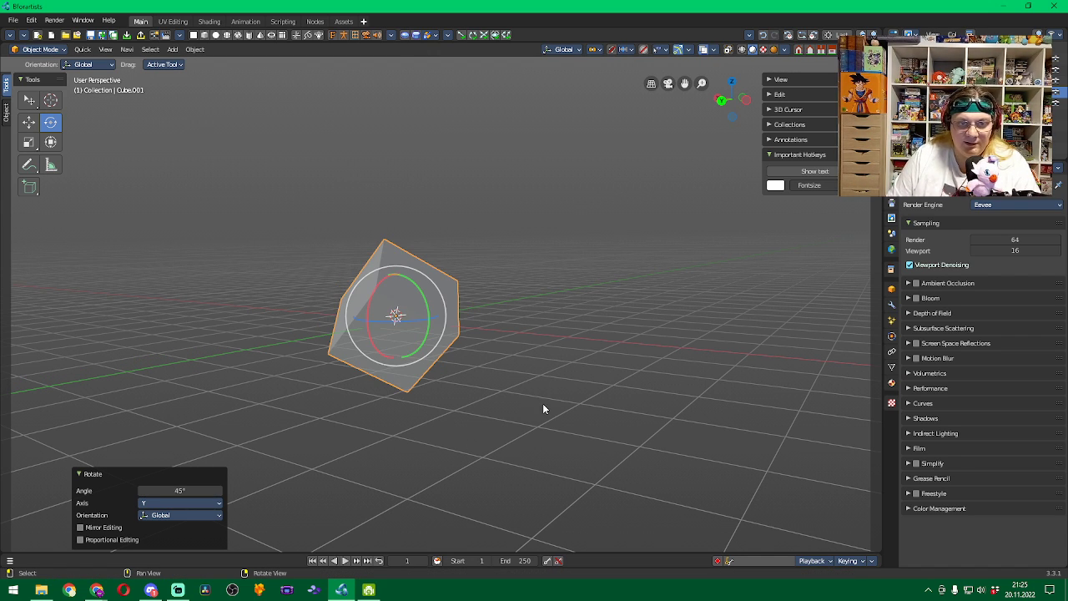
middle_click_drag(543, 405, 202, 397)
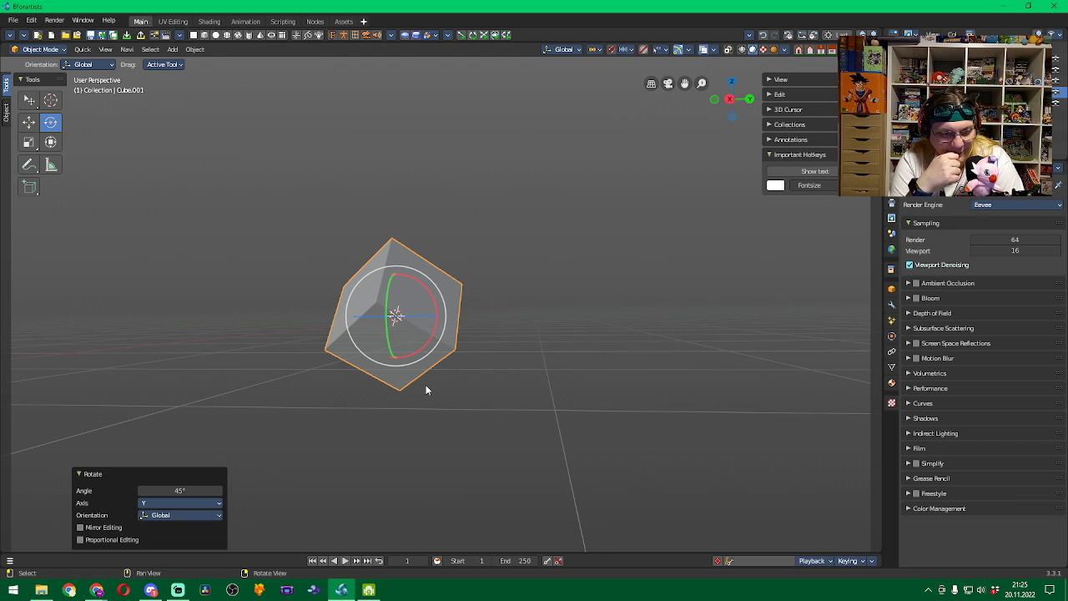
Undo both 45° rotations of the new cube, about the global Y and X axes
key("ctrl+z")
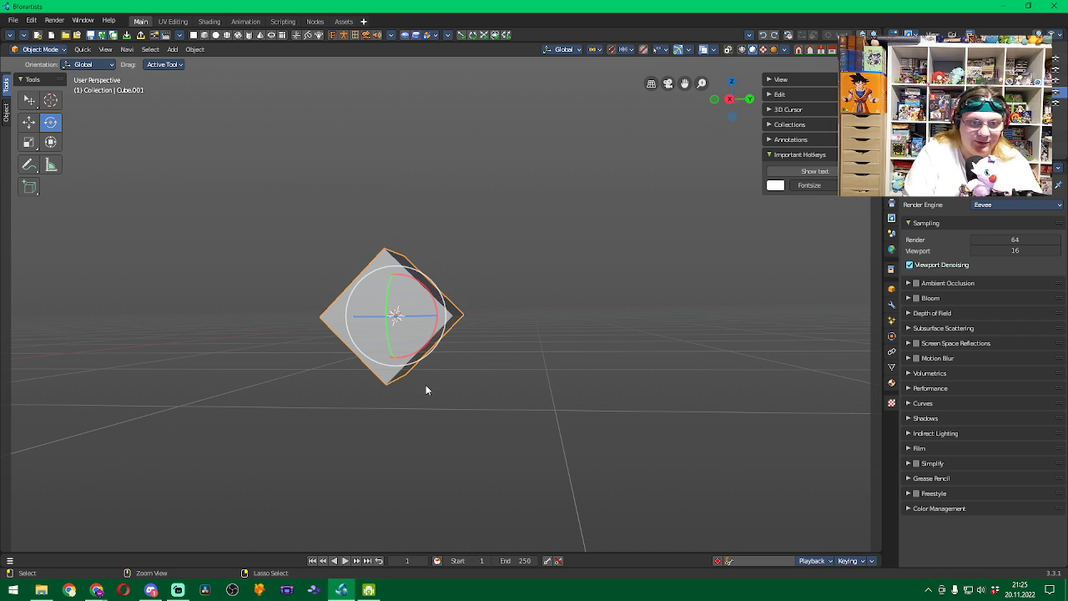
key("ctrl+z")
middle_click_drag(346, 406, 365, 417)
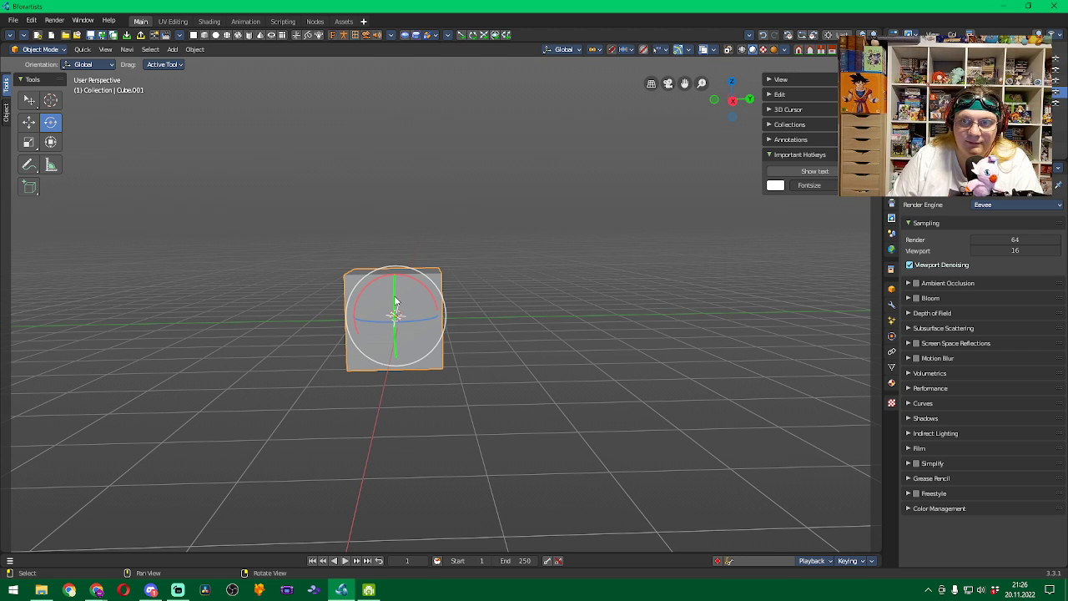
Display the active Rotate tool's orientation and drag settings in the sidebar
left_click(770, 80)
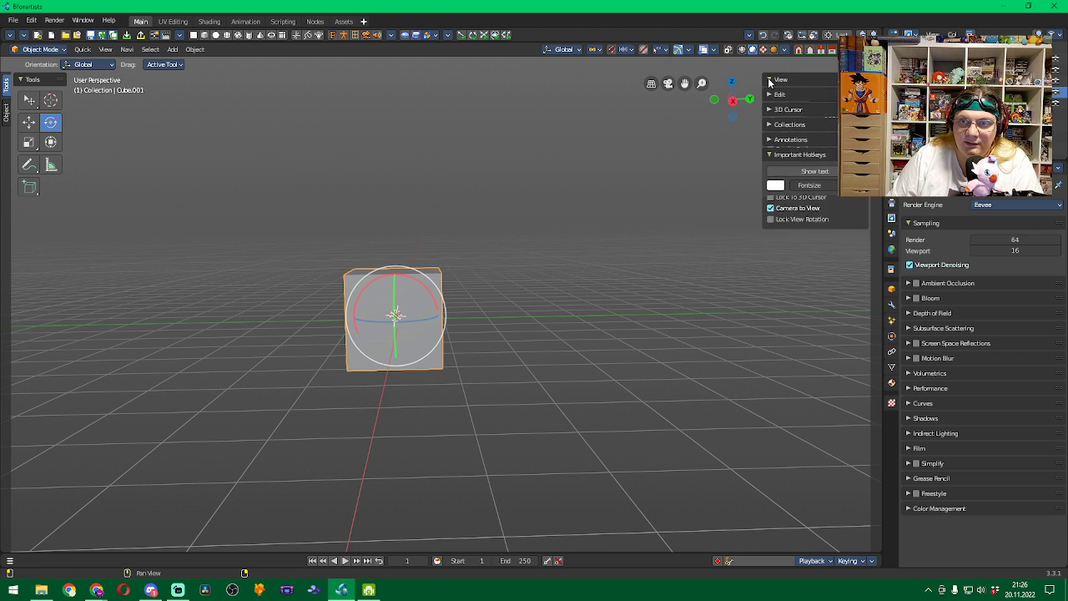
left_click(769, 79)
left_click(876, 105)
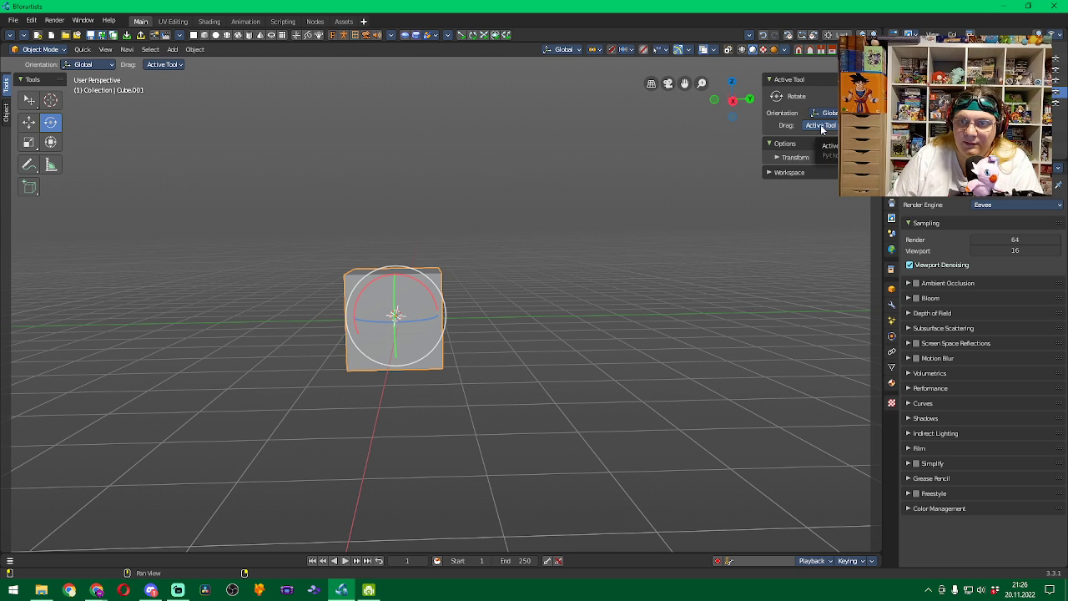
key("shift+space")
key("s")
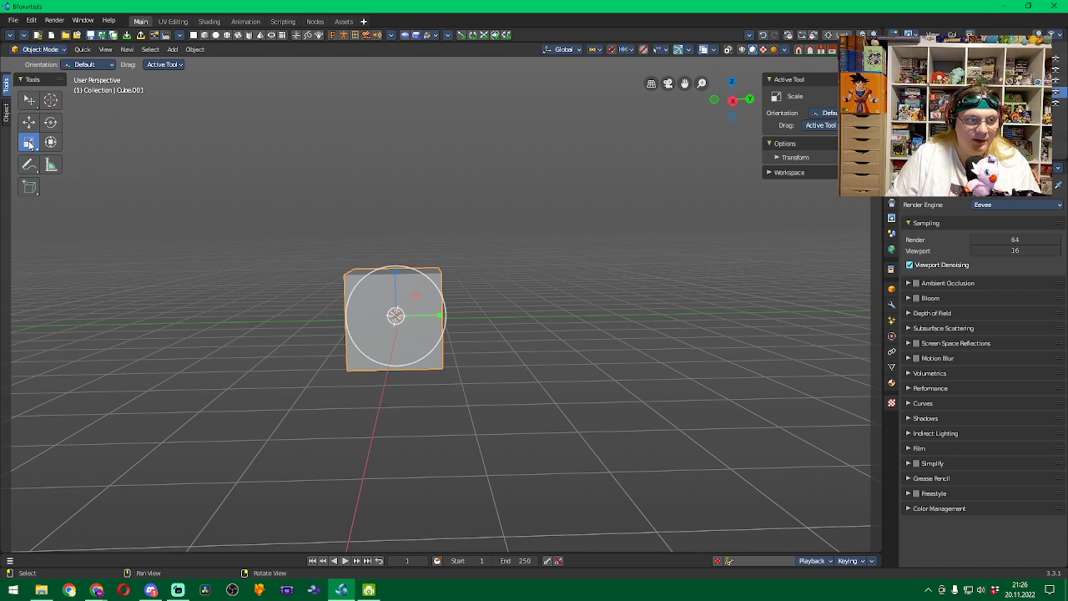
left_click(50, 123)
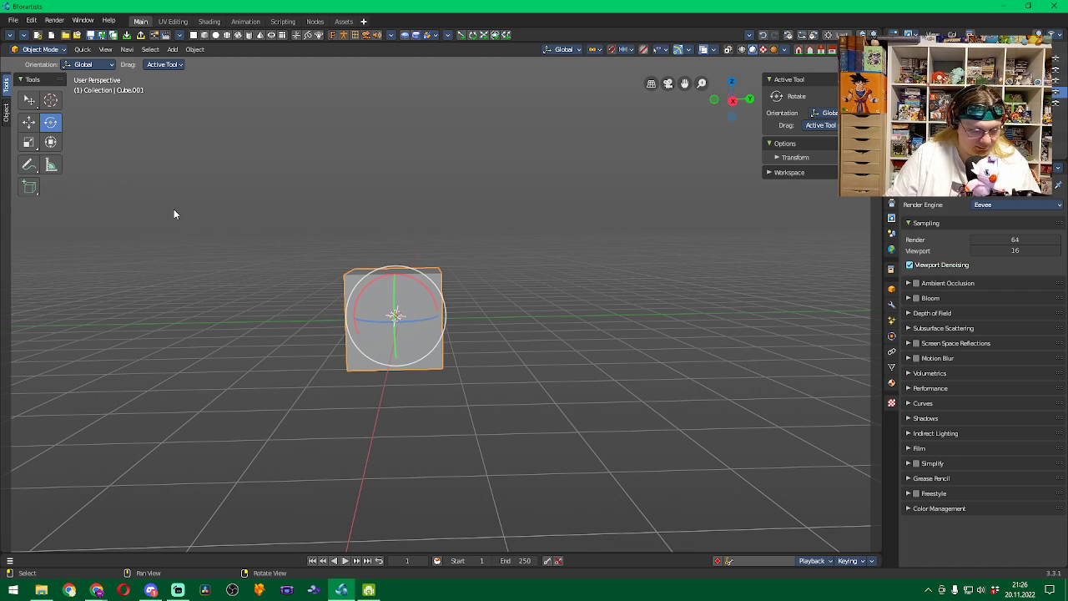
key("s")
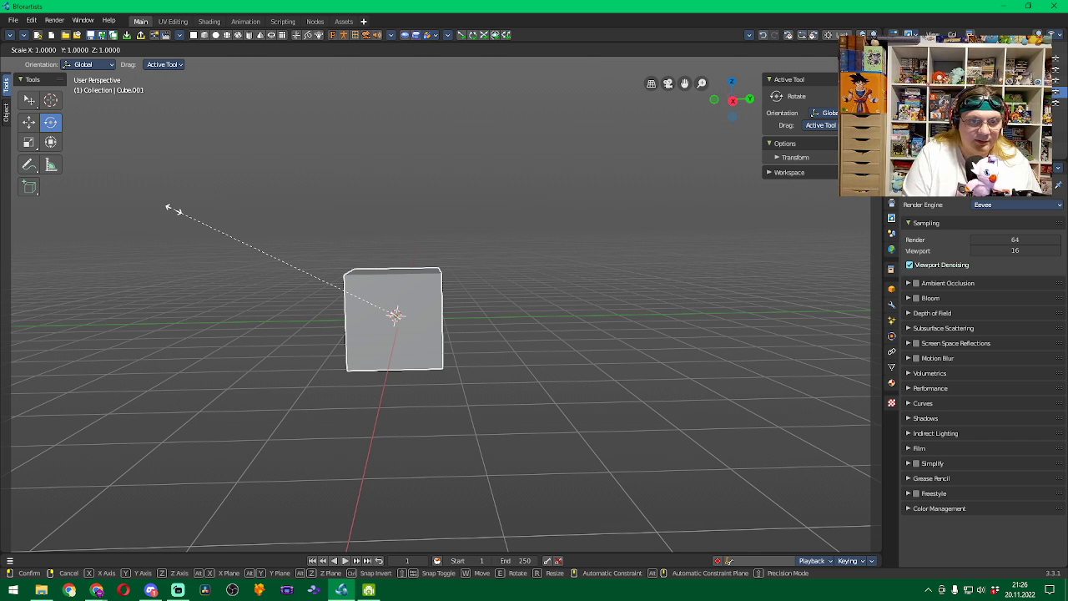
right_click(295, 267)
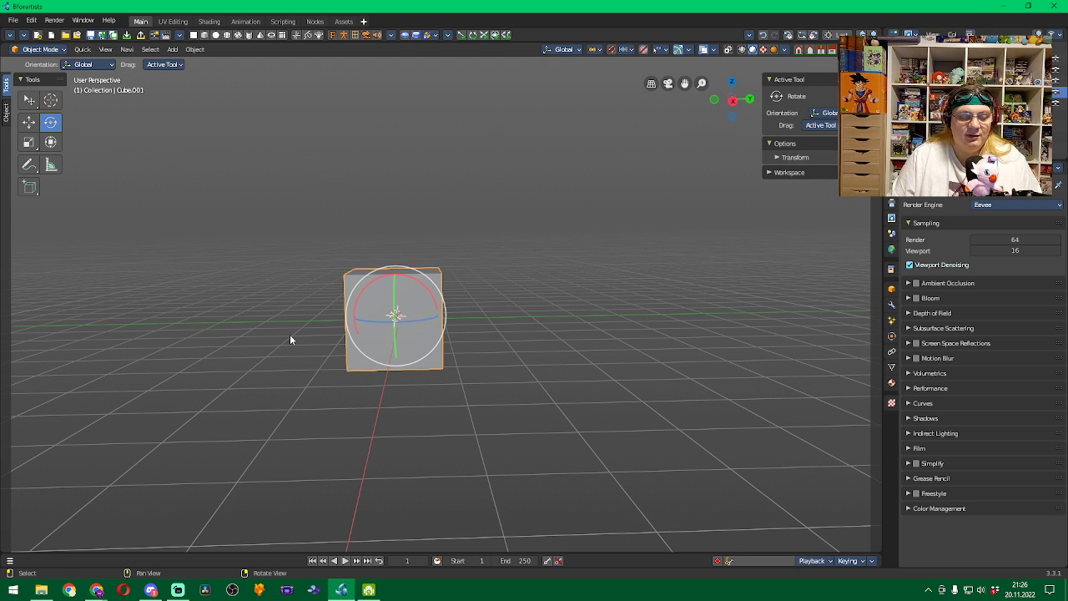
Switch to the Bforartists2 Quickstart tutorial video, replay the cube rotation passage from about 2:20, and return to Bforartists
key("alt+Tab")
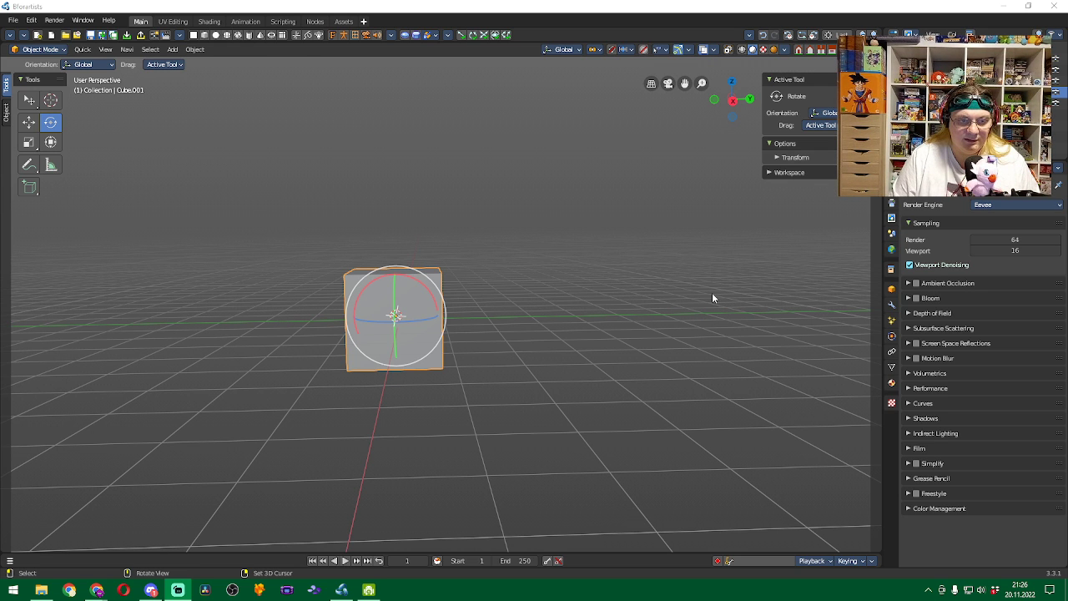
key("alt+Tab")
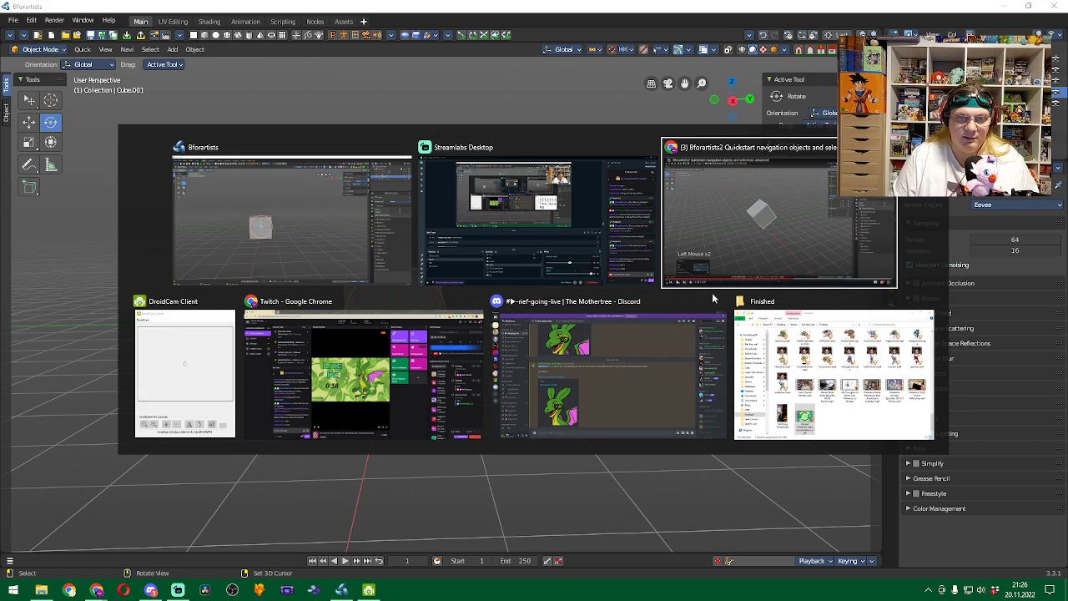
key("Left")
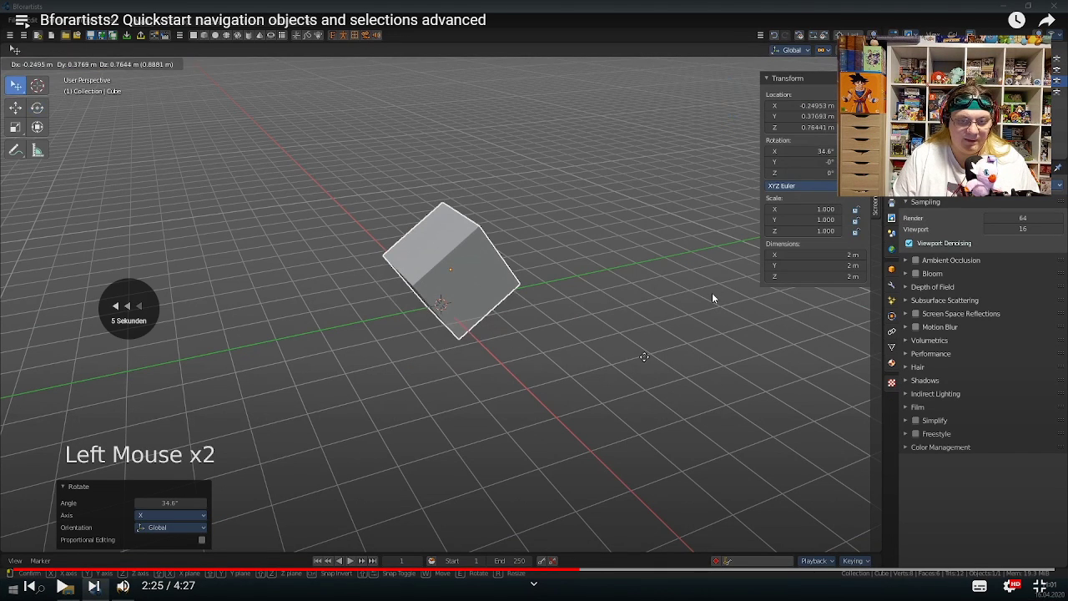
key("Left")
key("Left")
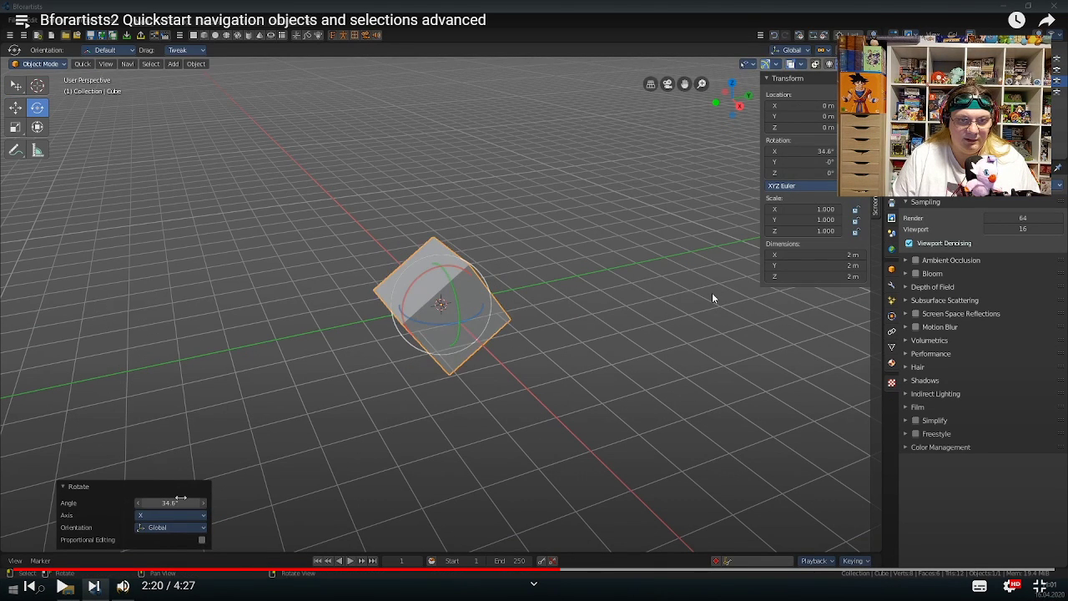
left_click(713, 298)
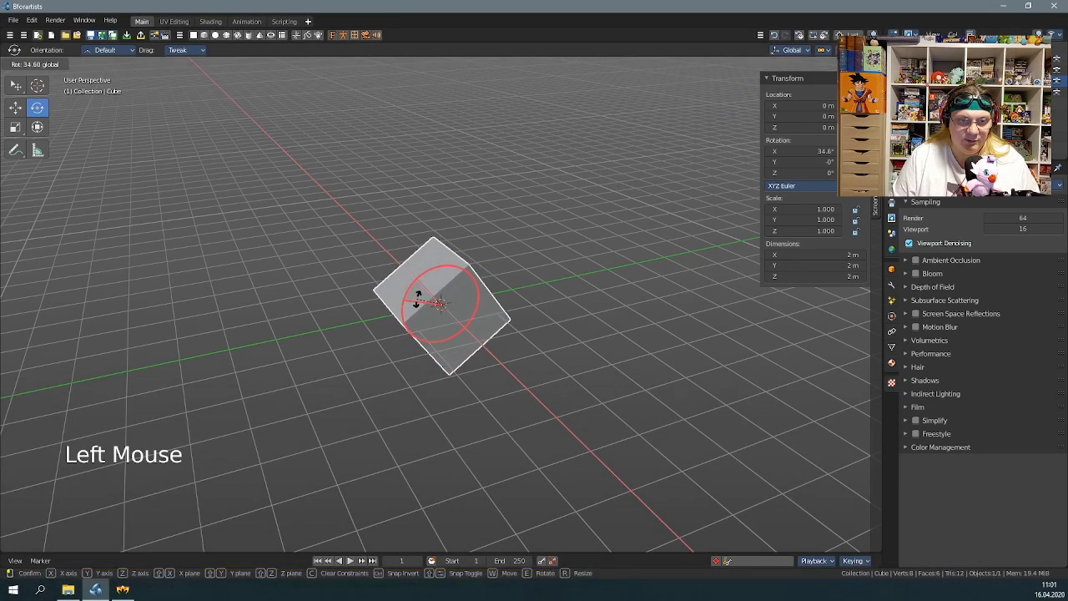
left_click(711, 292)
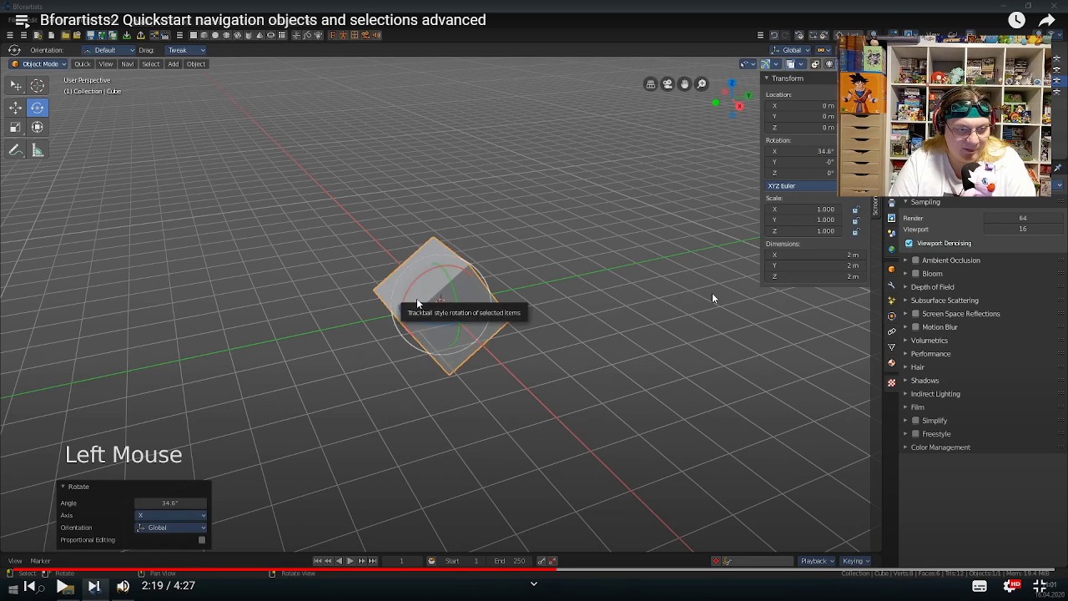
key("alt+Tab")
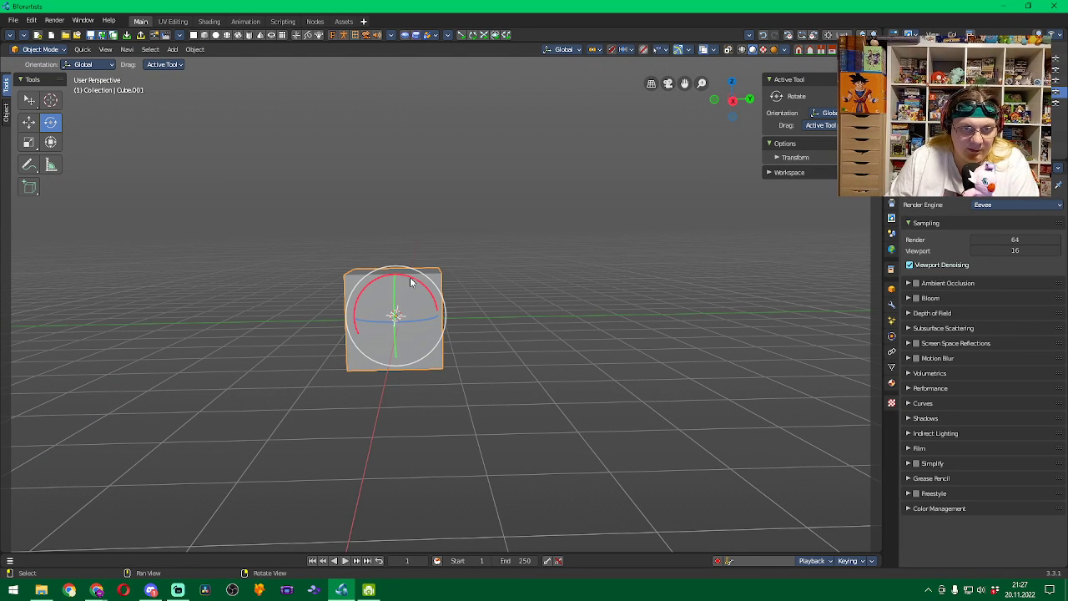
Rotate the upright cube about the global X axis by -45°
left_click_drag(410, 283, 408, 282)
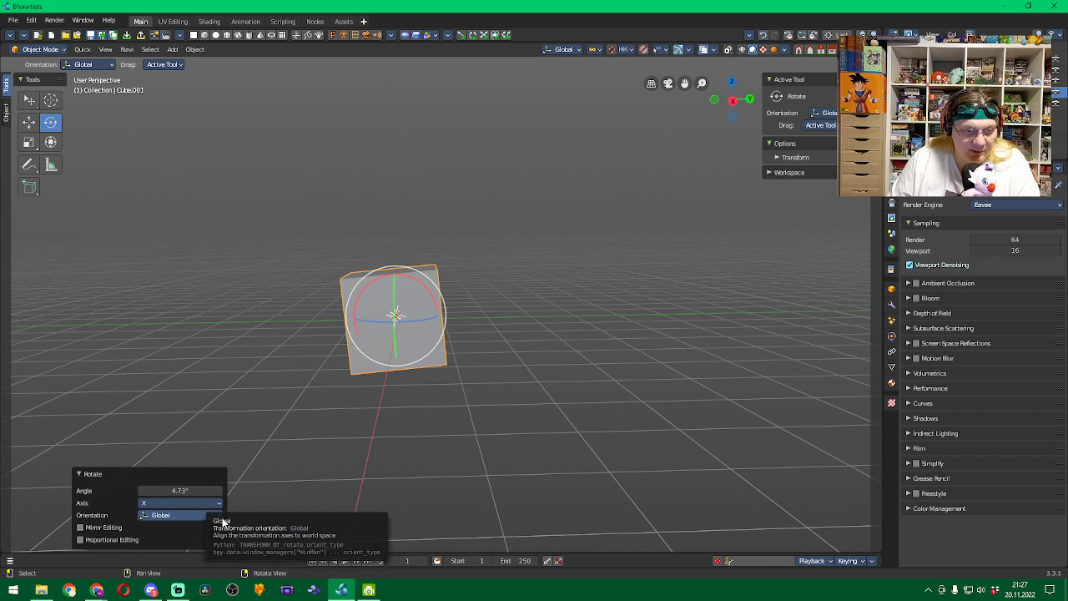
left_click(187, 491)
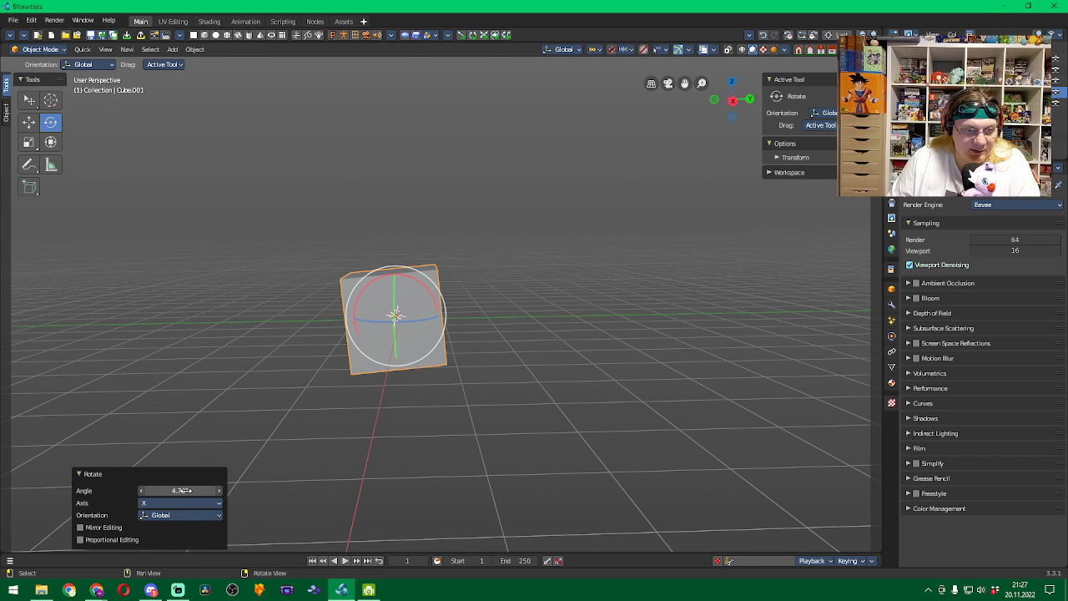
left_click_drag(188, 491, 119, 485)
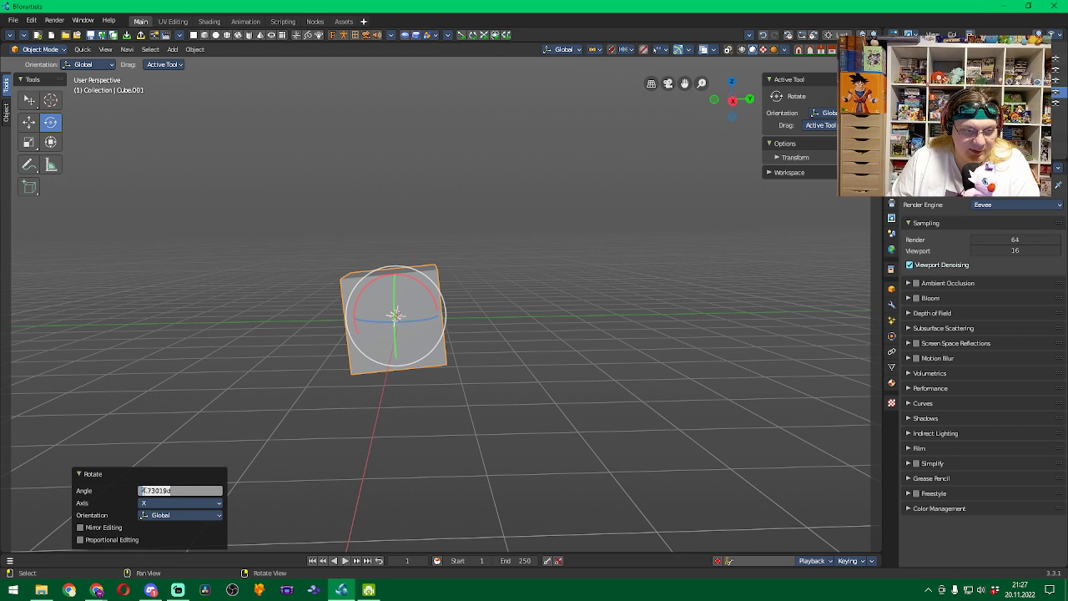
left_click(142, 491)
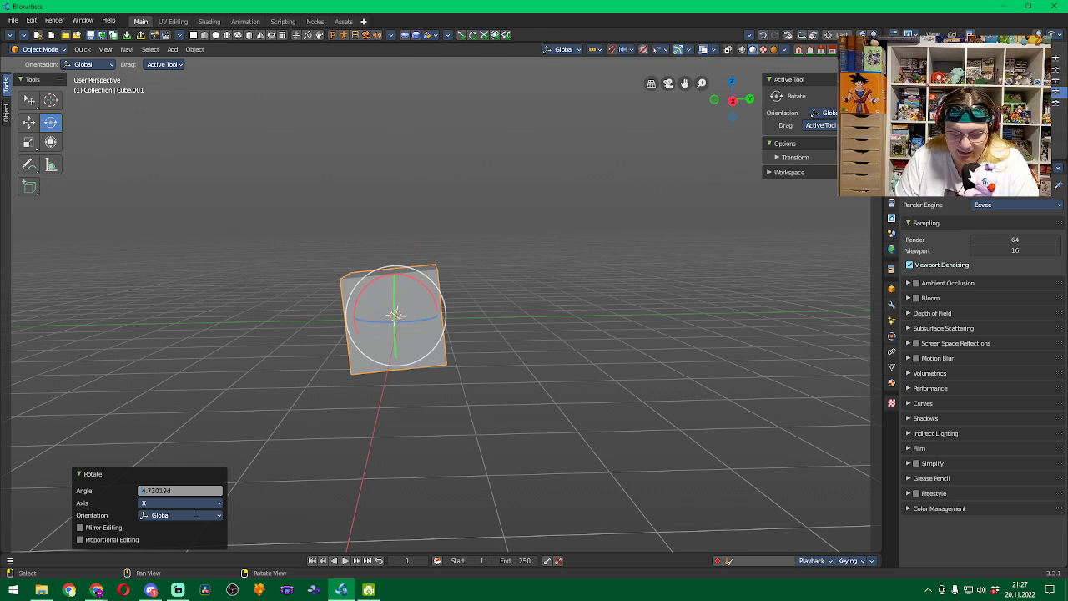
key("Return")
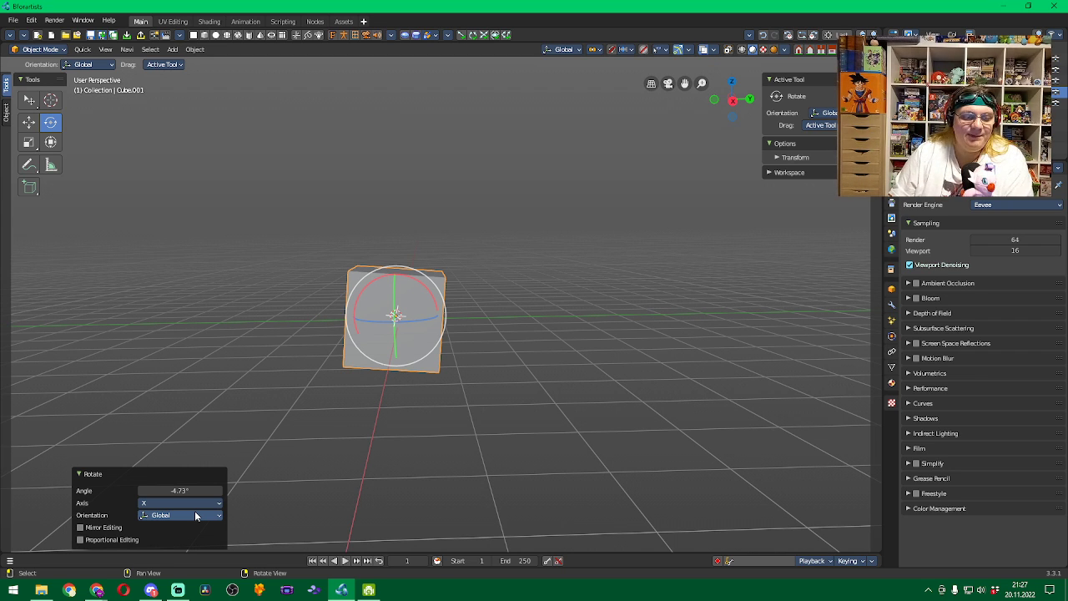
left_click(180, 490)
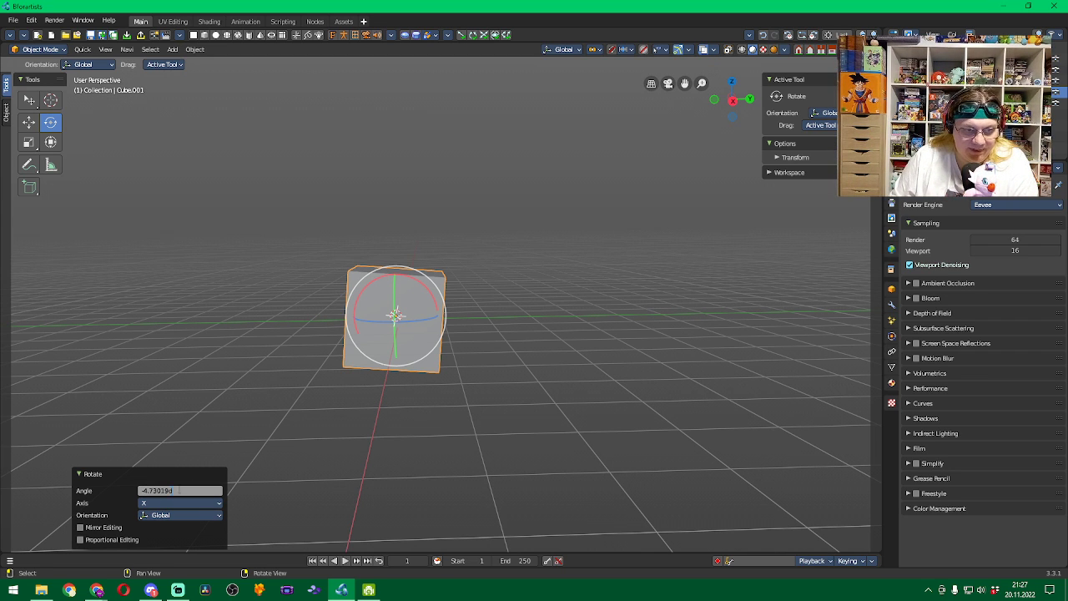
key("ctrl+a")
type("-45")
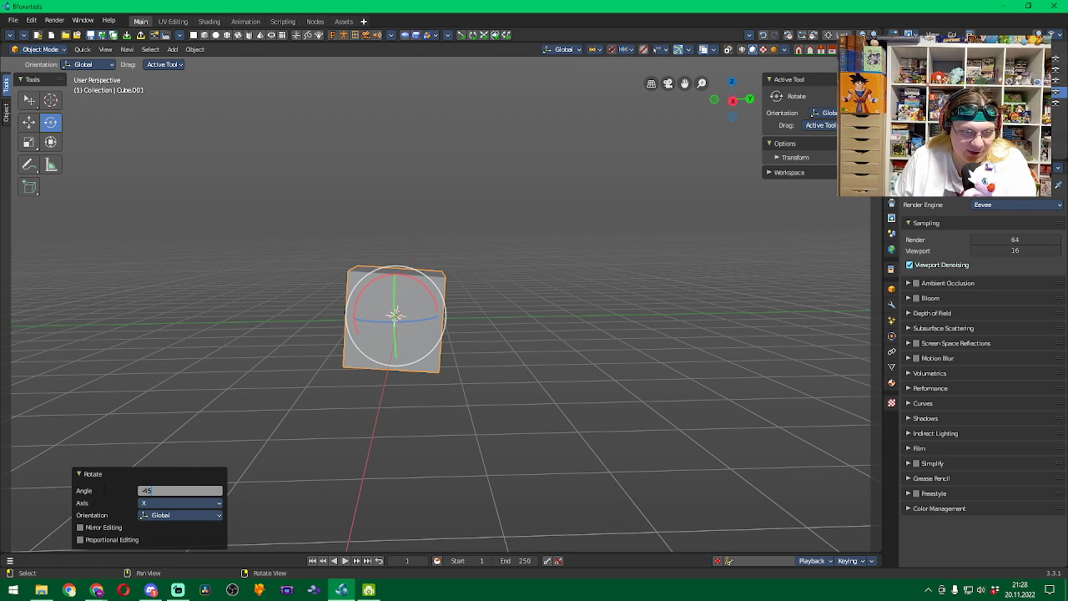
key("Return")
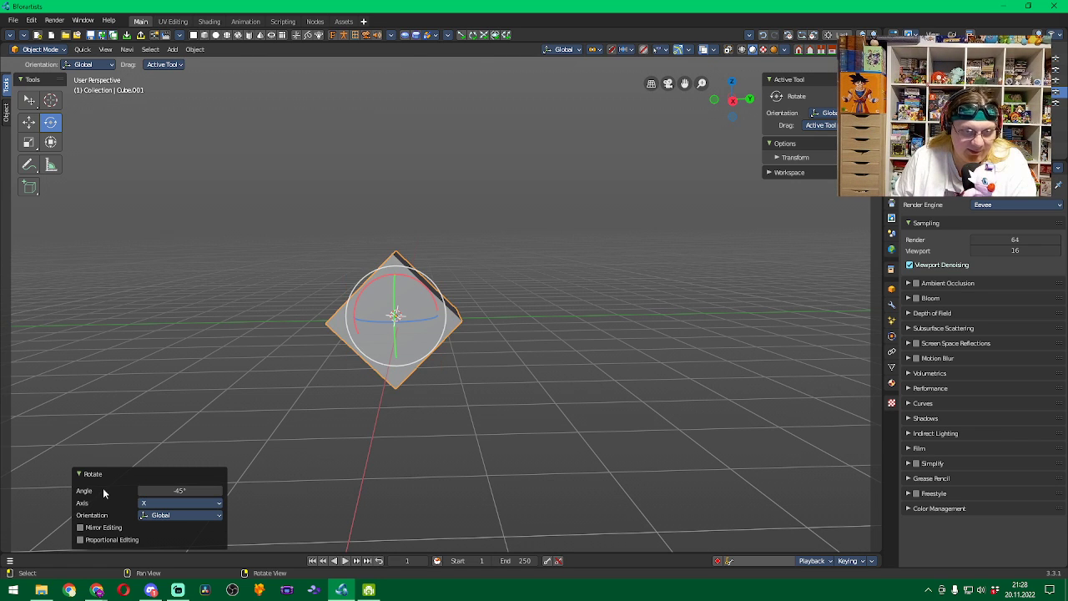
Examine the cube's X-axis tilt from below and in the front, back, right and left orthographic views
mouse_move(389, 408)
middle_mouse_down()
mouse_move(400, 400)
mouse_move(390, 513)
mouse_move(404, 424)
mouse_move(395, 403)
middle_mouse_up()
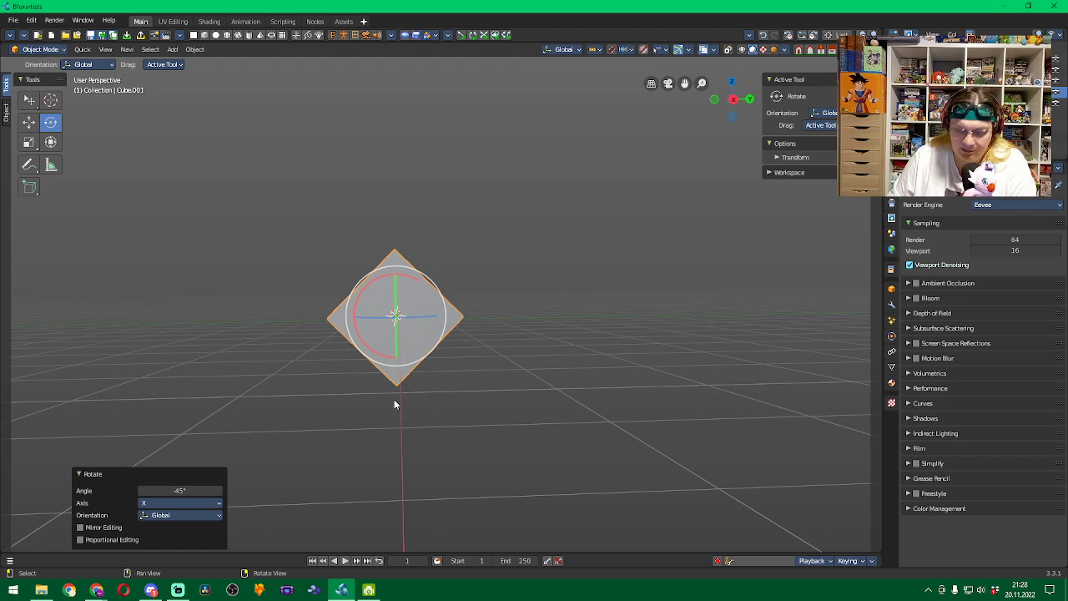
key("KP_2")
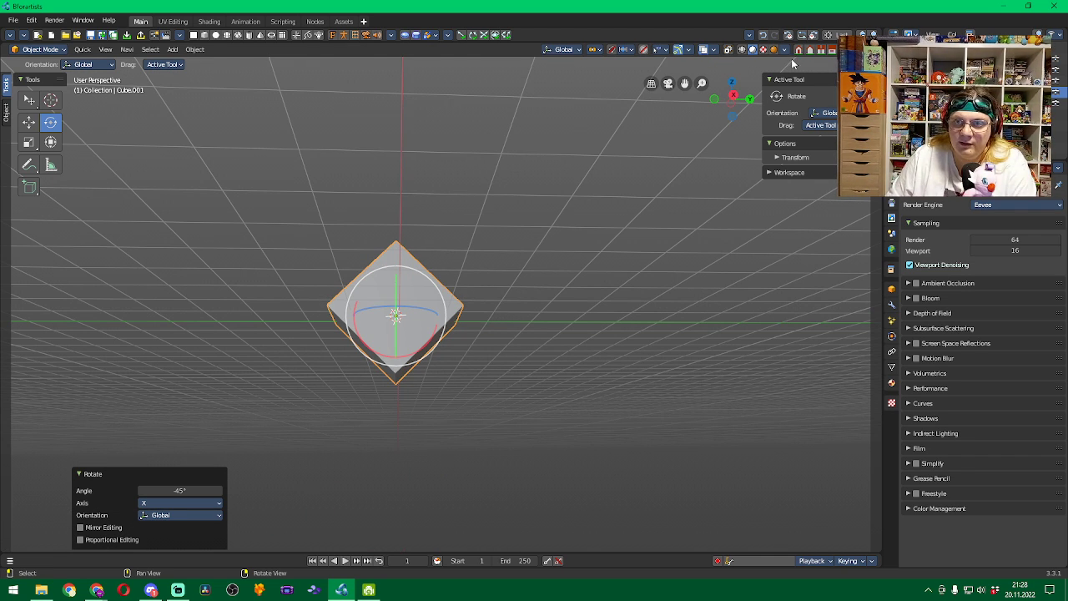
key("KP_1")
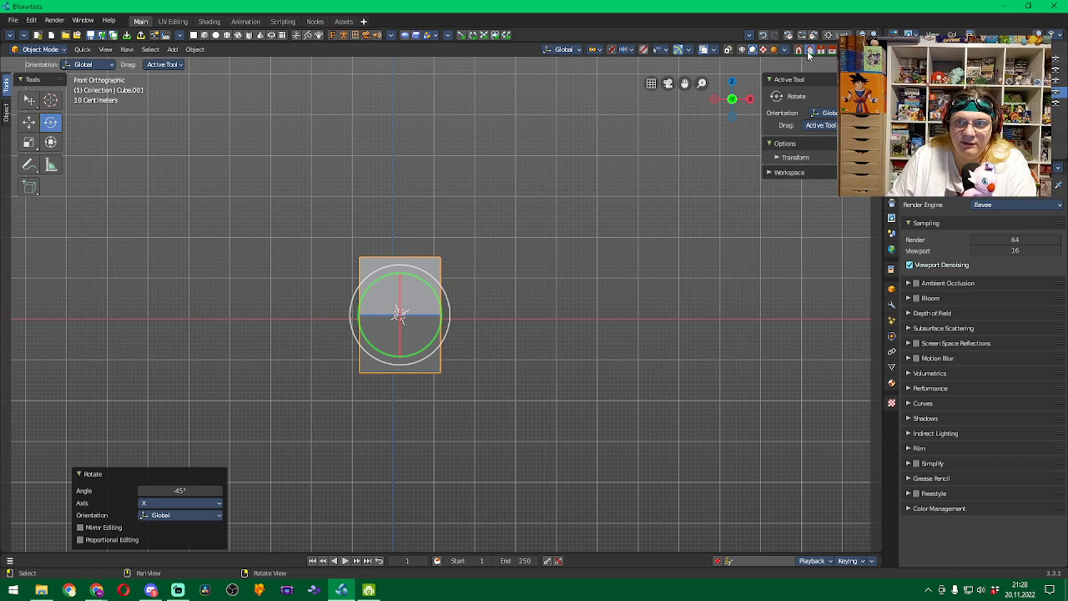
key("ctrl+KP_1")
key("KP_3")
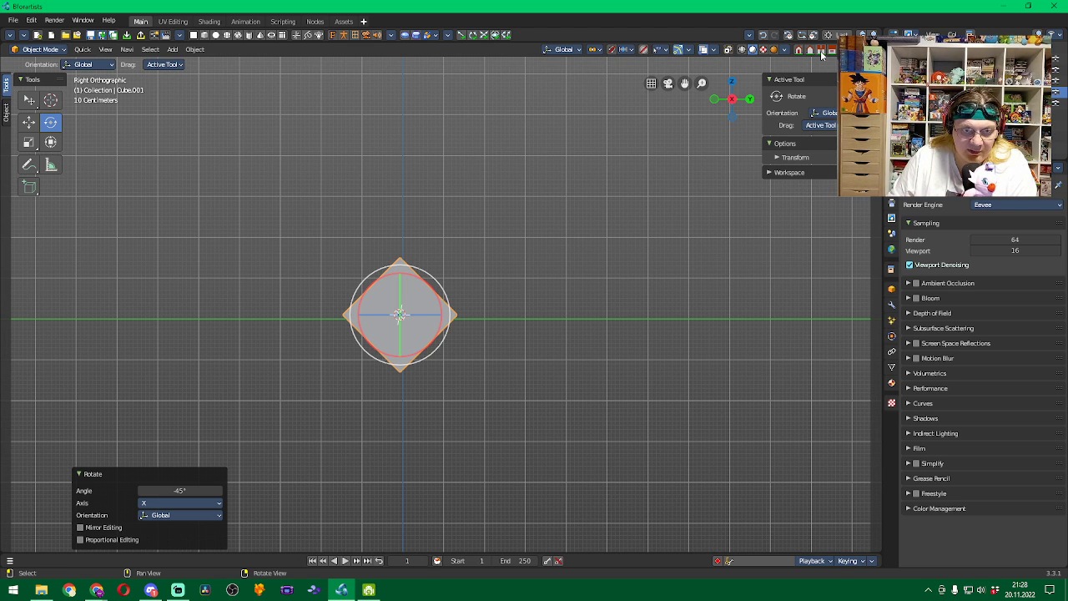
scroll(412, 308, "up", 3)
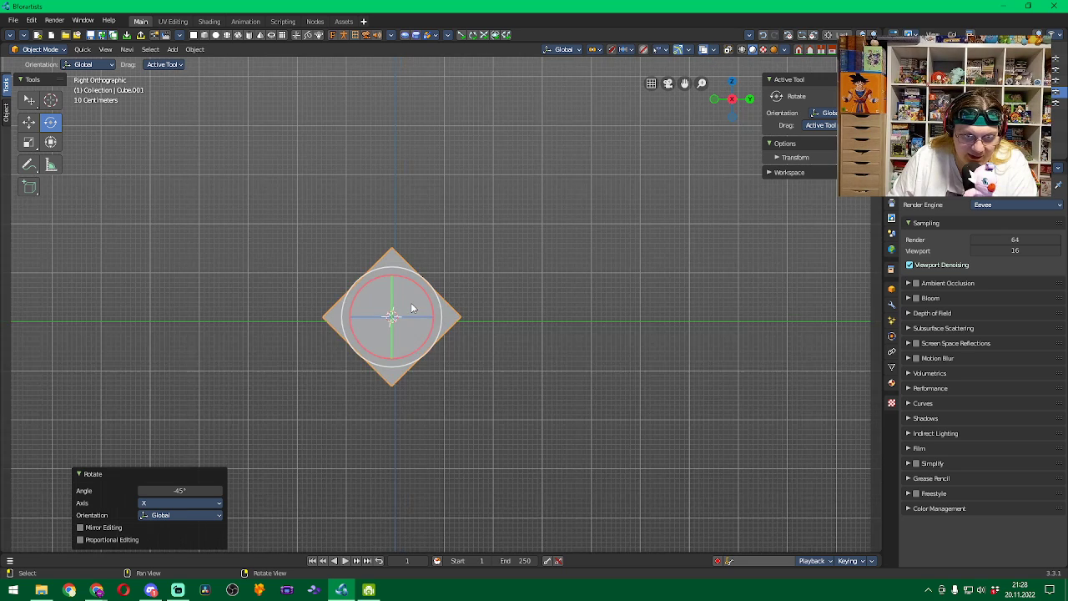
scroll(412, 309, "up", 1)
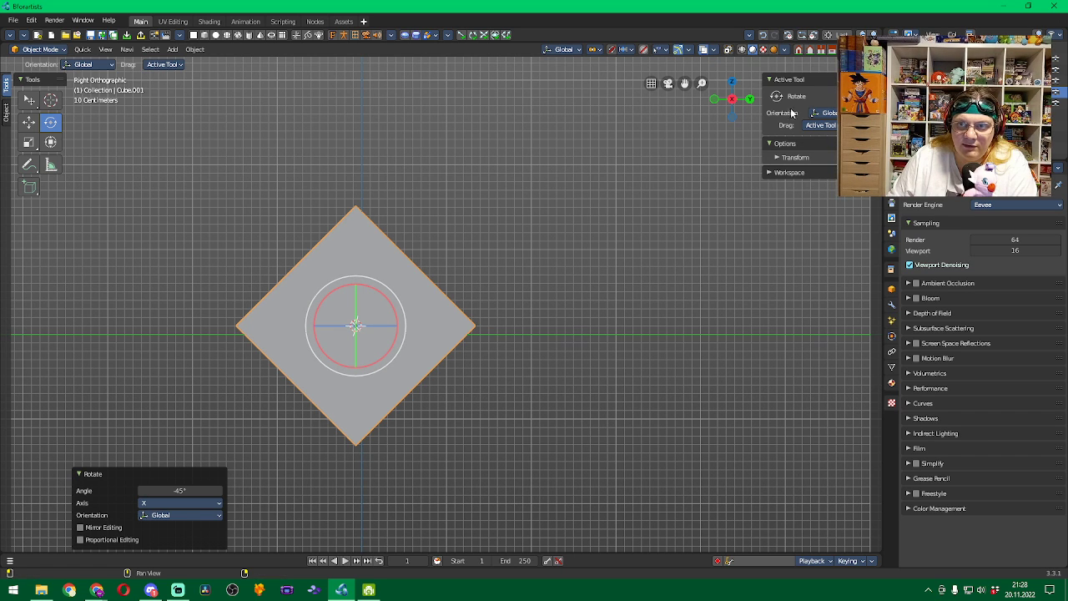
left_click(832, 51)
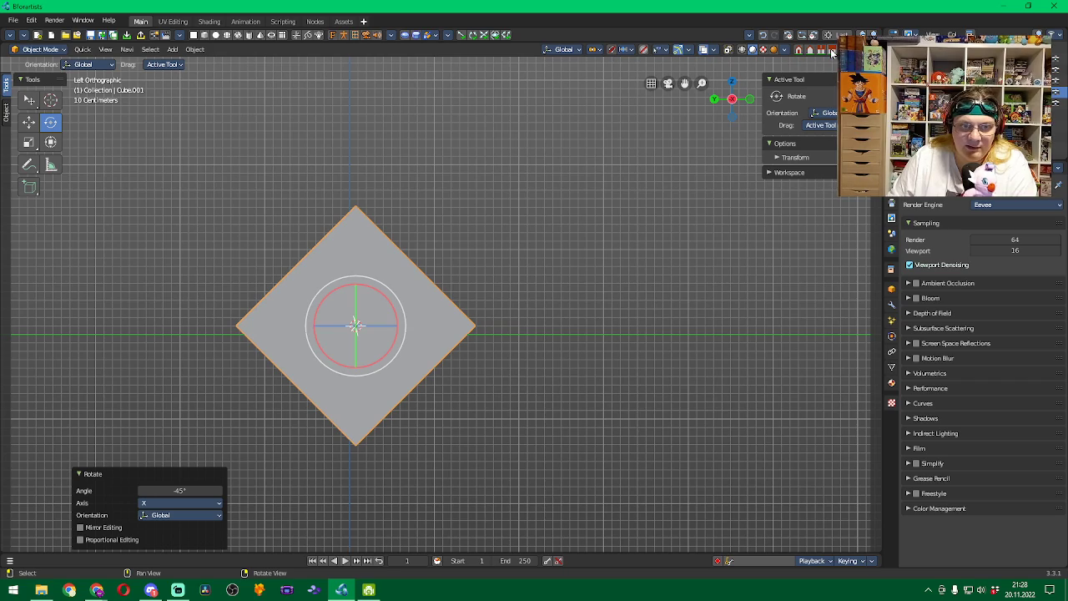
left_click(827, 52)
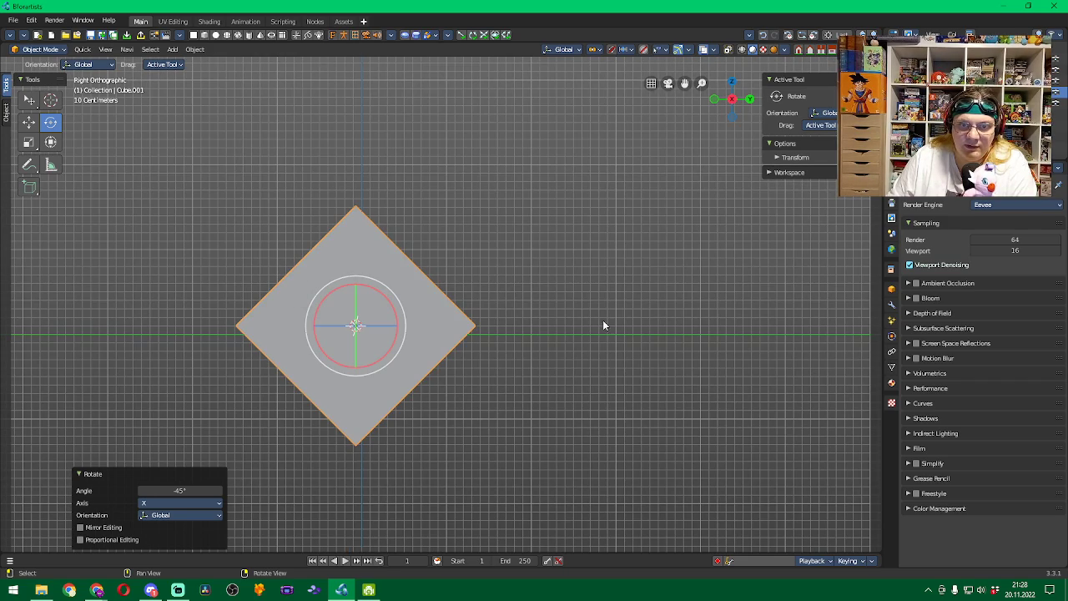
Rotate the tilted cube about the global Y axis by 45° and check it in the front orthographic view
middle_click_drag(561, 361, 400, 317)
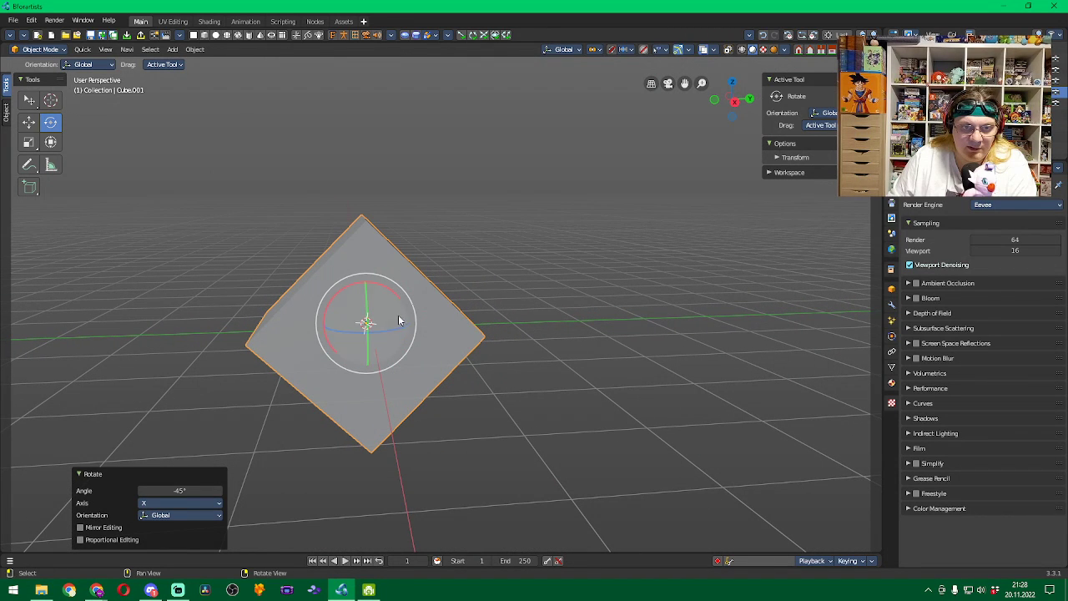
left_click_drag(367, 305, 369, 294)
left_click(177, 490)
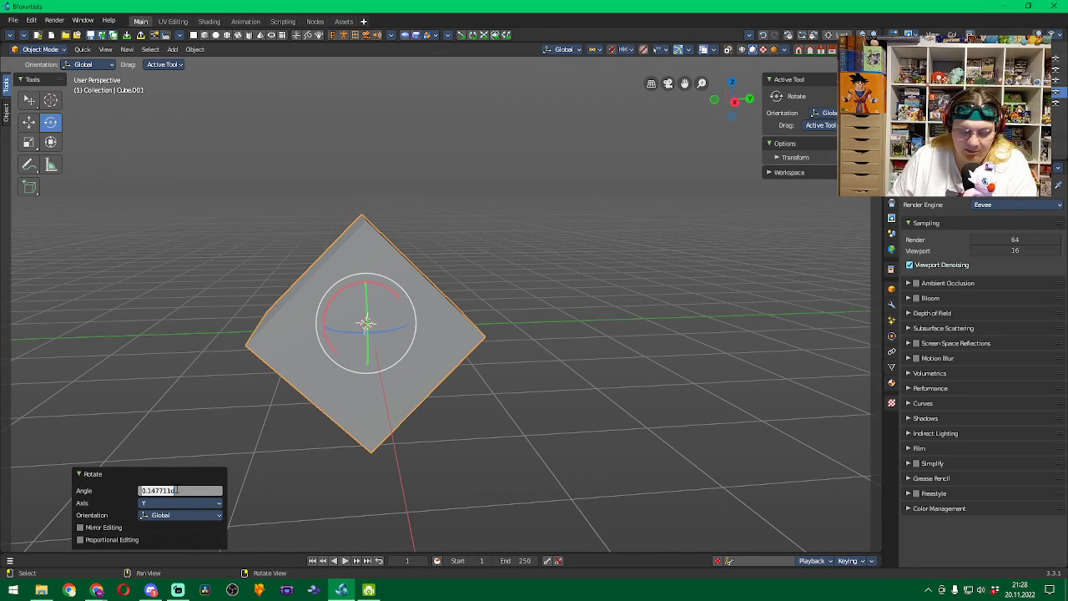
type("45")
key("Return")
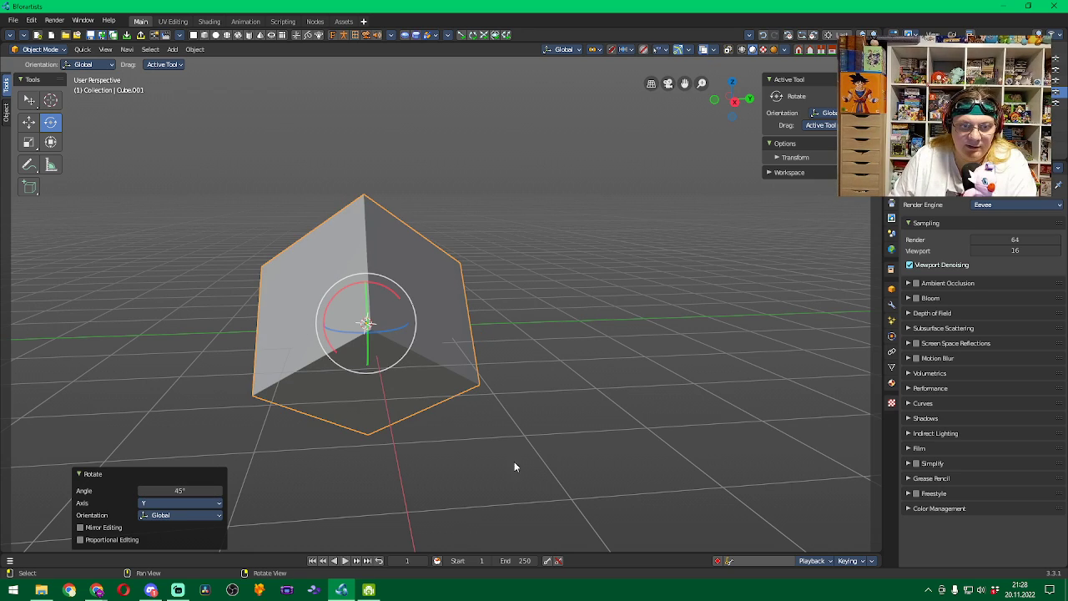
middle_click_drag(514, 461, 441, 456)
key("KP_1")
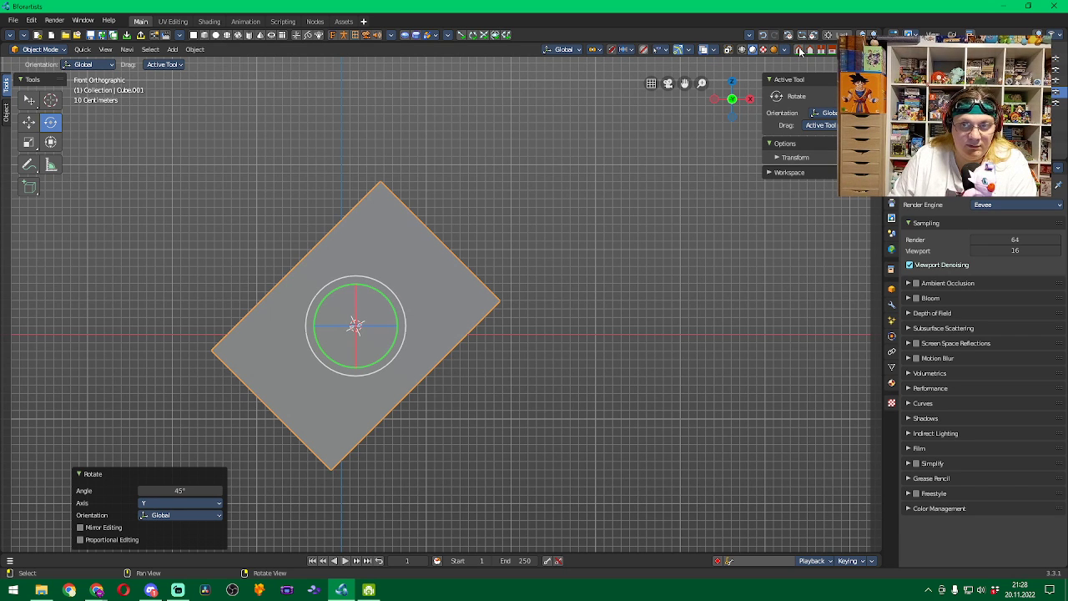
Examine the cube's combined X and Y tilt in the back, right and left orthographic views and from several perspective angles
key("ctrl+KP_1")
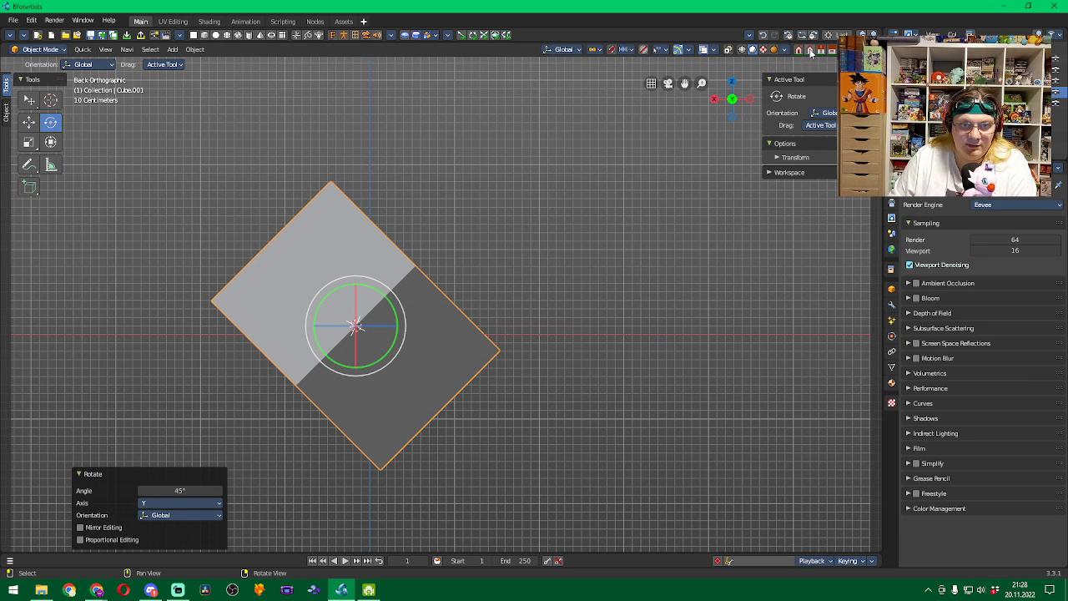
key("KP_3")
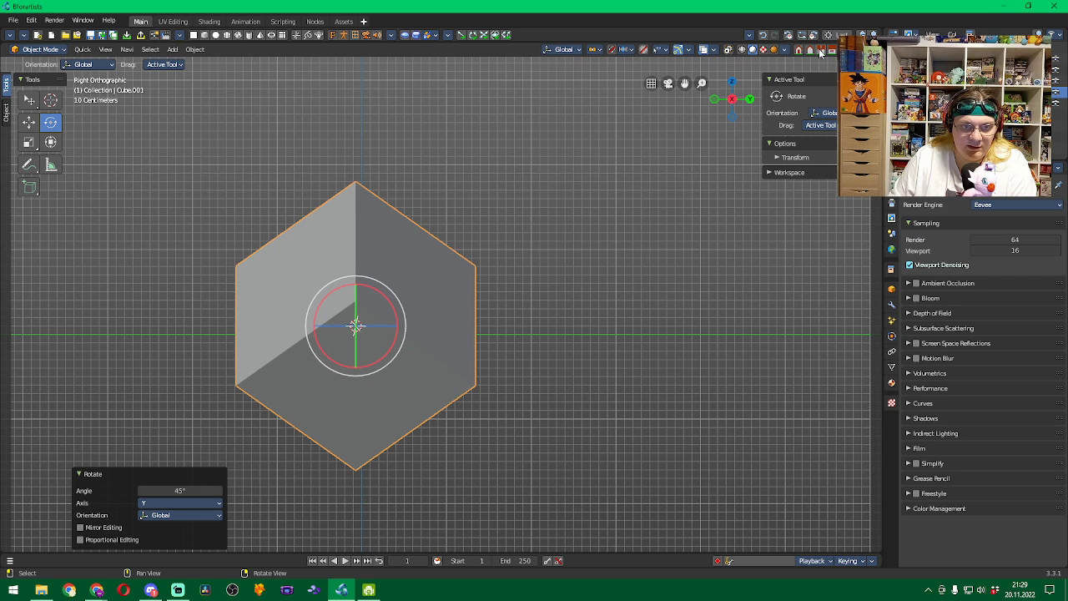
key("ctrl+KP_3")
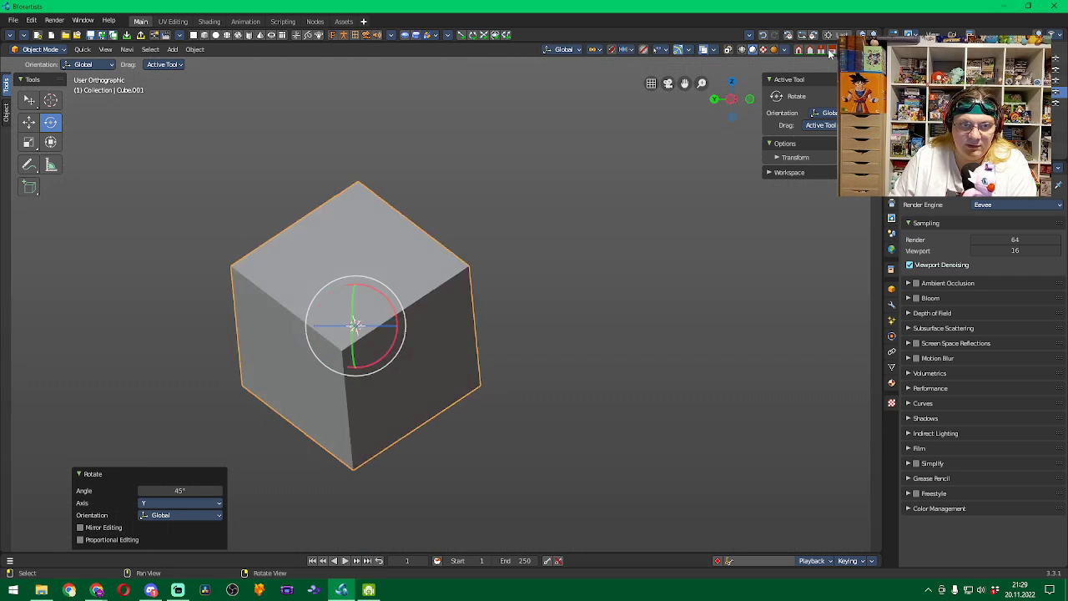
left_click(822, 52)
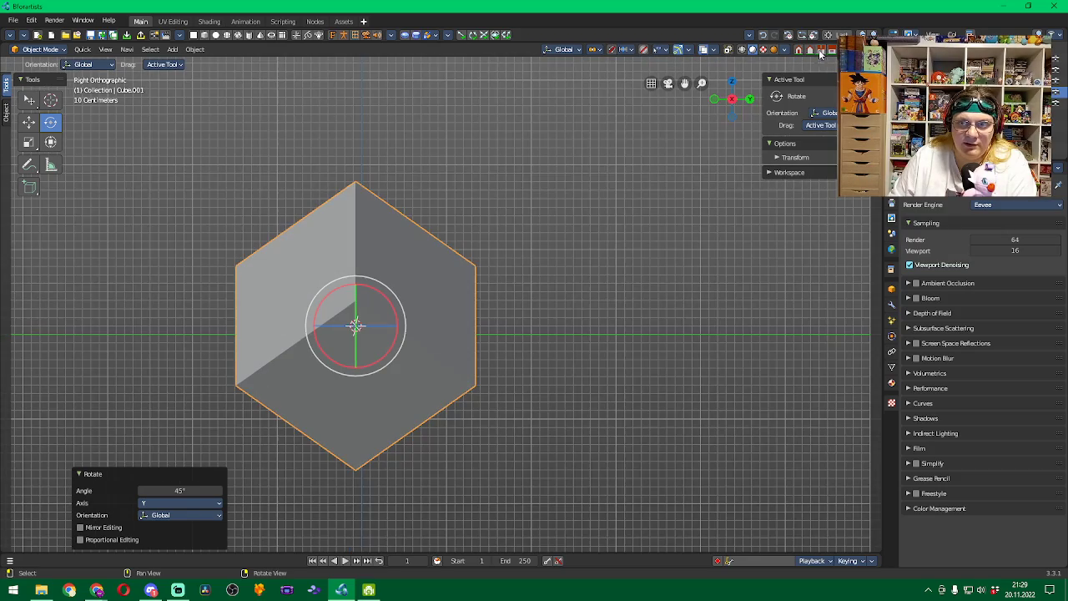
middle_click_drag(584, 343, 580, 312)
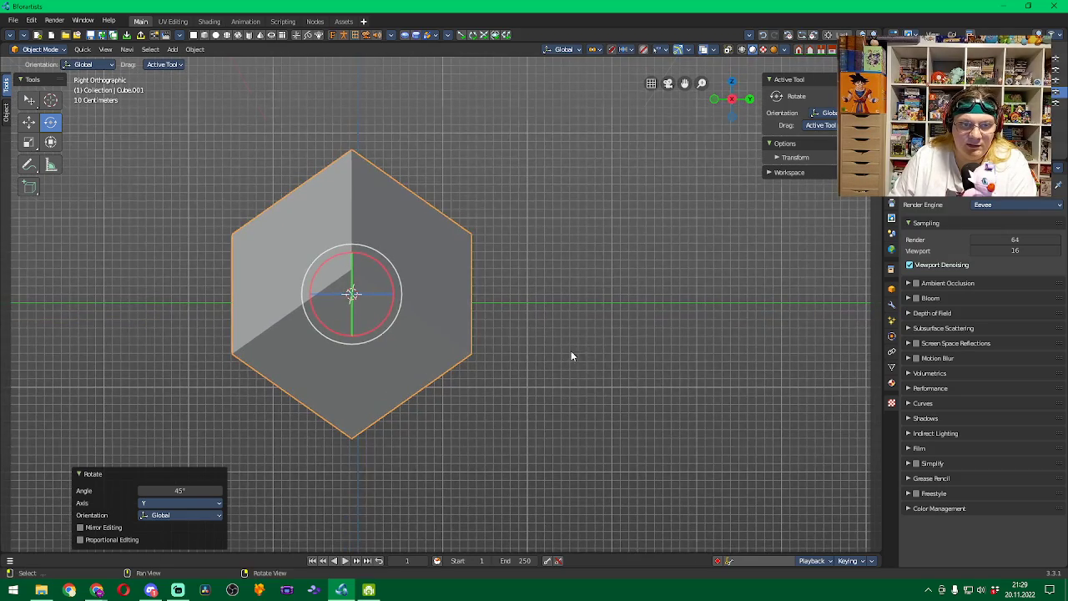
middle_click_drag(571, 350, 702, 372)
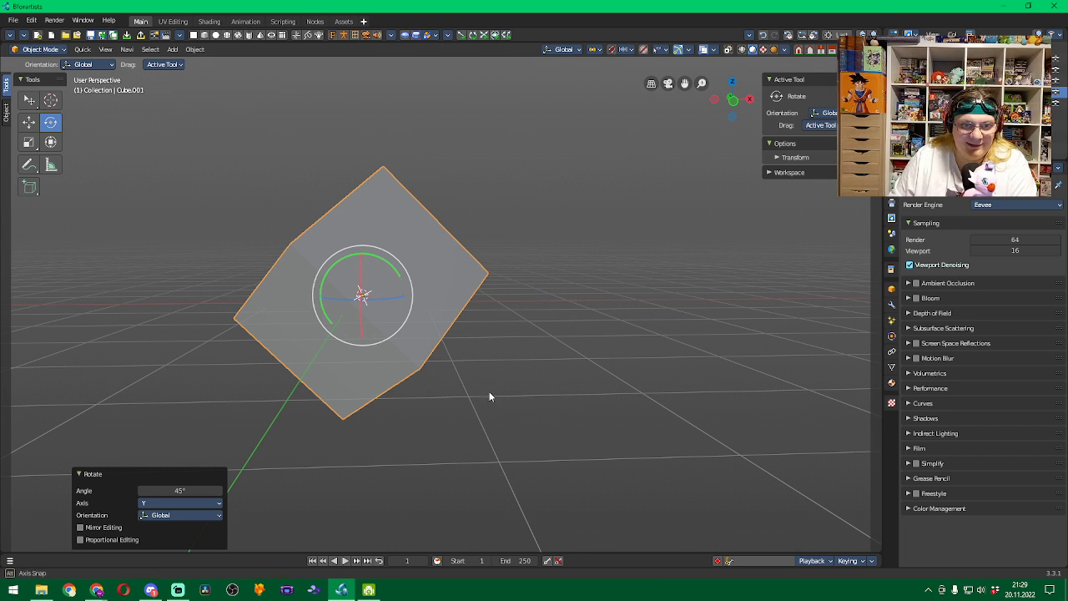
middle_click_drag(491, 394, 365, 401)
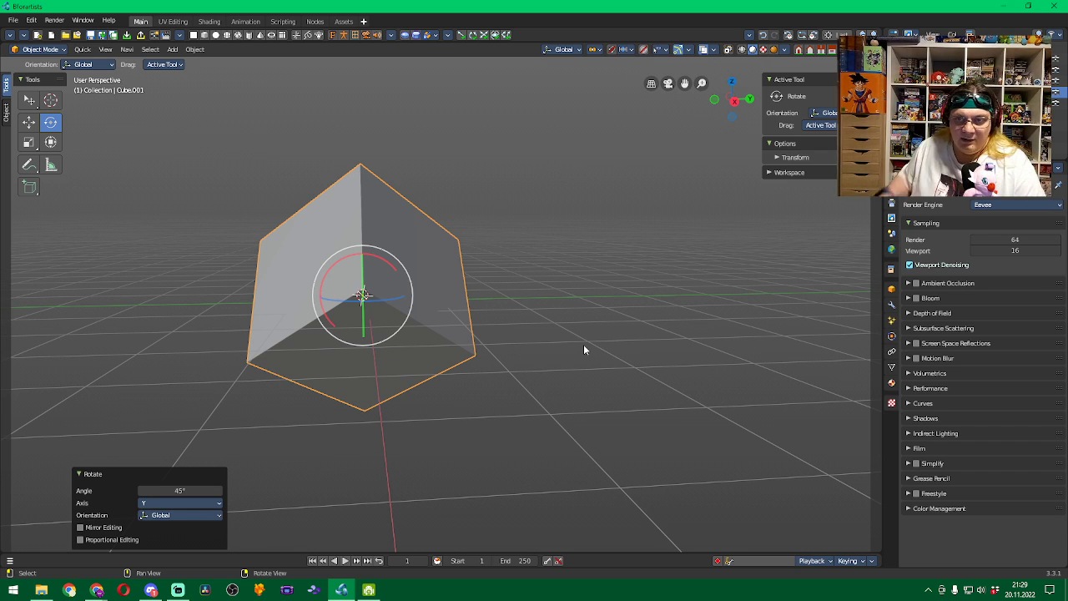
middle_click_drag(584, 253, 577, 262)
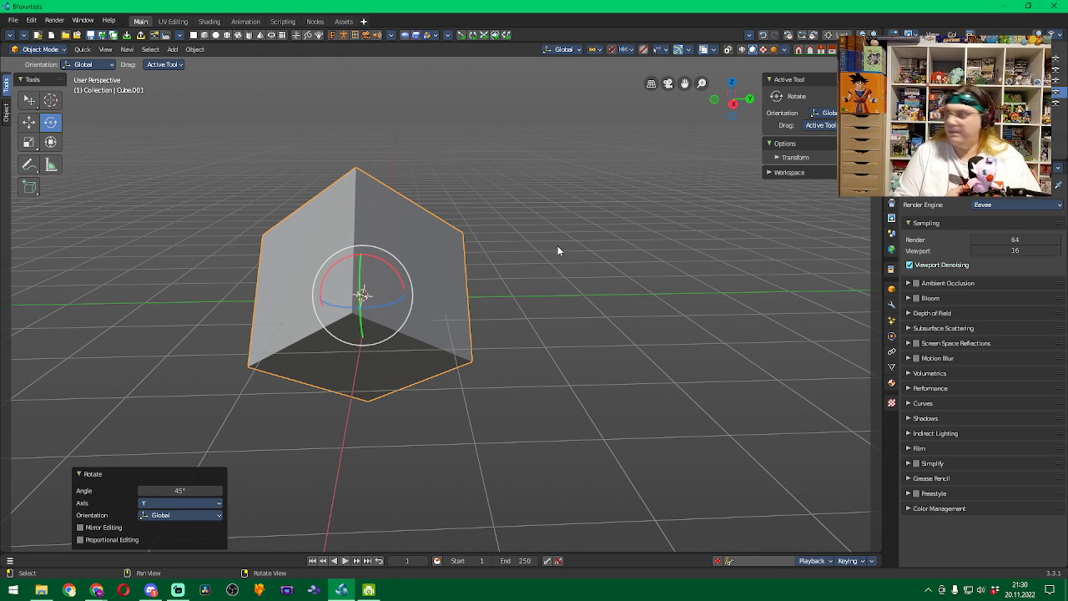
Undo the cube's last two rotations and change the viewport to orthographic projection
key("ctrl+z")
key("ctrl+z")
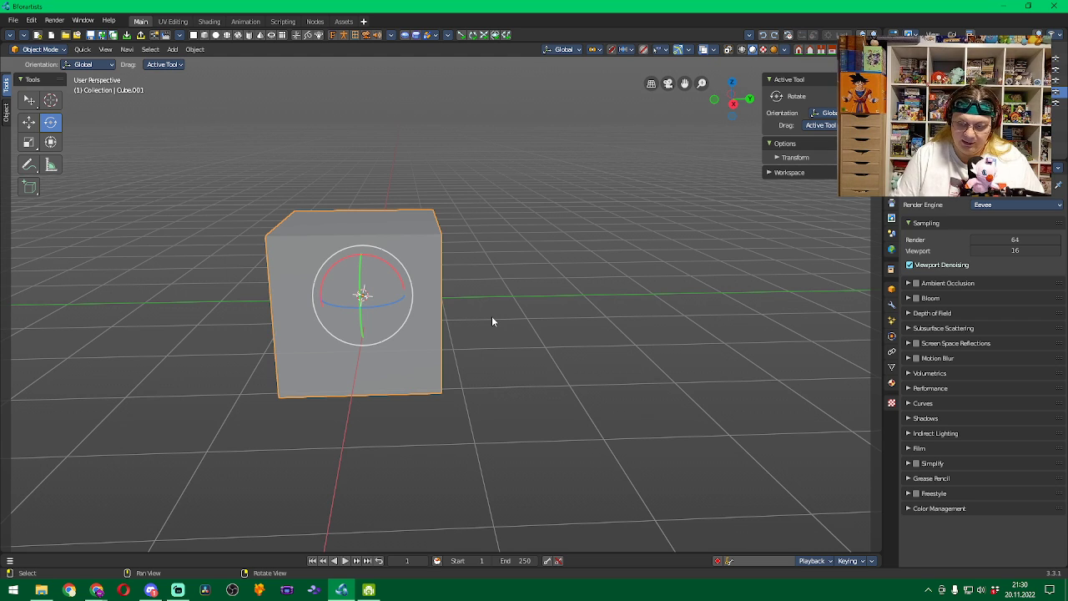
key("KP_5")
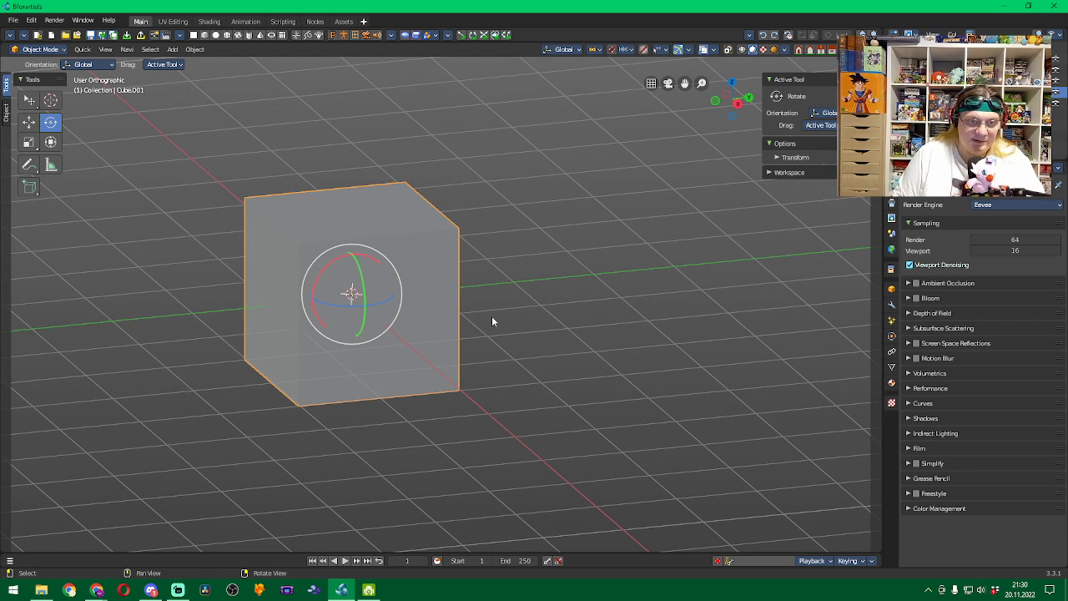
key("v")
key("ctrl+Tab")
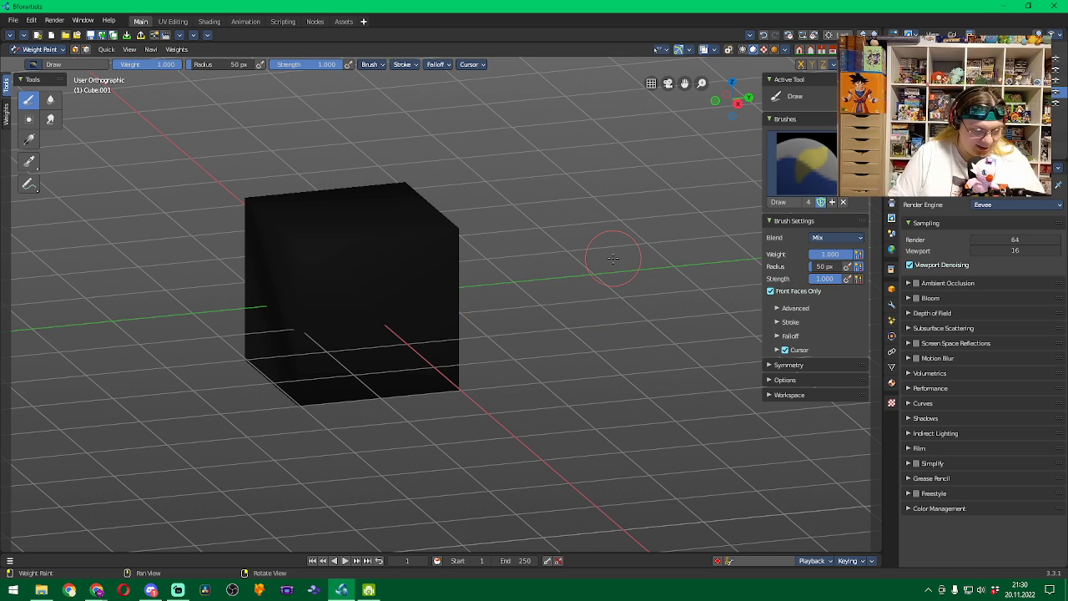
key("ctrl+Tab")
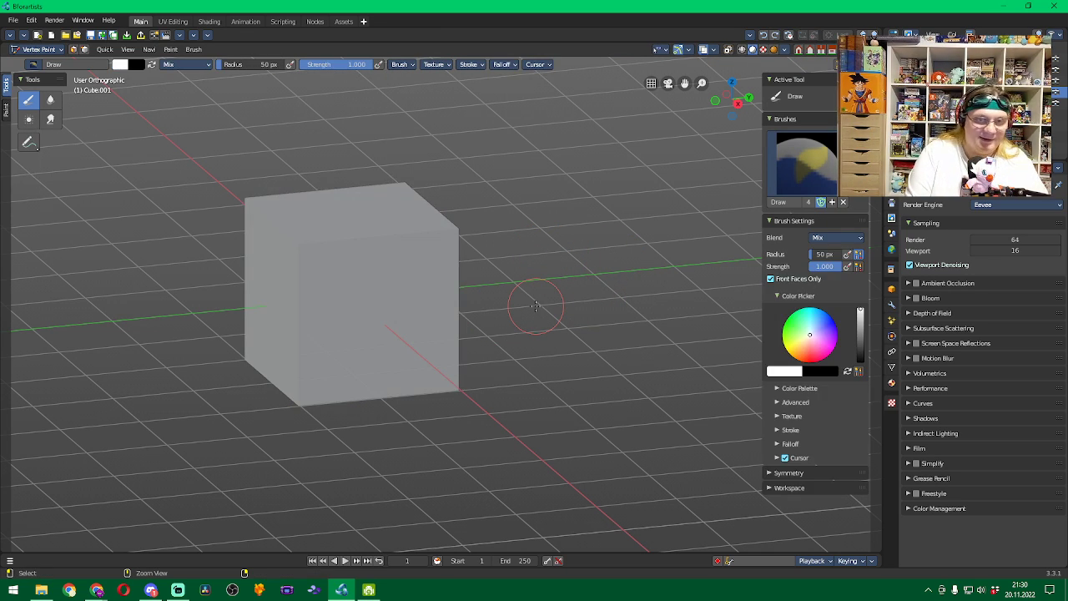
key("ctrl+Tab")
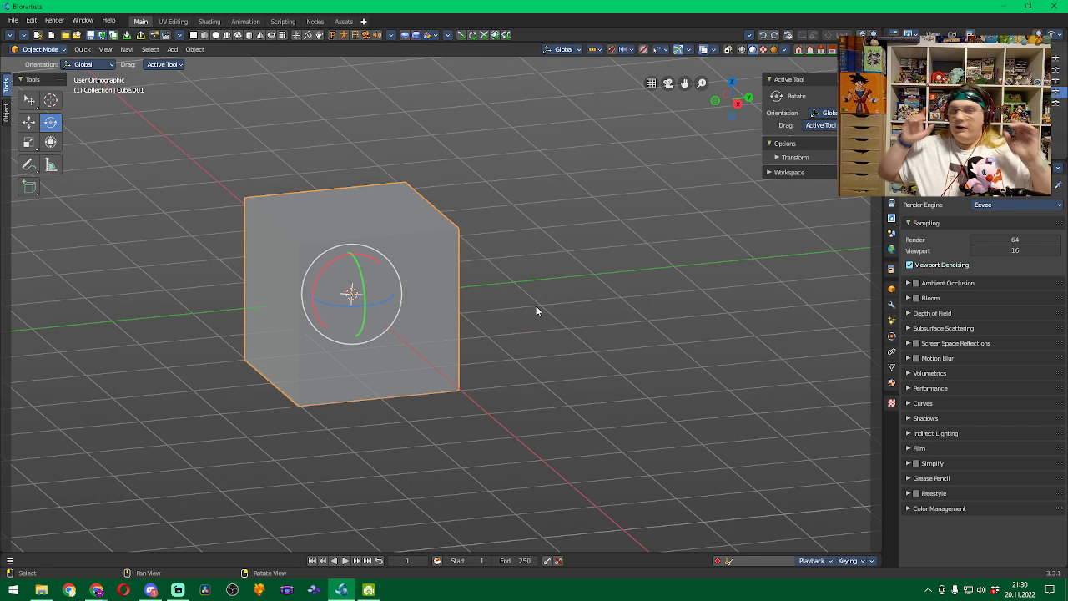
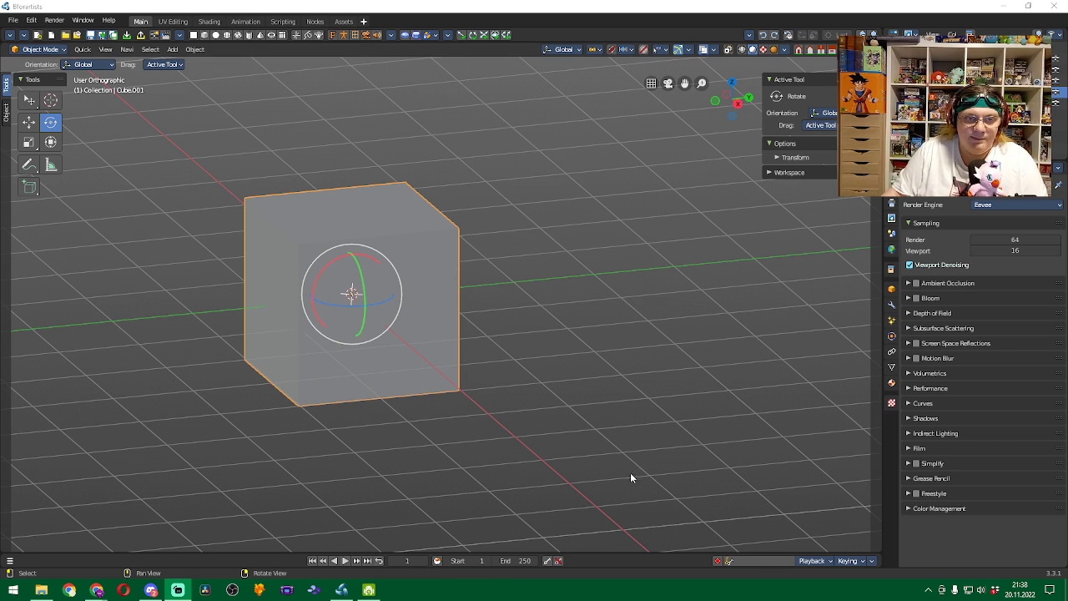
Deselect the cube and look at it nearly straight on from the front
left_click(684, 277)
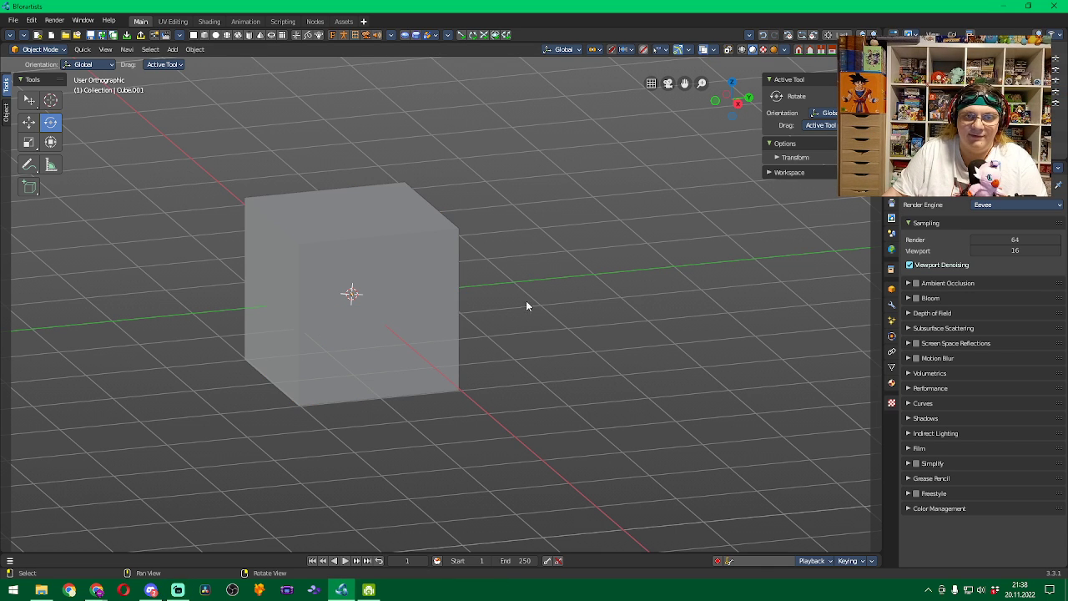
middle_click_drag(529, 288, 549, 289)
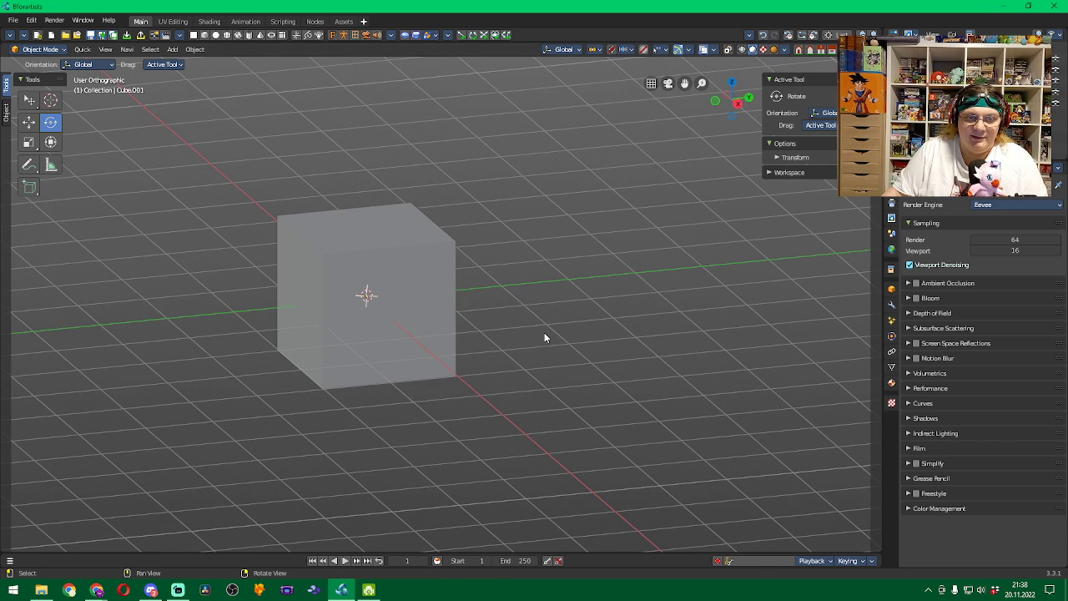
middle_click_drag(544, 338, 668, 356, "alt")
scroll(518, 302, "up", 3)
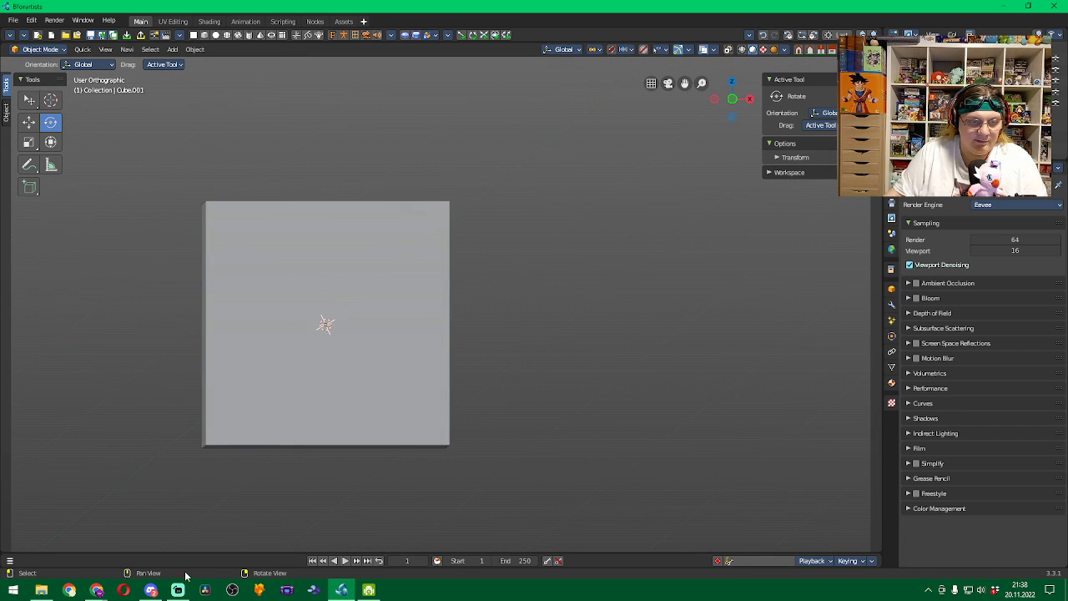
Switch to the Bforartists2 Quickstart tutorial video, play the passage on rotation values up to 2:28, and return to Bforartists
mouse_move(96, 590)
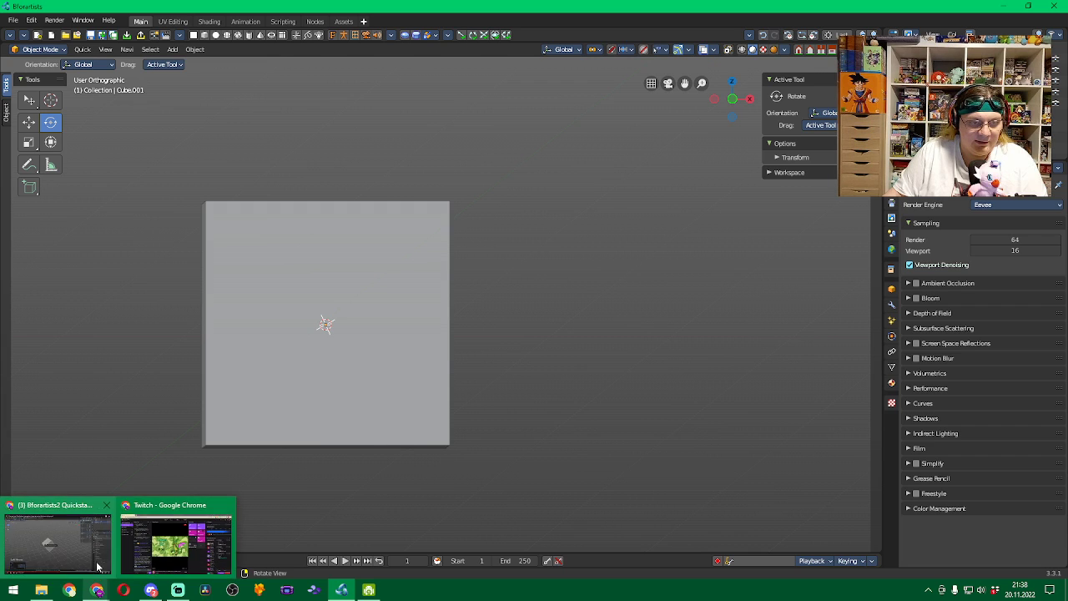
left_click(58, 547)
left_click(610, 310)
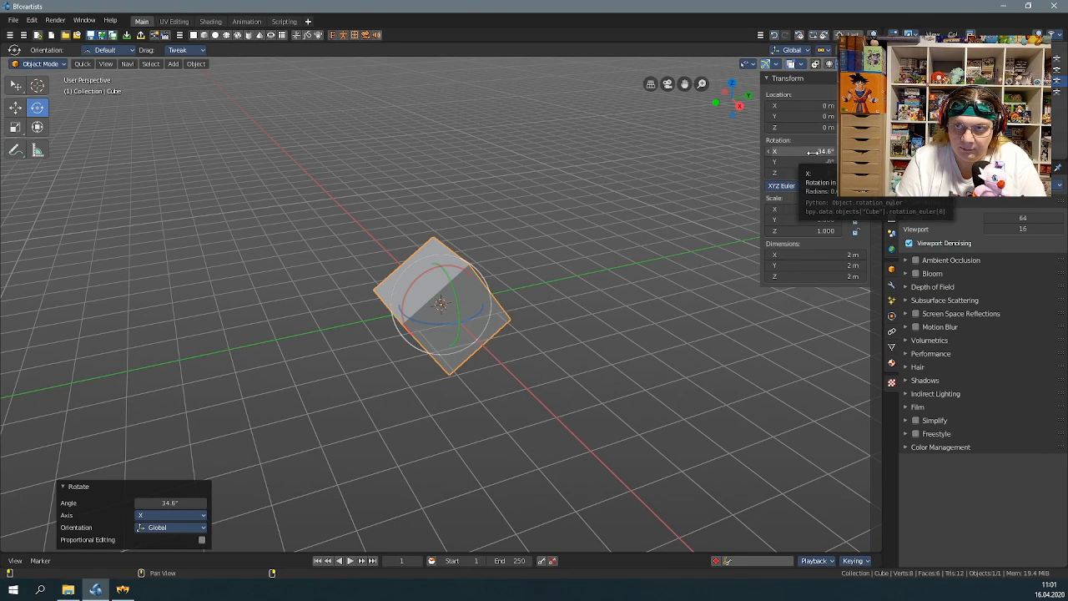
left_click(916, 315)
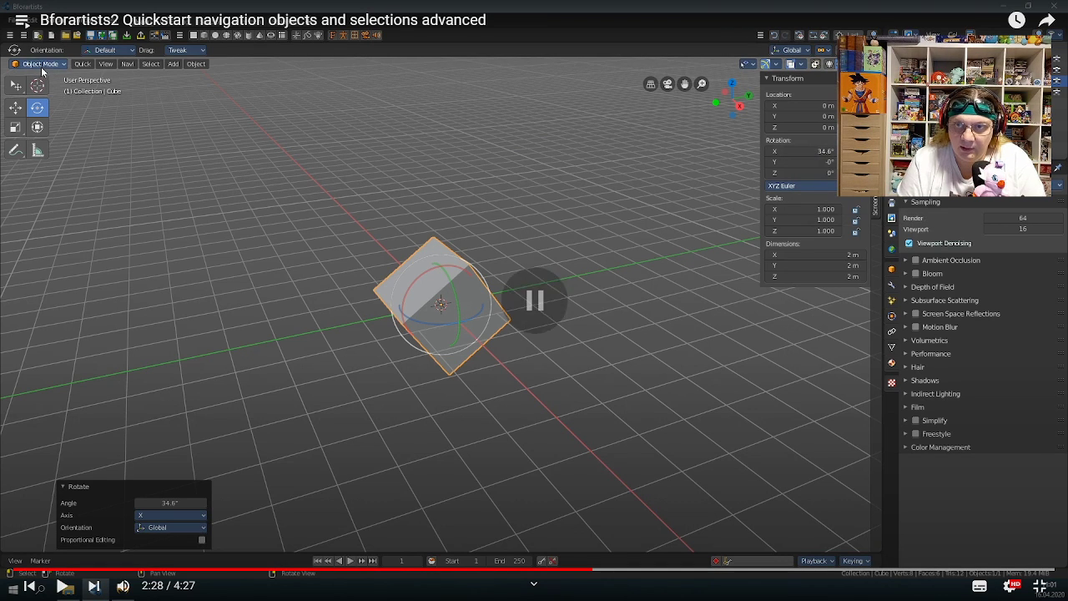
key("alt+Tab")
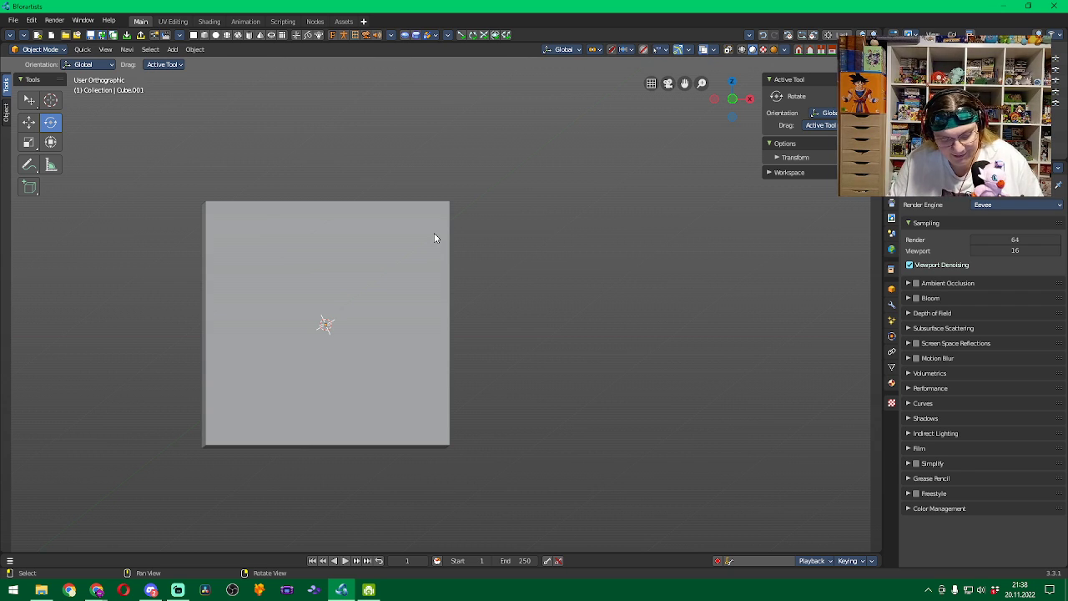
Select the cube with the Rotate tool active and display its location, rotation and scale values
key("s")
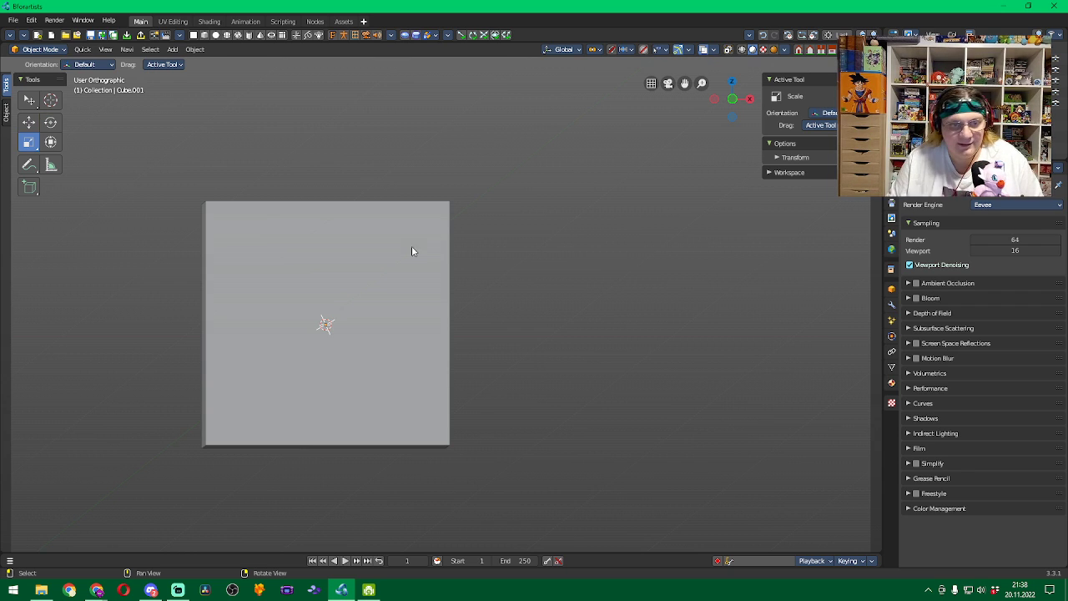
left_click(51, 122)
left_click(356, 257)
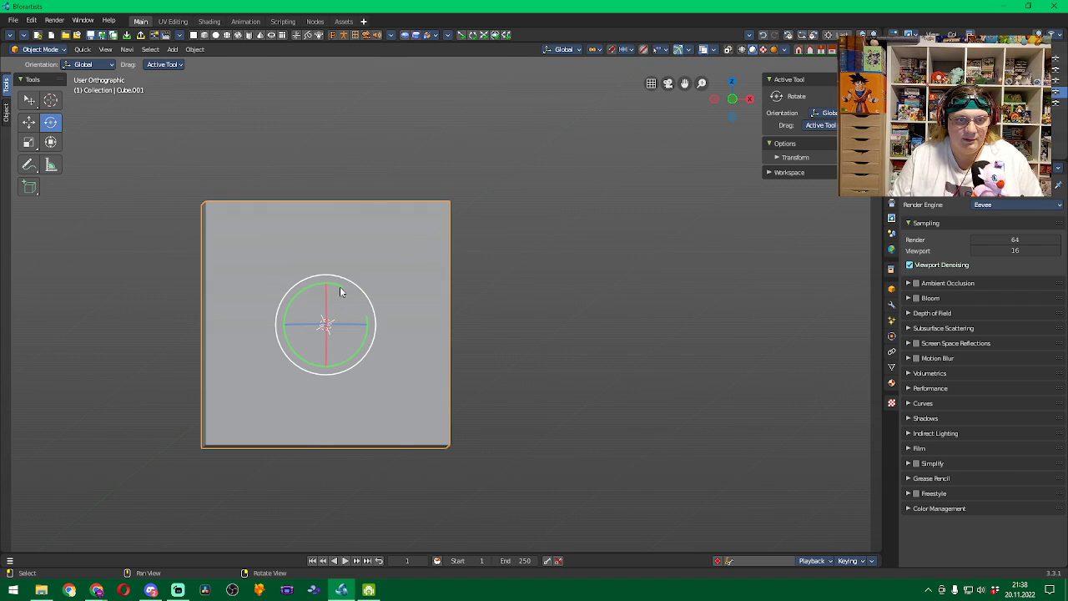
mouse_move(507, 317)
middle_mouse_down()
mouse_move(505, 288)
mouse_move(522, 293)
mouse_move(529, 322)
mouse_move(506, 323)
middle_mouse_up()
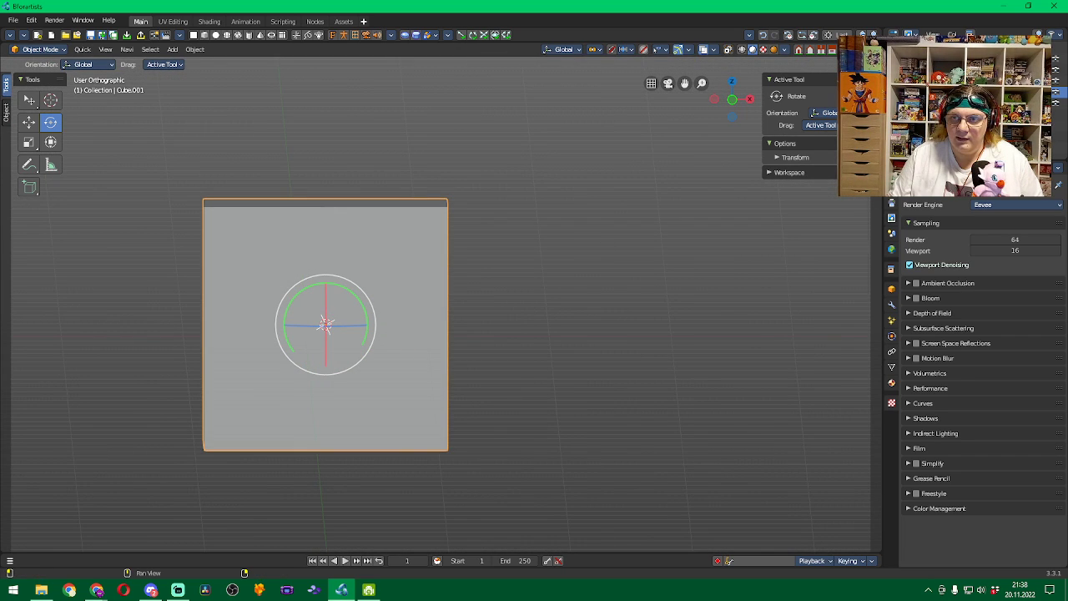
left_click(875, 84)
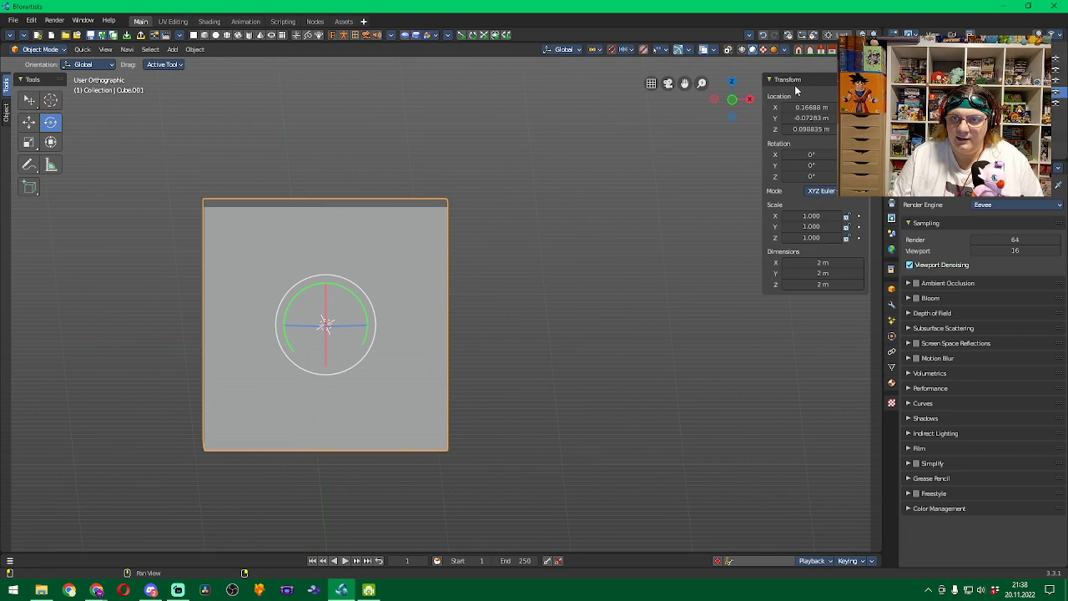
Set the cube's X rotation and Y rotation to 45° each
left_click(807, 154)
type("45")
key("Return")
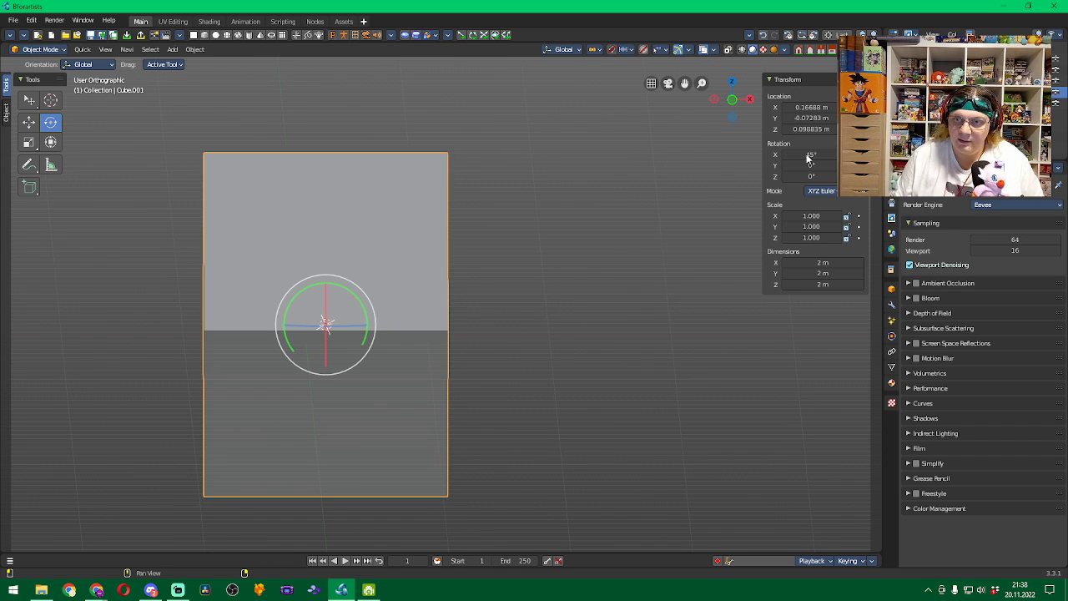
left_click(809, 166)
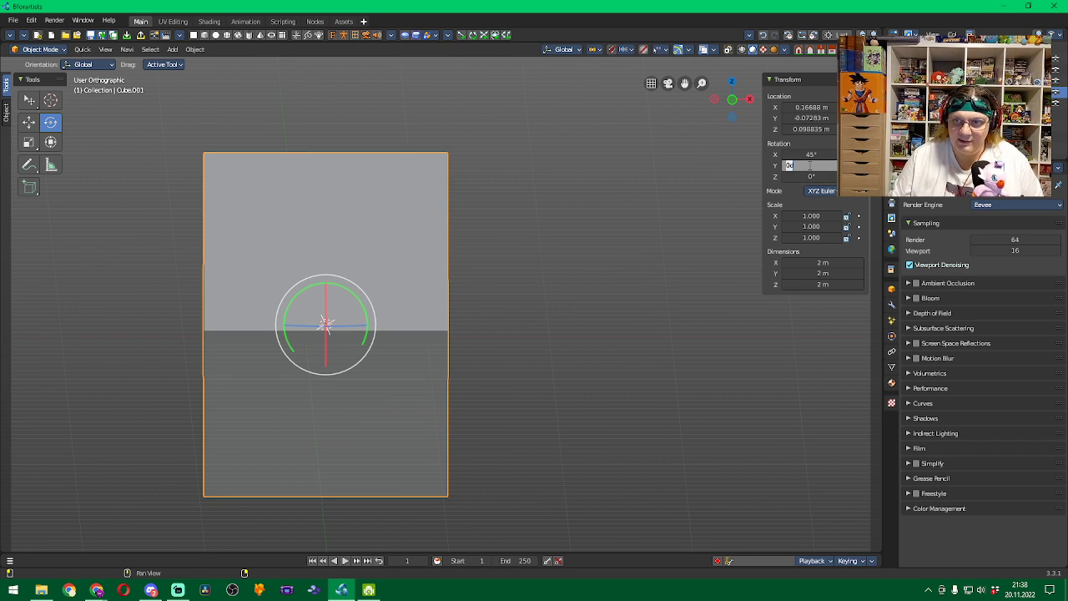
type("45")
key("Return")
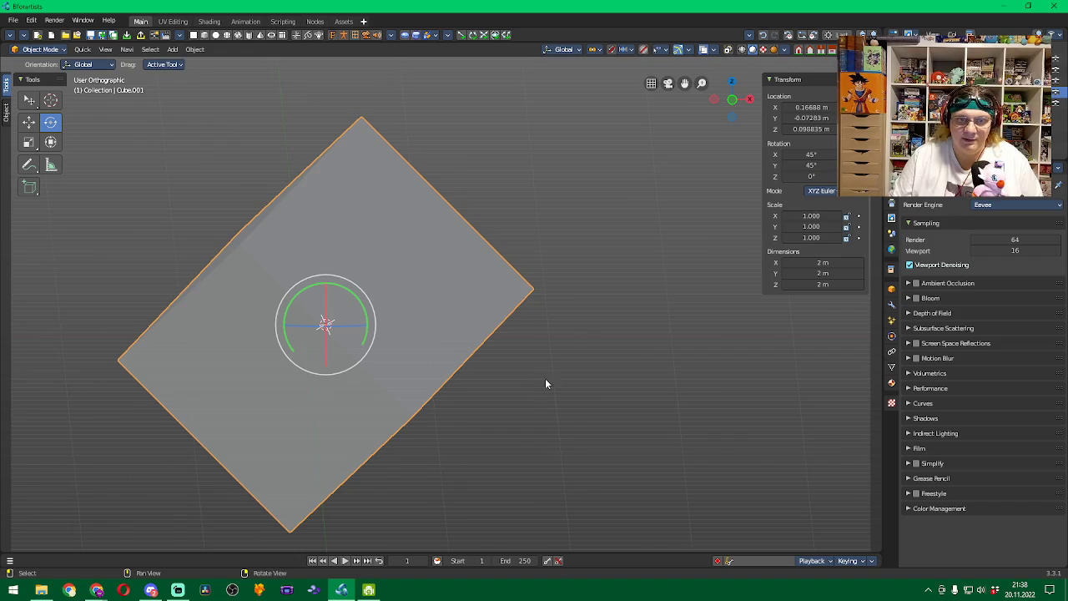
Examine the cube rotated about X and Y in the front, back, right, left and top orthographic views
middle_click_drag(545, 384, 664, 400)
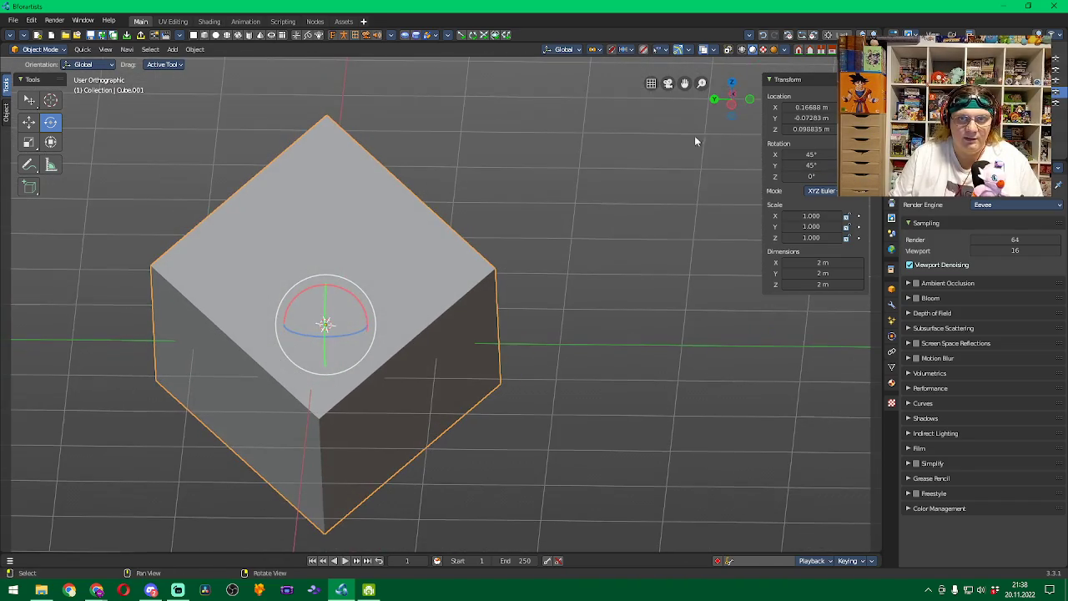
key("KP_1")
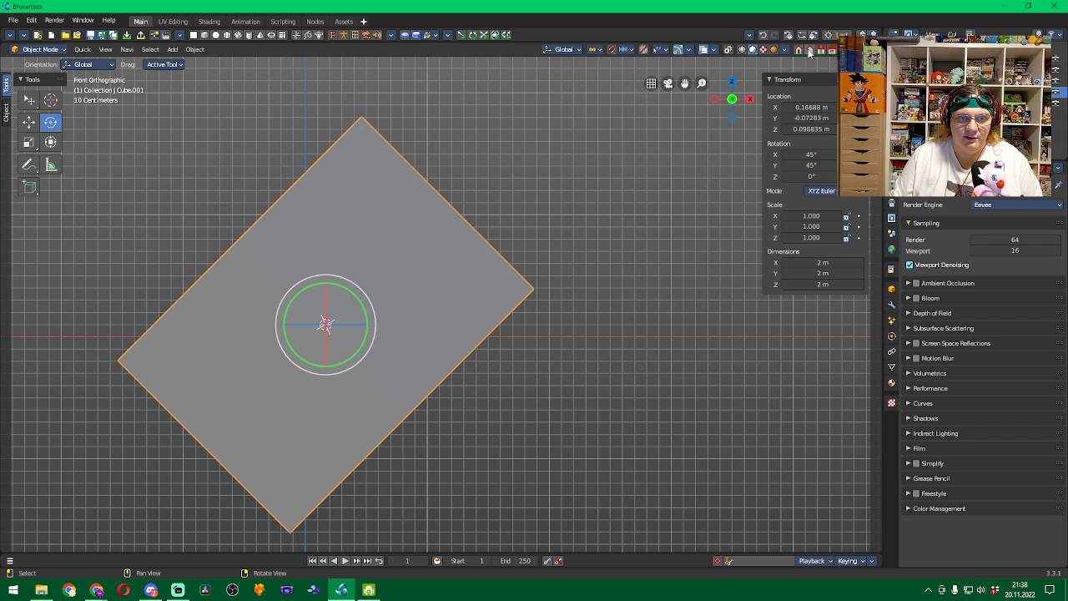
left_click(810, 52)
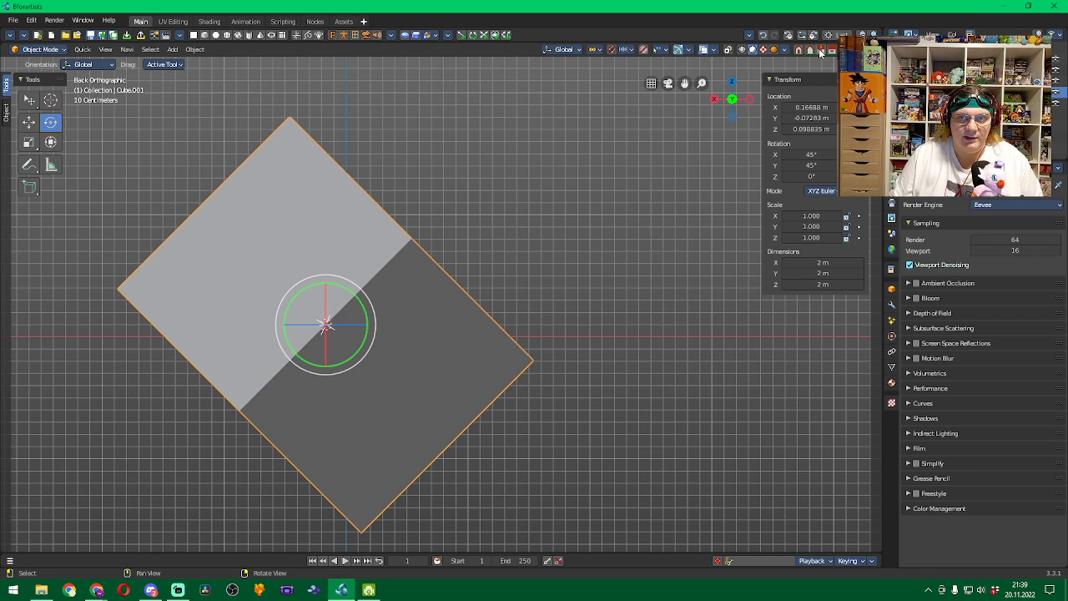
left_click(822, 52)
left_click(832, 51)
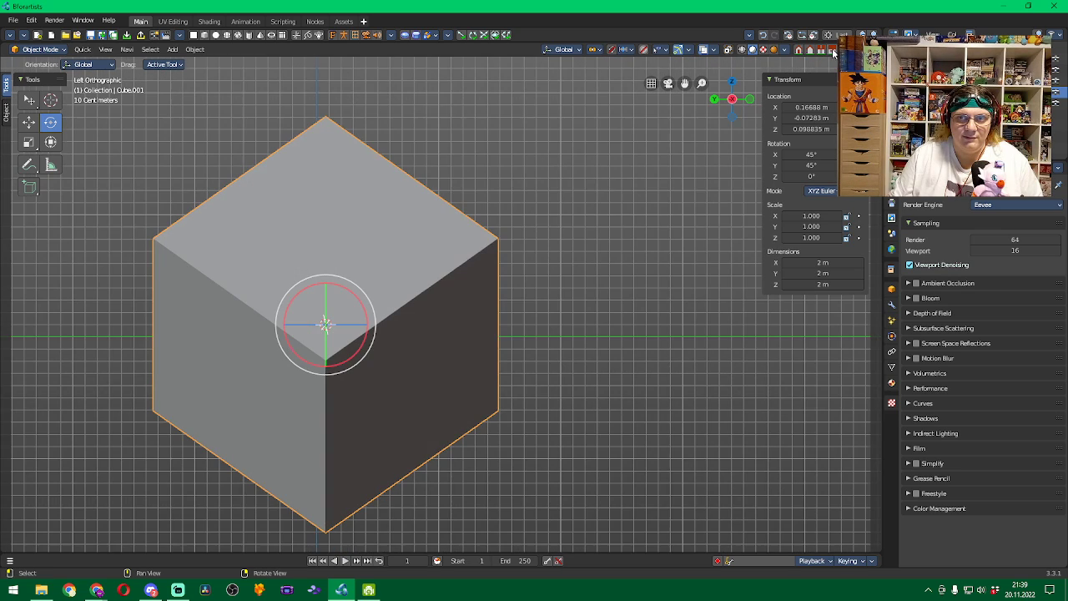
left_click(843, 52)
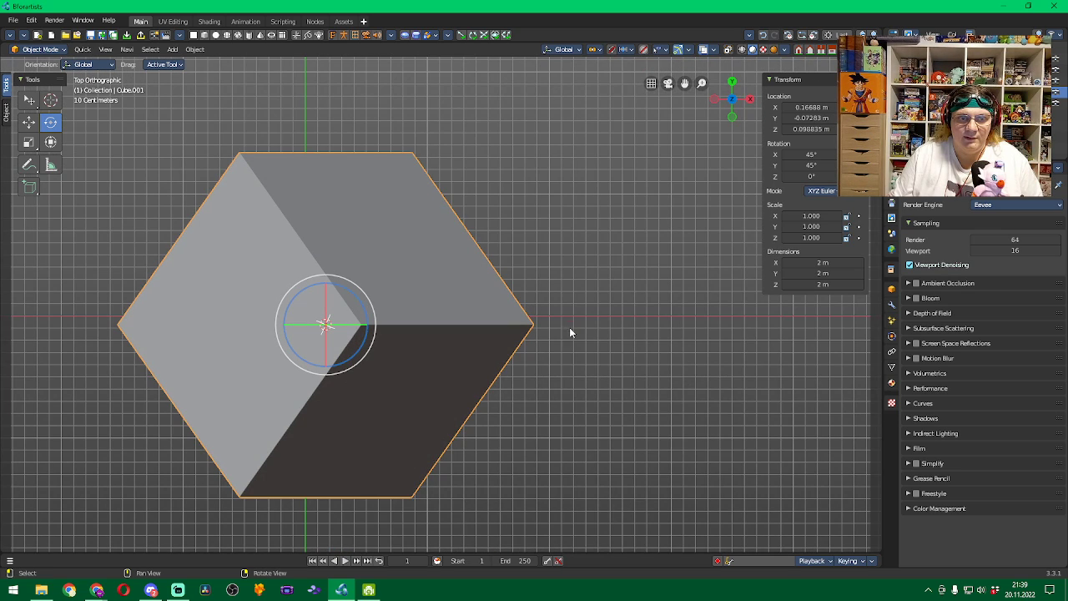
right_click_drag(574, 372, 615, 295)
scroll(570, 345, "down", 4)
middle_click_drag(615, 295, 557, 307)
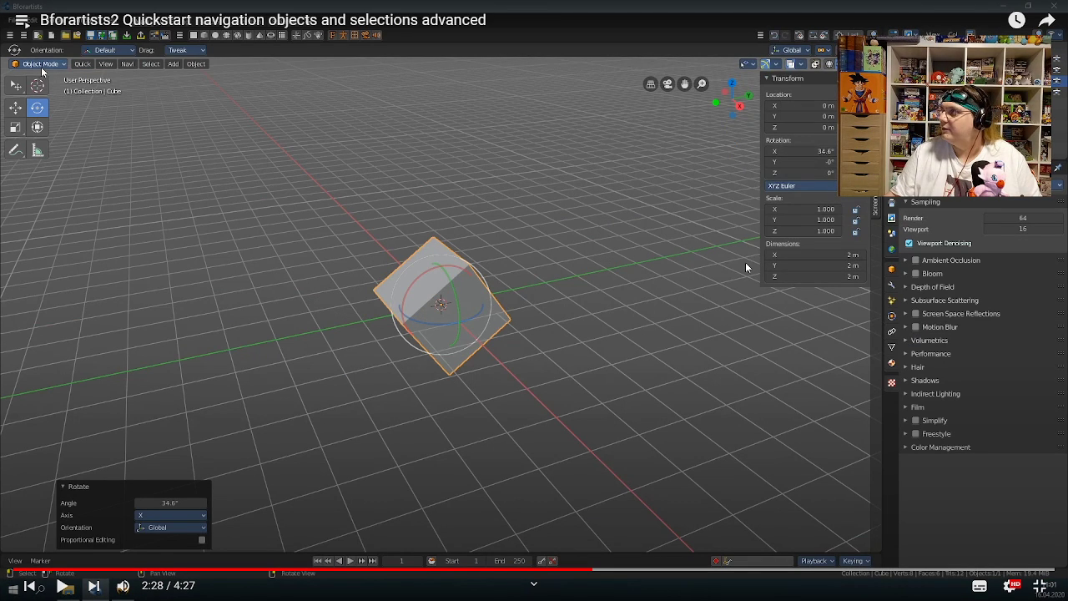
Resume the tutorial video from 2:28 and rotate the moved cube about 11° around the global X axis
left_click(746, 262)
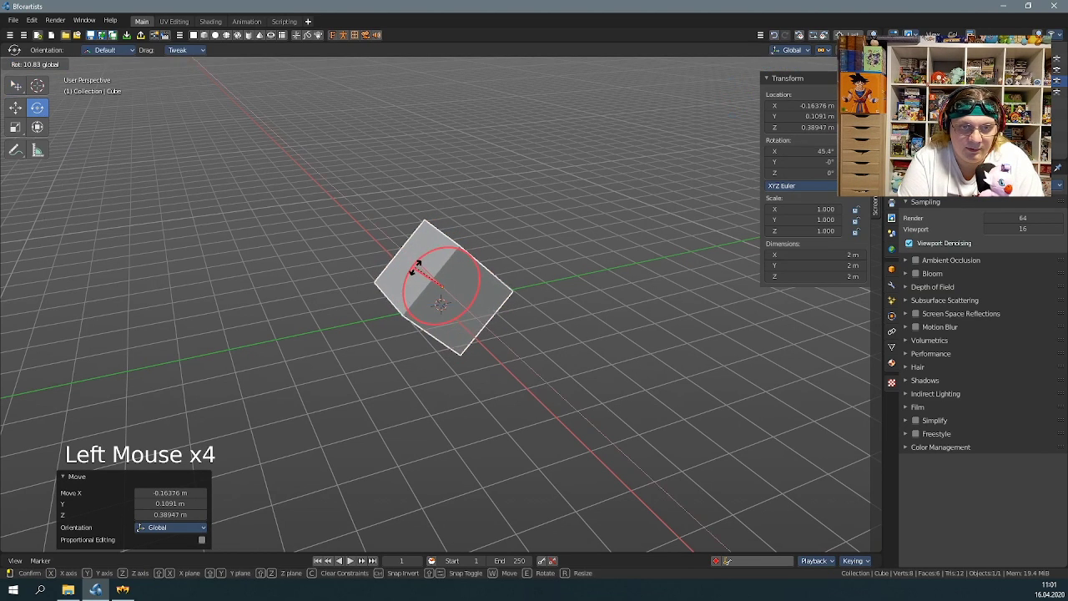
left_click_drag(415, 268, 417, 268)
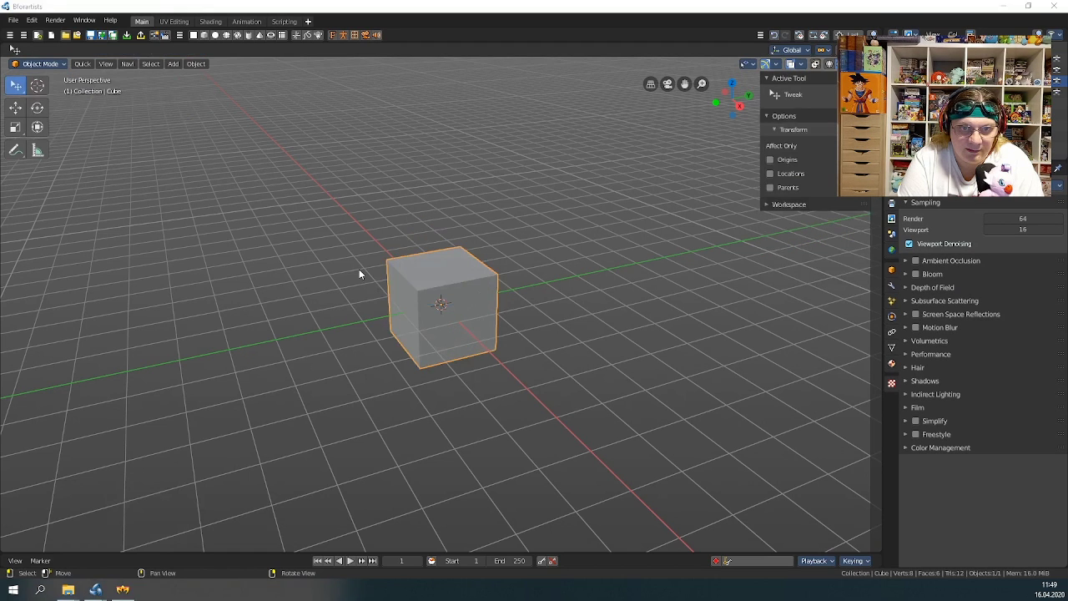
Duplicate the cube twice, placing one copy about 2.8 m from the original and the other farther along the Y axis
left_click(794, 50)
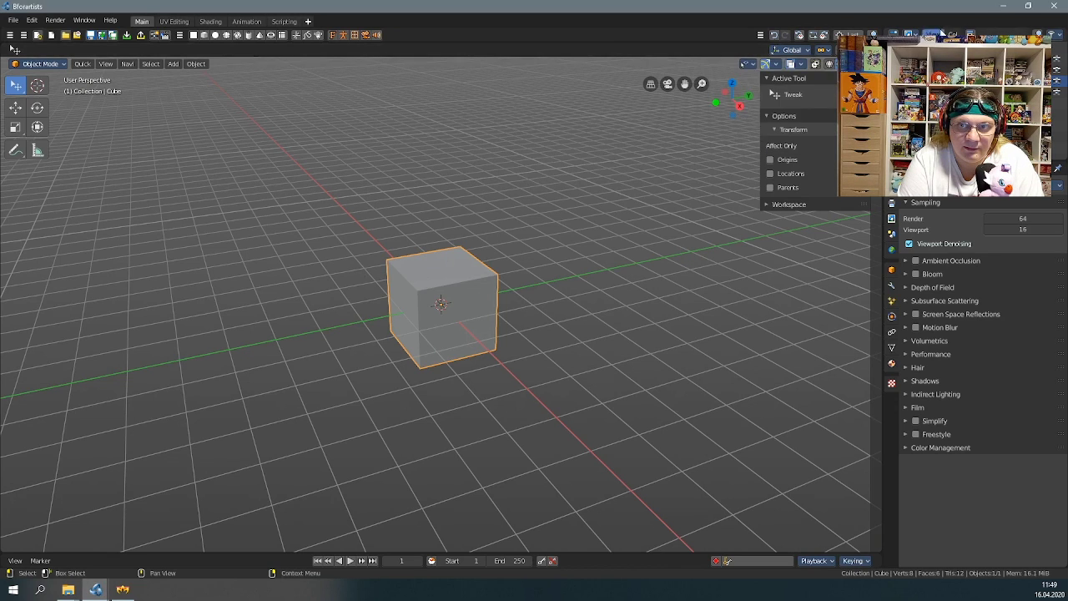
left_click(824, 51)
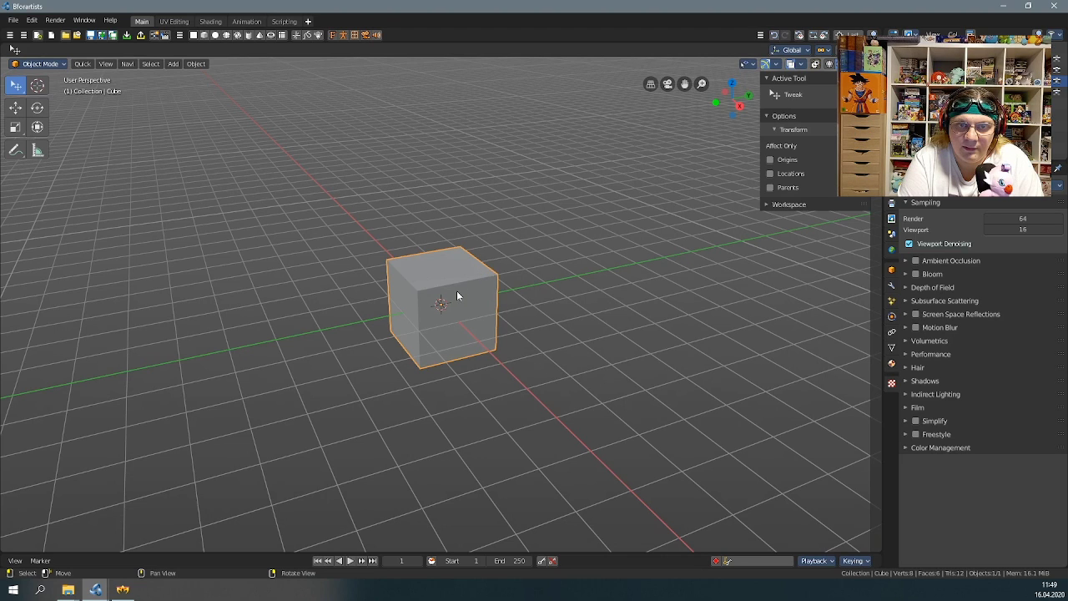
key("shift+d")
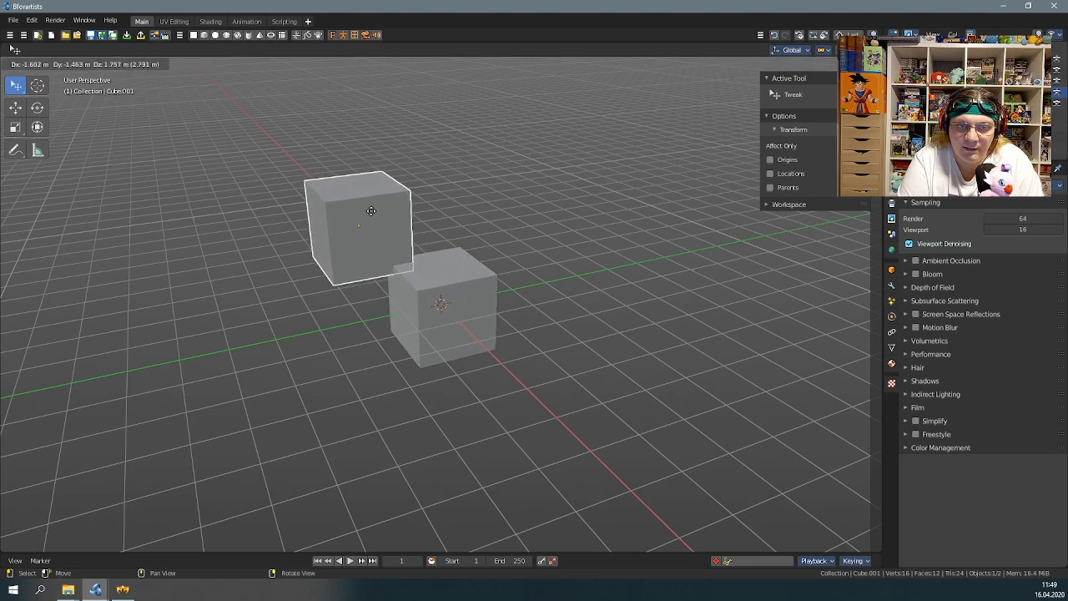
left_click(371, 209)
key("shift+d")
left_click(563, 187)
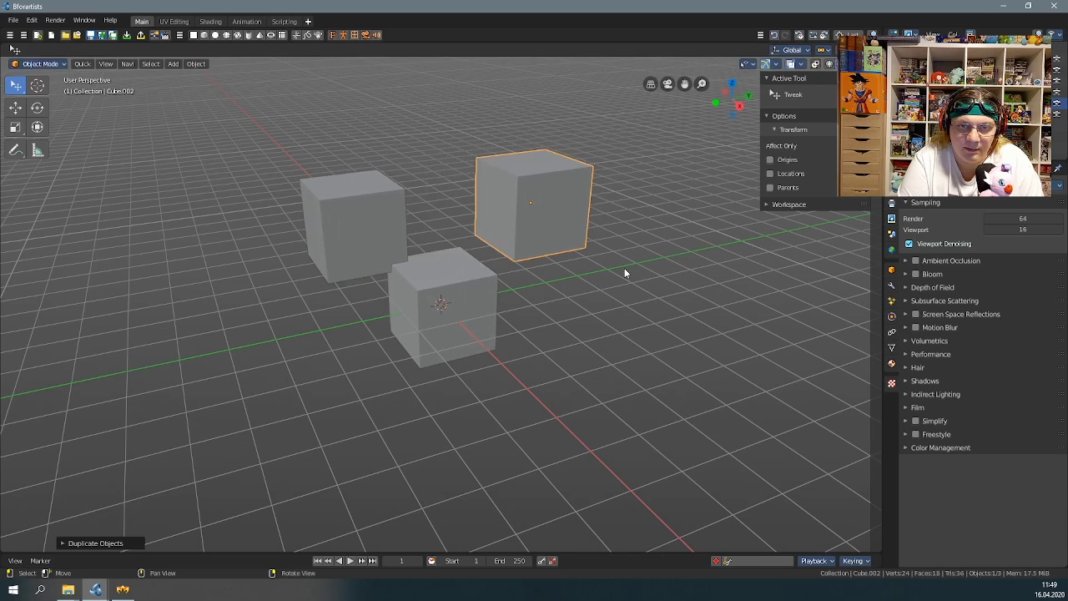
Box-select all three cubes with the Select Box tool and activate the Rotate tool
left_click(194, 65)
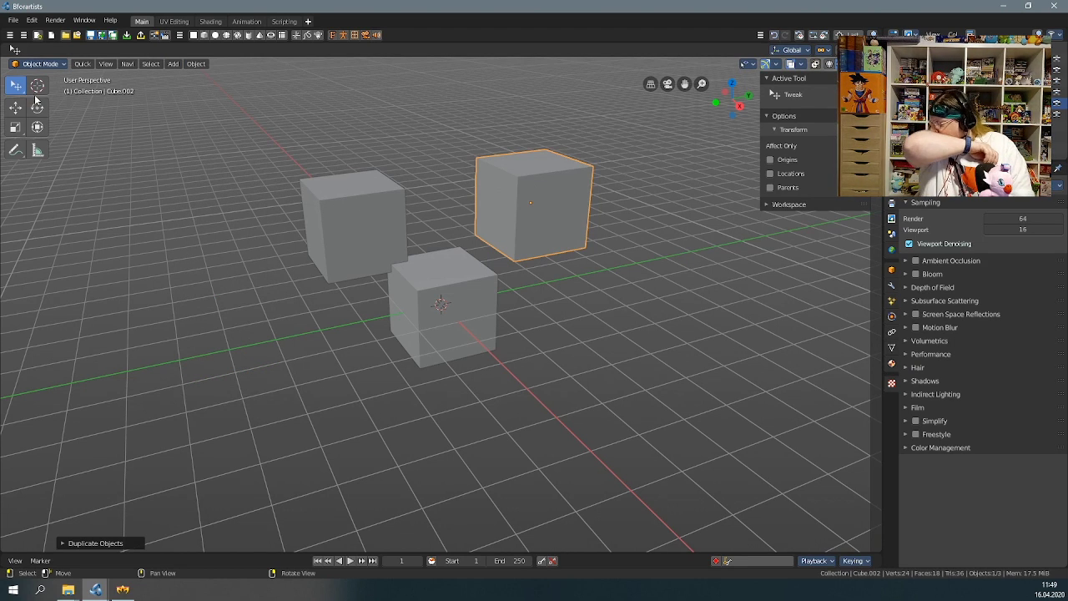
mouse_move(16, 85)
left_mouse_down()
mouse_move(91, 97)
mouse_move(94, 131)
mouse_move(102, 108)
left_mouse_up()
left_click_drag(267, 100, 678, 415)
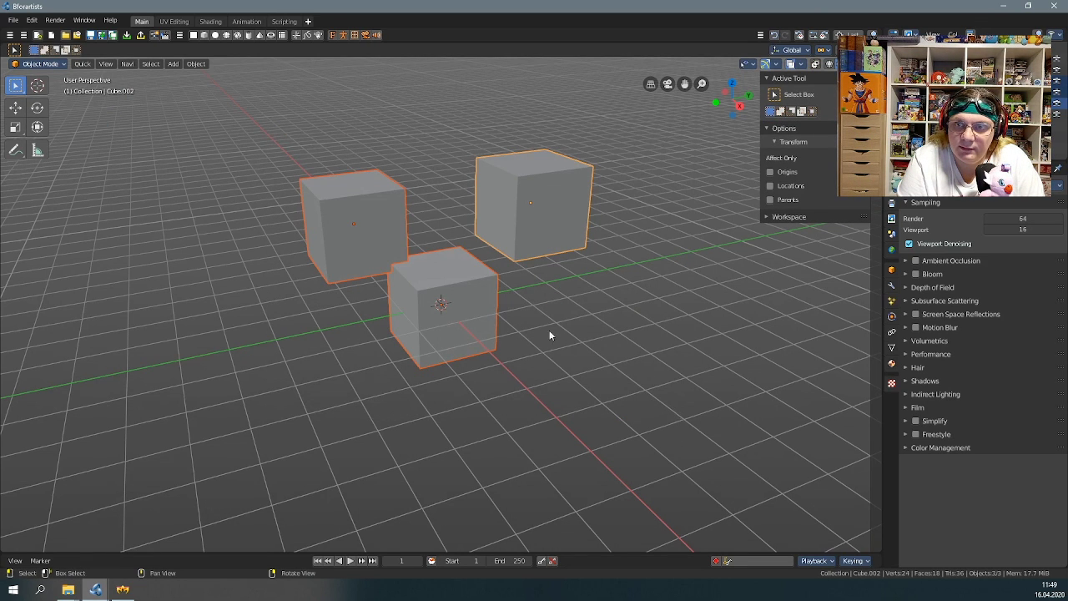
left_click(37, 107)
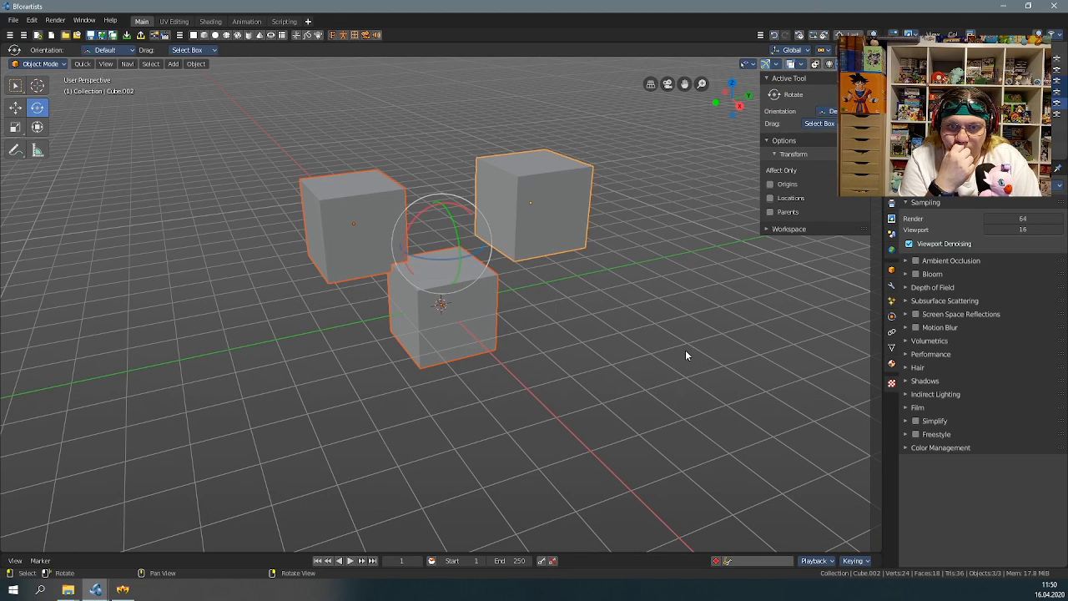
left_click_drag(687, 359, 761, 444)
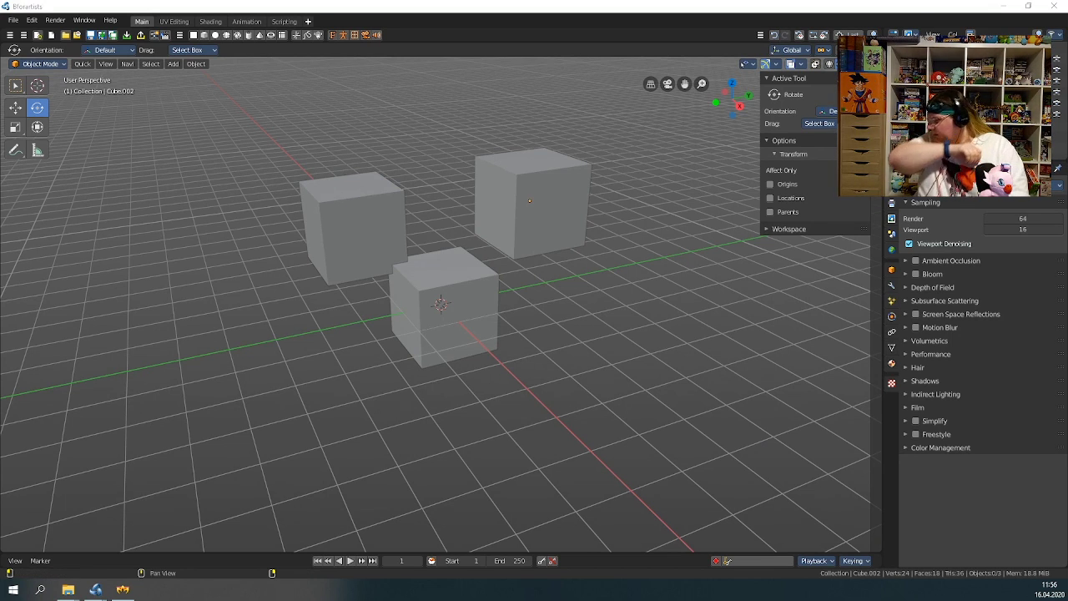
Set the Rotate tool's drag action to Select Lasso and display the available selection tools
left_click(819, 123)
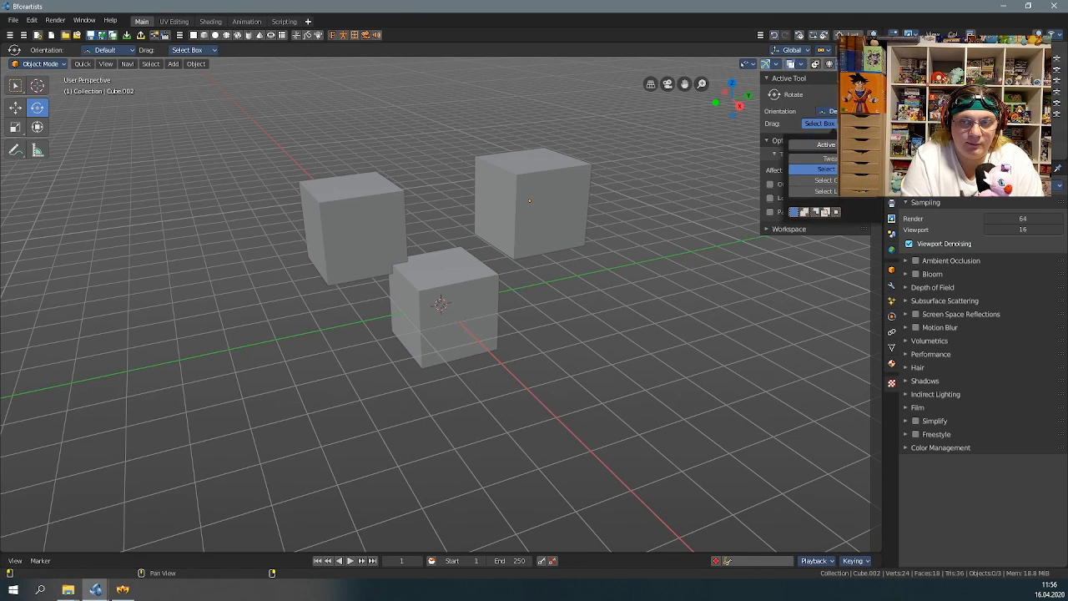
left_click(817, 192)
left_click(18, 91)
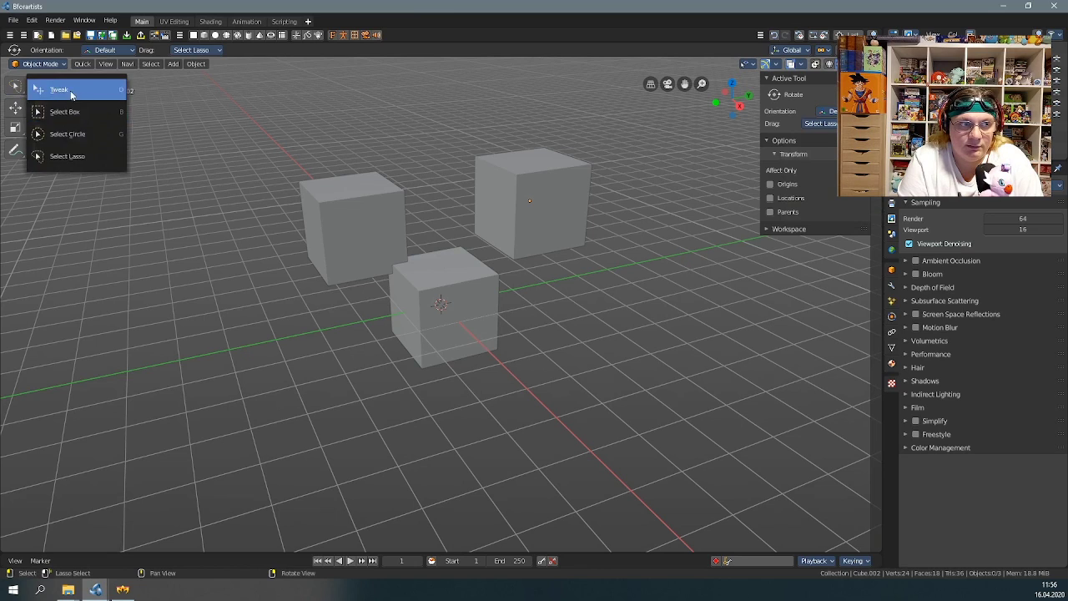
Set the Rotate tool's drag action to Select Box and box-select all three cubes
left_click(822, 123)
left_click(824, 169)
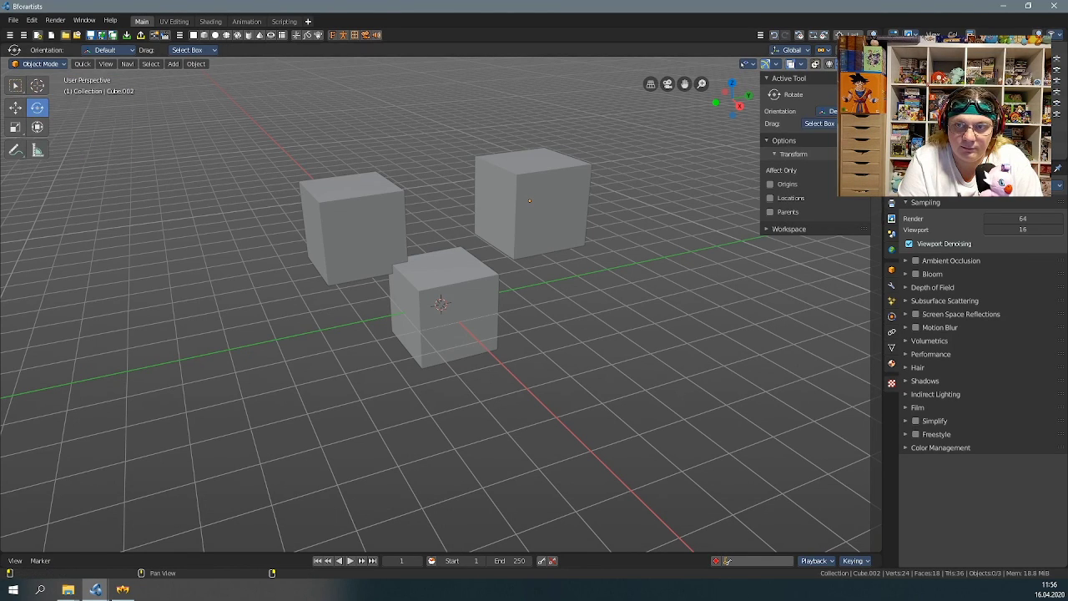
left_click_drag(258, 109, 634, 405)
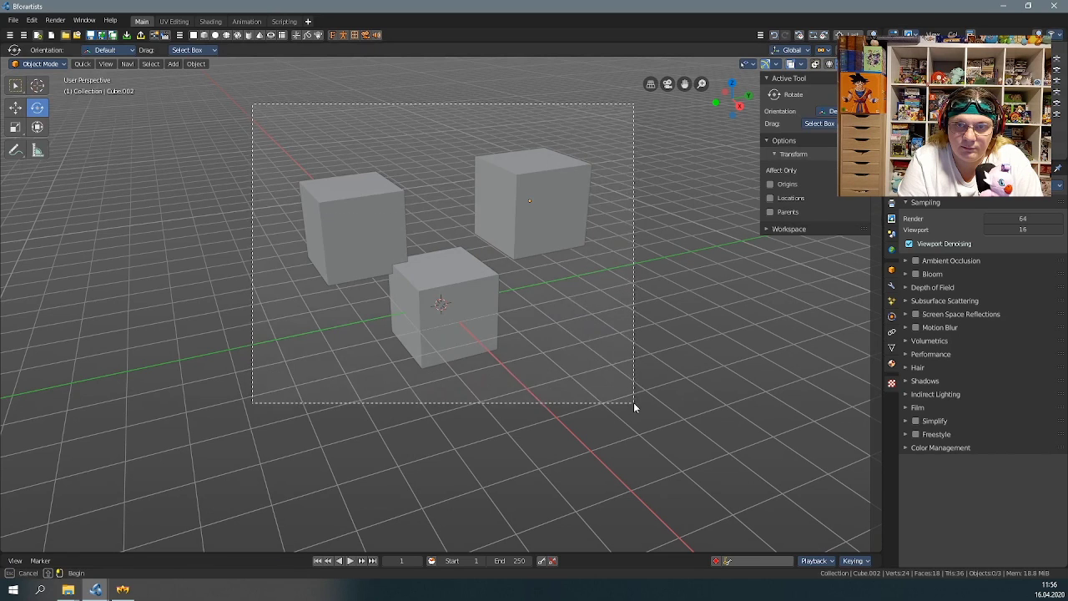
Set the Rotate tool's drag action to Tweak and rotate the three selected cubes together around their shared median point
left_click(820, 123)
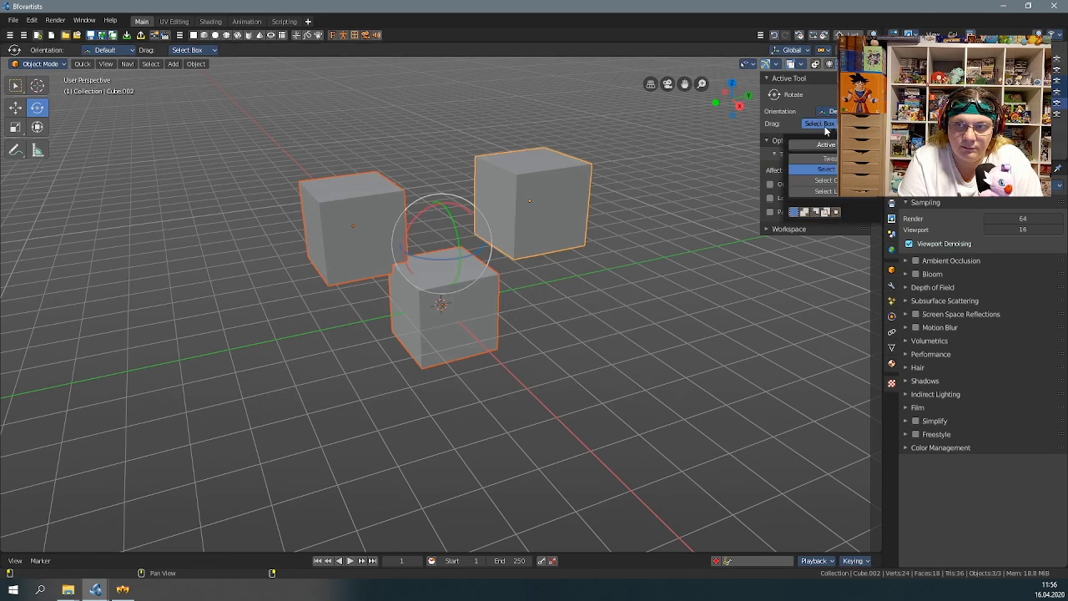
left_click(813, 158)
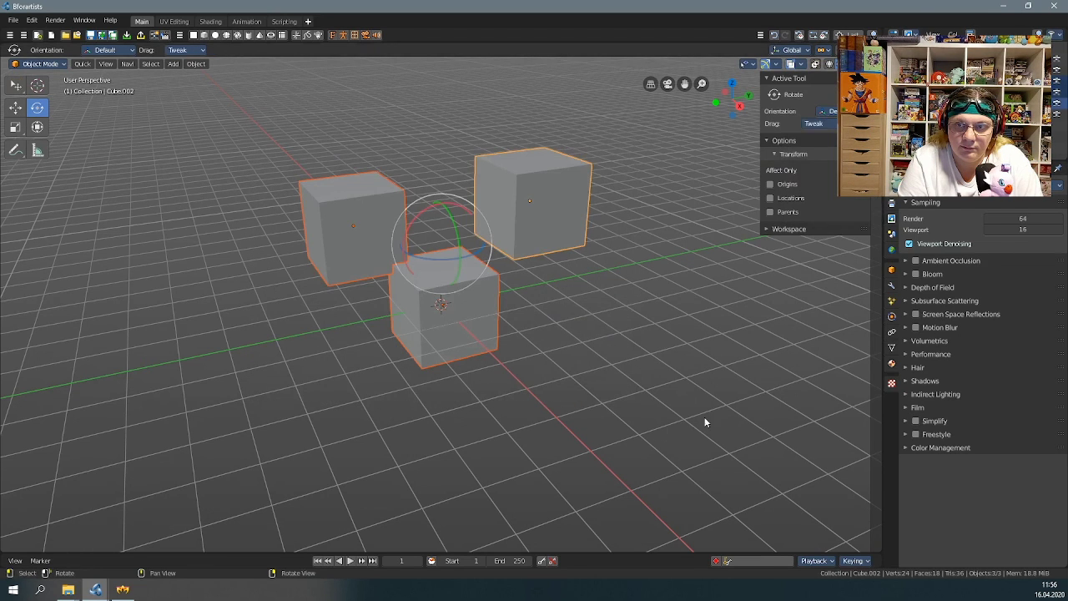
left_click_drag(704, 418, 760, 428)
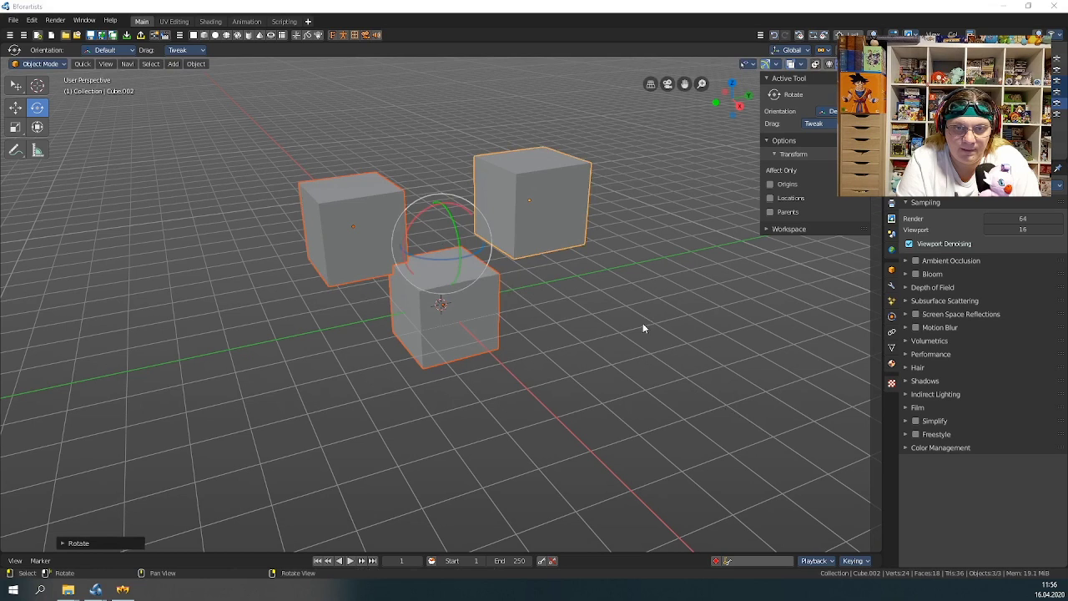
left_click_drag(489, 253, 660, 279)
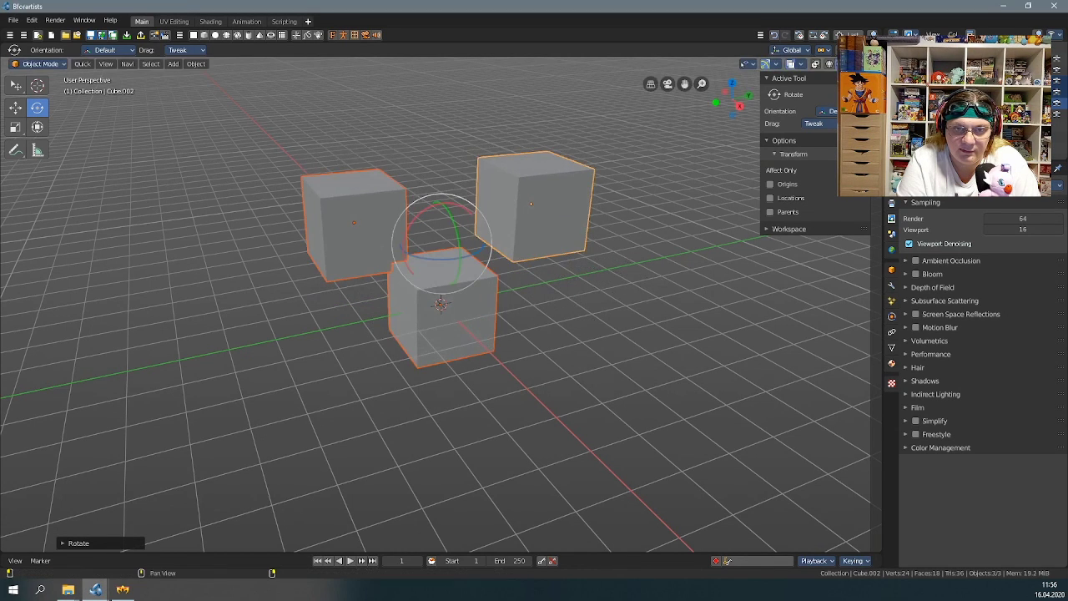
Set the transform pivot point to Individual Origins and rotate the three selected cubes around their own centres
left_click(823, 50)
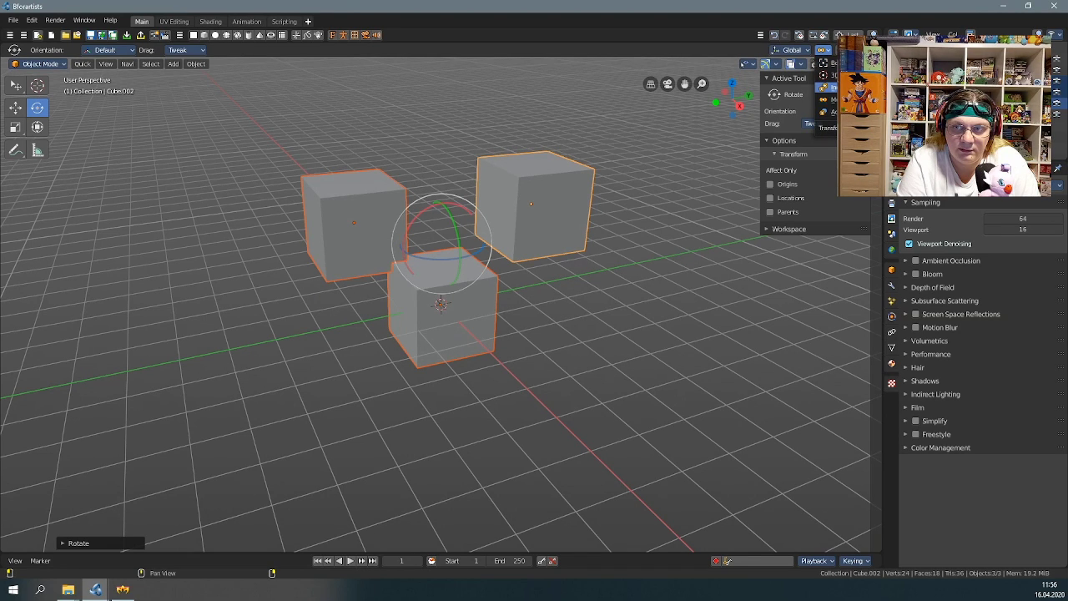
left_click(830, 87)
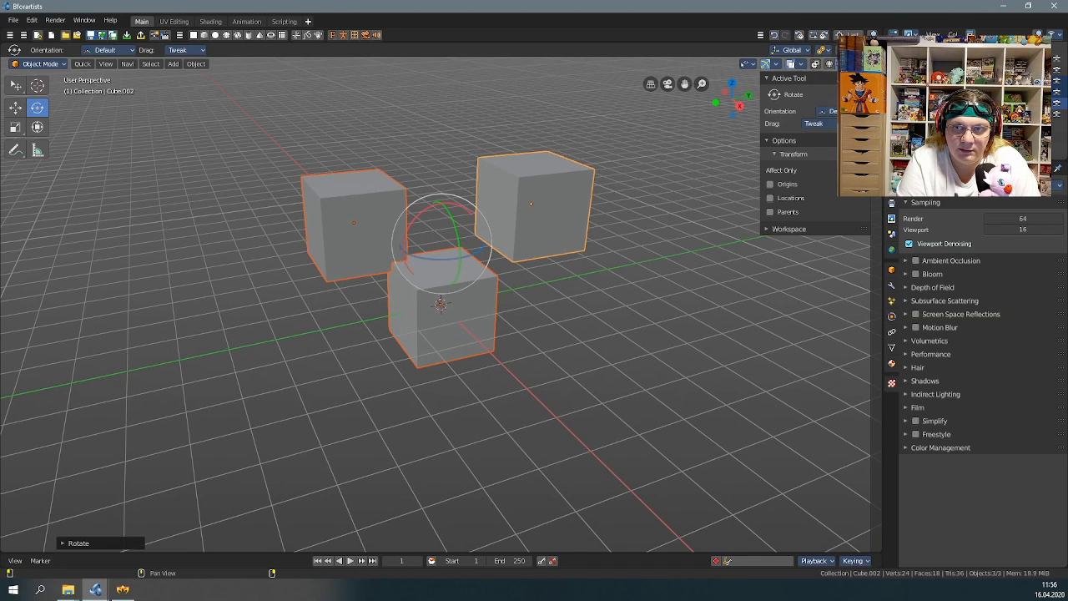
left_click_drag(491, 246, 632, 285)
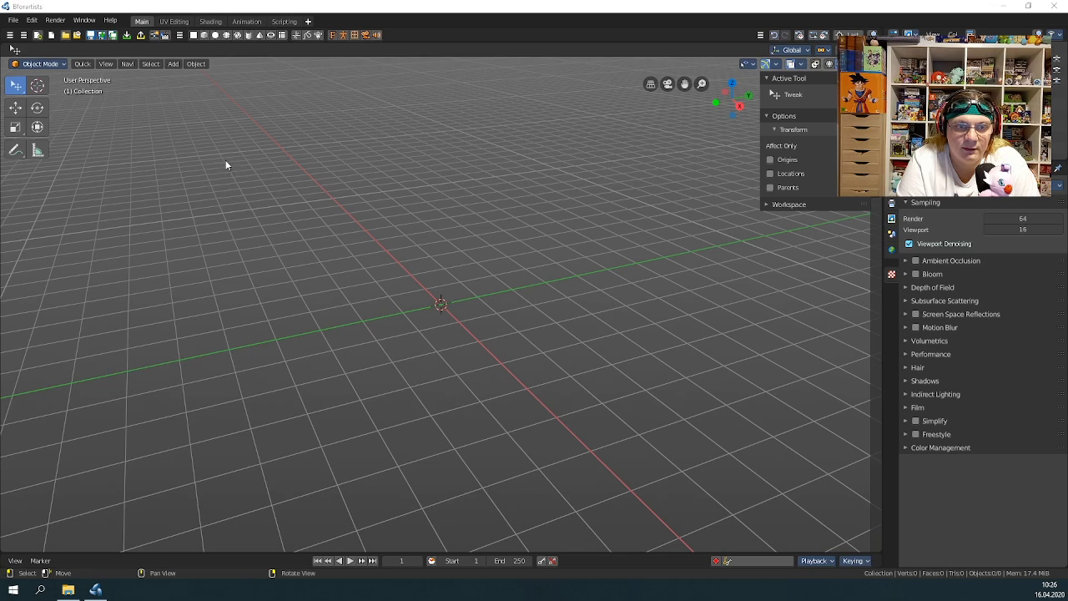
Add a cube to the empty scene and move it about 0.44 m along the global Y axis
left_click(204, 35)
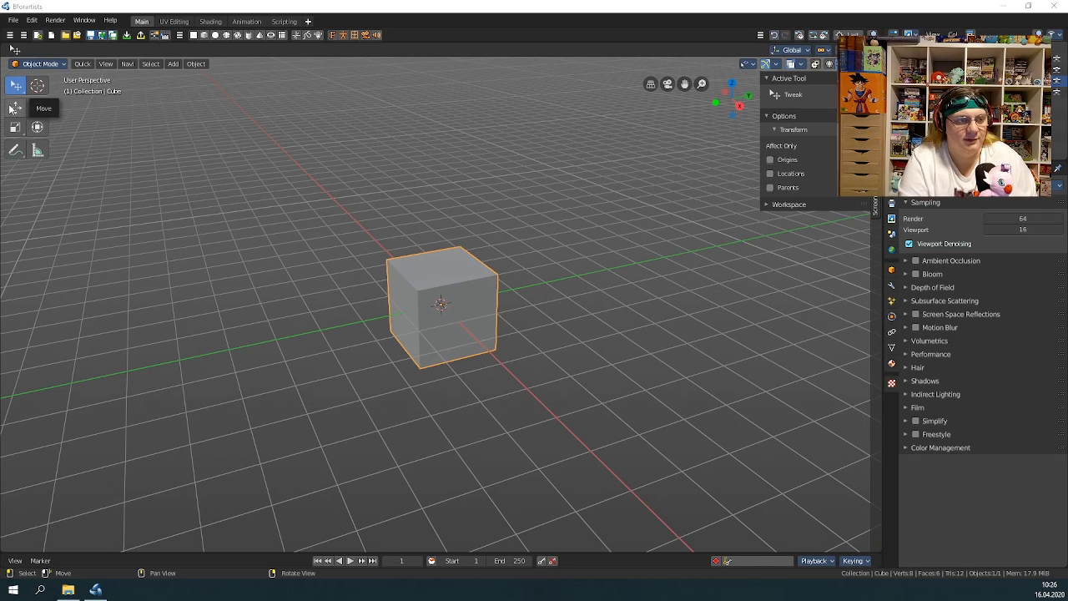
key("alt+Tab")
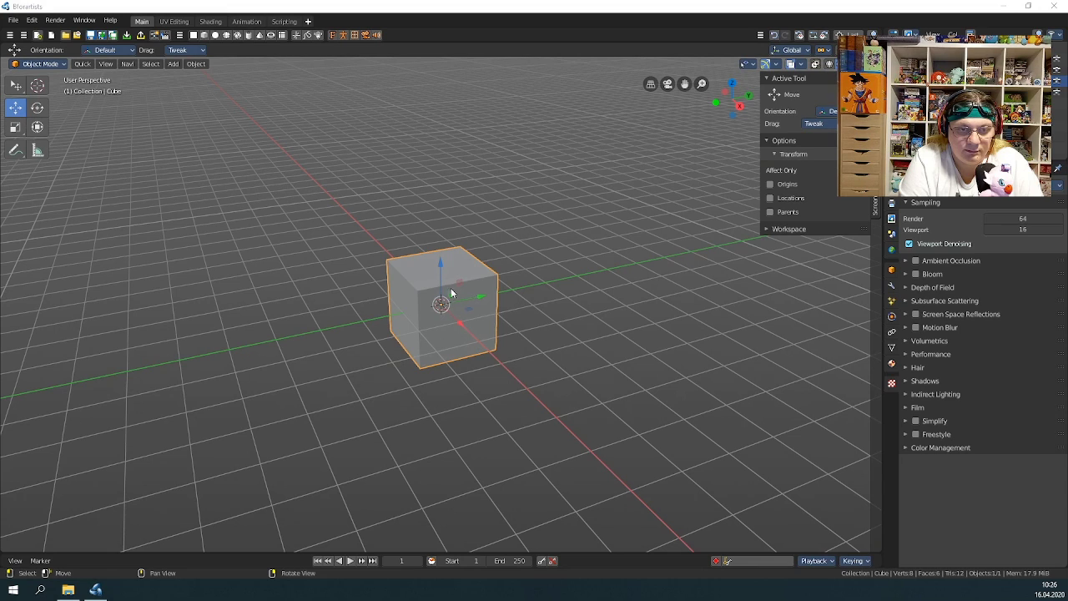
mouse_move(484, 300)
left_mouse_down()
mouse_move(588, 274)
mouse_move(491, 297)
mouse_move(503, 293)
left_mouse_up()
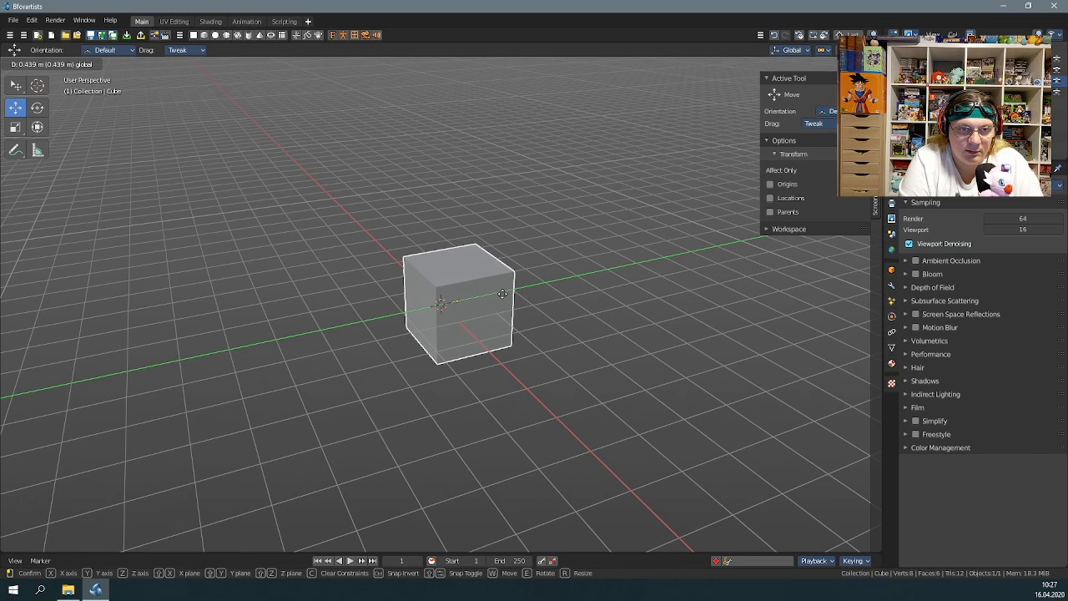
left_click_drag(502, 294, 502, 294)
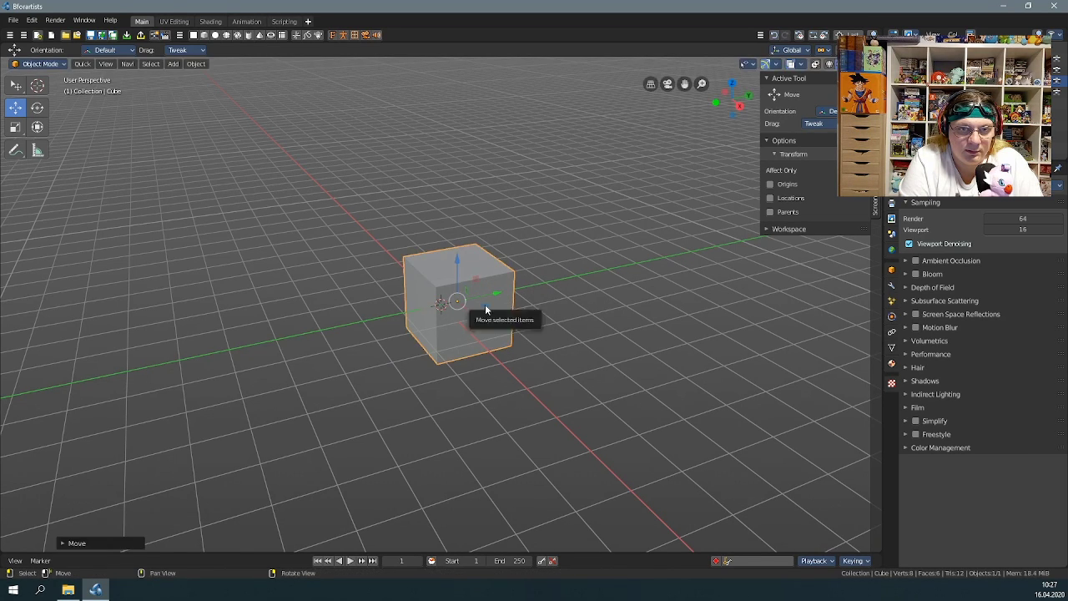
Move the cube with its YZ plane handle and reposition it freely in the view plane
left_click_drag(477, 284, 504, 291)
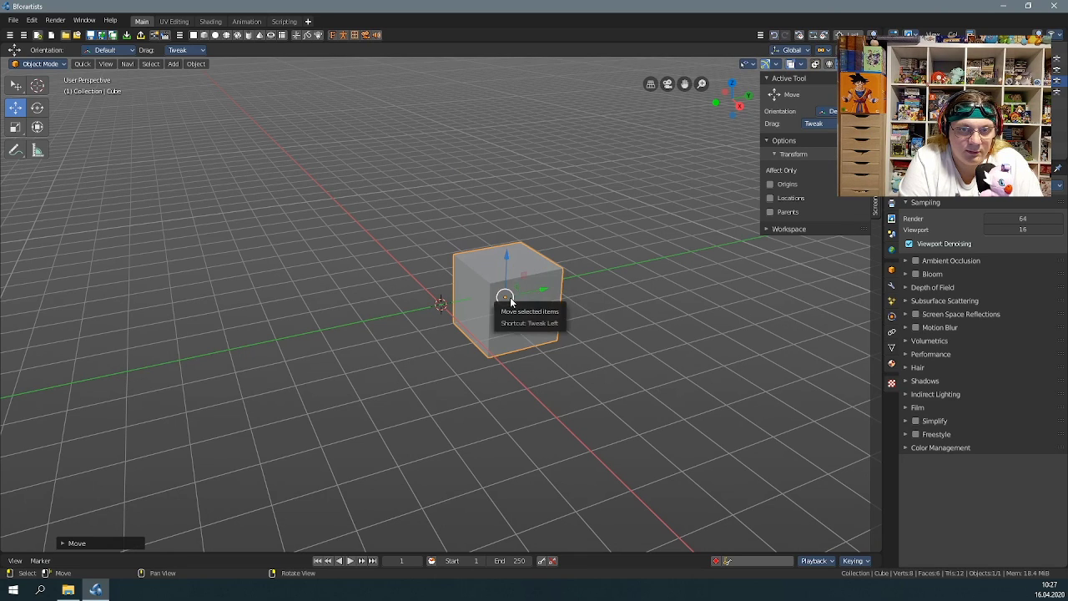
left_click_drag(505, 297, 490, 315)
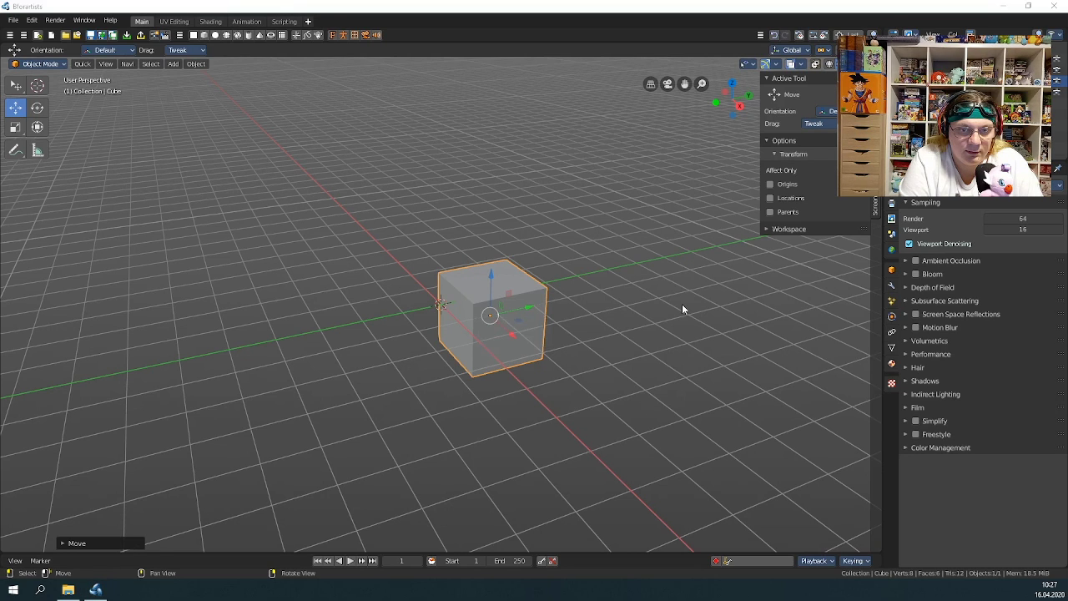
Keep the transform orientation on Global and tilt the cube slightly with the Rotate tool
left_click(808, 51)
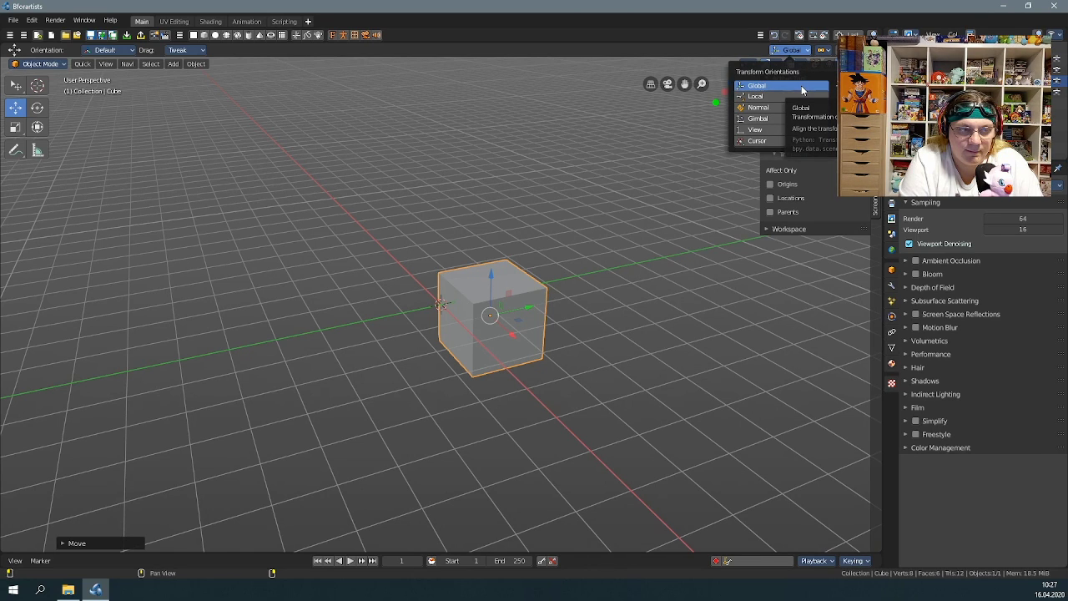
left_click(802, 85)
left_click(37, 107)
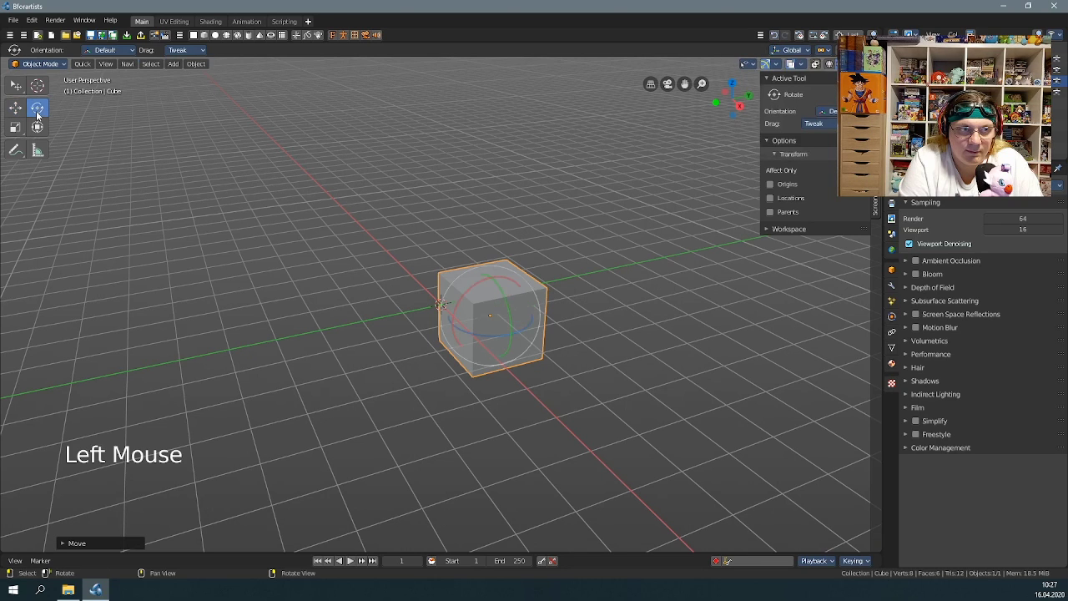
left_click_drag(606, 232, 539, 237)
left_click_drag(596, 336, 564, 355)
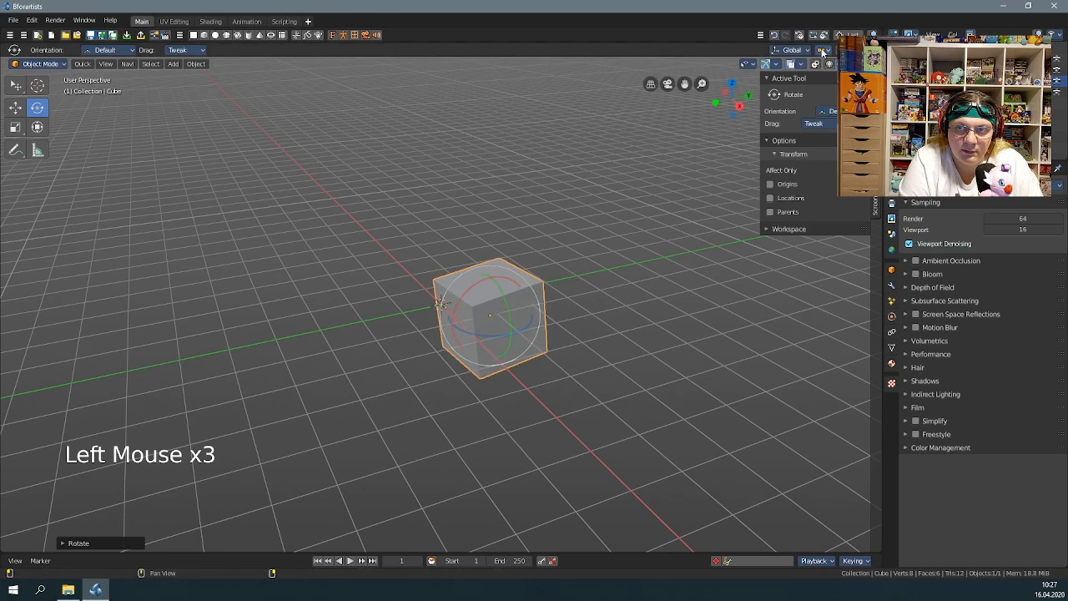
Set the transform orientation to Local and activate the Move tool for the tilted cube
left_click(793, 52)
left_click(785, 97)
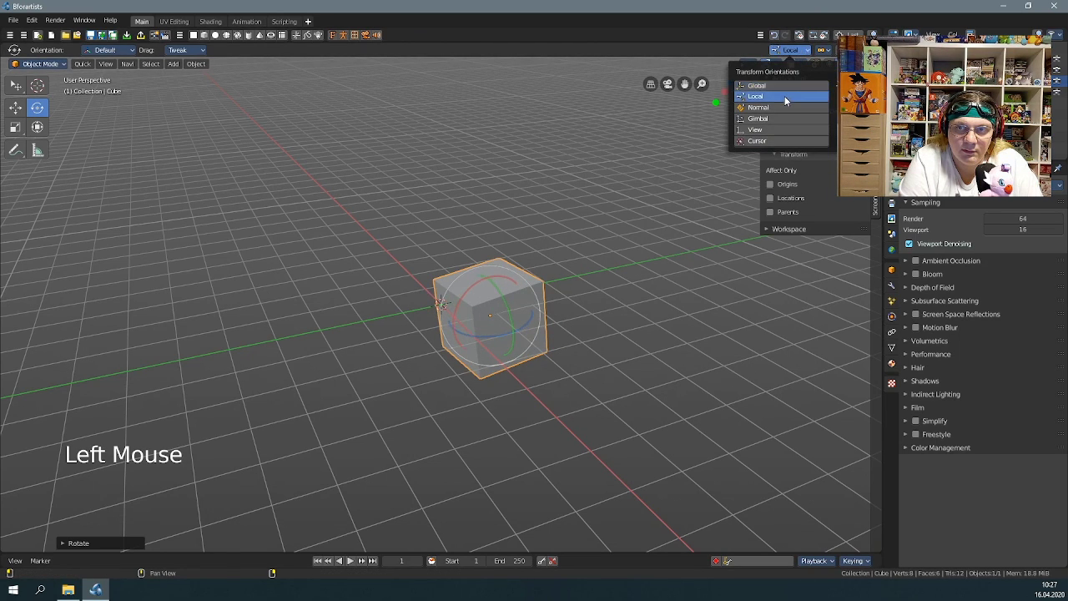
left_click(12, 110)
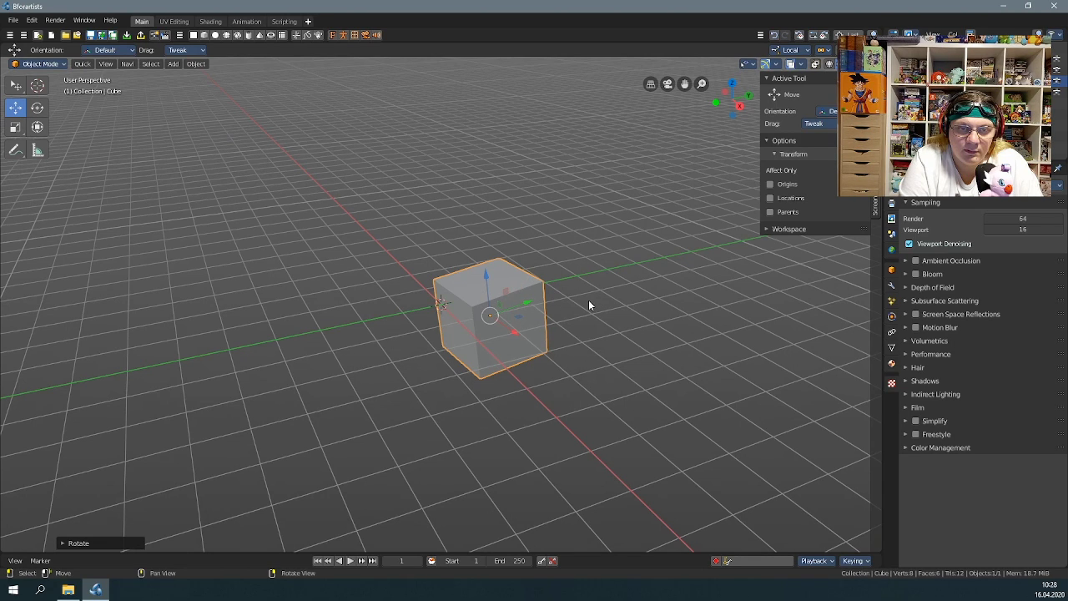
Compare the cube's move gizmo by switching the transform orientation to Global and back to Local
left_click(795, 49)
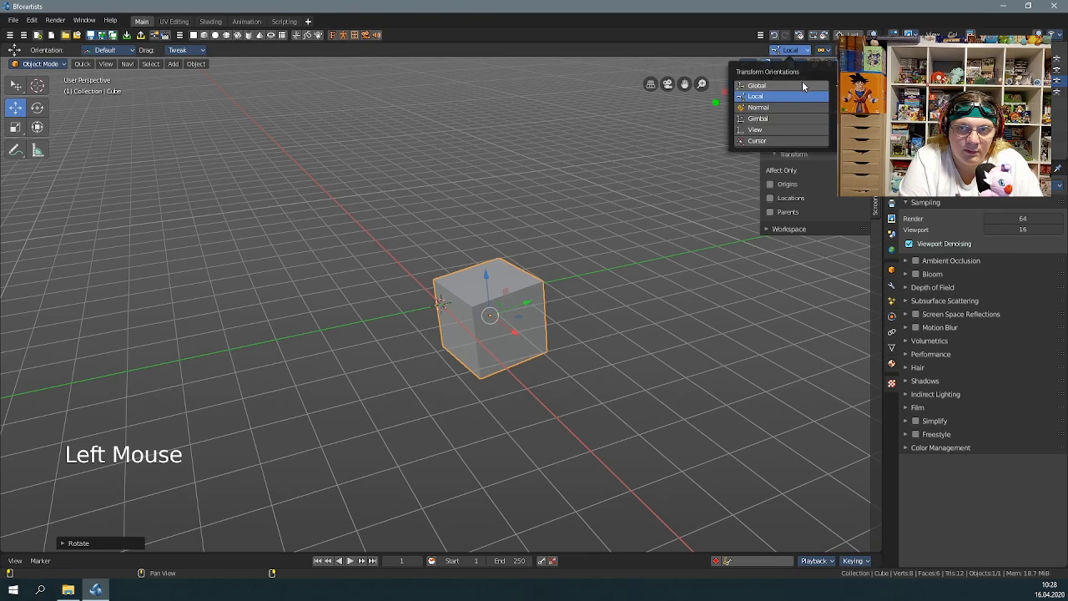
left_click(802, 84)
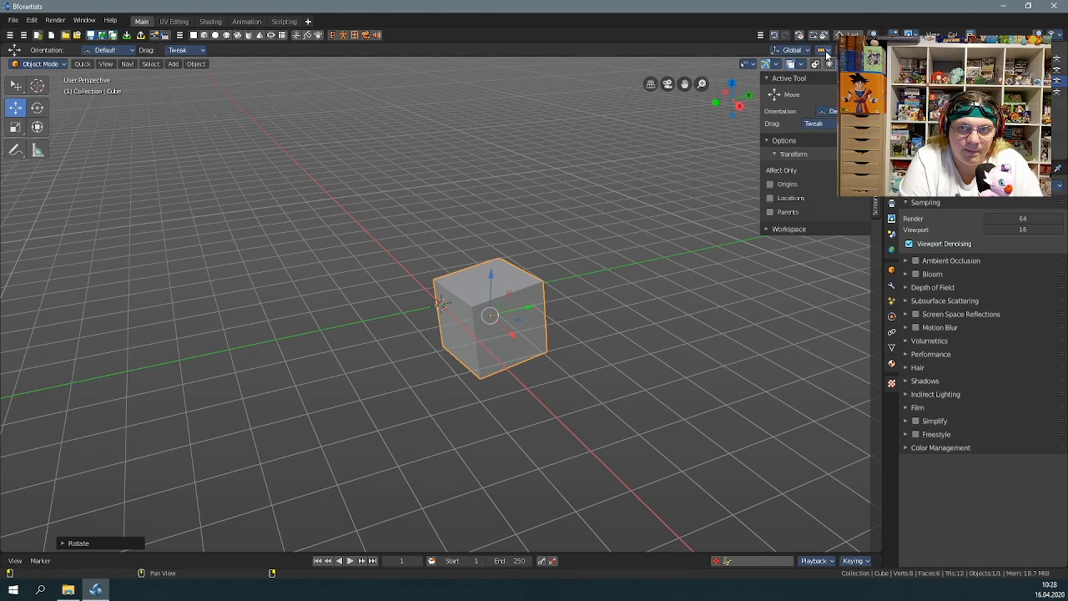
left_click(788, 50)
left_click(779, 96)
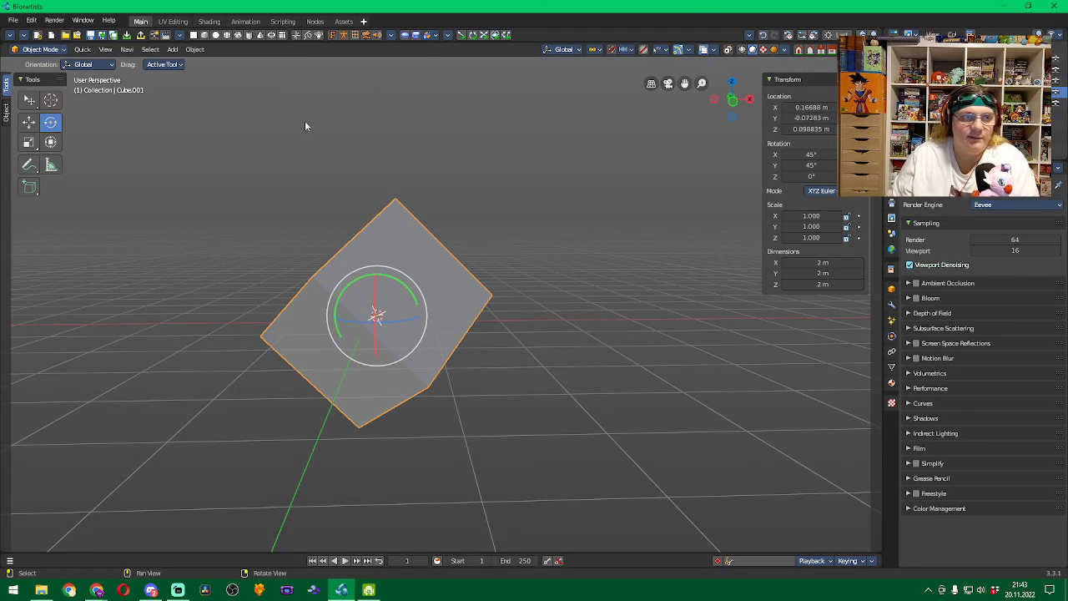
Start a new file without saving the current scene and add a cube to it
left_click(13, 20)
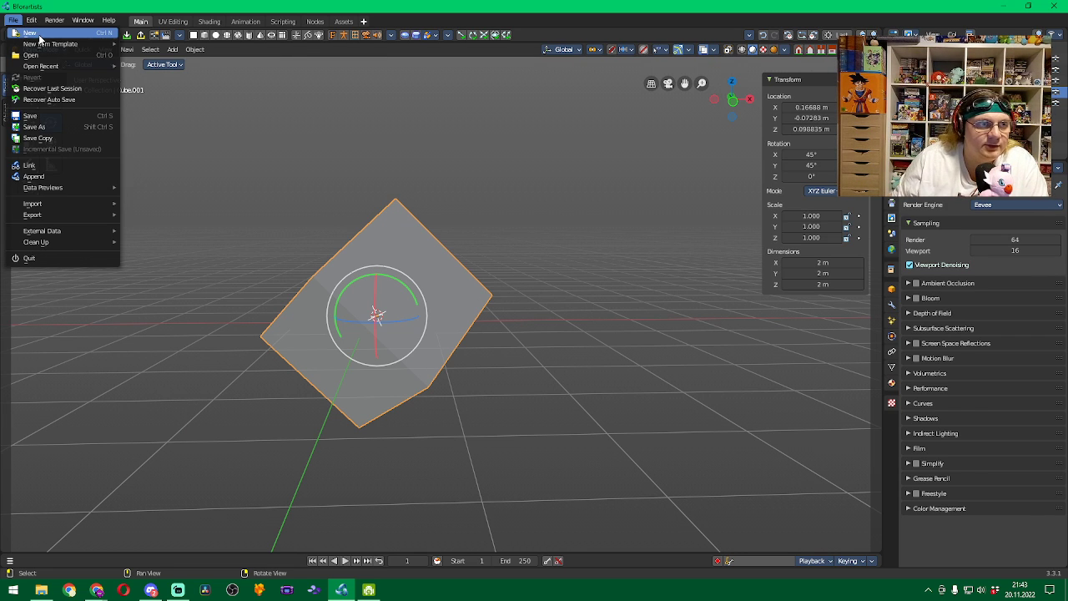
left_click(40, 35)
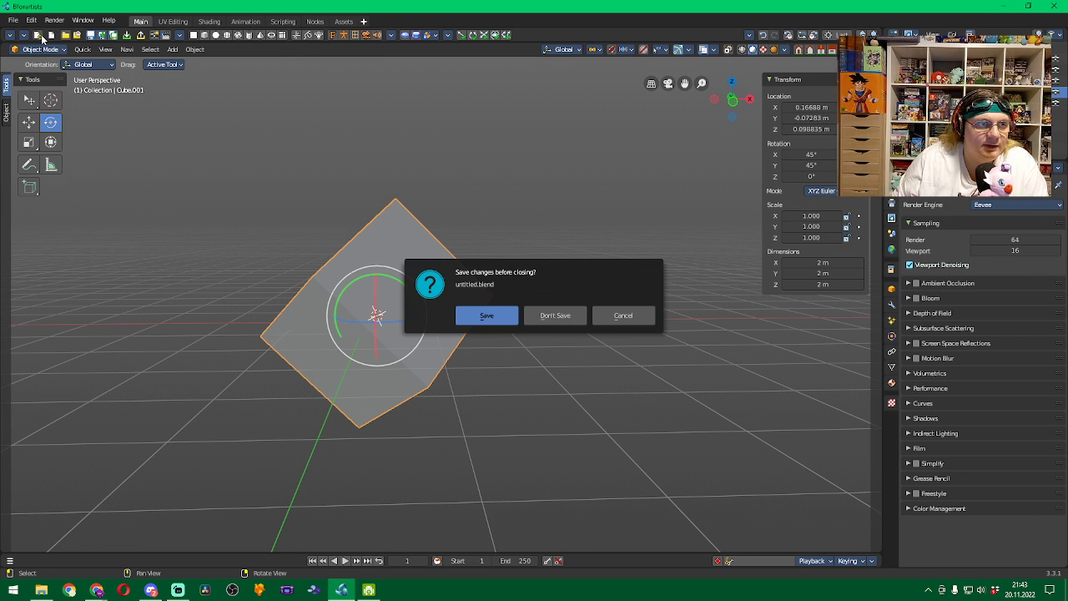
left_click(550, 316)
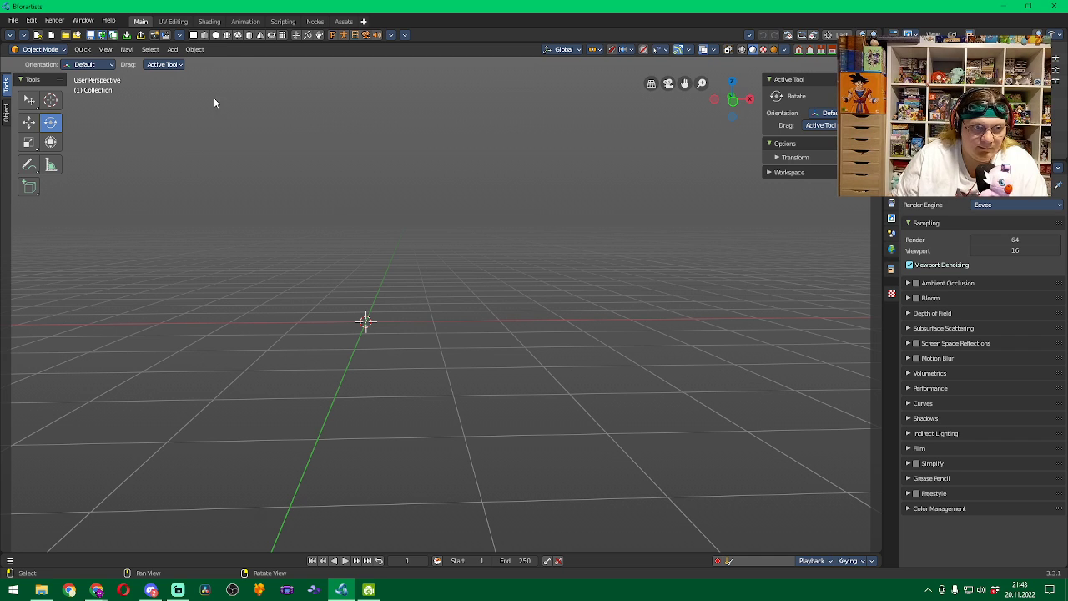
left_click(214, 35)
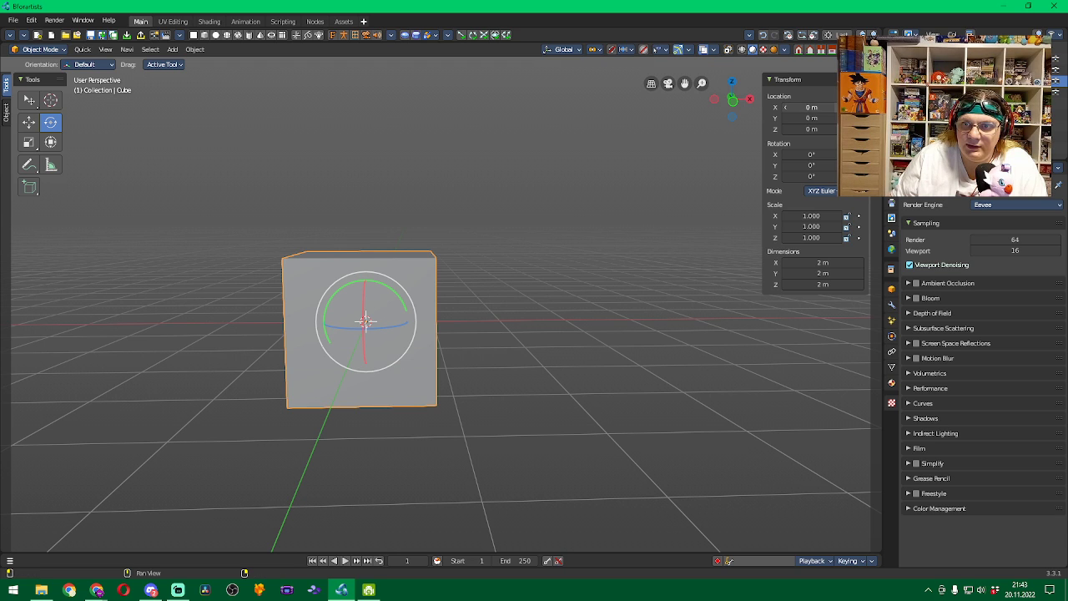
Set the transform orientation to Local for the new cube
left_click(872, 50)
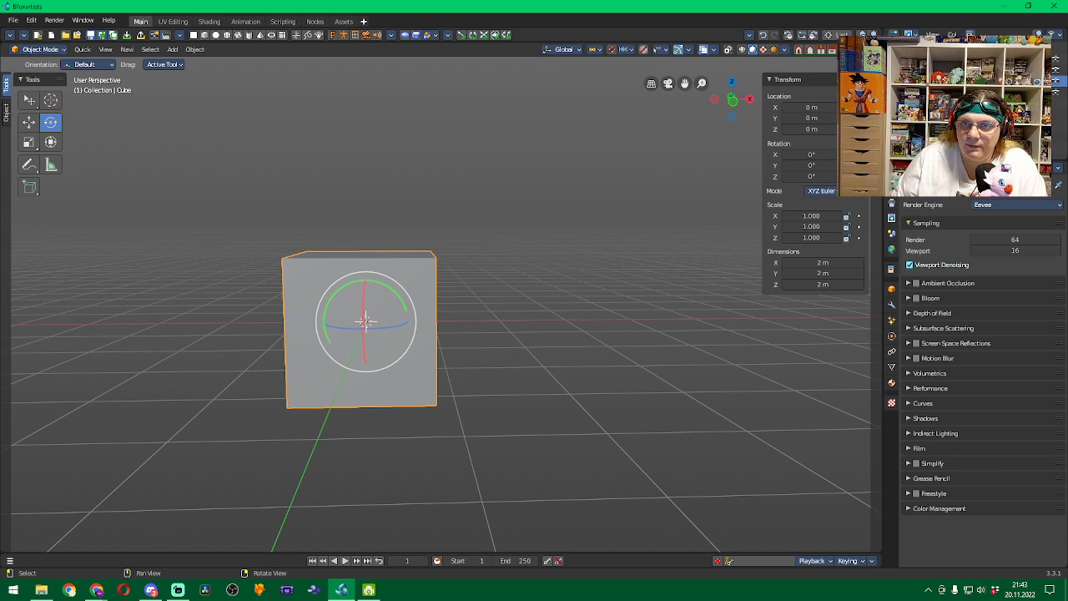
left_click(785, 51)
left_click(786, 53)
left_click(749, 36)
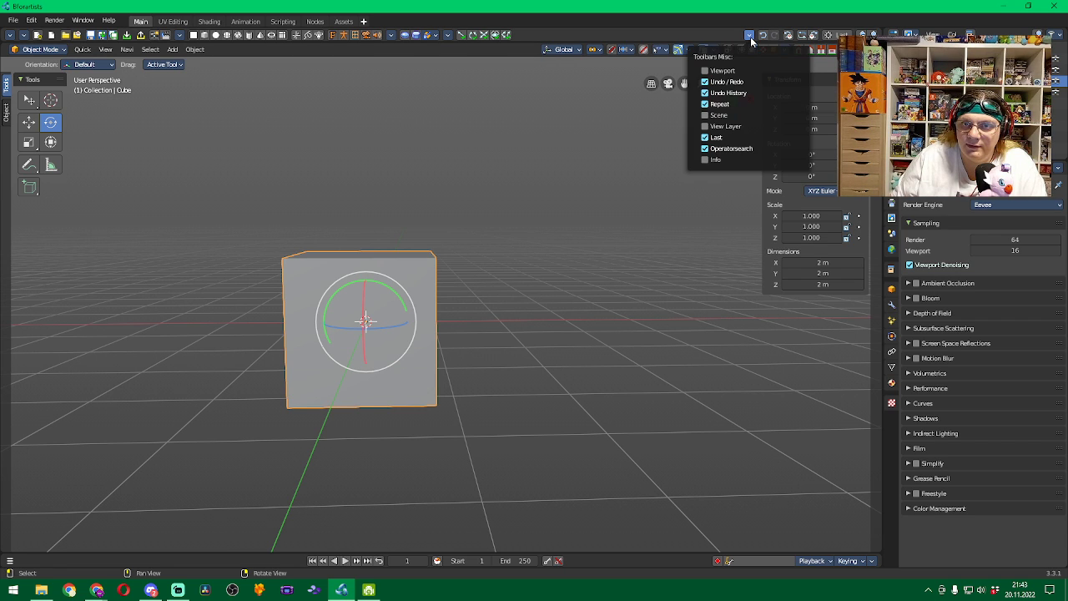
left_click(573, 49)
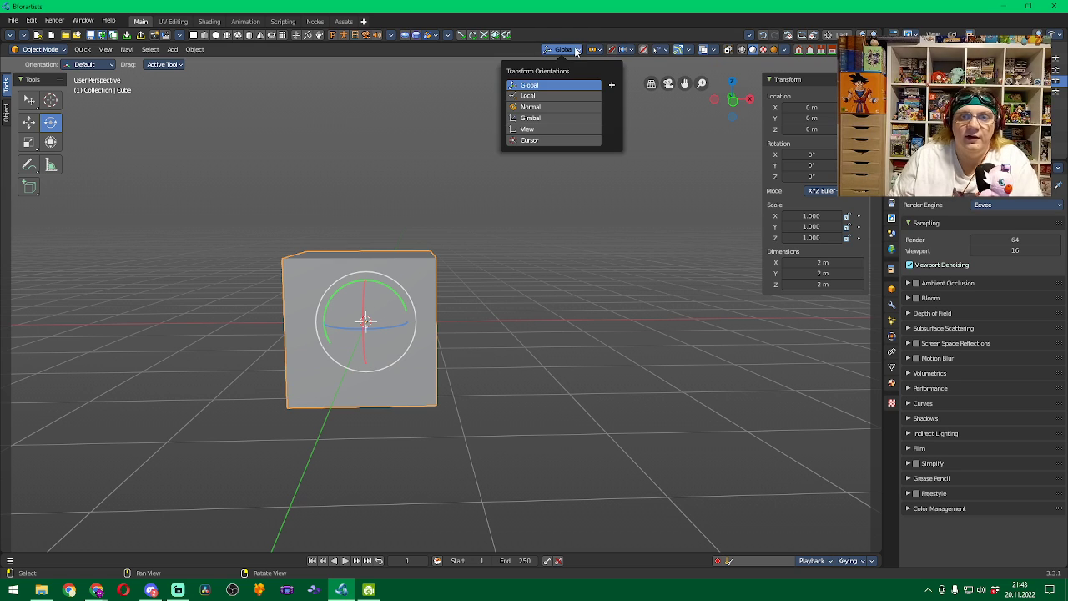
left_click(540, 96)
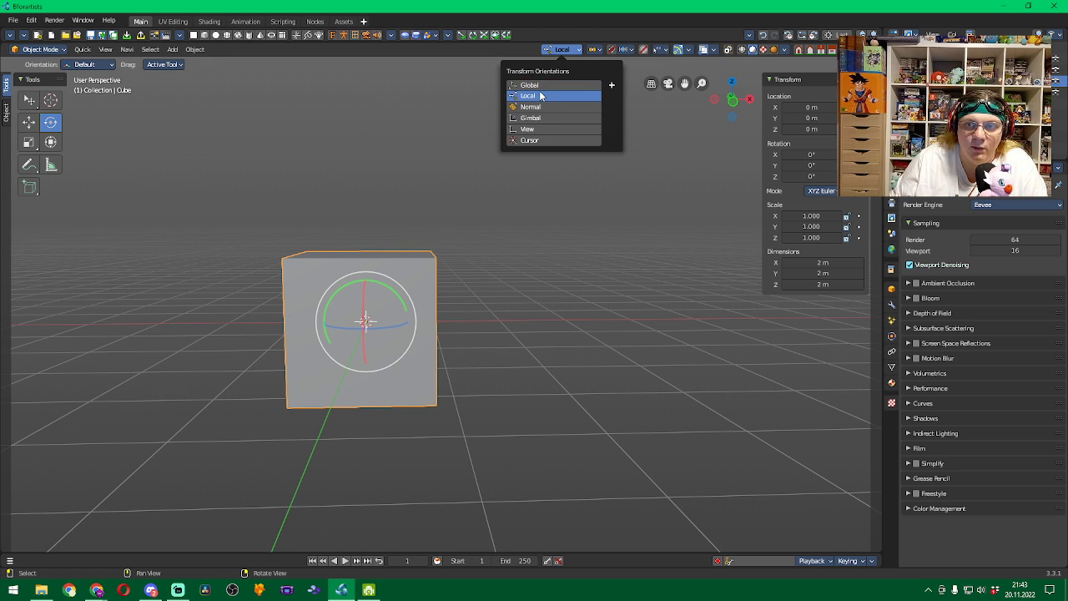
Set the cube's X and Y rotation to 45° each
left_click(807, 154)
type("4")
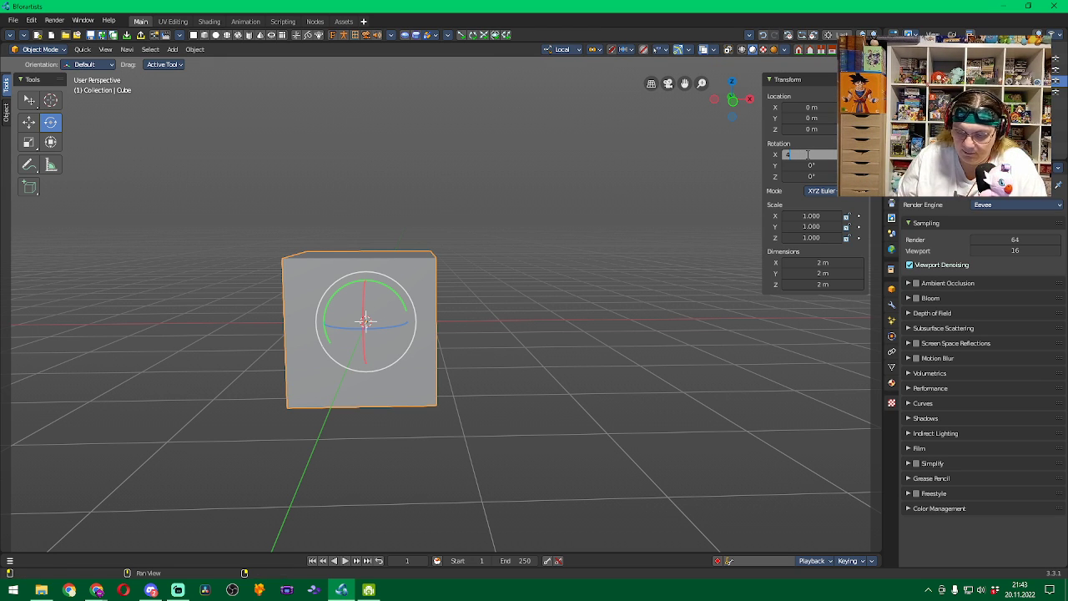
type("5")
key("Tab")
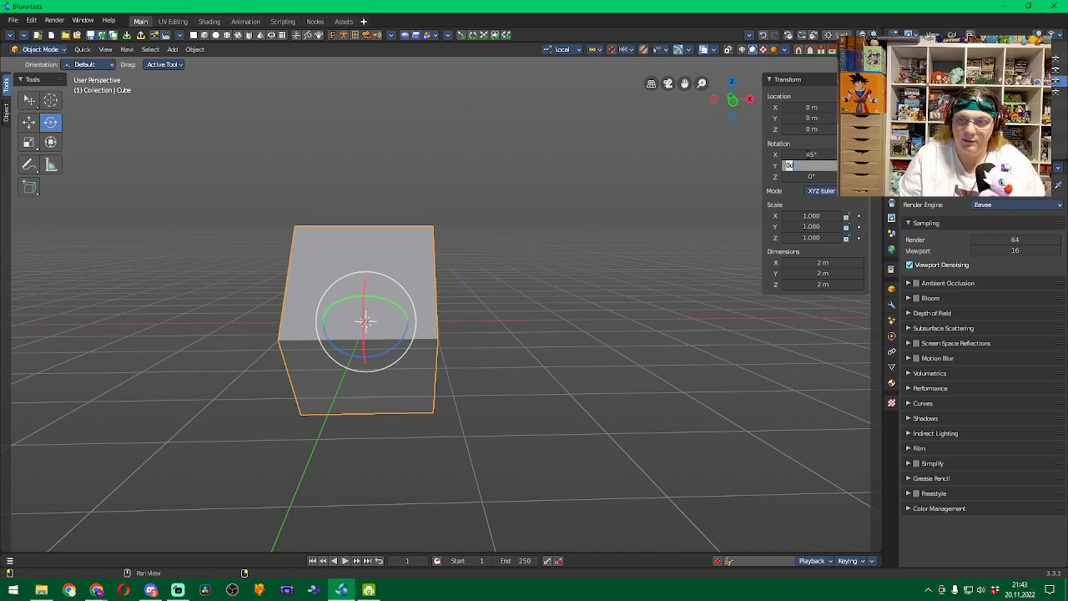
type("45")
key("Tab")
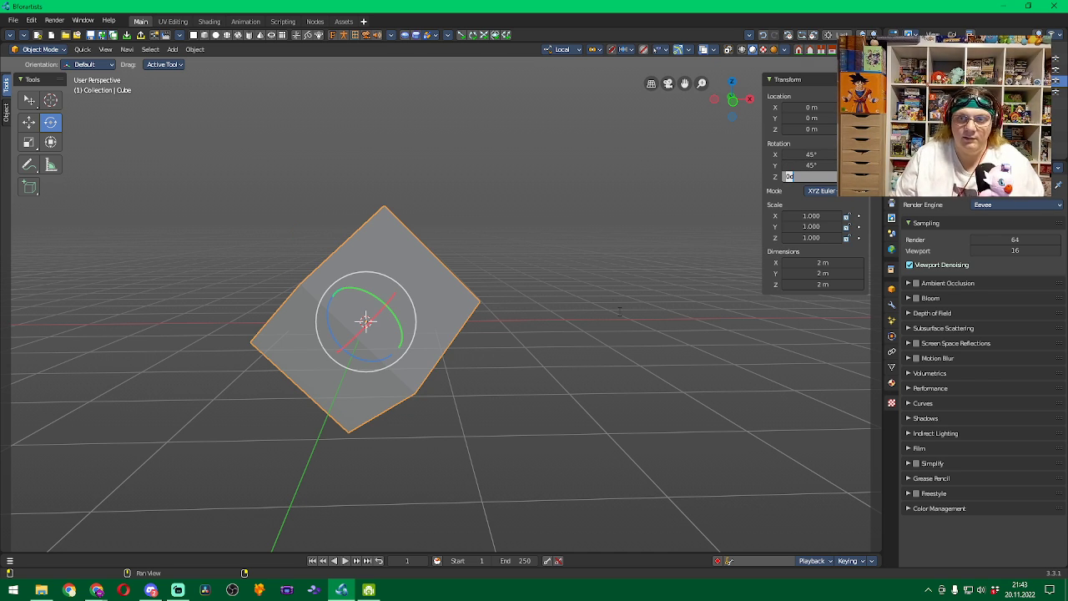
key("Return")
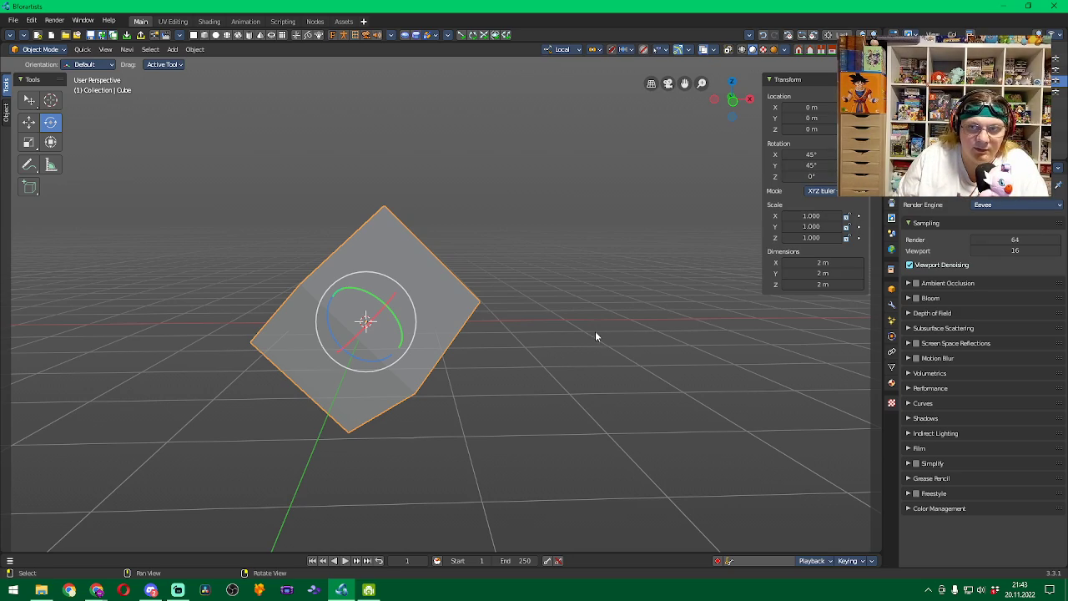
Set the cube's Z rotation to 45° and inspect the tilted cube from another side
middle_click_drag(595, 330, 723, 226)
left_click(811, 175)
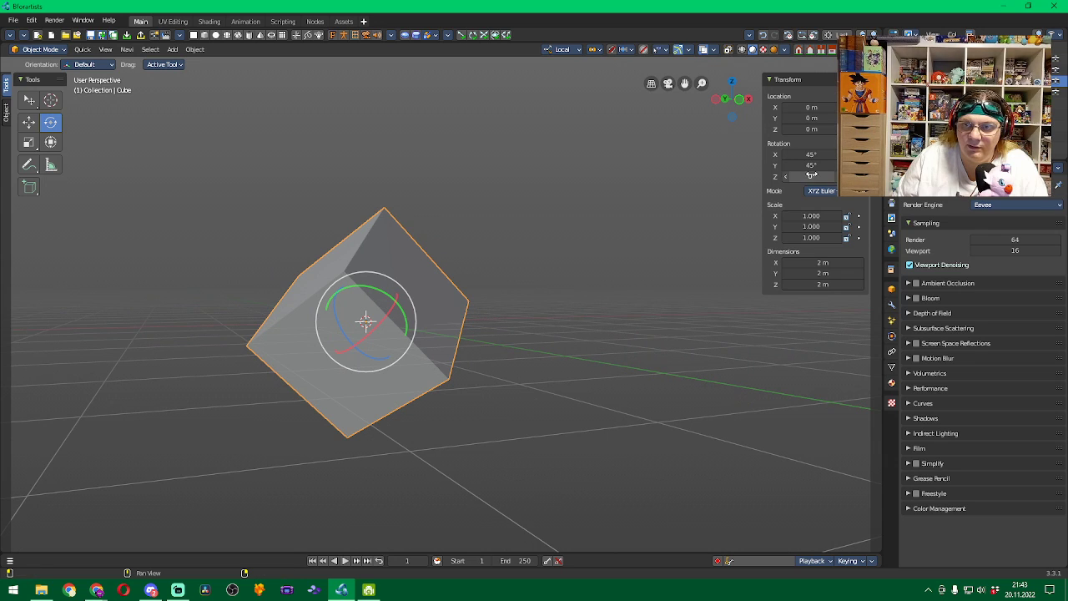
type("45")
key("Return")
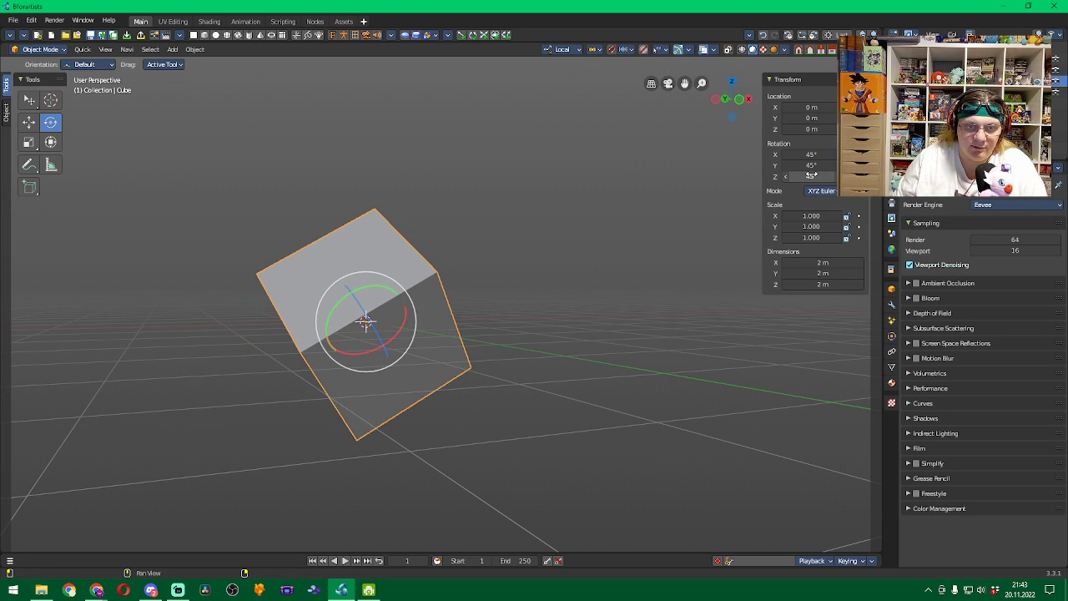
middle_click_drag(505, 378, 705, 383)
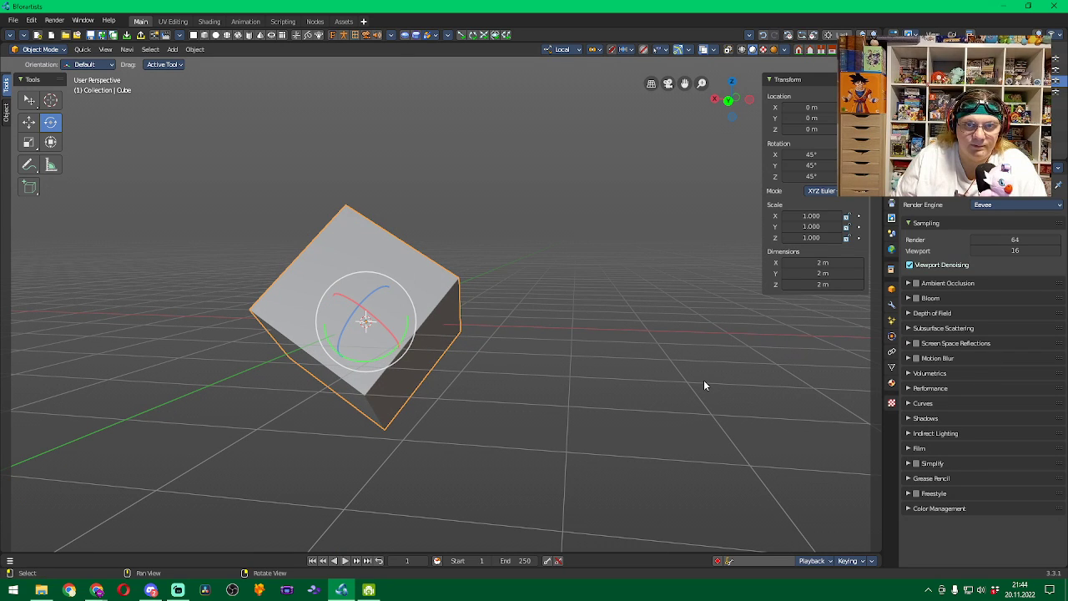
Switch back to the Bforartists quickstart tutorial video and resume its playback
key("alt+r")
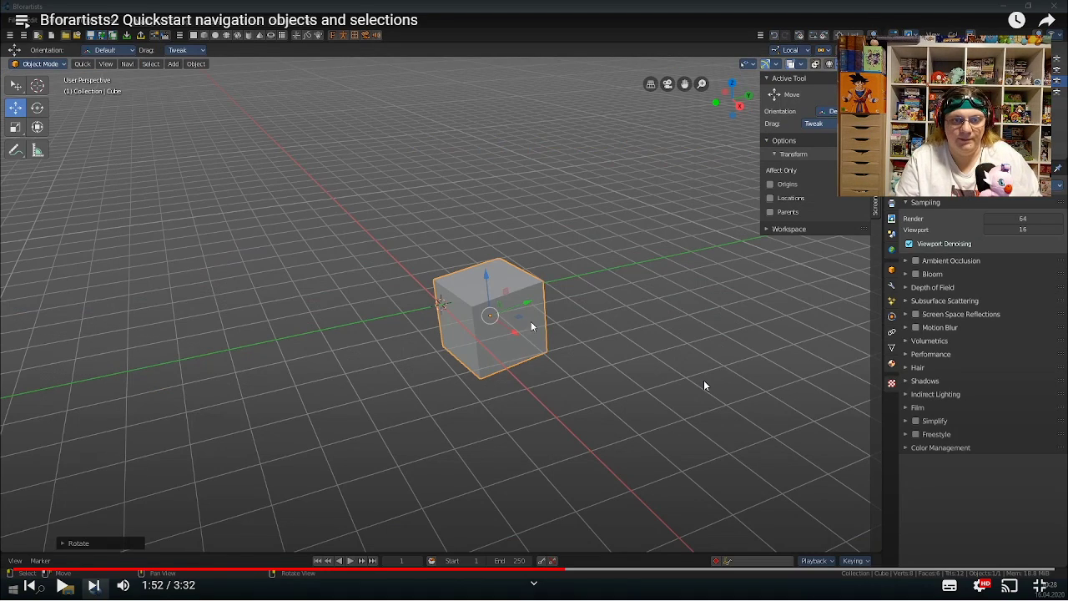
left_click(704, 380)
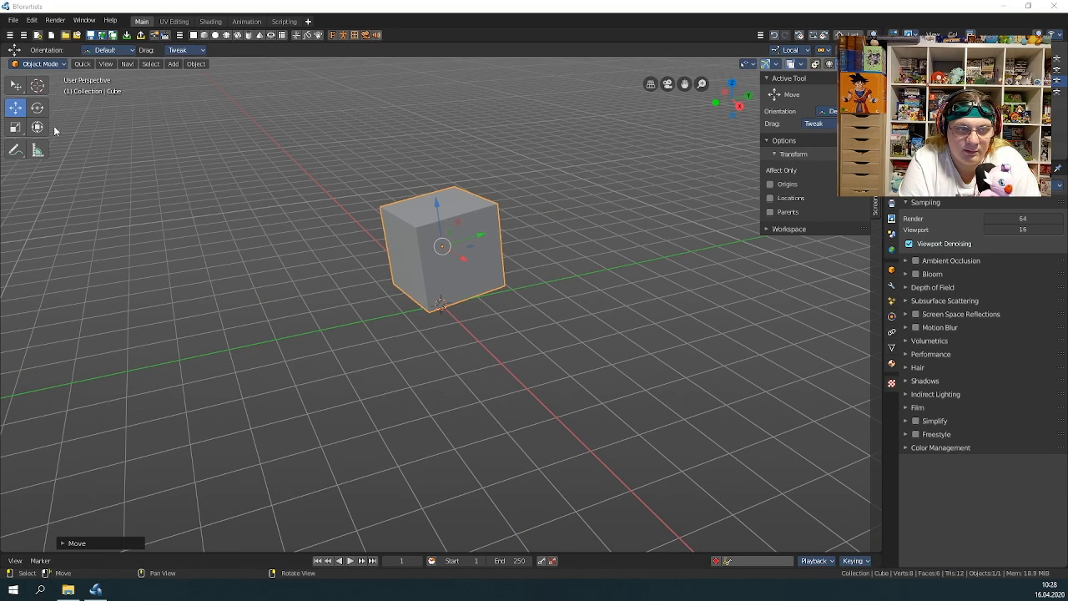
Tilt the cube slightly with the Rotate tool, using its X and Z rings and the outer view ring
left_click(37, 110)
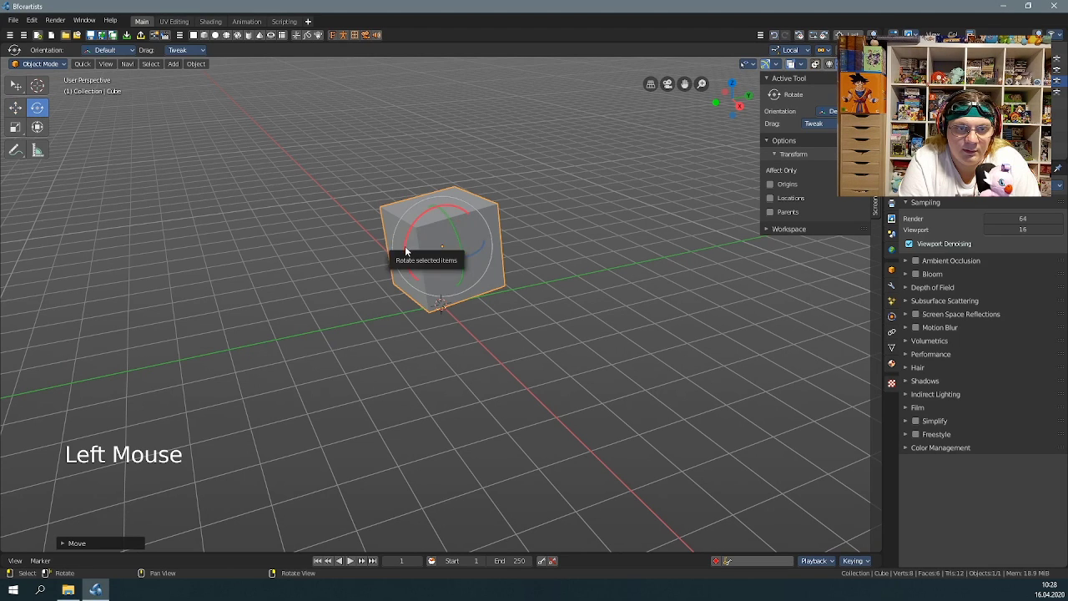
mouse_move(406, 253)
left_mouse_down()
mouse_move(417, 219)
mouse_move(391, 262)
mouse_move(398, 251)
left_mouse_up()
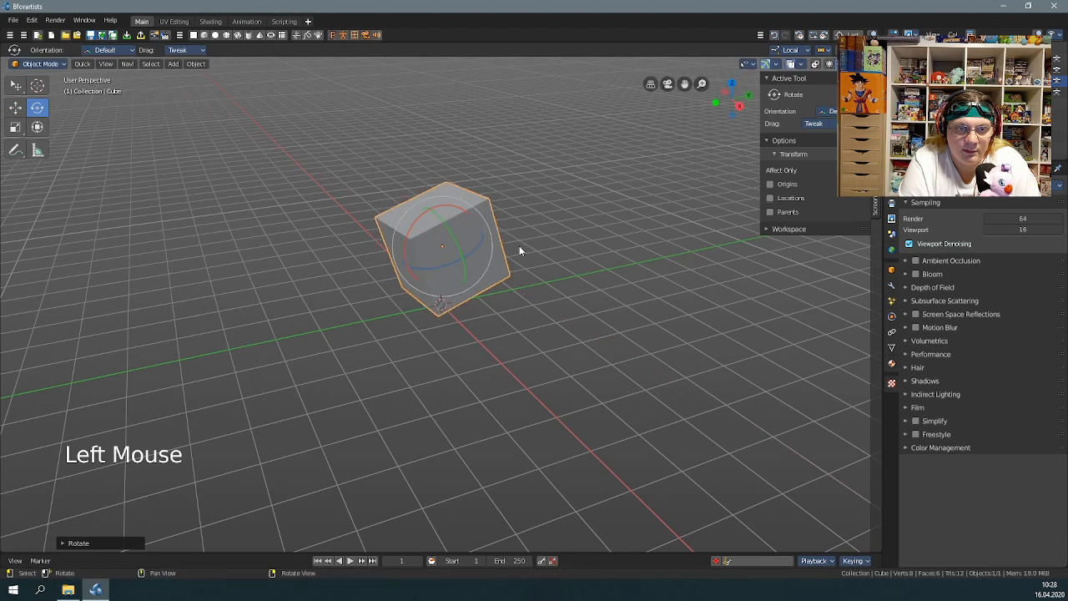
left_click_drag(469, 258, 492, 255)
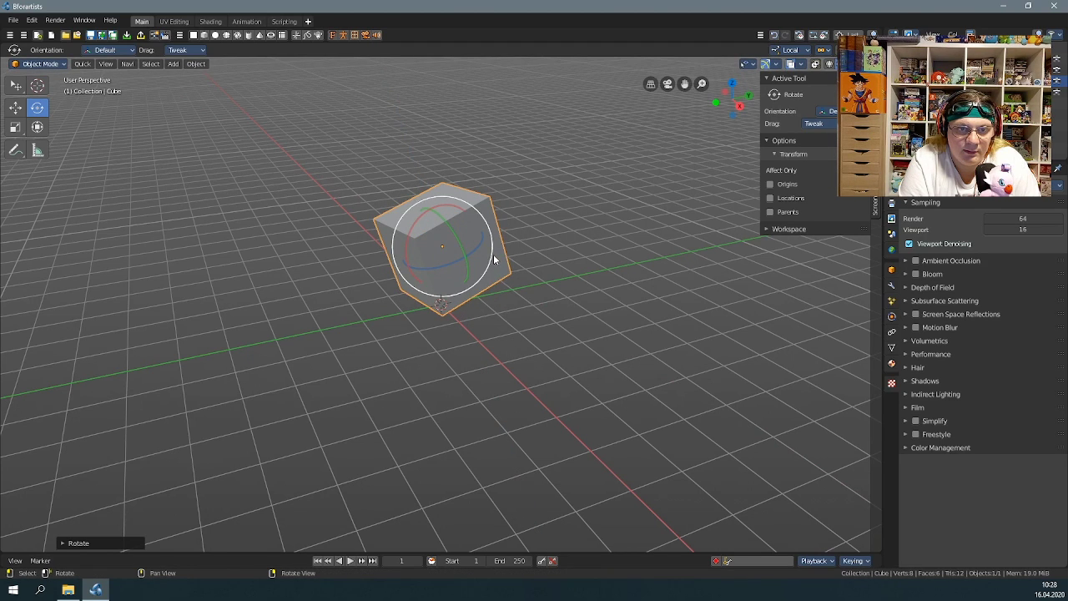
left_click_drag(493, 254, 762, 307)
Activate the Scale tool and scale the cube with its outer ring
left_click(17, 126)
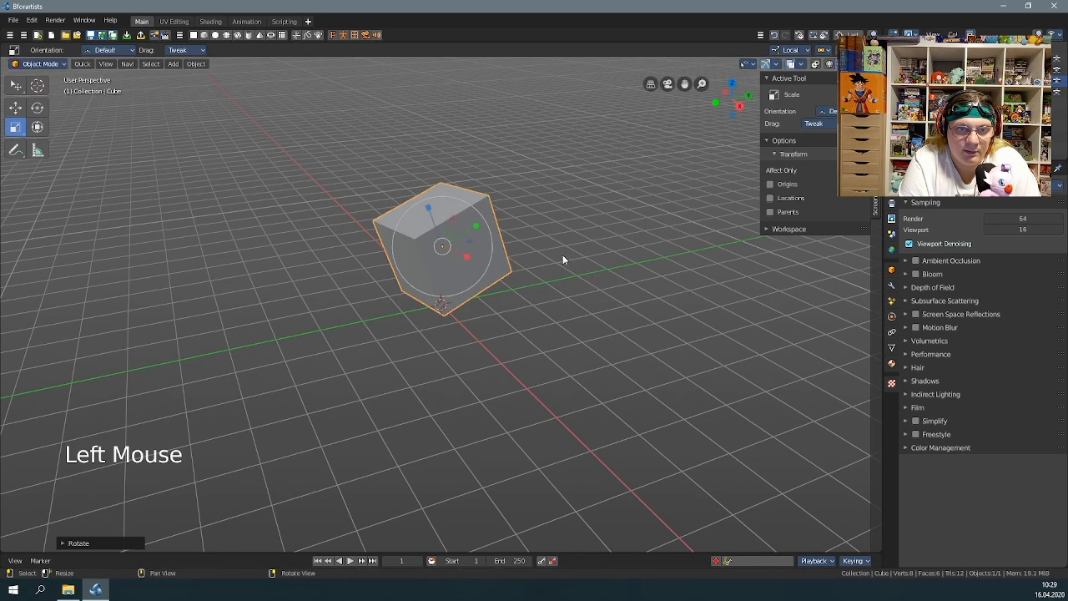
left_click_drag(497, 262, 493, 221)
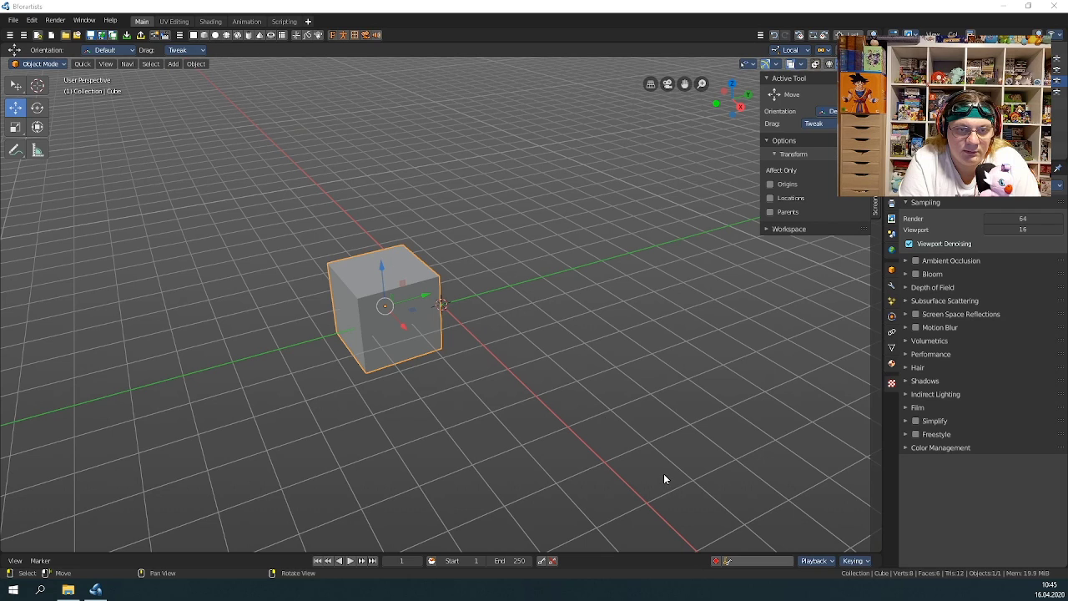
Move the cube freely with the Move tool from empty space, deselect and reselect it, and repeat the free move
left_click_drag(664, 478, 684, 431)
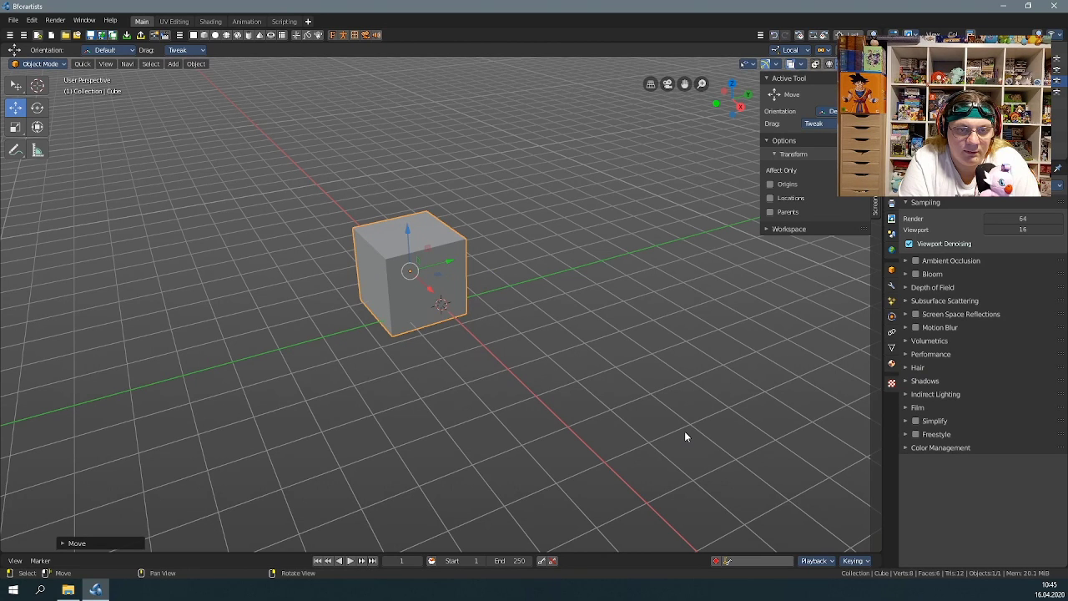
left_click(689, 294)
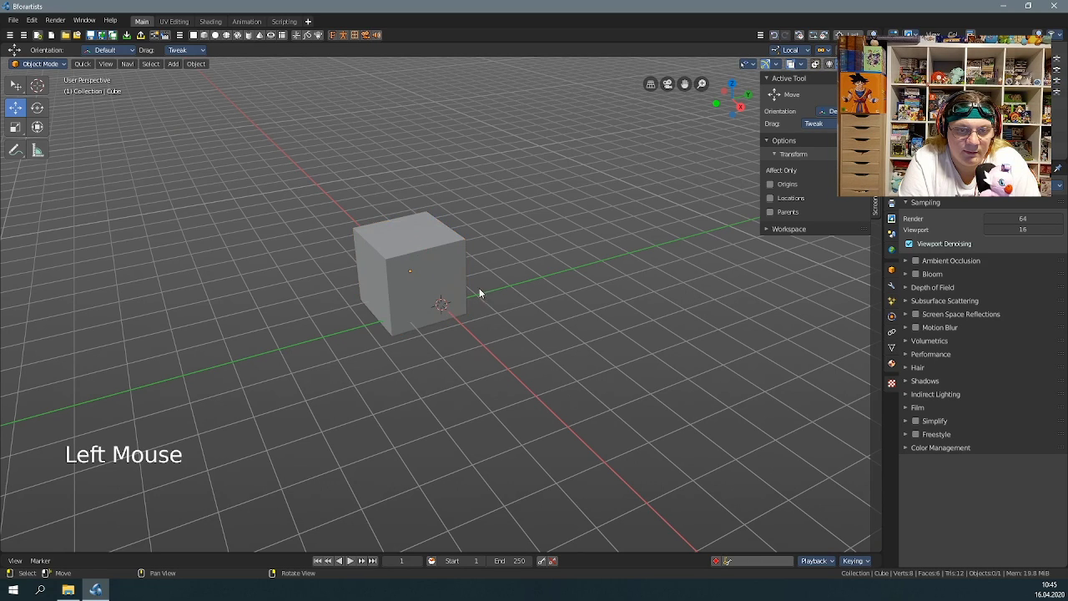
left_click(454, 281)
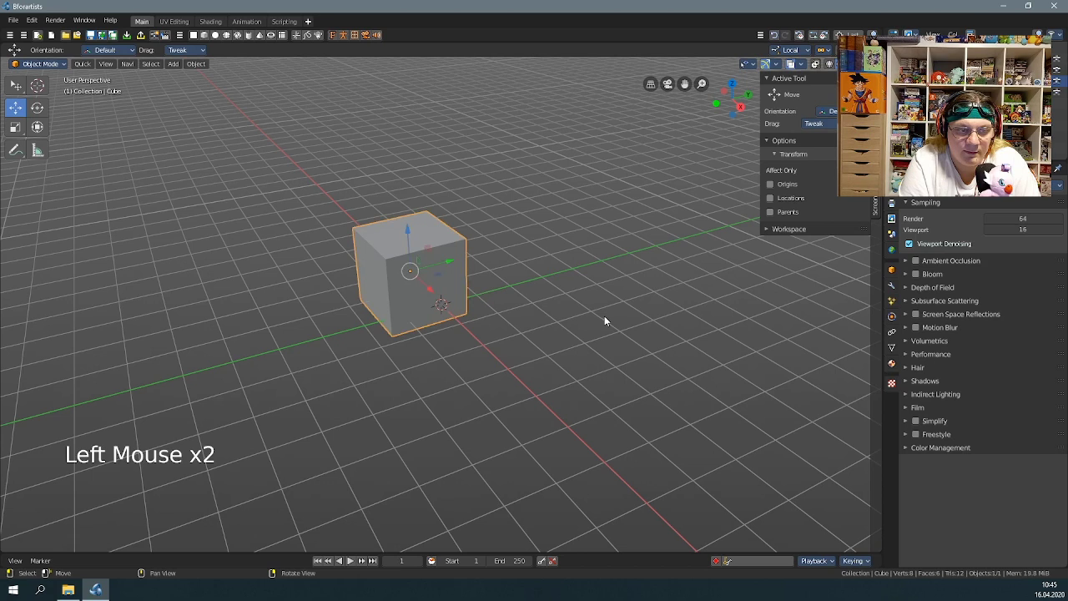
left_click_drag(632, 357, 578, 353)
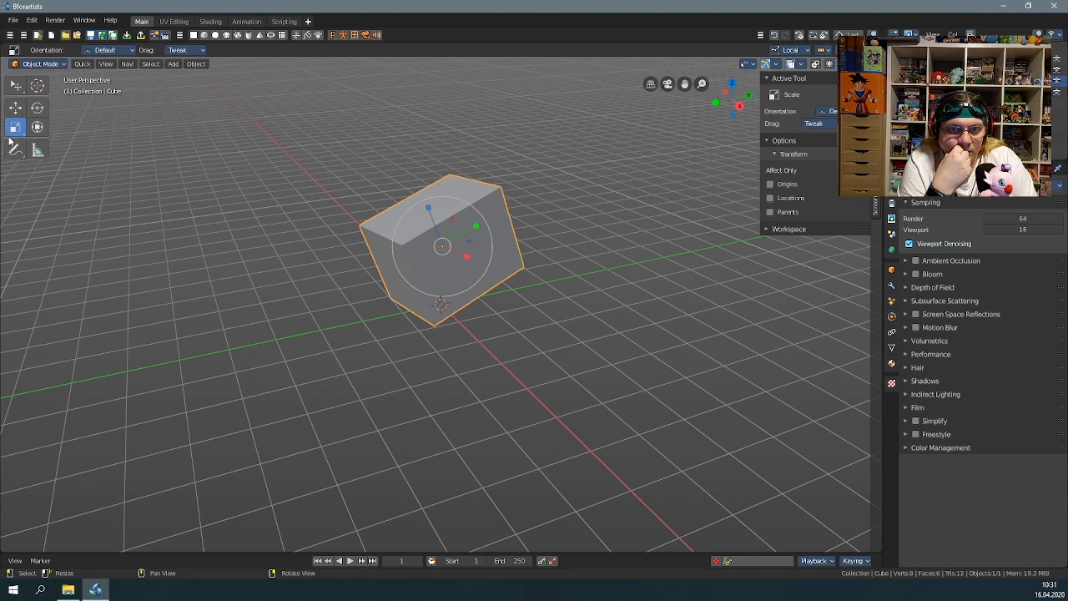
Switch the cube's active tool through Move and Rotate to Scale
right_click(319, 193)
key("w")
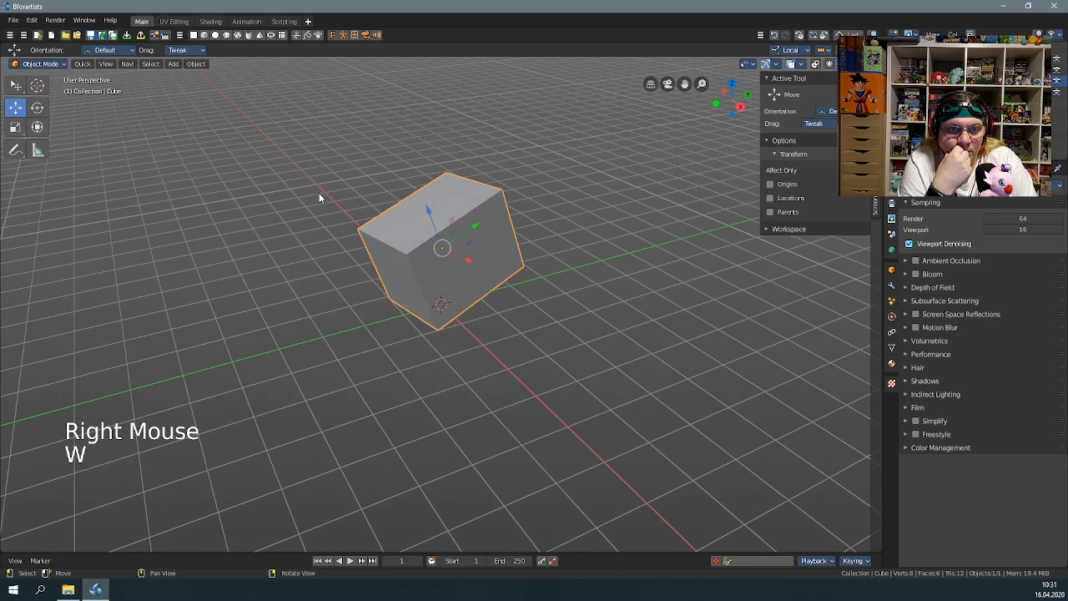
key("e")
key("r")
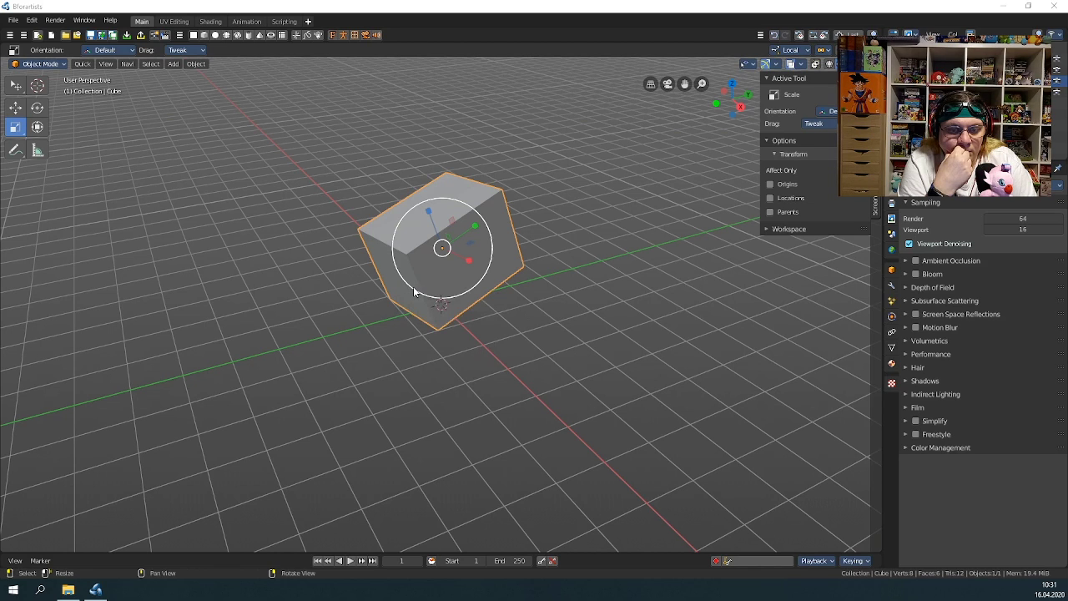
Switch the cube to Edit Mode to look at its tools and return to Object Mode
left_click(39, 63)
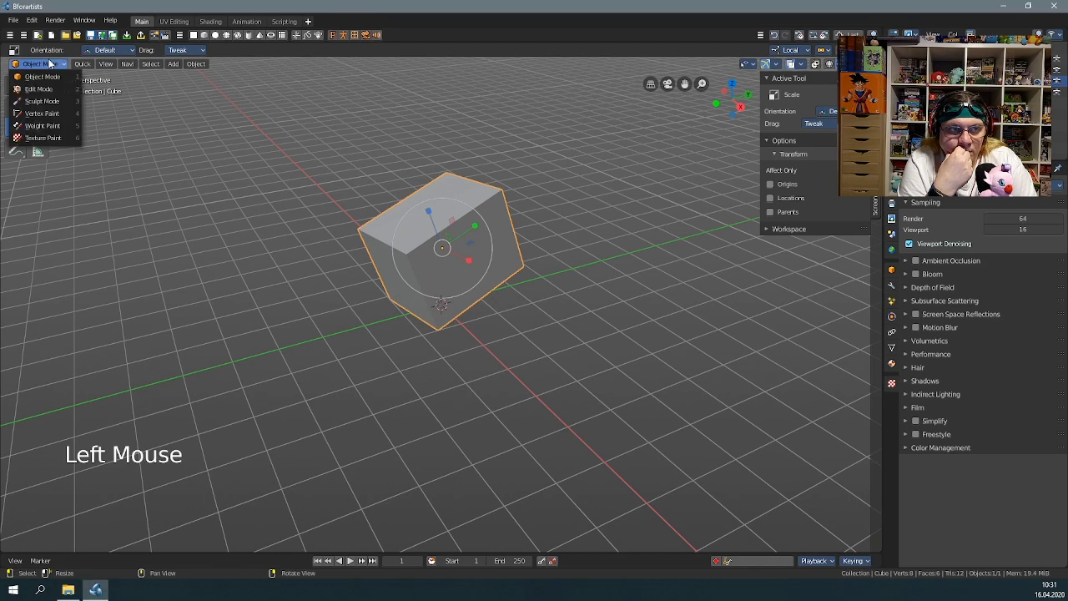
left_click(39, 88)
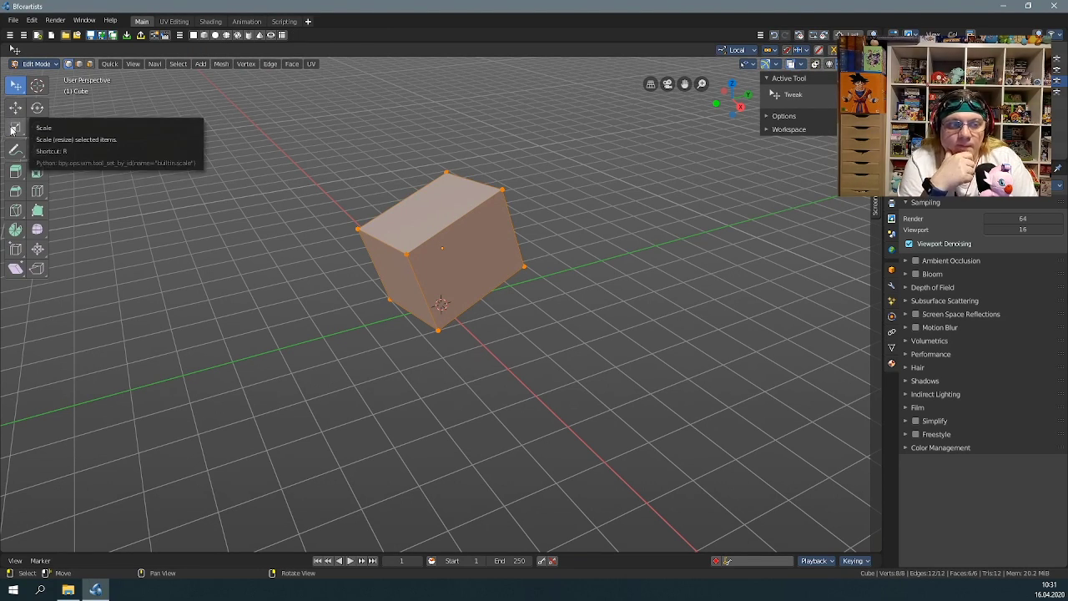
left_click(34, 64)
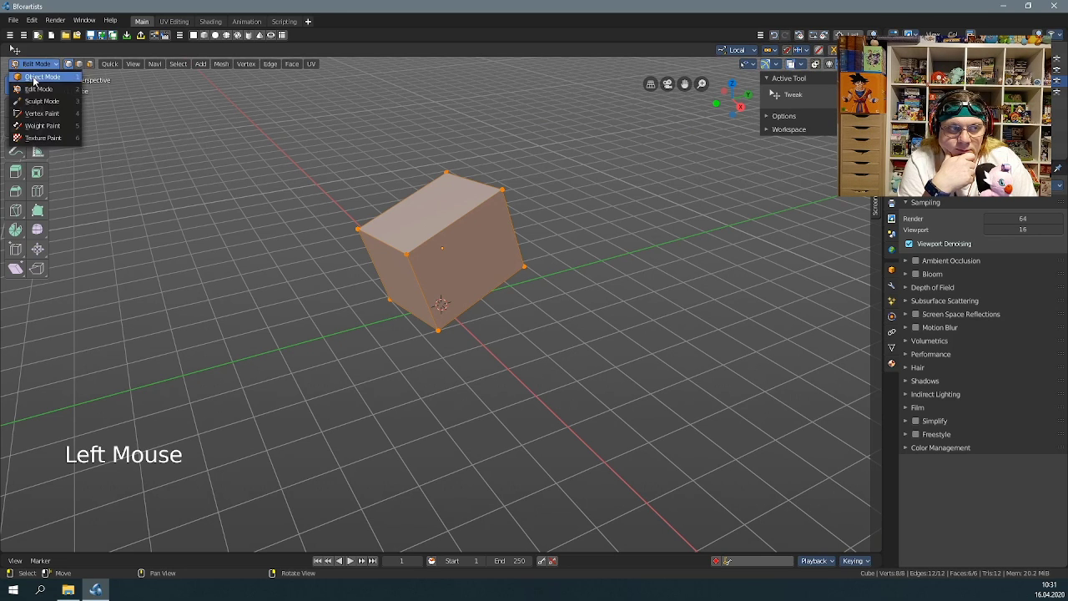
left_click(37, 76)
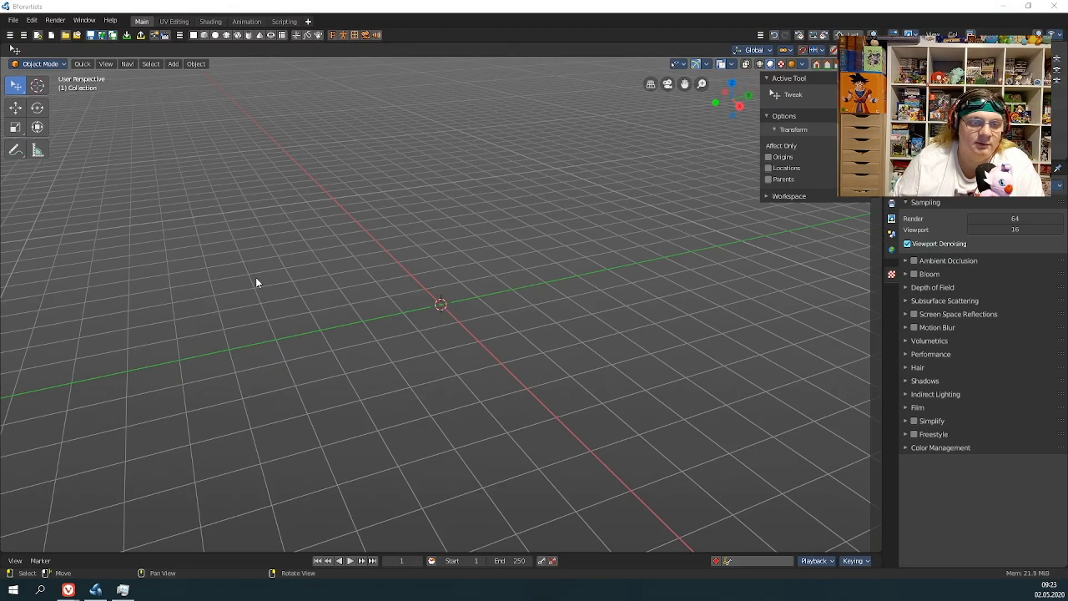
Add a mesh cube to the empty scene
mouse_move(499, 392)
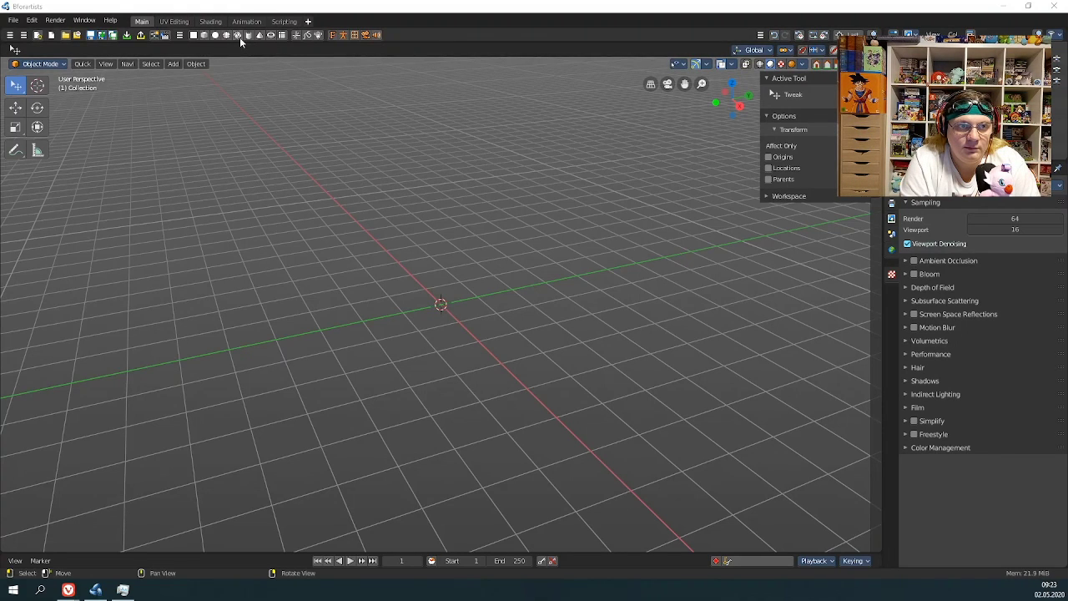
left_click(173, 64)
mouse_move(192, 80)
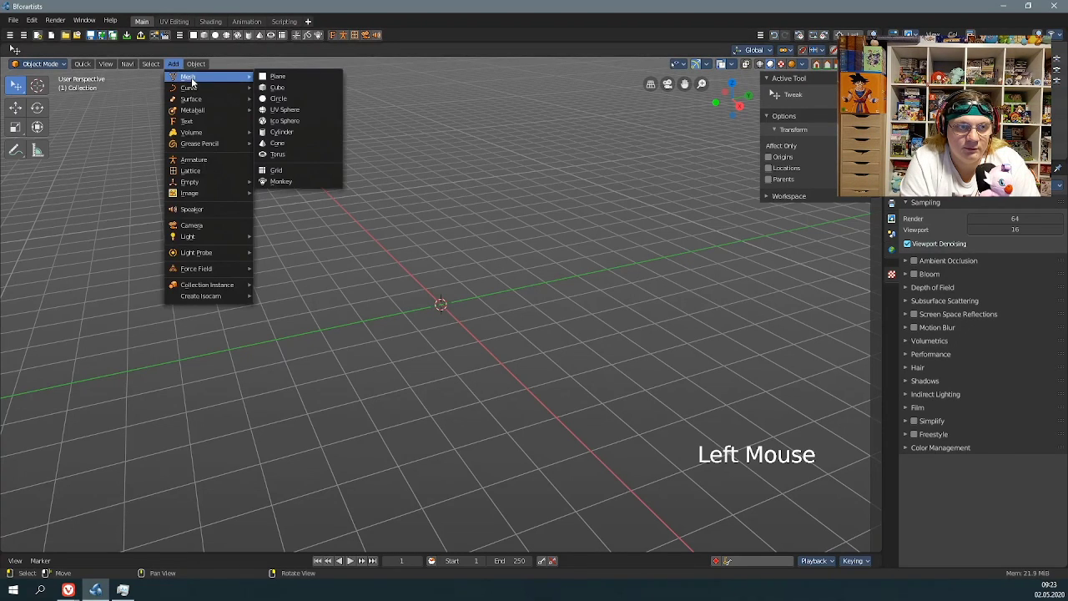
left_click(301, 87)
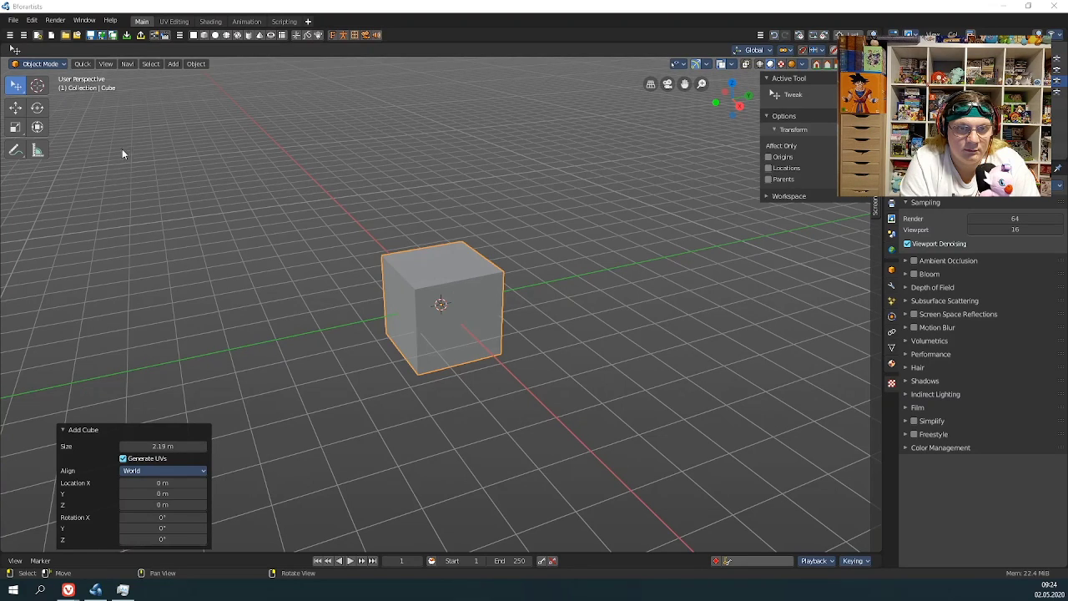
Enter Edit Mode and move one upper corner vertex of the cube about 0.30 m in X, 0.33 m in Y and -0.29 m in Z
left_click(50, 65)
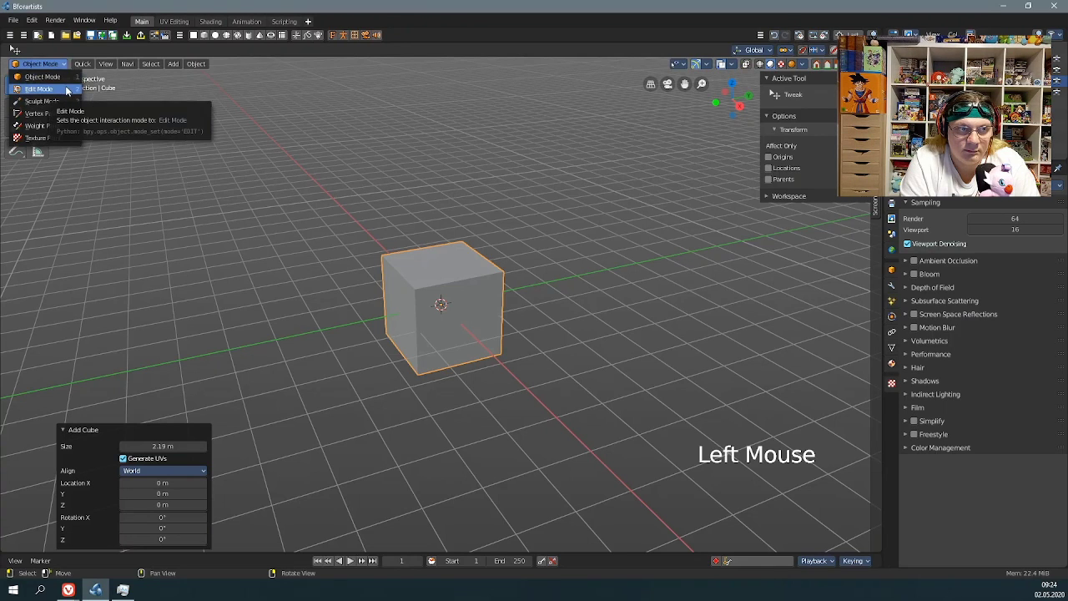
left_click(39, 89)
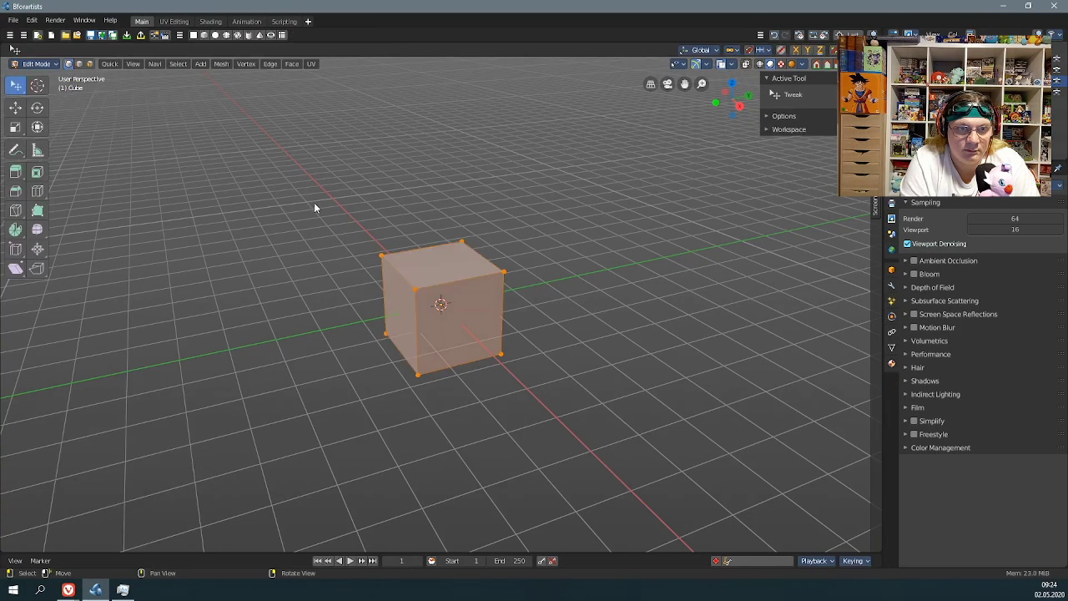
left_click_drag(507, 274, 524, 290)
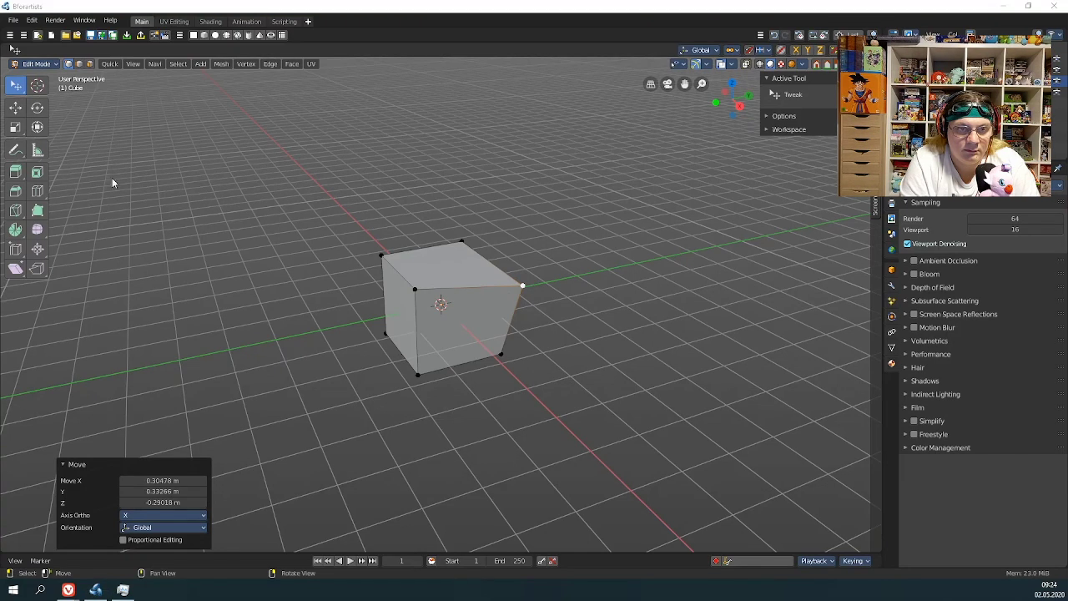
Return to Object Mode and delete the deformed cube
left_click(37, 63)
left_click(44, 77)
left_click(399, 264)
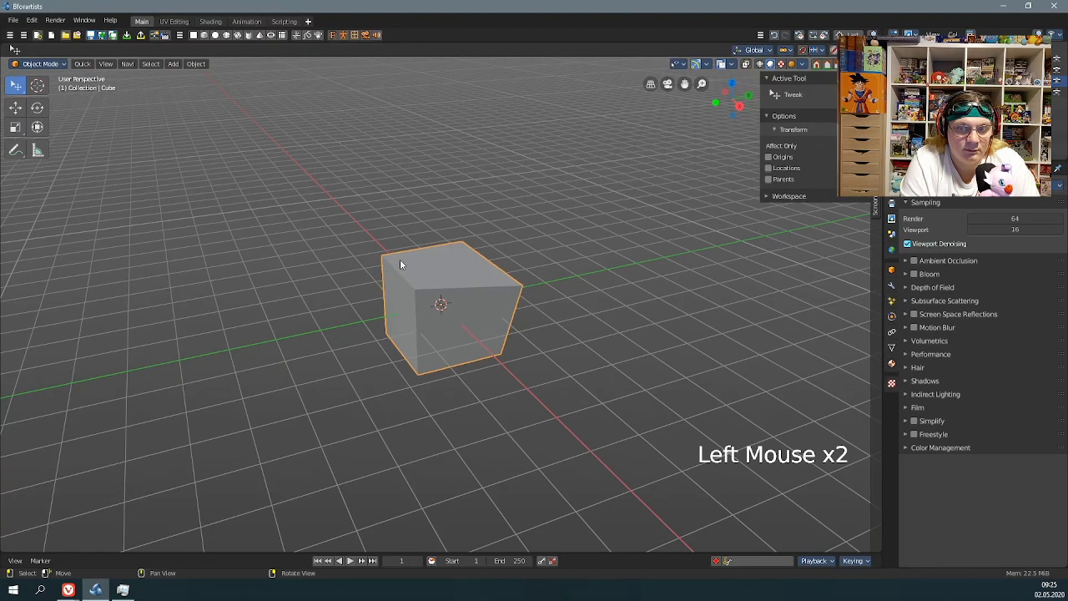
key("Delete")
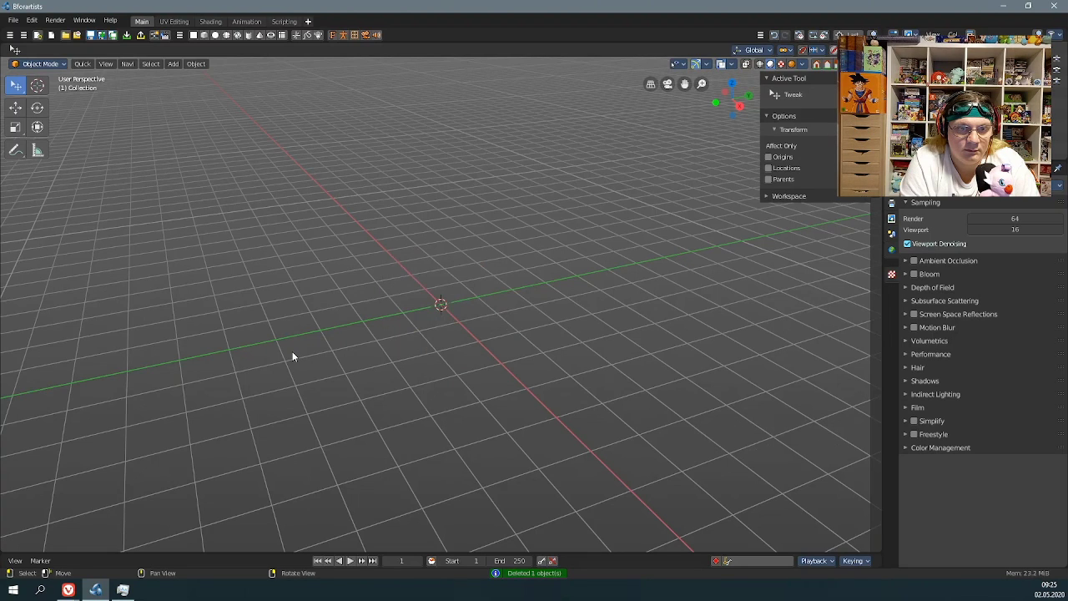
Add a new mesh cube and move it about -1.62 m in X, -2.83 m in Y and 0.84 m in Z
left_click(174, 65)
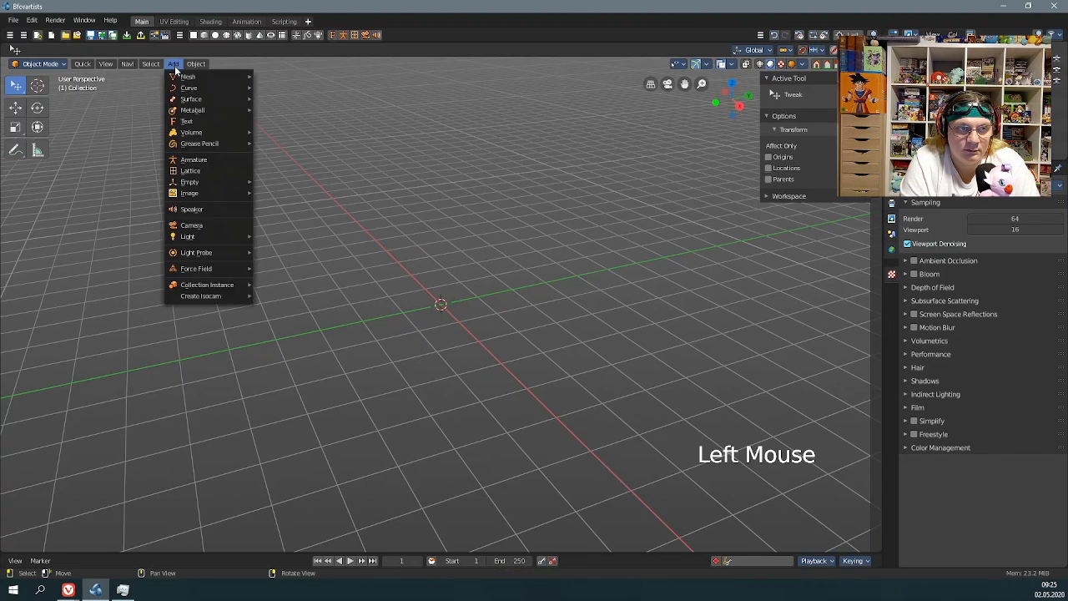
mouse_move(200, 97)
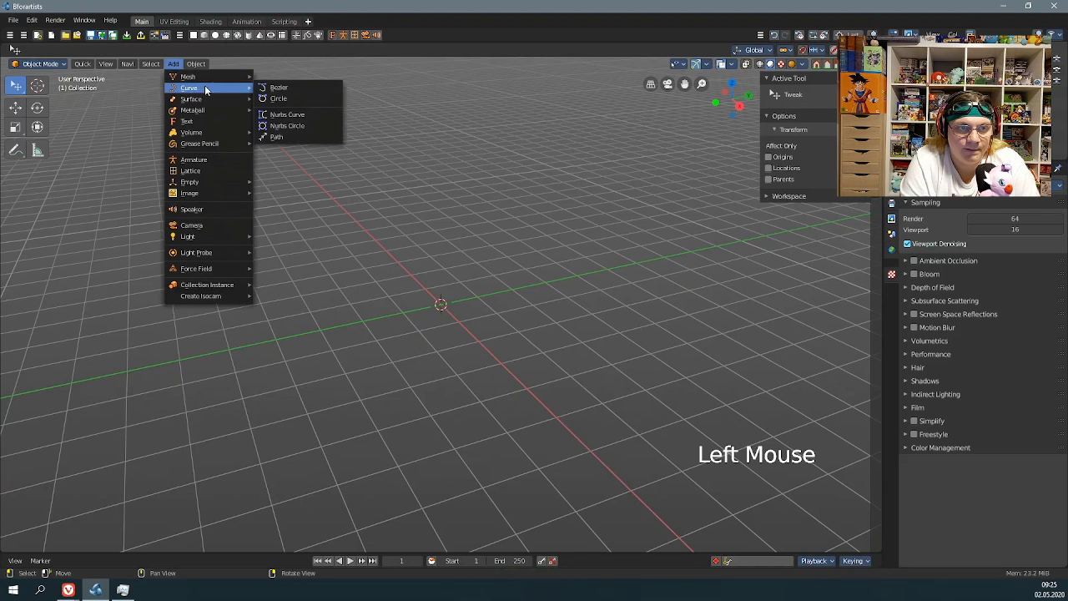
mouse_move(210, 75)
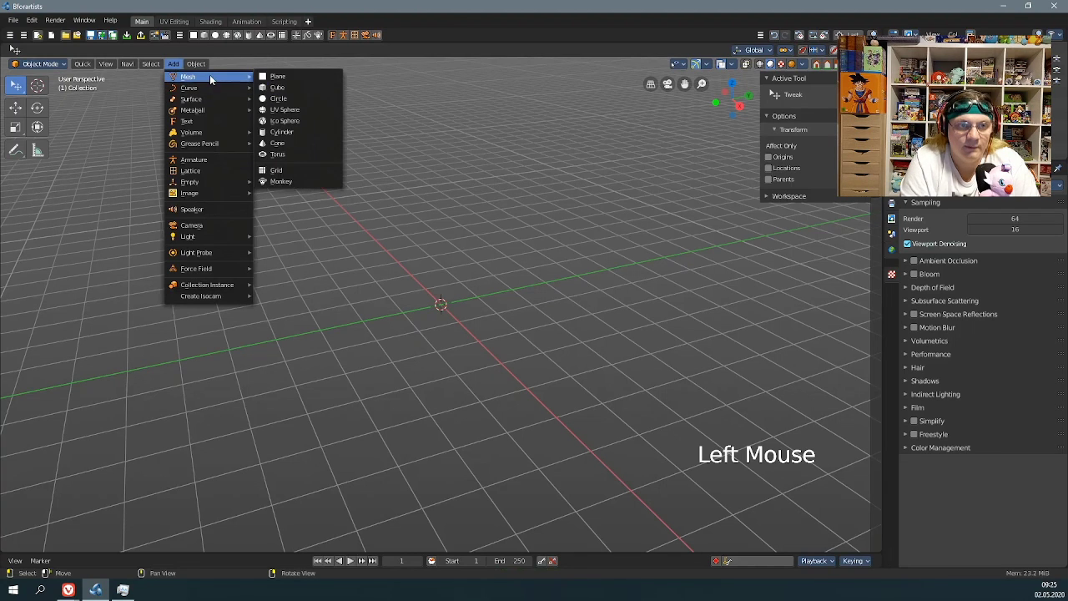
left_click(291, 89)
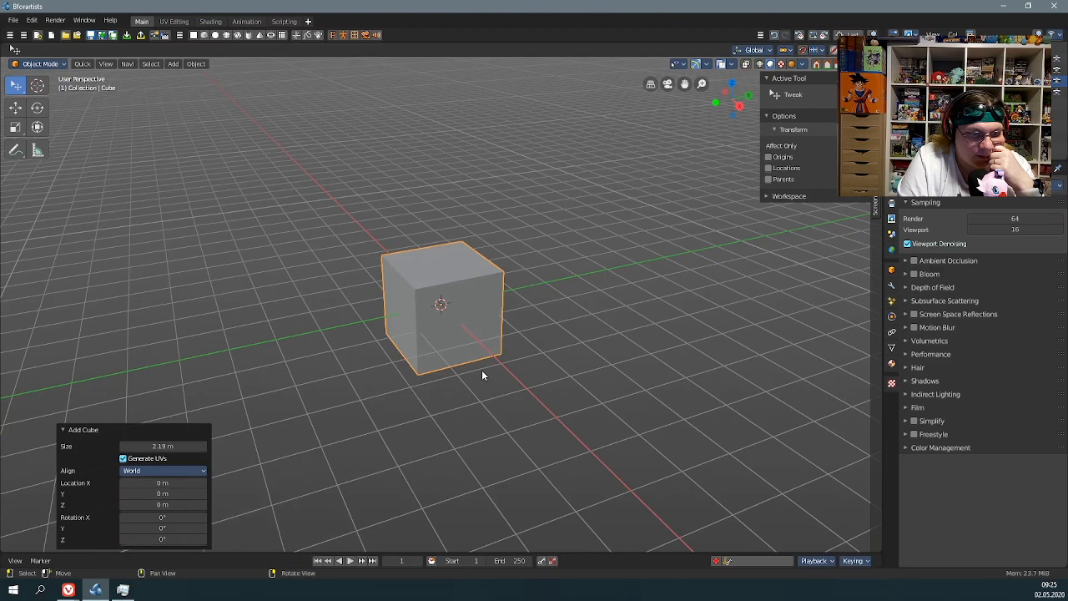
left_click_drag(466, 351, 371, 356)
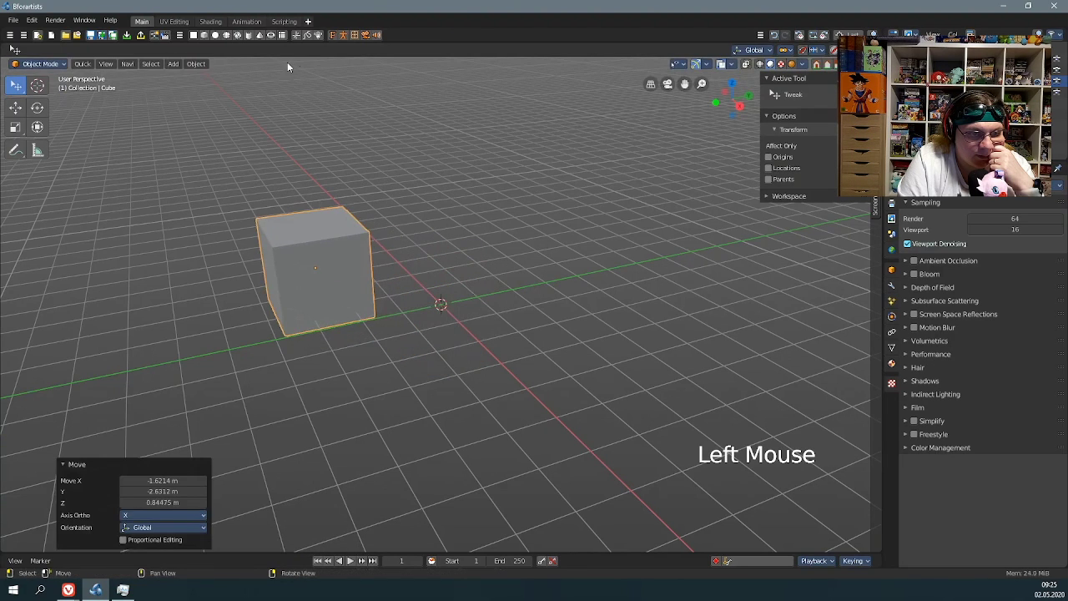
Add a UV sphere with 16 segments, 22 rings and 1.35 m radius, and move it about 1.17 m in X, 3.24 m in Y and 0.48 m in Z
left_click(173, 64)
mouse_move(187, 77)
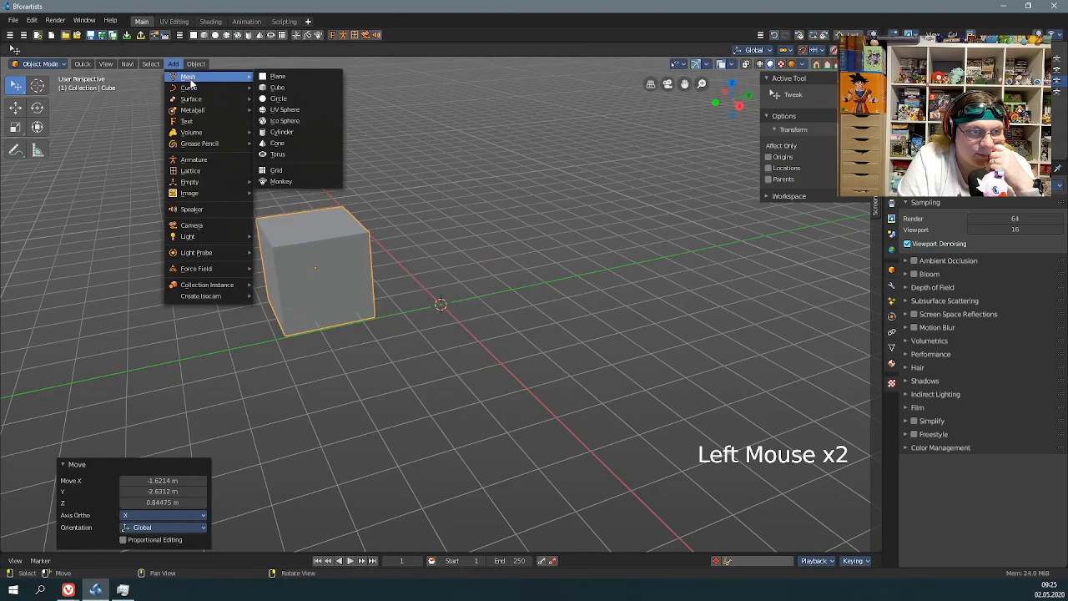
left_click(304, 109)
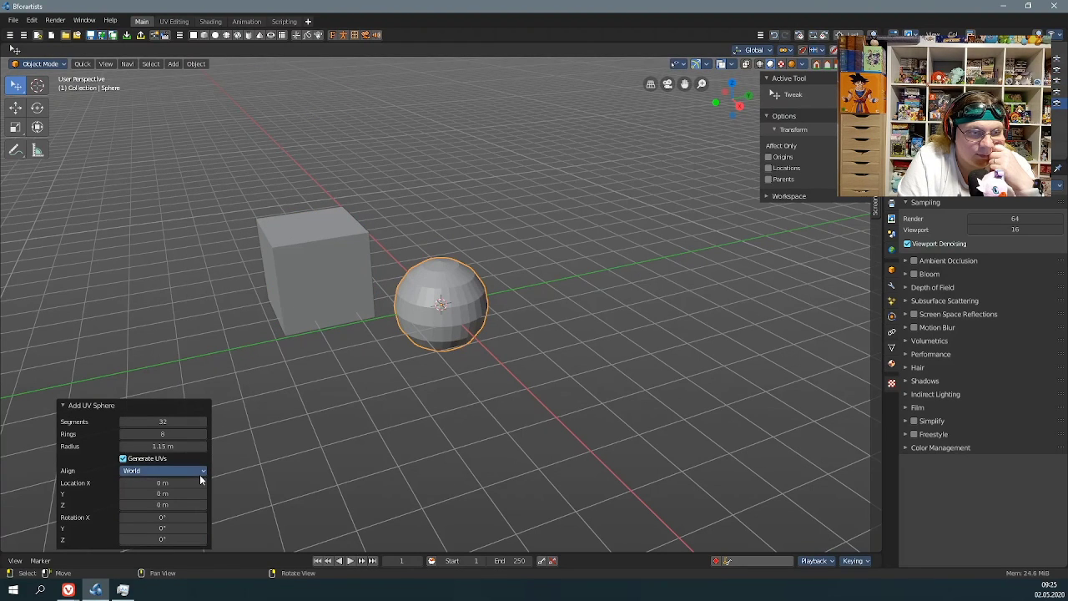
left_click_drag(164, 435, 125, 429)
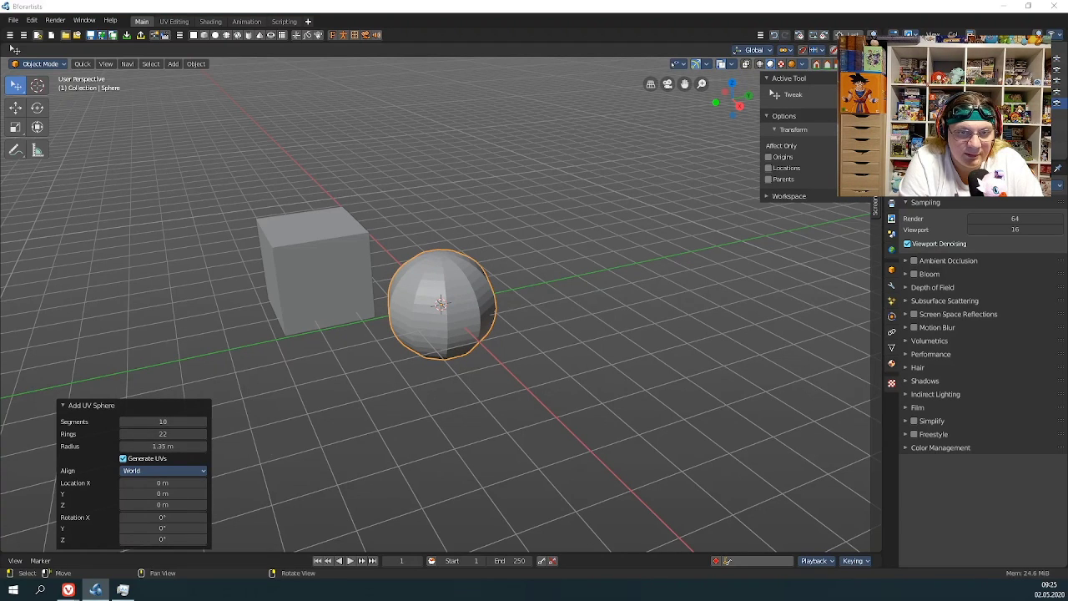
left_click_drag(432, 328, 572, 304)
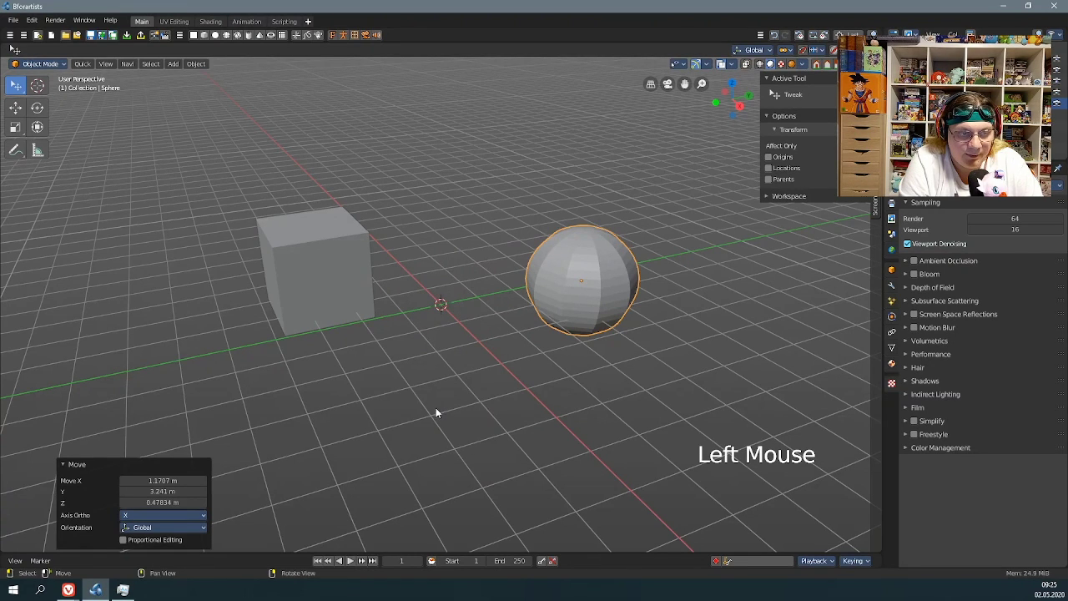
Add a second mesh cube at the origin between the cube and the sphere, and deselect it
left_click(204, 35)
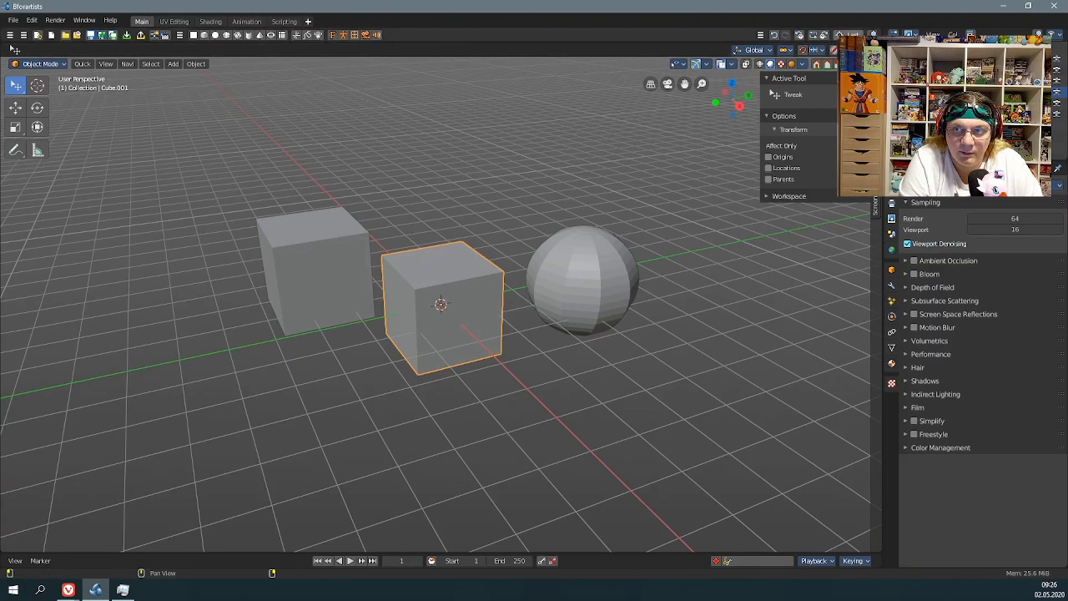
left_click(450, 304)
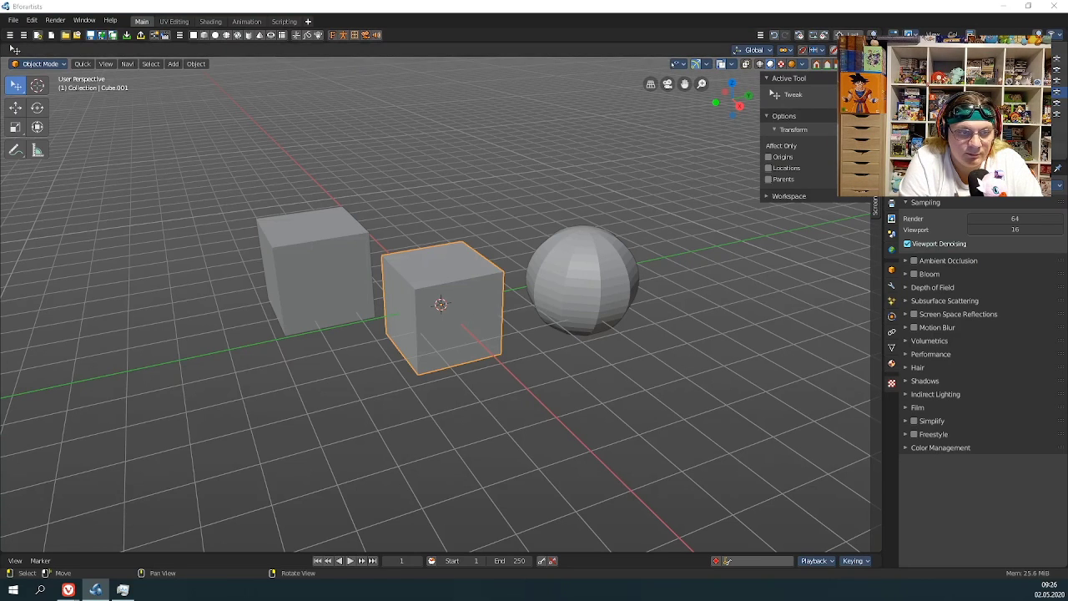
left_click(597, 6)
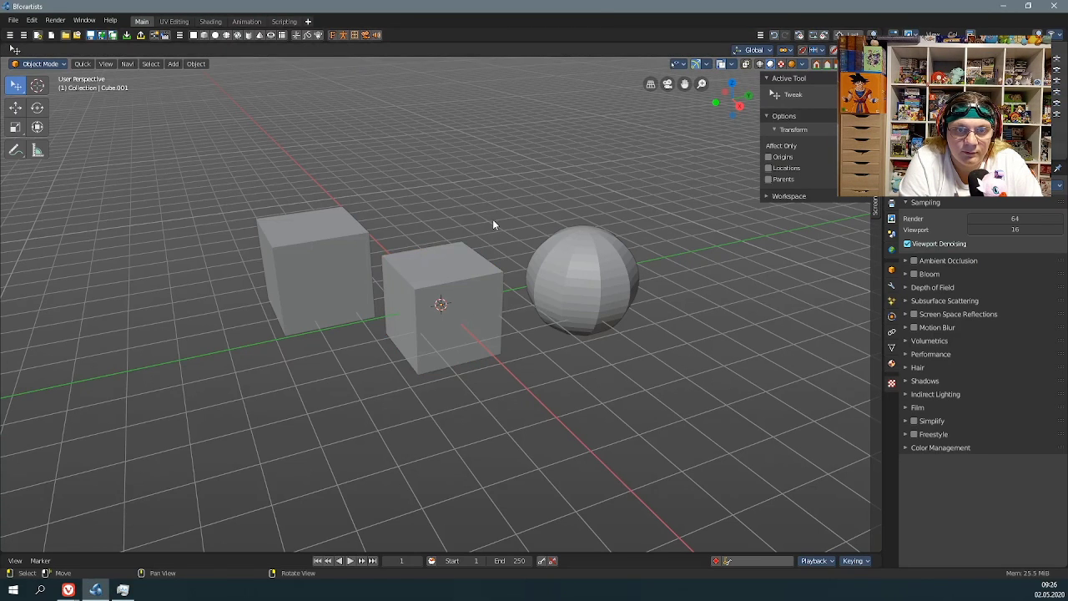
key("F6")
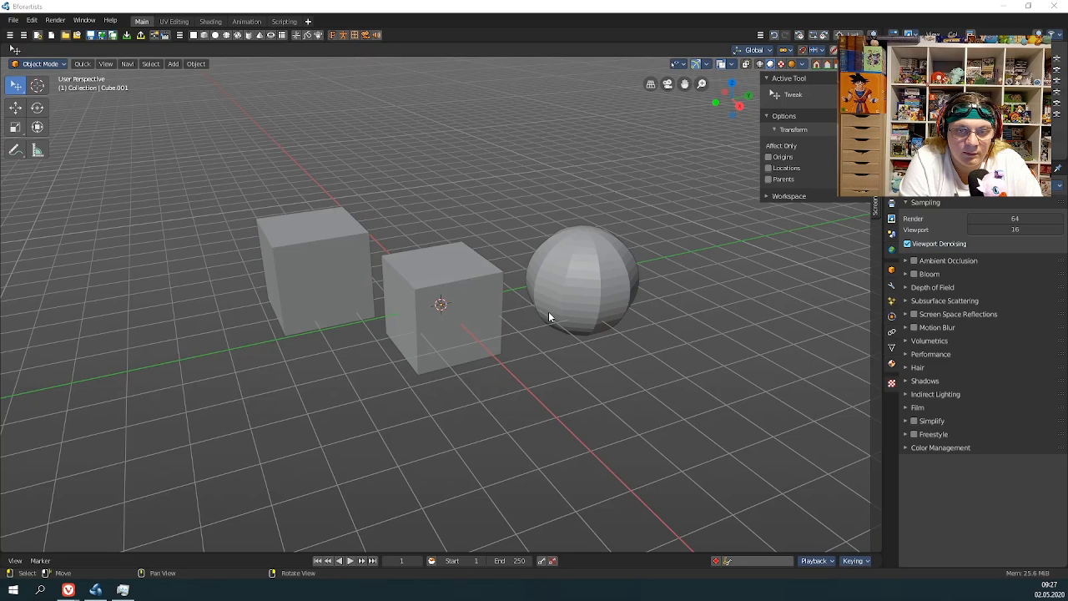
Select the middle cube and, with the Move tool, shift it about 3.67 m along Y into the sphere and about 3.51 m back
left_click(15, 107)
left_click(501, 320)
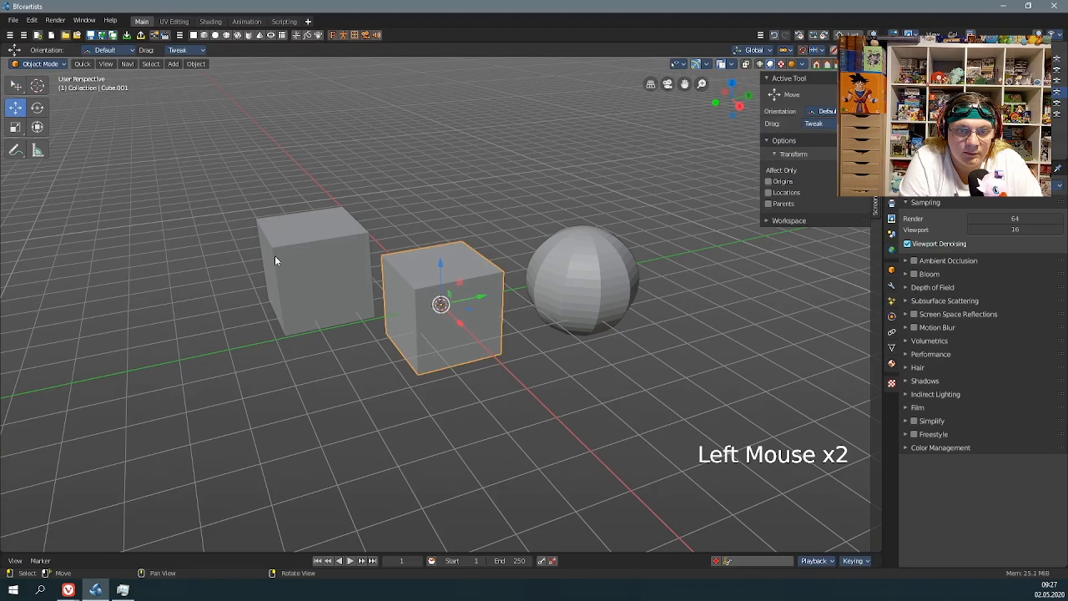
left_click_drag(482, 300, 612, 285)
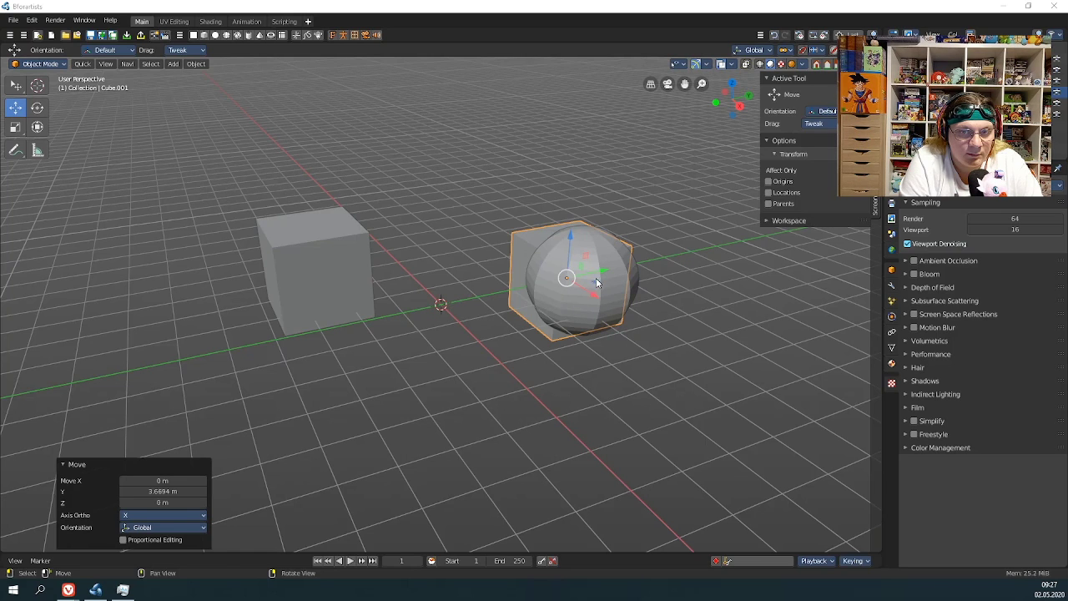
left_click_drag(596, 278, 476, 303)
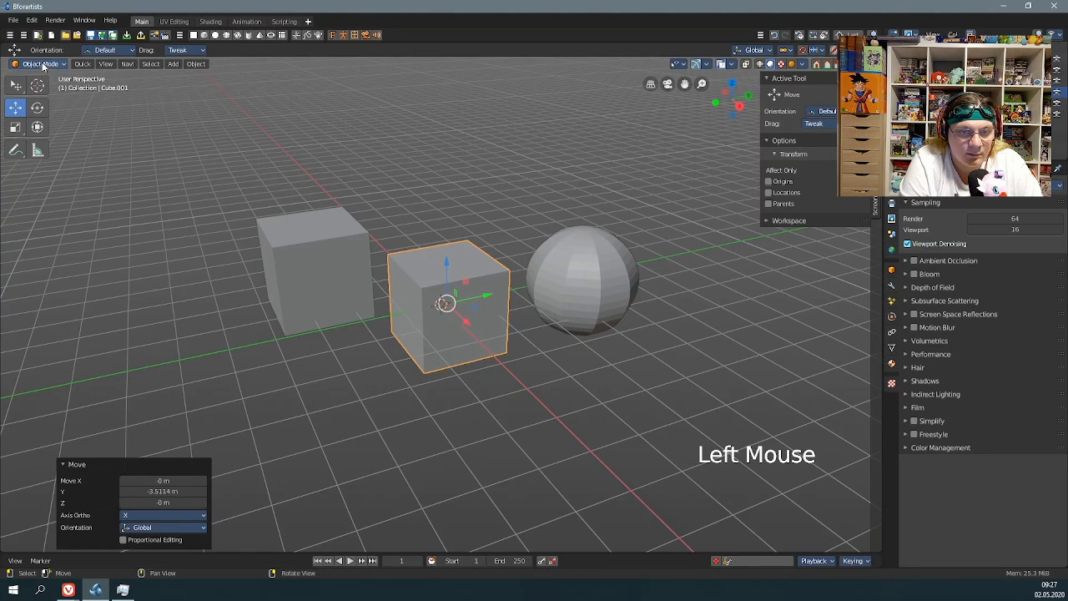
In Edit Mode, add a cube to the middle cube's mesh and move it about -2.89 m along the Y axis
left_click_drag(40, 64, 58, 93)
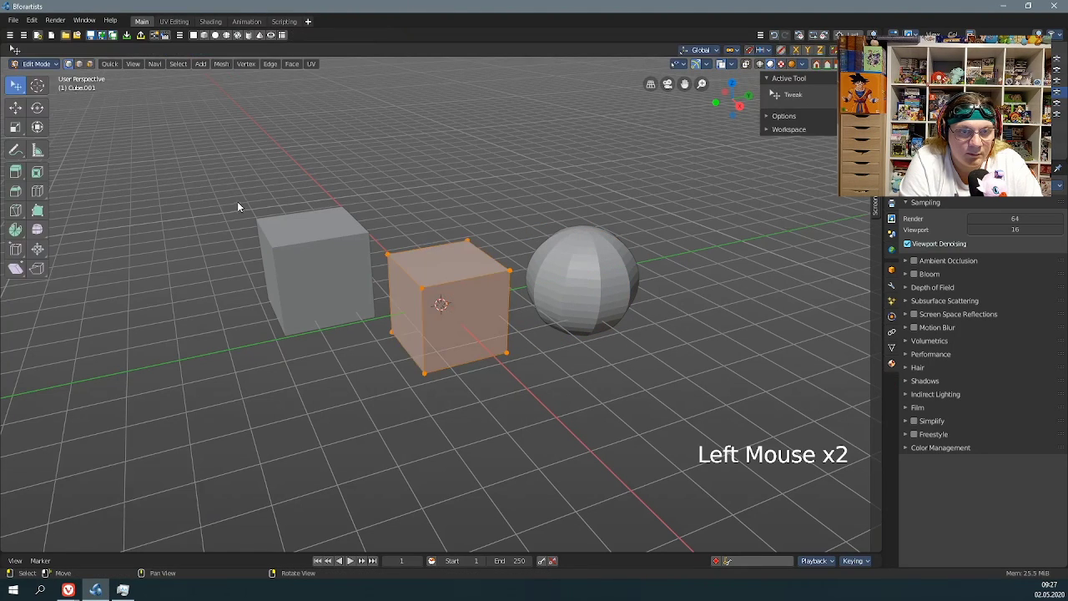
left_click(204, 64)
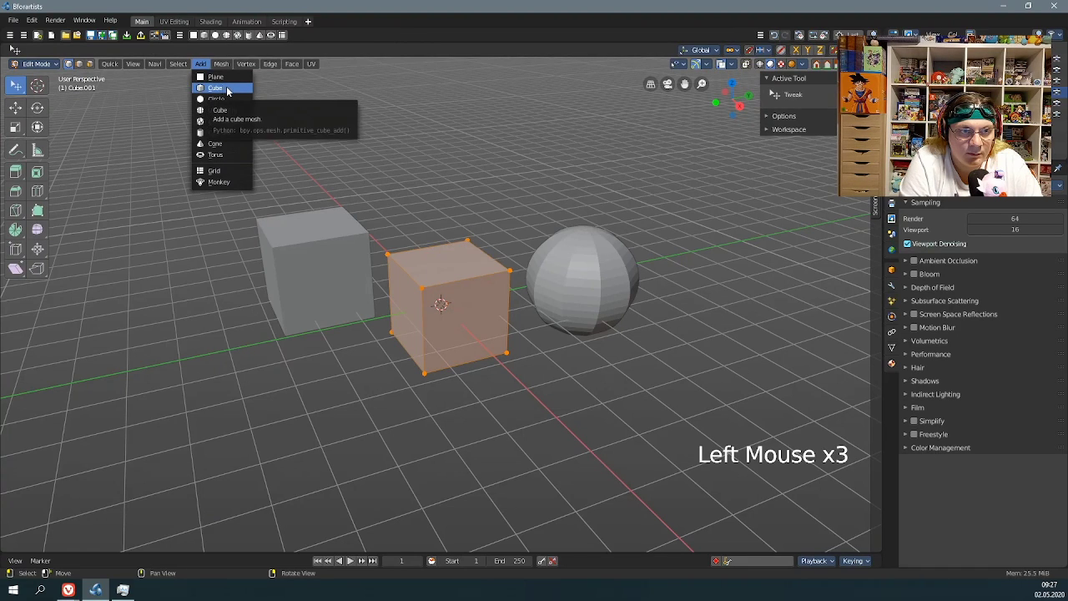
left_click(216, 87)
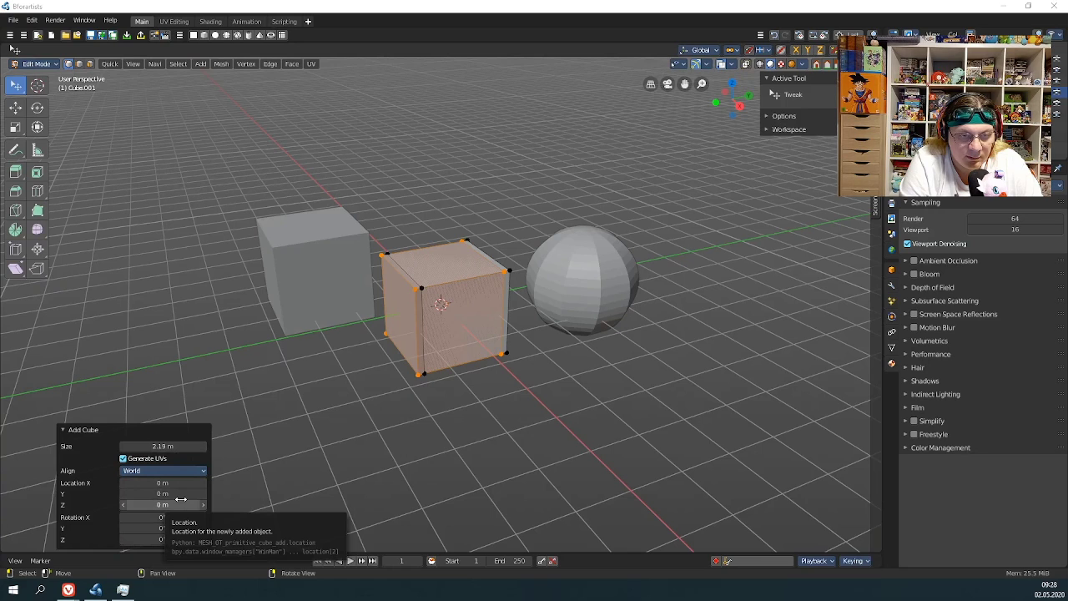
left_click(18, 112)
left_click_drag(483, 296, 365, 326)
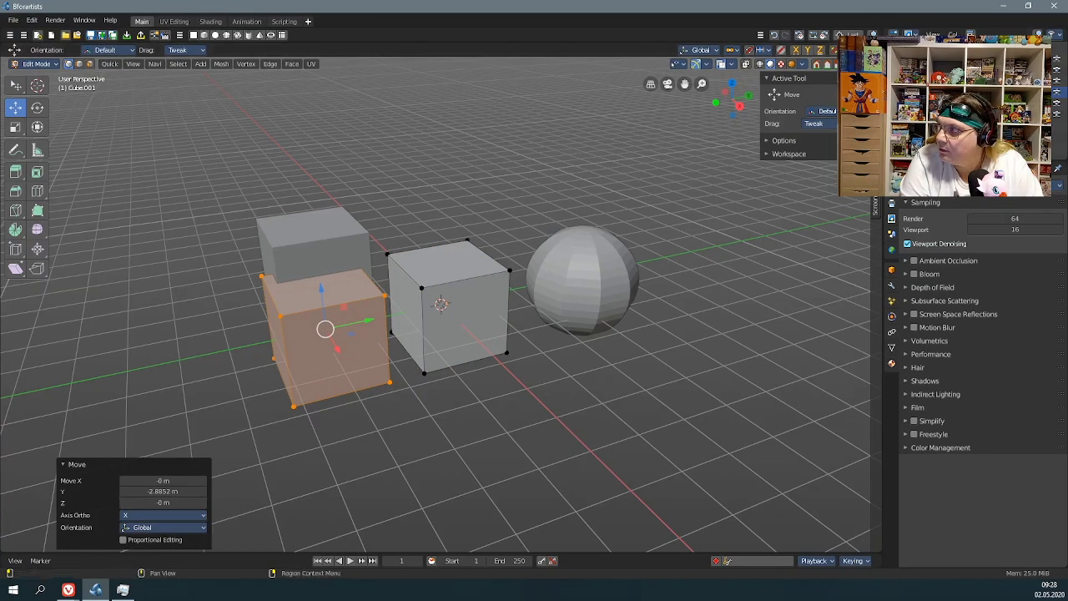
Return to Object Mode and move the object containing both cubes along the Y axis
left_click(37, 63)
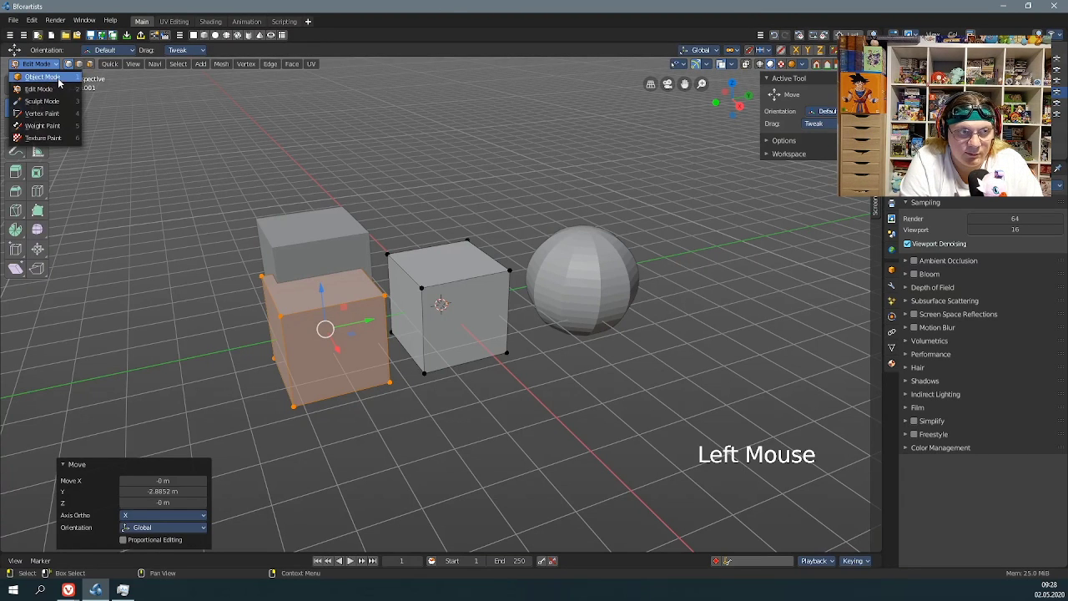
left_click(57, 78)
left_click_drag(469, 312, 524, 298)
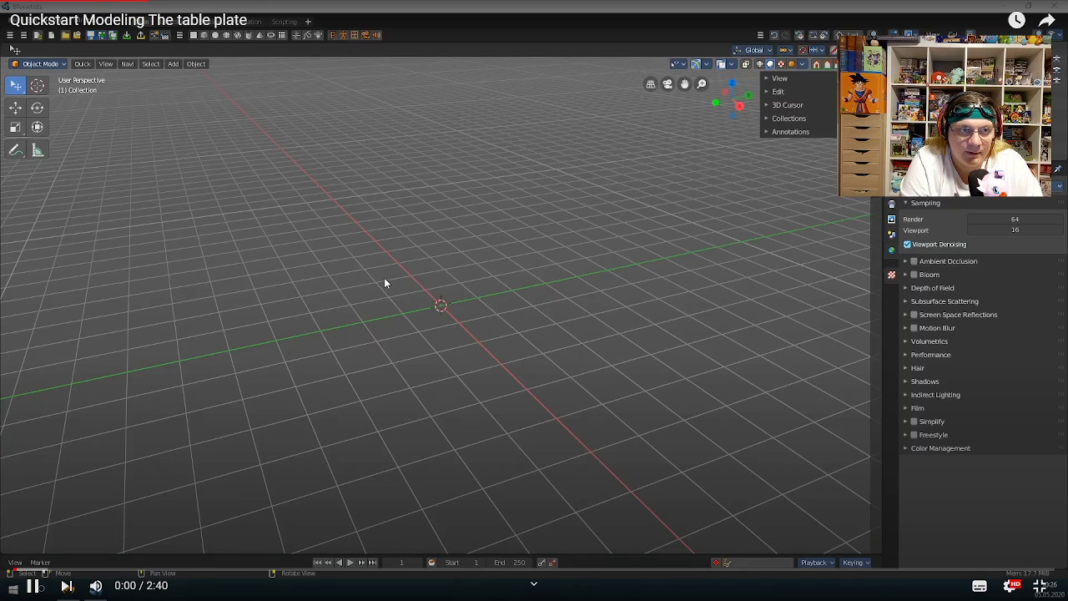
Pause the table plate tutorial video, switch to Discord, collapse the Inside Leaves Stuff category and look through the server's channel list
key("space")
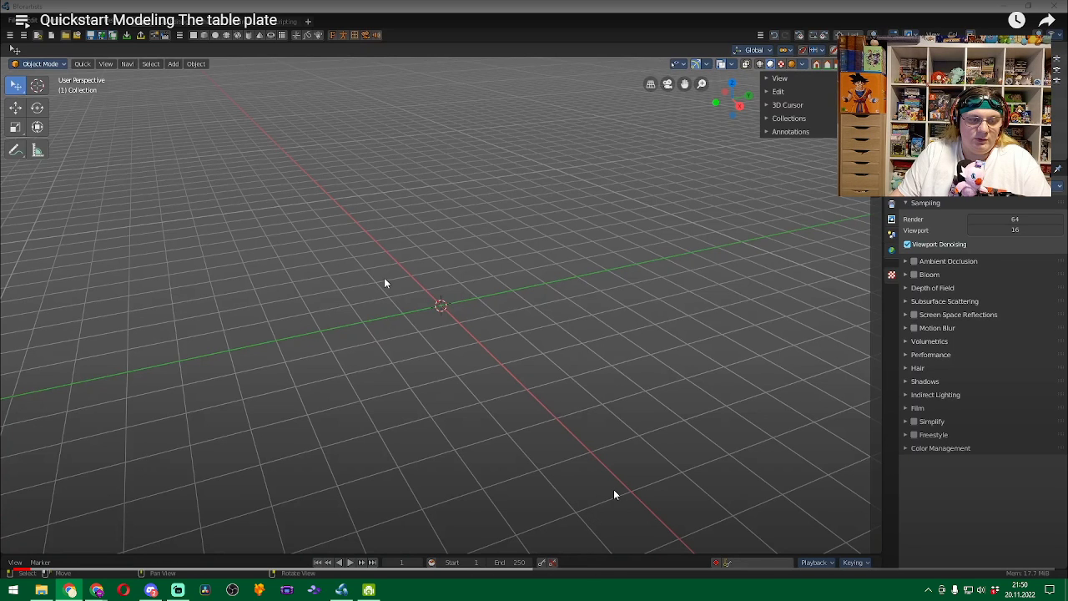
left_click(151, 590)
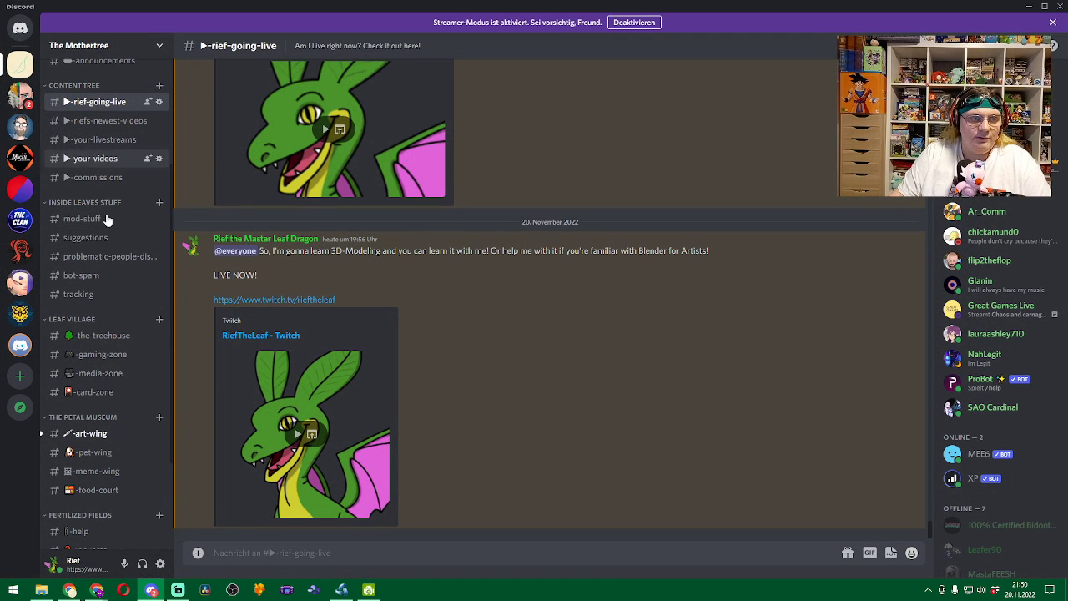
left_click(61, 204)
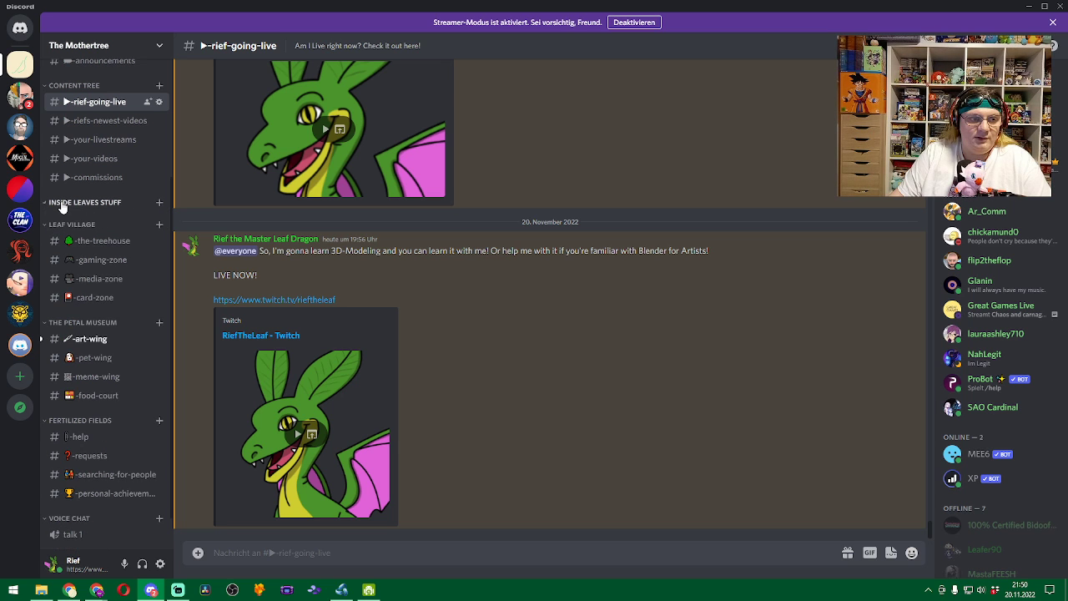
scroll(129, 250, "down", 1)
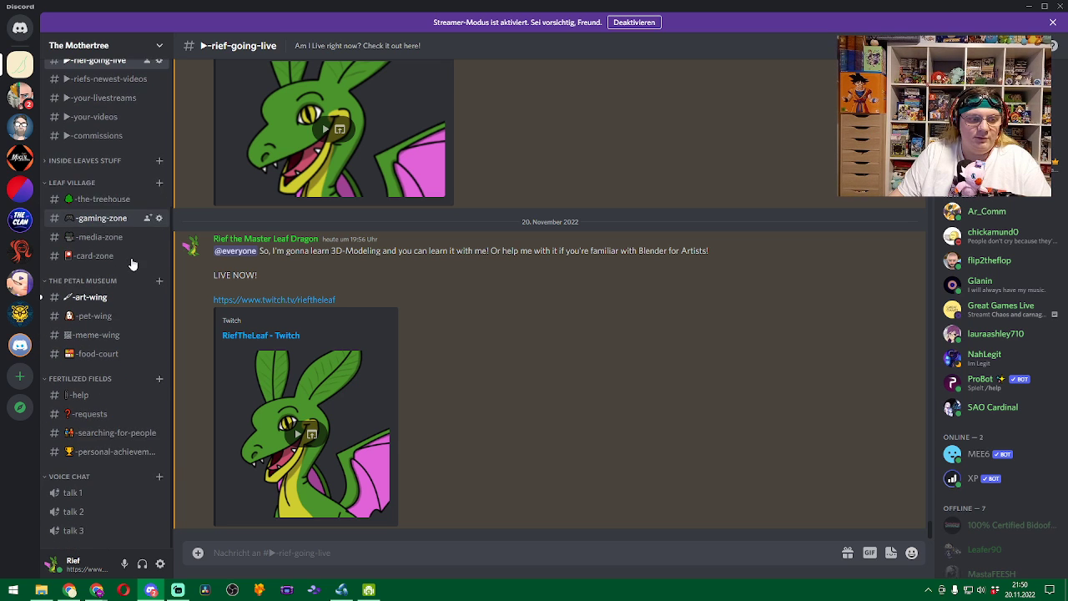
scroll(132, 263, "up", 3)
scroll(132, 260, "down", 3)
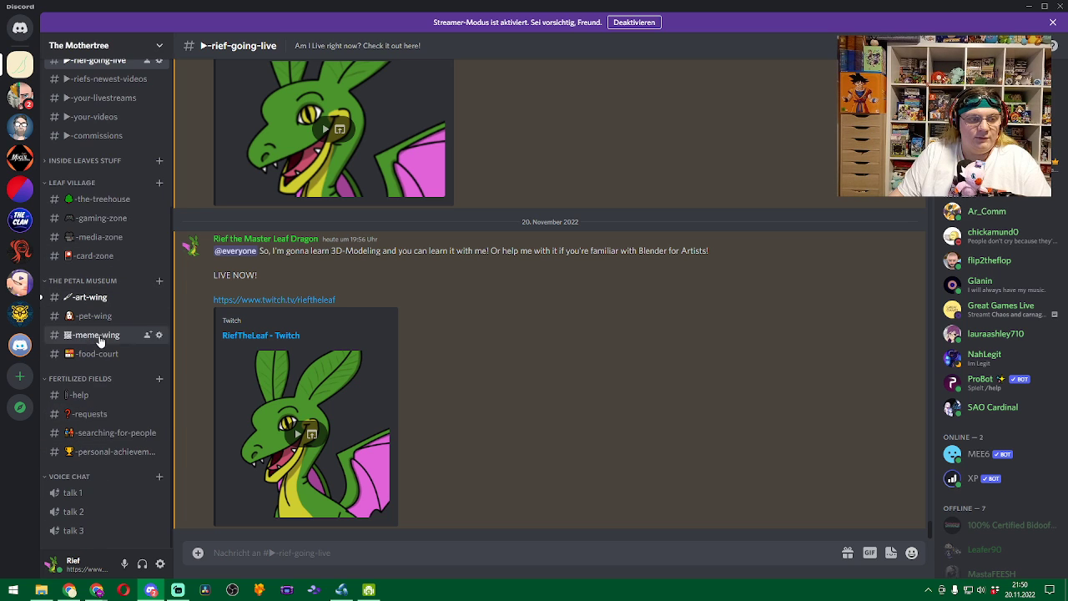
scroll(100, 341, "up", 5)
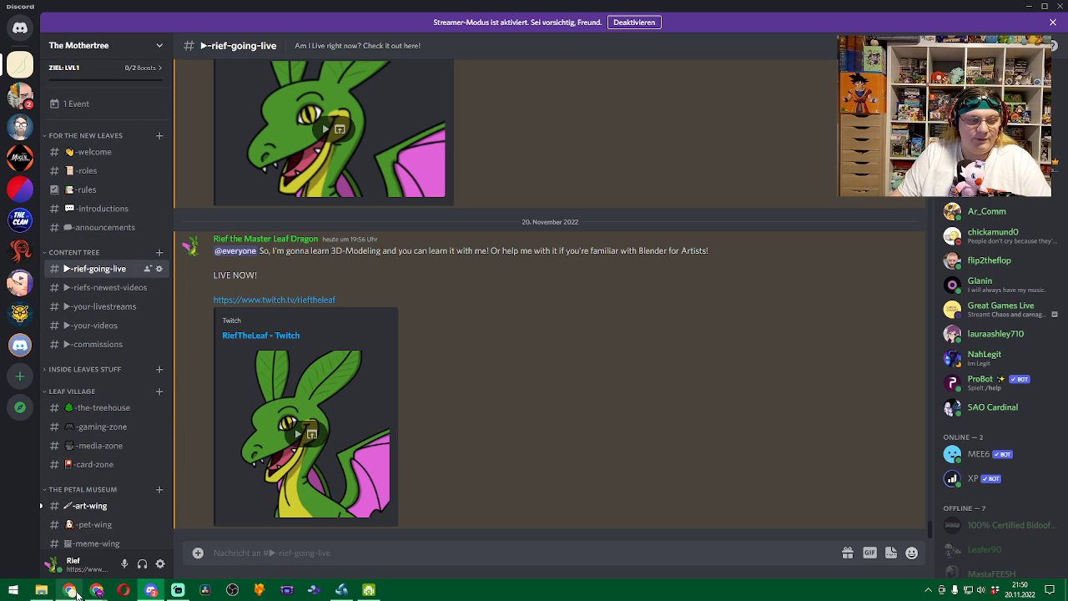
Switch to the Bforartists scene with the cube and back to the browser
left_click(341, 590)
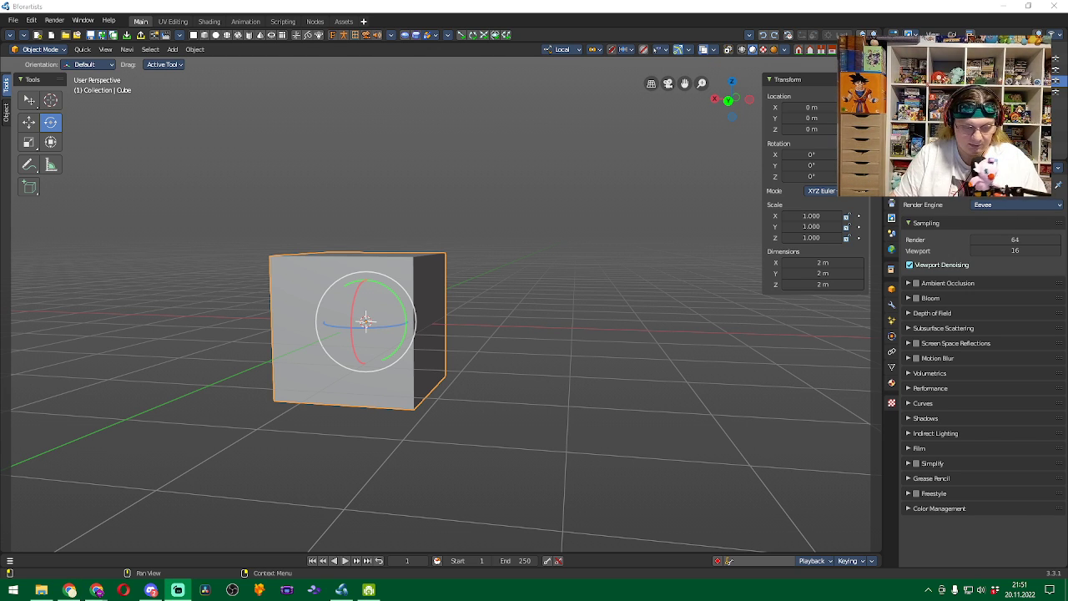
key("alt+Tab")
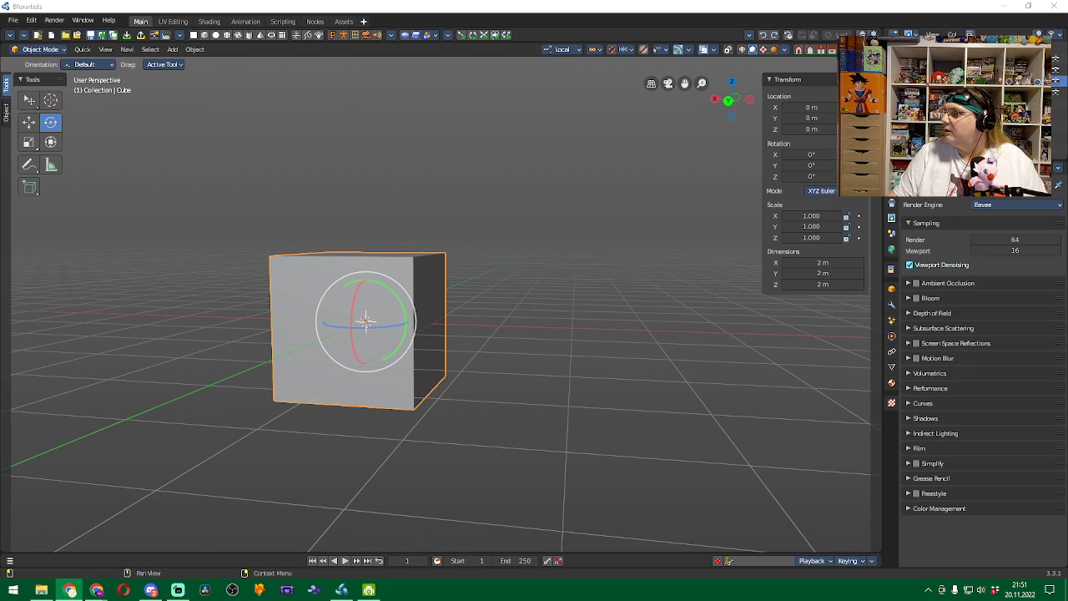